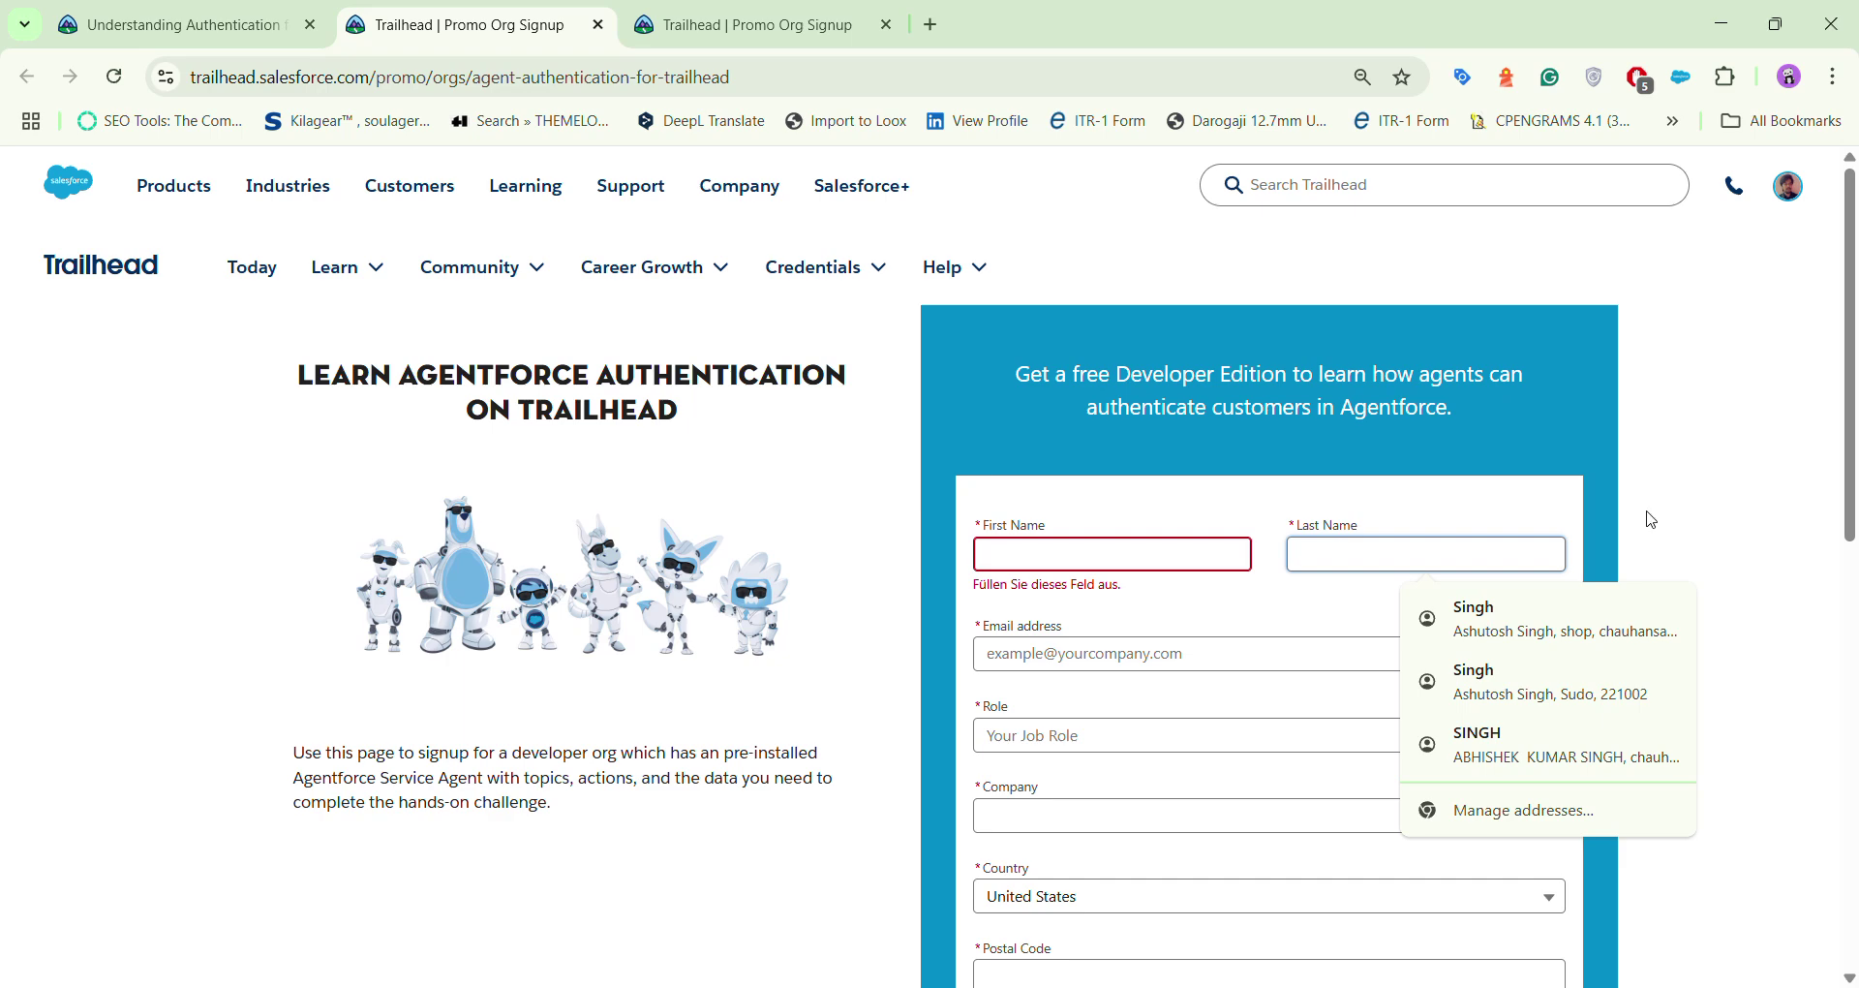
Step: Examine the Agentforce developer org signup form and the message on the submitted signup page
scroll(1673, 512, down, 4)
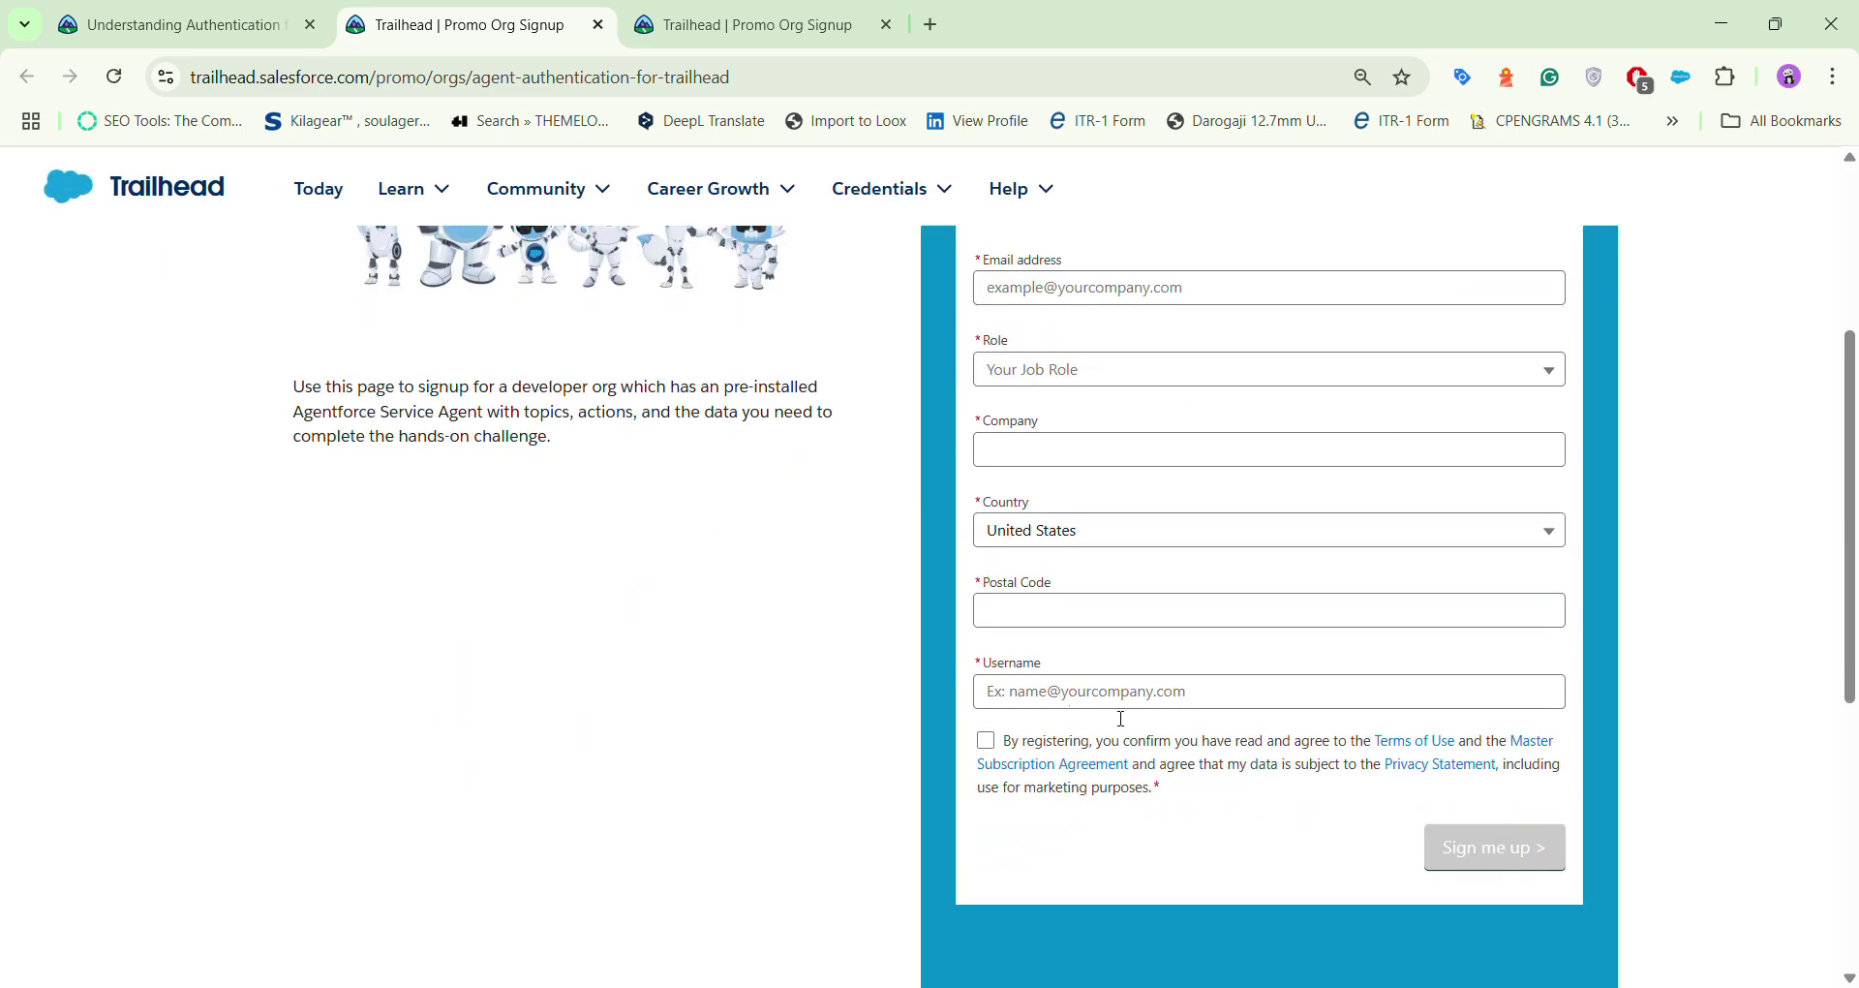
click(745, 24)
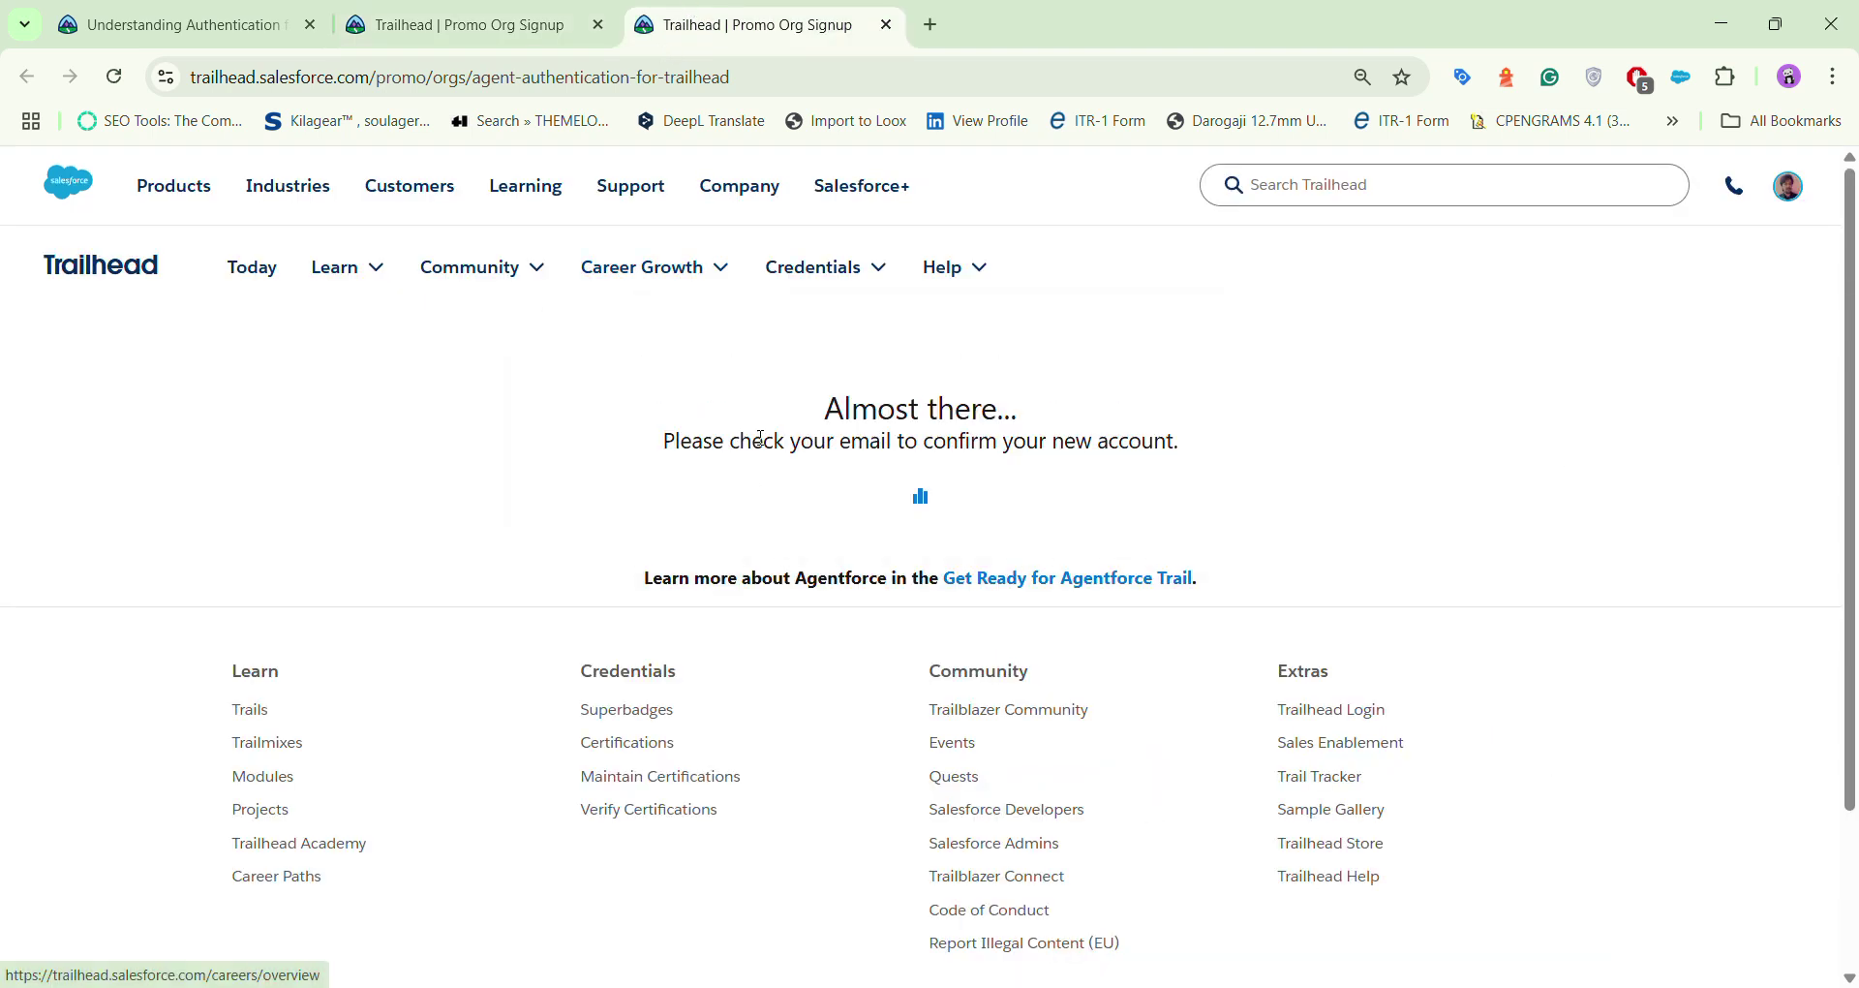
drag(662, 441, 1188, 452)
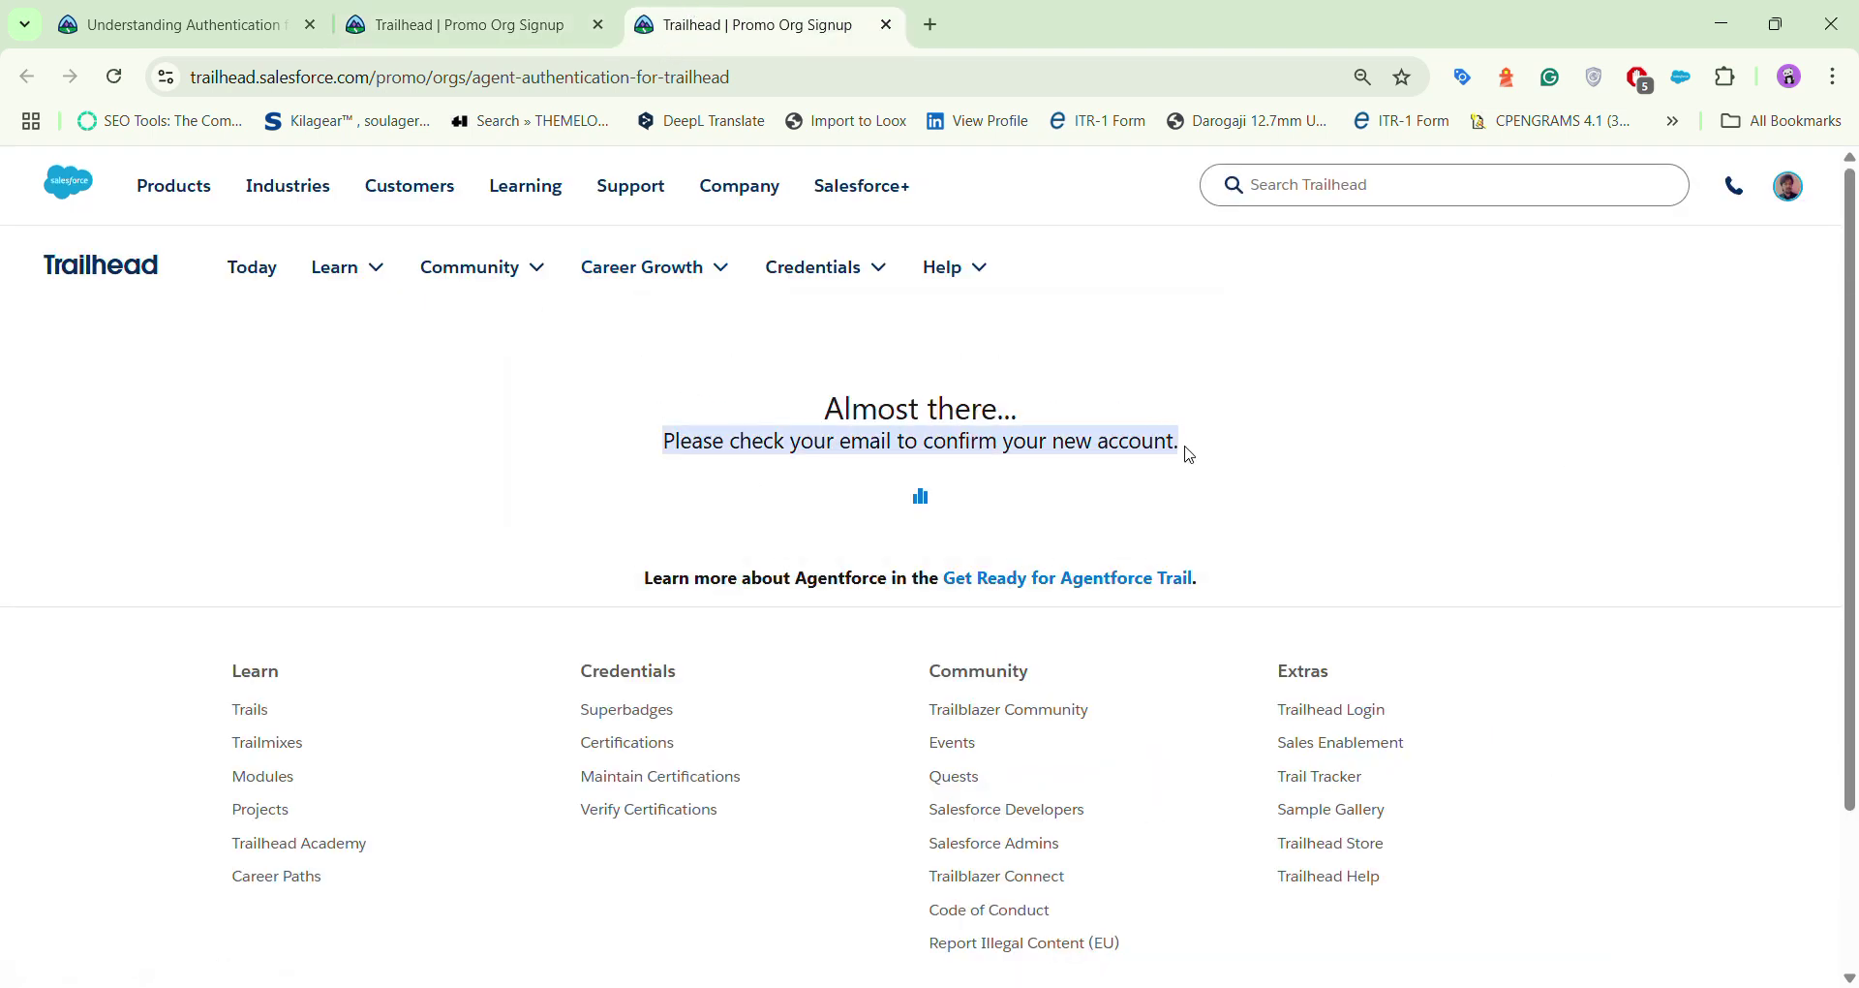
Step: Return to the authentication lesson's Verify Step section and close both Promo Org Signup pages
click(242, 20)
scroll(732, 684, down, 10)
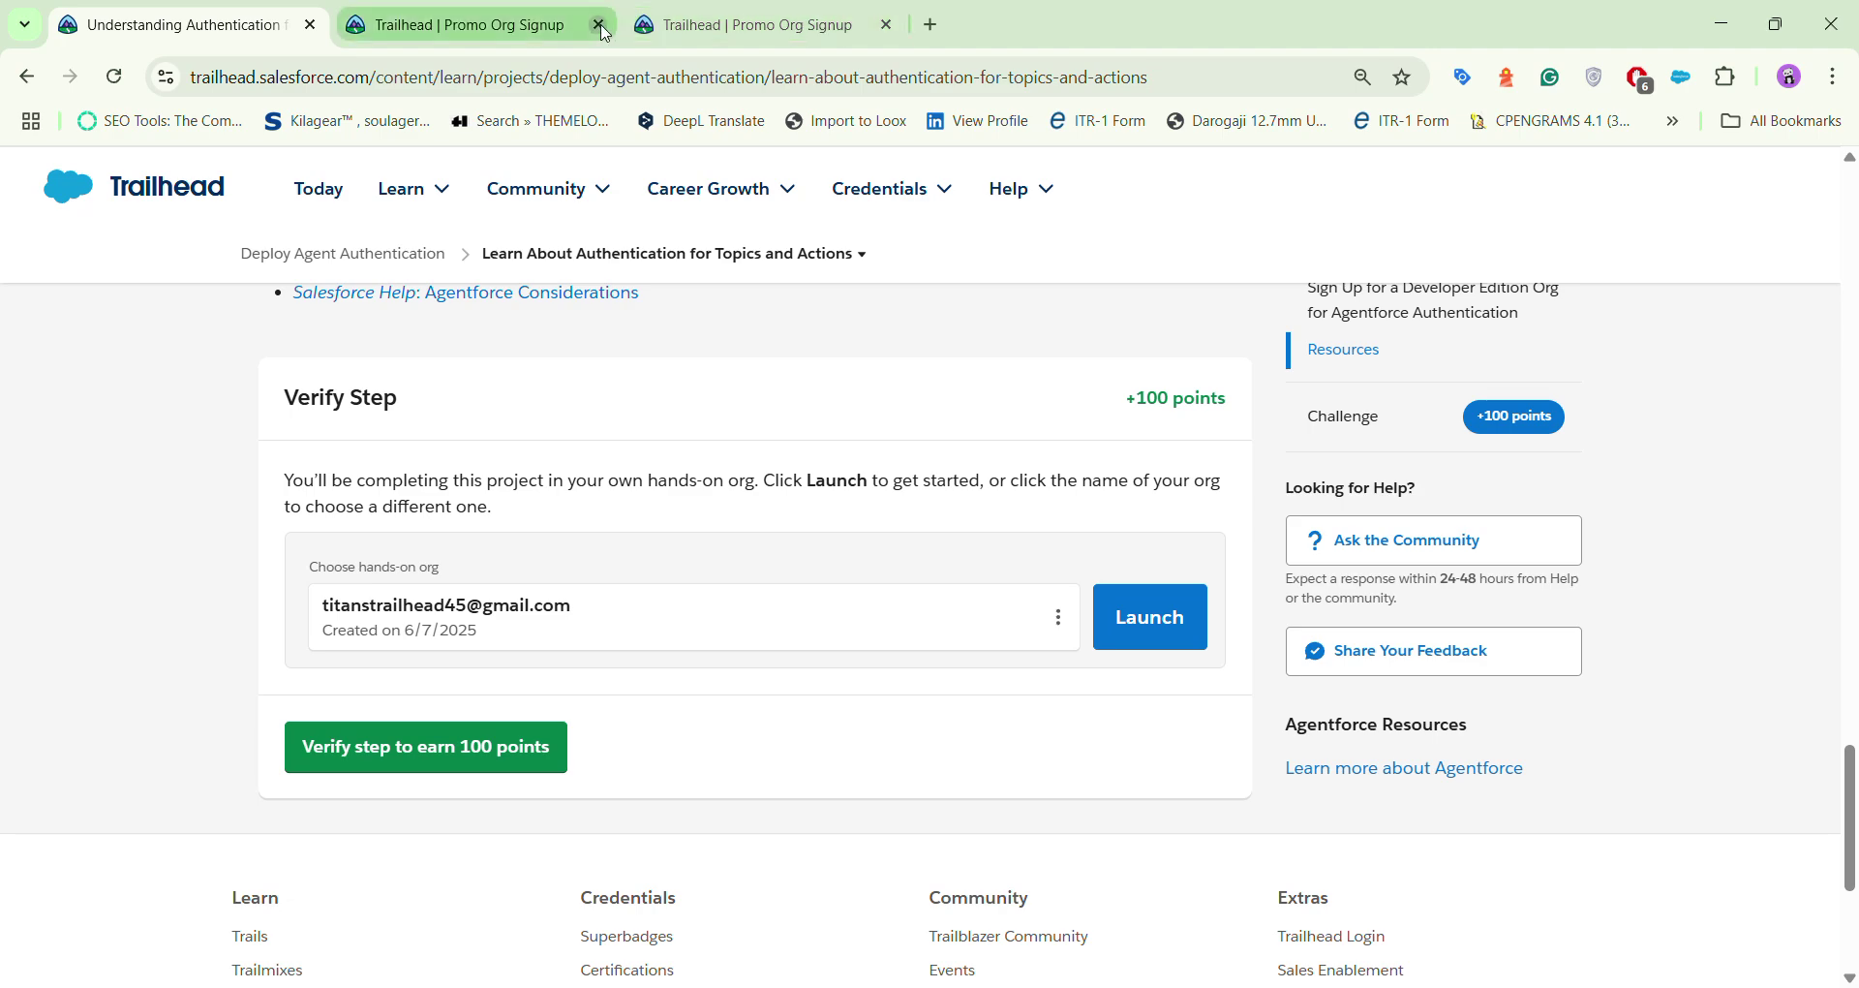
click(600, 26)
click(601, 26)
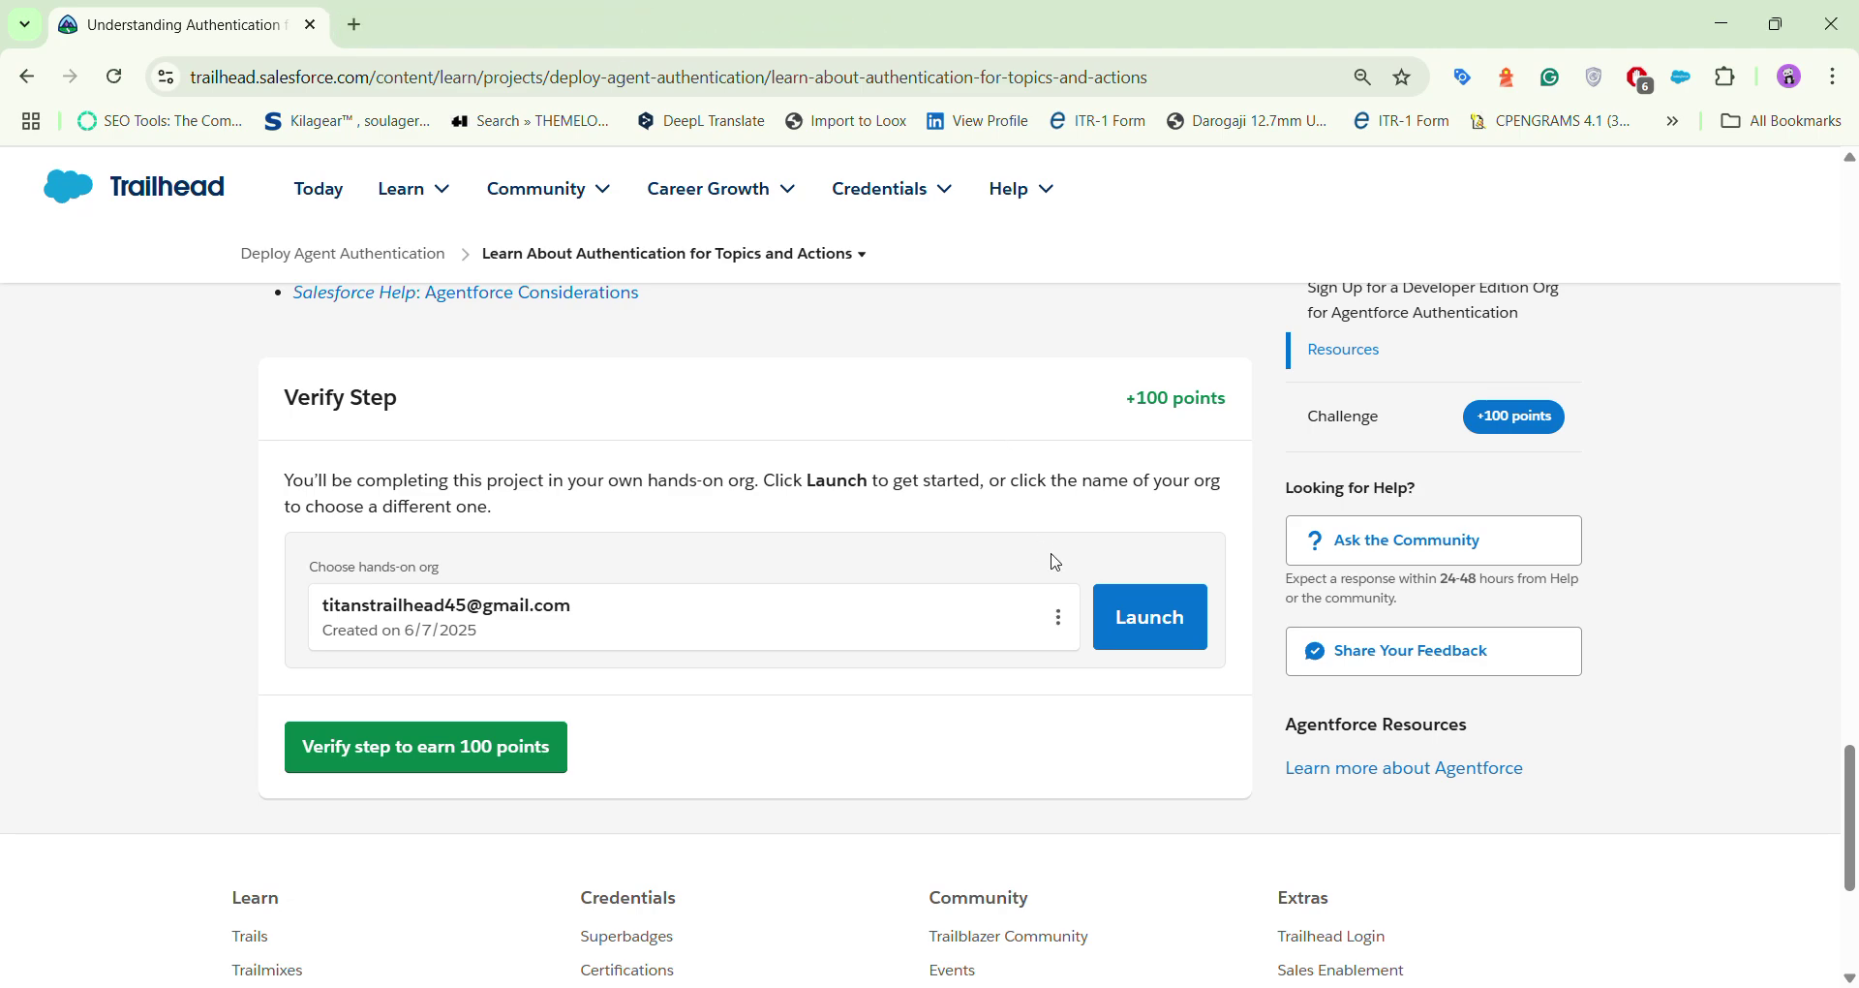
Step: Review the lesson's org renaming instructions and open the hands-on org management page from the Verify Step's org chooser
scroll(739, 353, up, 7)
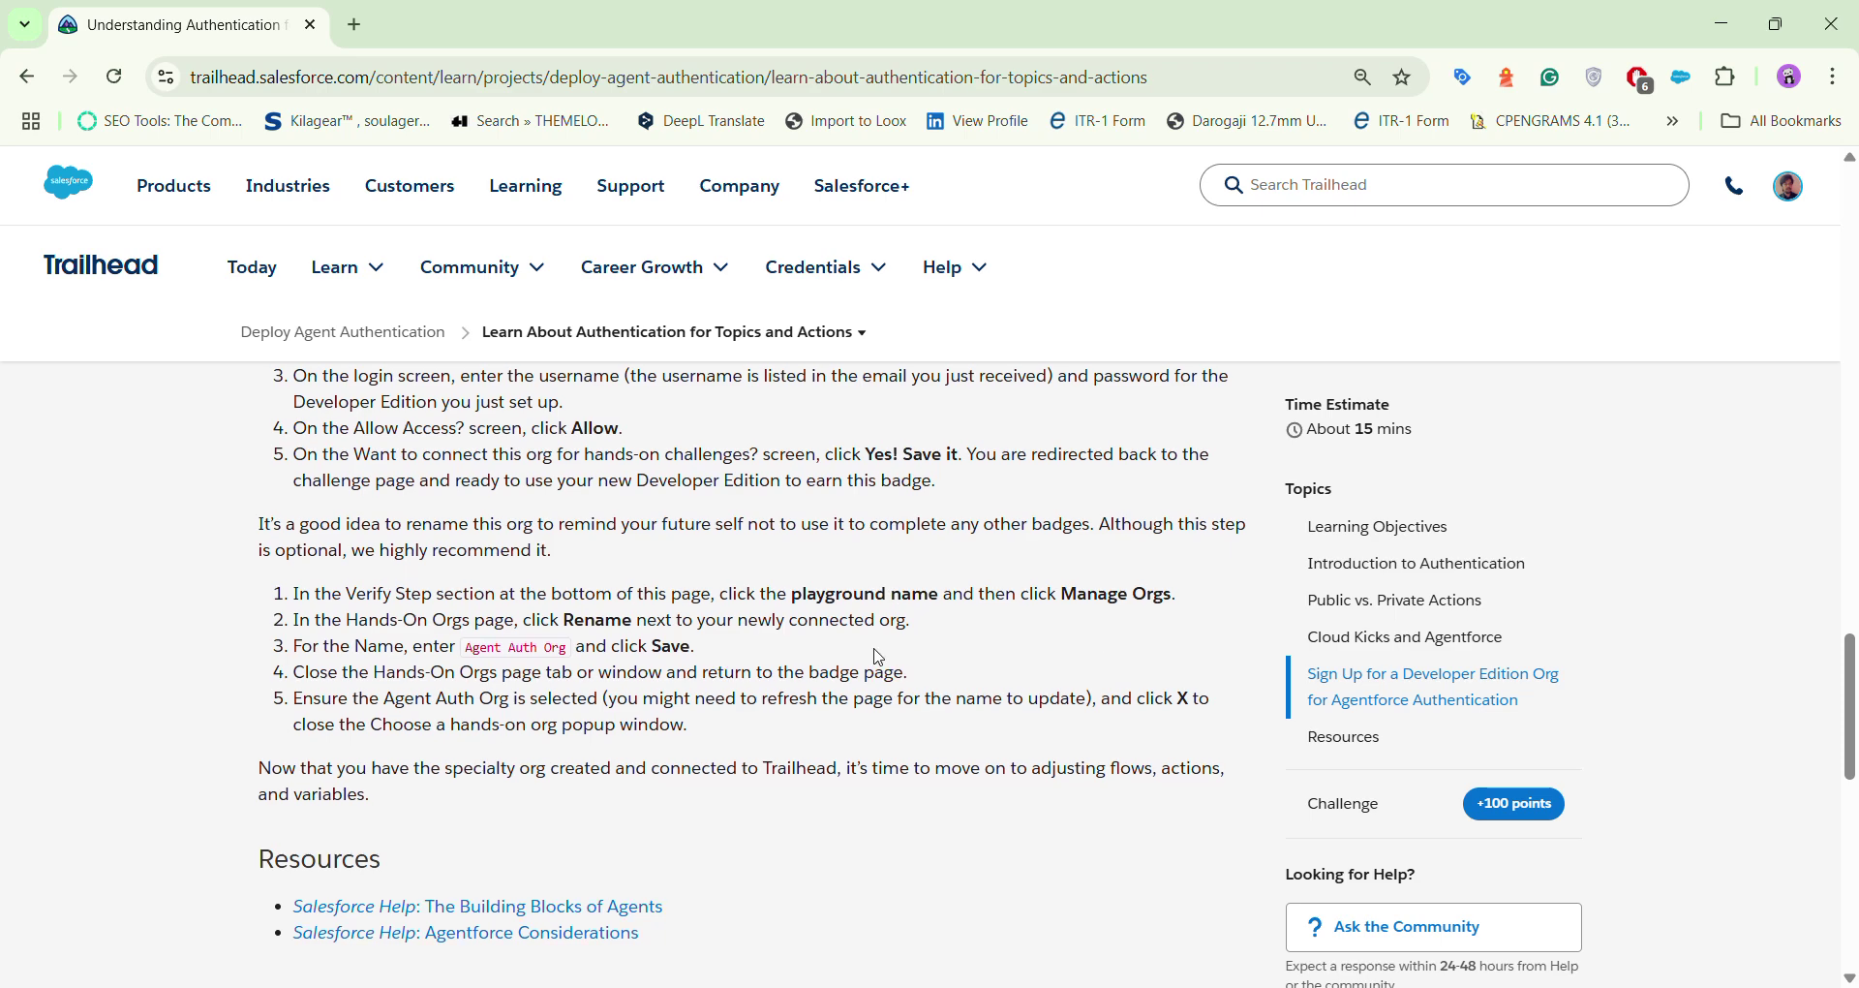
scroll(882, 667, down, 1)
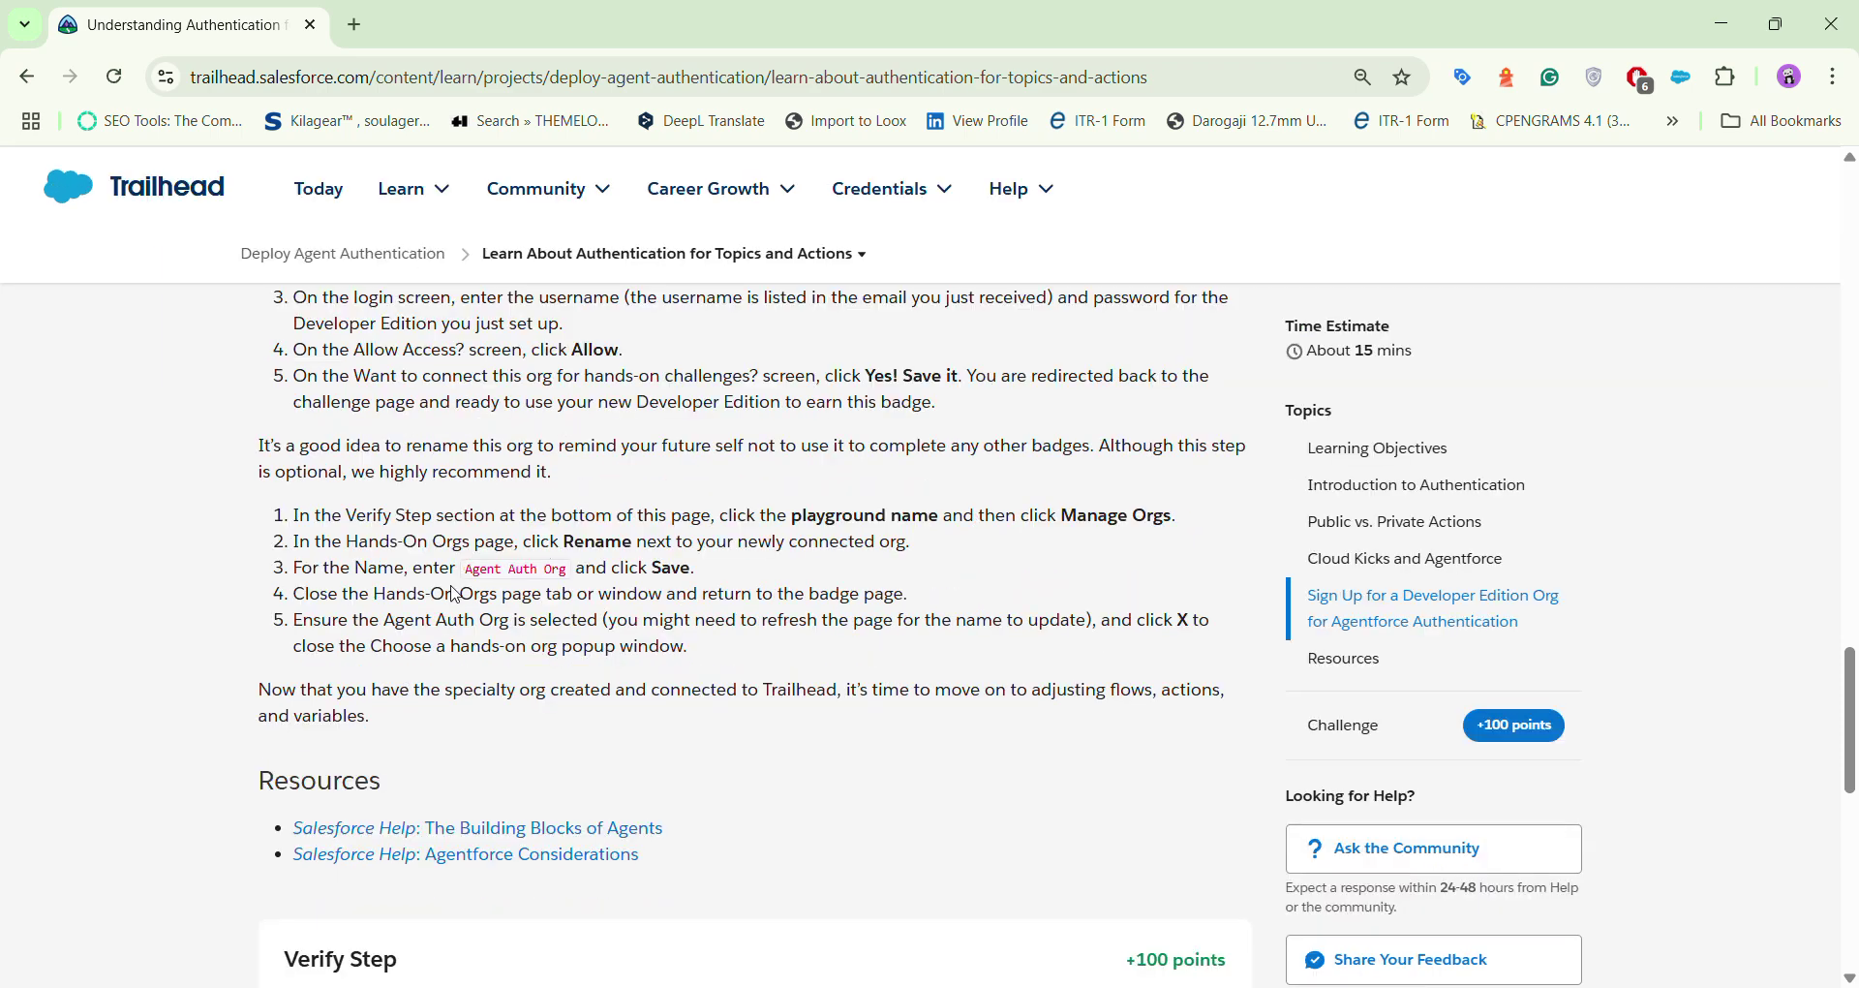
scroll(484, 576, down, 4)
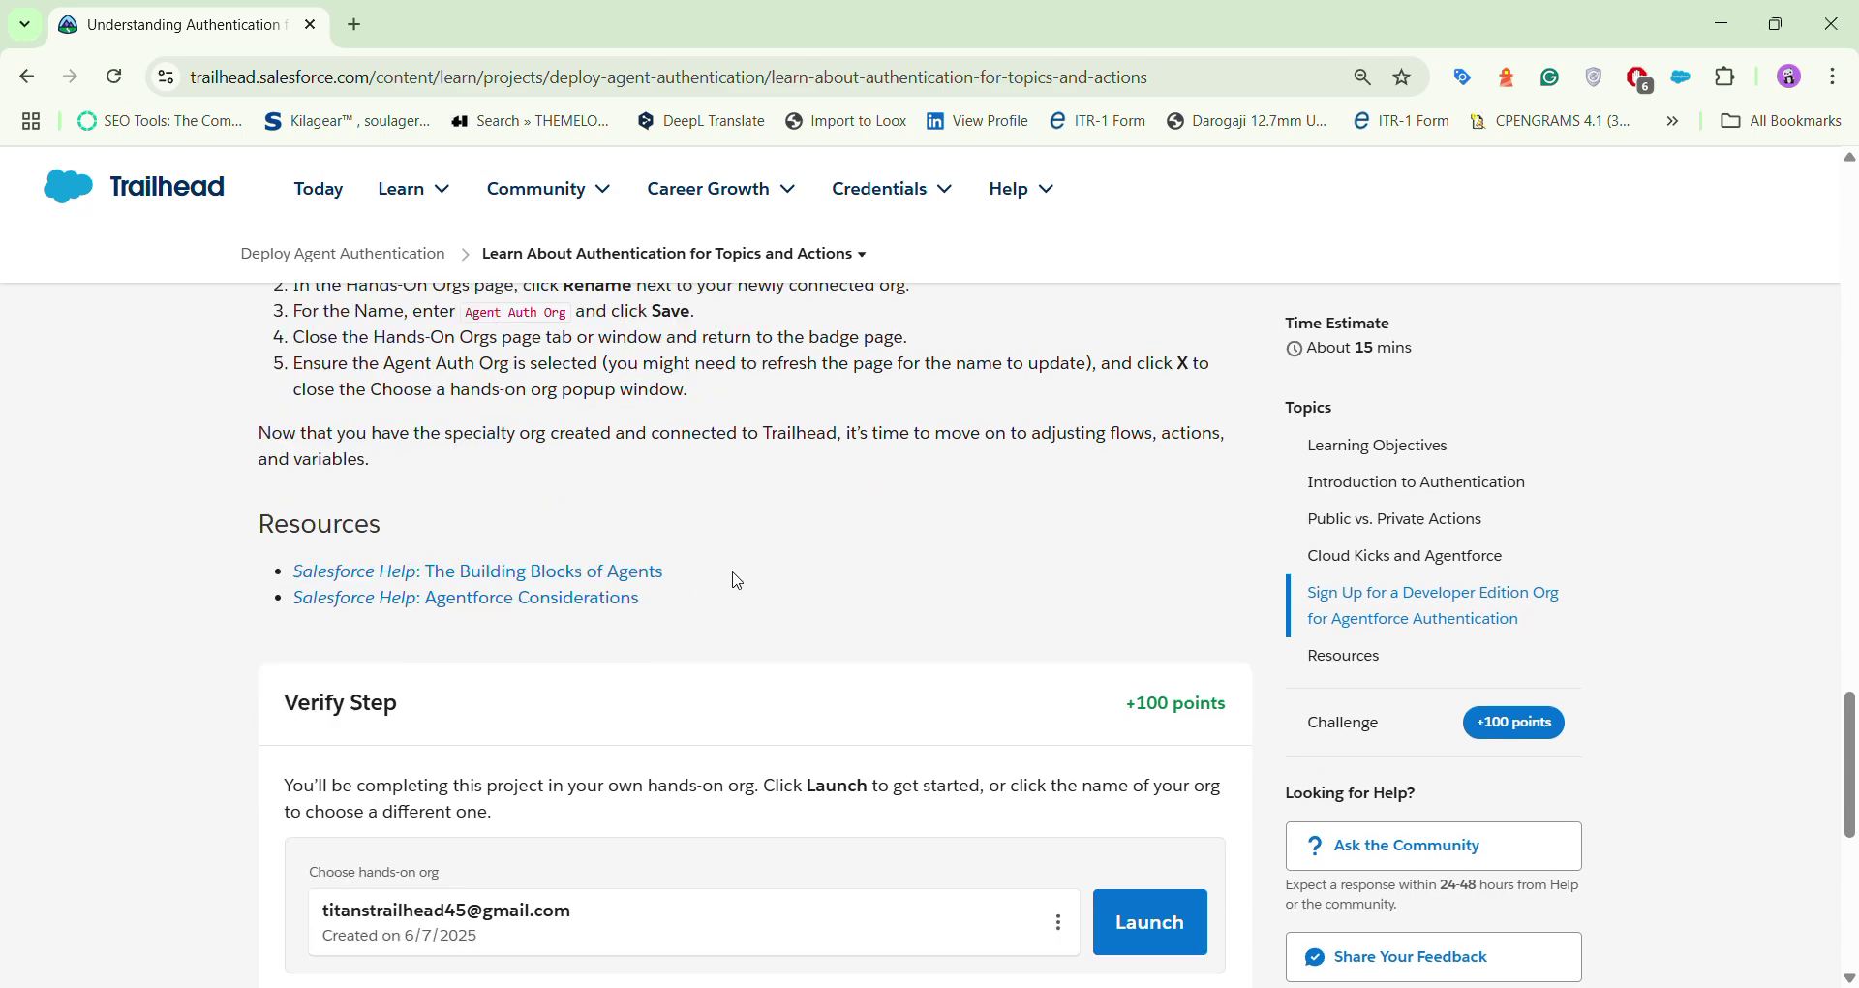
scroll(775, 603, up, 2)
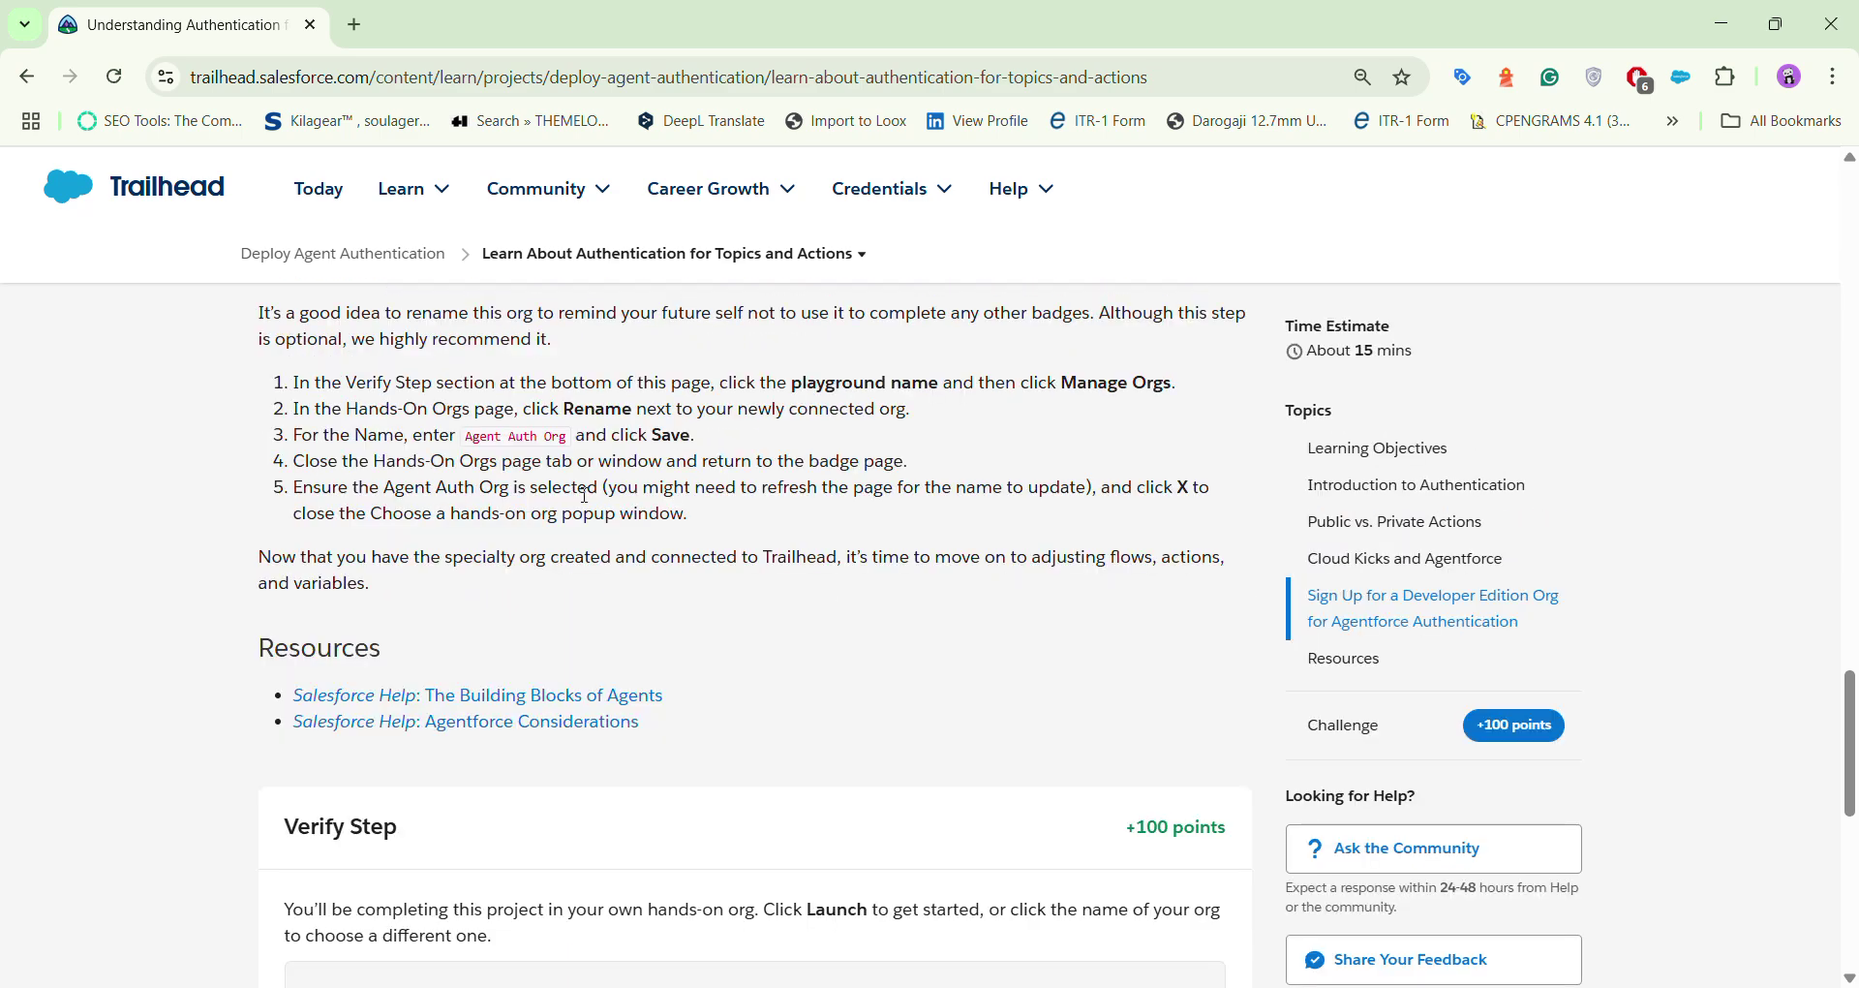
scroll(585, 495, up, 2)
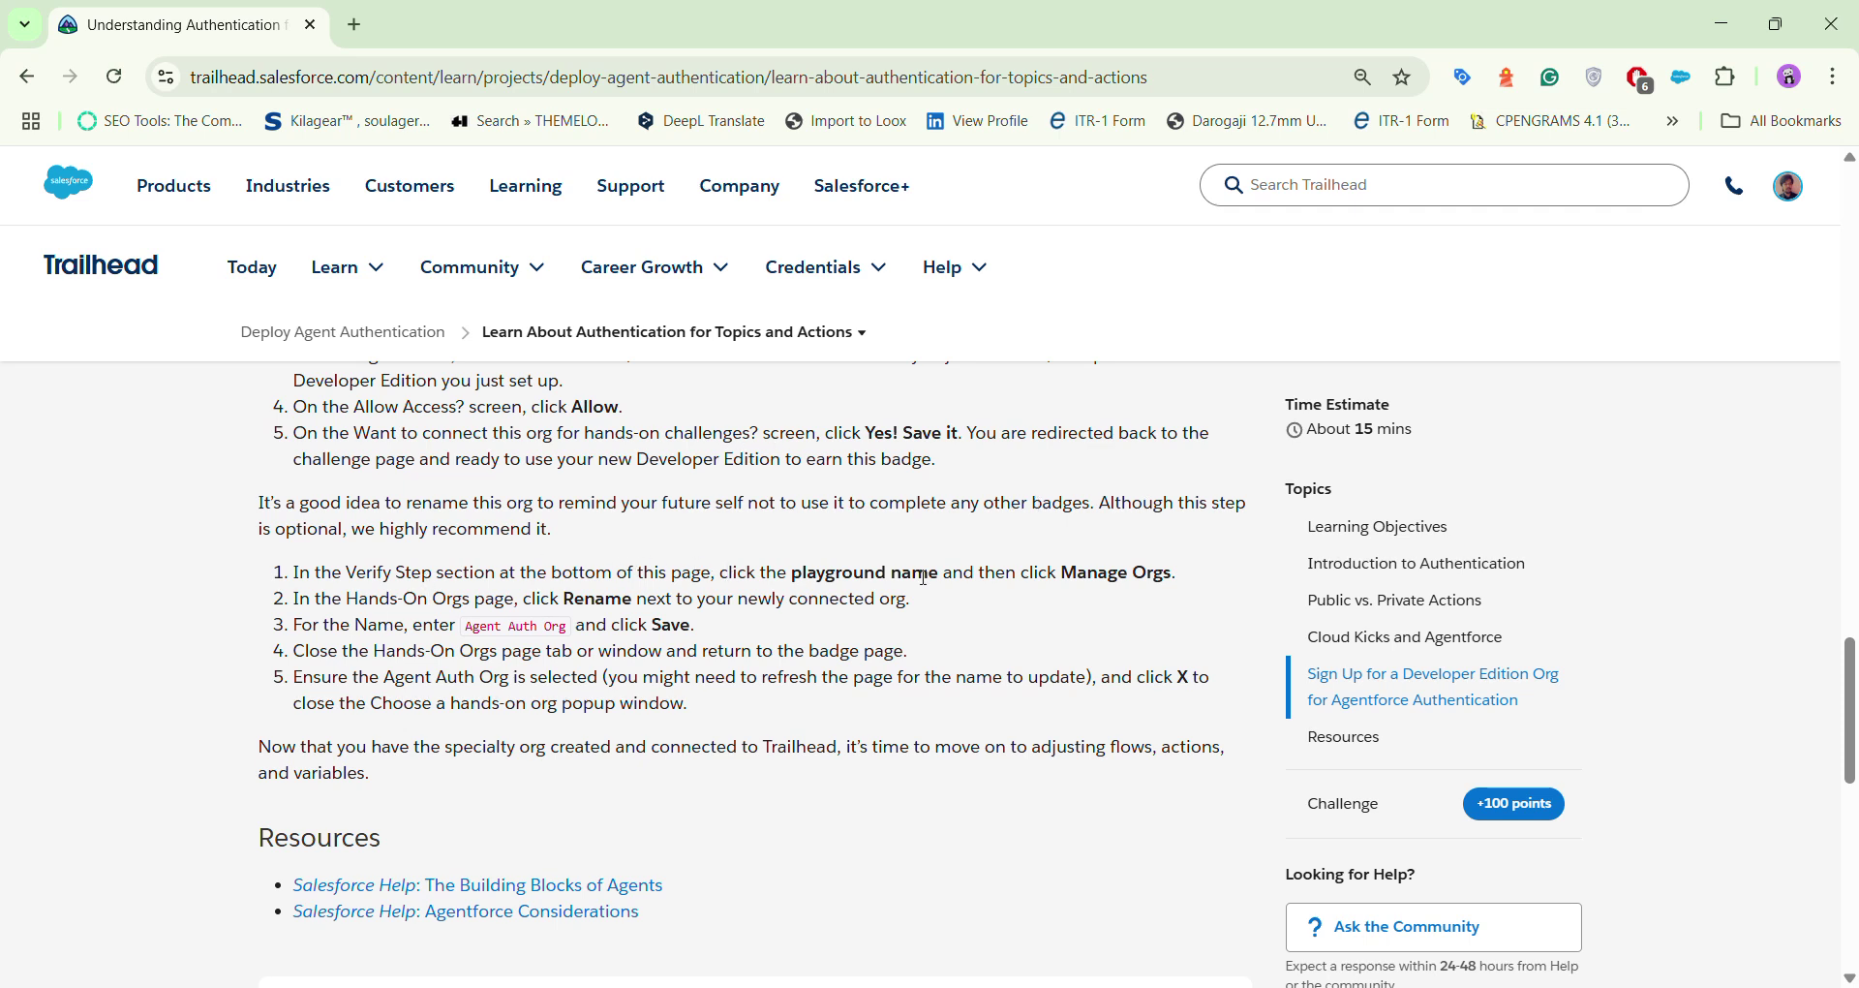
scroll(892, 597, down, 1)
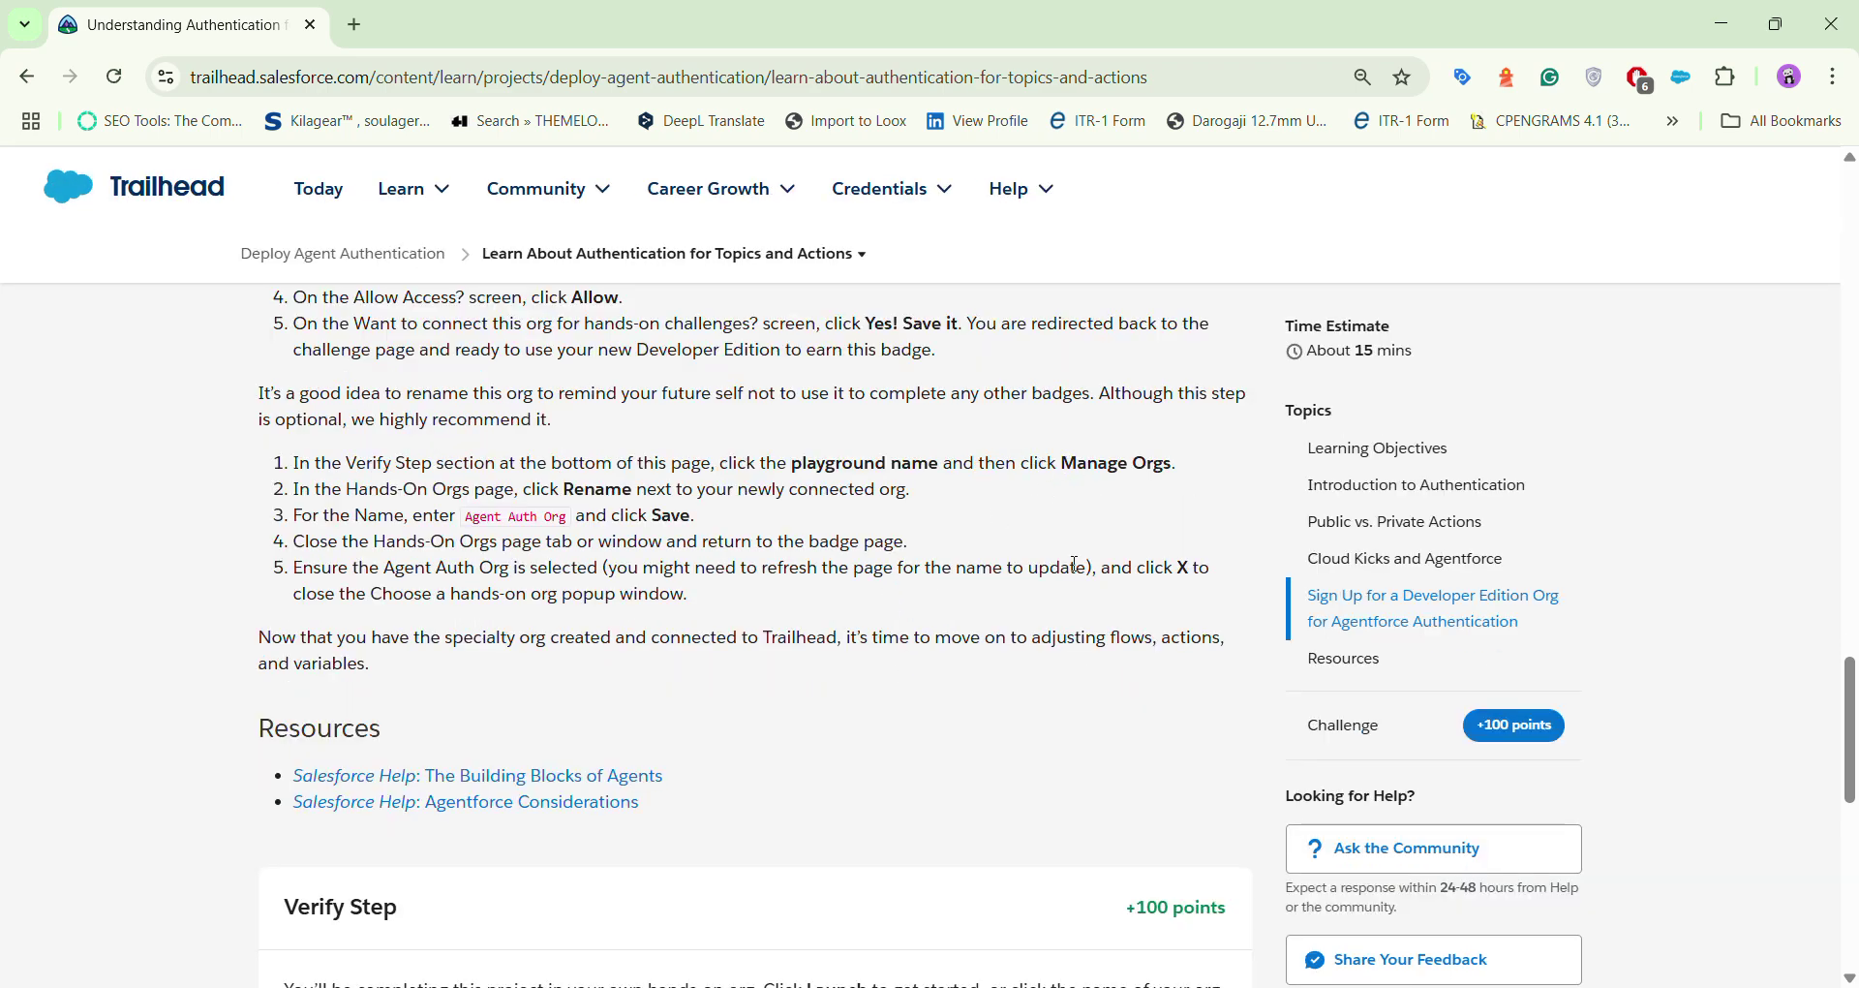
scroll(968, 659, down, 2)
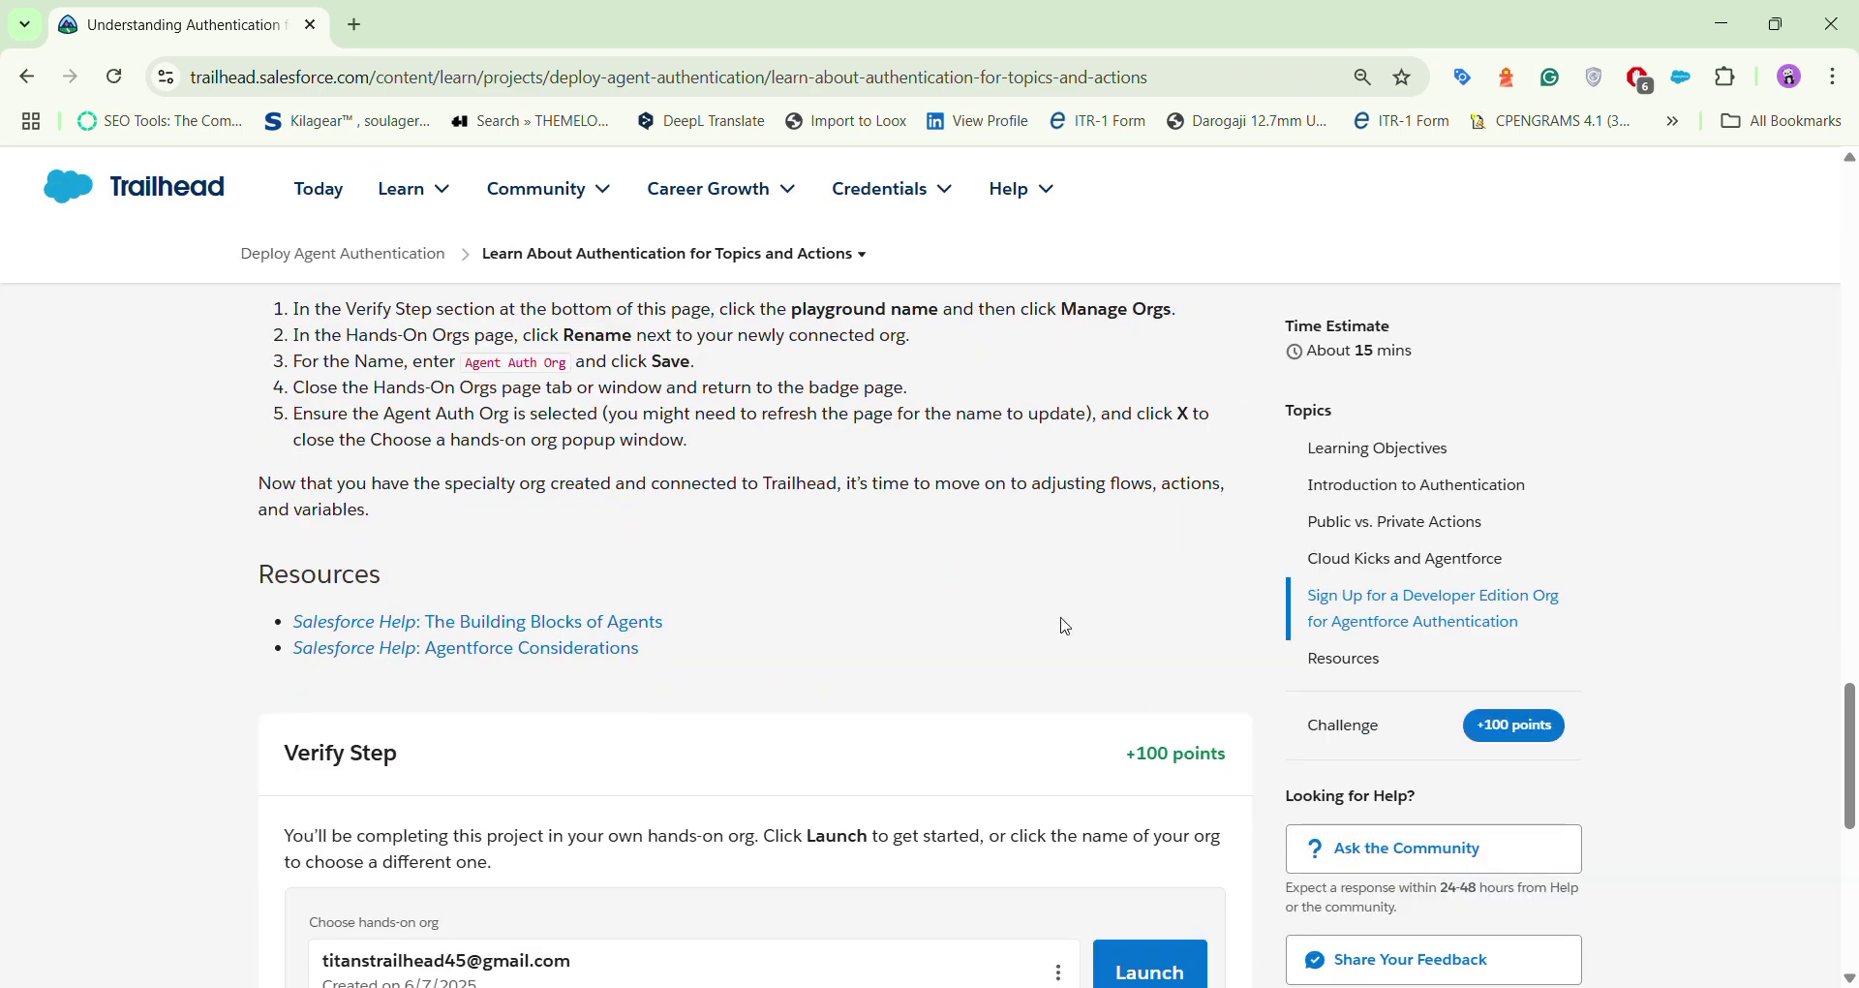
click(1059, 964)
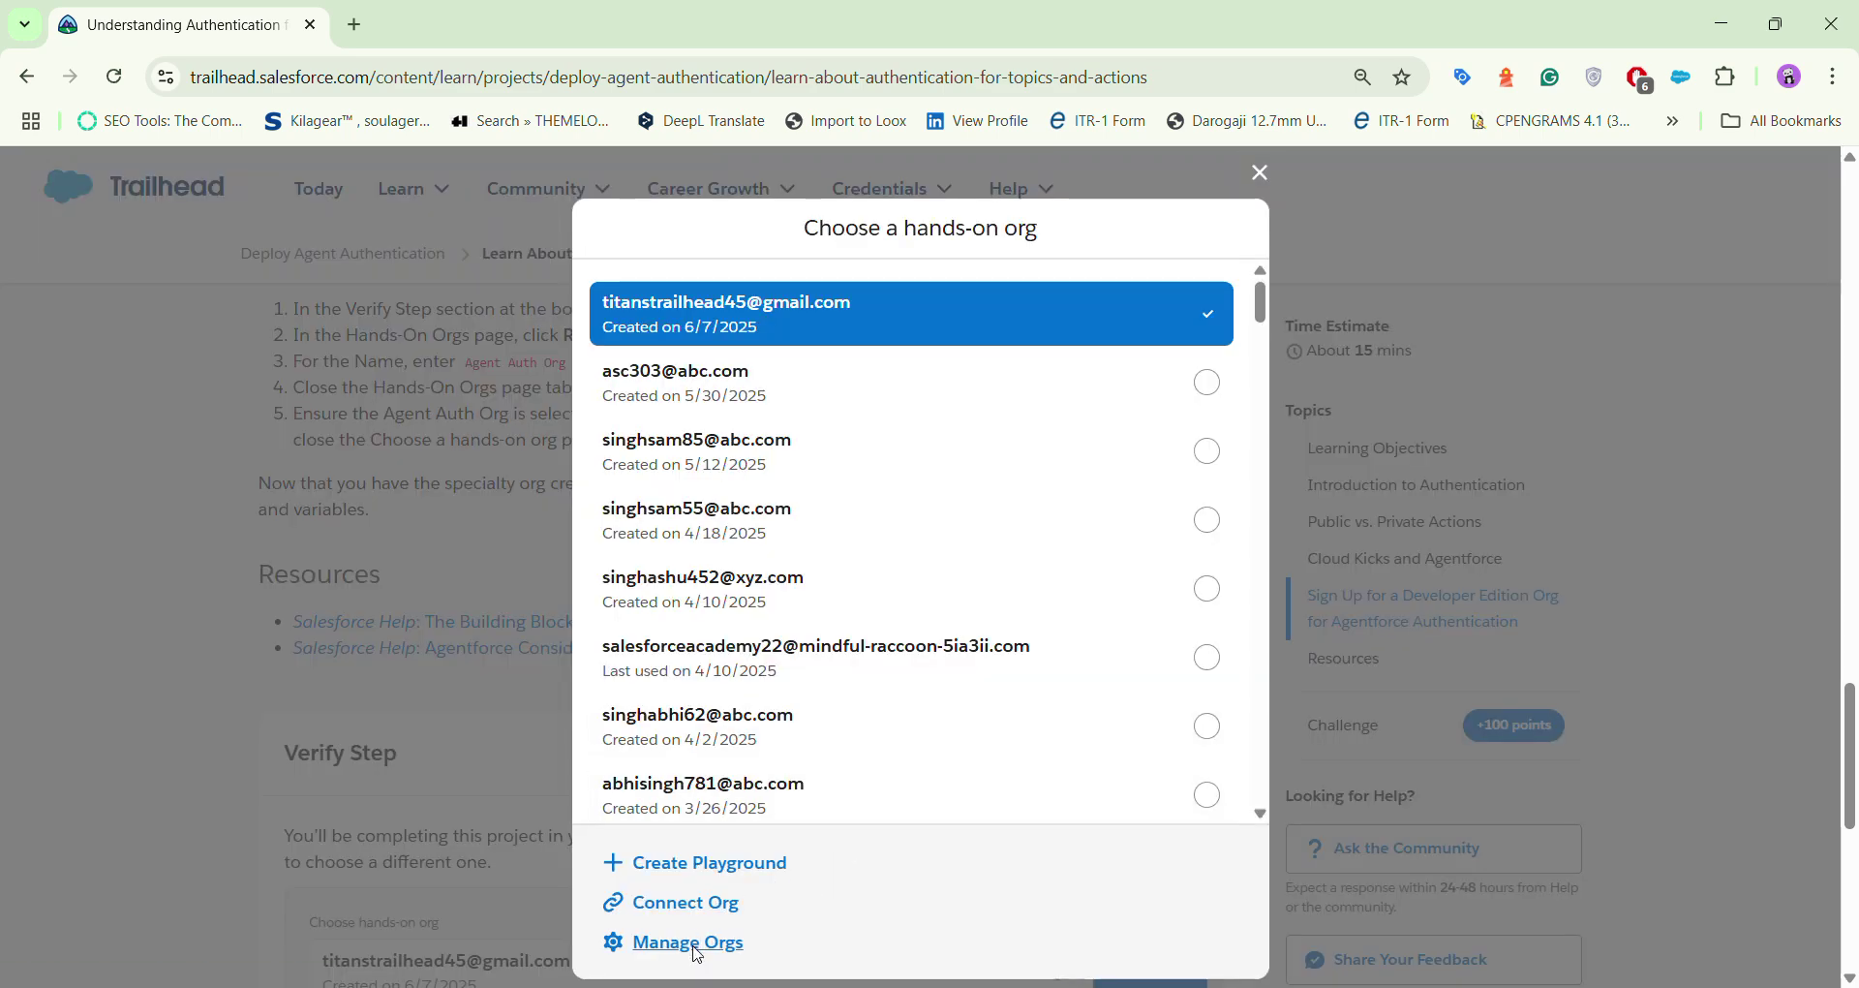
click(696, 952)
Step: Close the org chooser on the lesson page and return to the Hands-On Orgs page
click(250, 22)
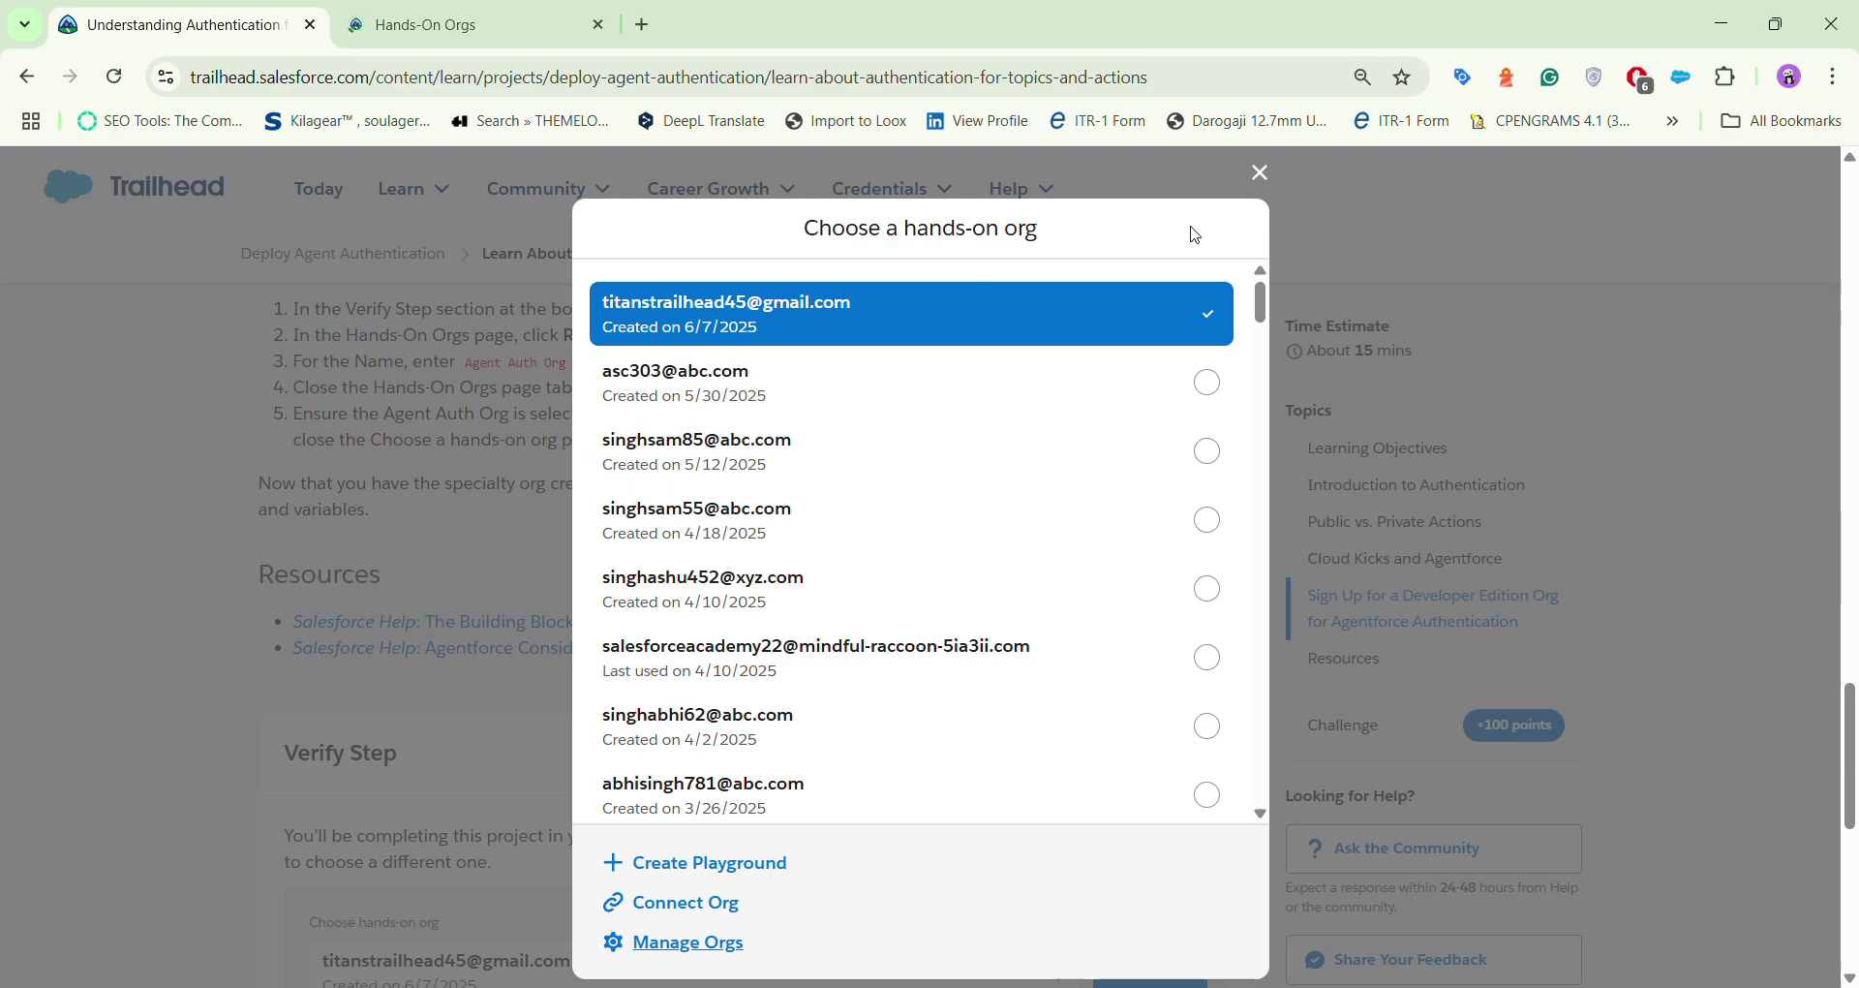
click(1264, 174)
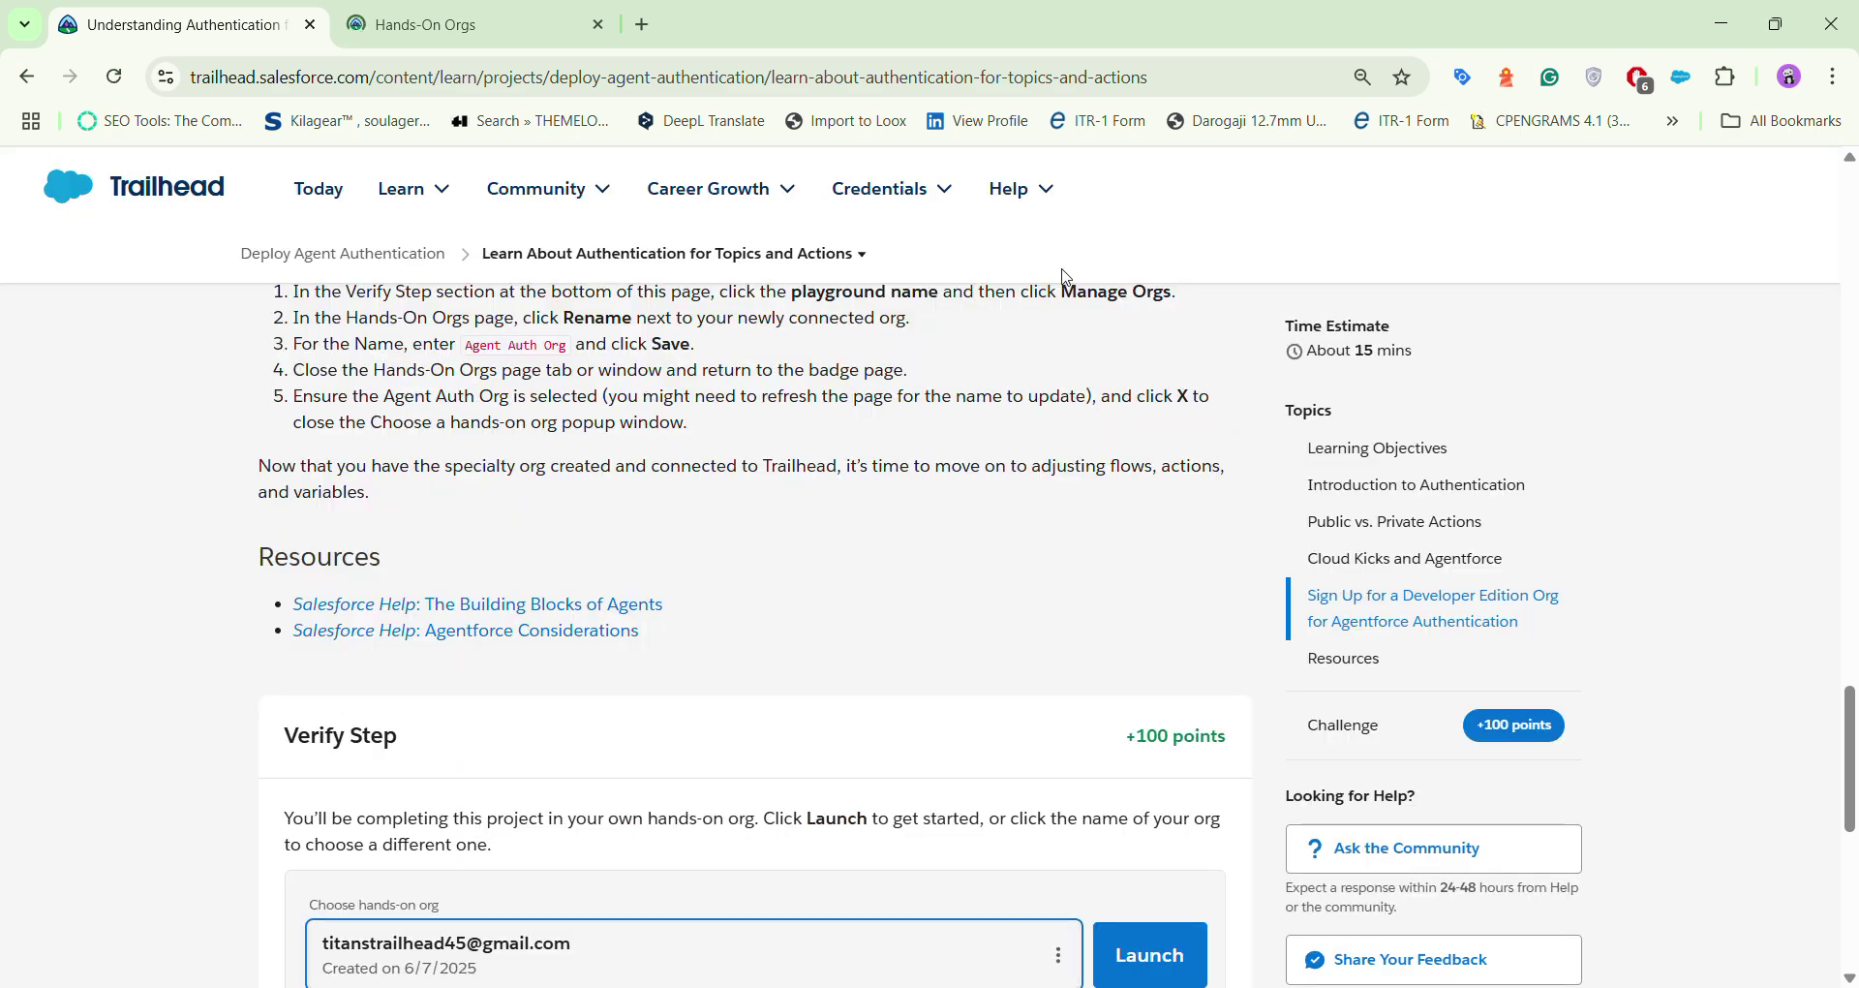
scroll(510, 366, up, 1)
click(401, 39)
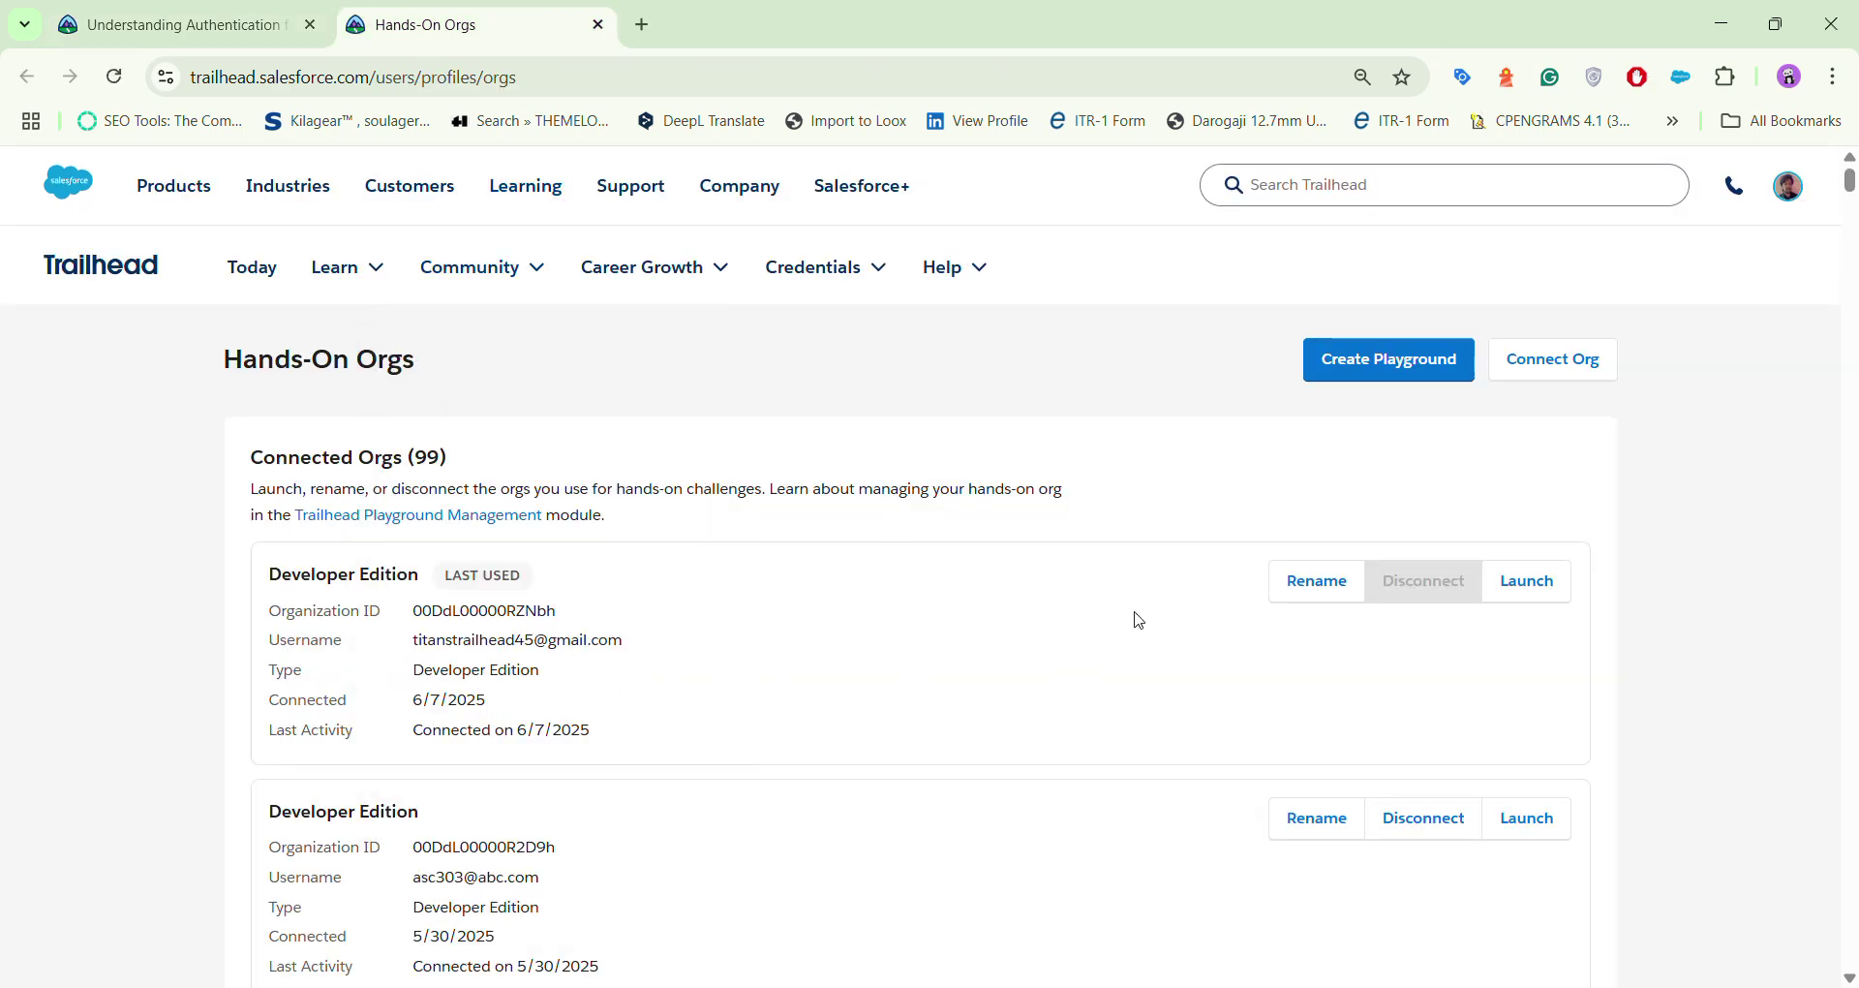
Step: Copy the name "Agent Auth Org" from the lesson's renaming instructions and return to the Hands-On Orgs page
click(1319, 582)
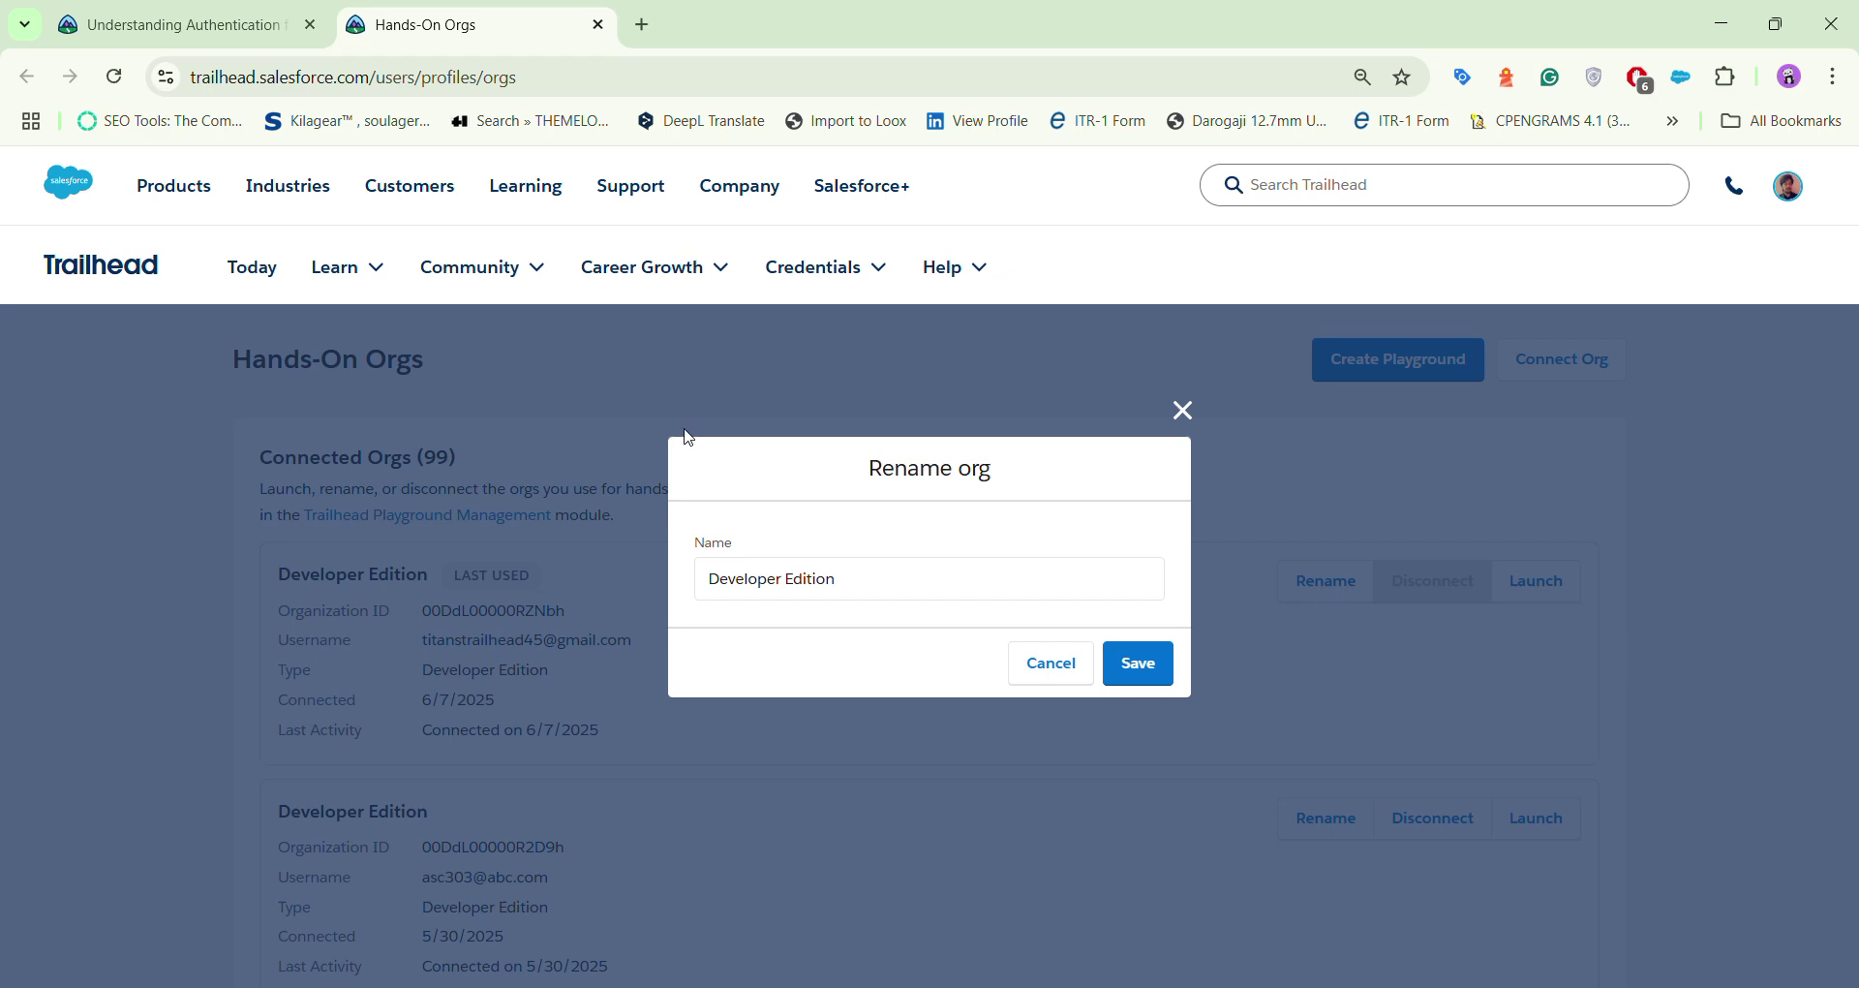
click(206, 10)
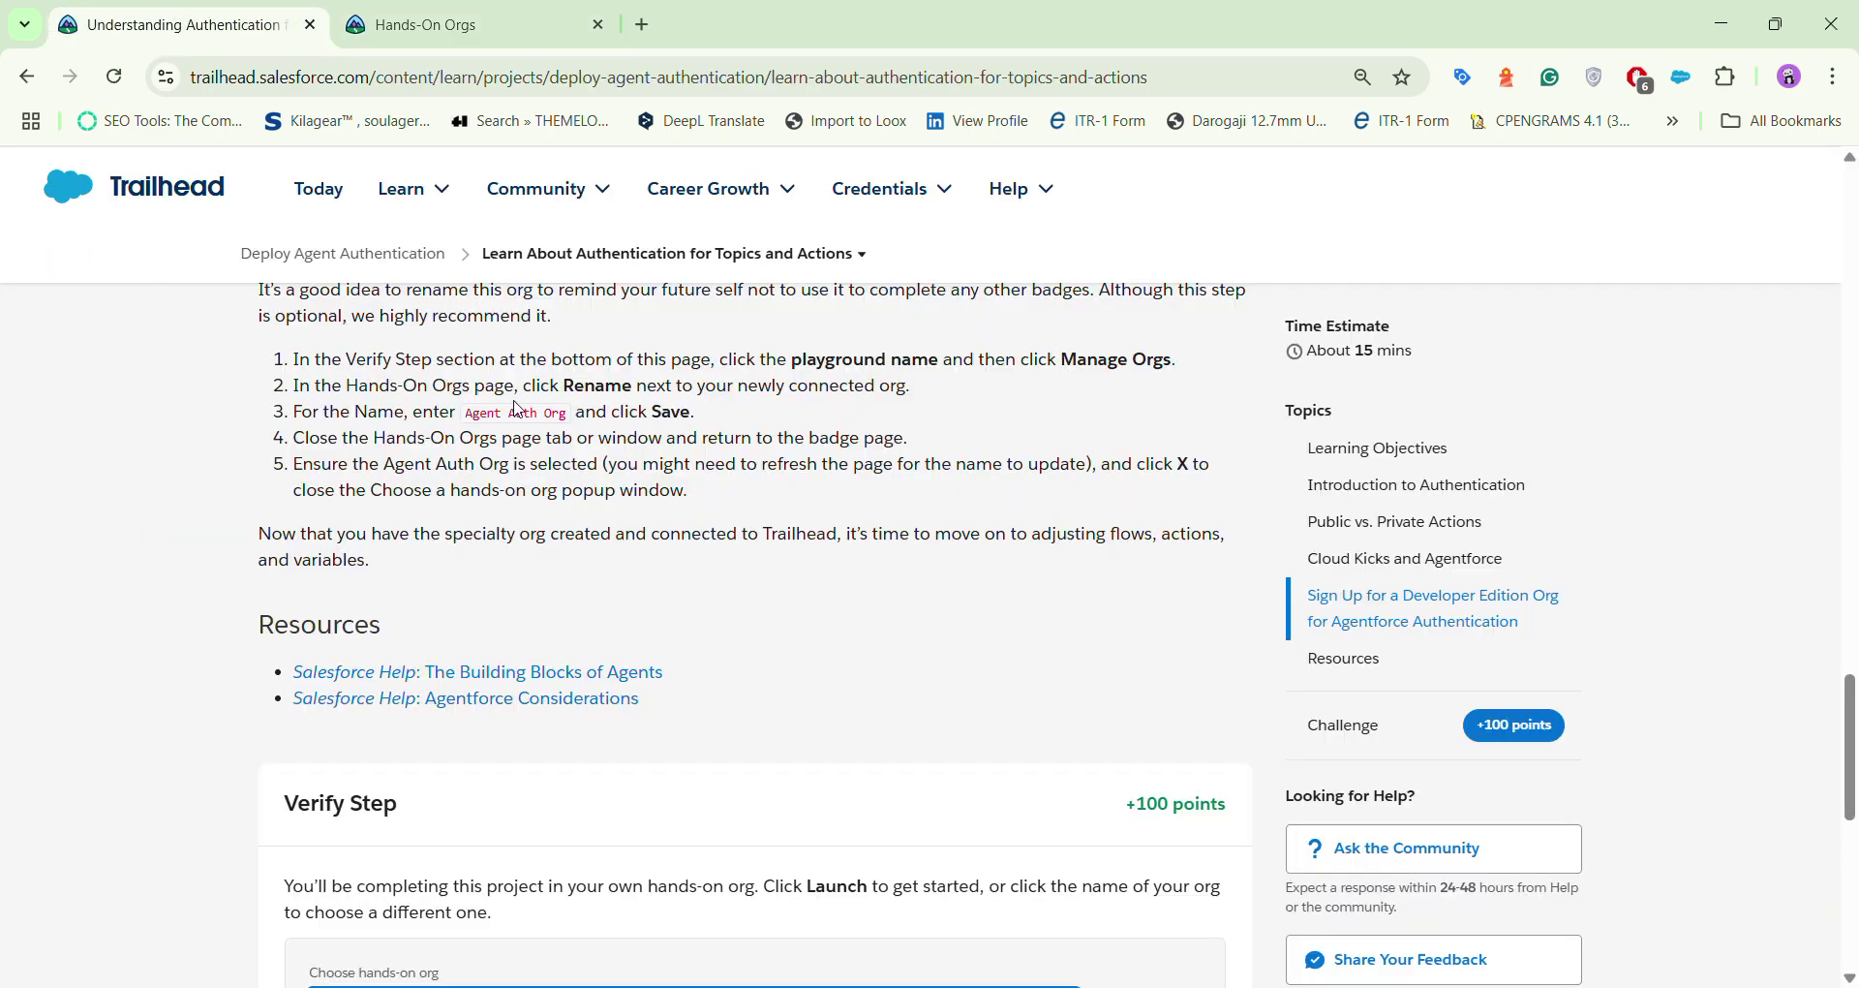
drag(564, 412, 471, 414)
key(ctrl+c)
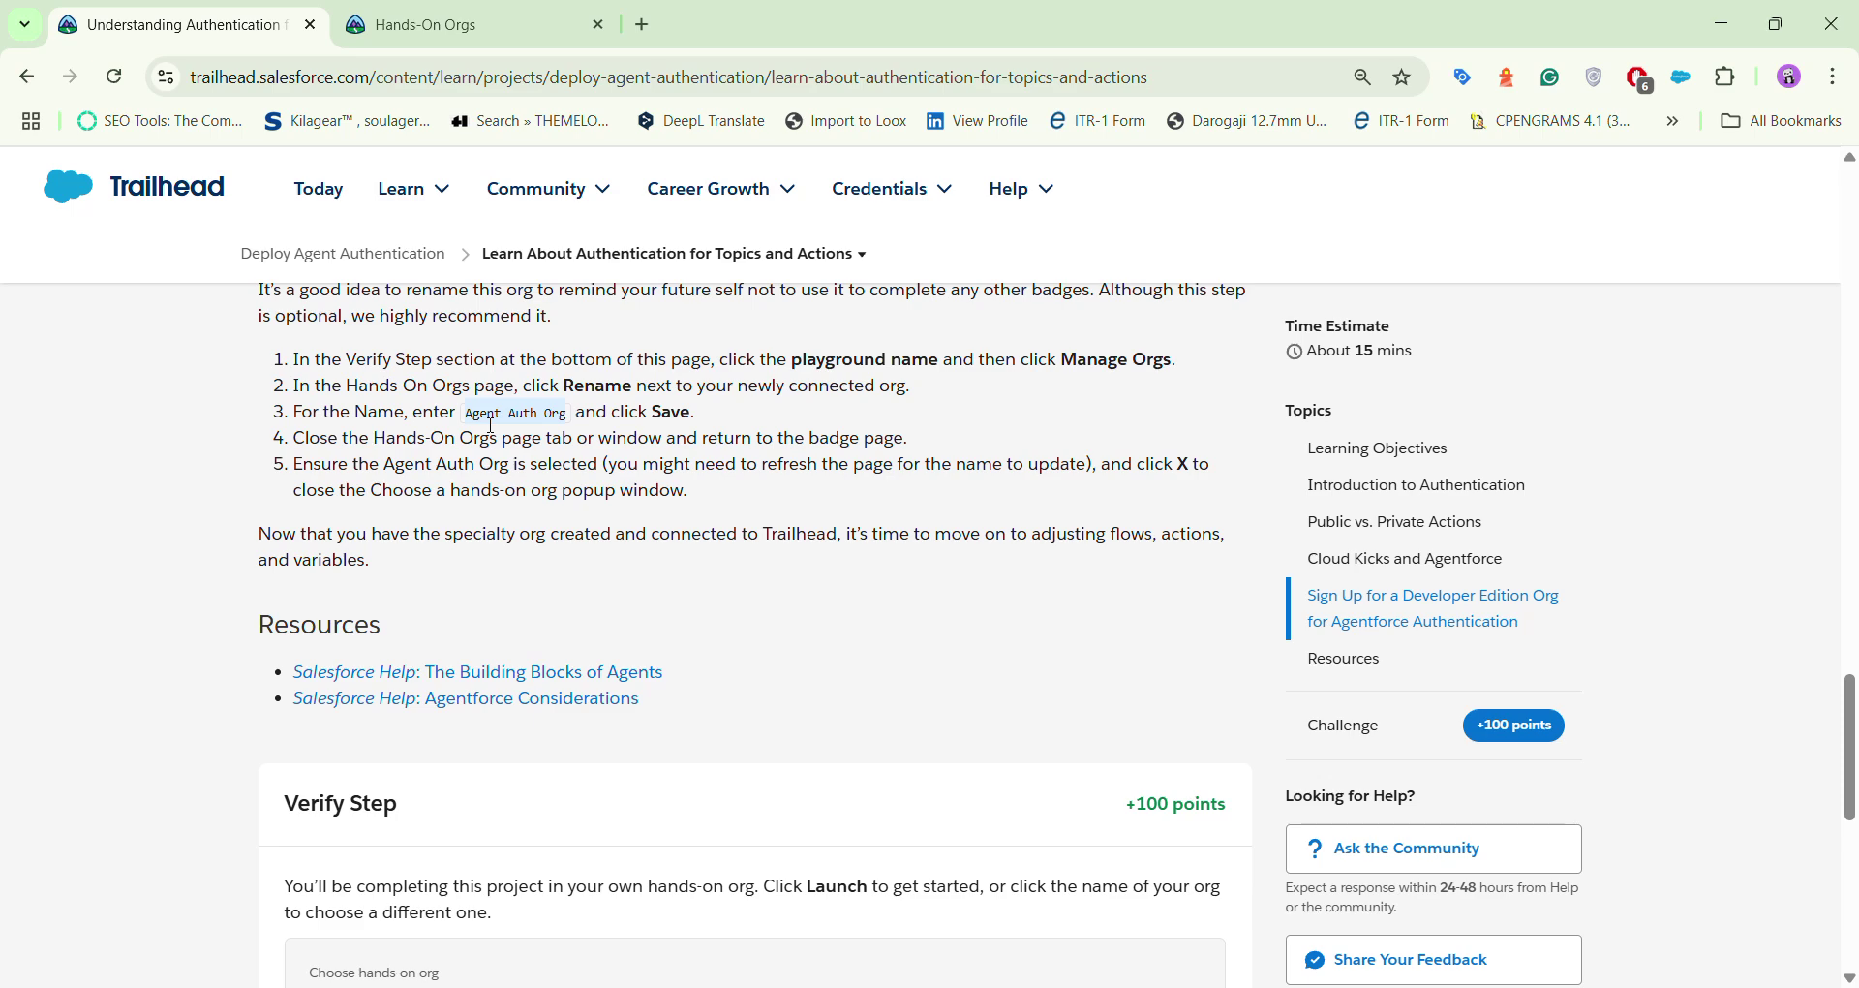
key(ctrl+Tab)
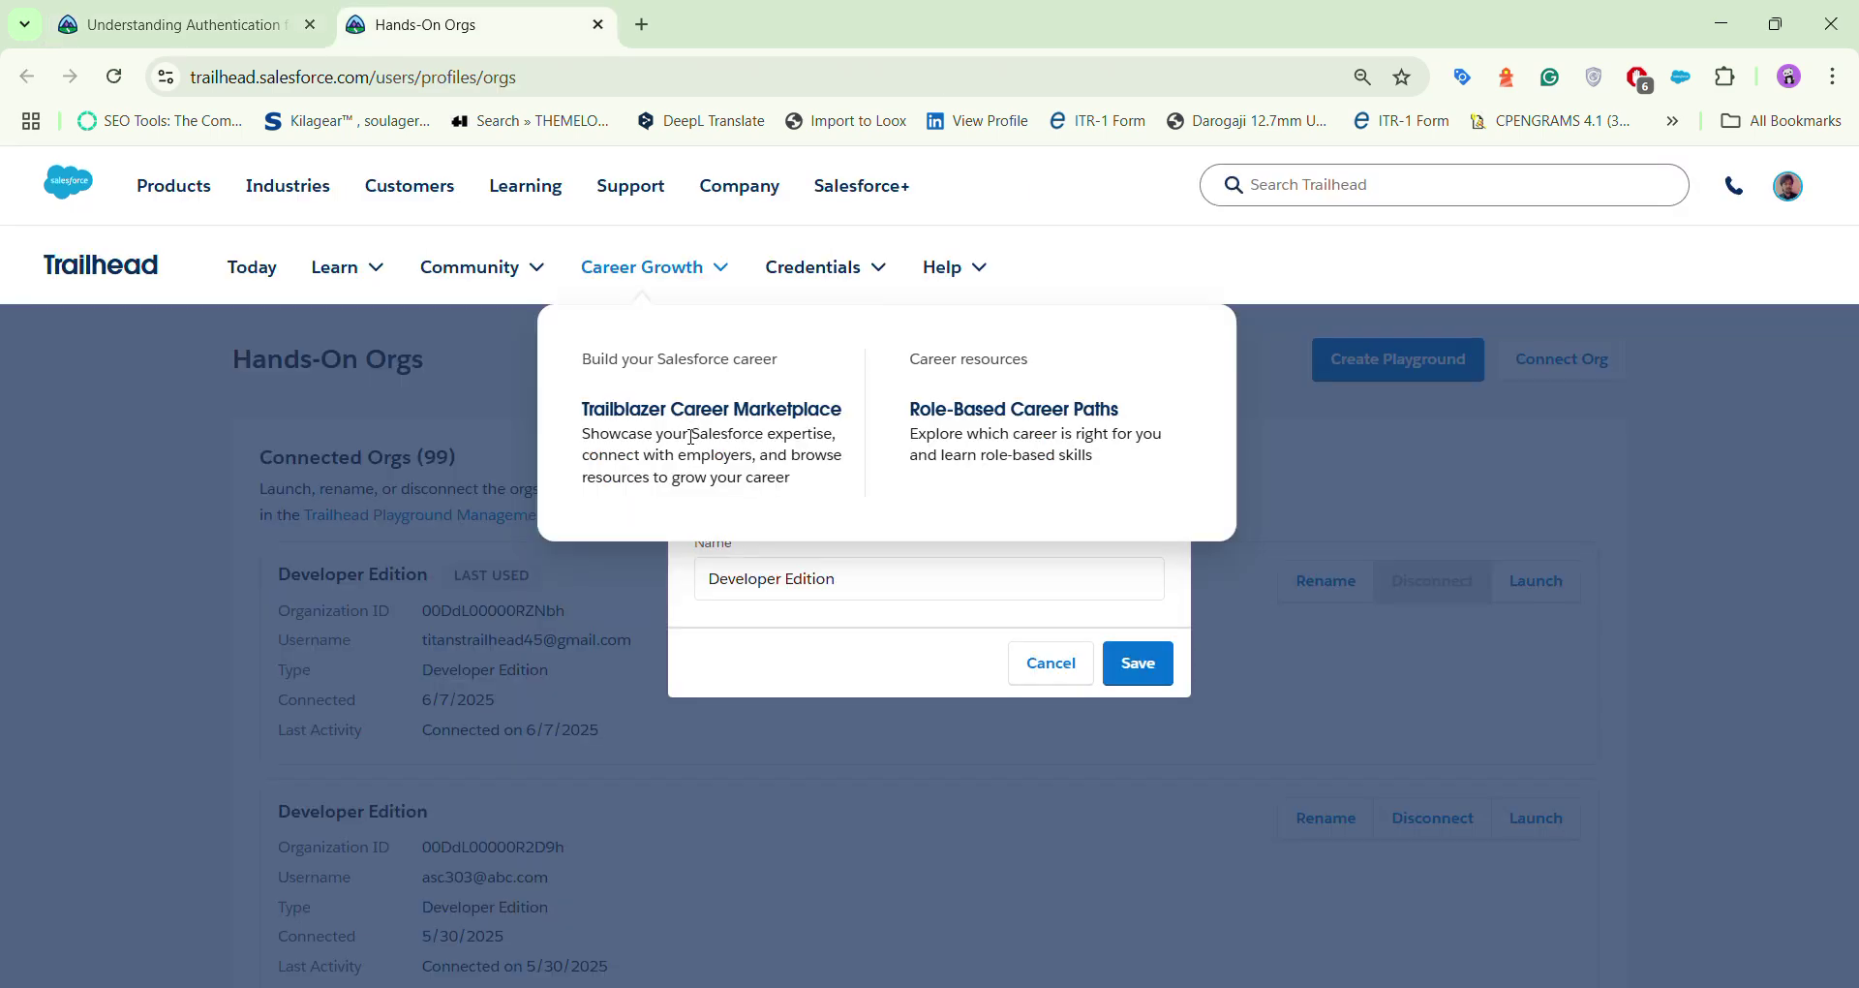
click(851, 566)
drag(852, 566, 589, 573)
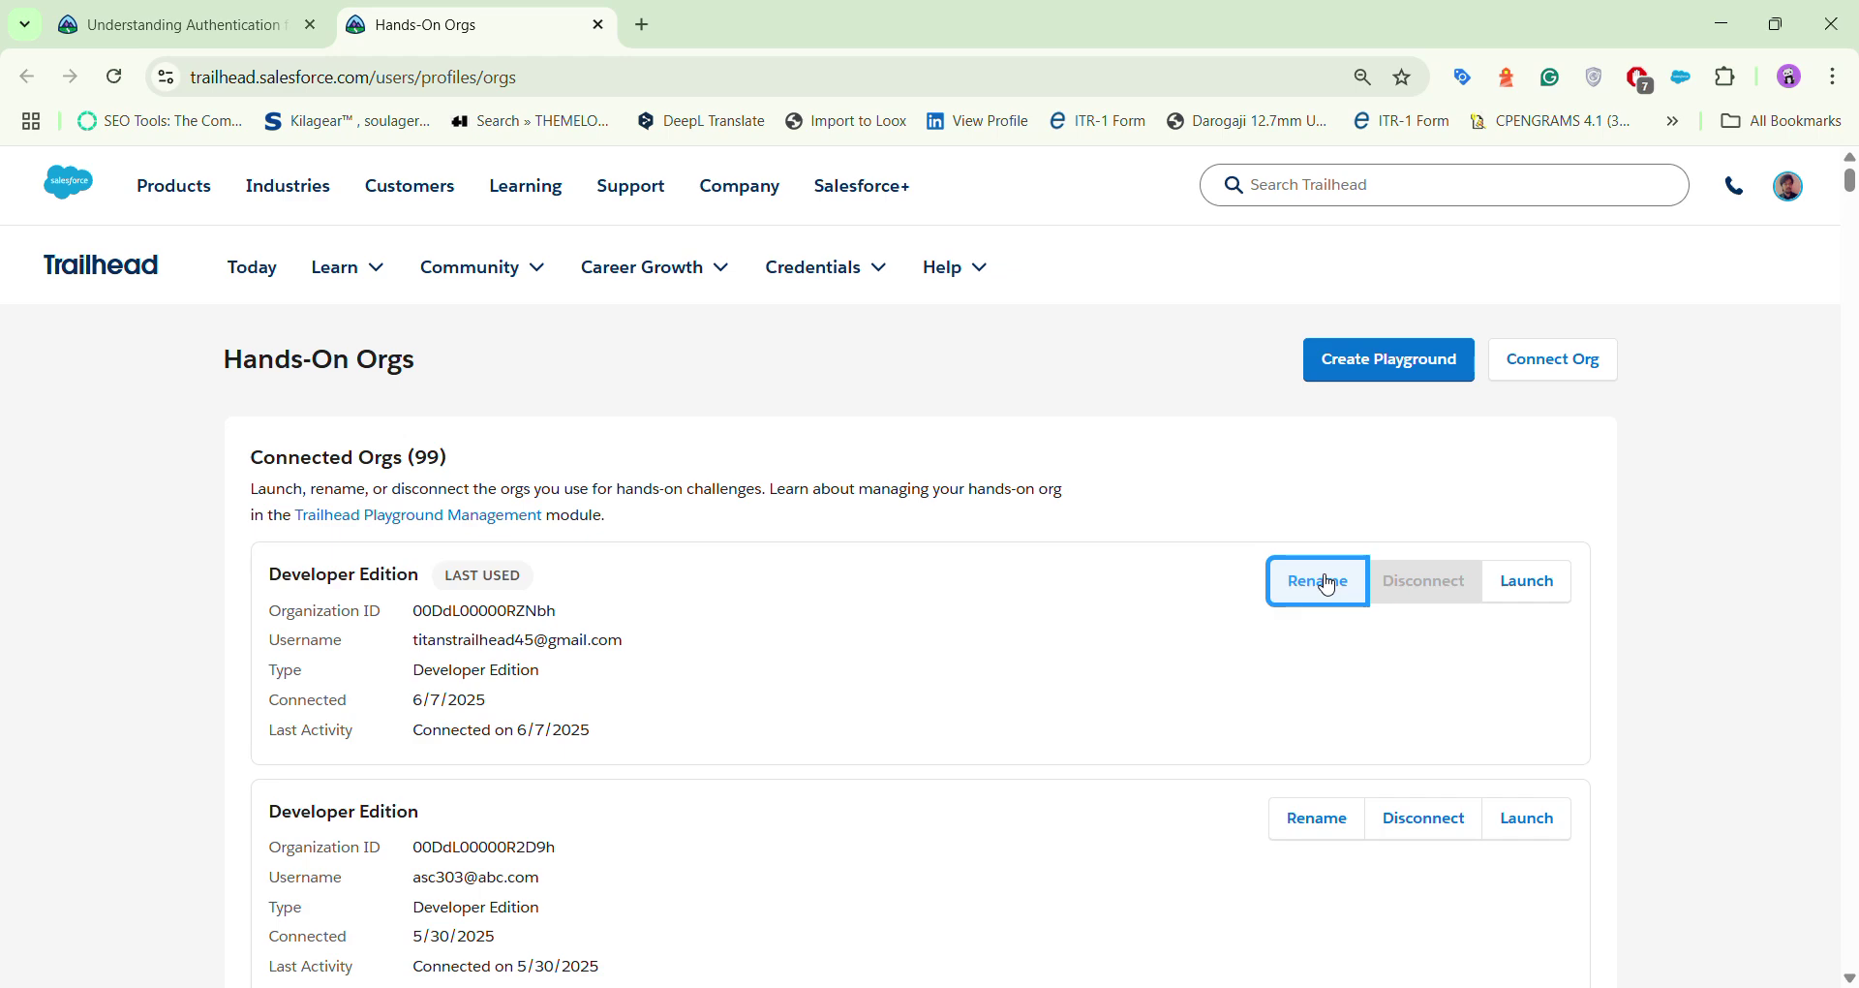
click(1327, 581)
drag(930, 591, 701, 589)
Step: Rename the last used Developer Edition org to "Agent Auth Org" and save the new name
click(1347, 591)
click(1054, 562)
key(BackSpace)
key(BackSpace)
key(BackSpace)
key(BackSpace)
key(BackSpace)
key(BackSpace)
key(BackSpace)
key(BackSpace)
key(BackSpace)
key(BackSpace)
key(BackSpace)
key(BackSpace)
key(BackSpace)
key(BackSpace)
key(BackSpace)
key(BackSpace)
key(BackSpace)
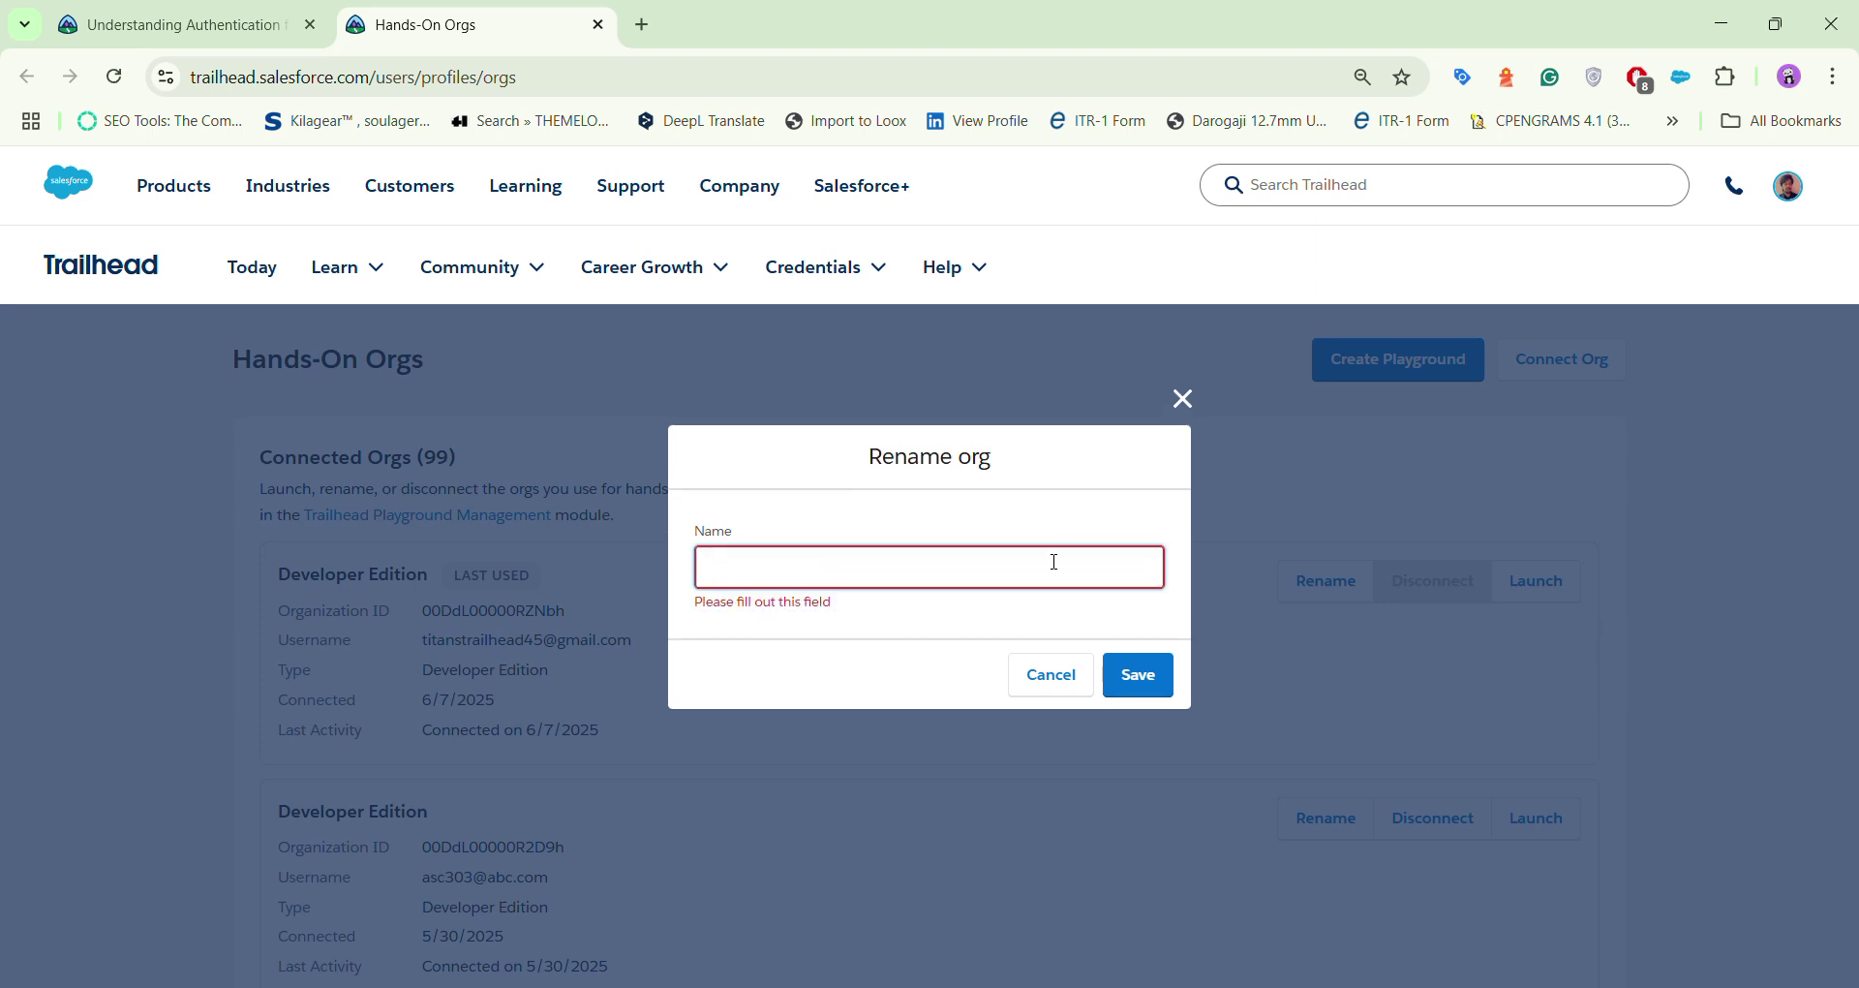
key(ctrl+v)
click(1138, 664)
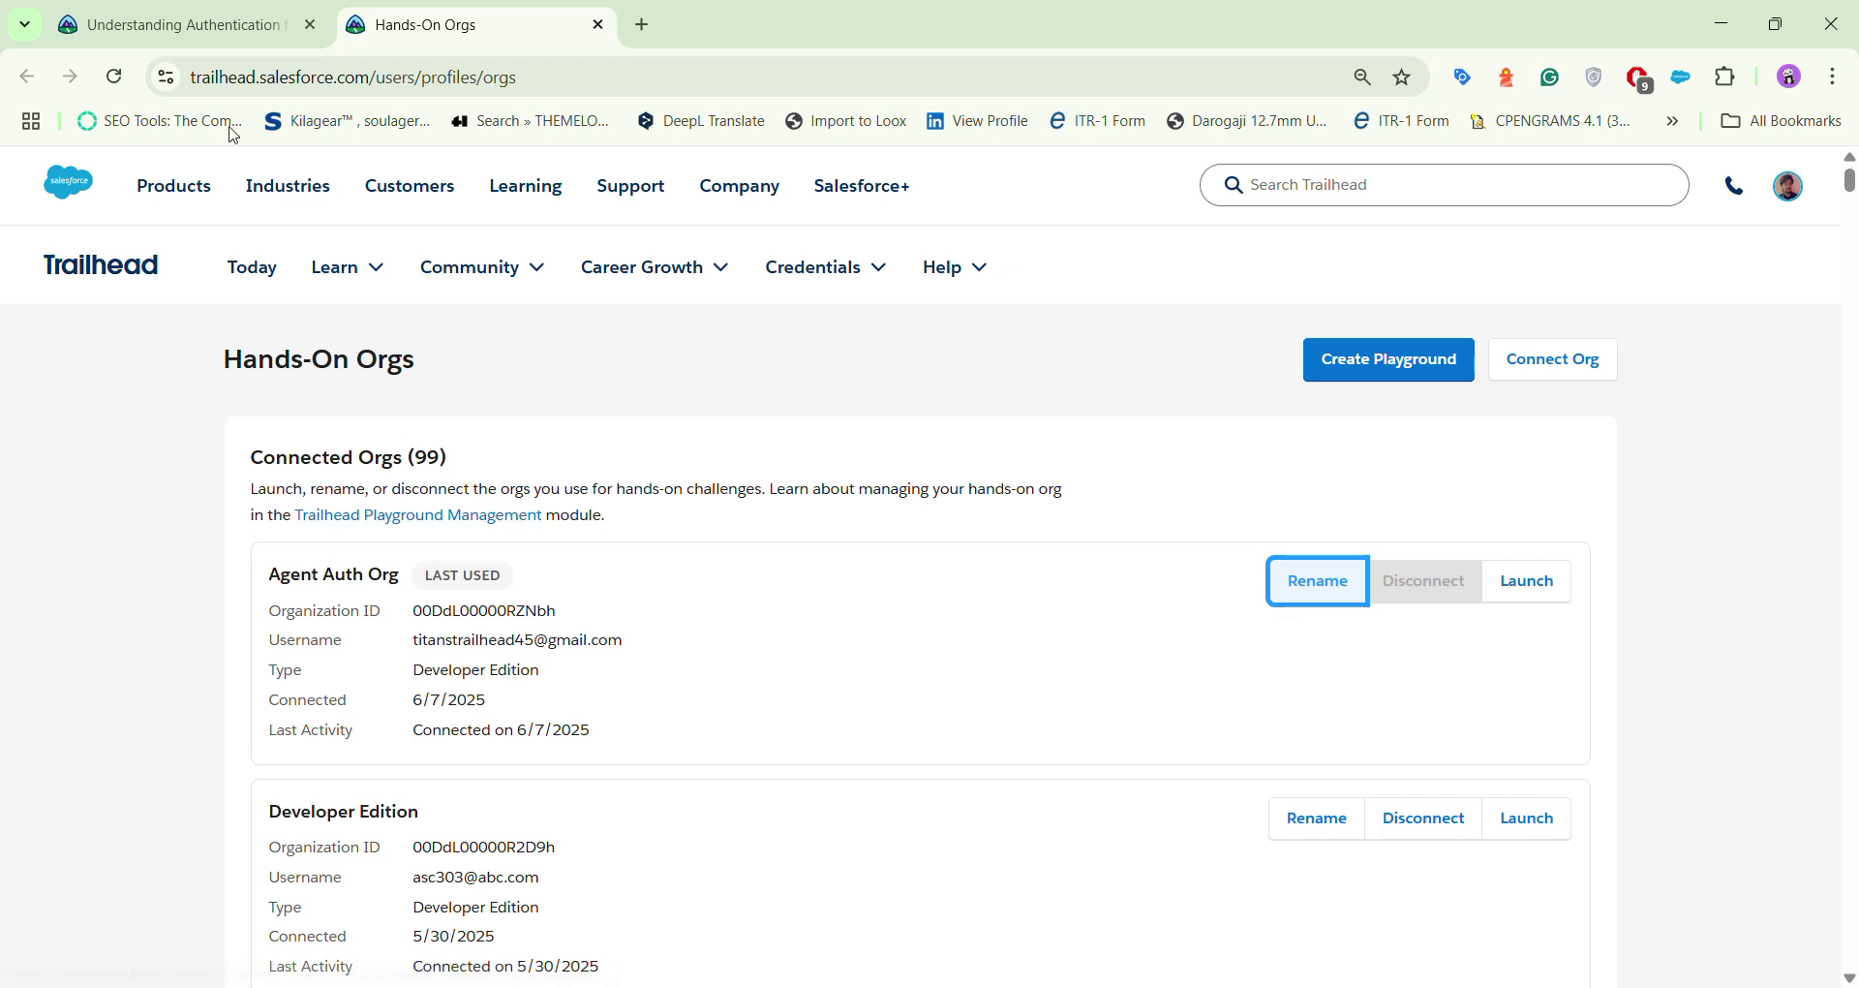
Step: Reload the lesson page and check that Agent Auth Org is selected in the Verify Step section
click(141, 33)
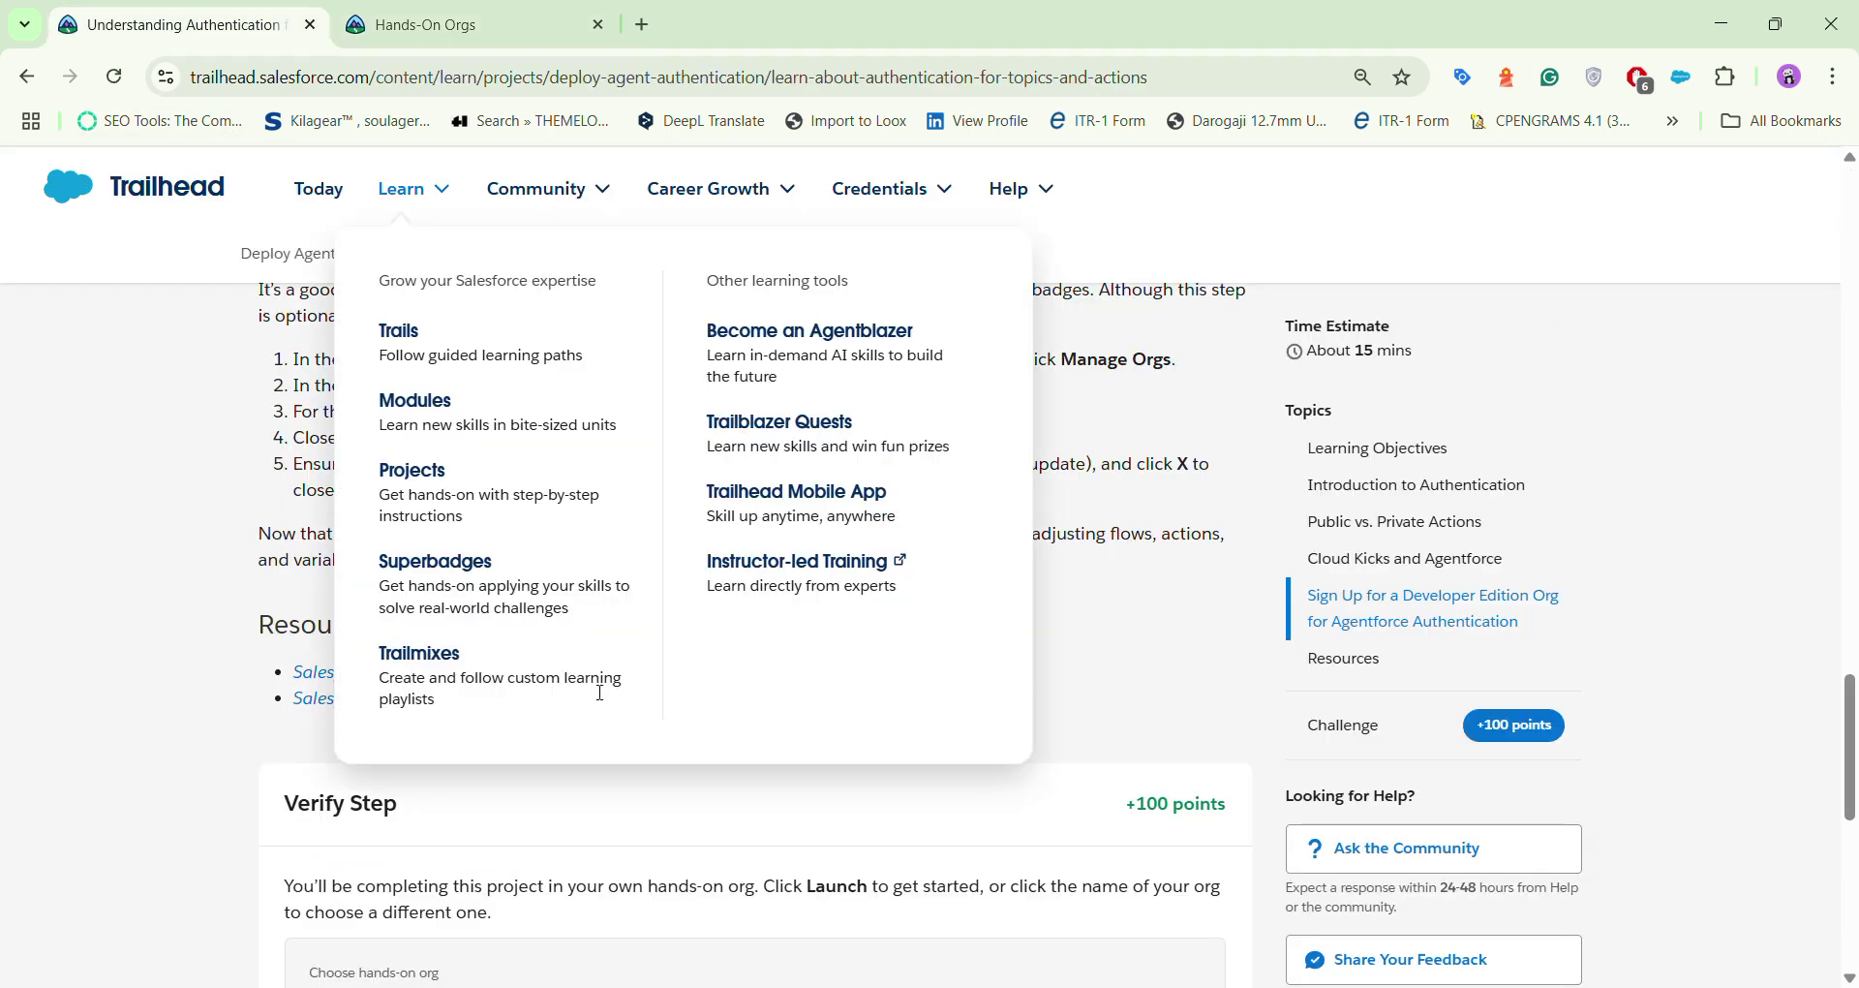
scroll(553, 772, down, 2)
scroll(553, 772, up, 1)
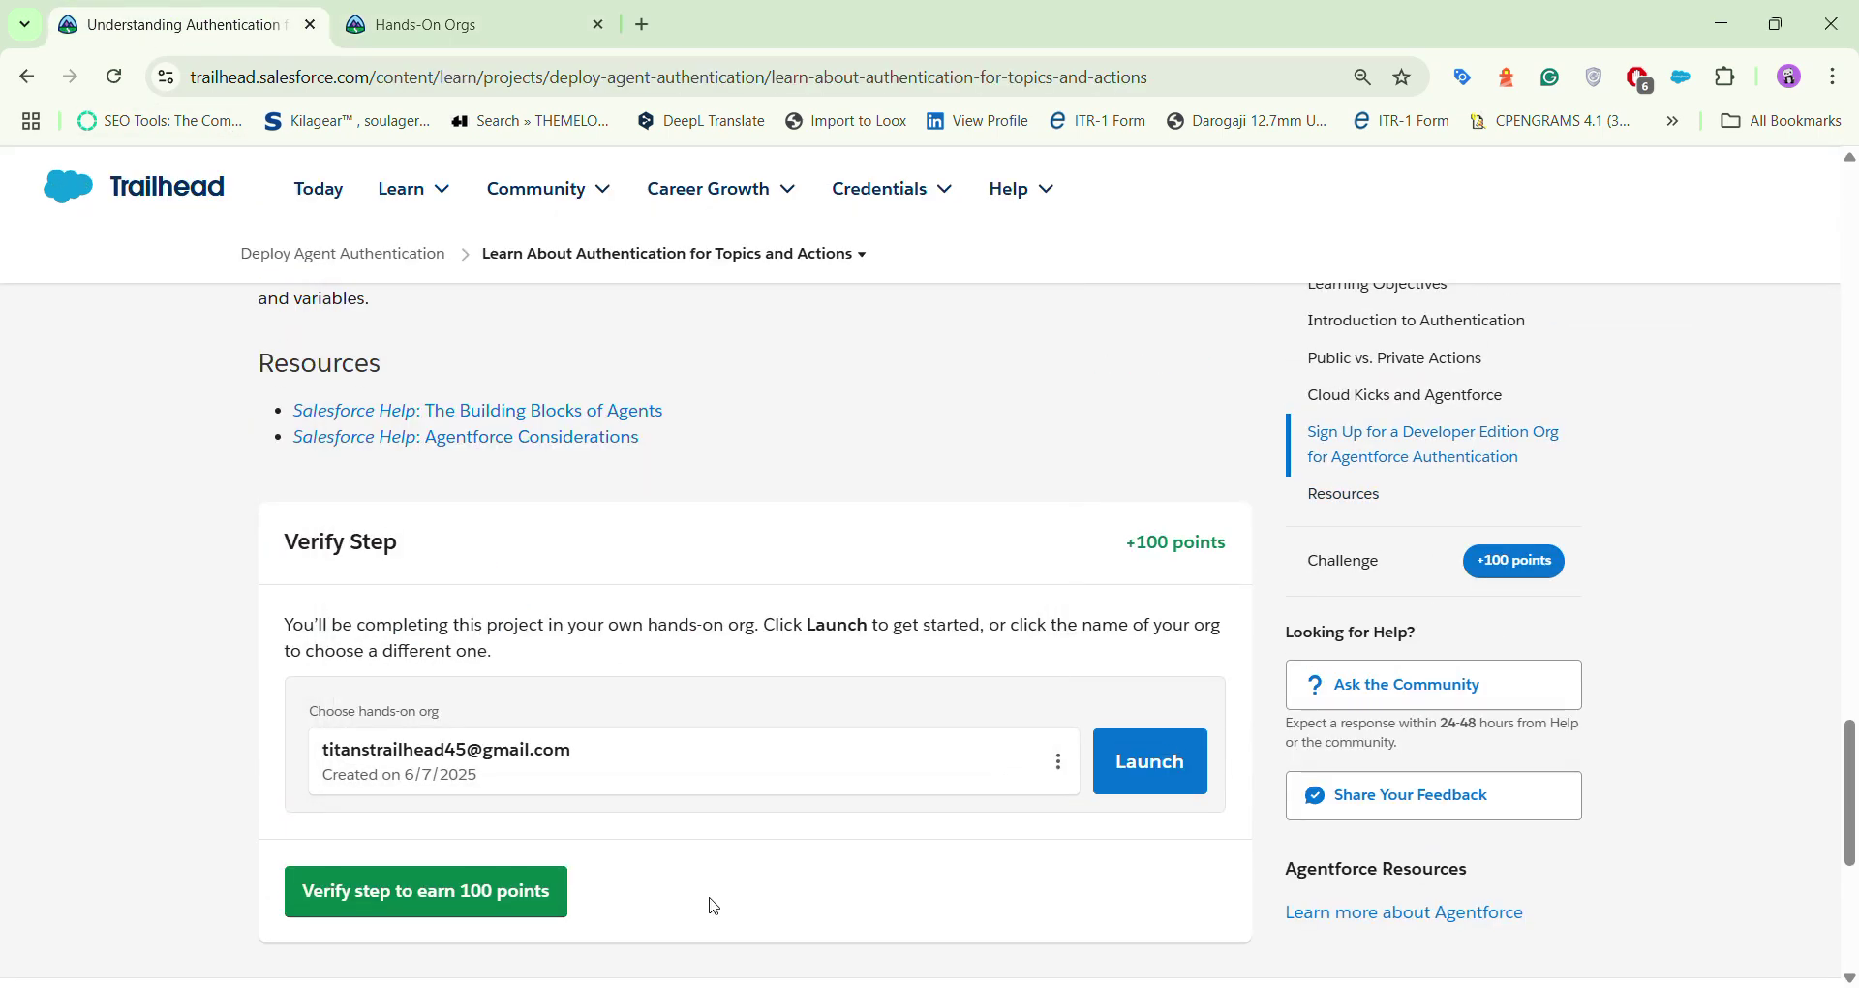
scroll(754, 529, up, 5)
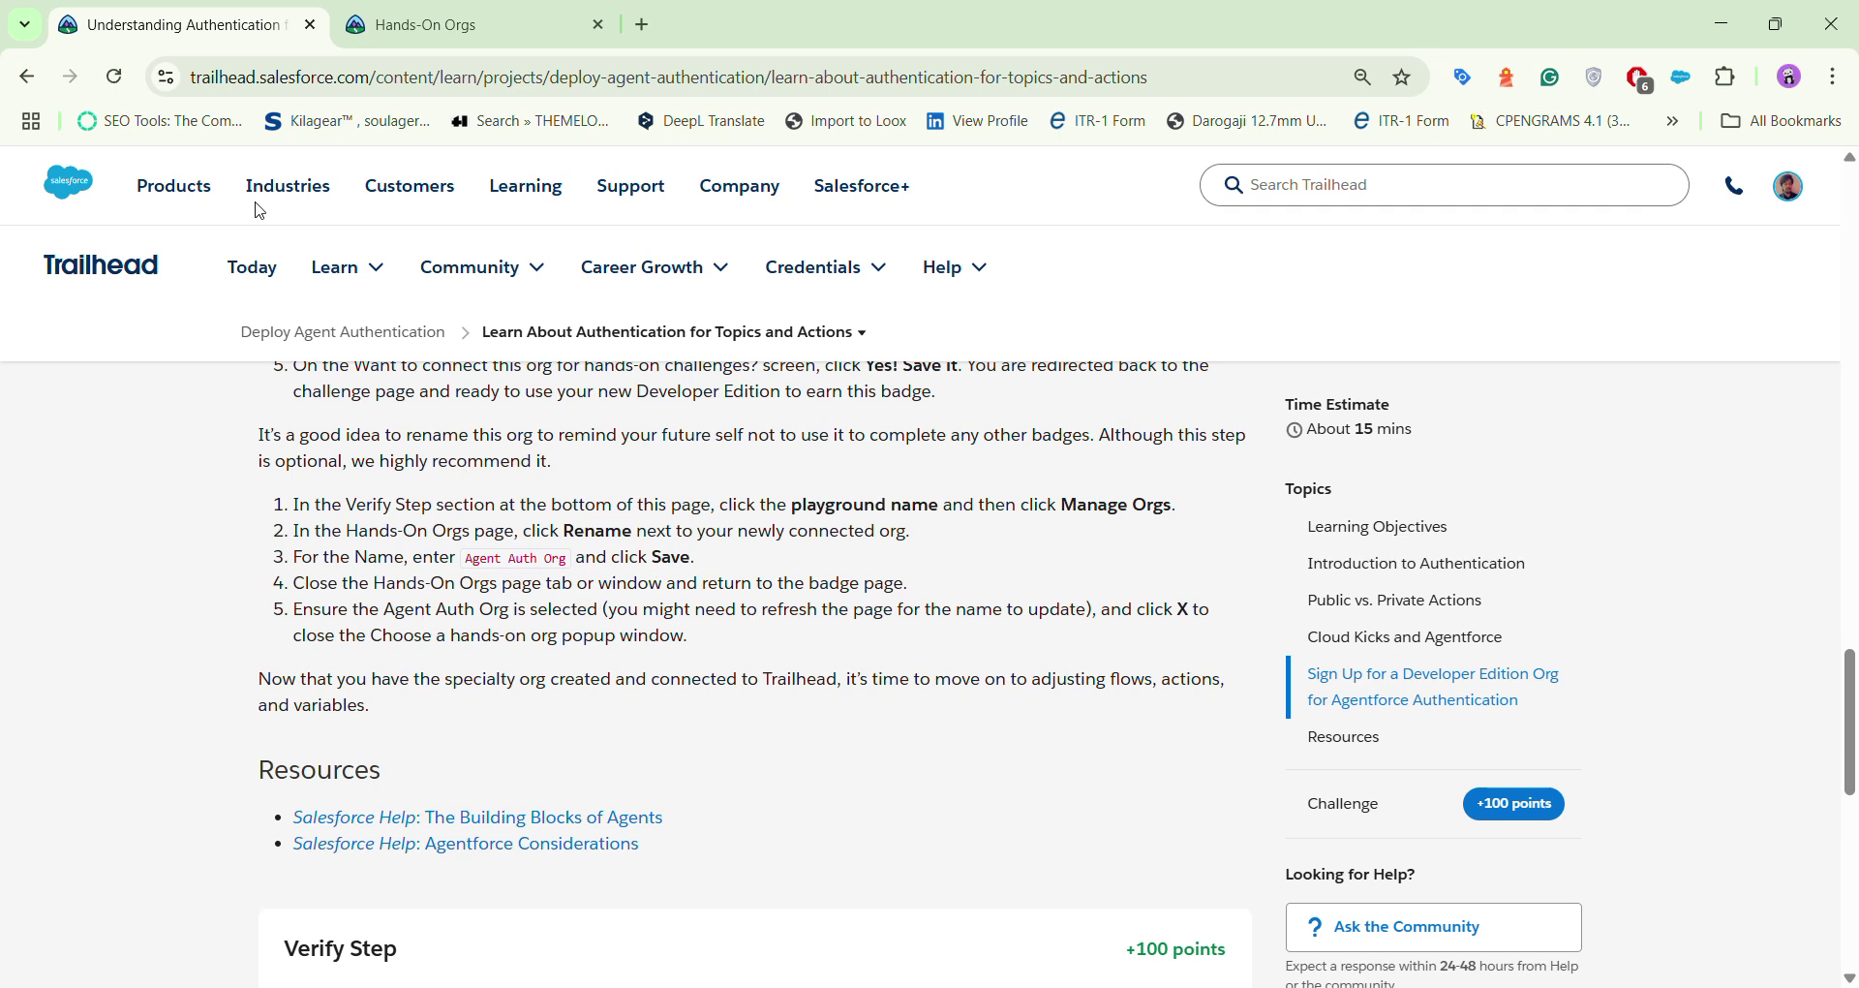
click(115, 77)
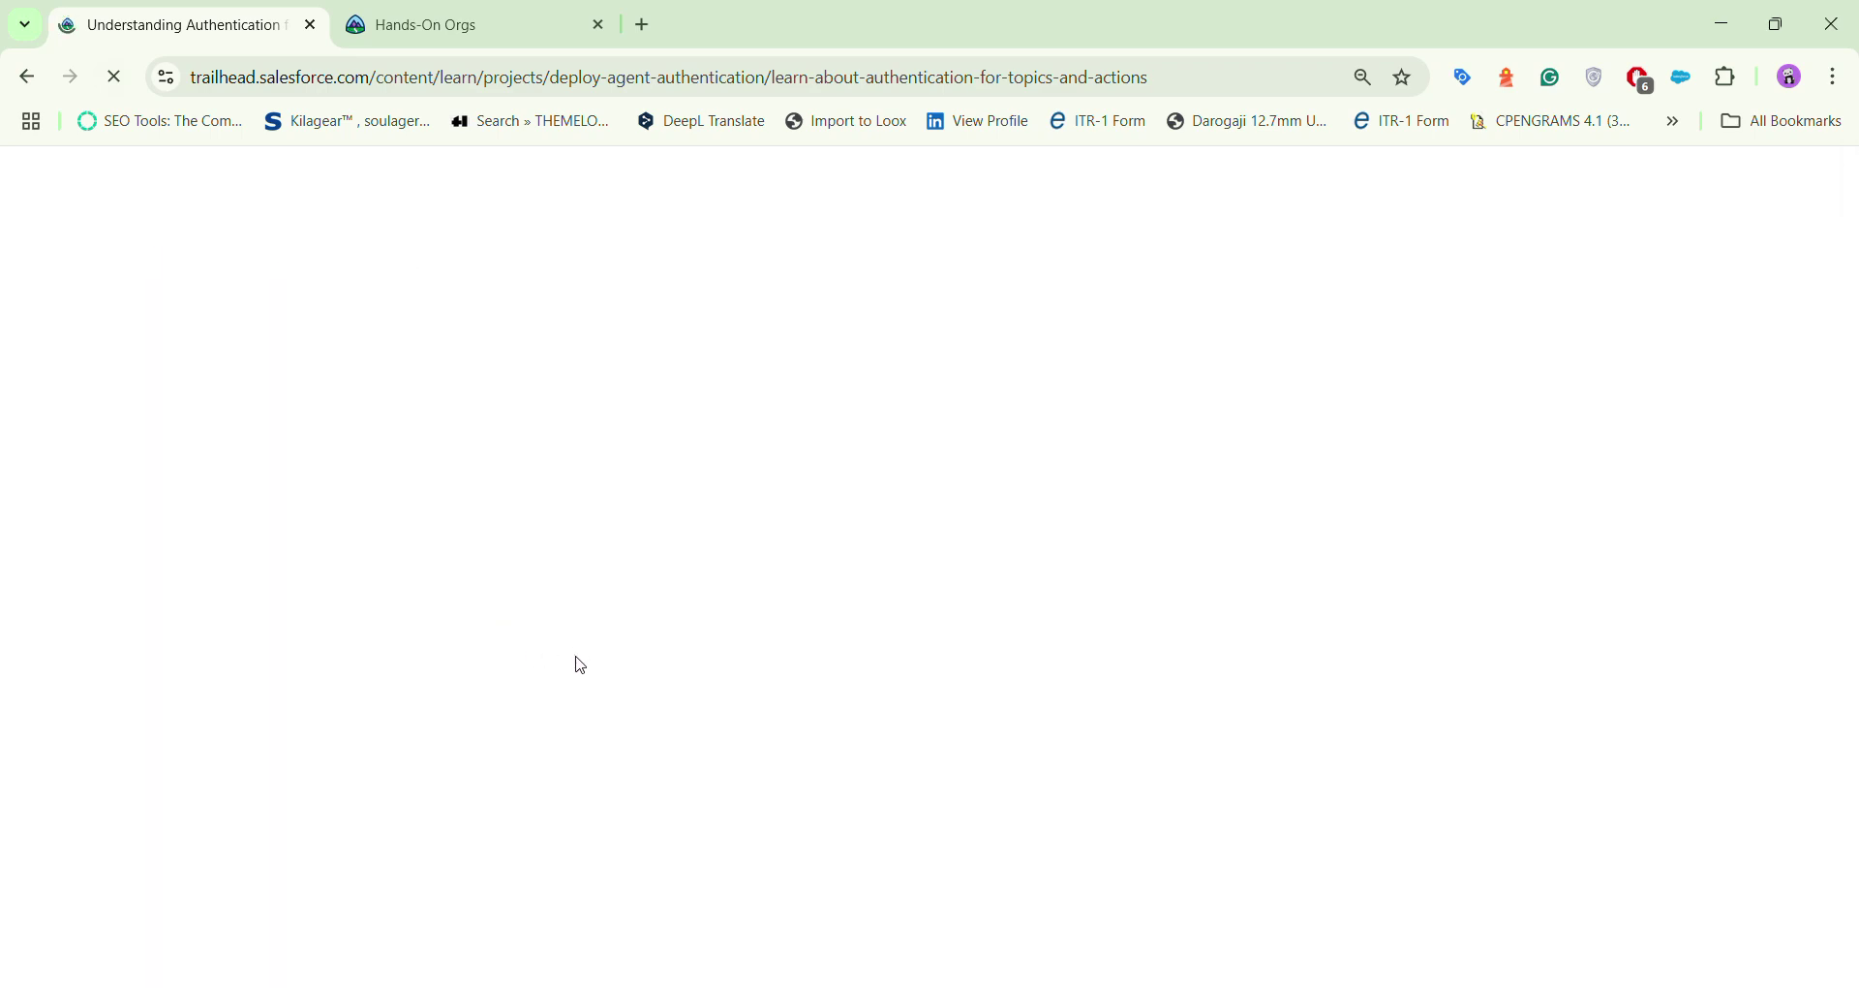
scroll(651, 693, down, 5)
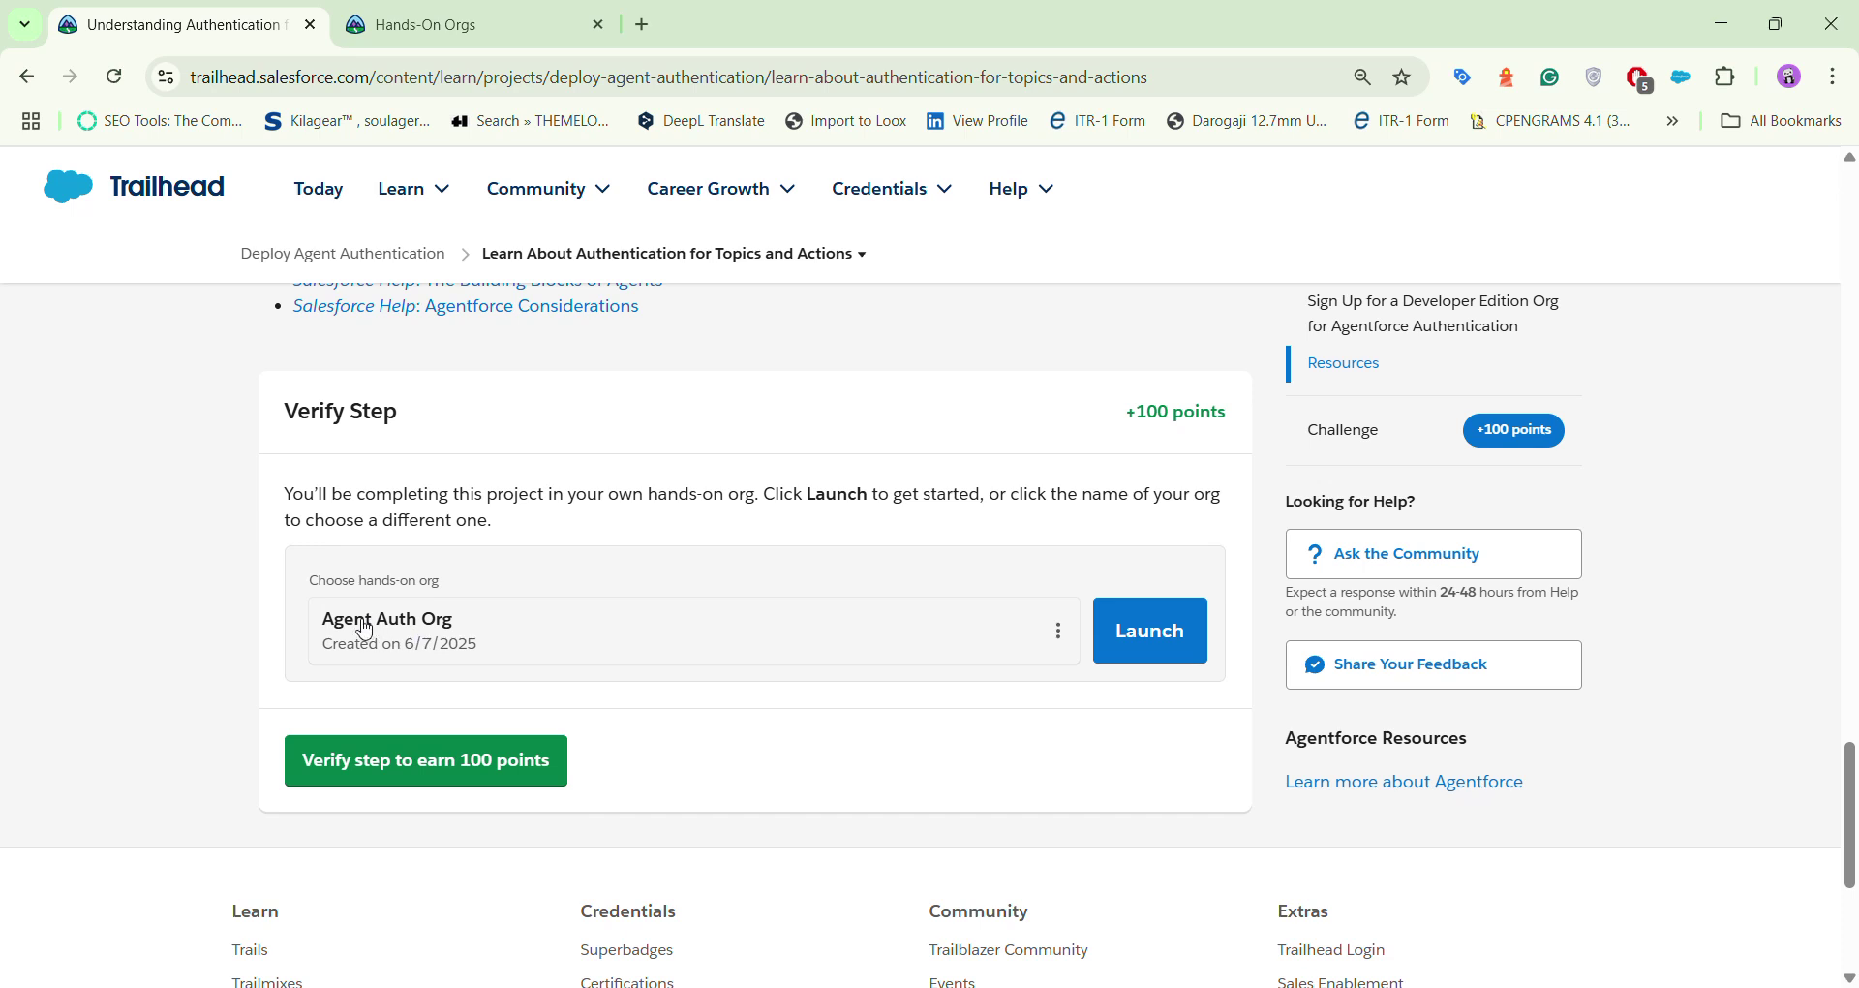
Step: Verify the lesson step to earn 100 points, and continue to the next project step with the Hands-On Orgs page closed
click(490, 774)
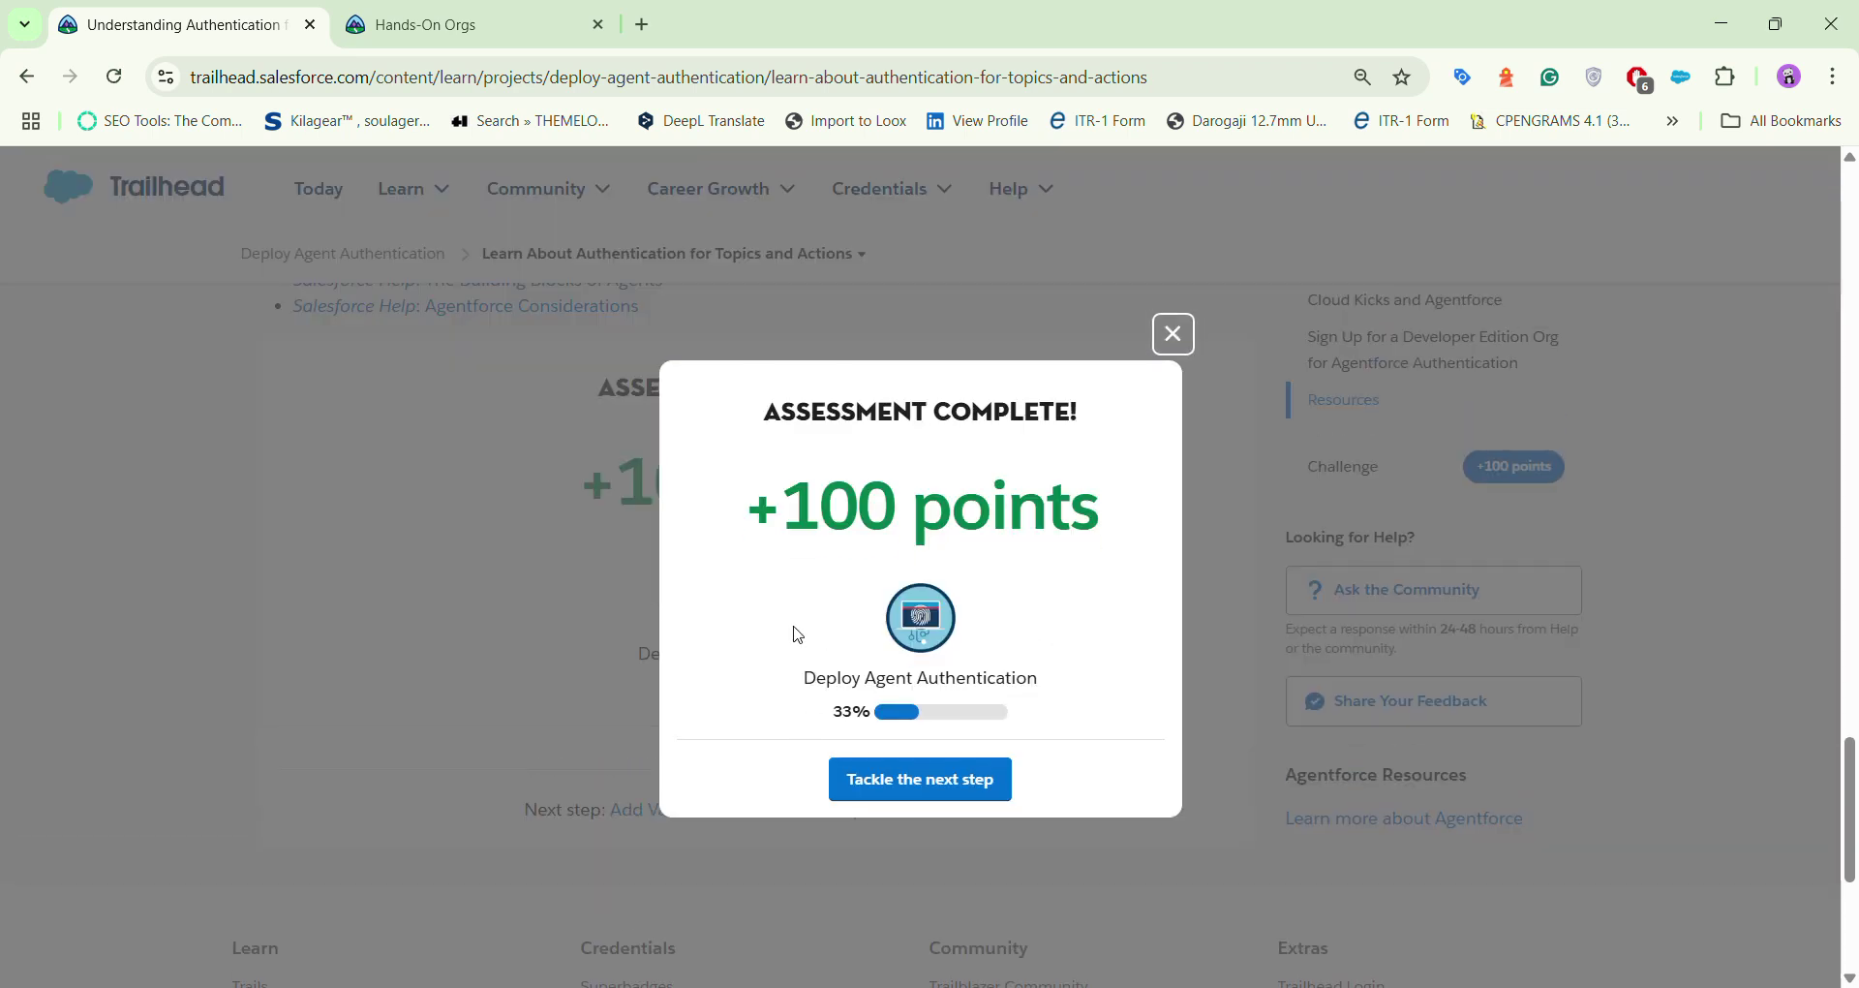
click(599, 25)
click(973, 790)
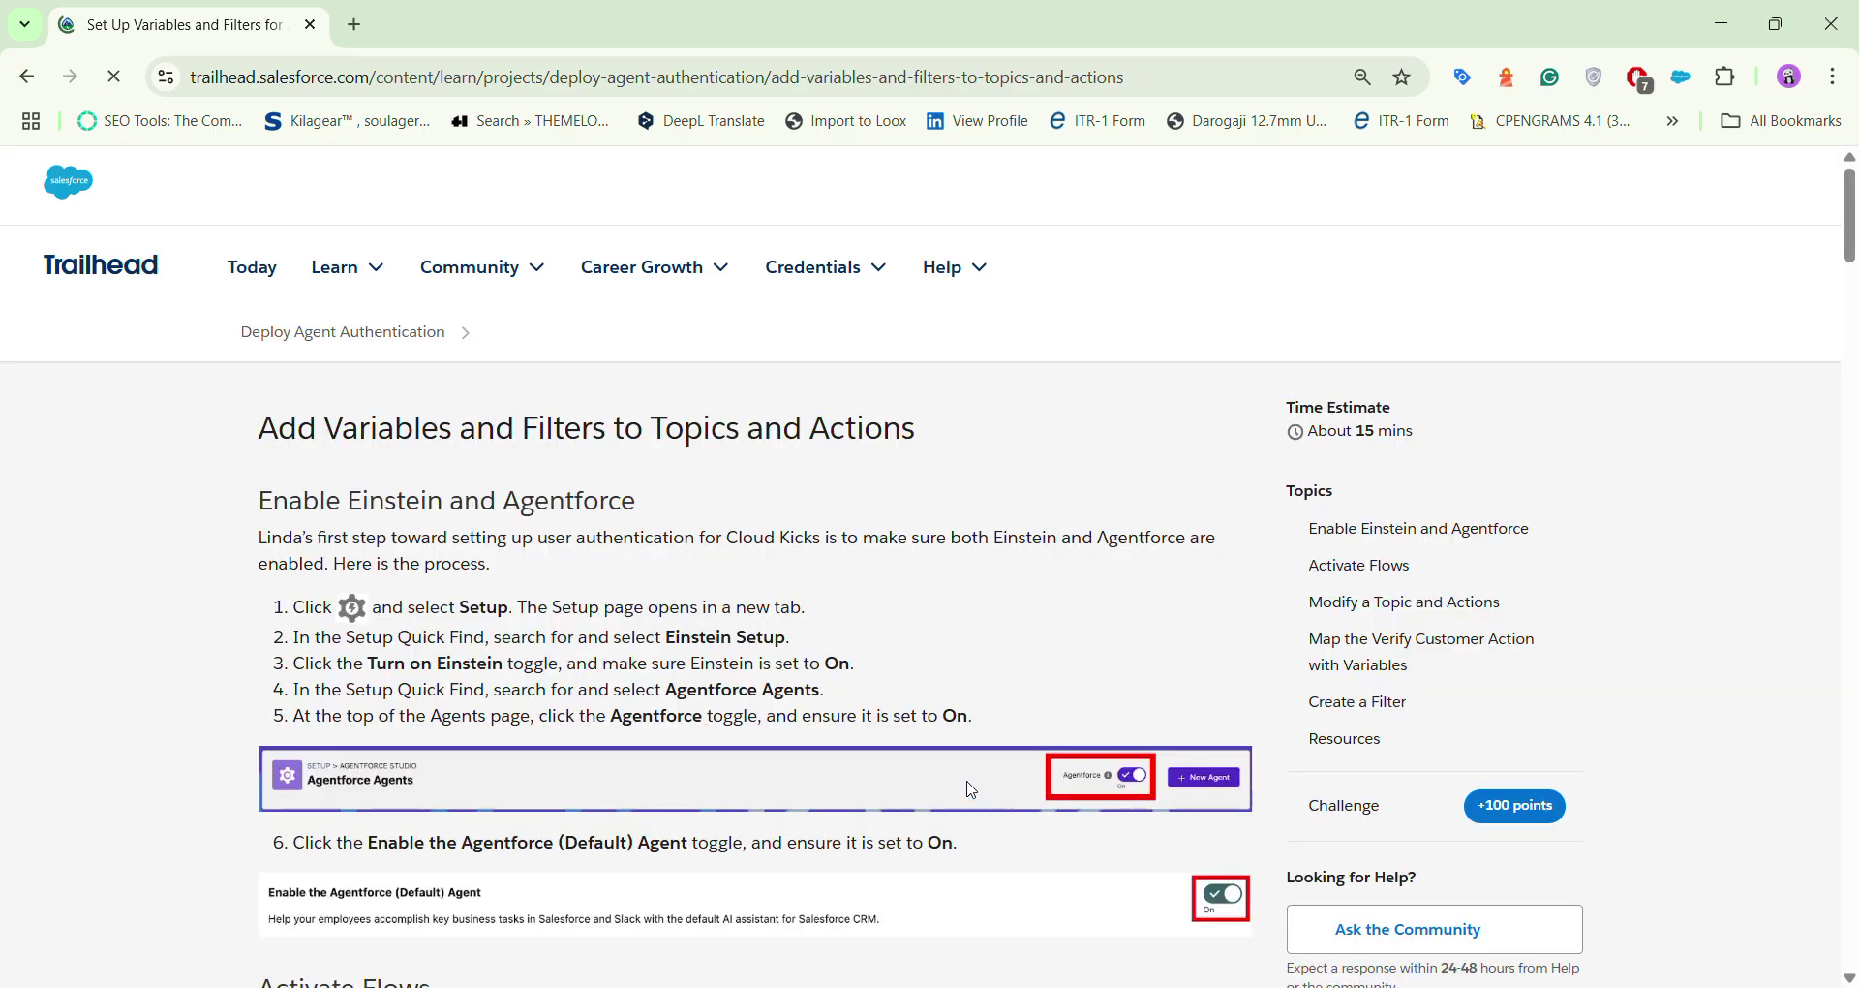
Step: Launch Agent Auth Org from the Verify Step section of the variables and filters lesson
scroll(972, 789, down, 15)
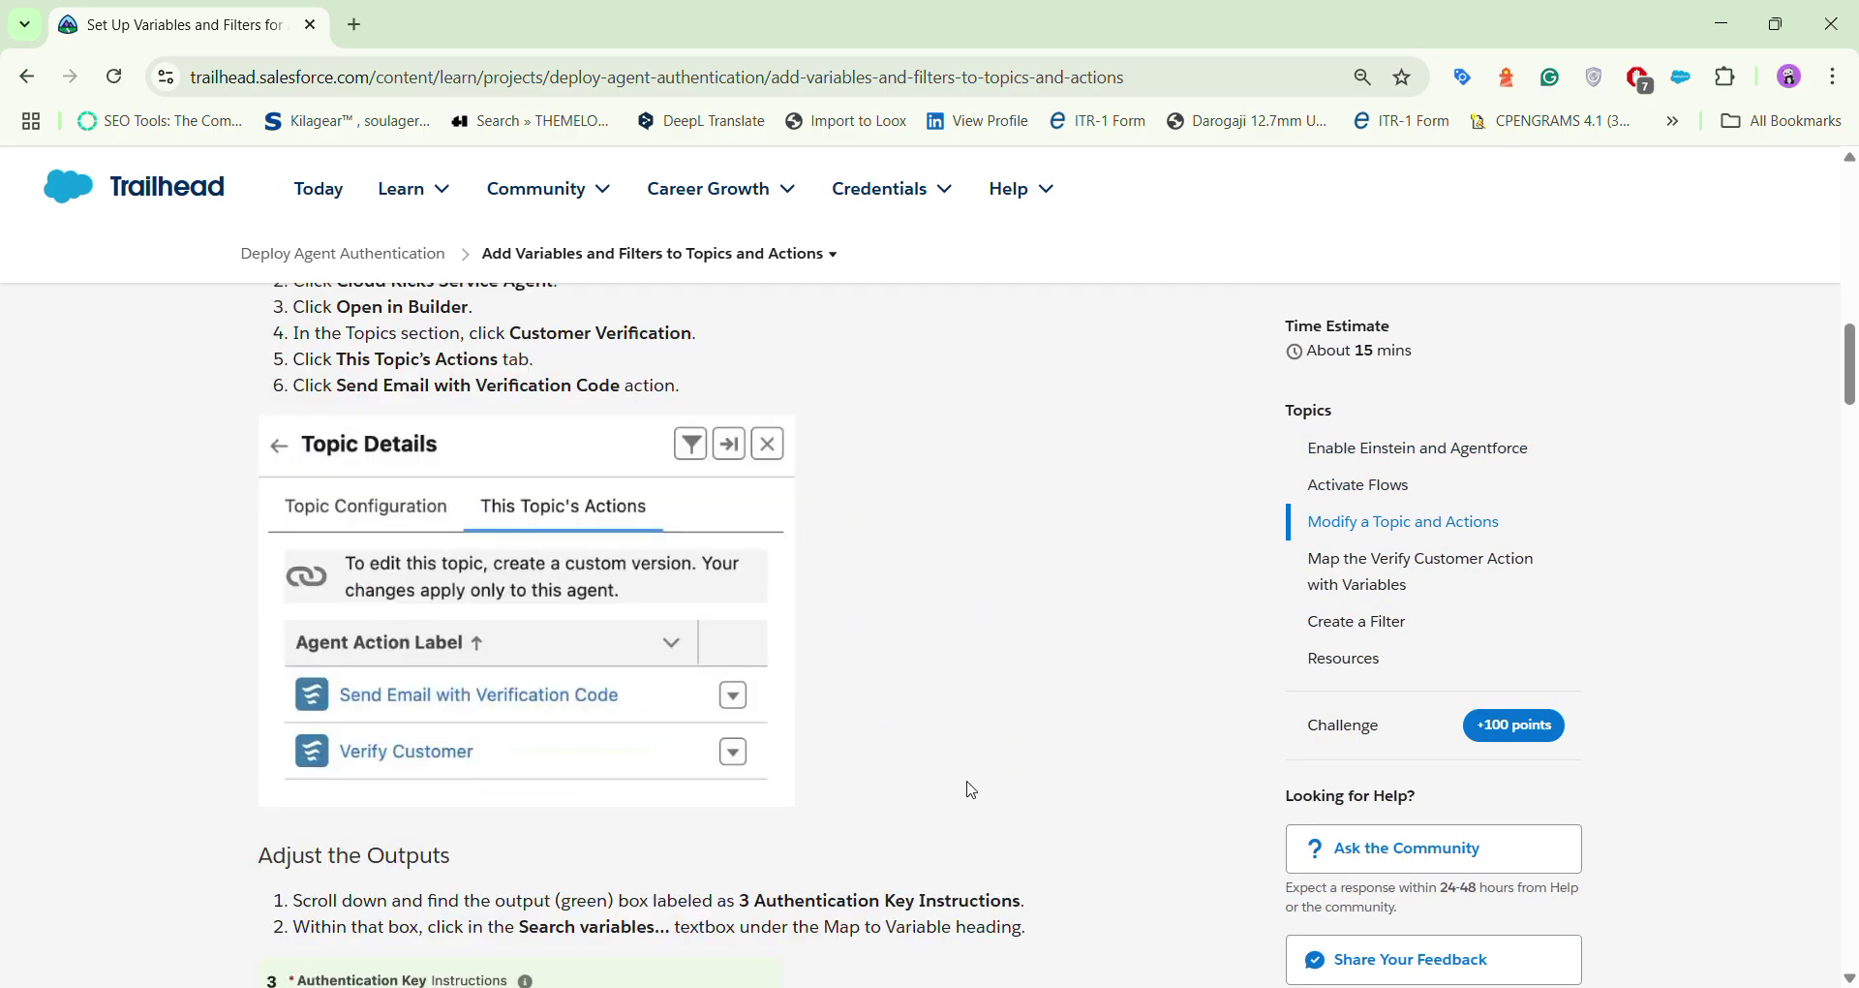
scroll(972, 790, down, 3)
scroll(972, 789, down, 20)
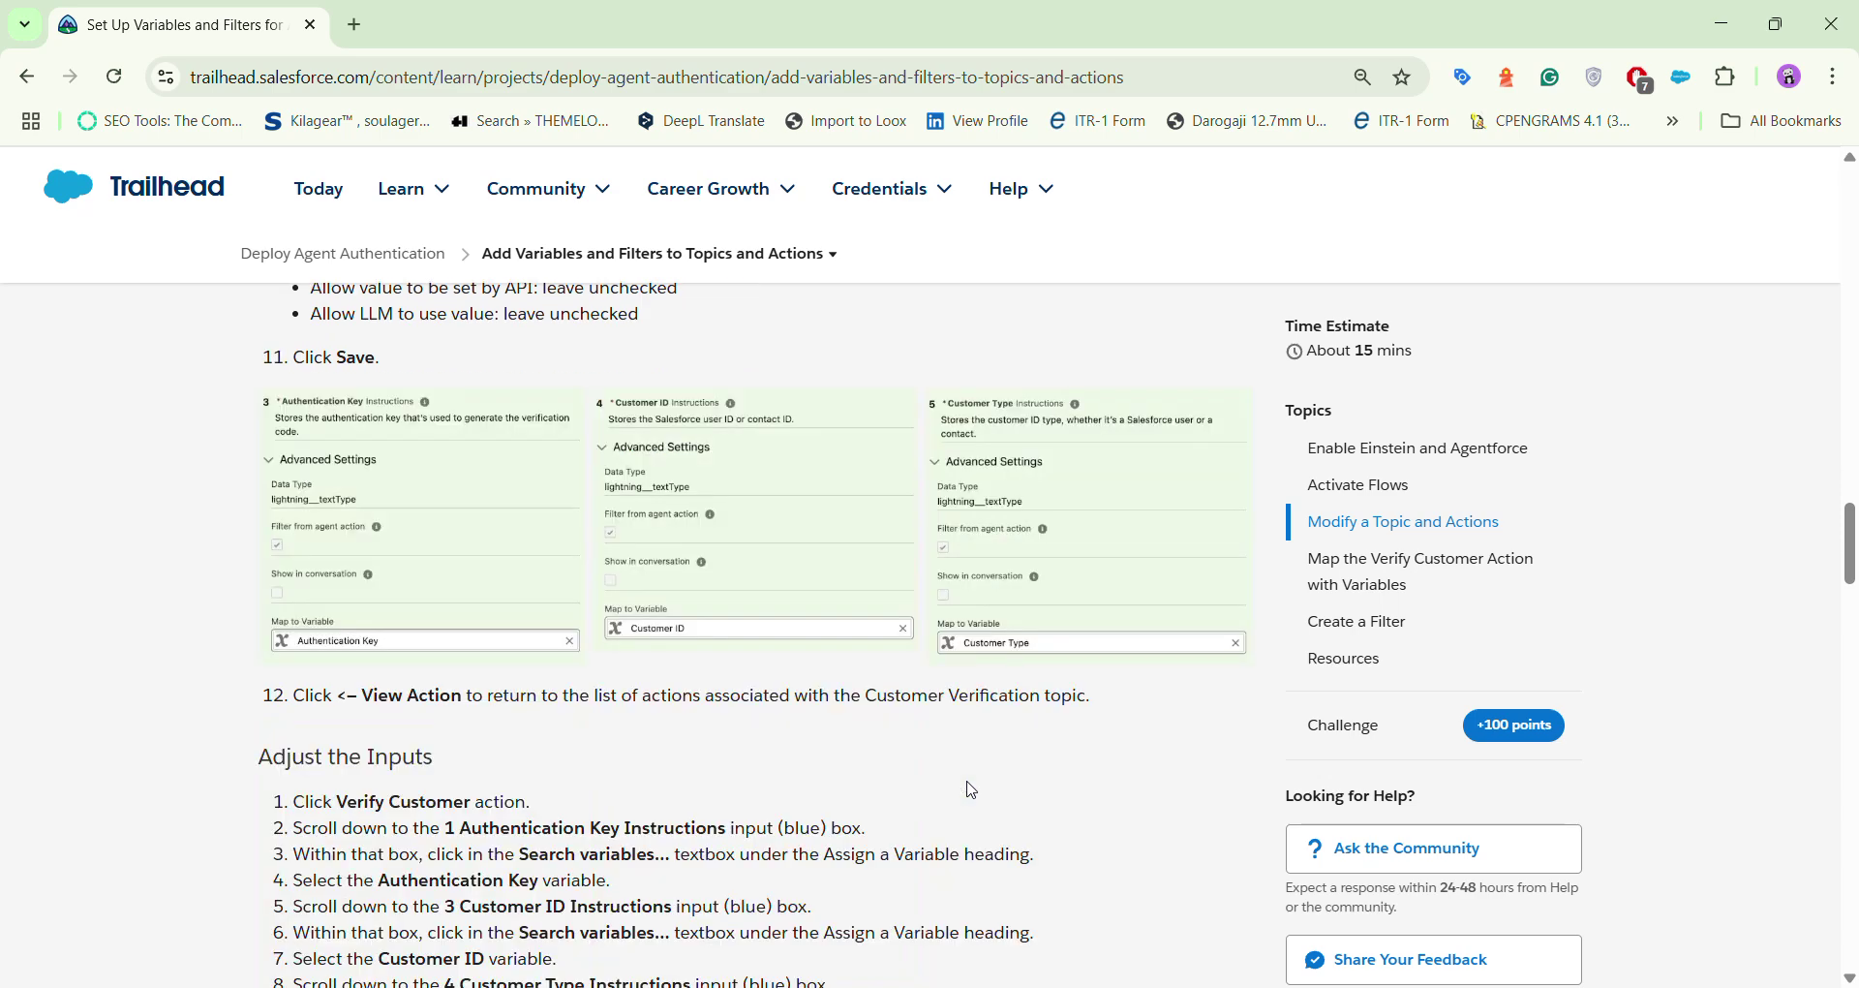
scroll(973, 789, down, 15)
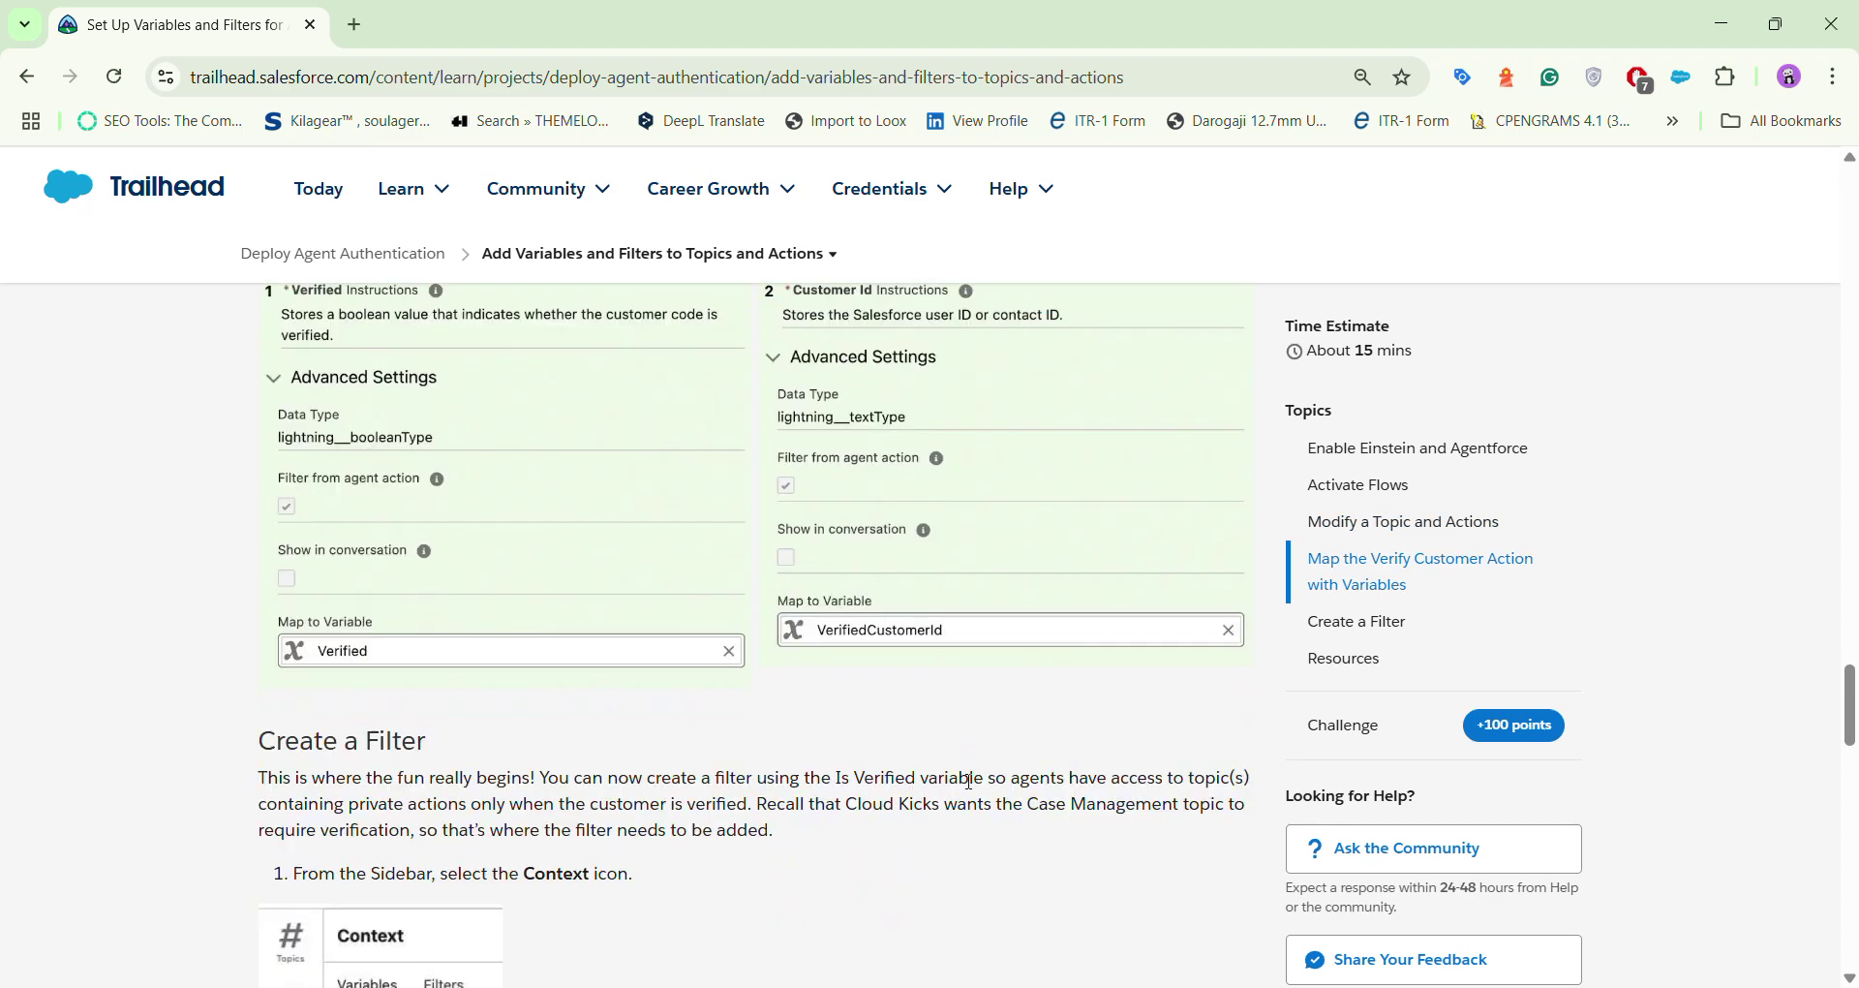
scroll(972, 790, down, 10)
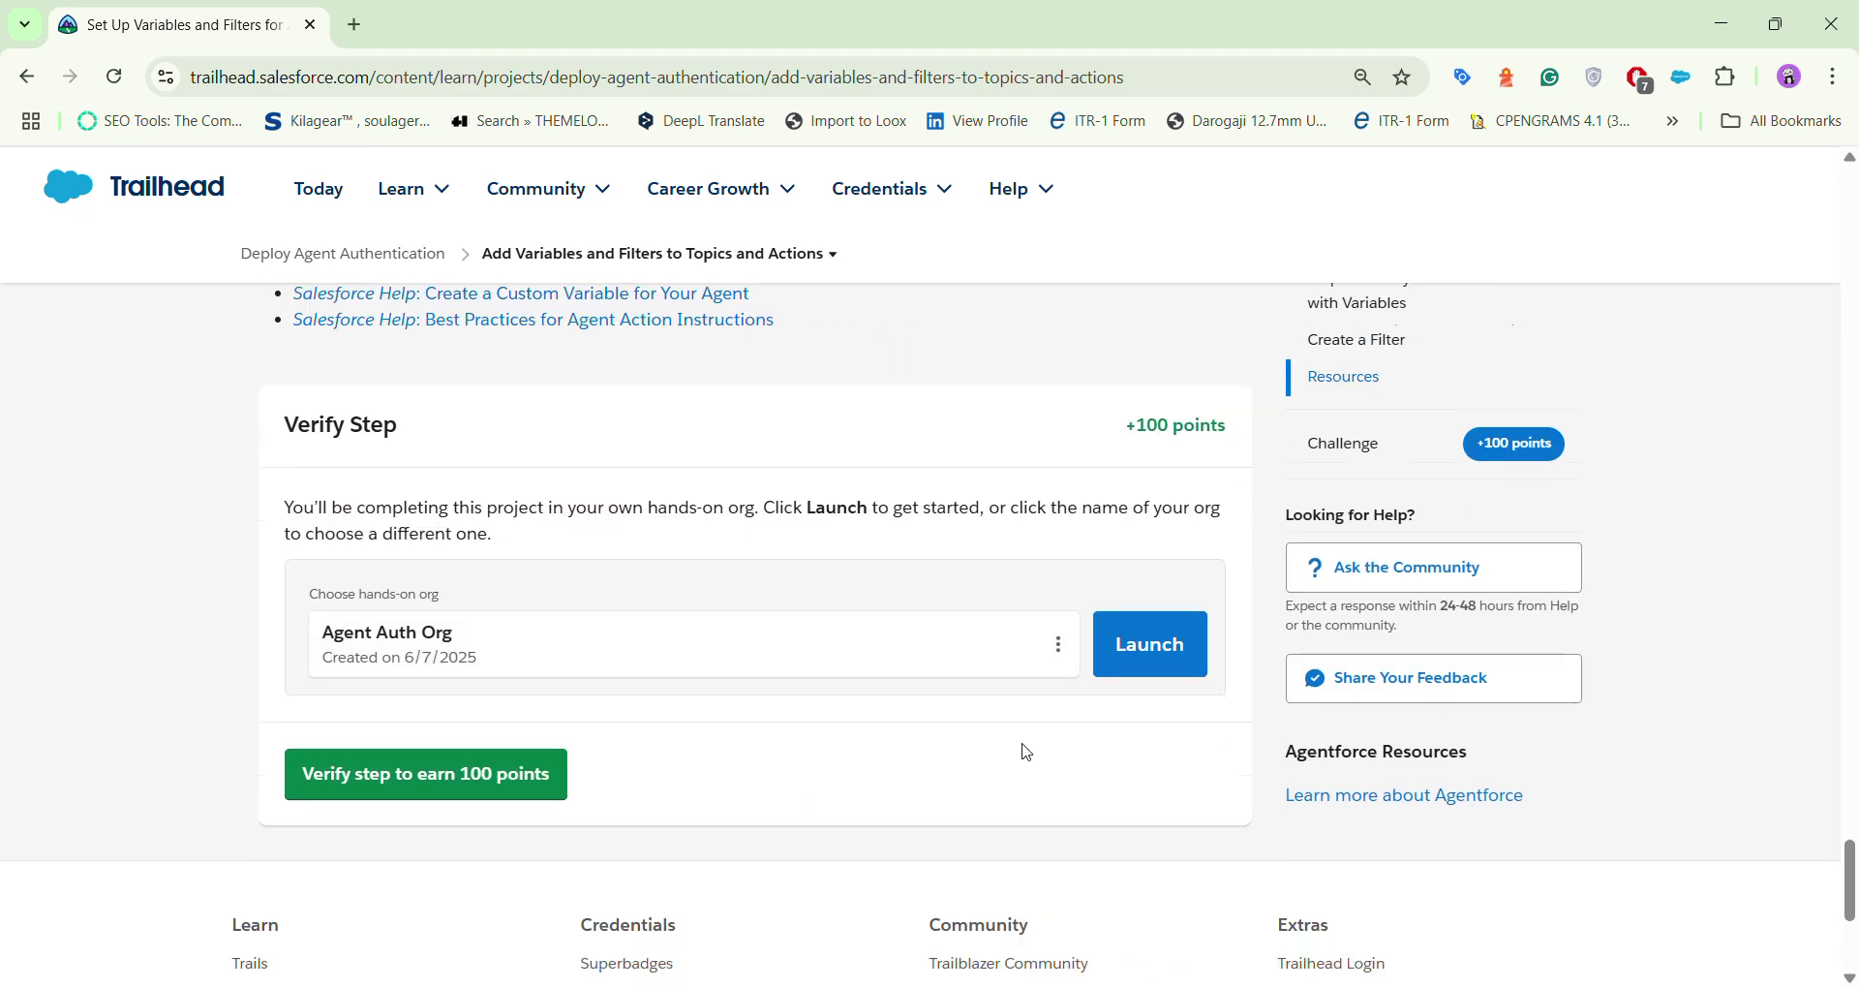
click(1153, 645)
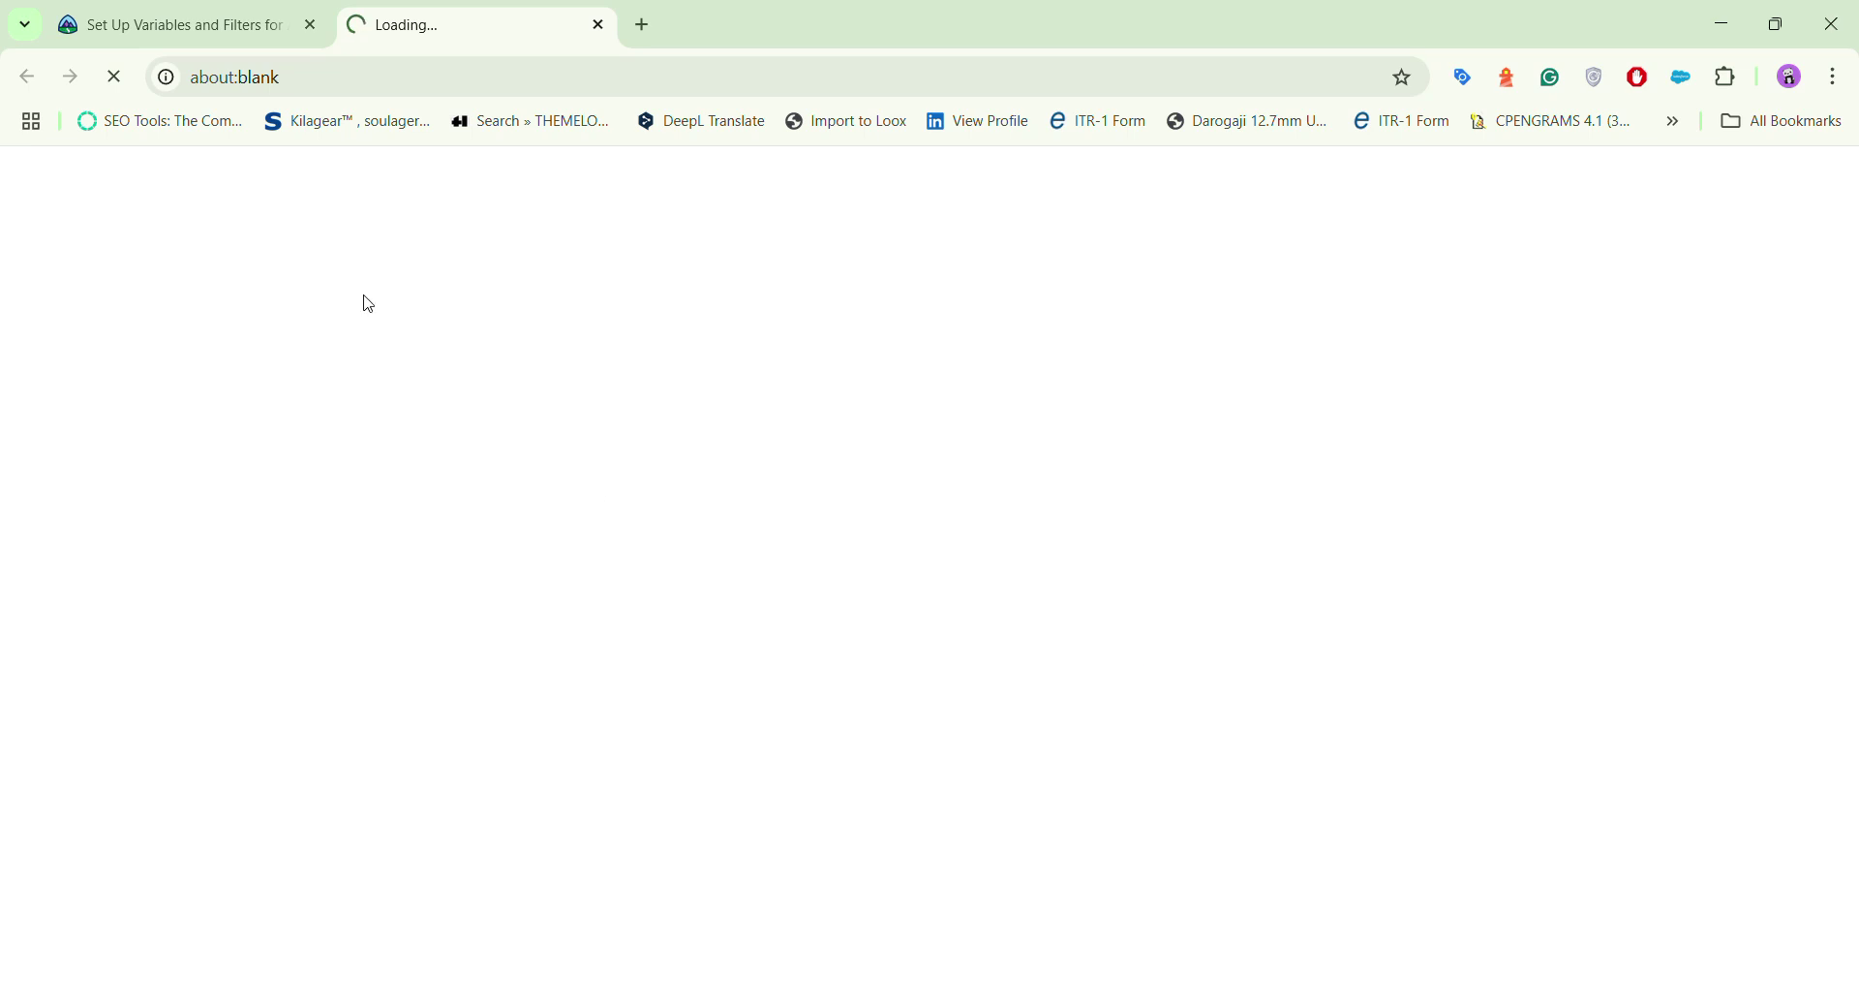
Step: Return to the Trailhead lesson and review the Enable Einstein and Agentforce instructions at its beginning
click(189, 21)
scroll(826, 463, up, 20)
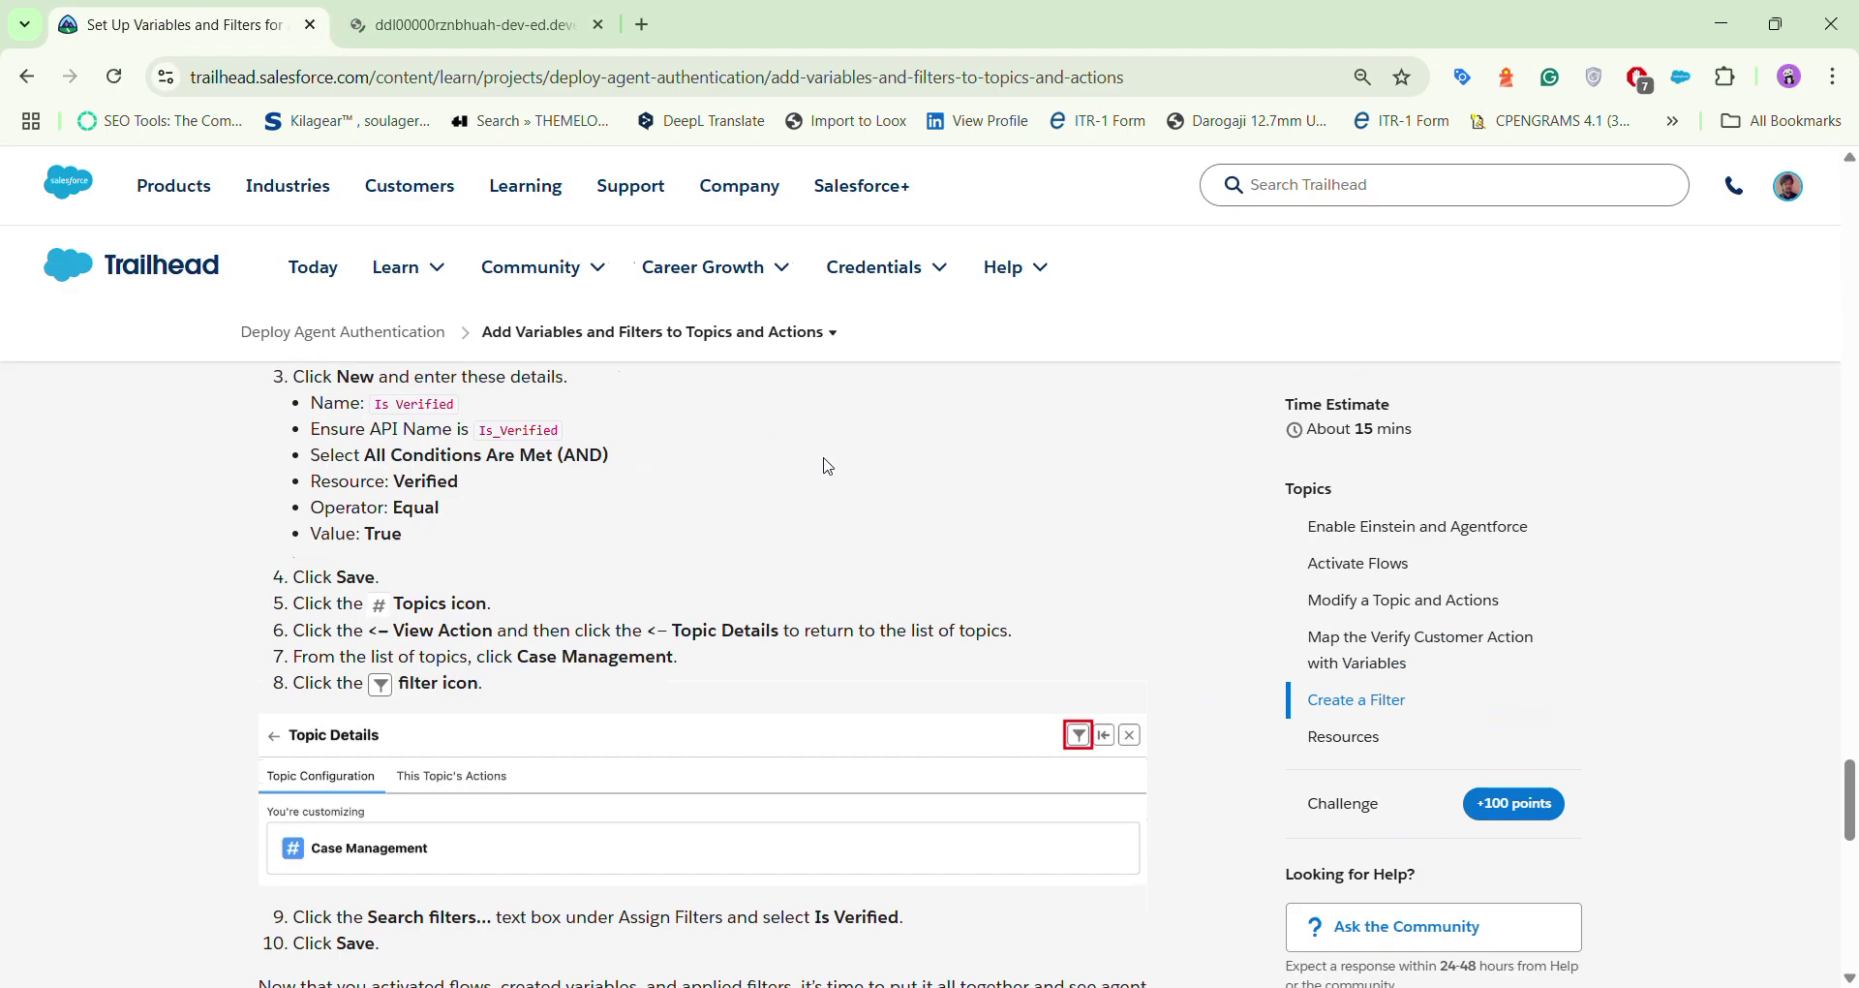
scroll(827, 466, up, 15)
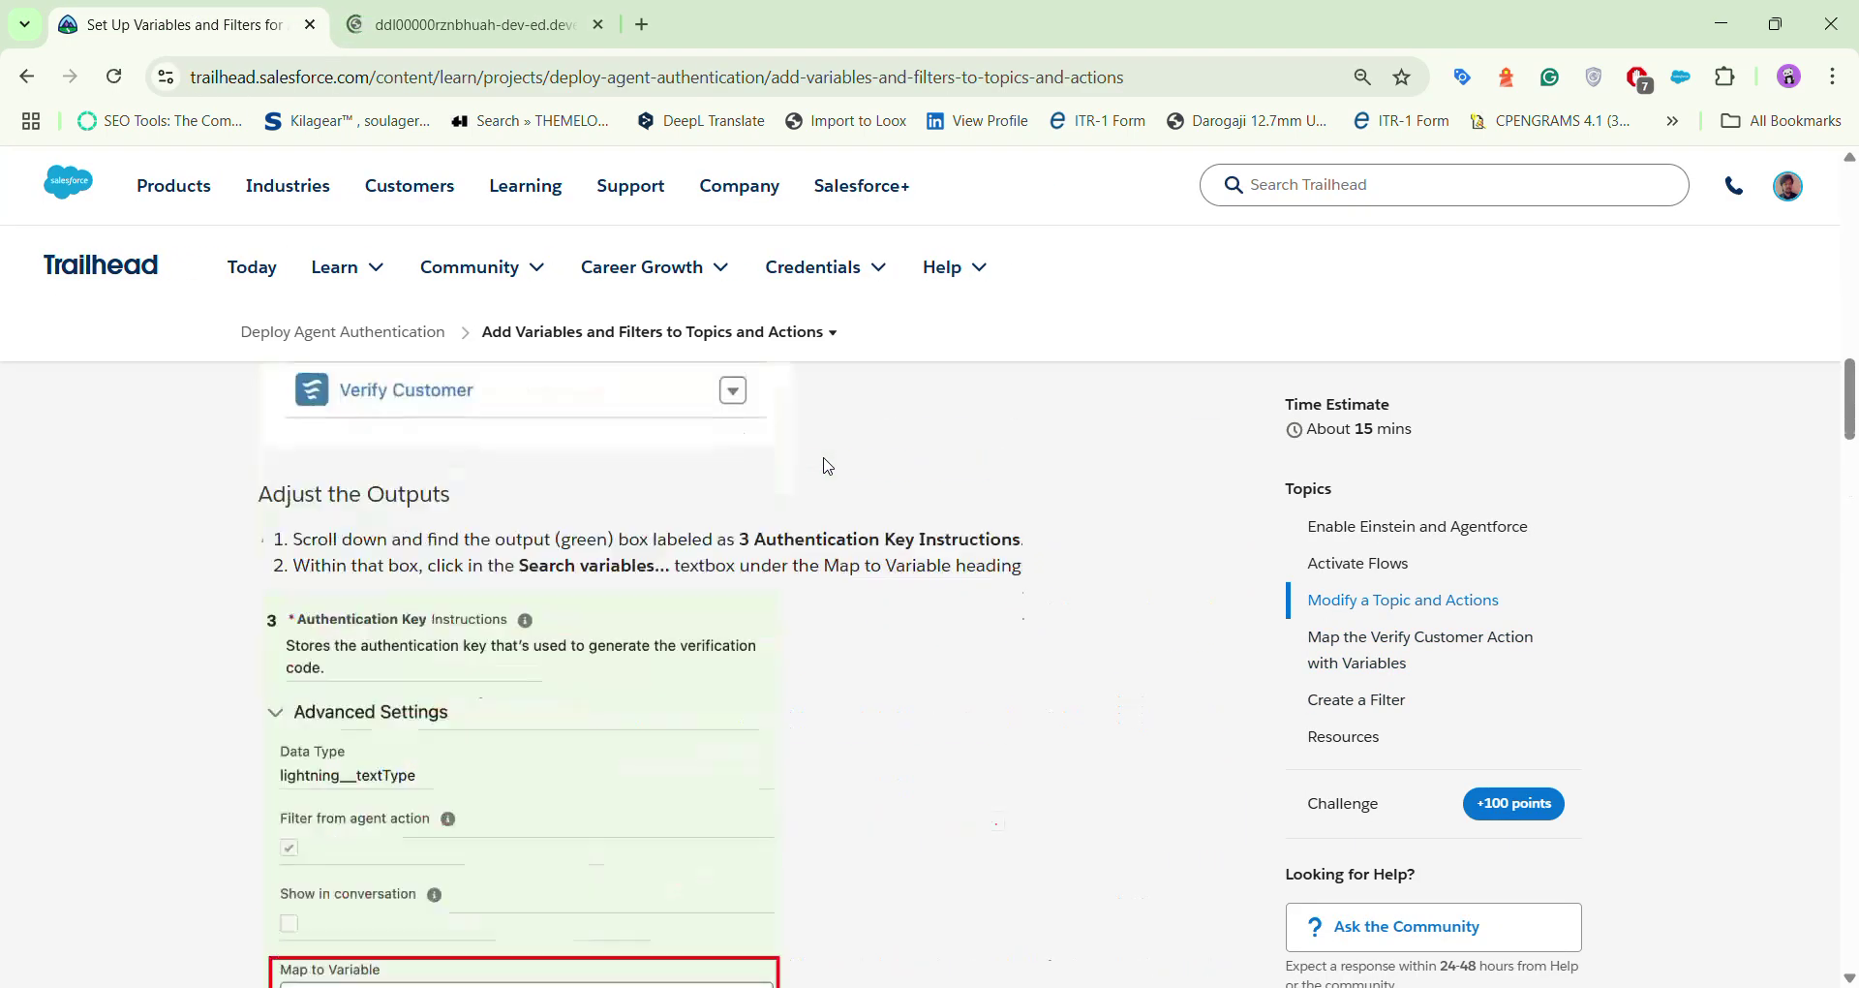
scroll(826, 458, up, 10)
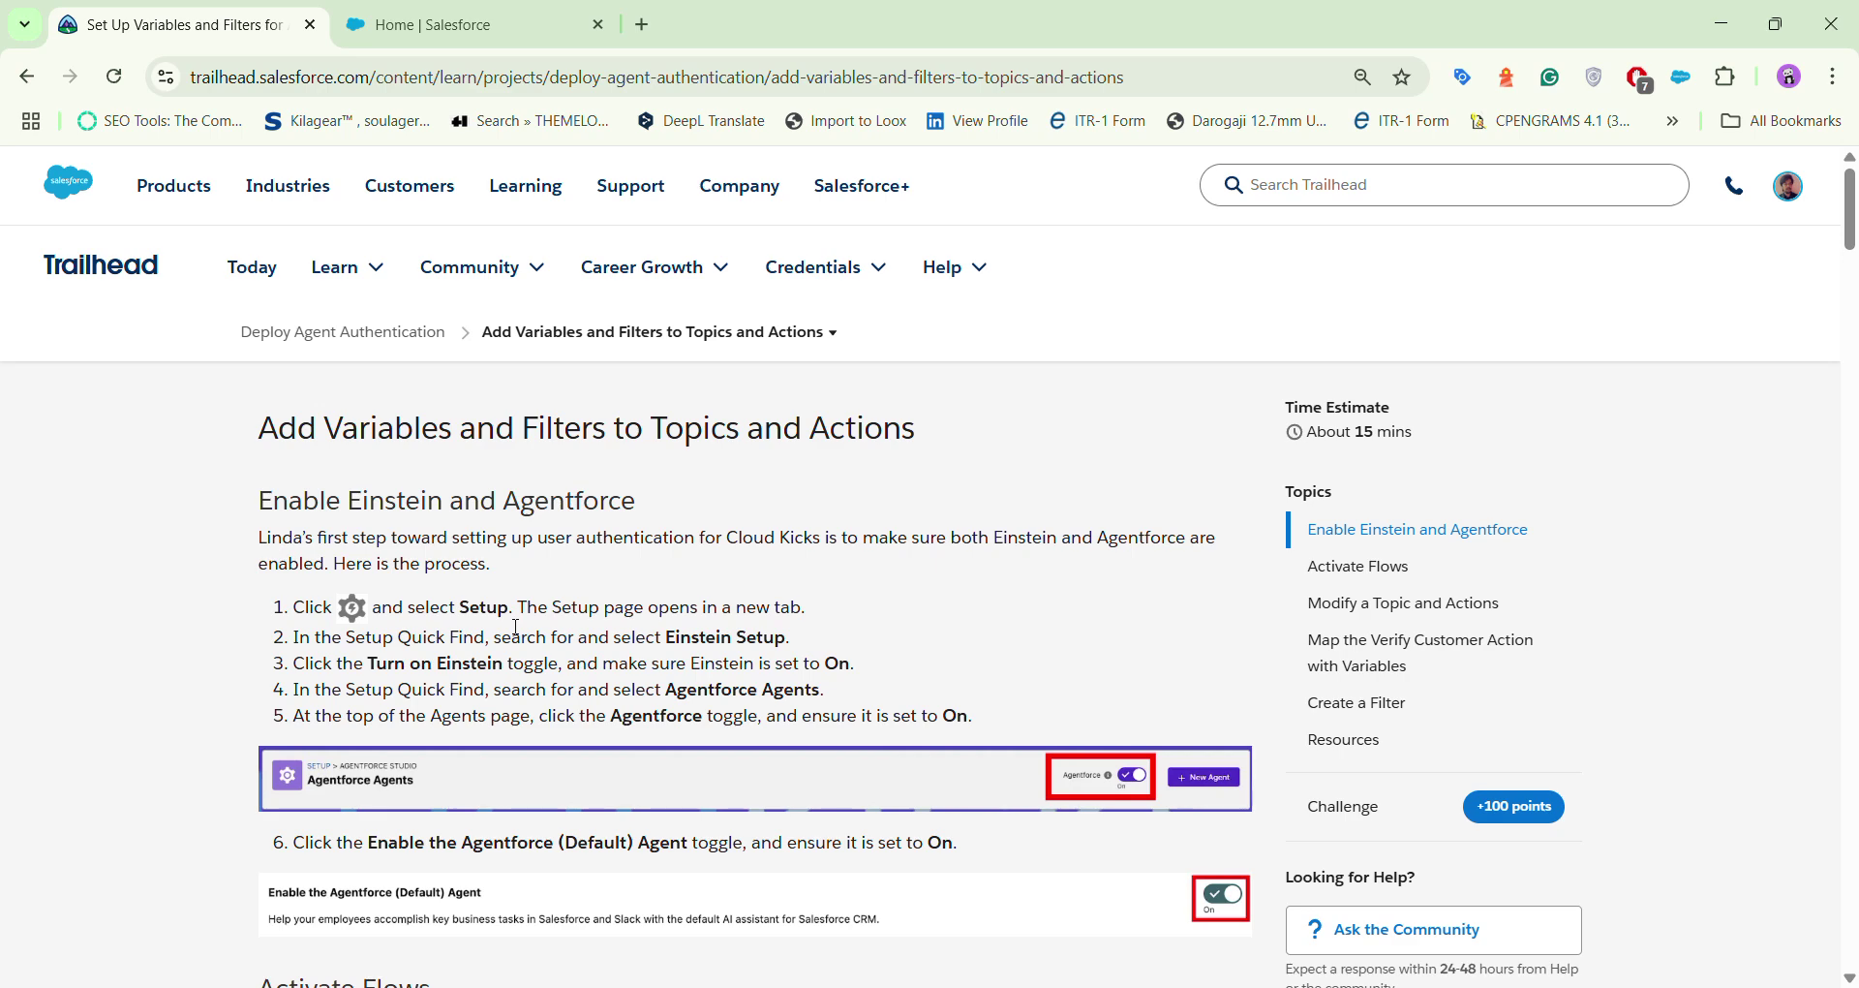
Step: Switch to the launched org, find the Einstein Setup page by searching Setup for "einstein", and turn on Einstein
key(ctrl+Tab)
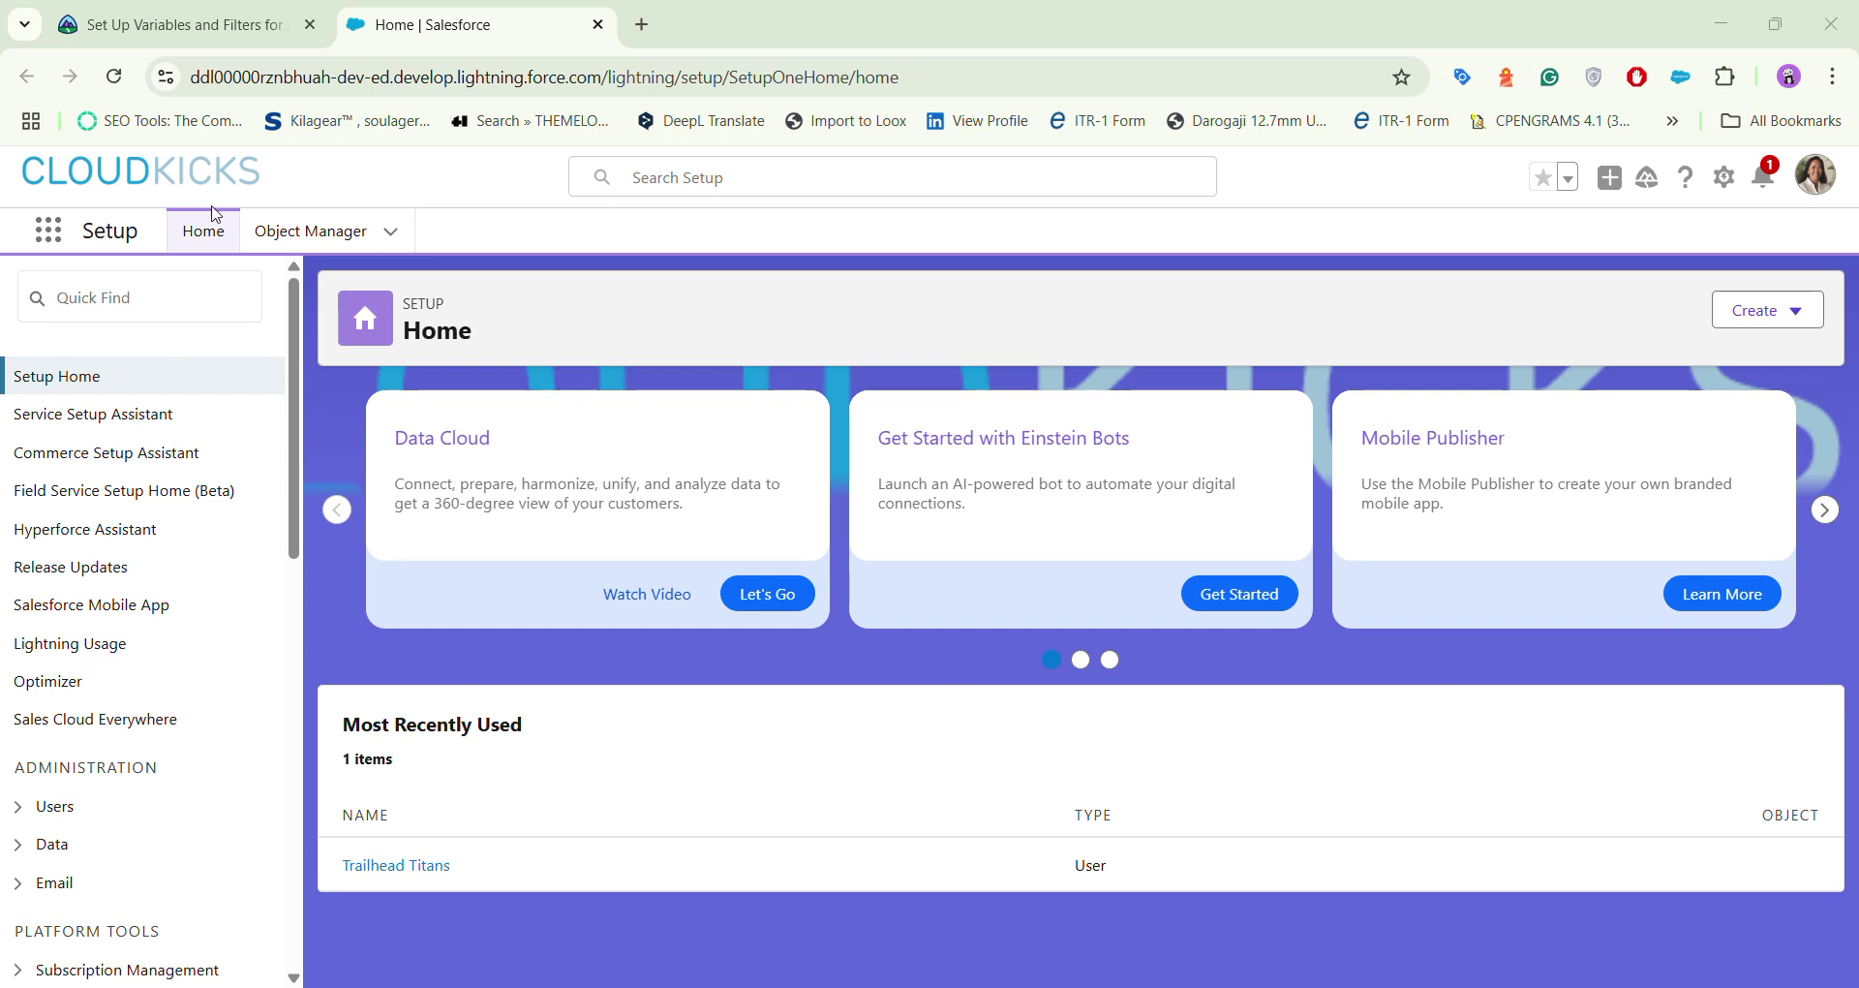
click(135, 306)
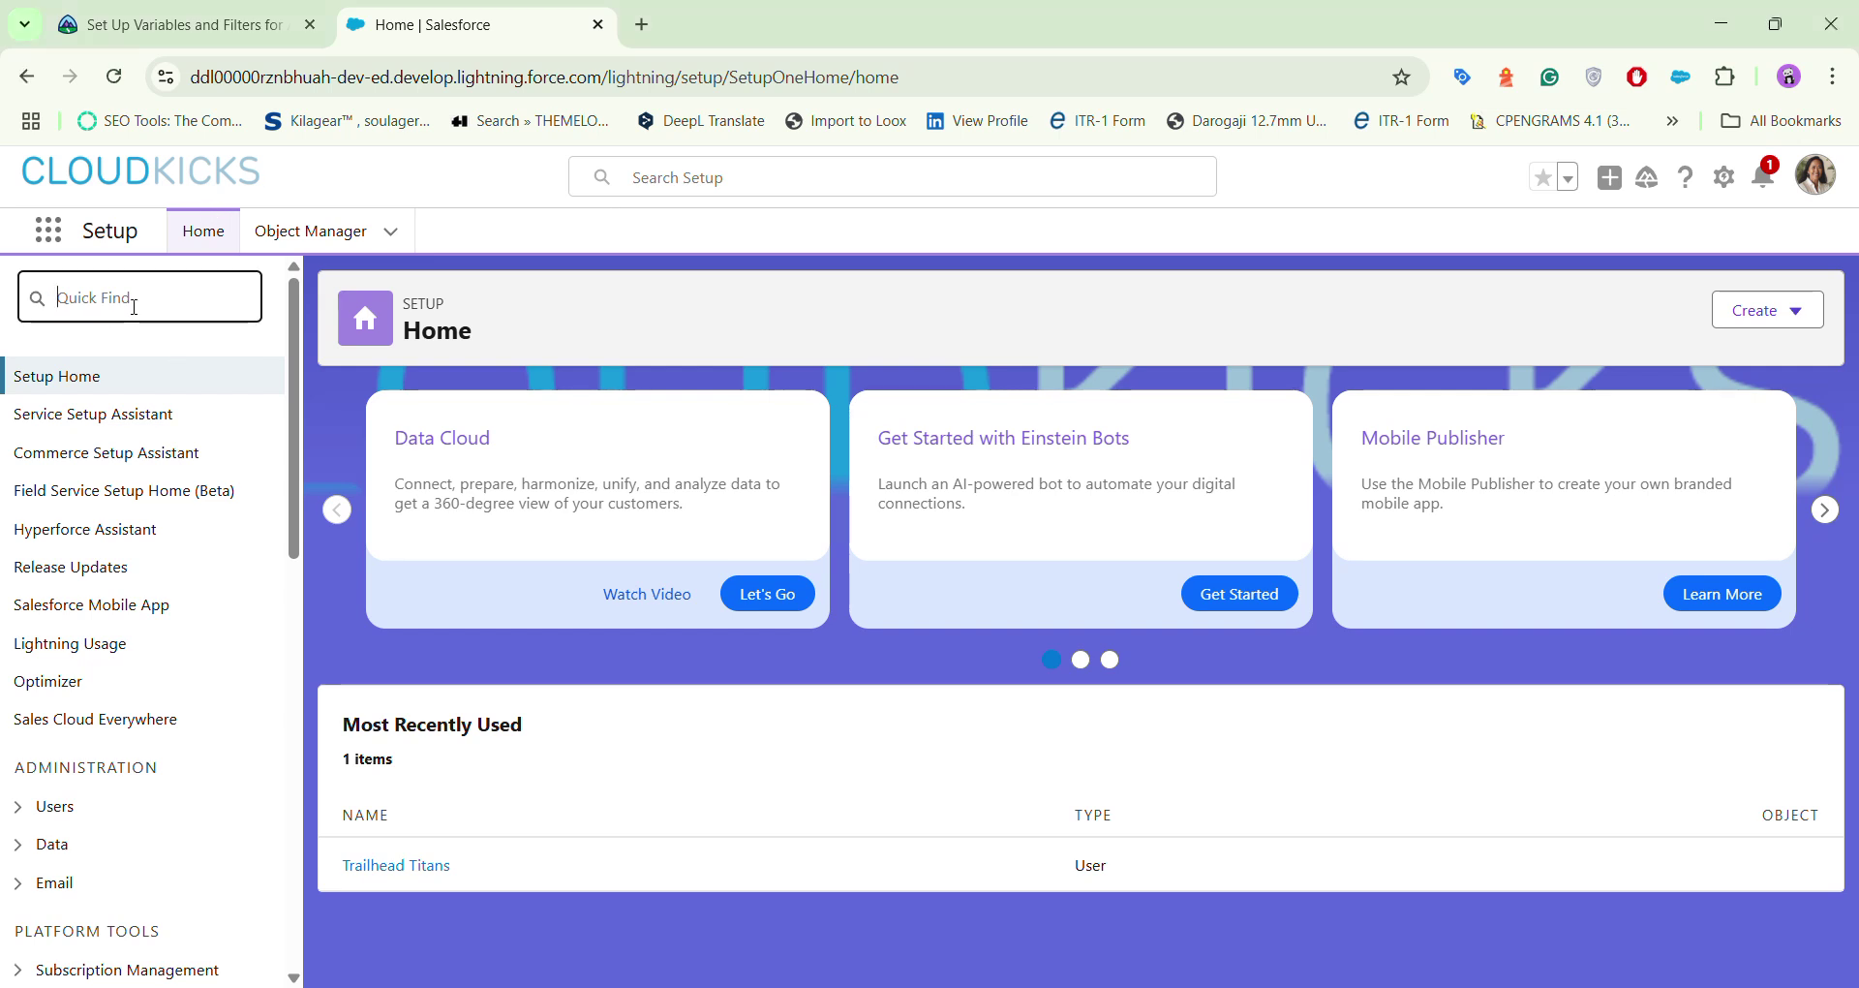
text(e)
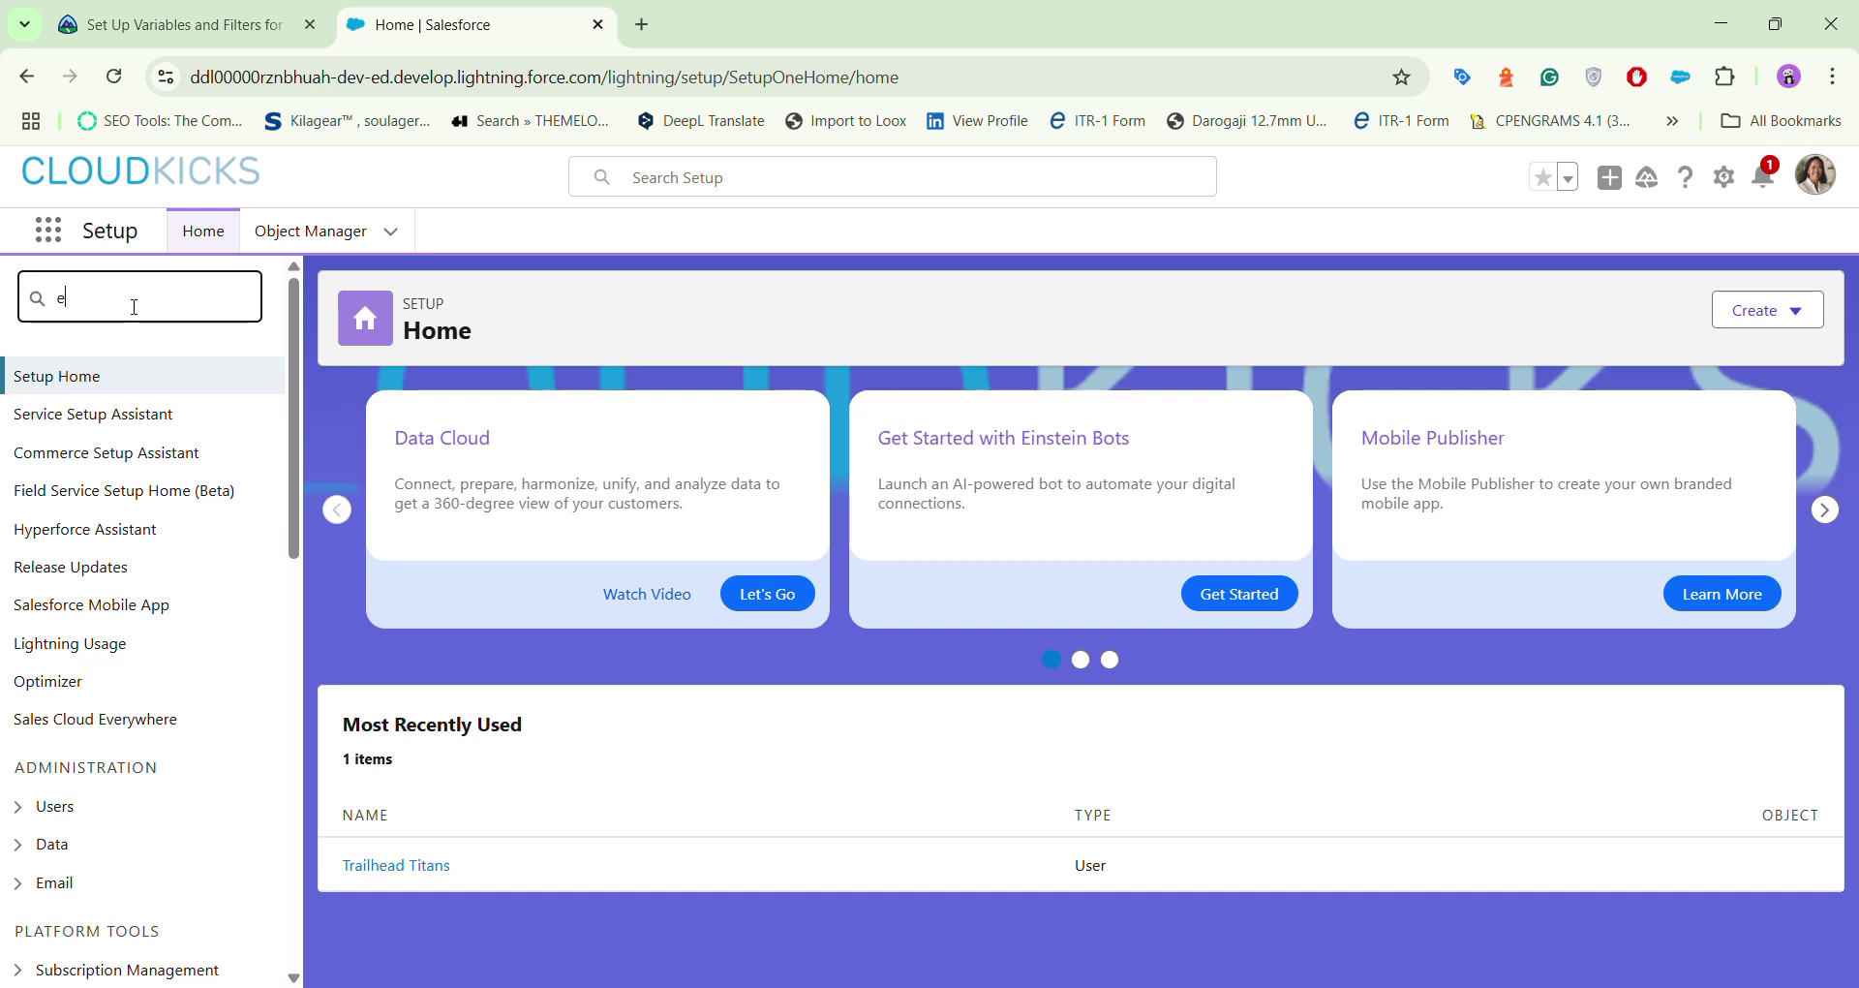
text(in)
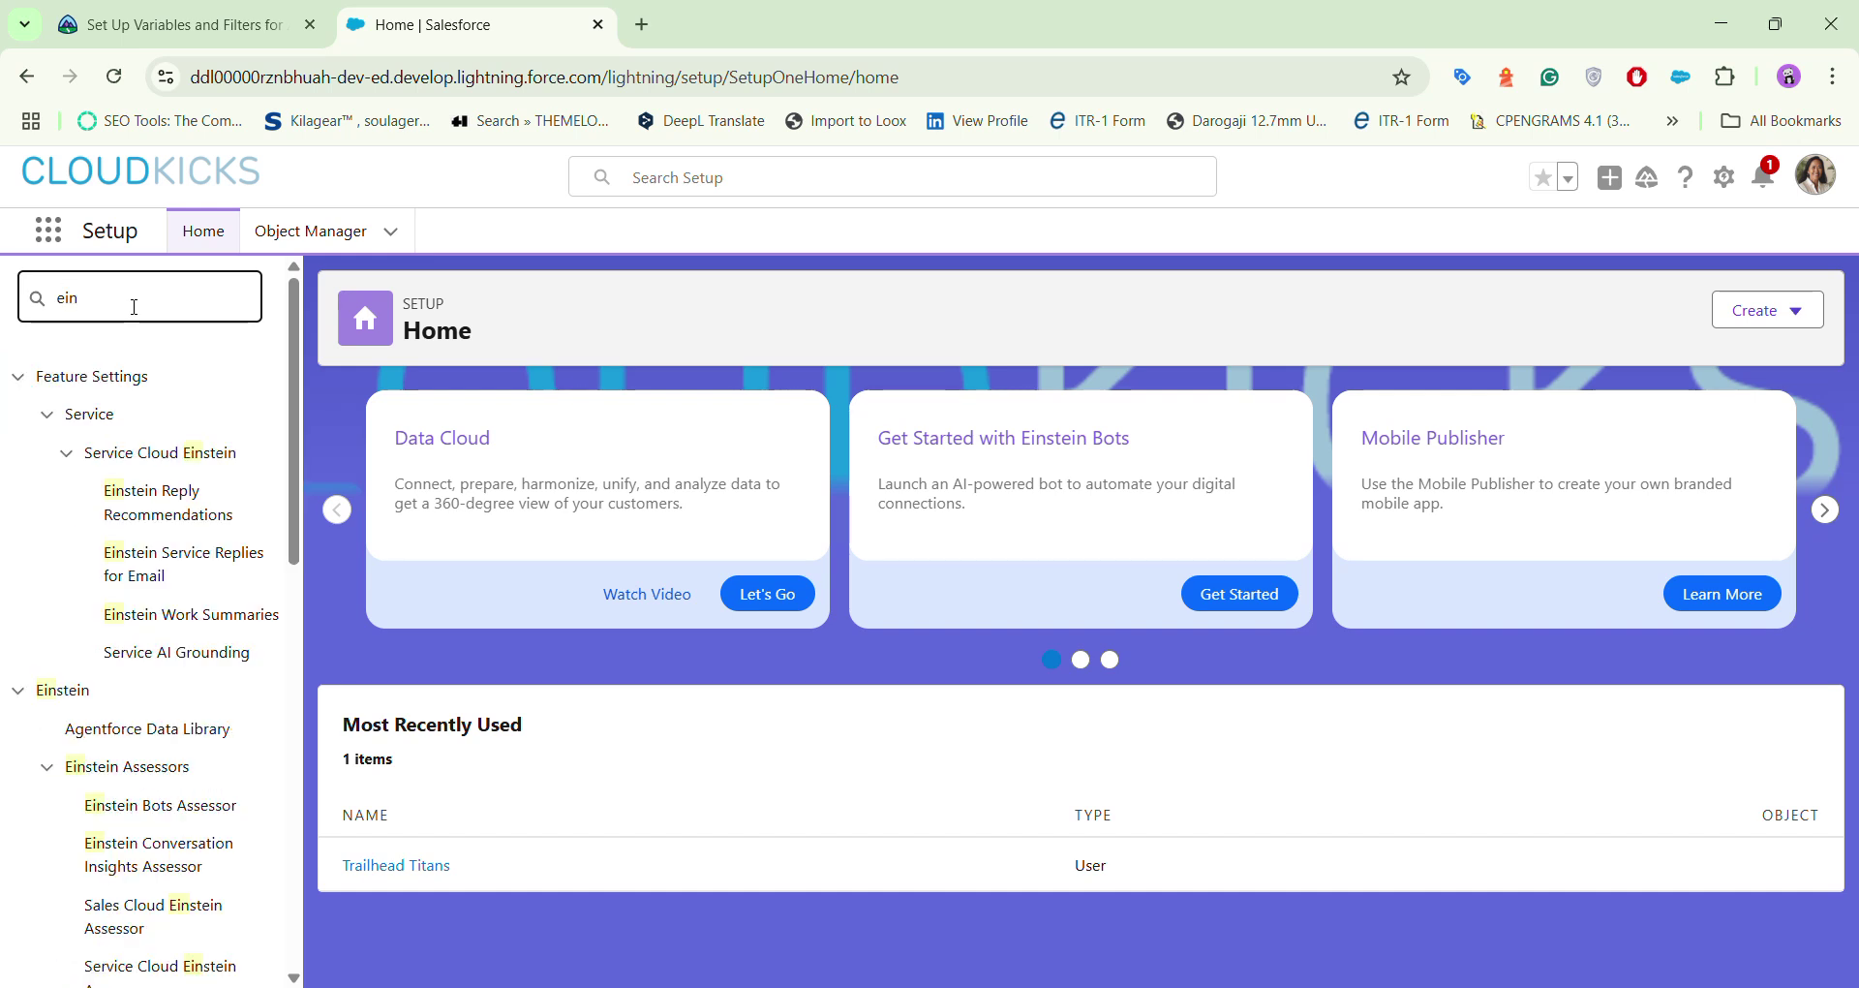
text(stein ste)
key(BackSpace)
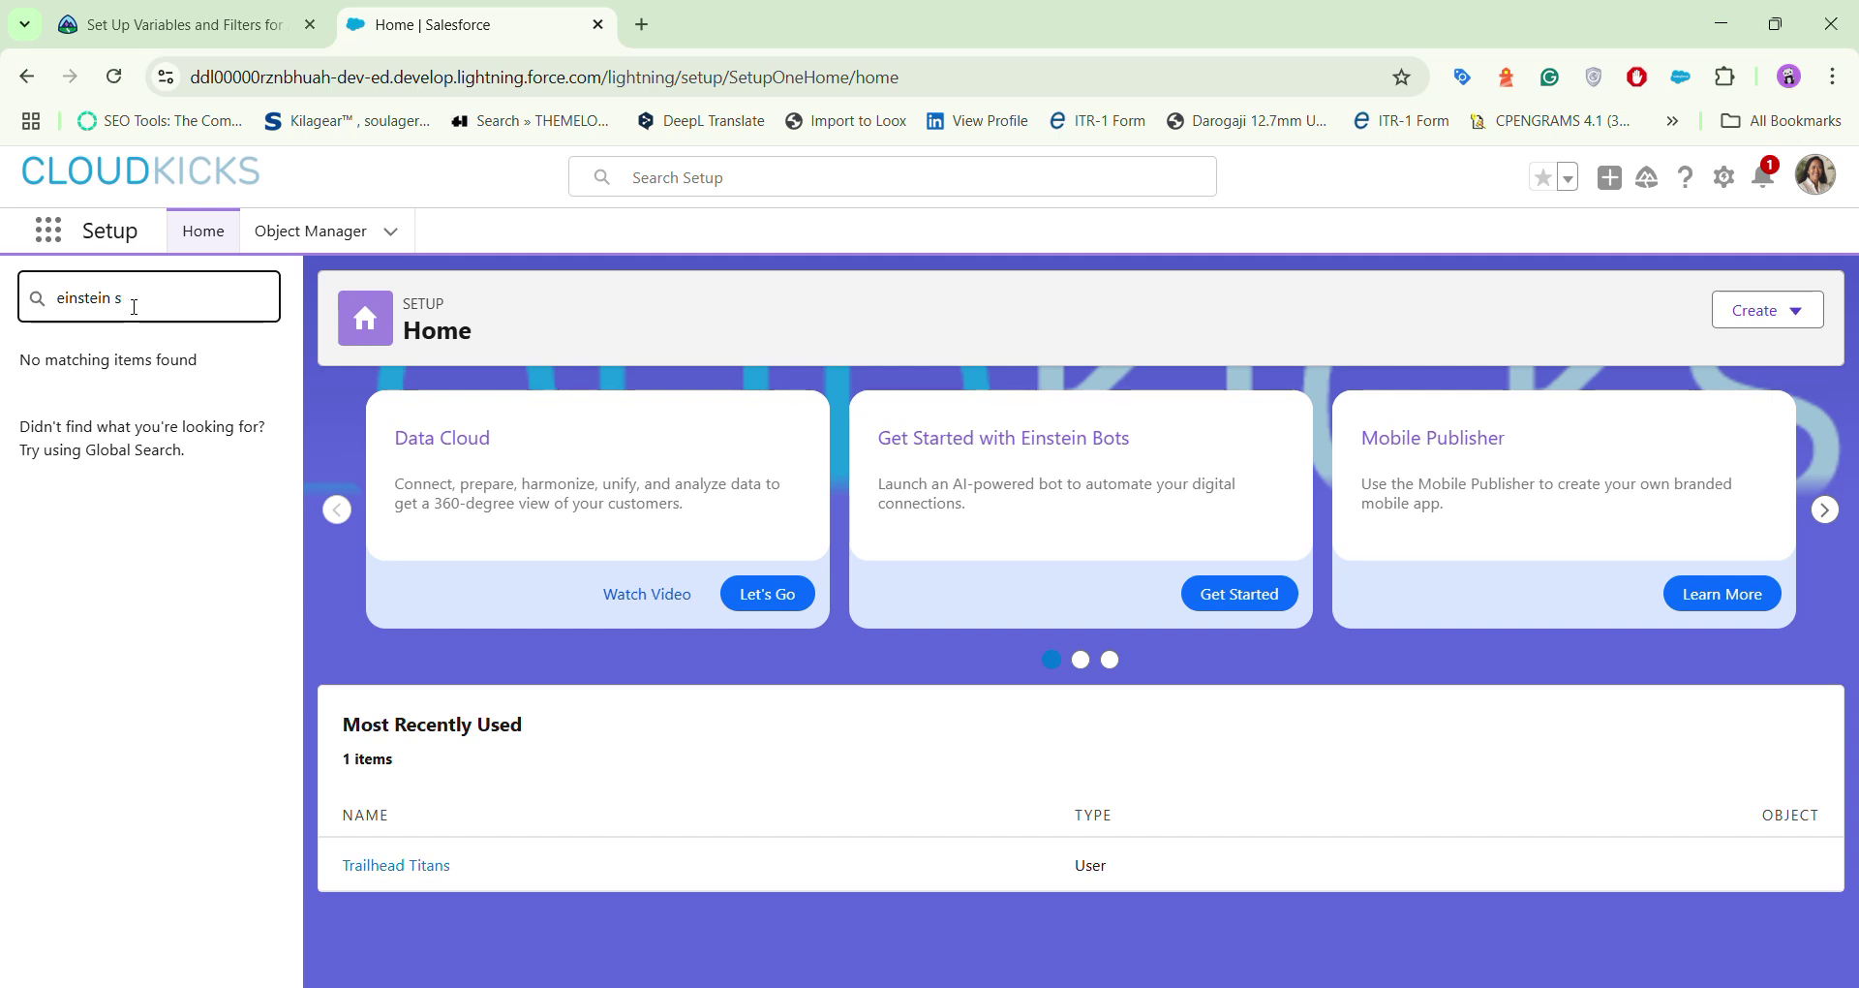
key(BackSpace)
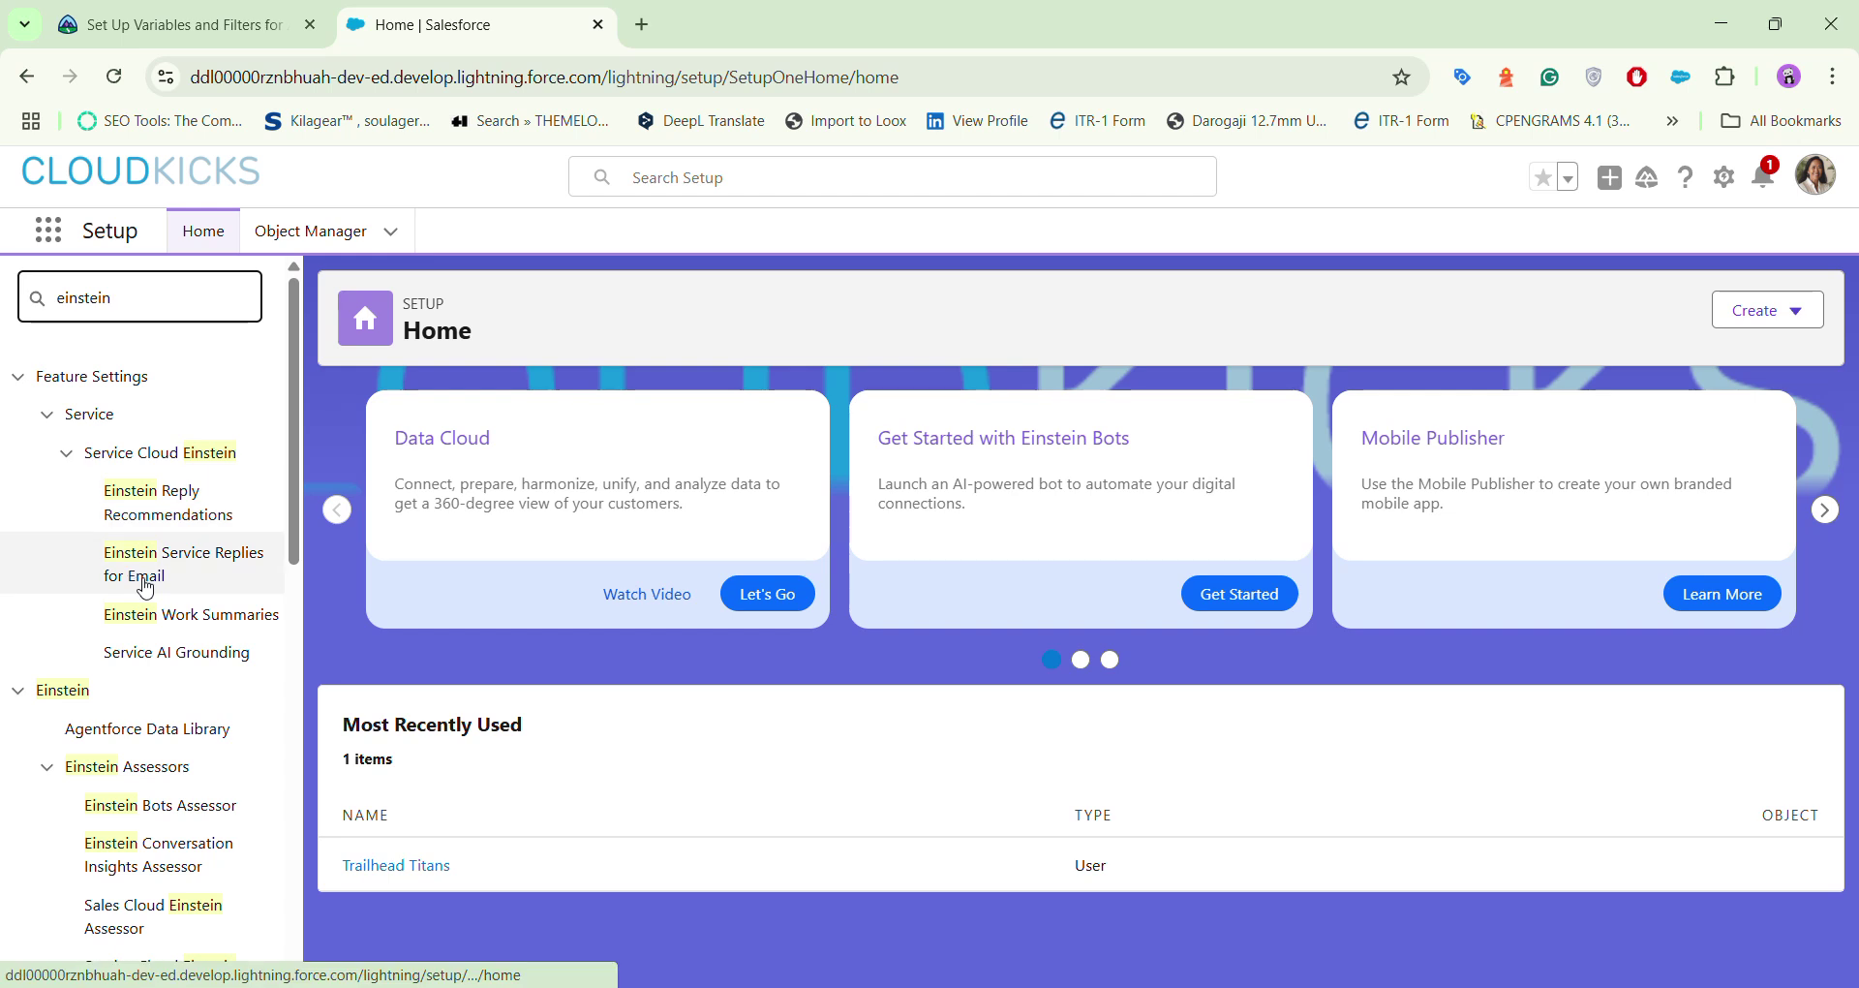
scroll(155, 697, down, 6)
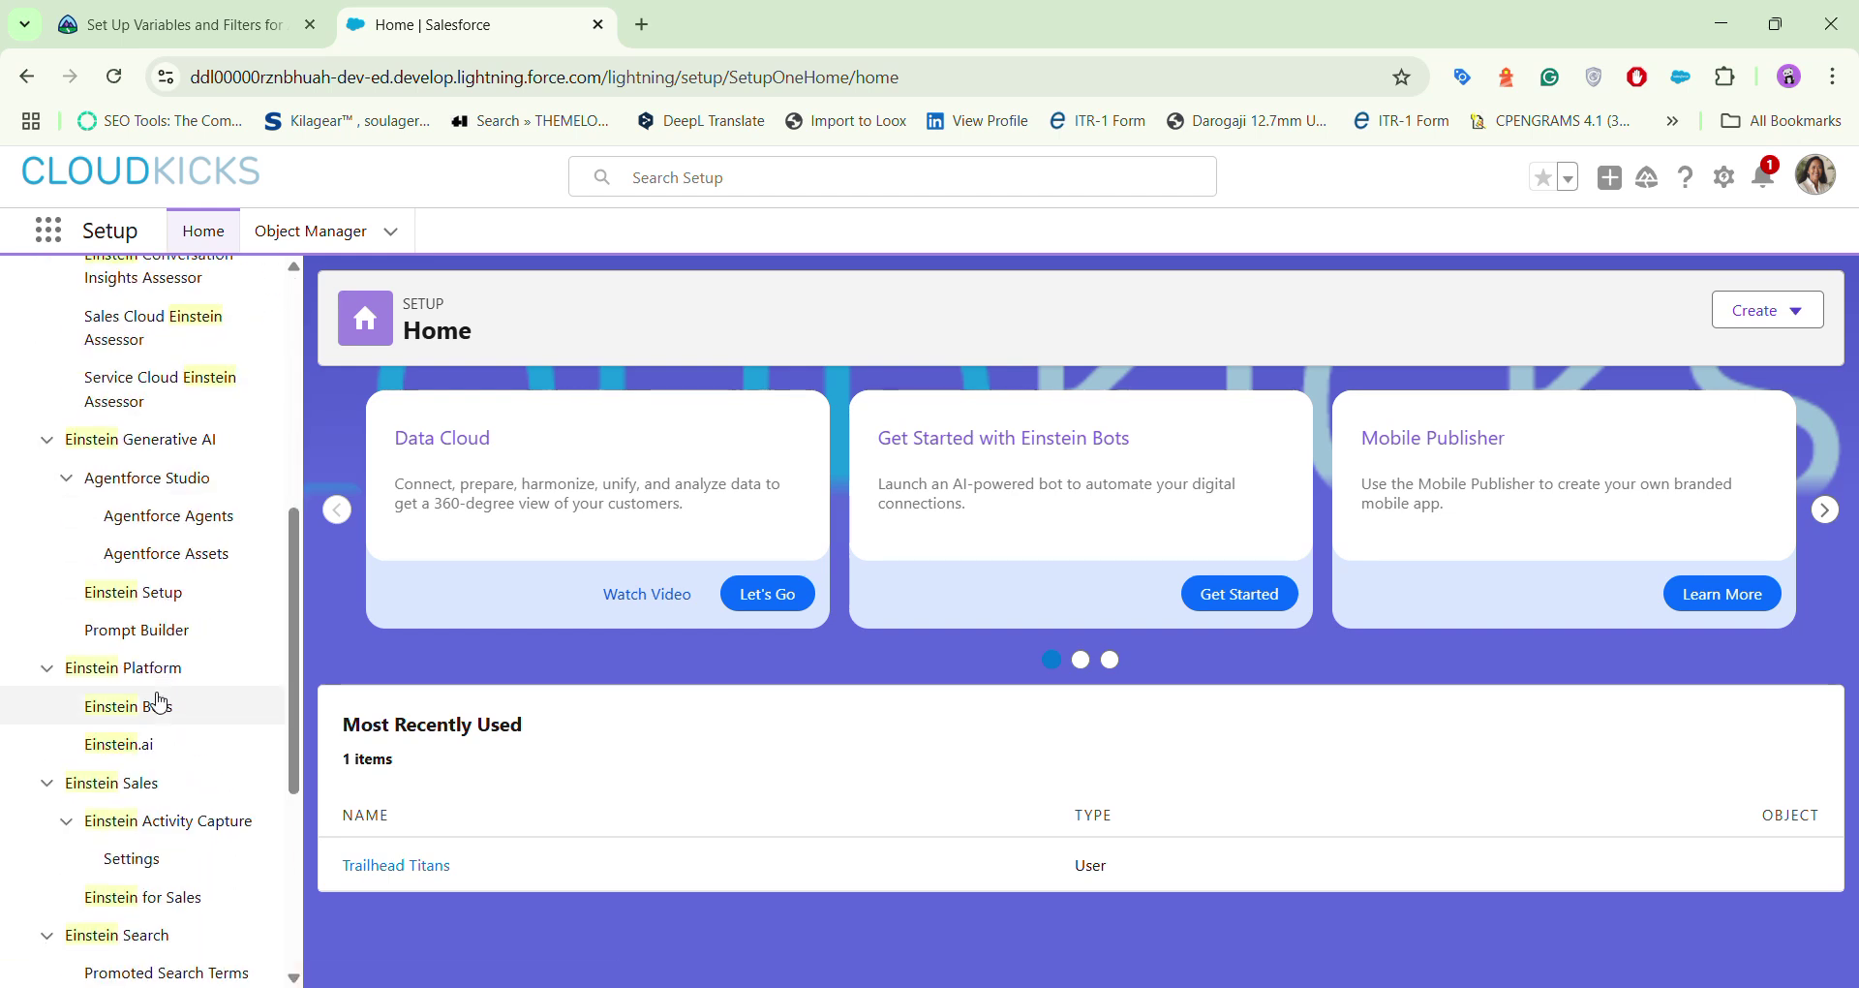
click(164, 594)
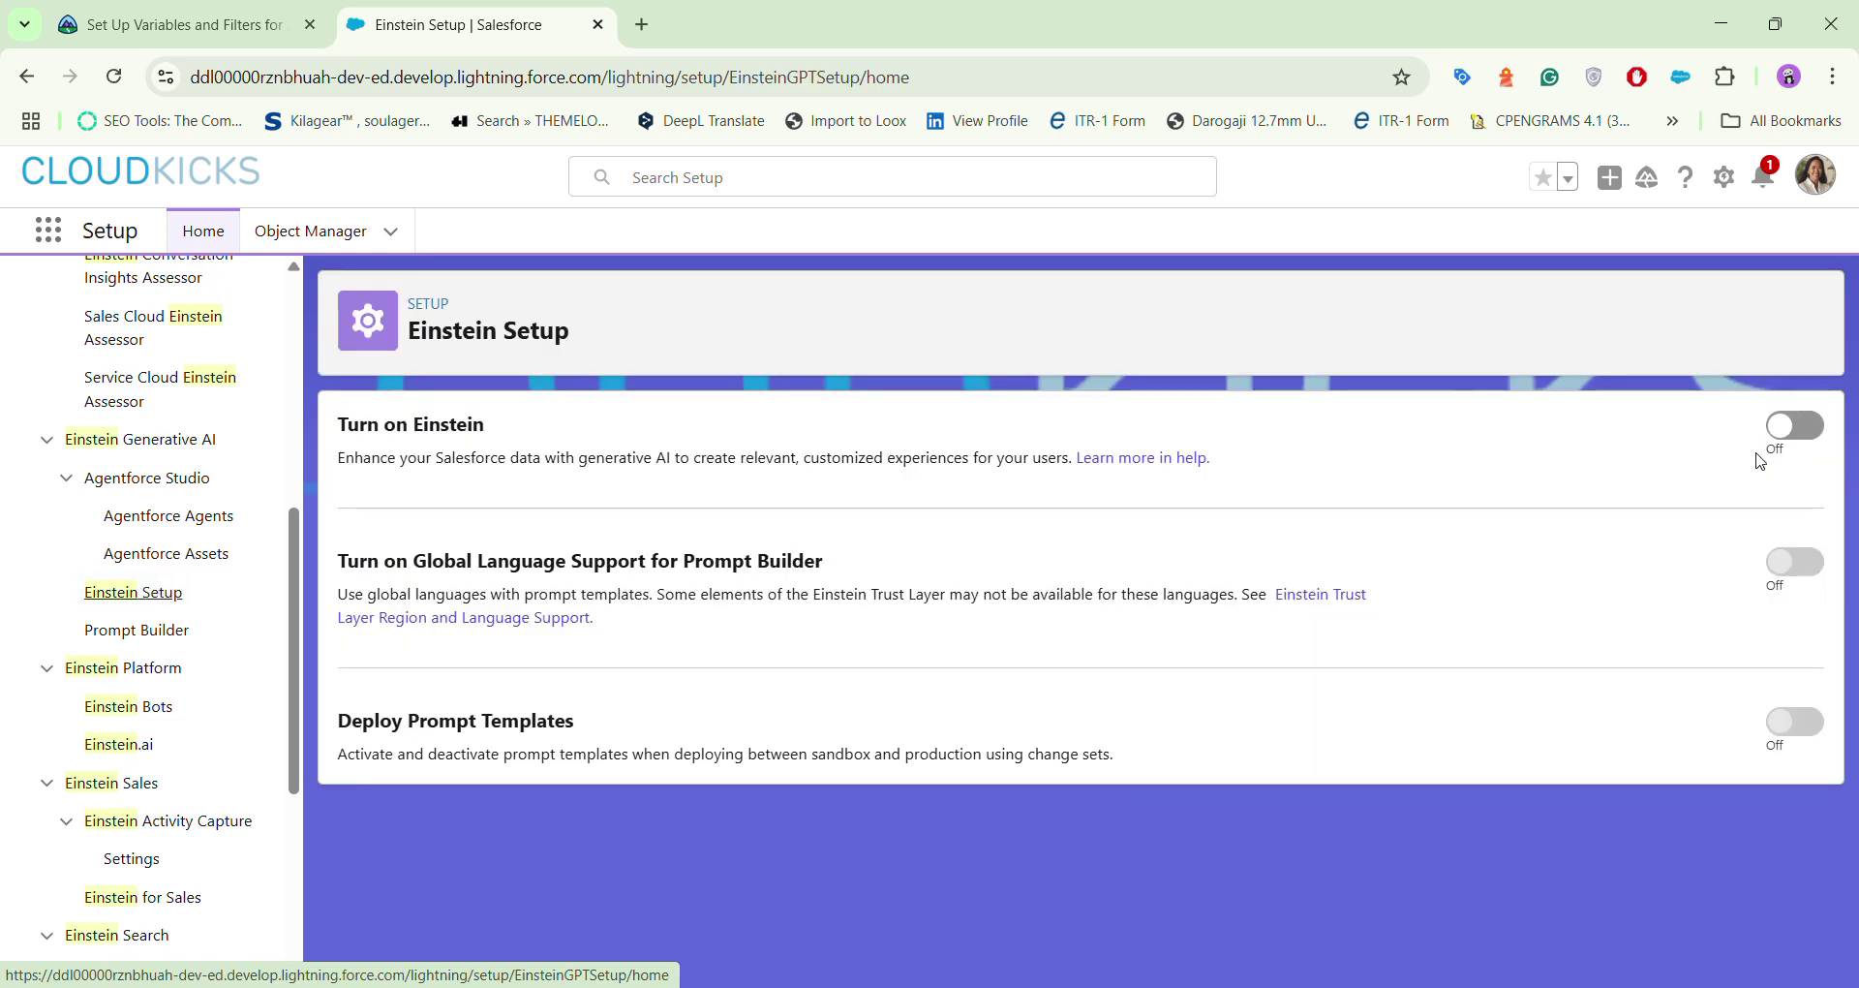
click(1808, 432)
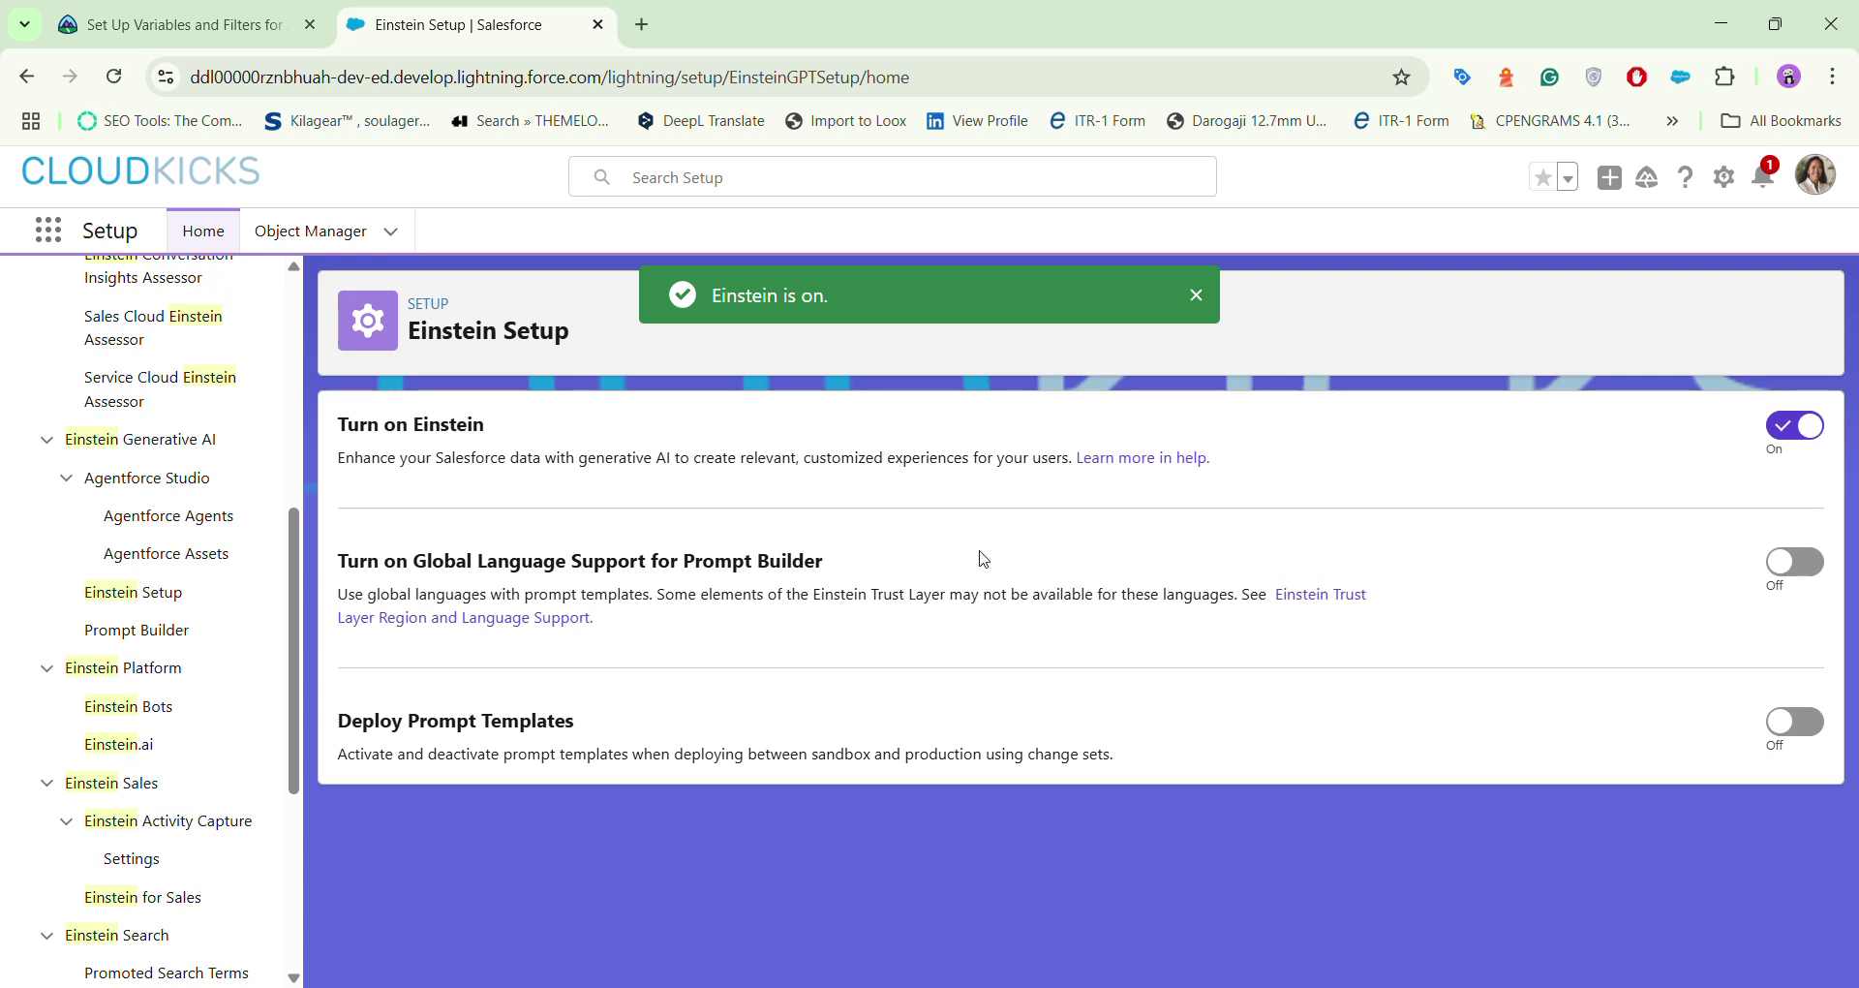
Step: Find the Agentforce Agents page by searching Setup for "agent", and turn on Agentforce
scroll(166, 441, up, 6)
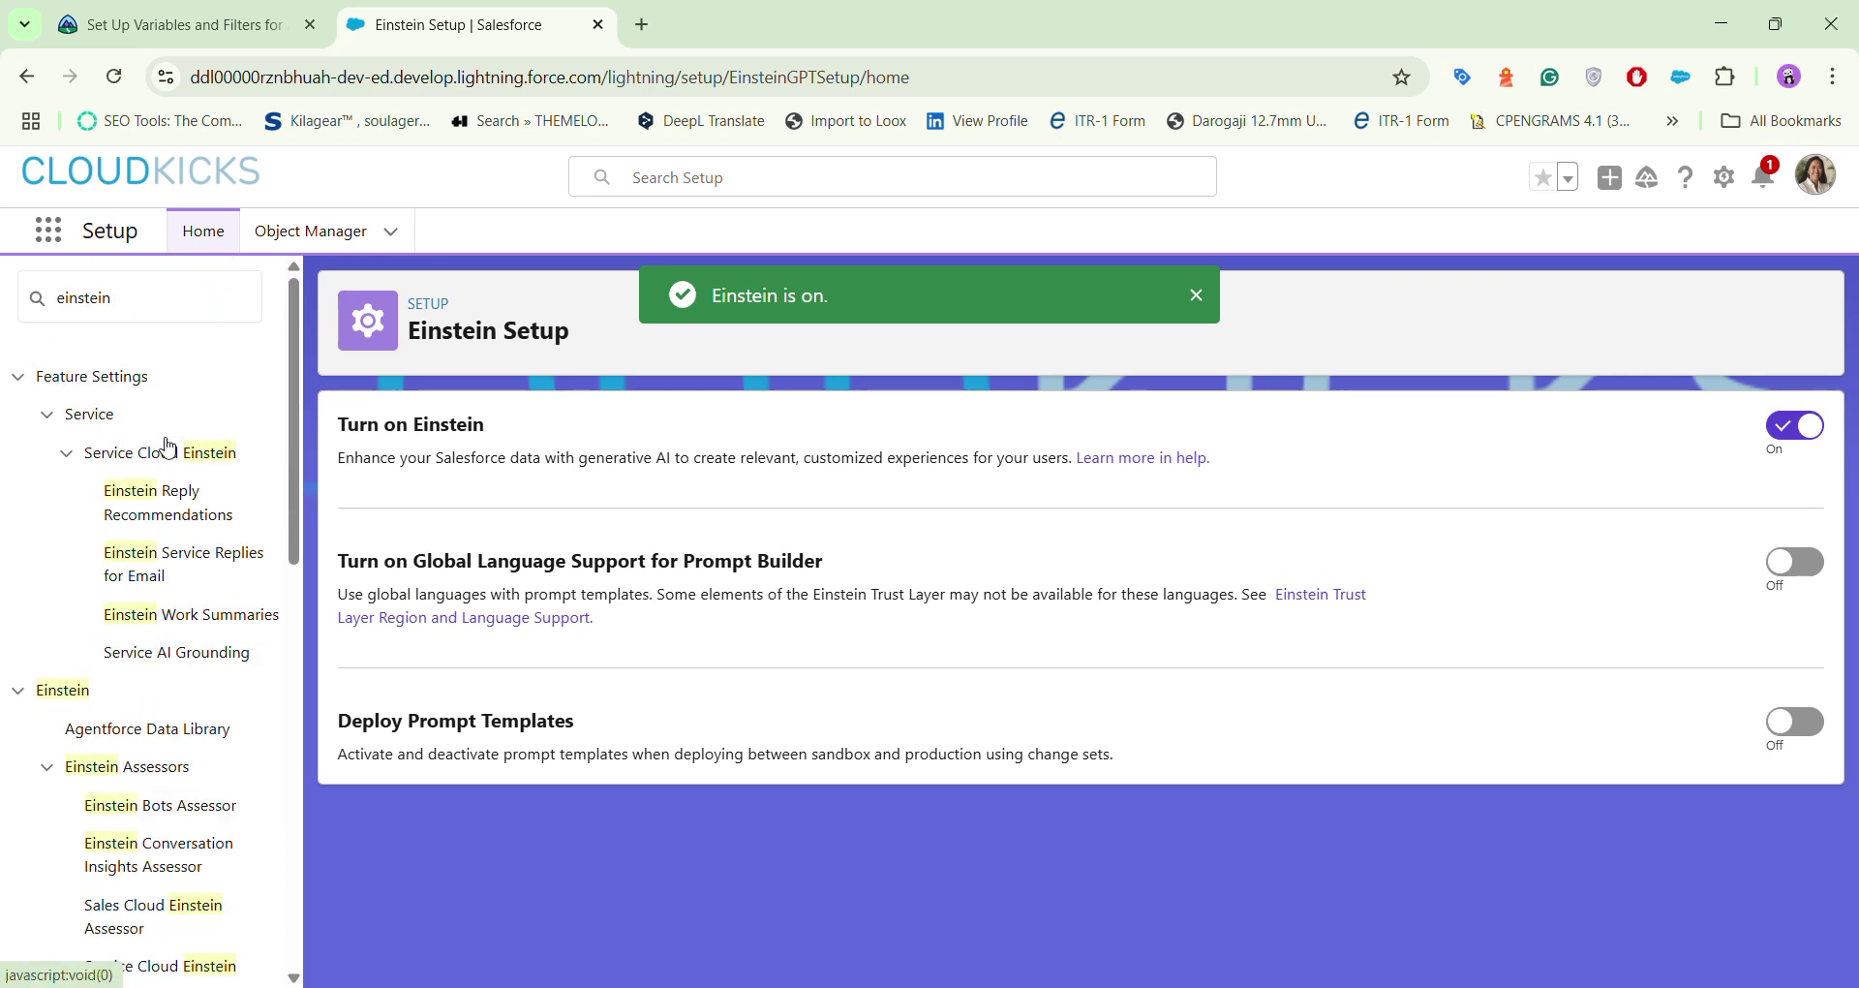
click(161, 287)
key(ctrl+a)
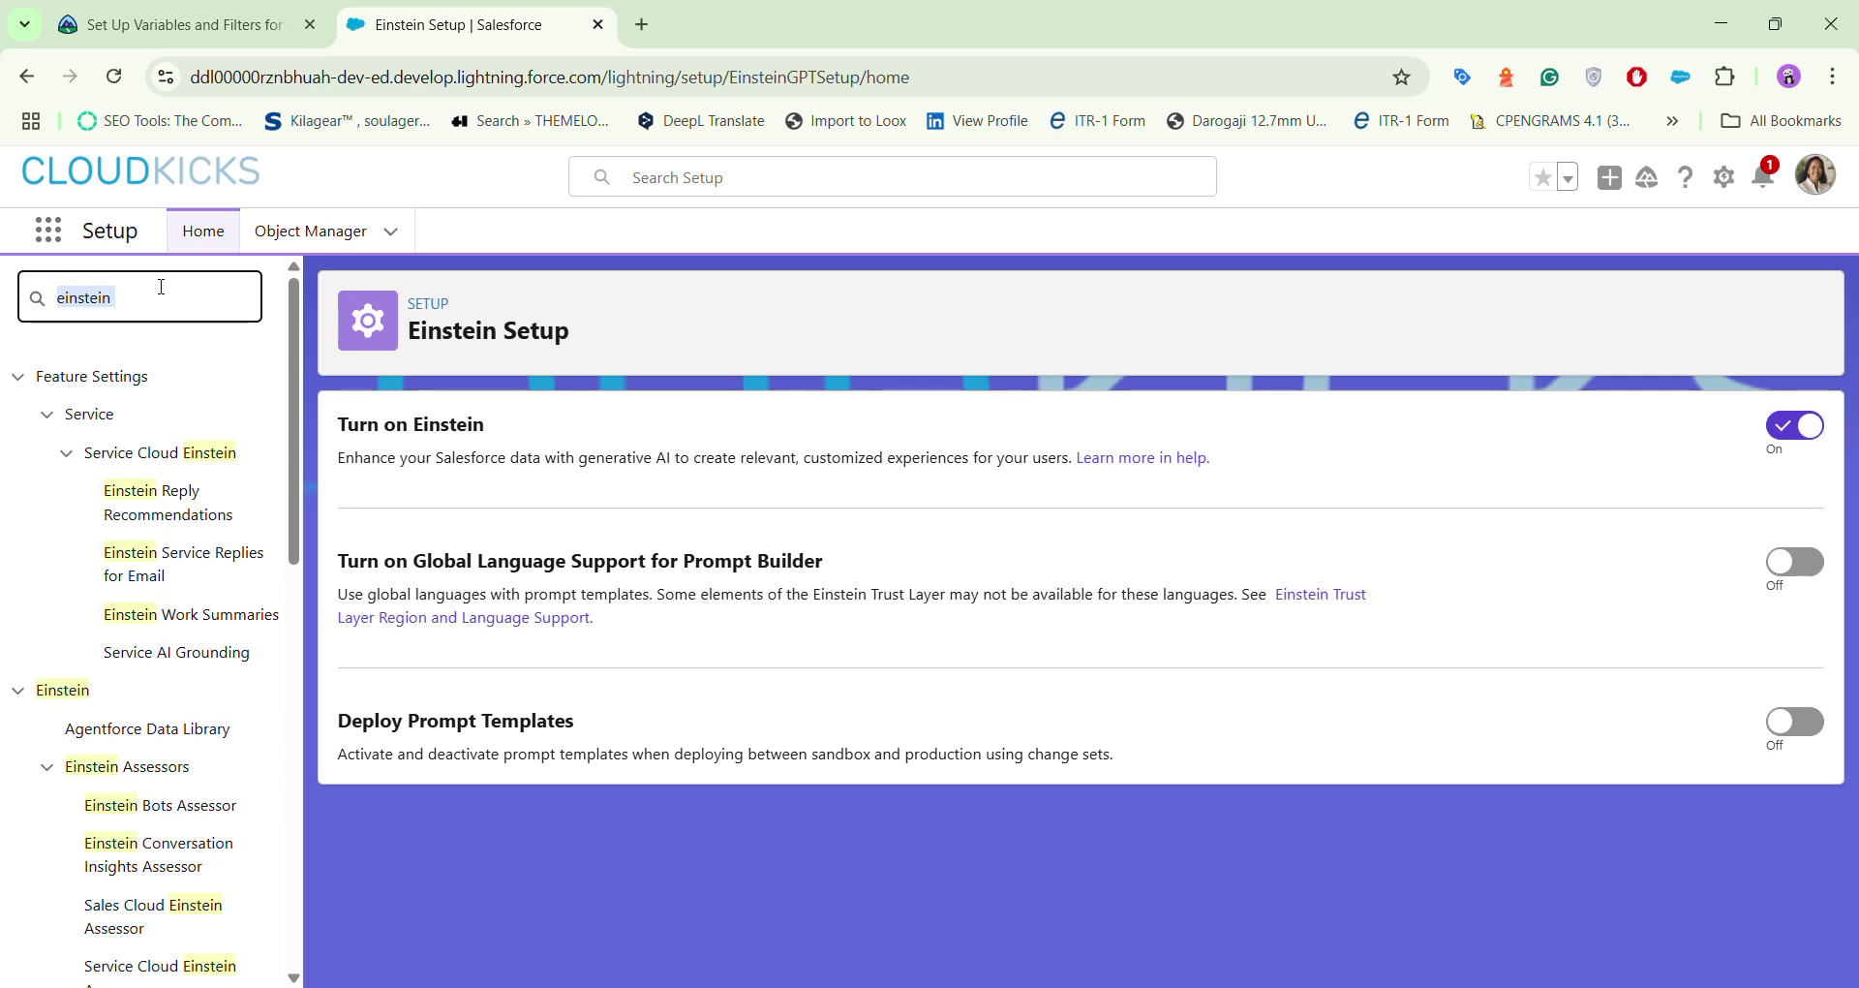
text(agen)
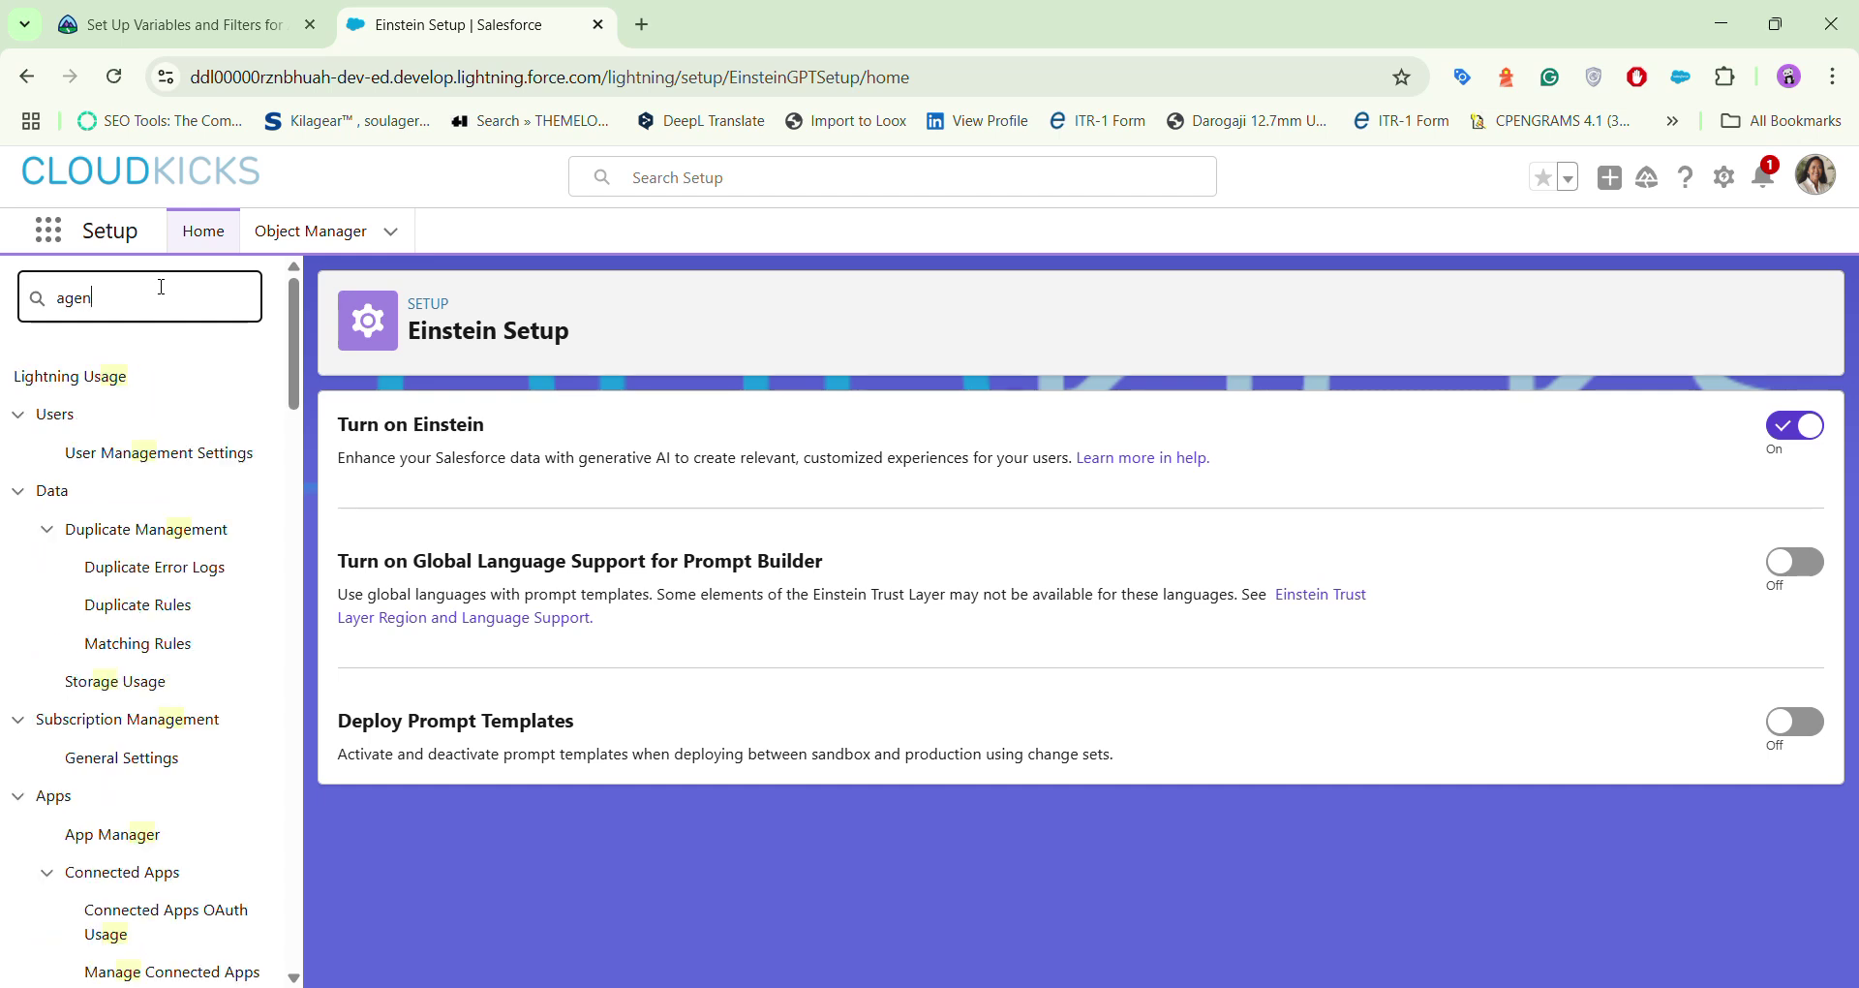
text(t)
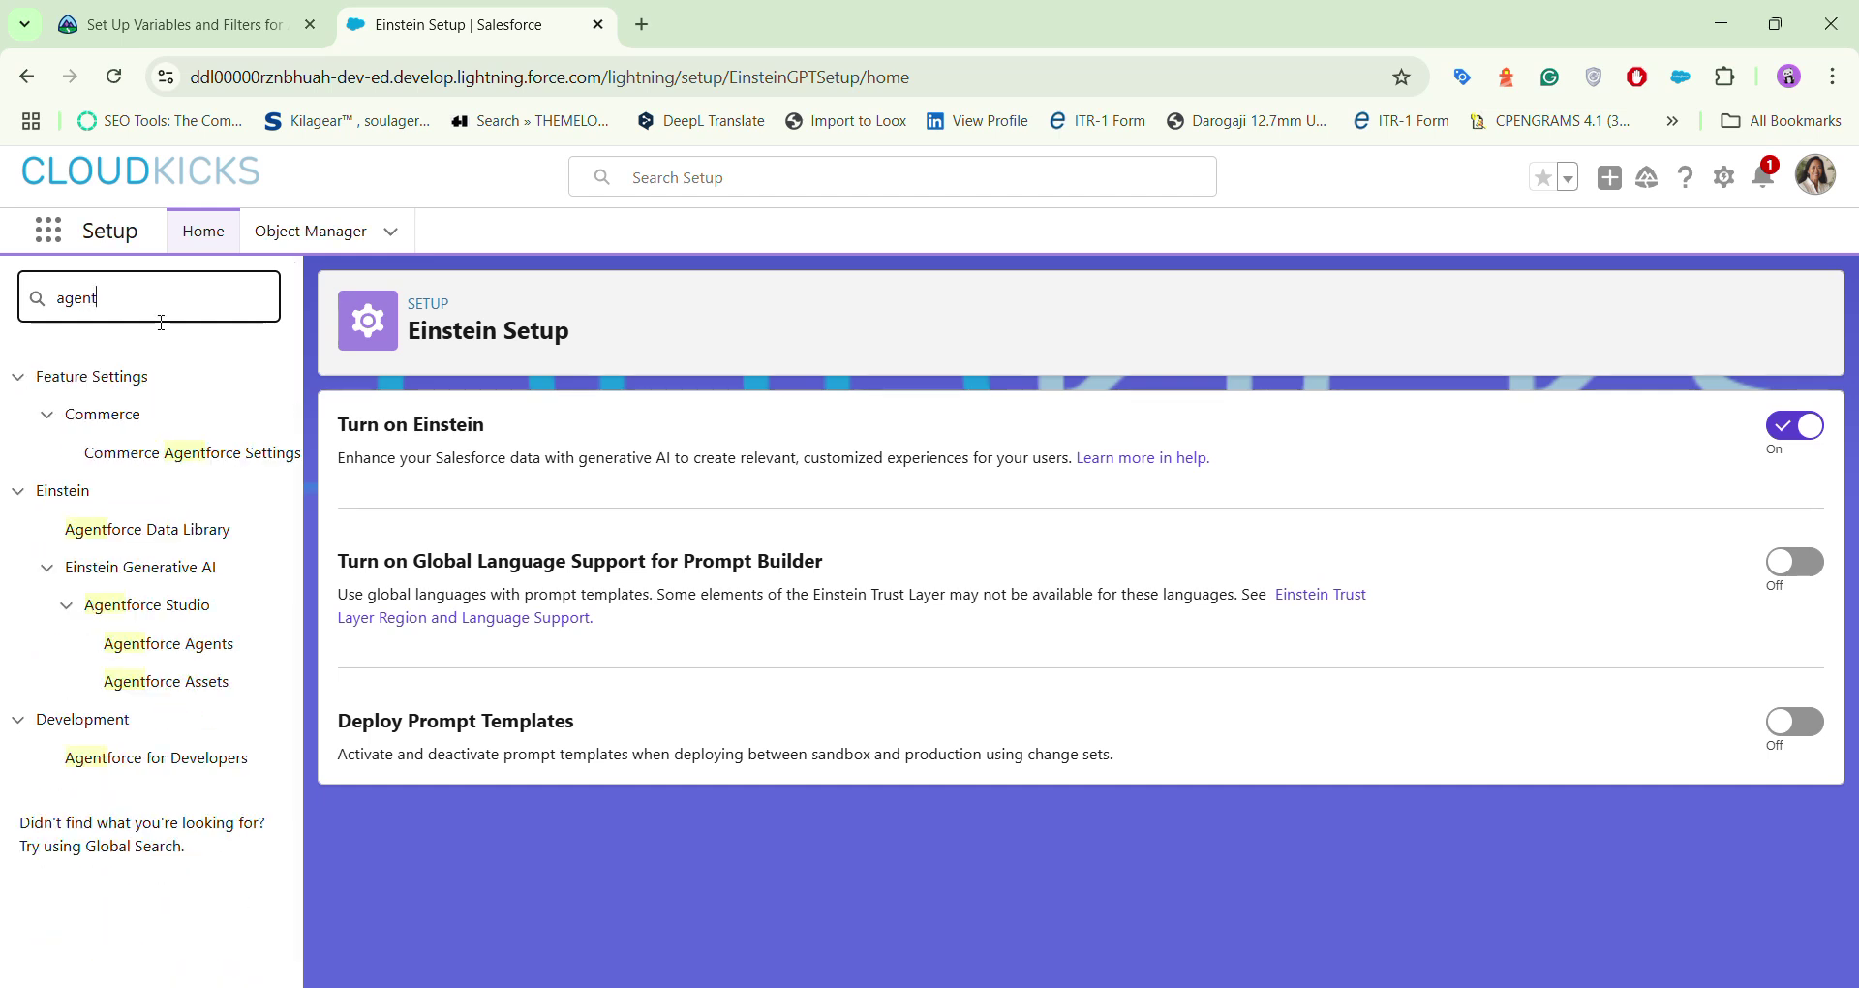
click(206, 646)
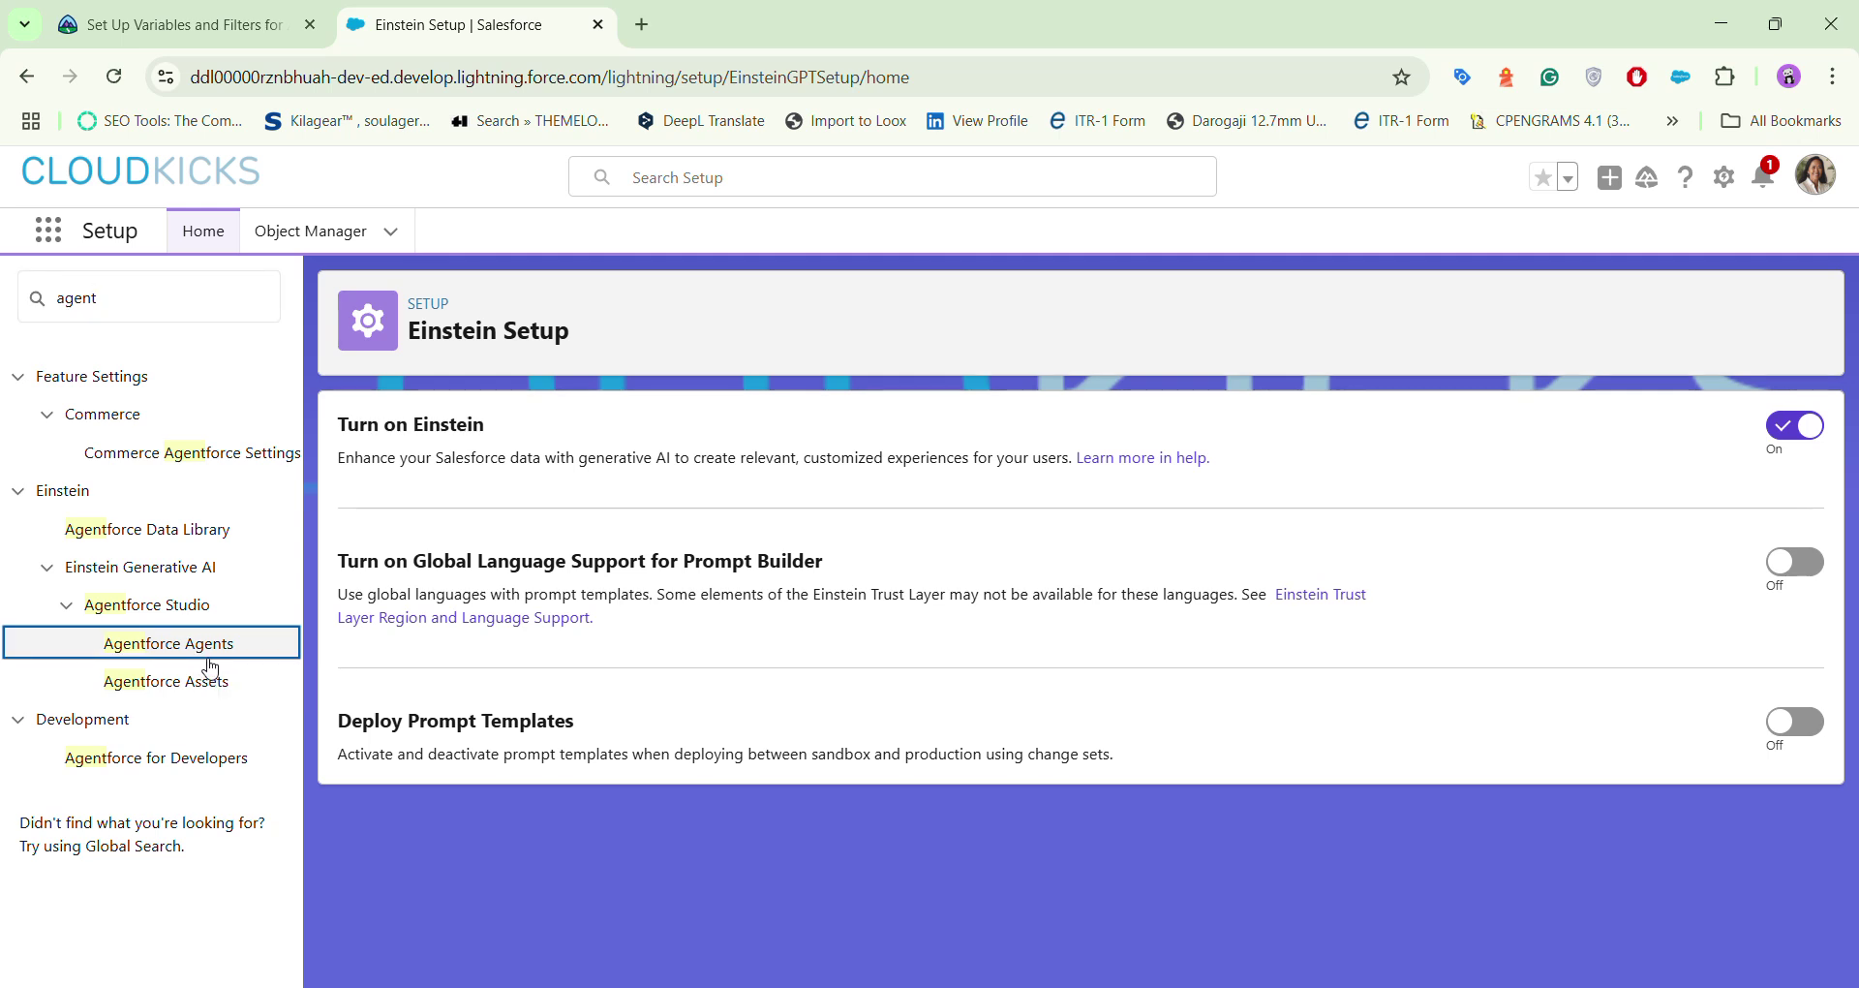
click(162, 663)
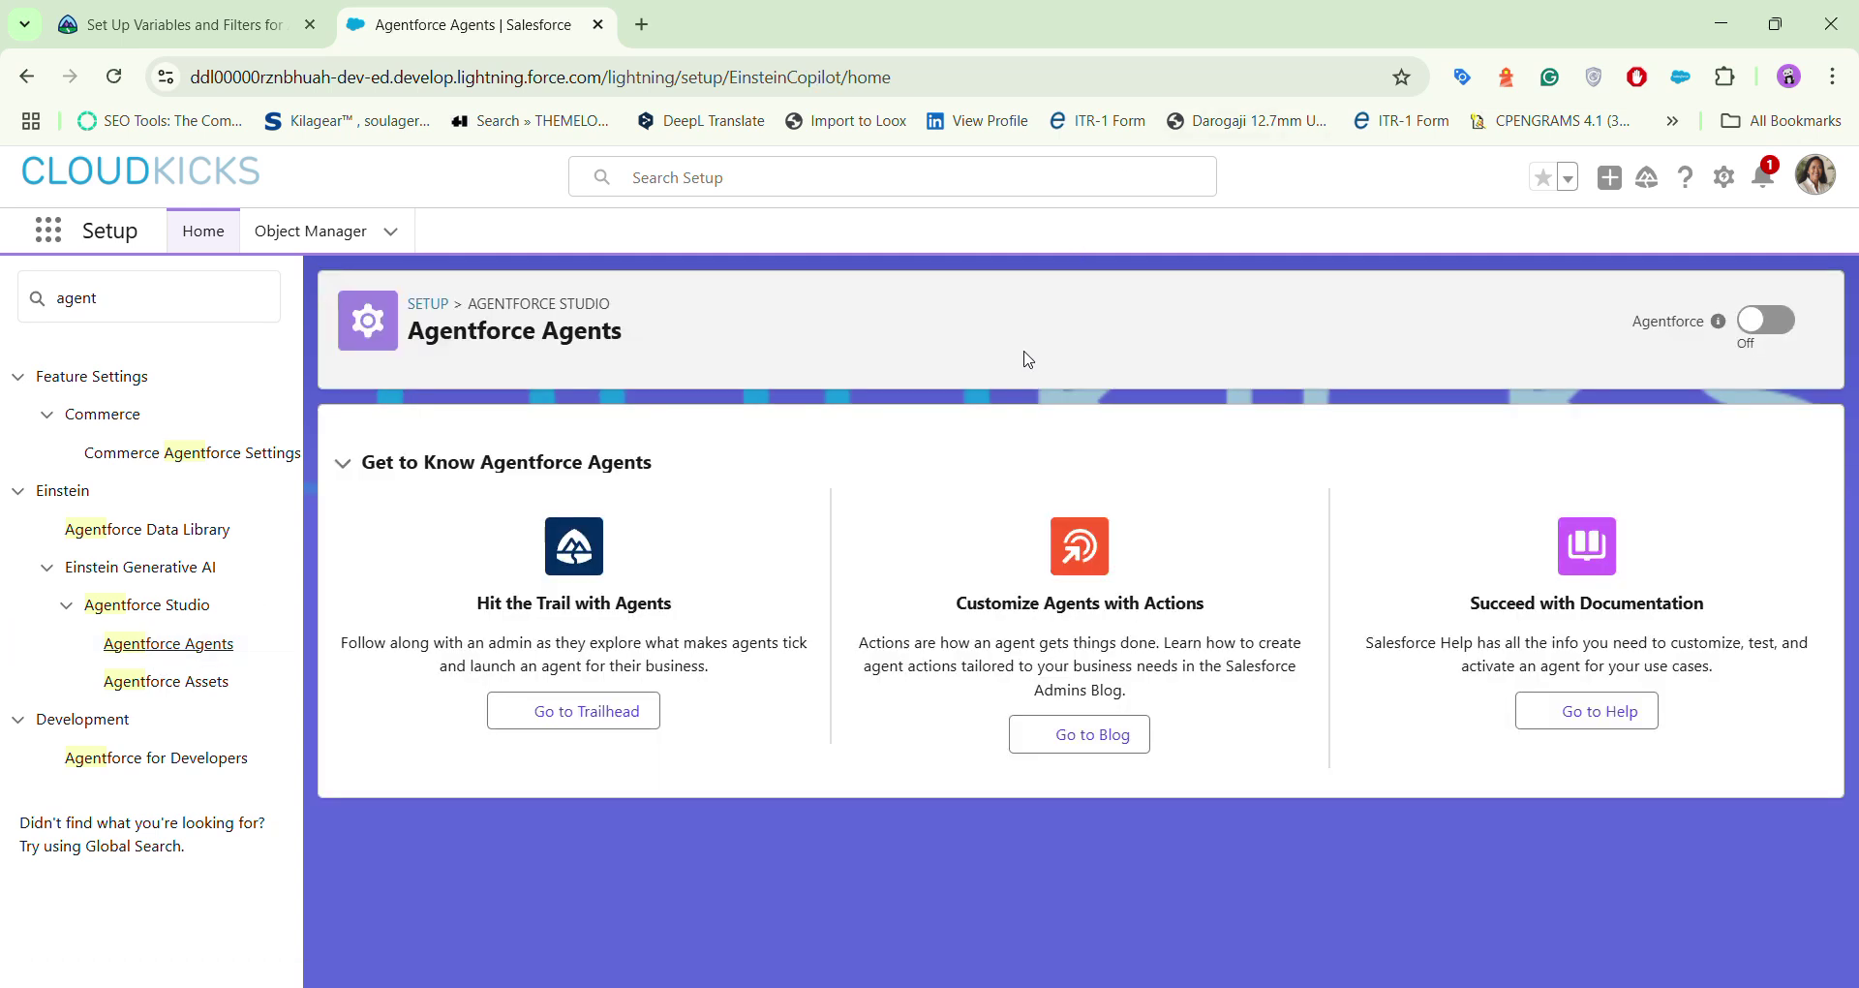
click(1783, 327)
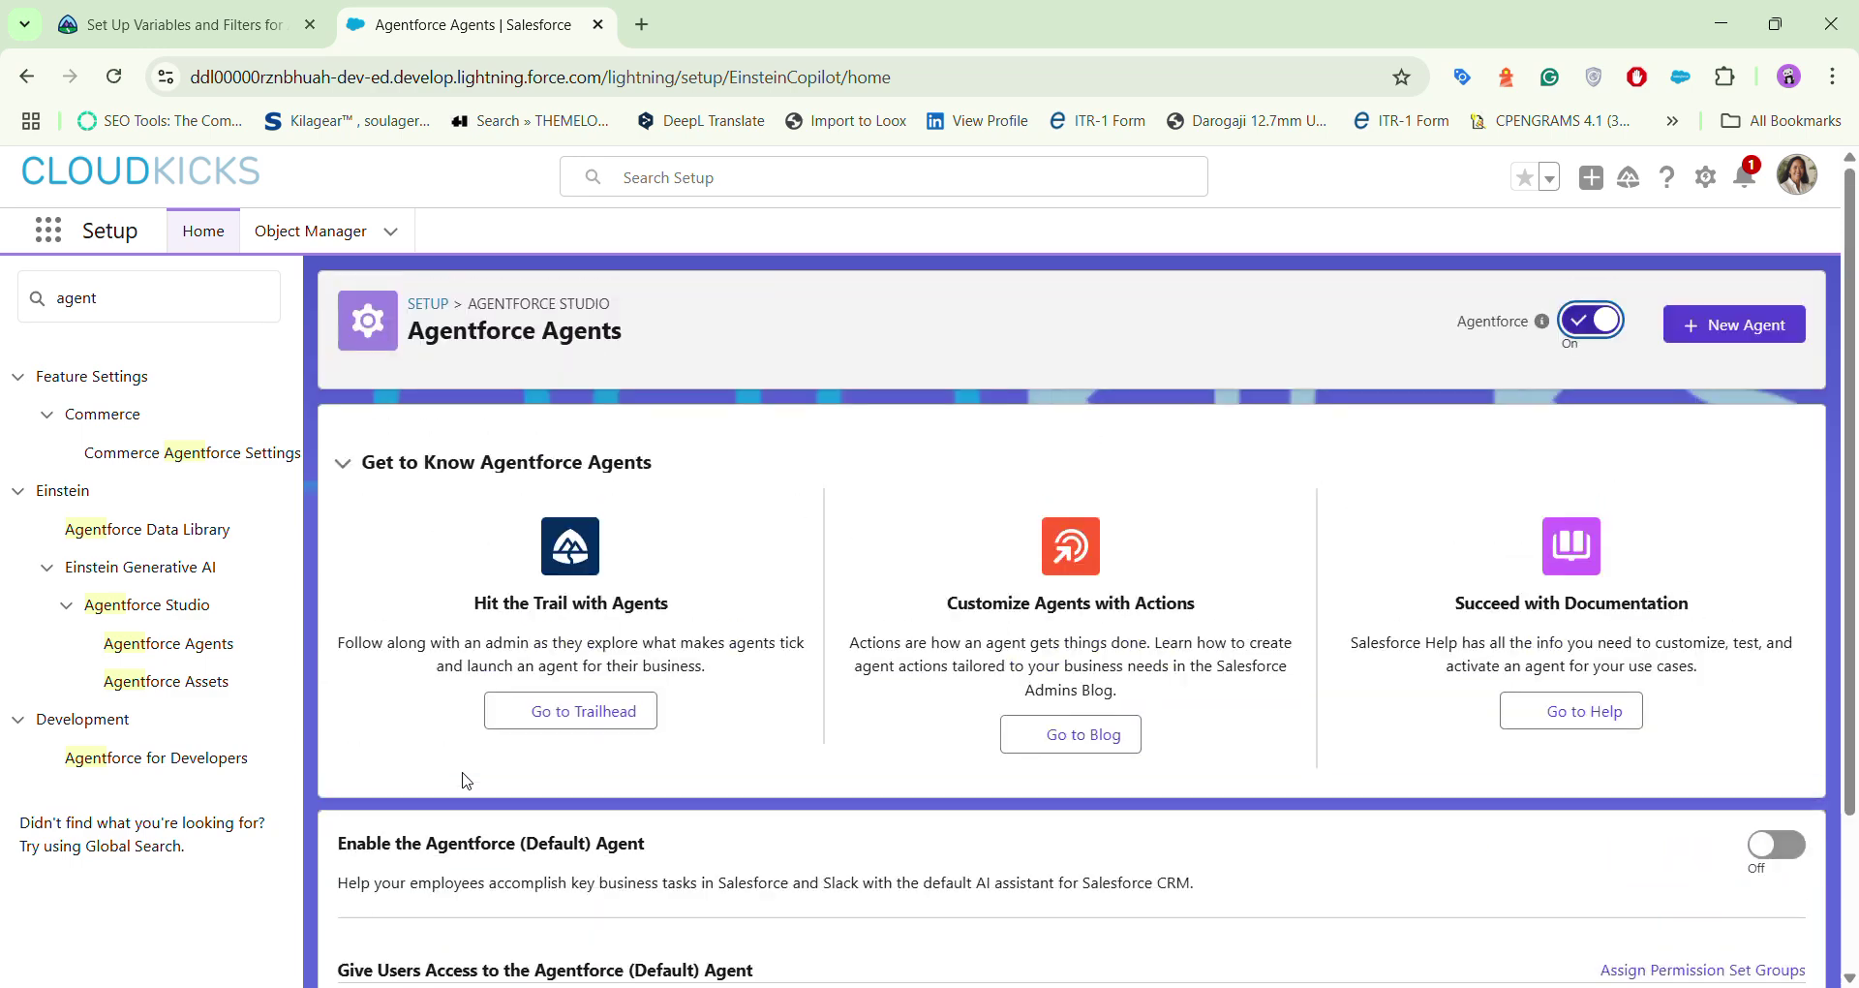
Step: Enable the Agentforce (Default) Agent on the Agentforce Agents page and look over the agent list
scroll(466, 780, down, 2)
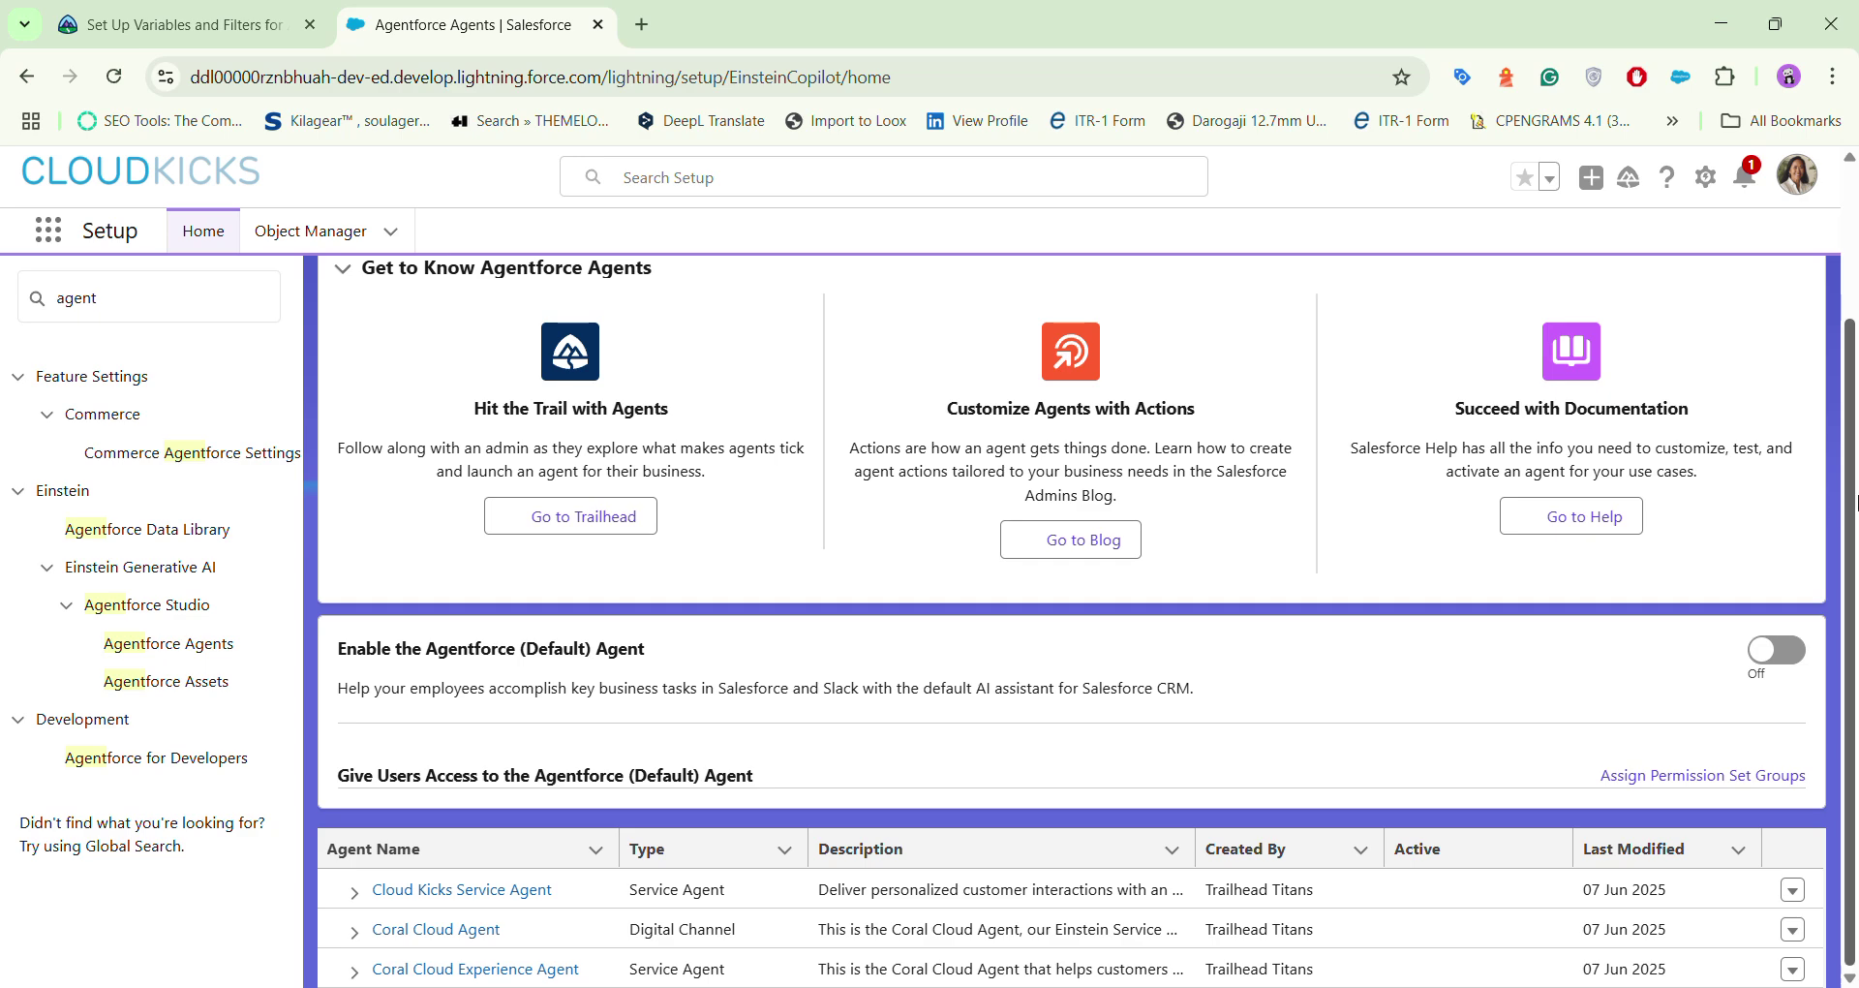
click(1785, 643)
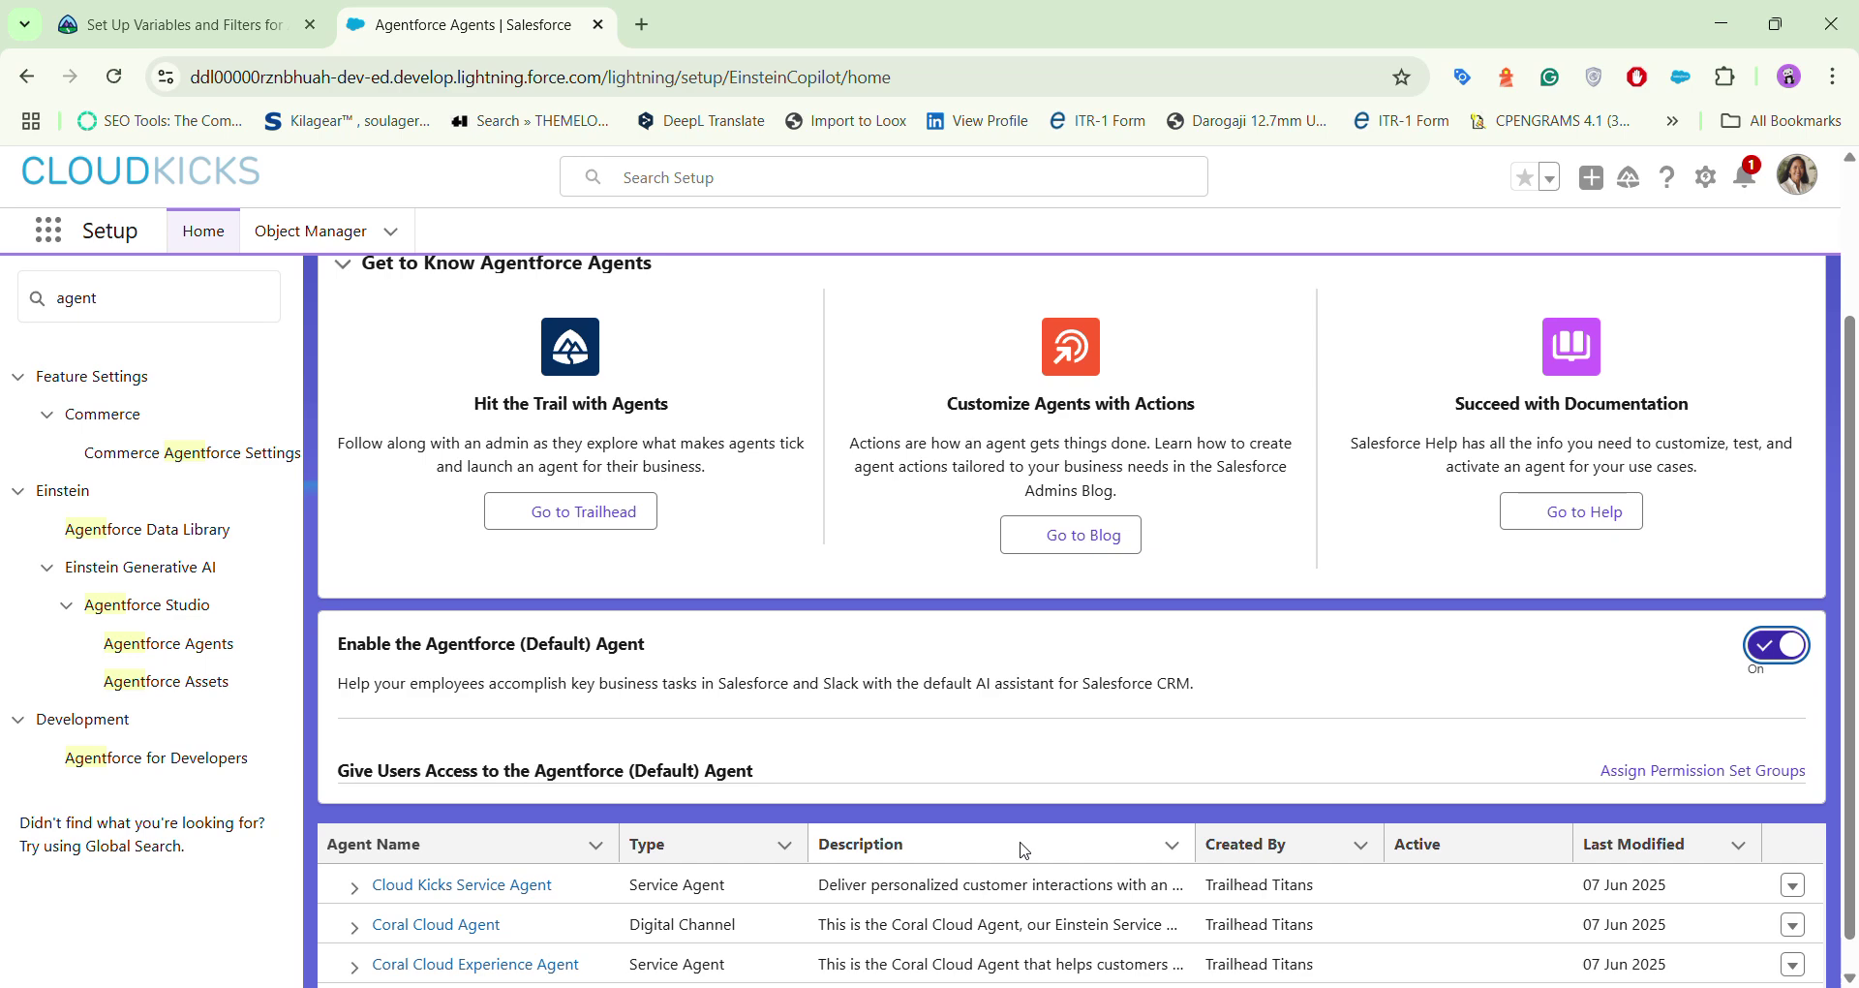
scroll(839, 922, down, 1)
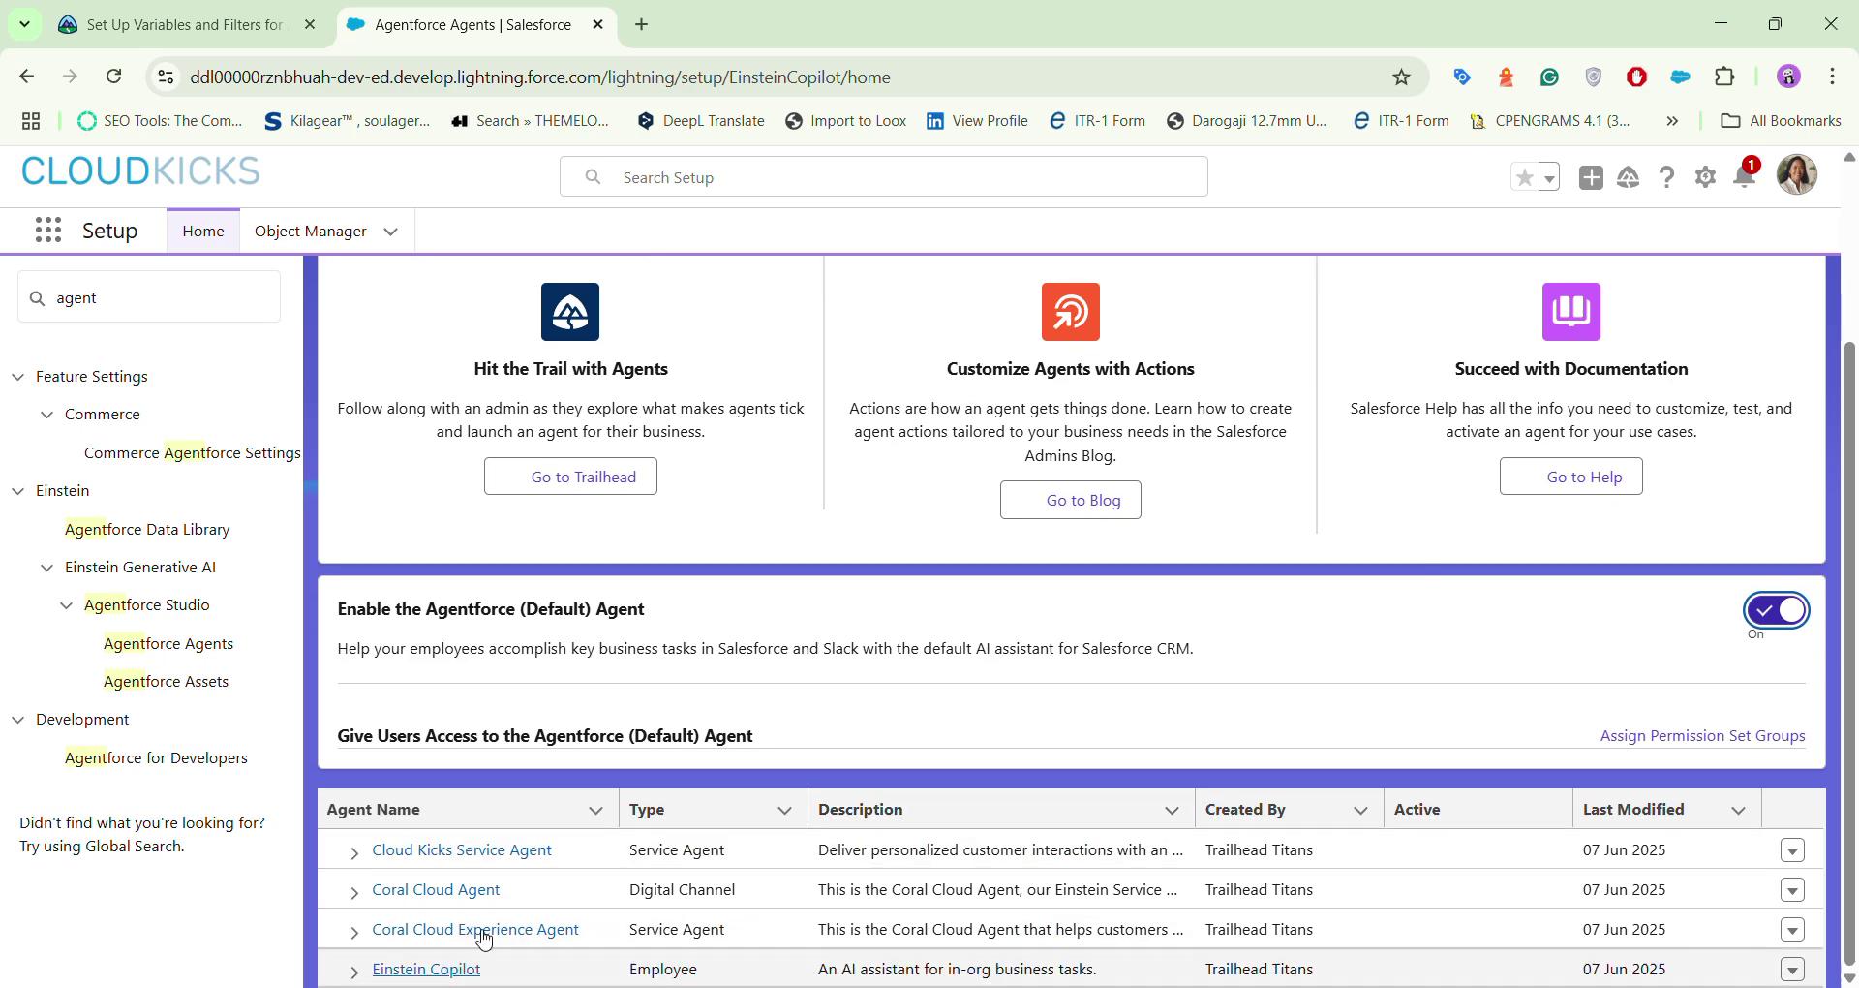
scroll(300, 542, up, 2)
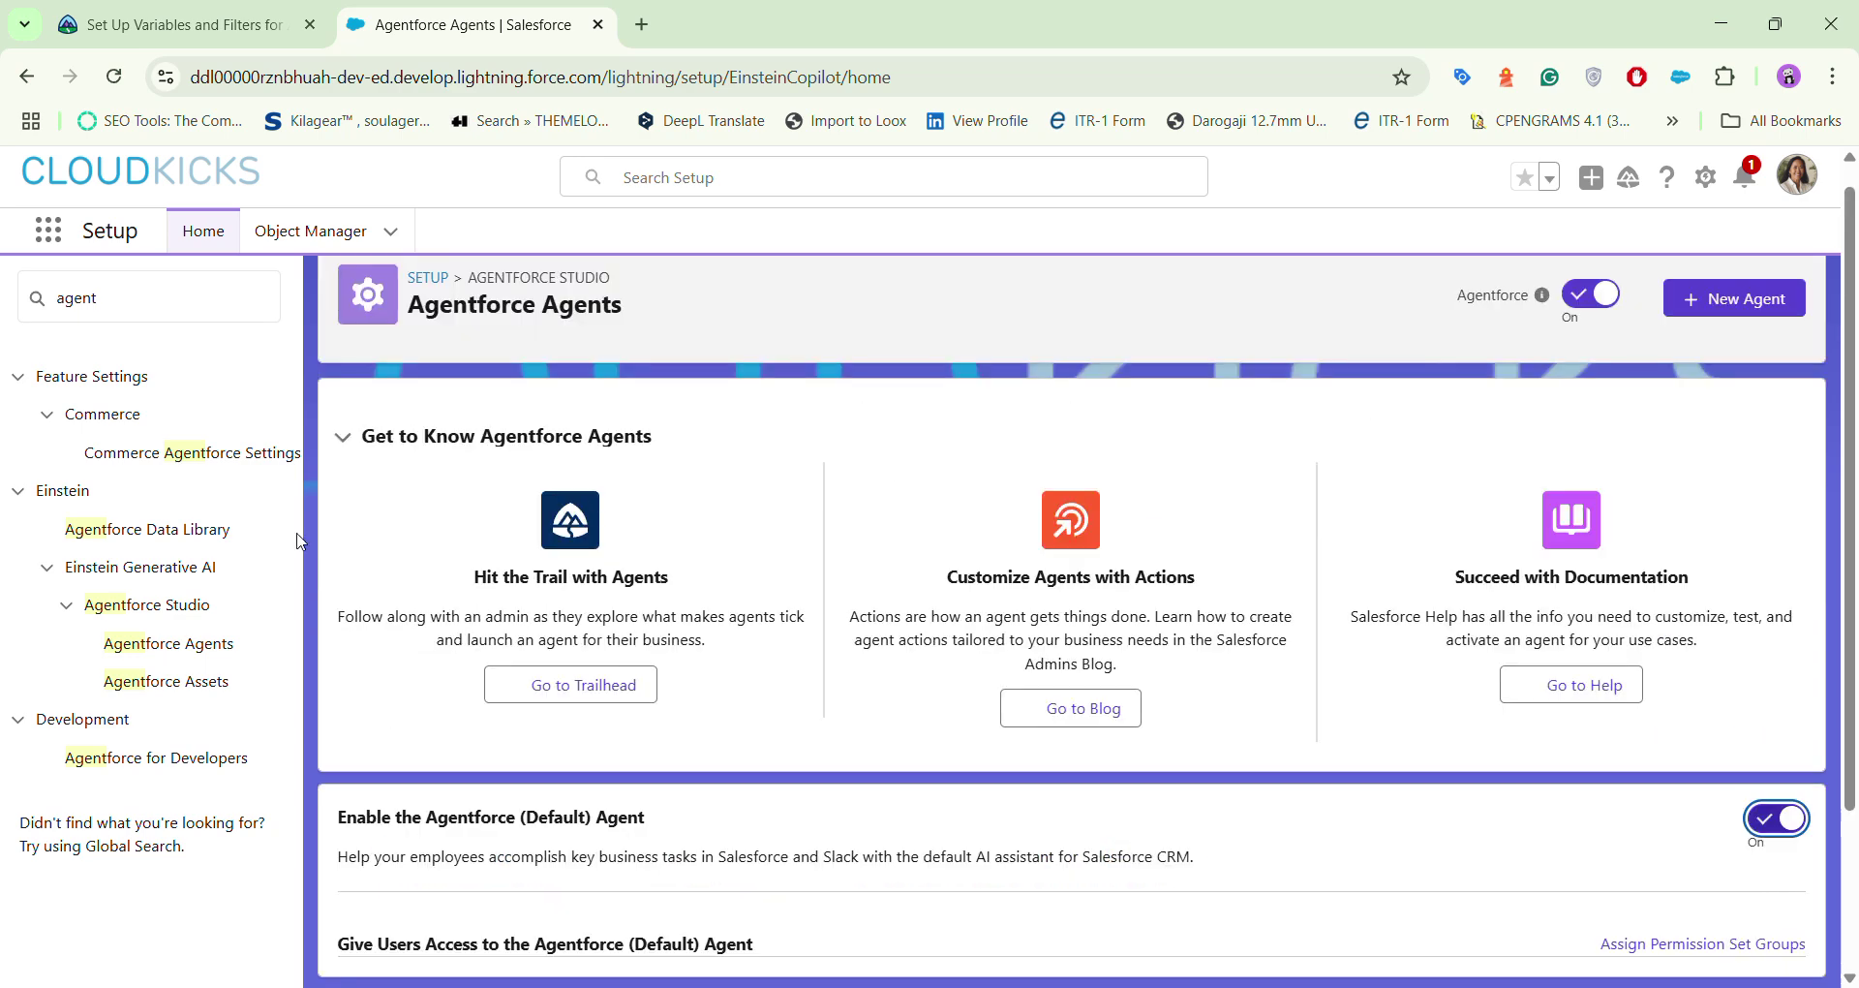
Step: Search Setup for "flows" and open the Flows page under Process Automation
double_click(188, 311)
text(f)
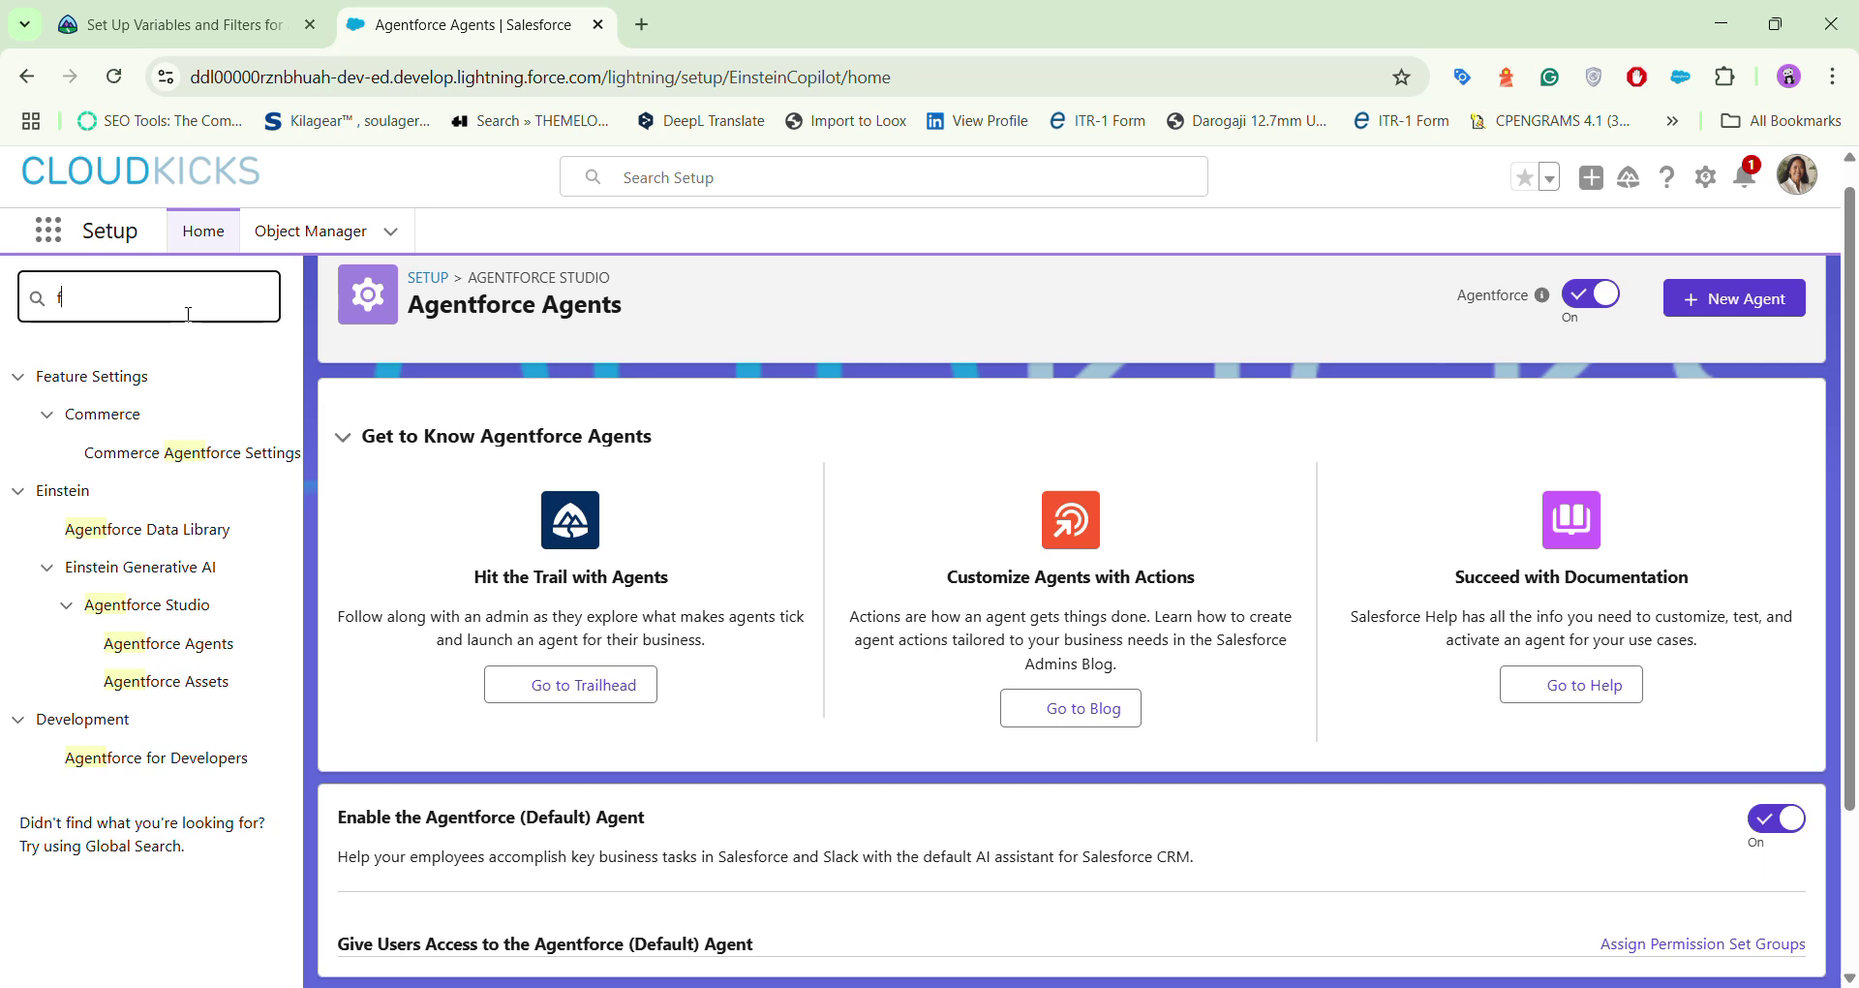
text(lows)
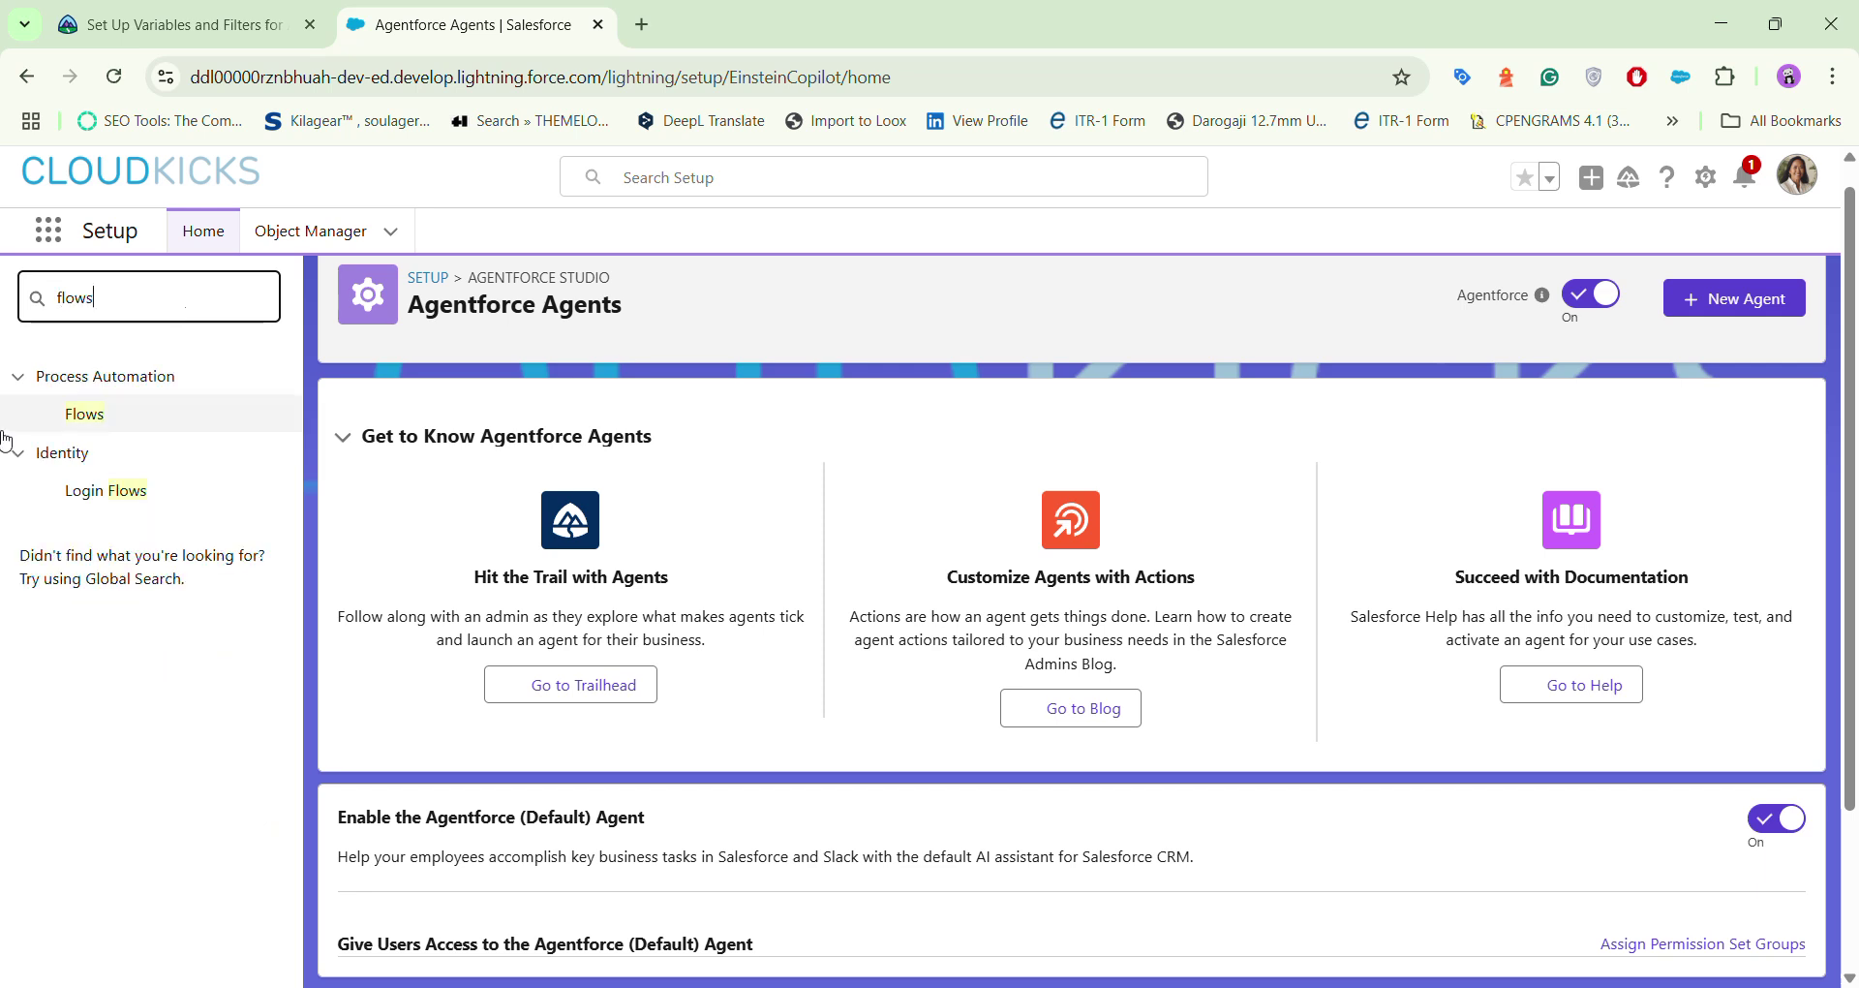
click(82, 416)
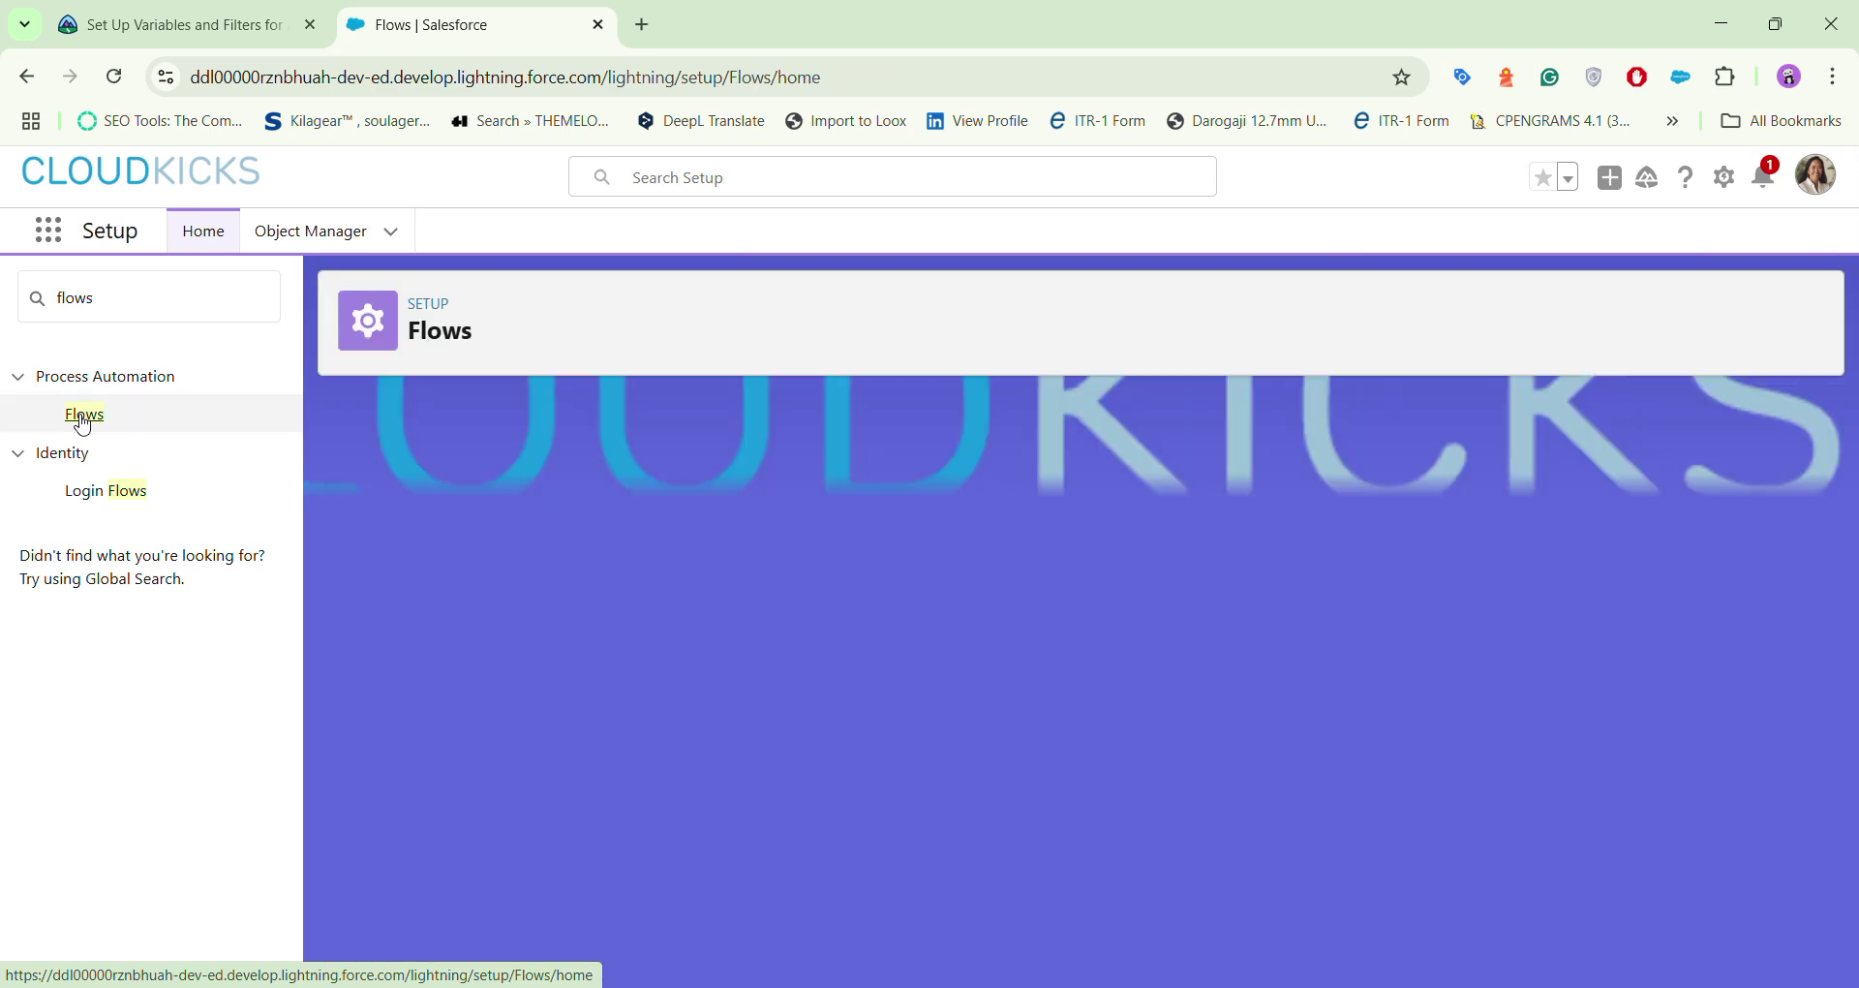
Step: Look through the All Flows list, checking flow labels, active status and package state for the flows that need activating
scroll(821, 520, down, 3)
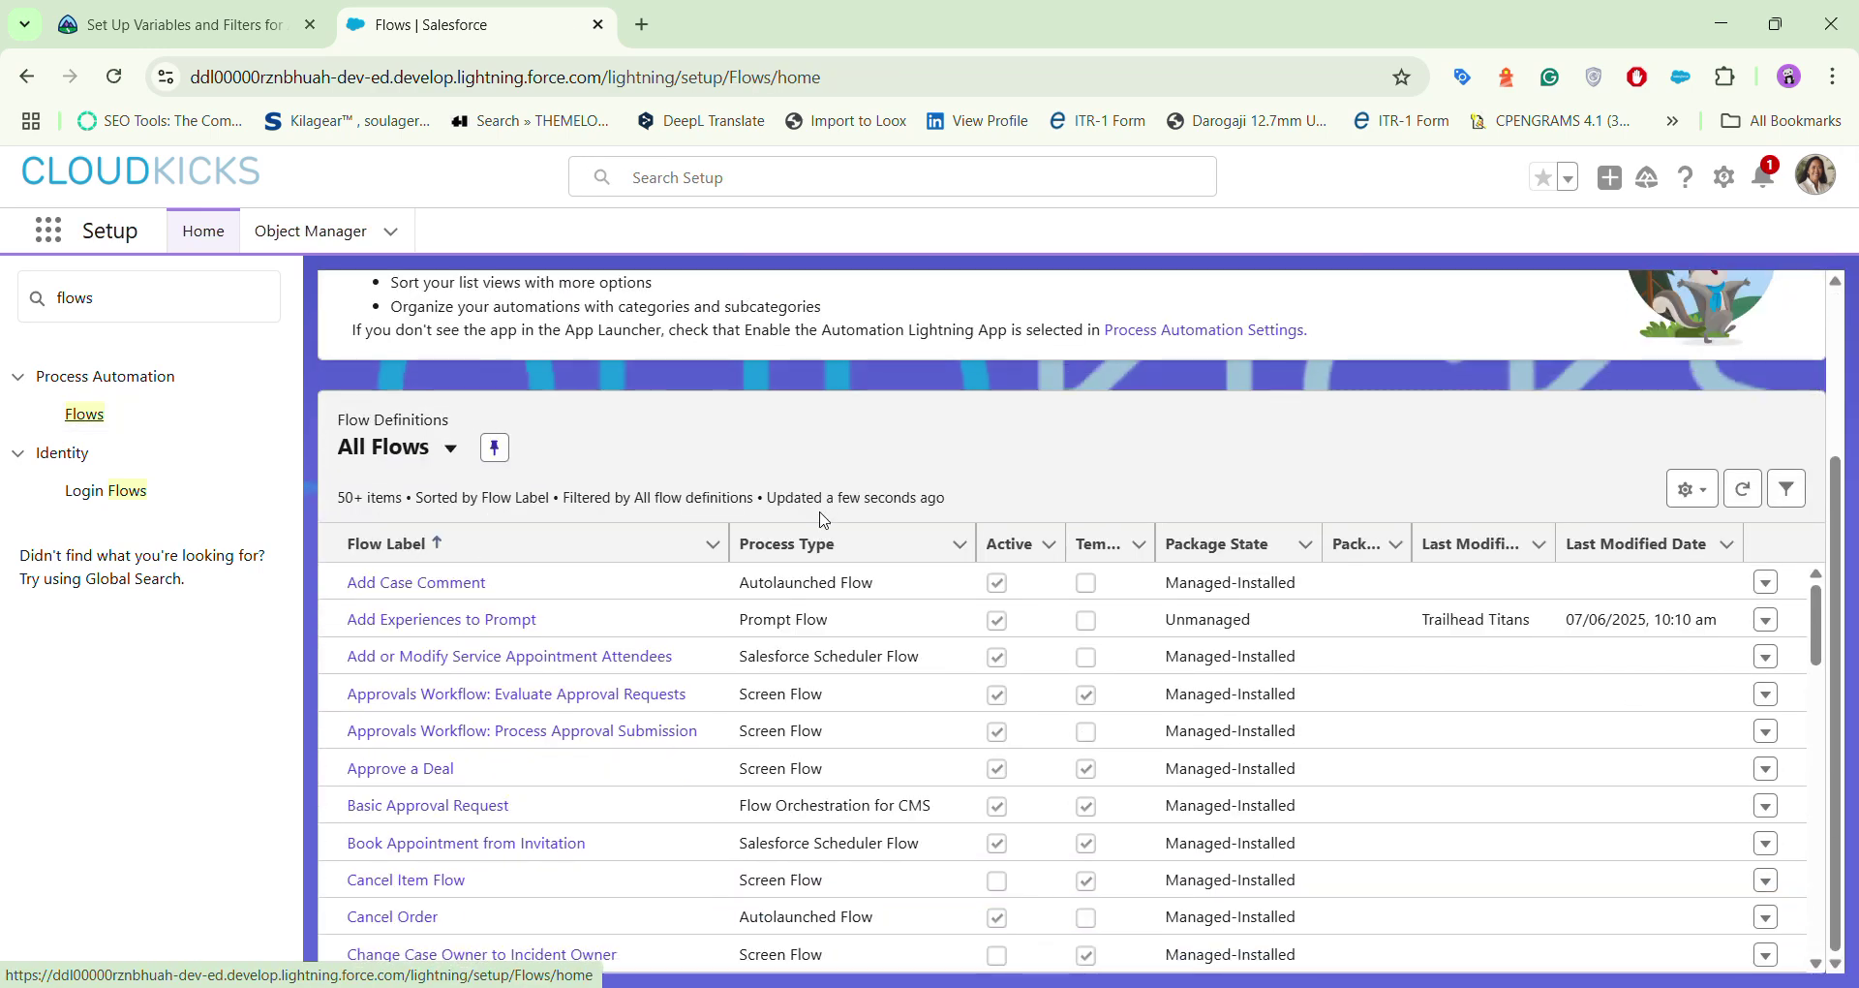
scroll(809, 593, down, 10)
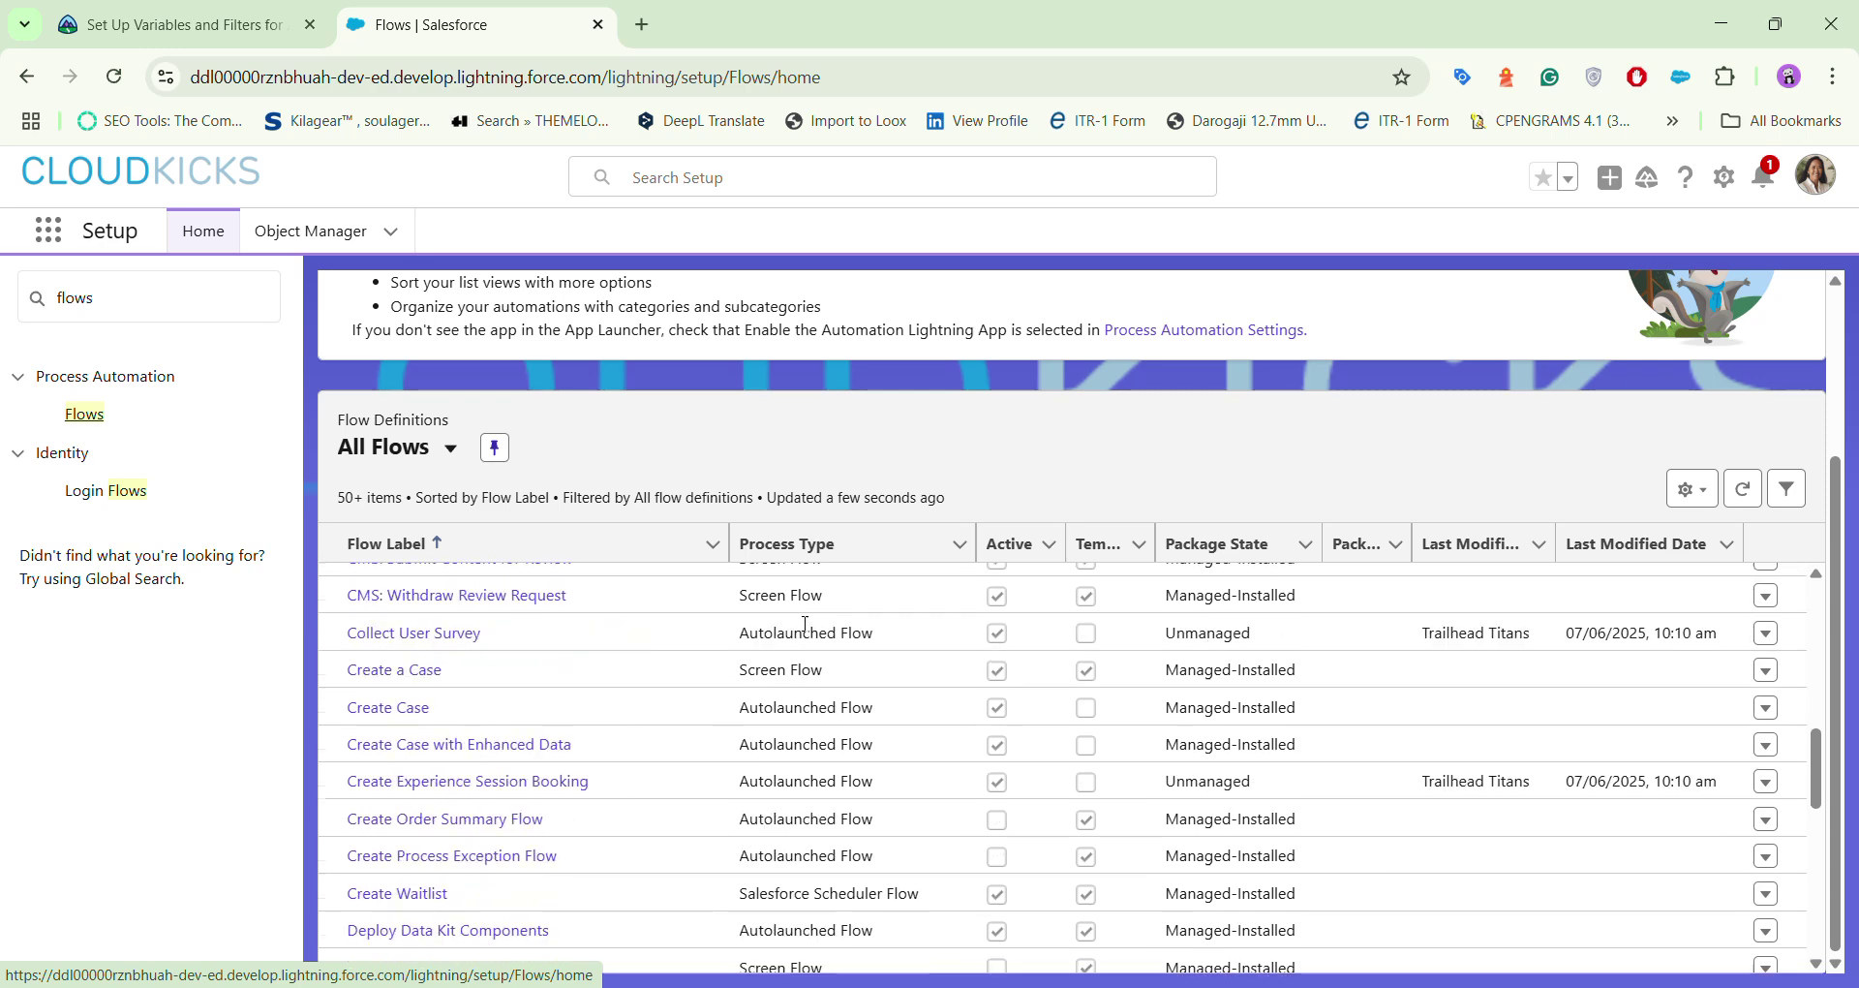
scroll(809, 593, down, 4)
scroll(806, 586, down, 4)
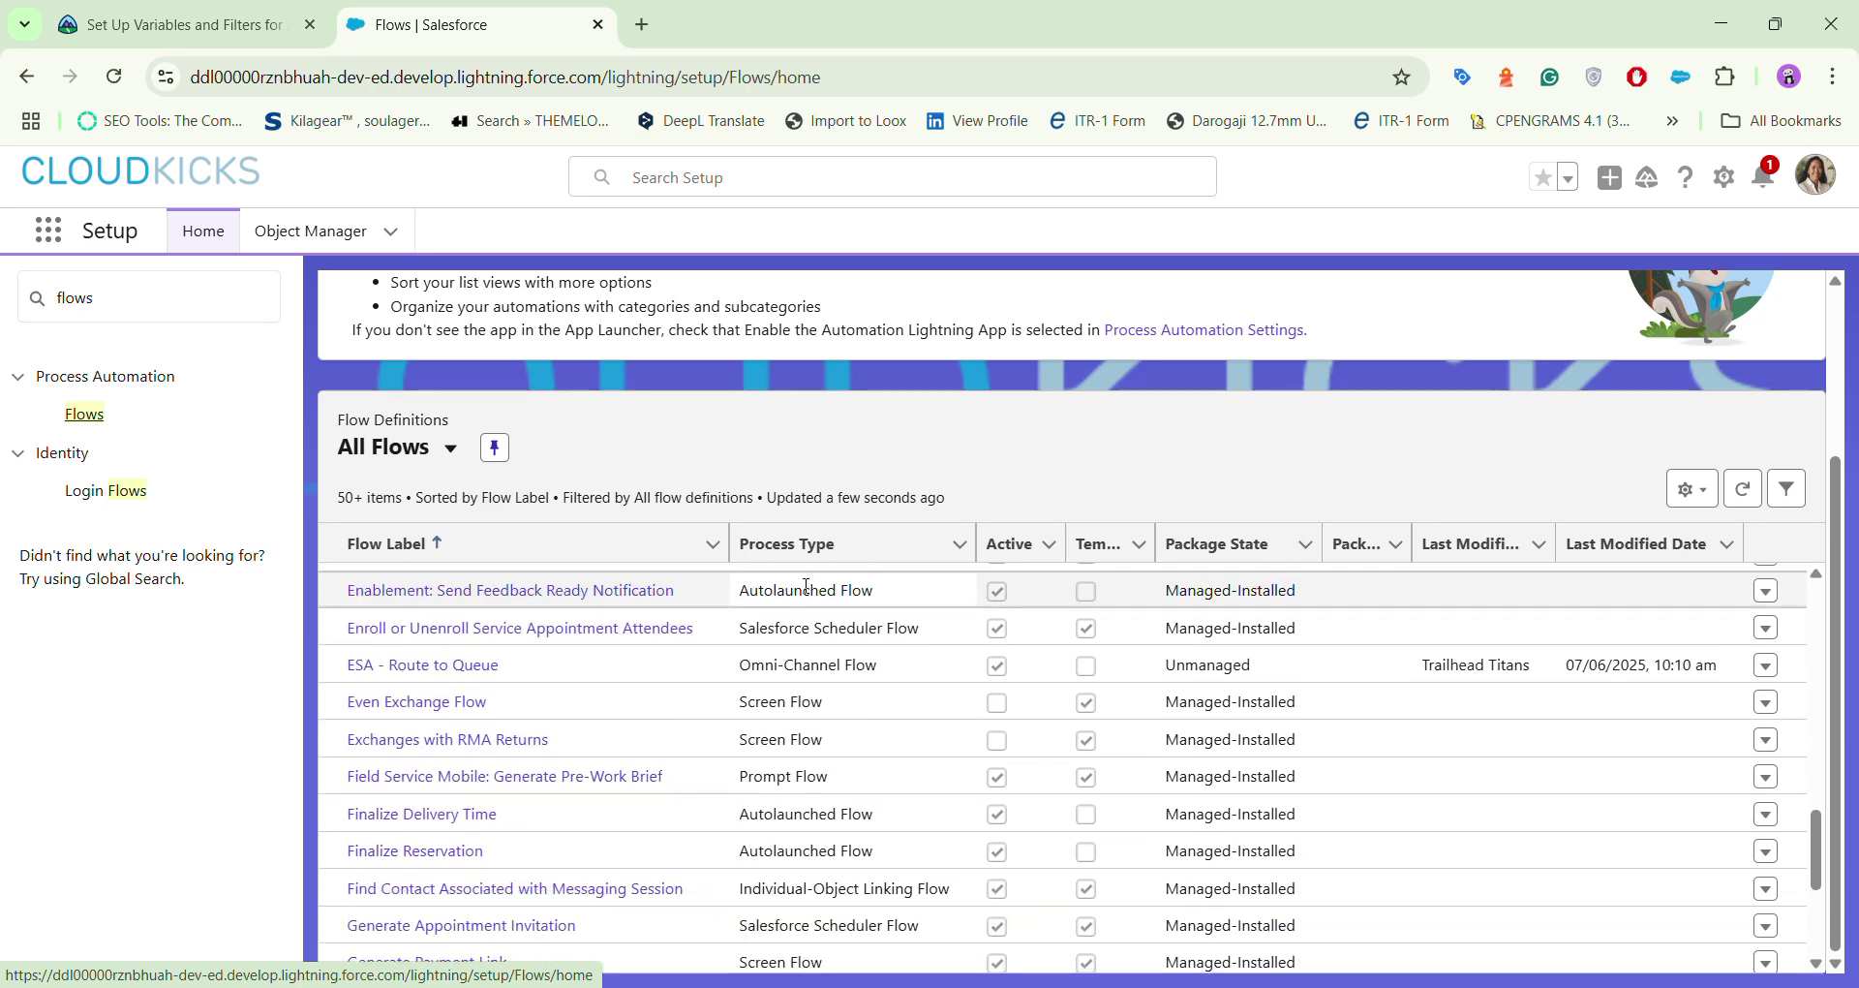
scroll(805, 585, down, 12)
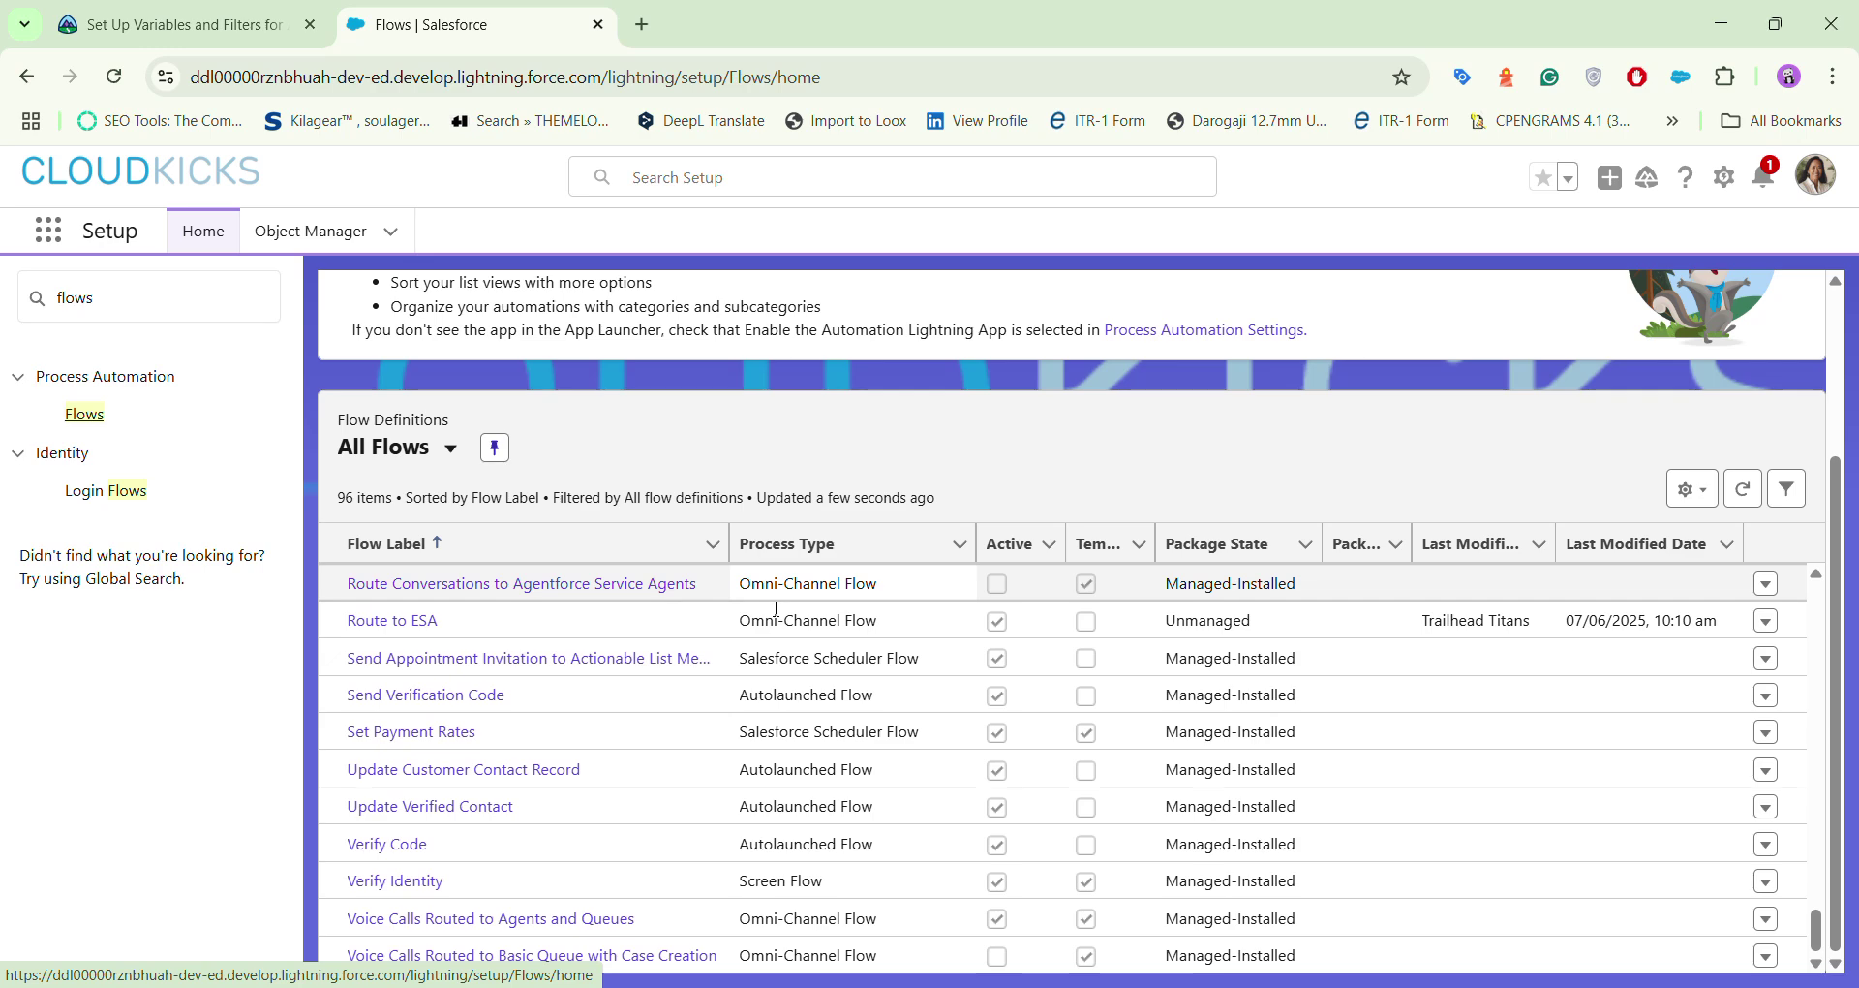
scroll(542, 823, up, 8)
scroll(547, 828, up, 5)
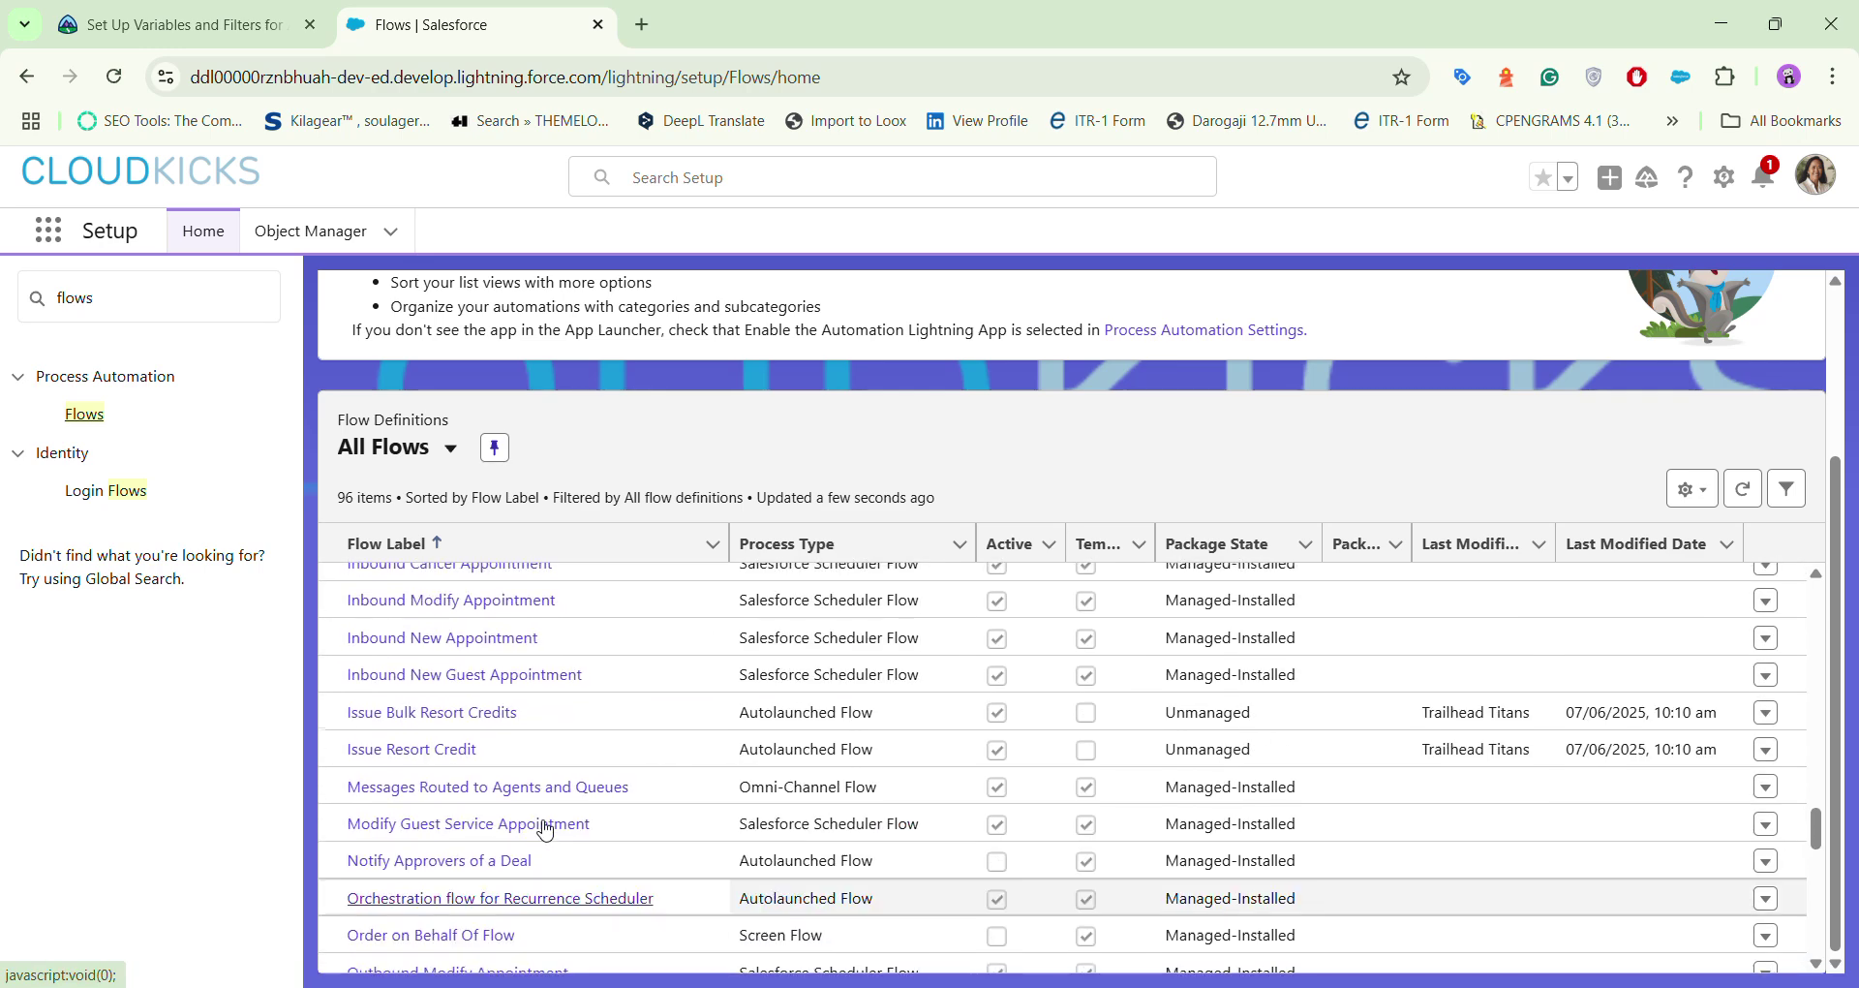
scroll(545, 830, up, 3)
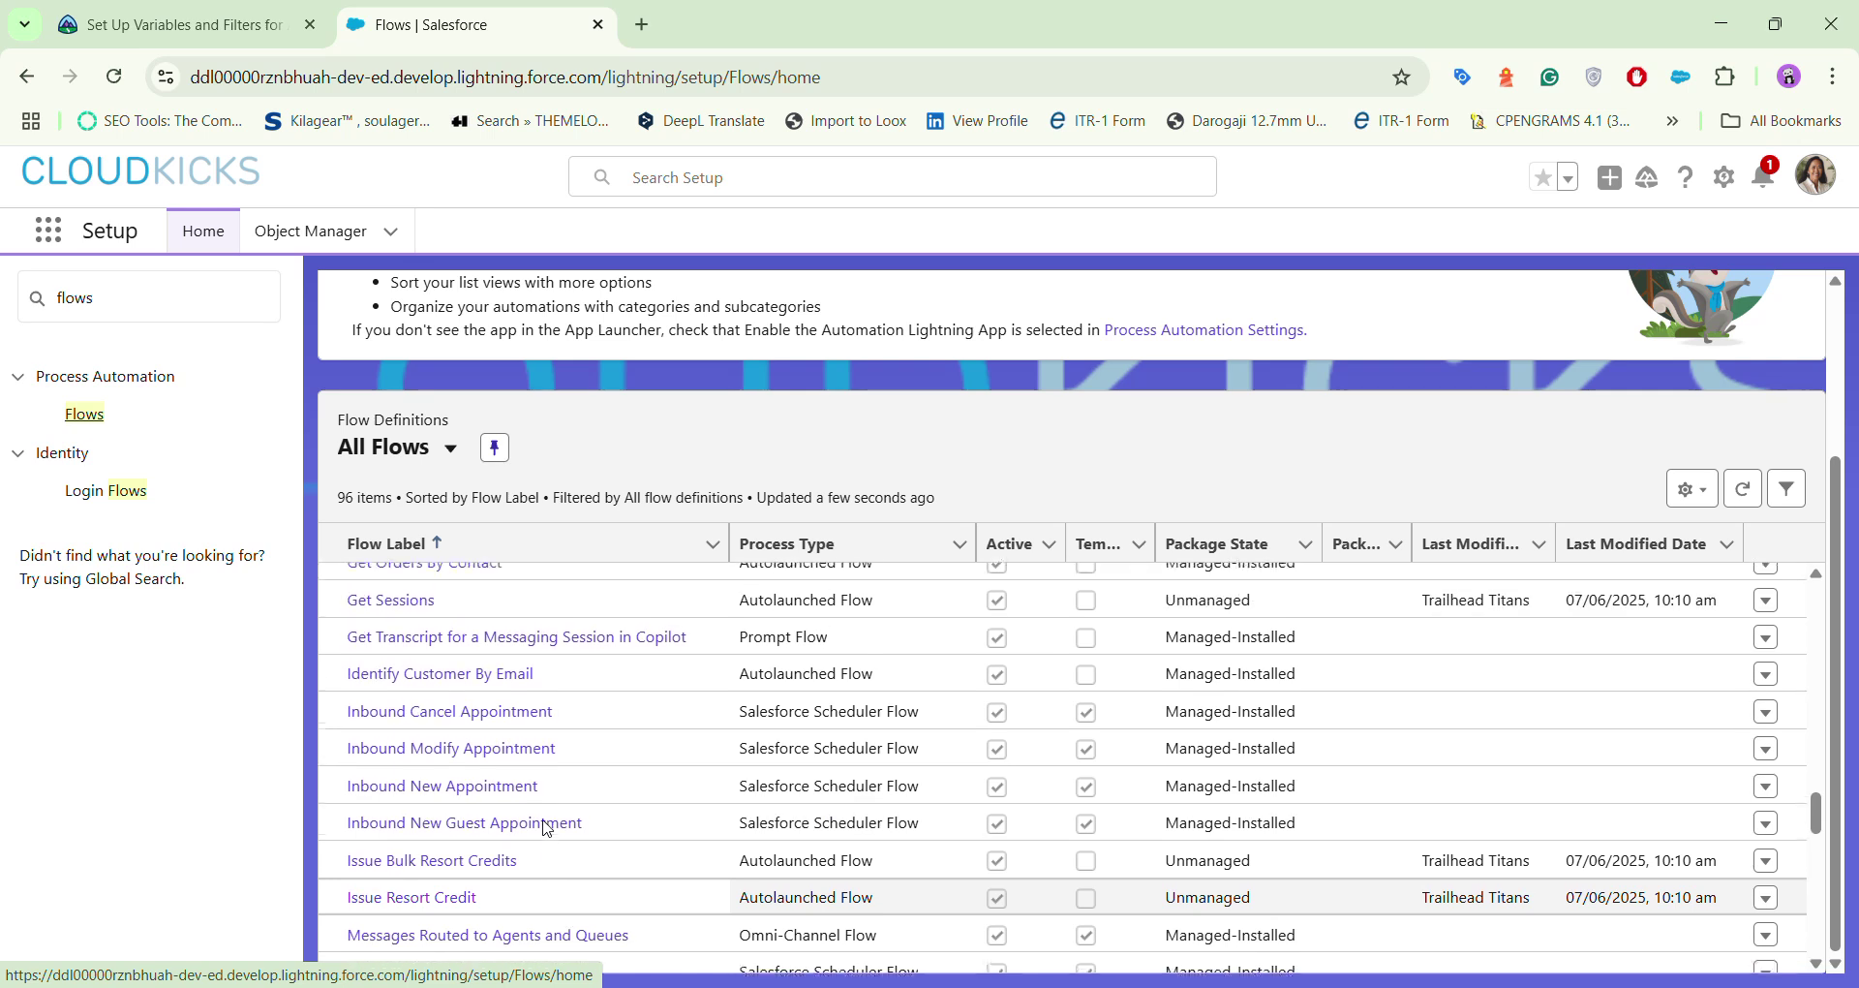
scroll(545, 828, up, 2)
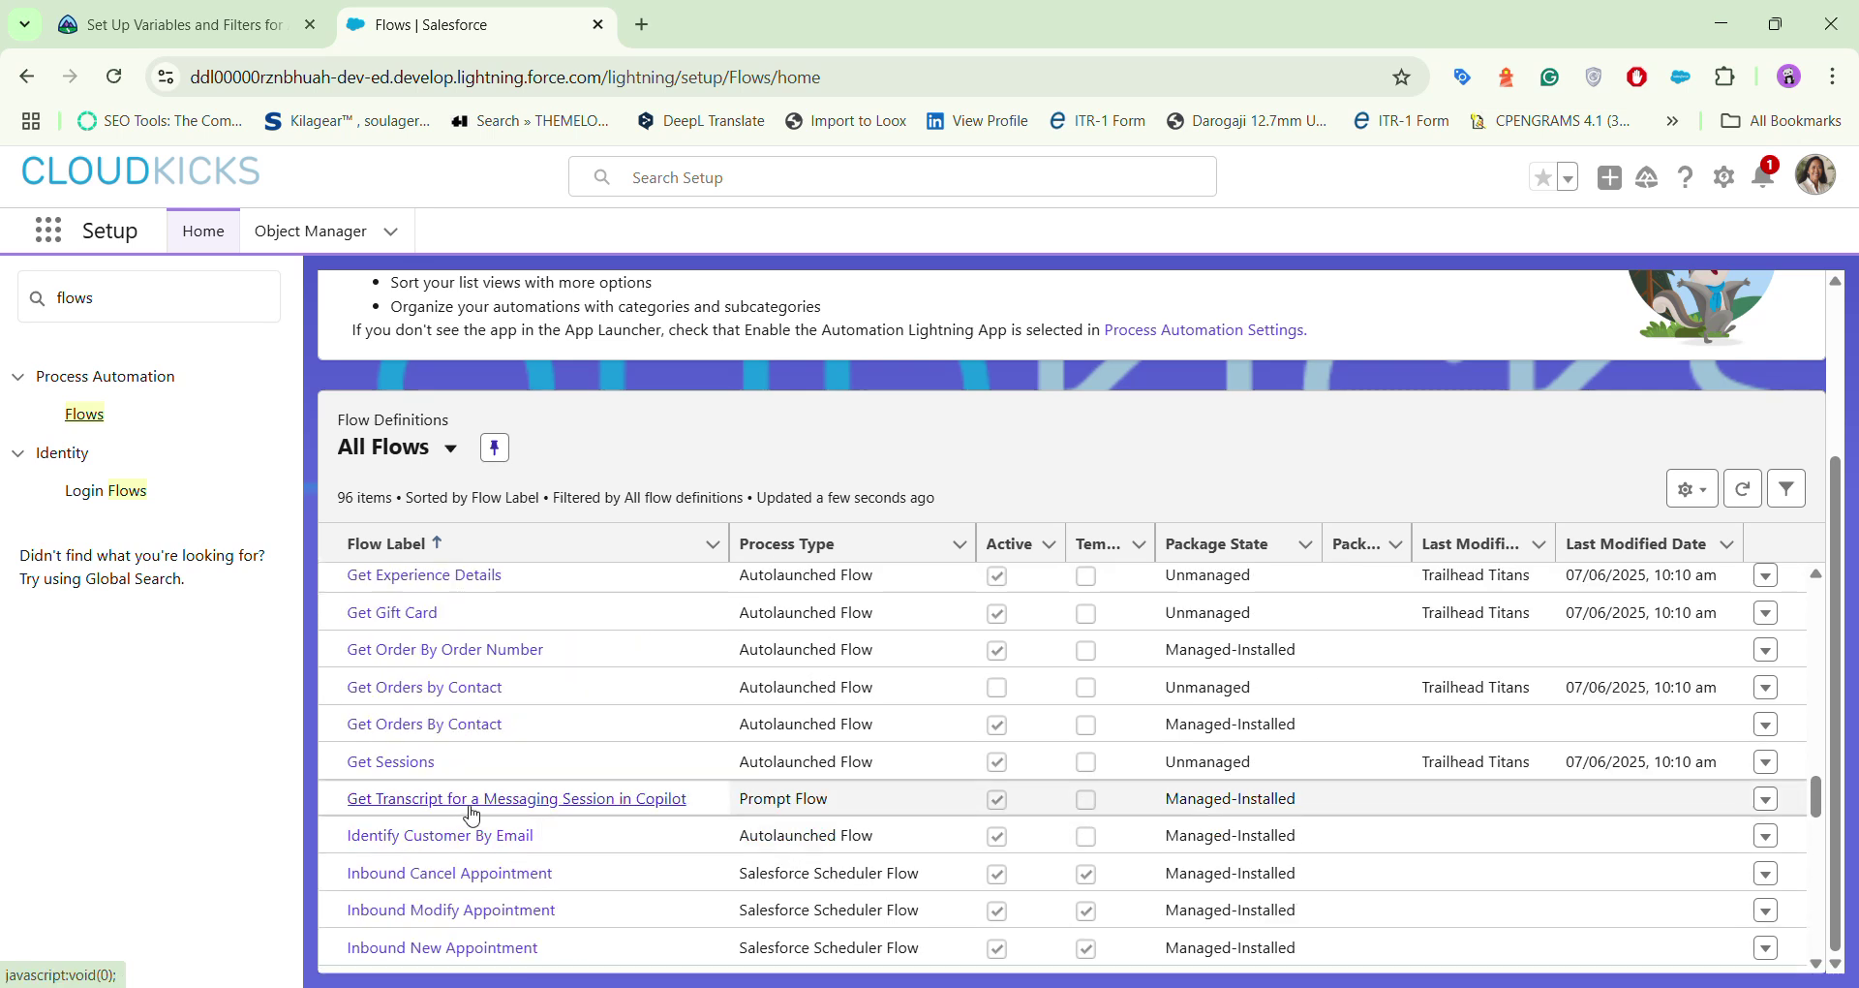
scroll(513, 765, up, 5)
scroll(520, 757, up, 2)
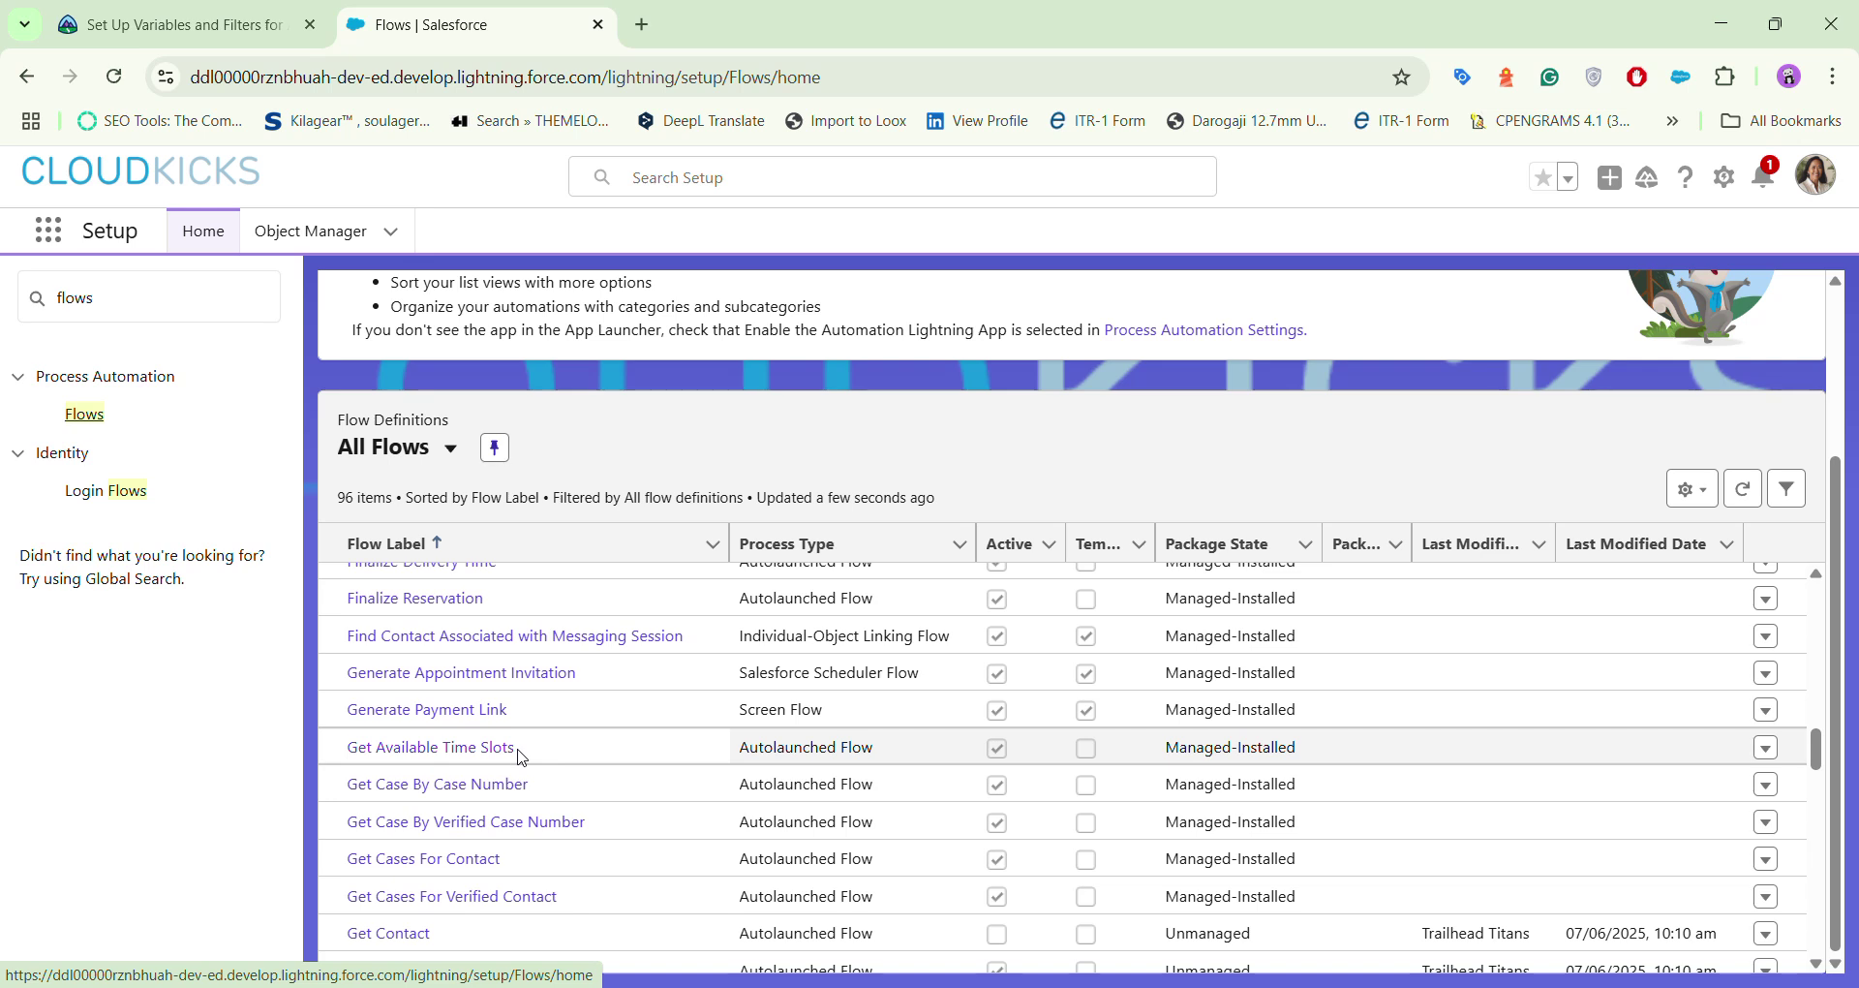
scroll(520, 757, up, 2)
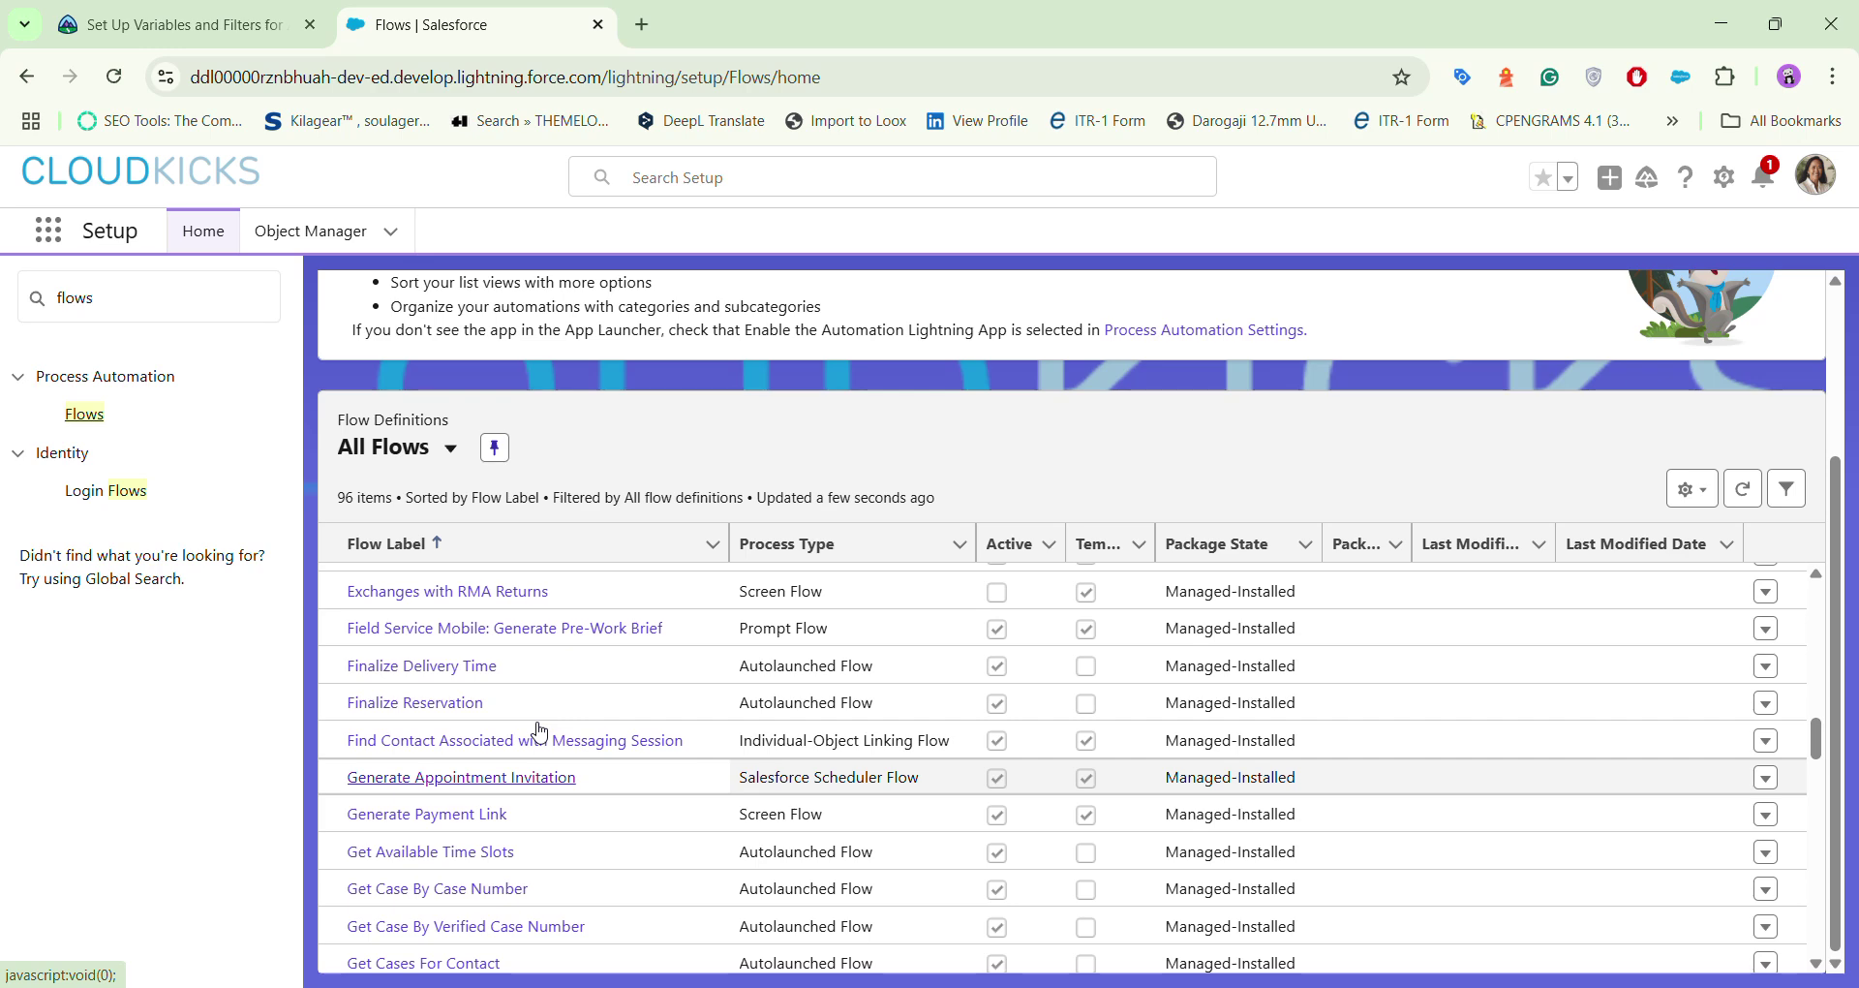
scroll(540, 731, up, 4)
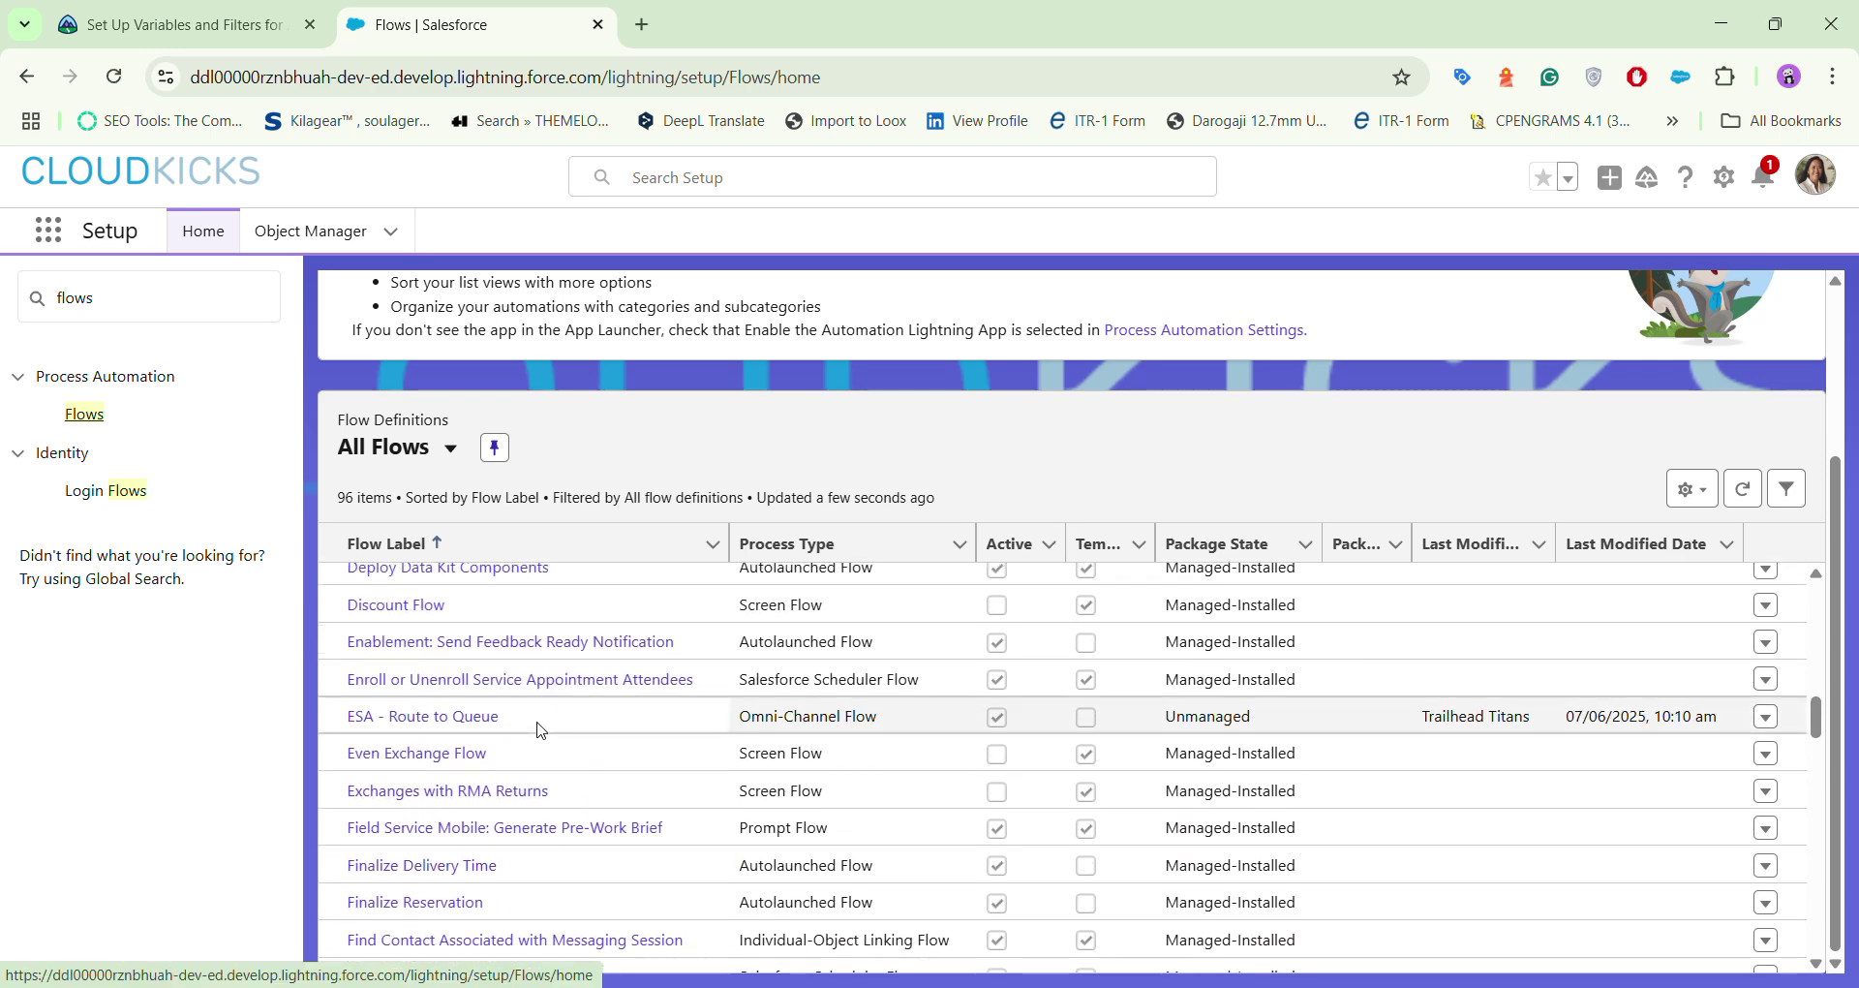
scroll(416, 831, up, 5)
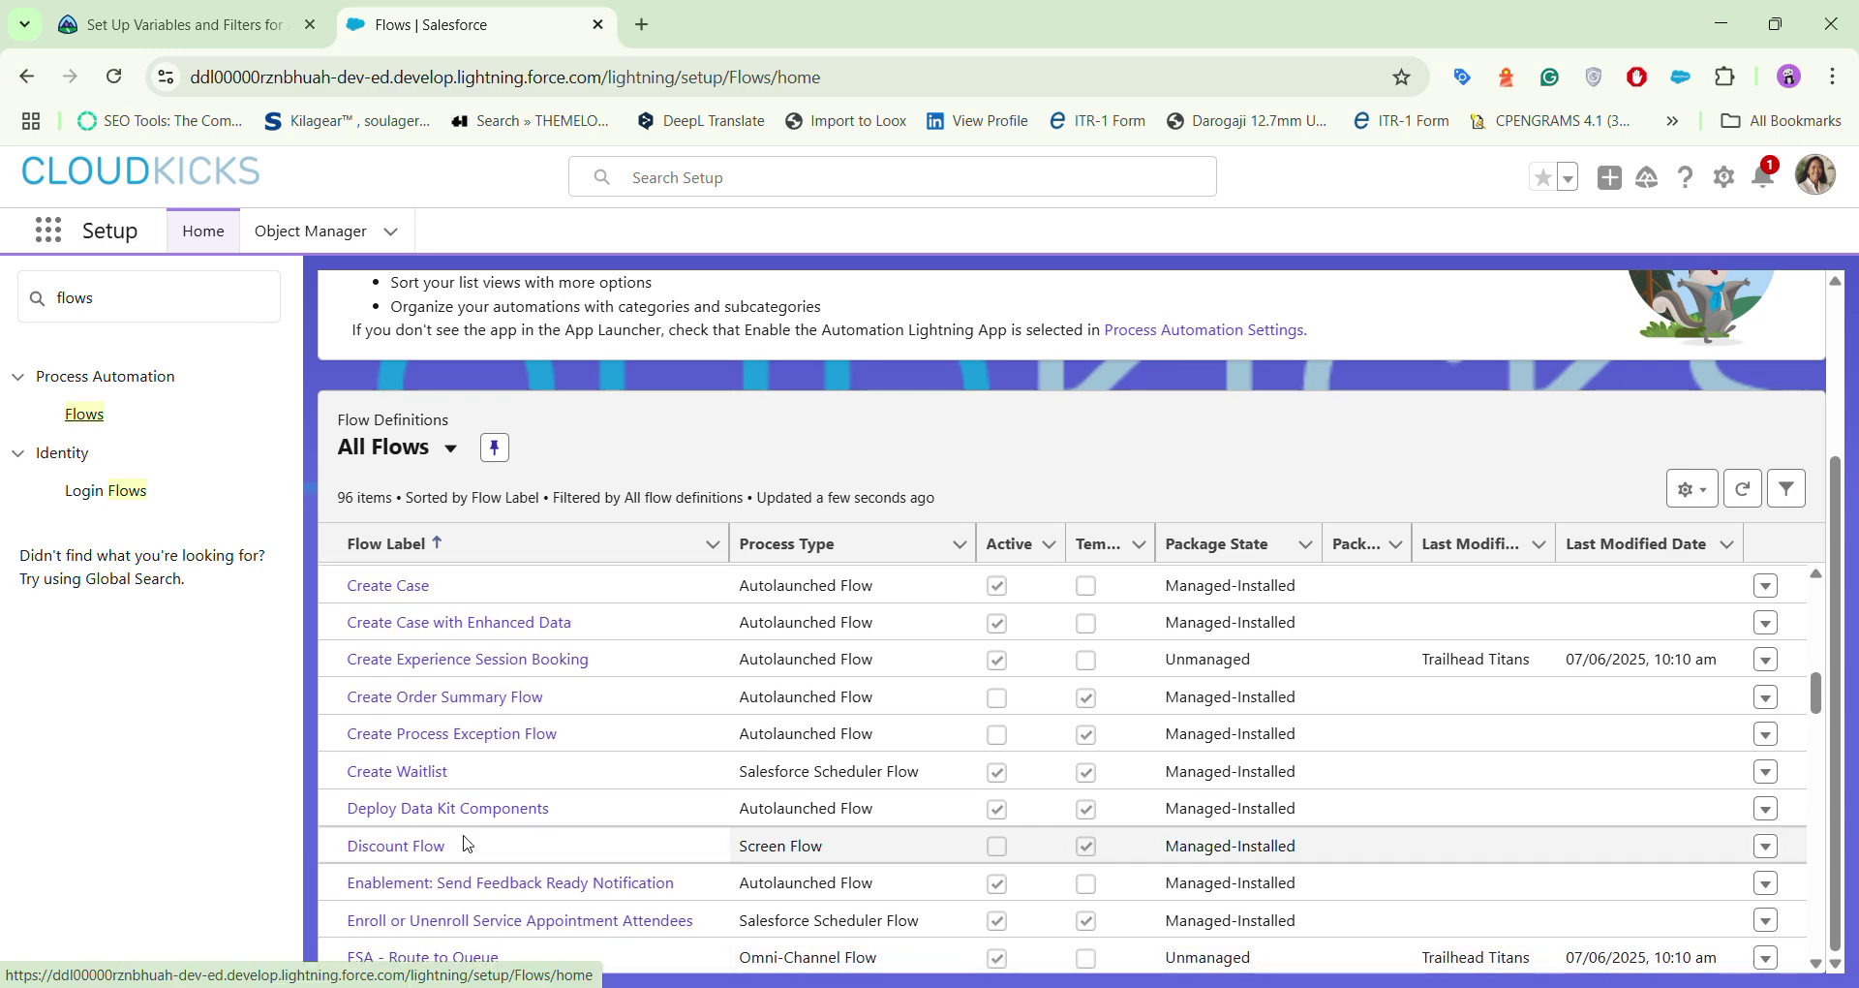
scroll(474, 833, down, 3)
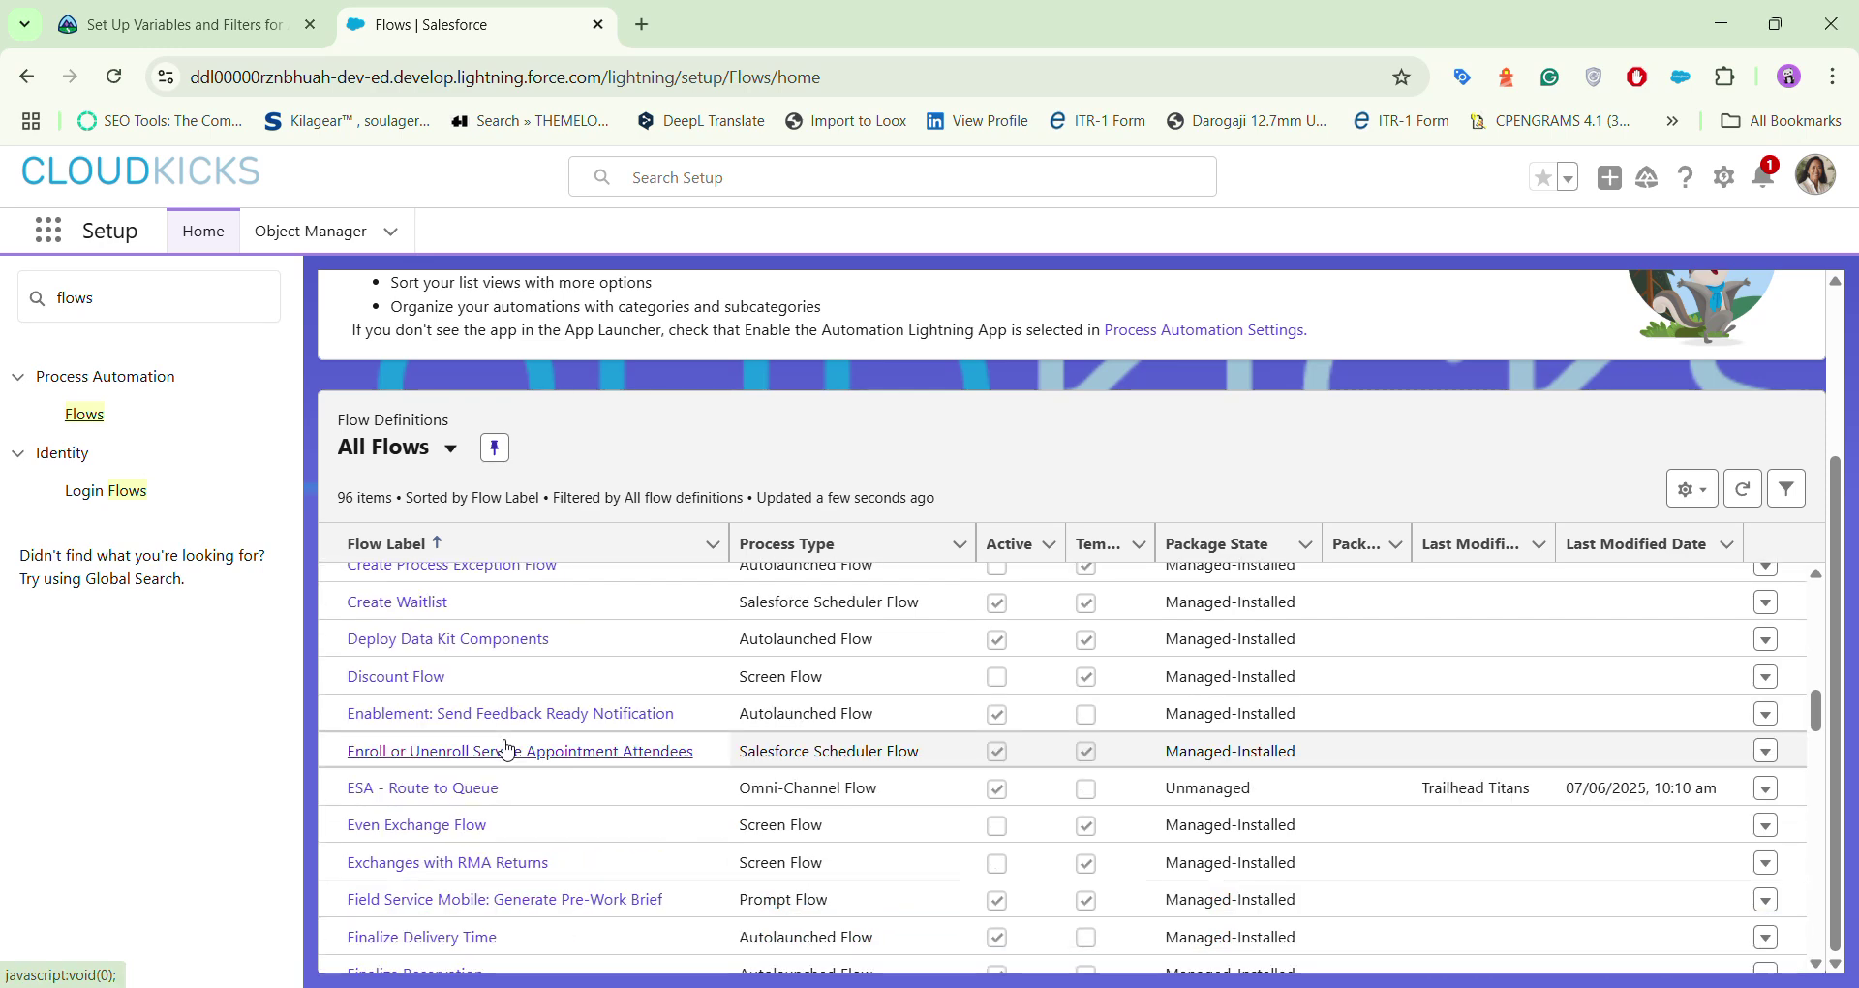
scroll(505, 747, down, 4)
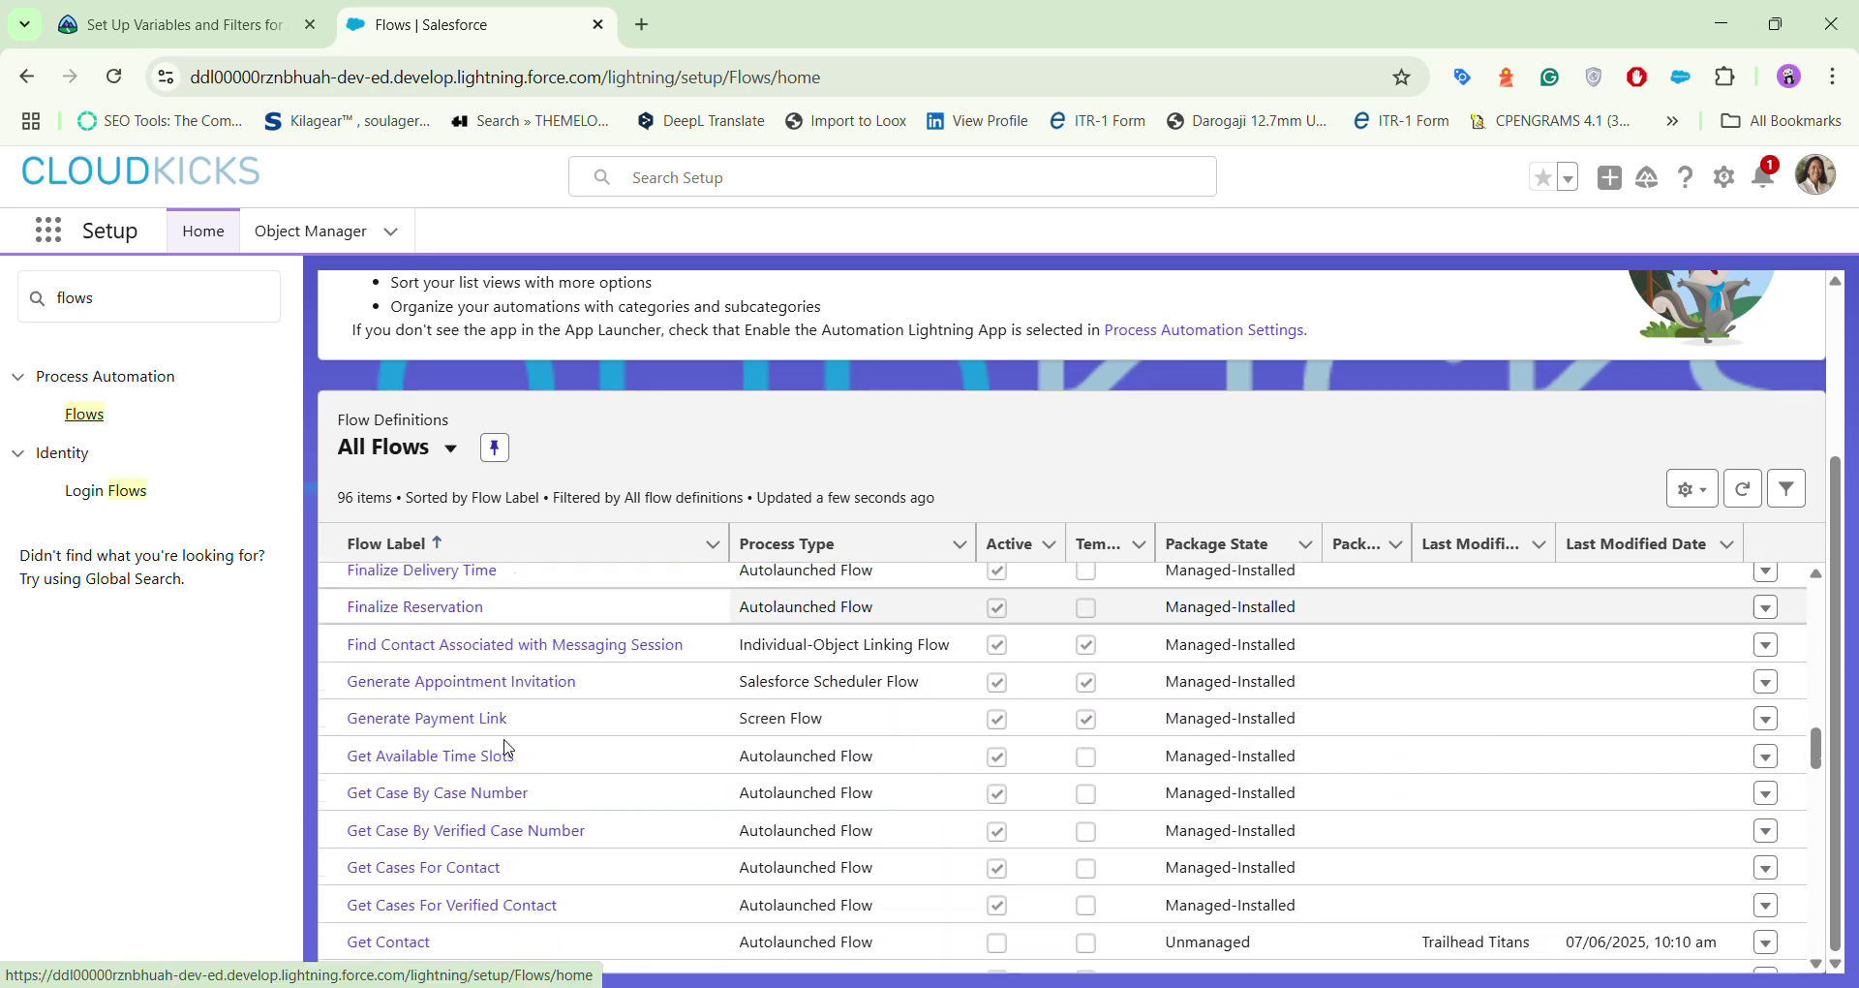
scroll(506, 747, down, 3)
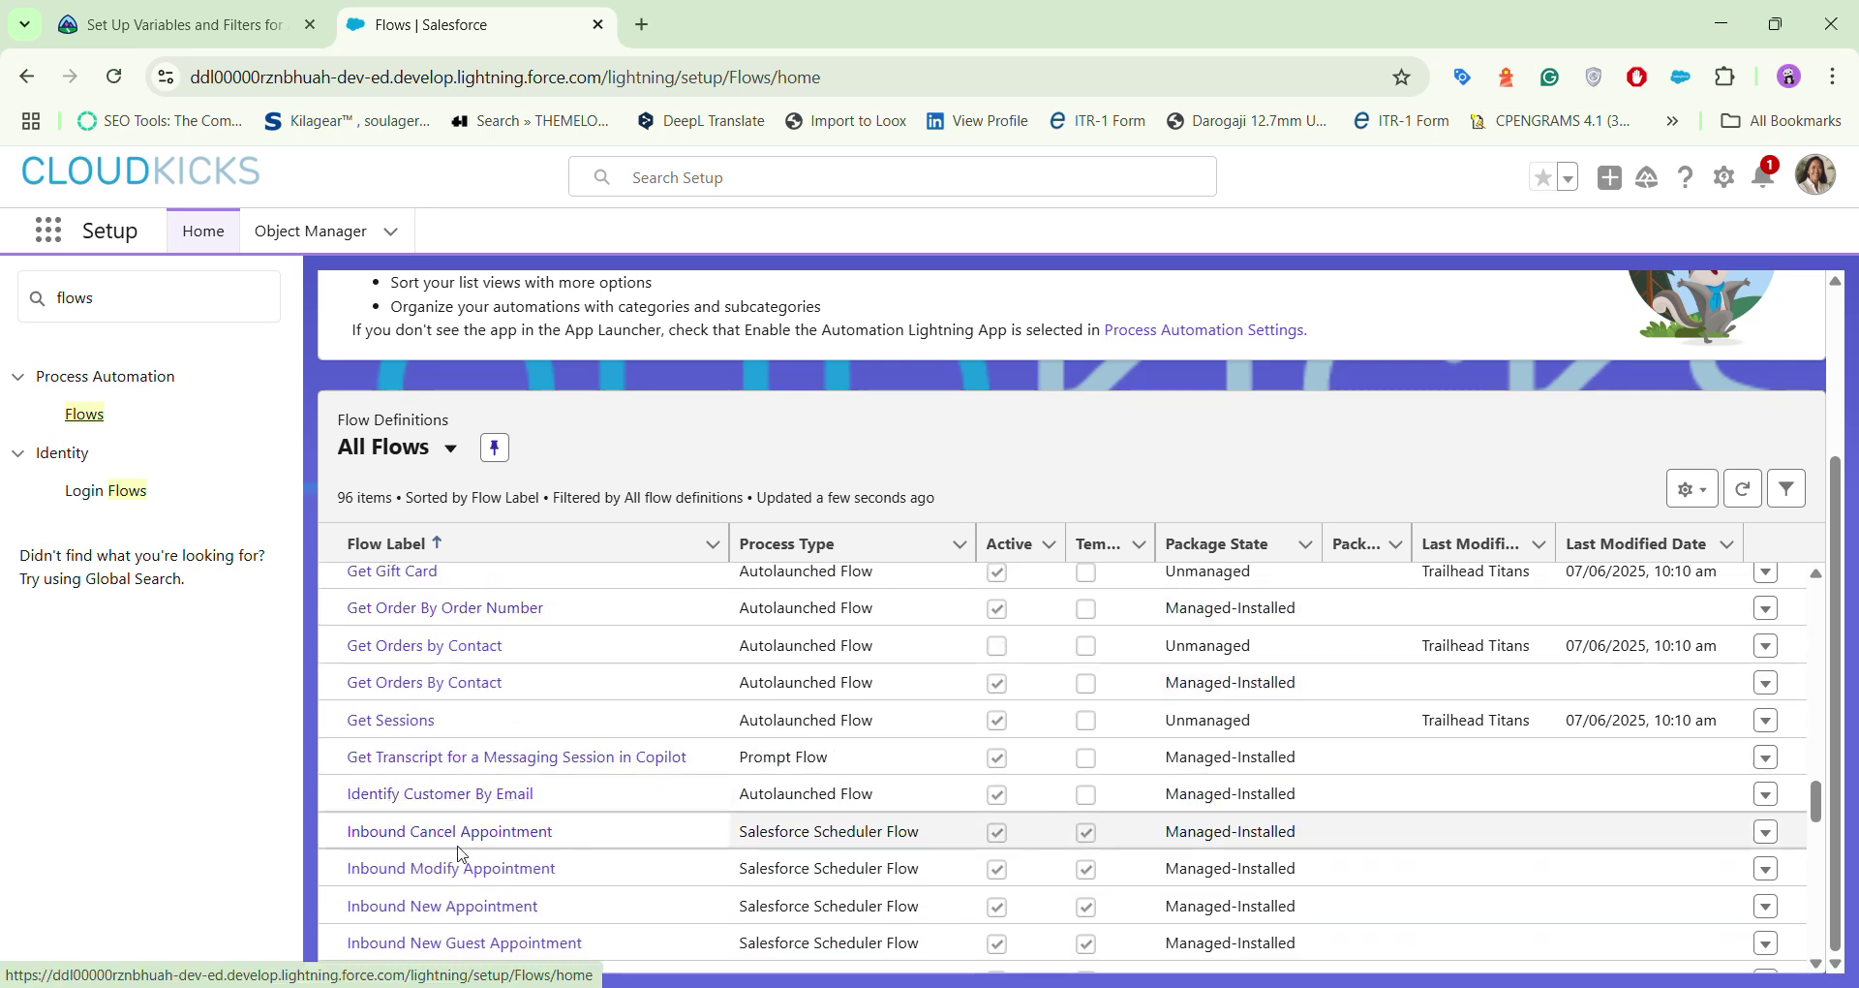
scroll(443, 893, down, 1)
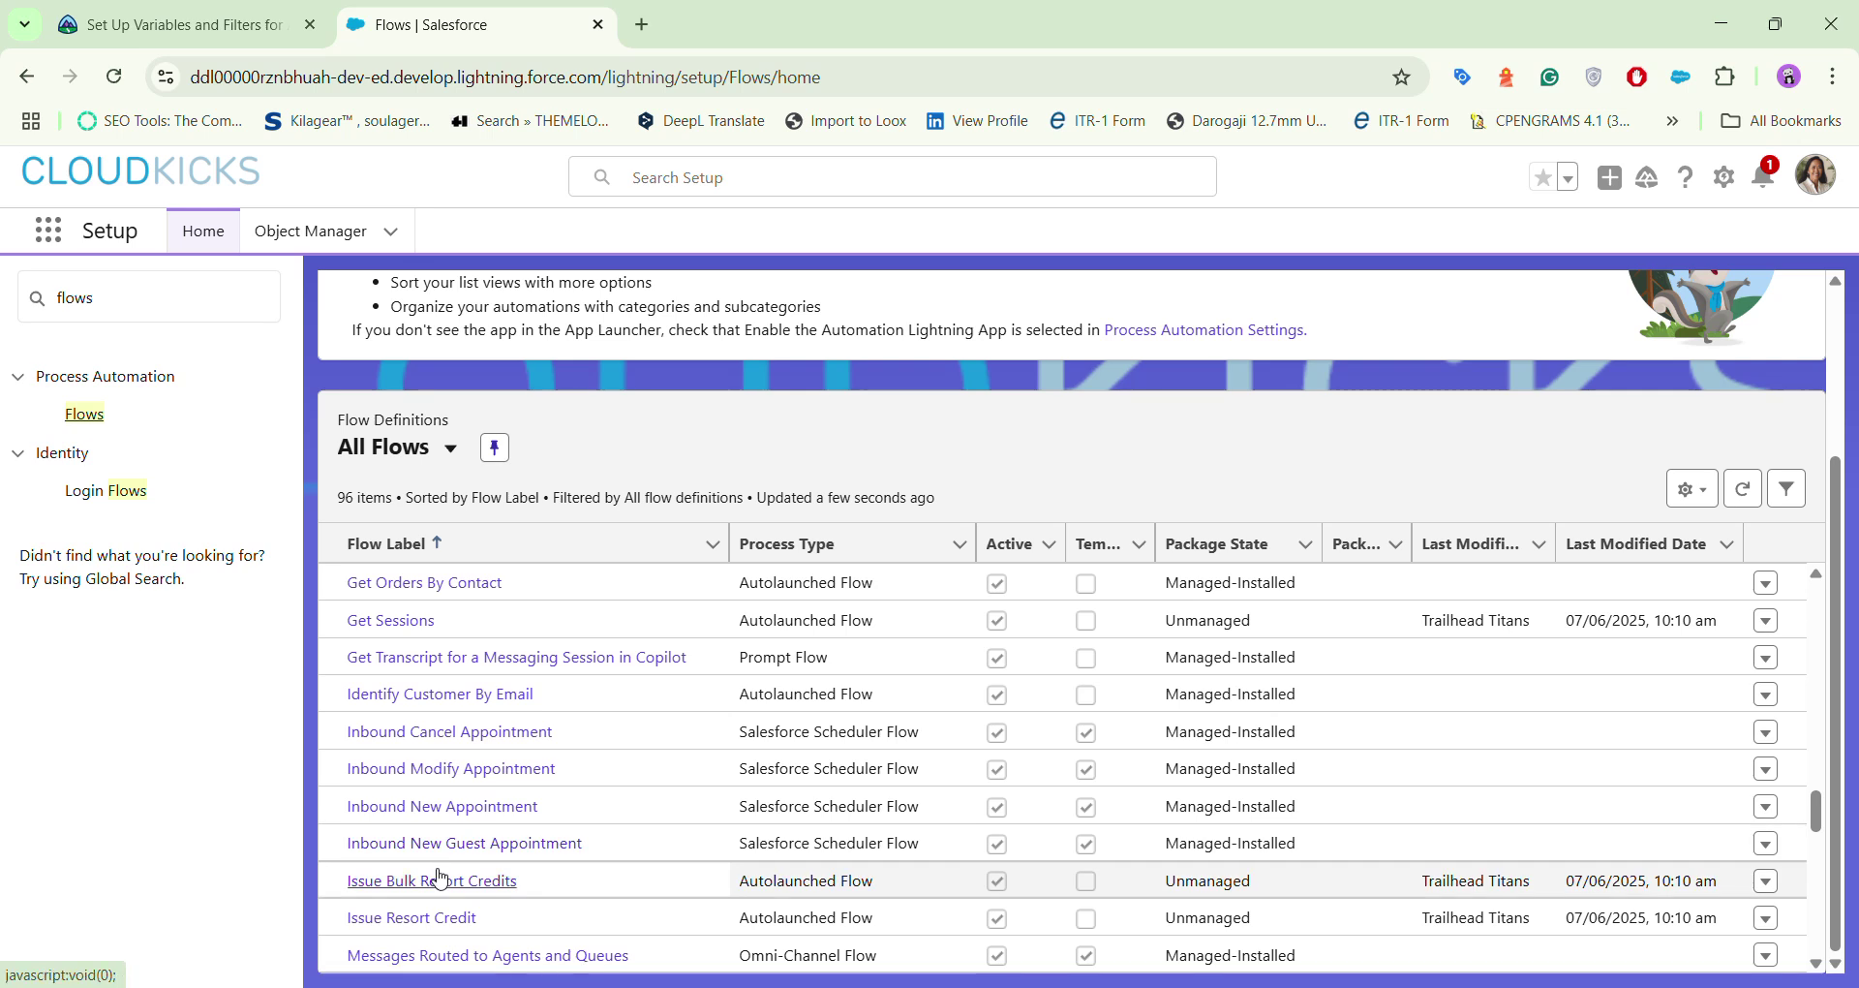
scroll(440, 862, down, 1)
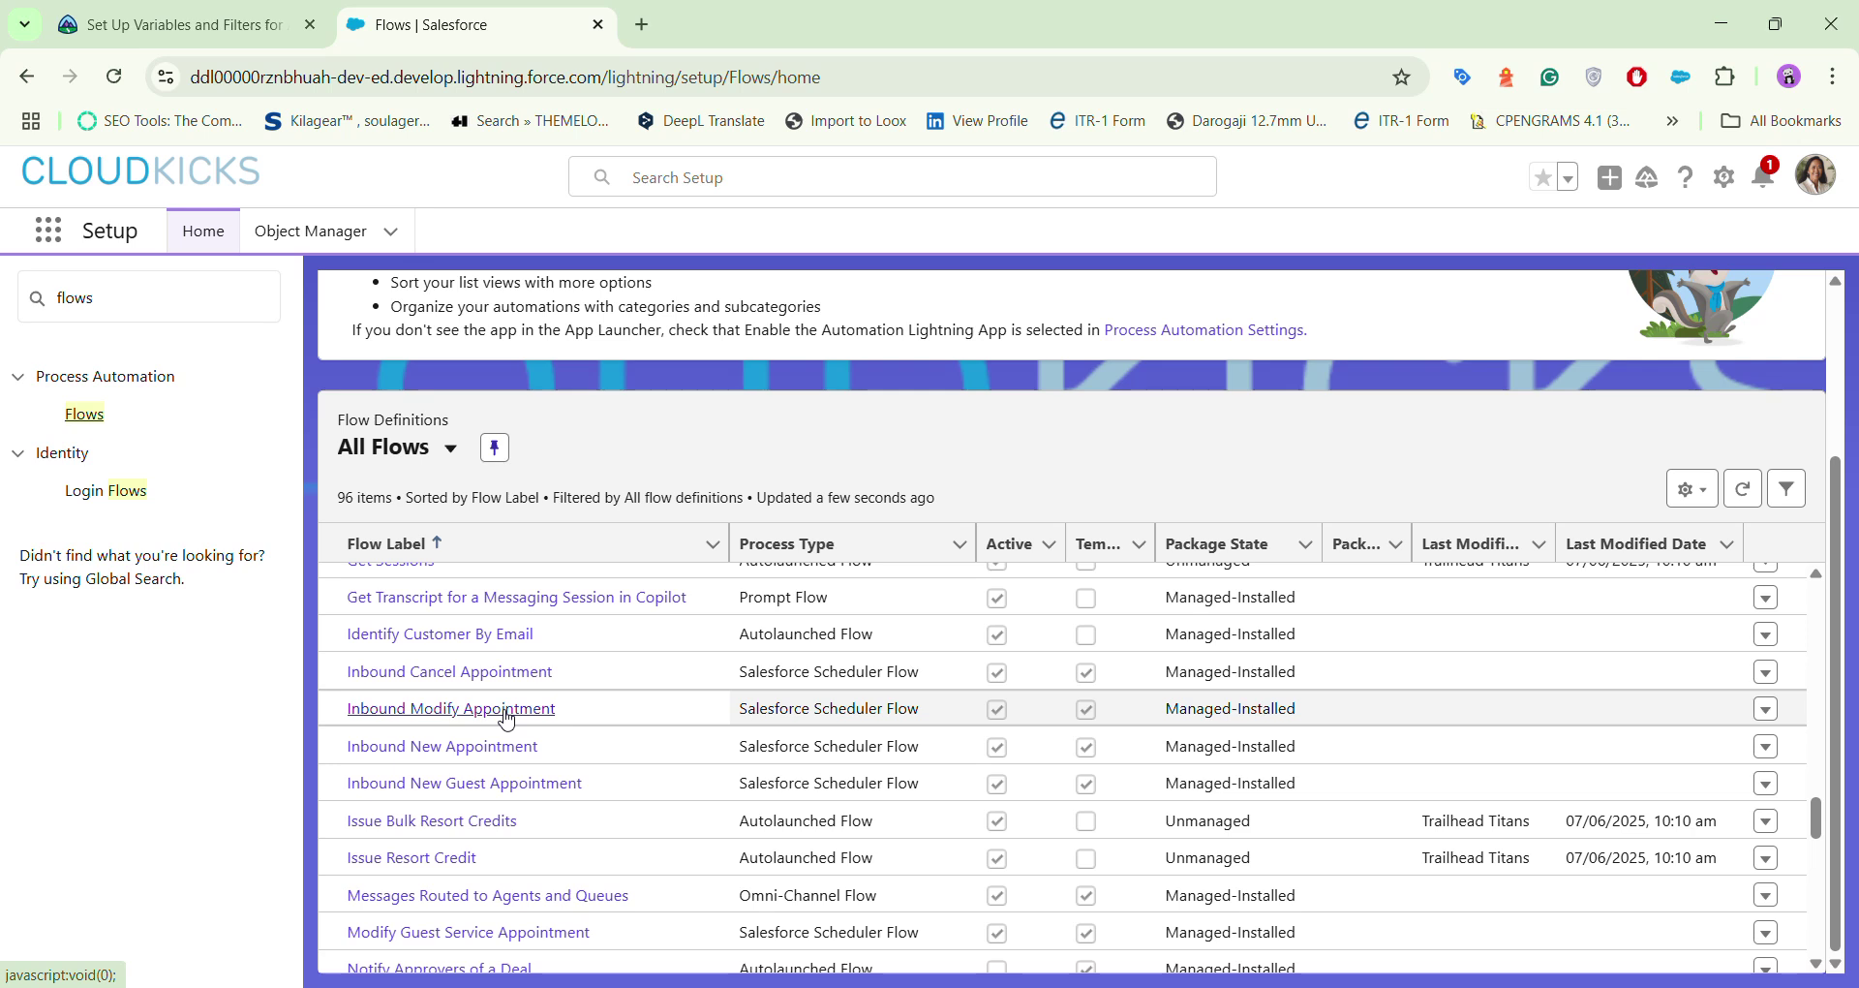
scroll(505, 718, down, 2)
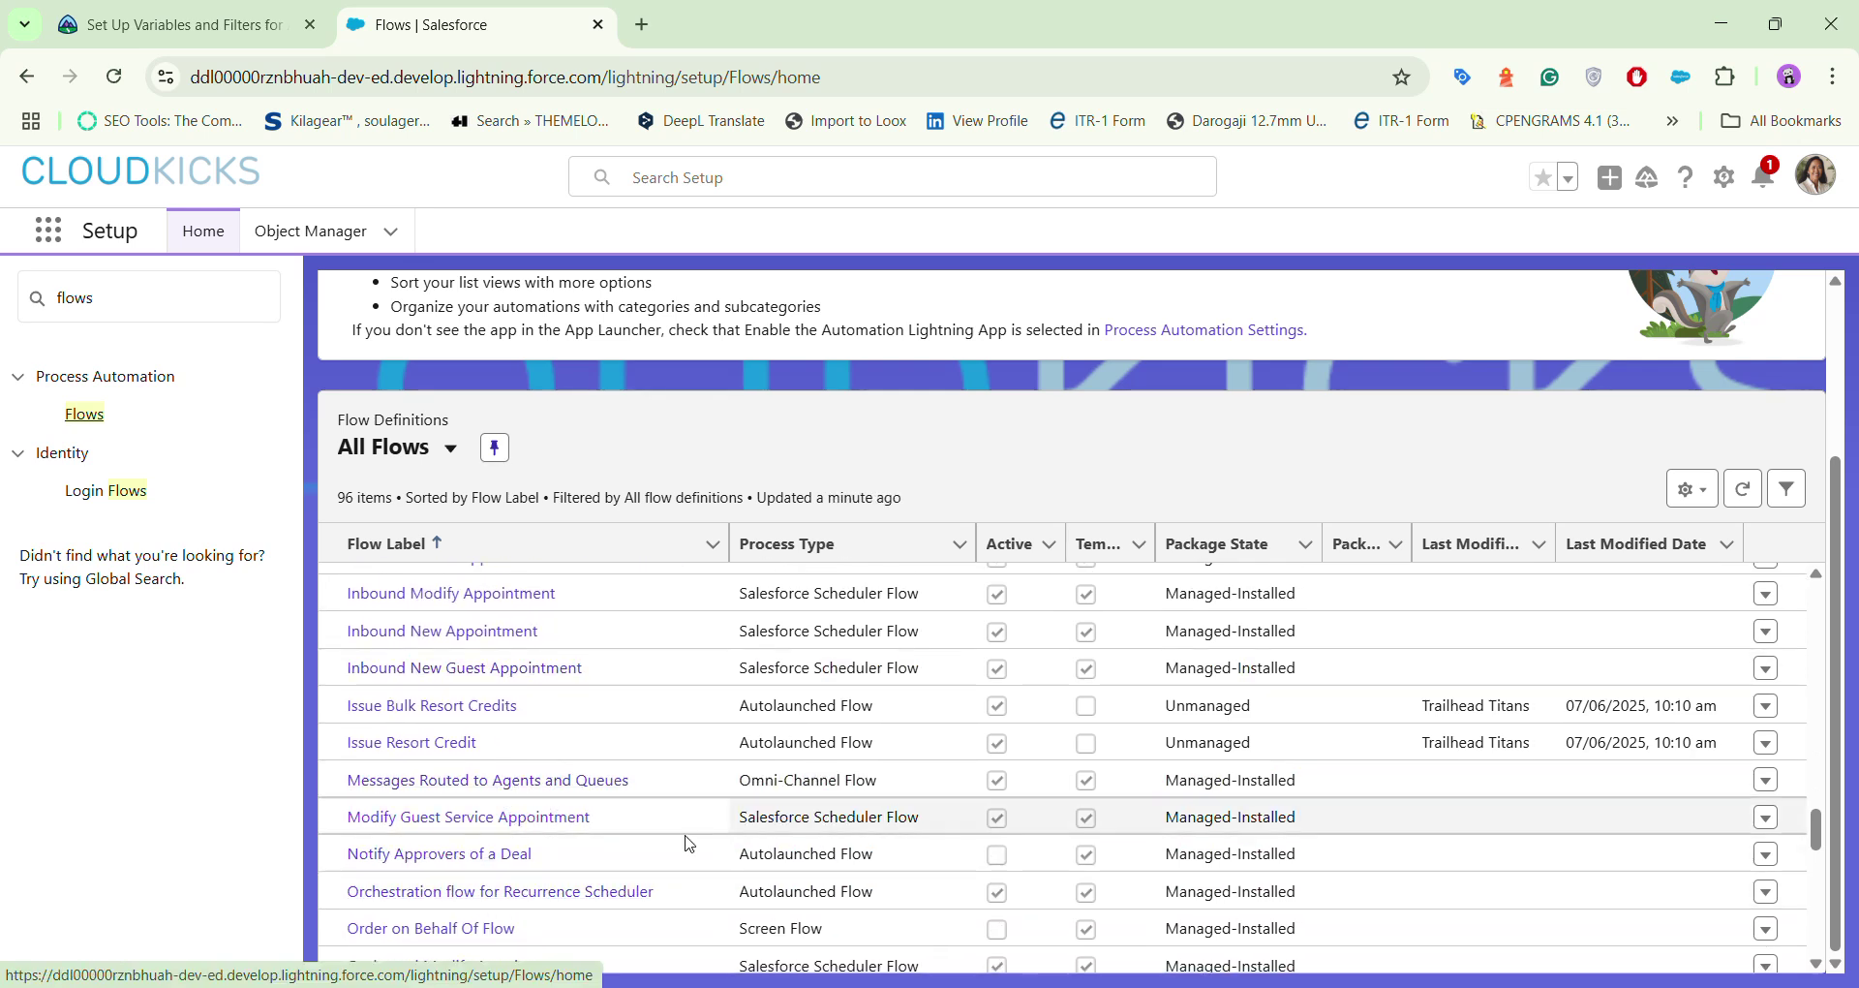
scroll(605, 925, down, 1)
scroll(585, 925, down, 3)
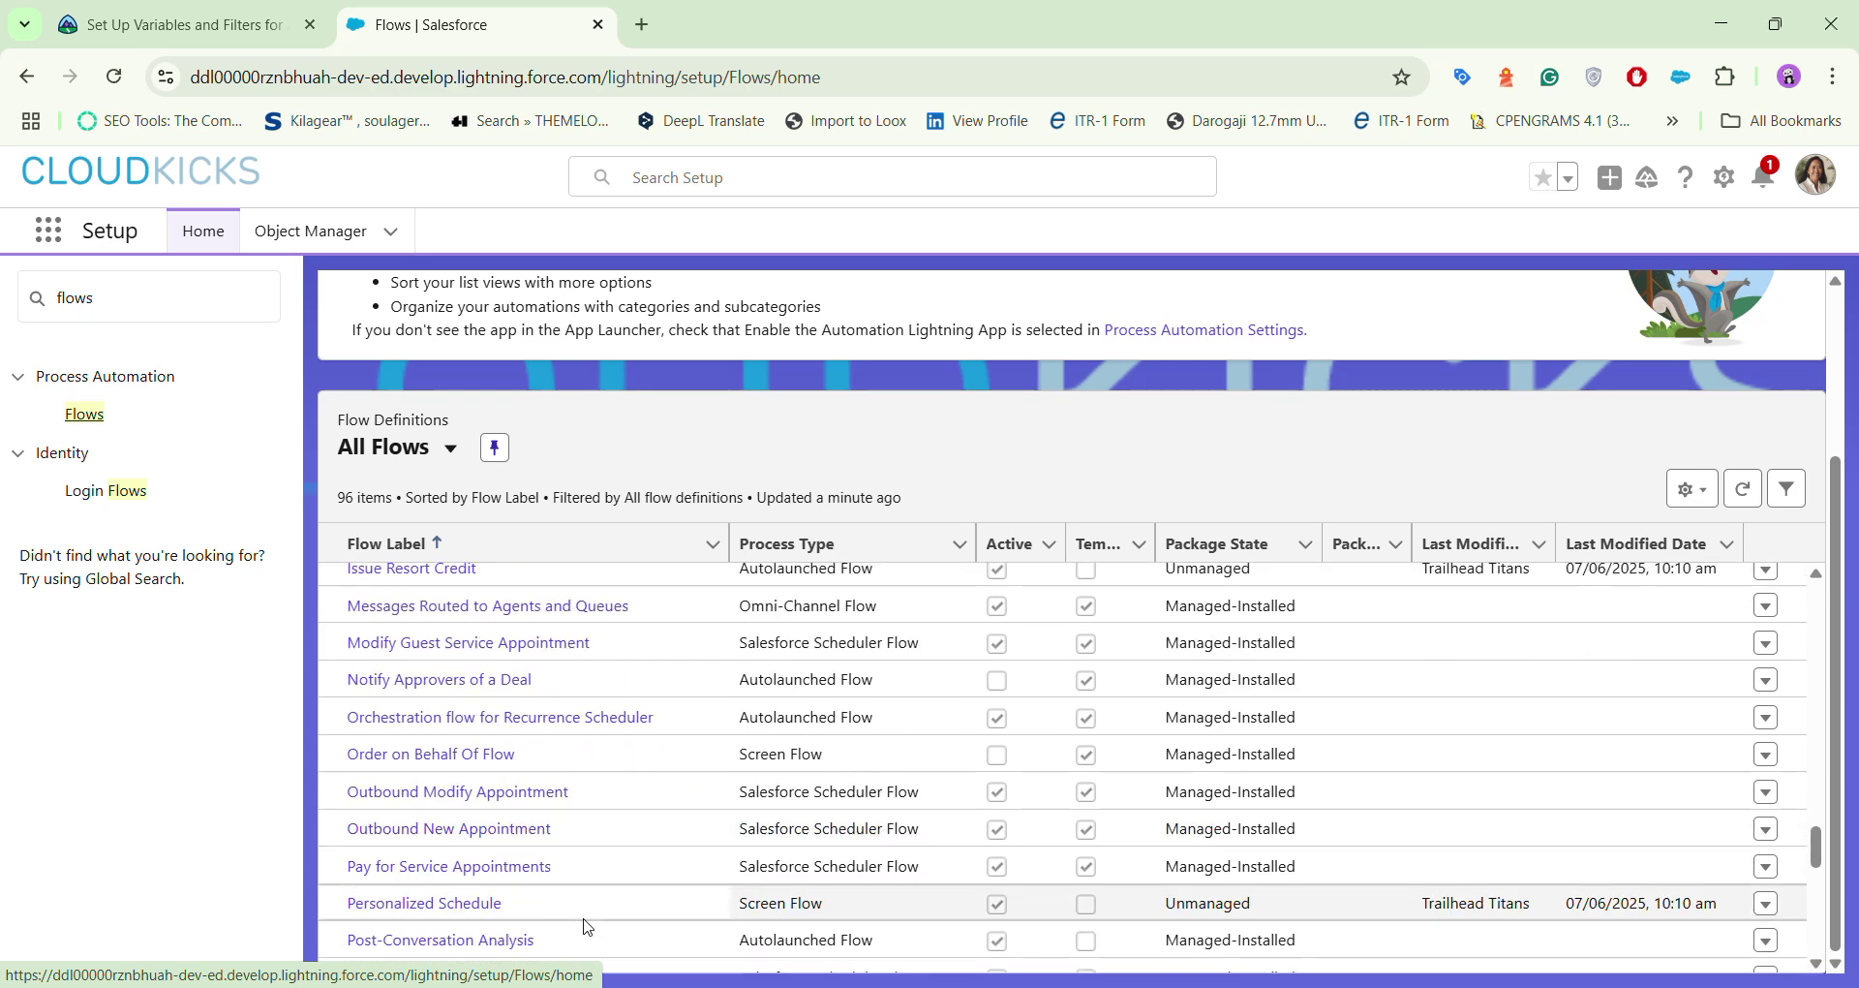
scroll(586, 924, down, 1)
scroll(585, 927, down, 15)
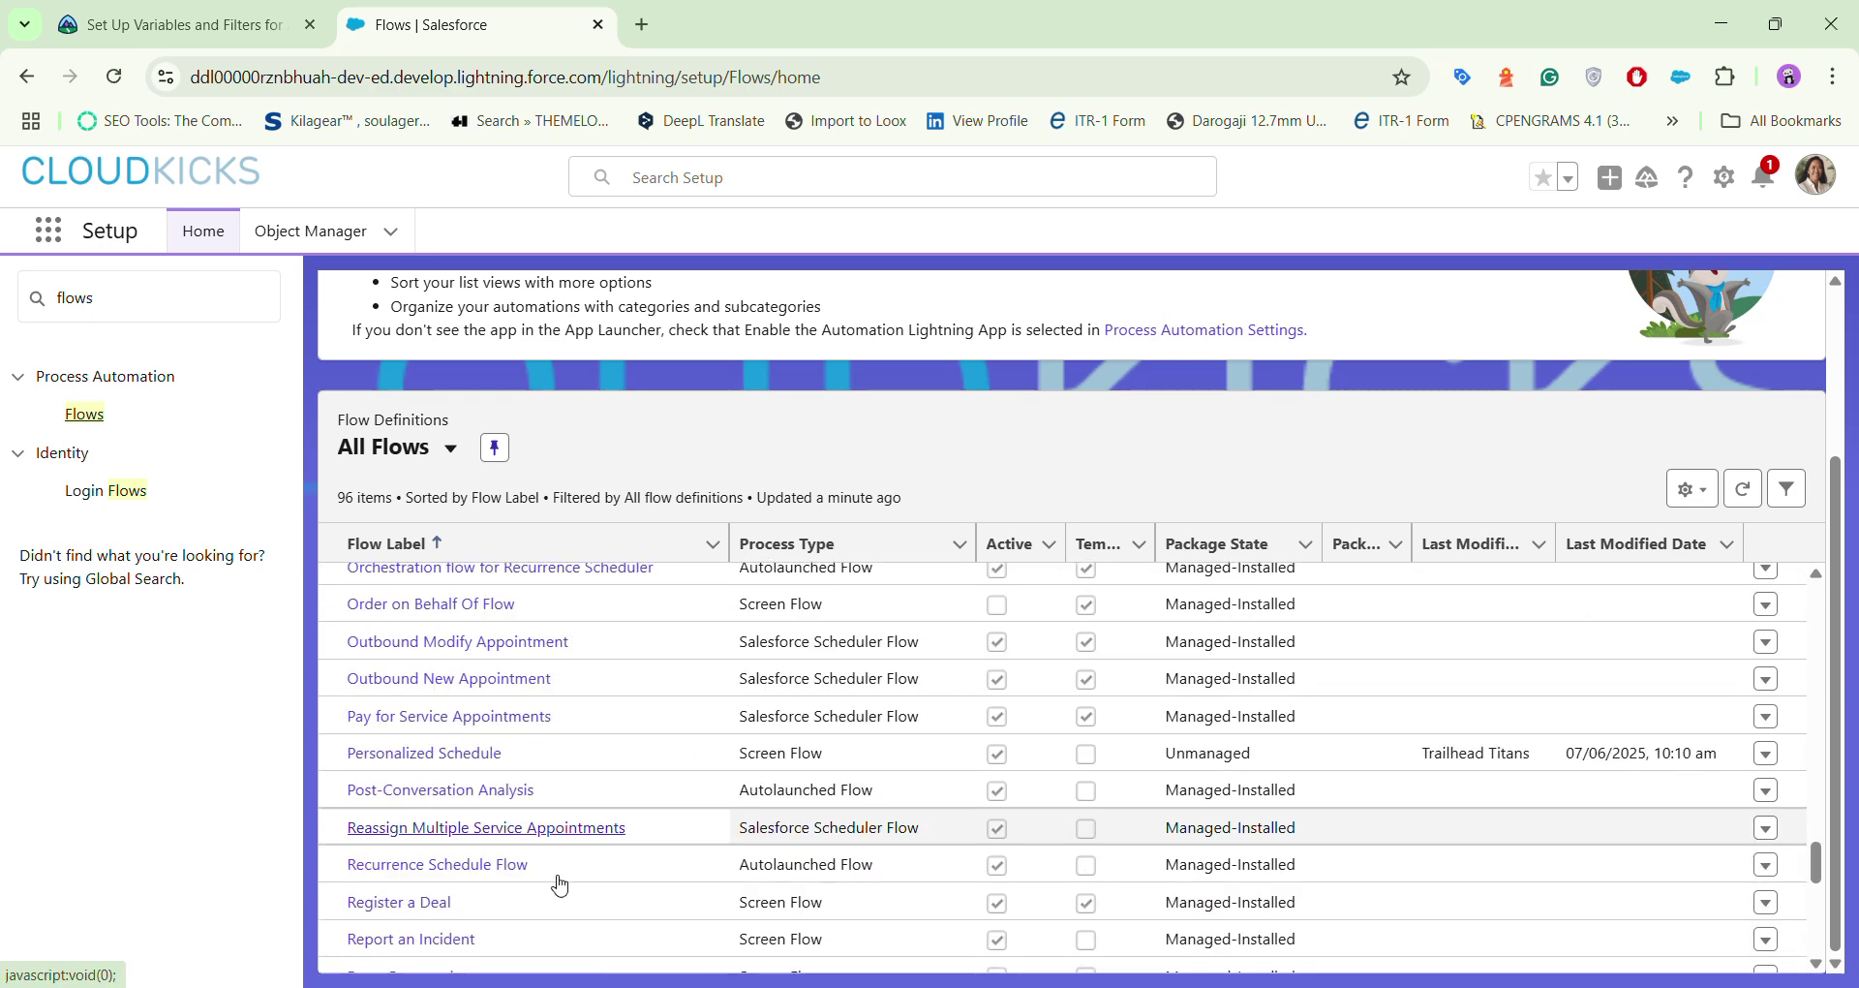
scroll(562, 881, up, 20)
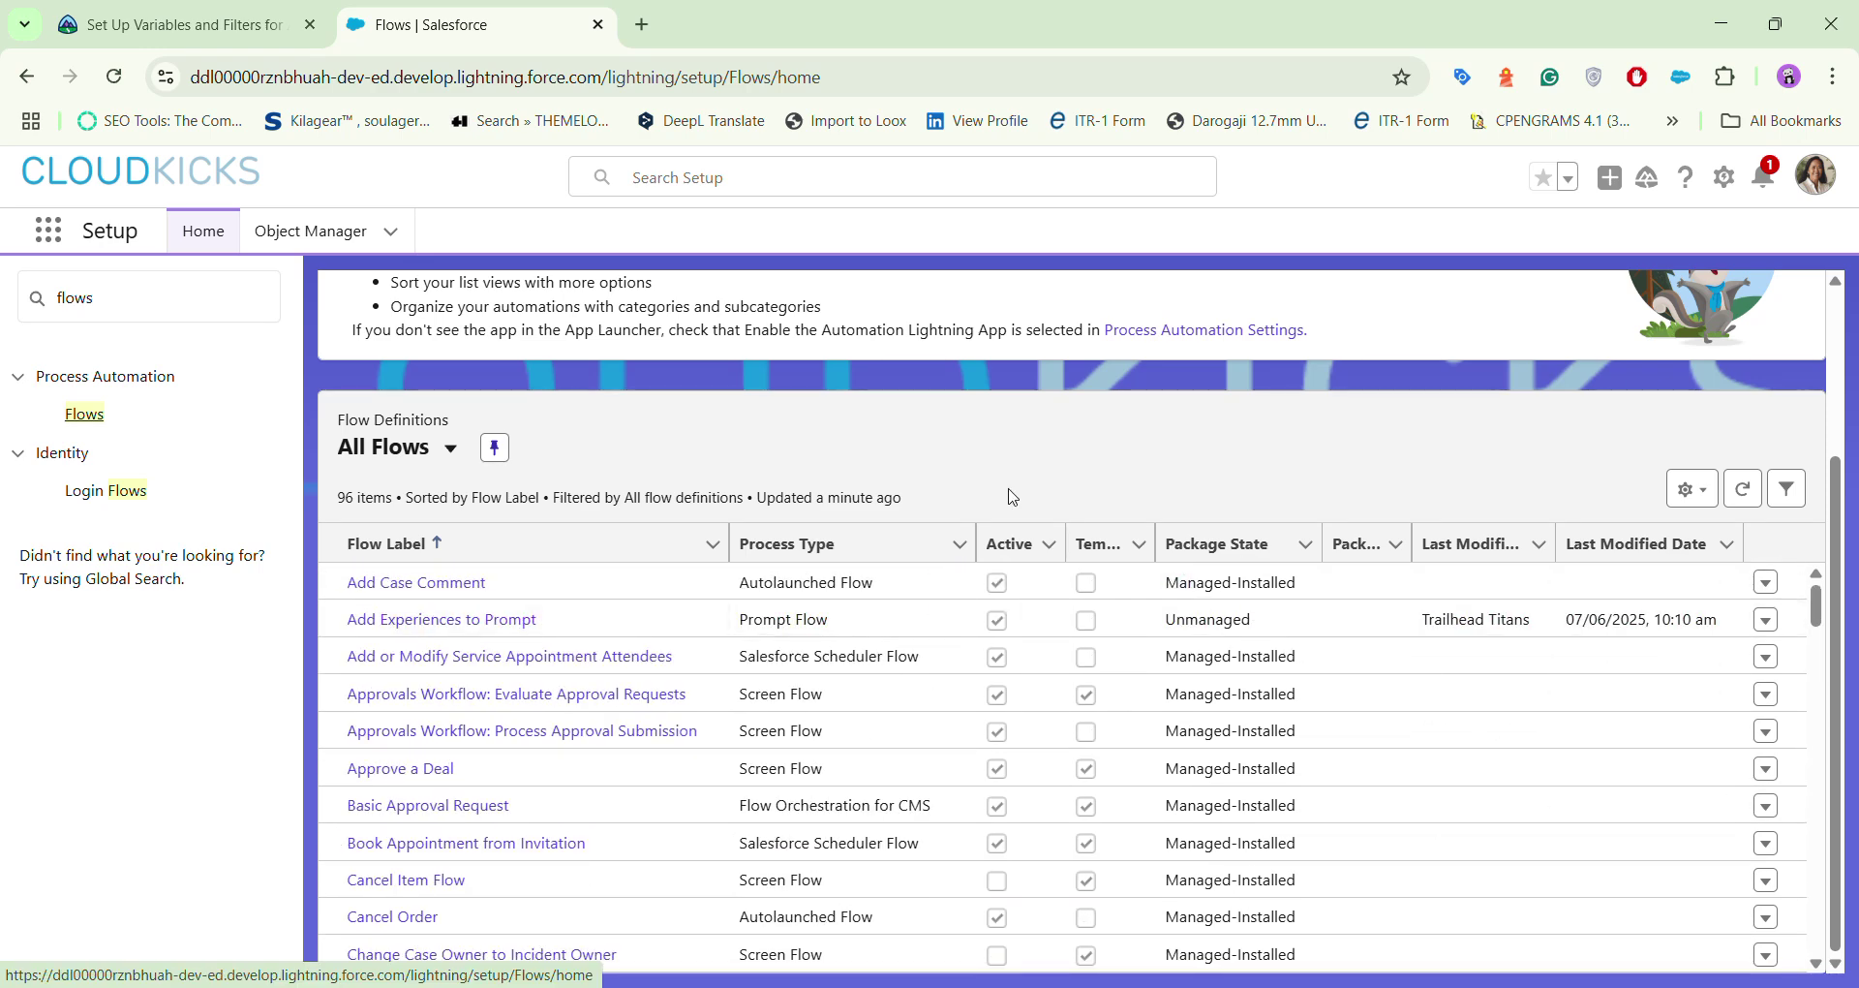
scroll(1205, 419, up, 3)
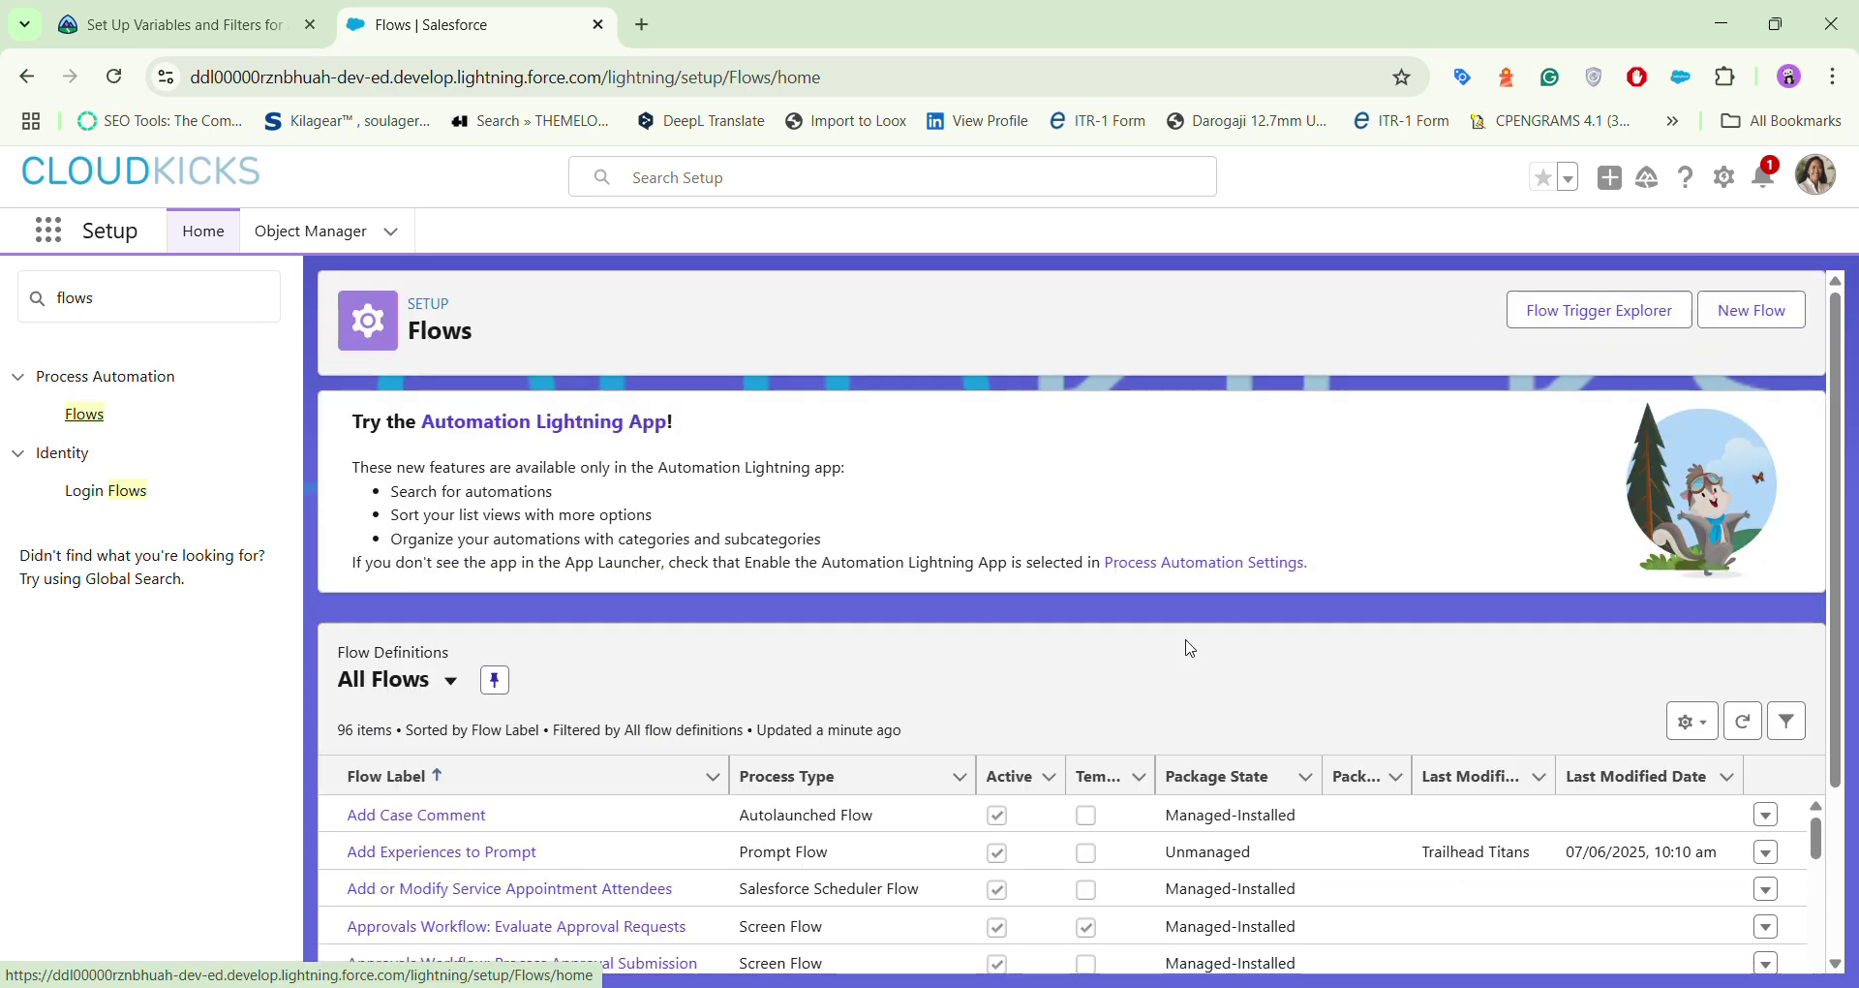
scroll(1189, 647, down, 3)
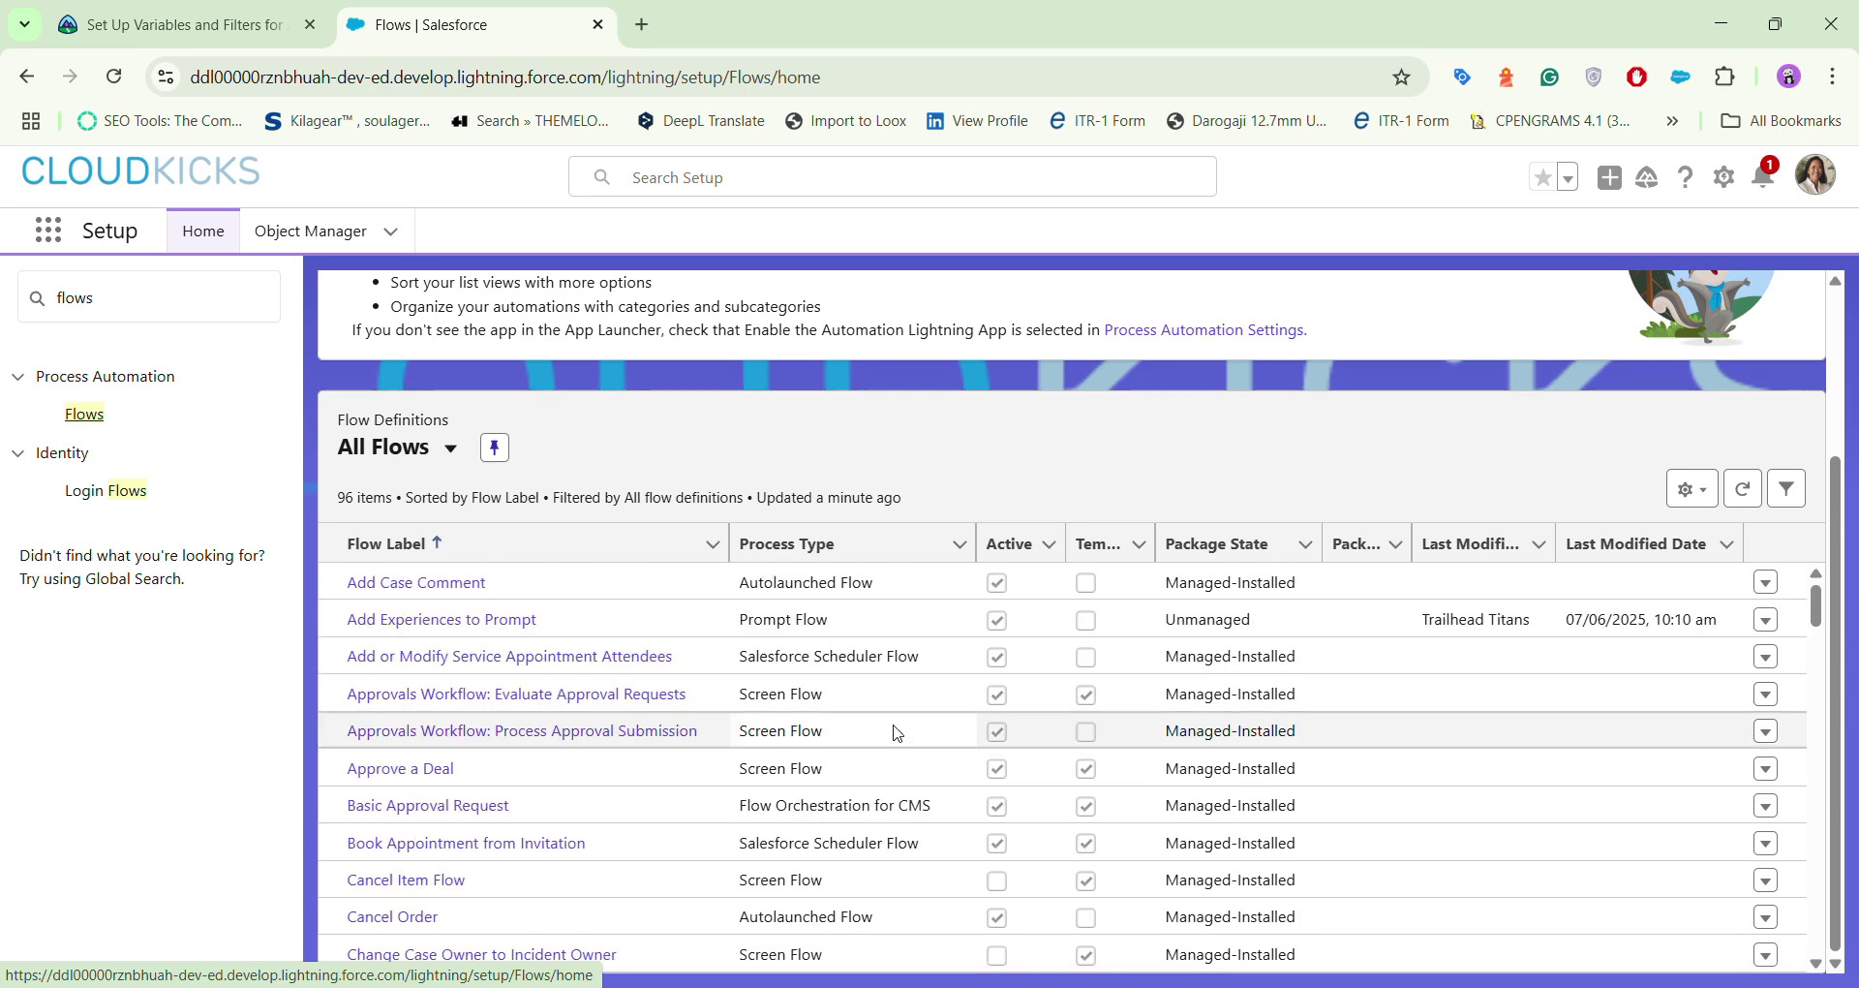
Step: Find the unmanaged Get Contact flow in the list, open it in Flow Builder and activate it
scroll(895, 733, down, 11)
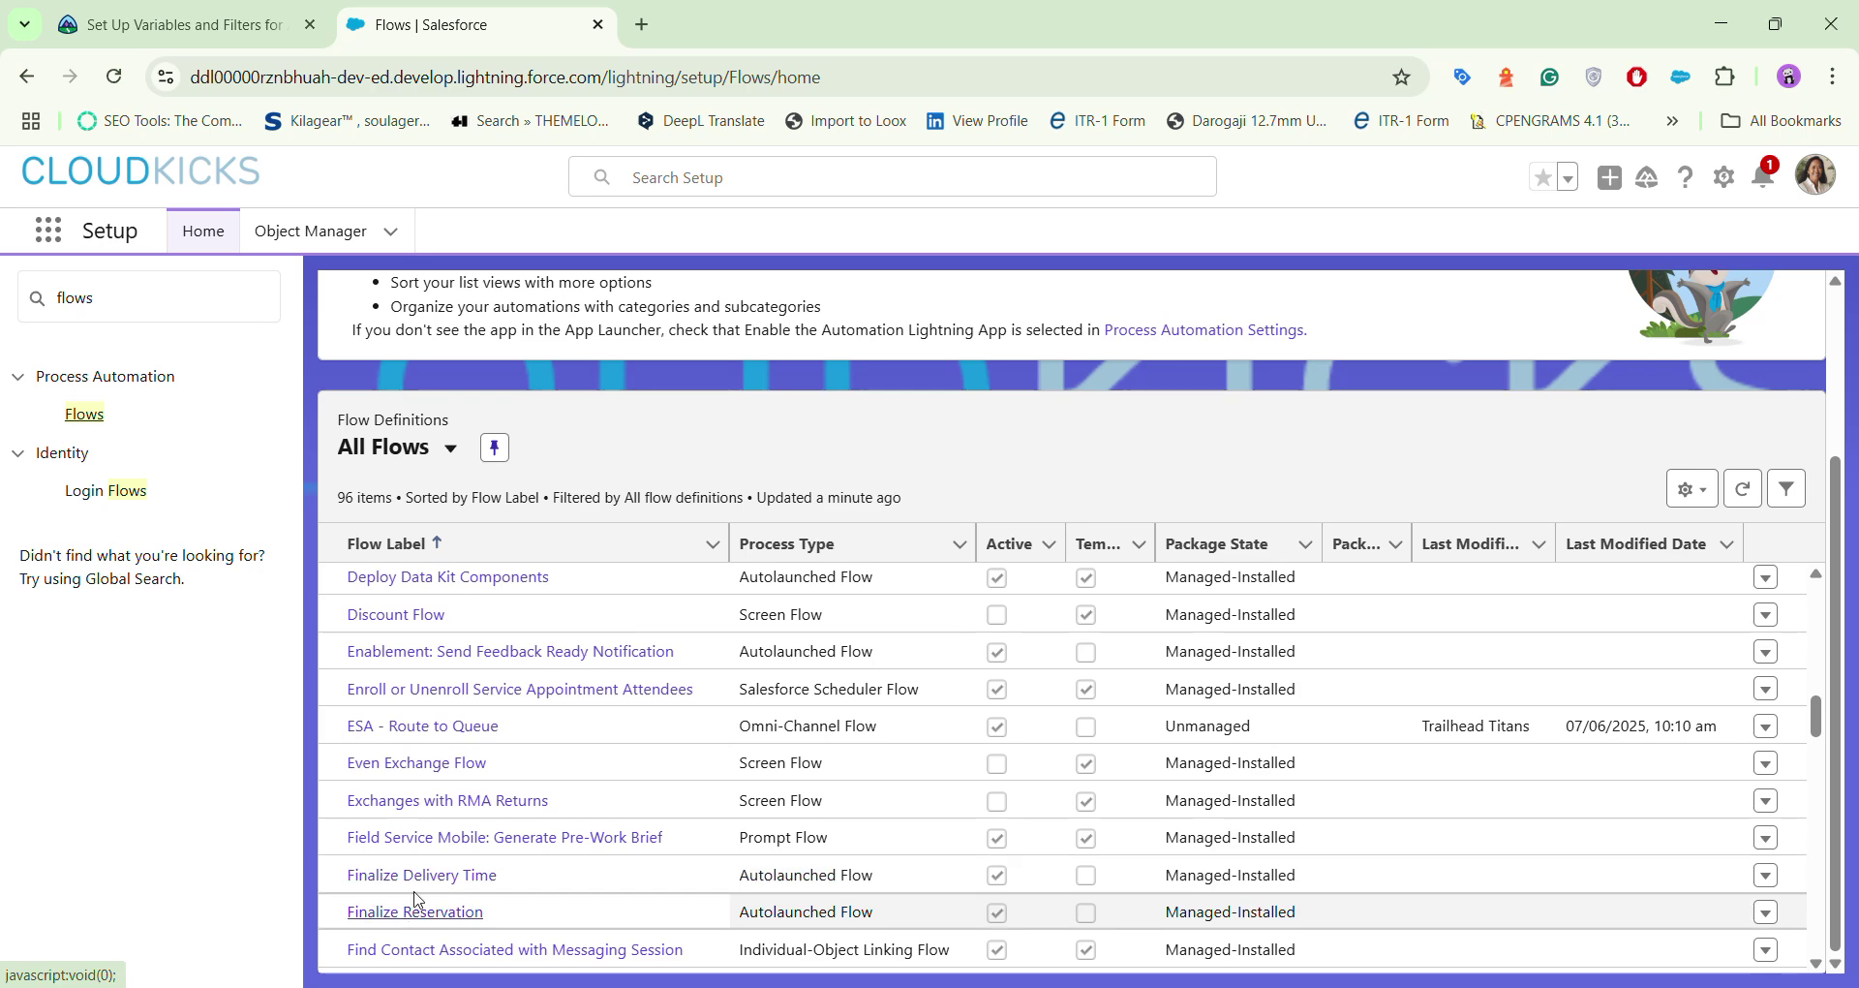
scroll(417, 891, down, 1)
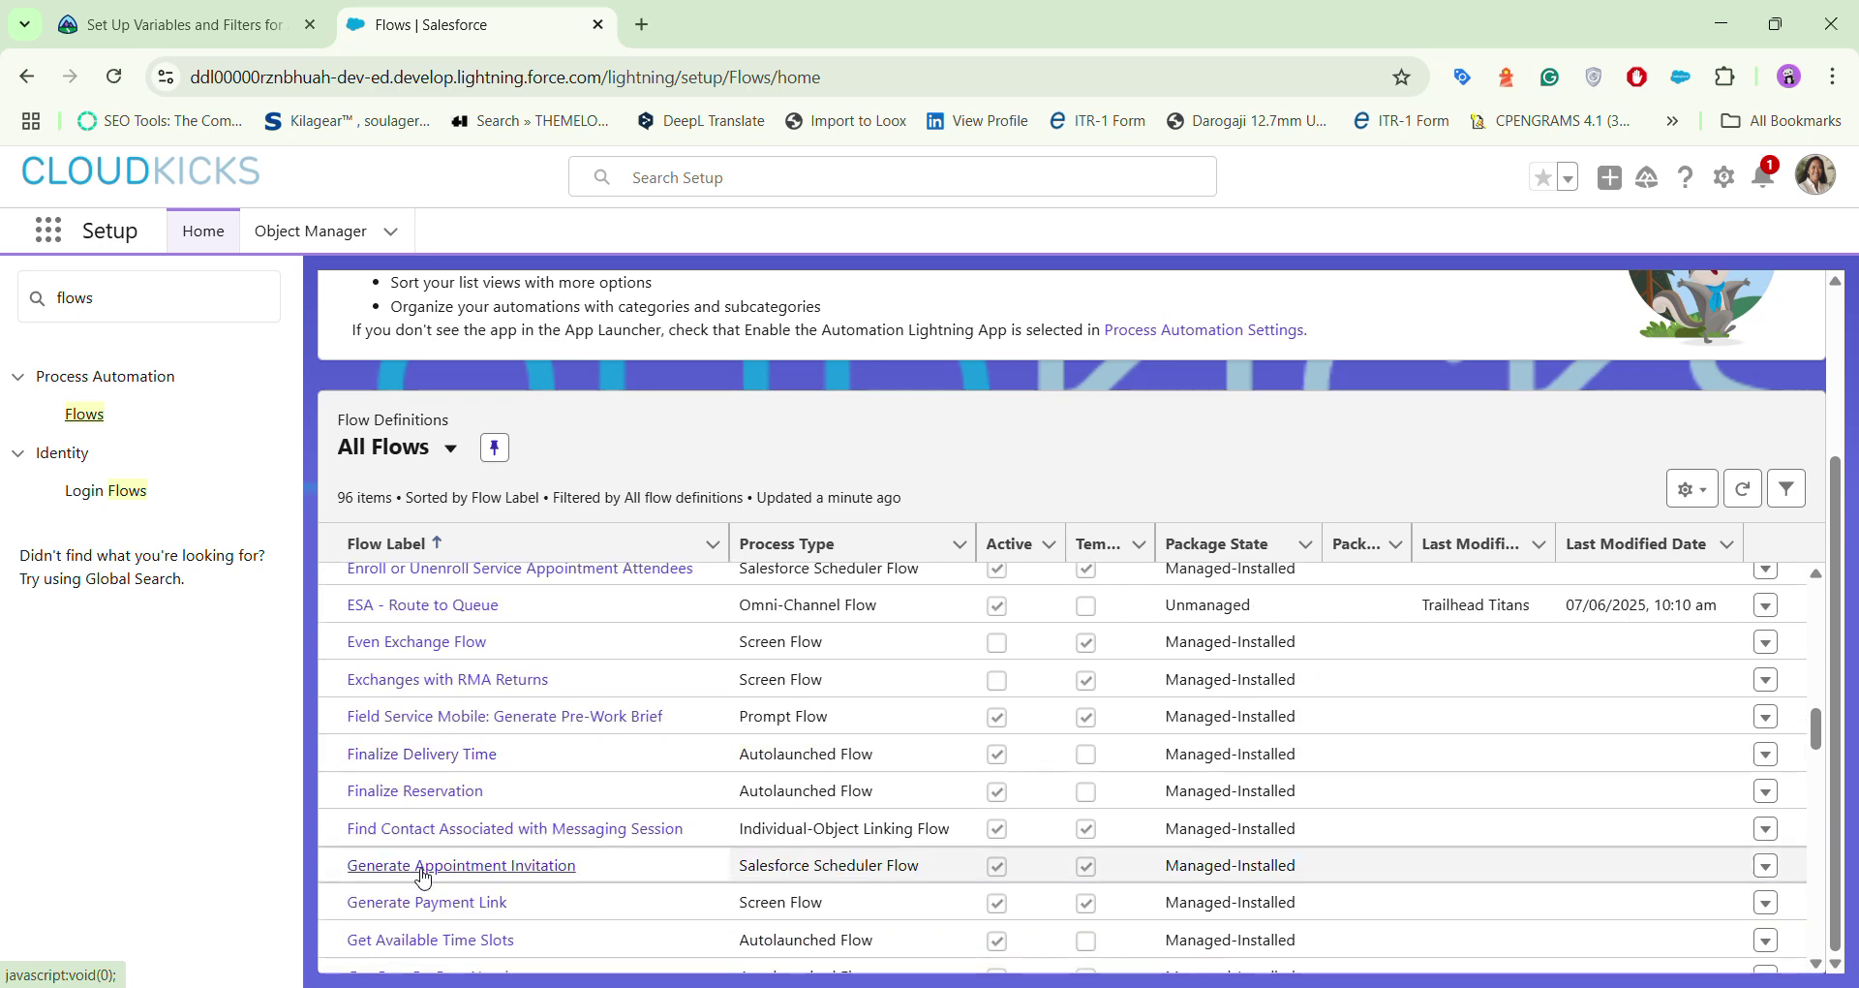
scroll(423, 877, down, 4)
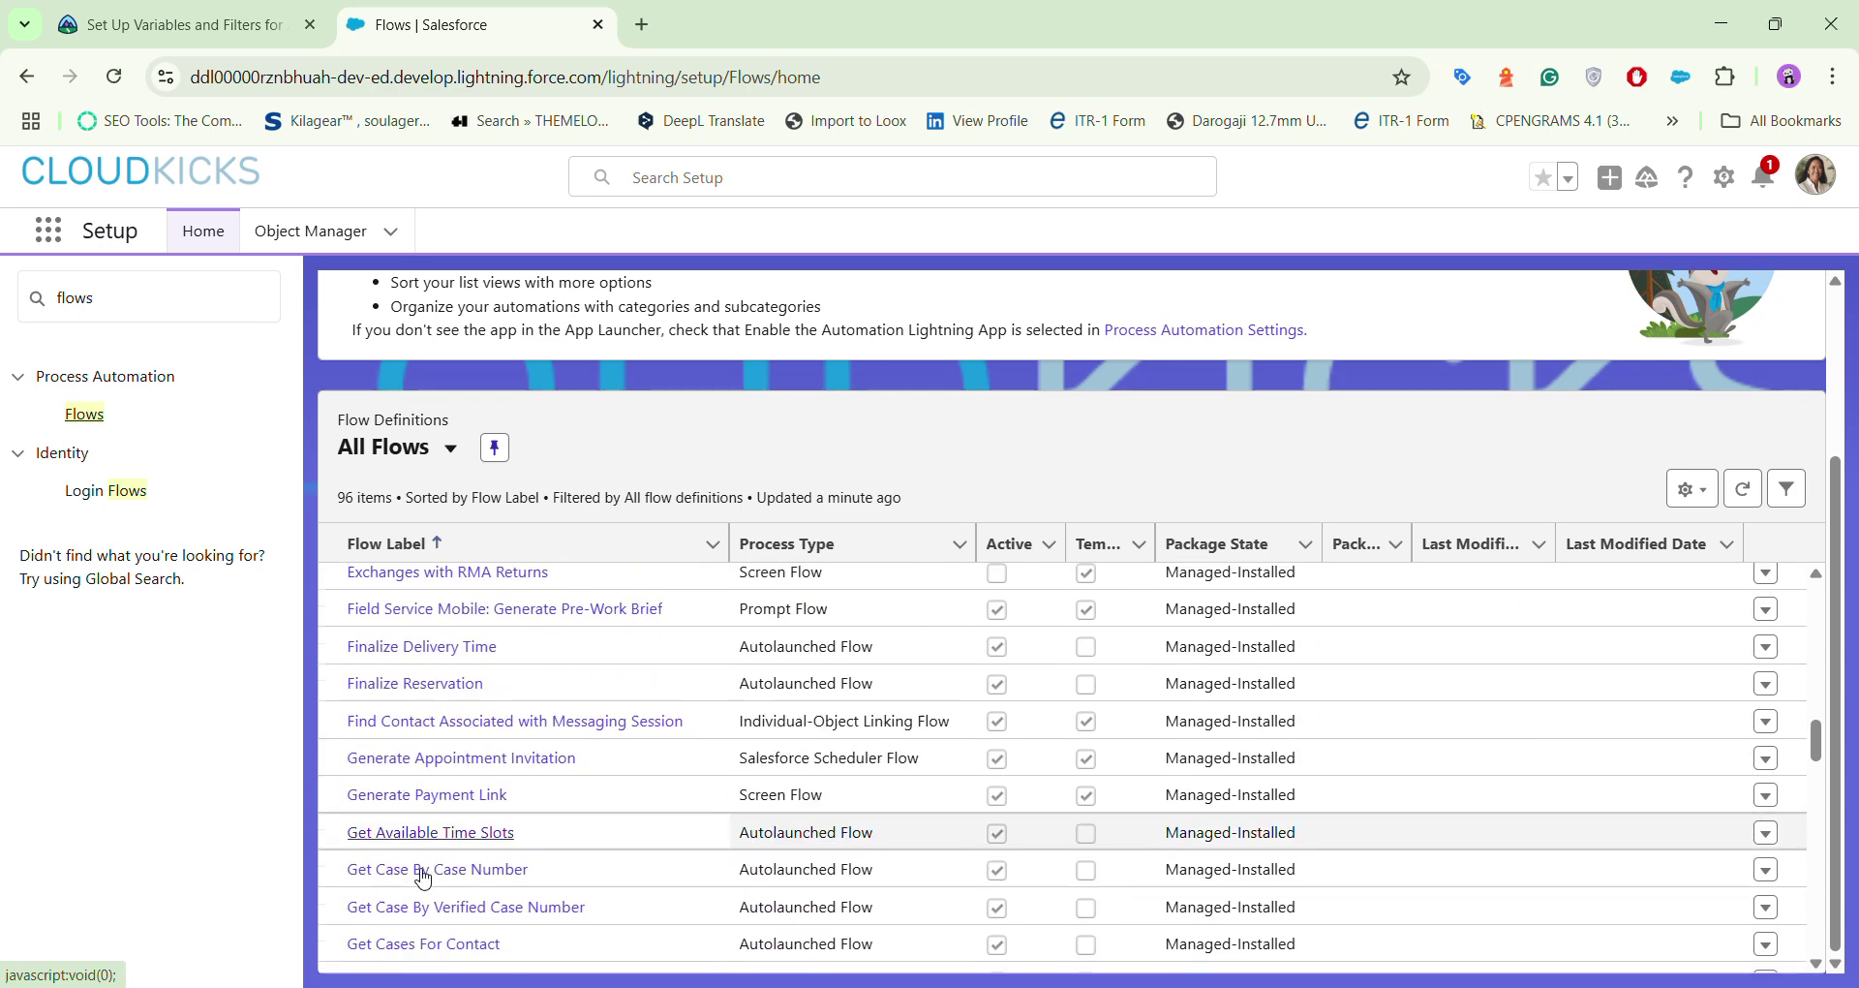
scroll(423, 876, down, 3)
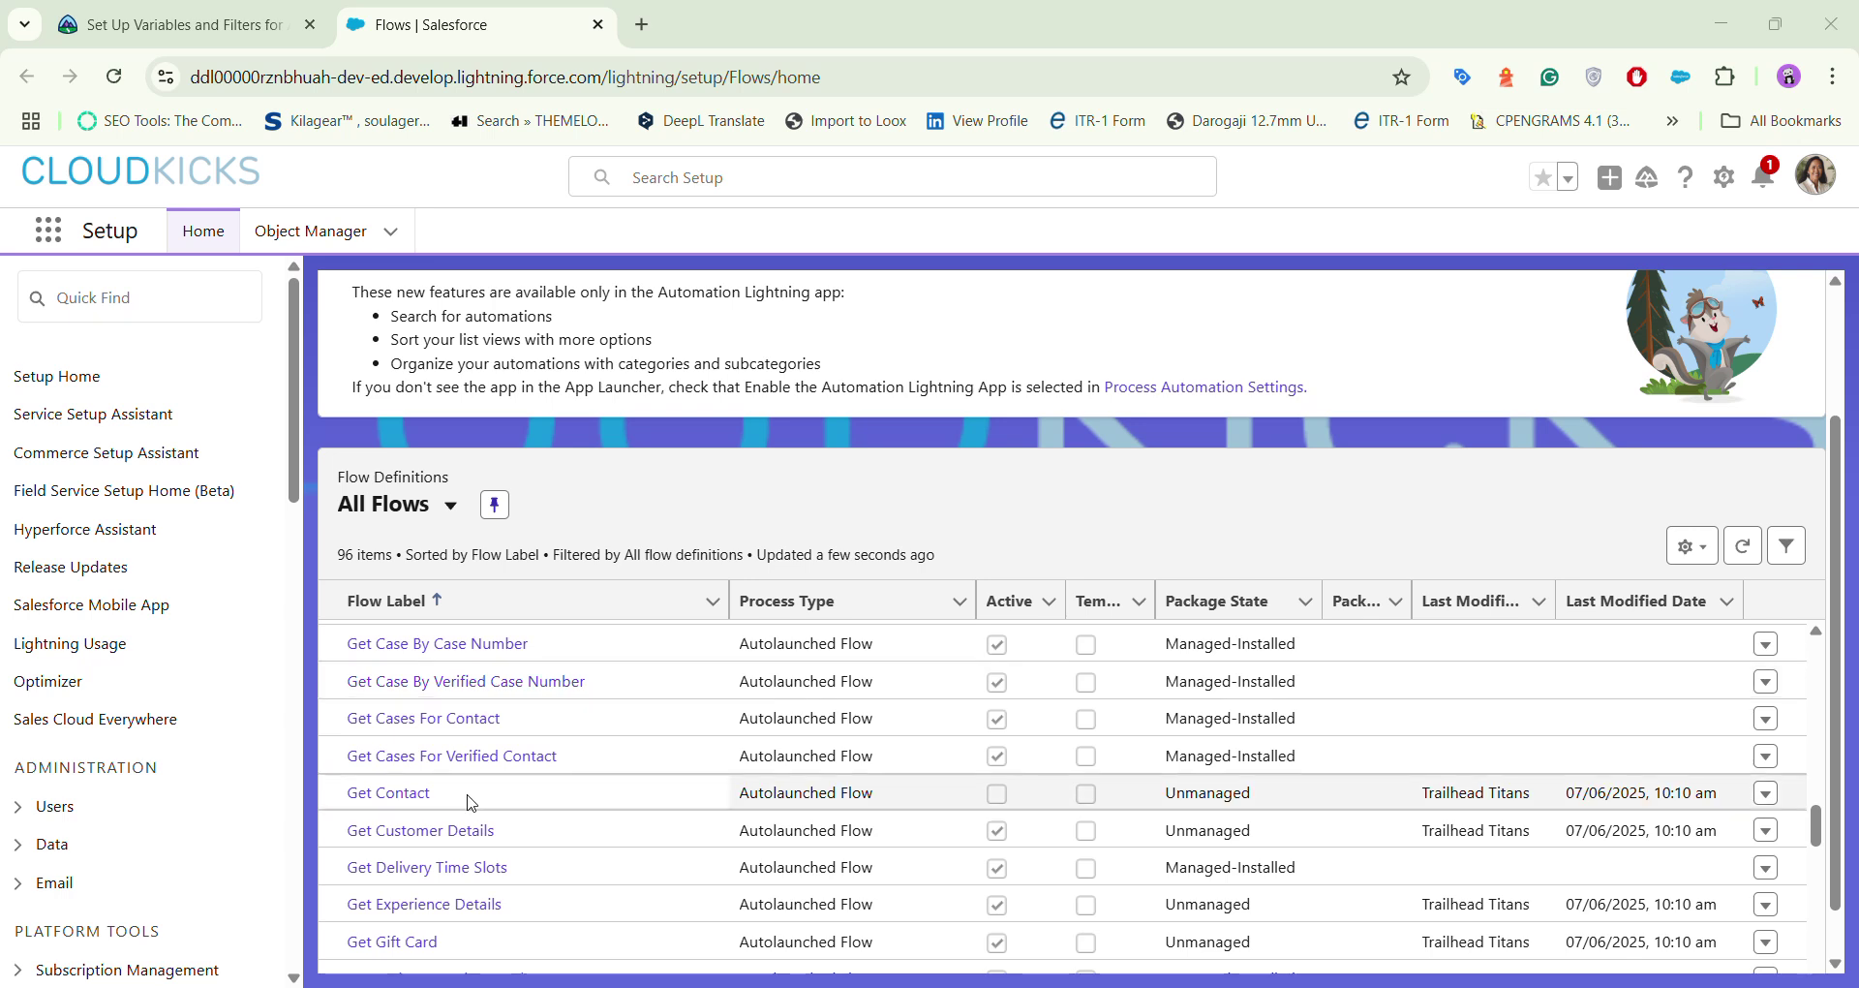
click(401, 800)
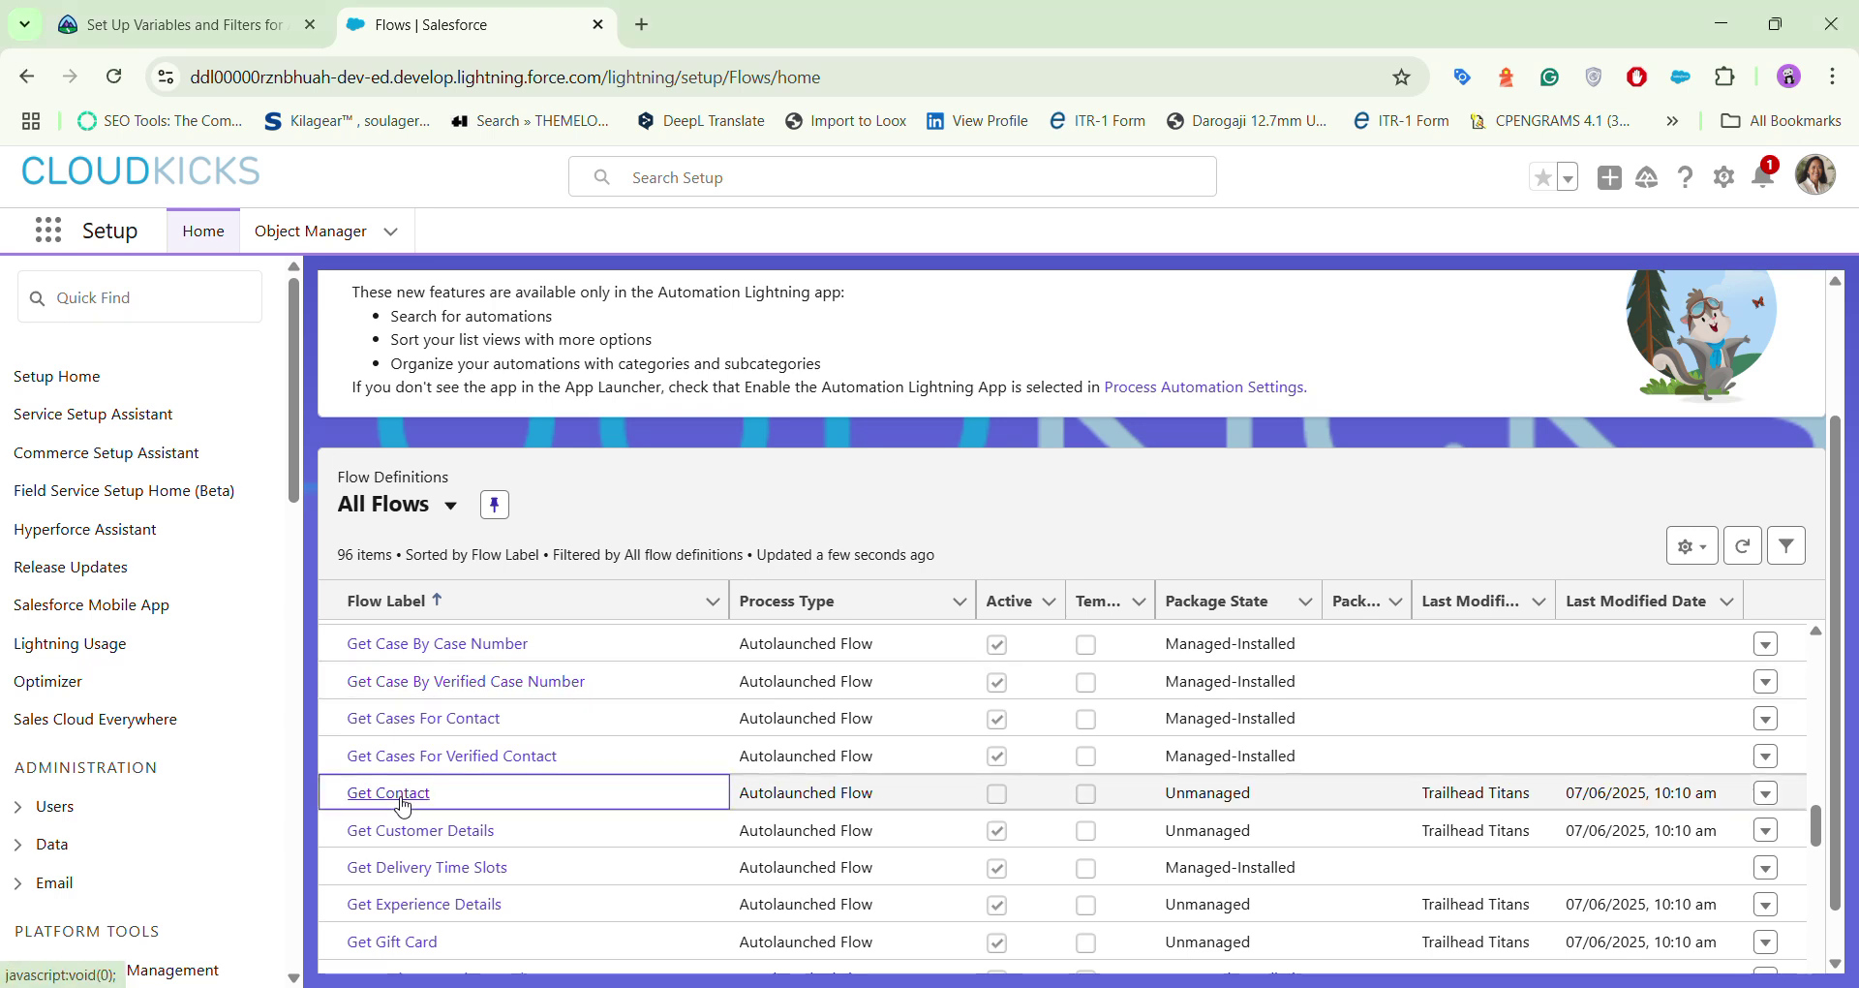
click(399, 794)
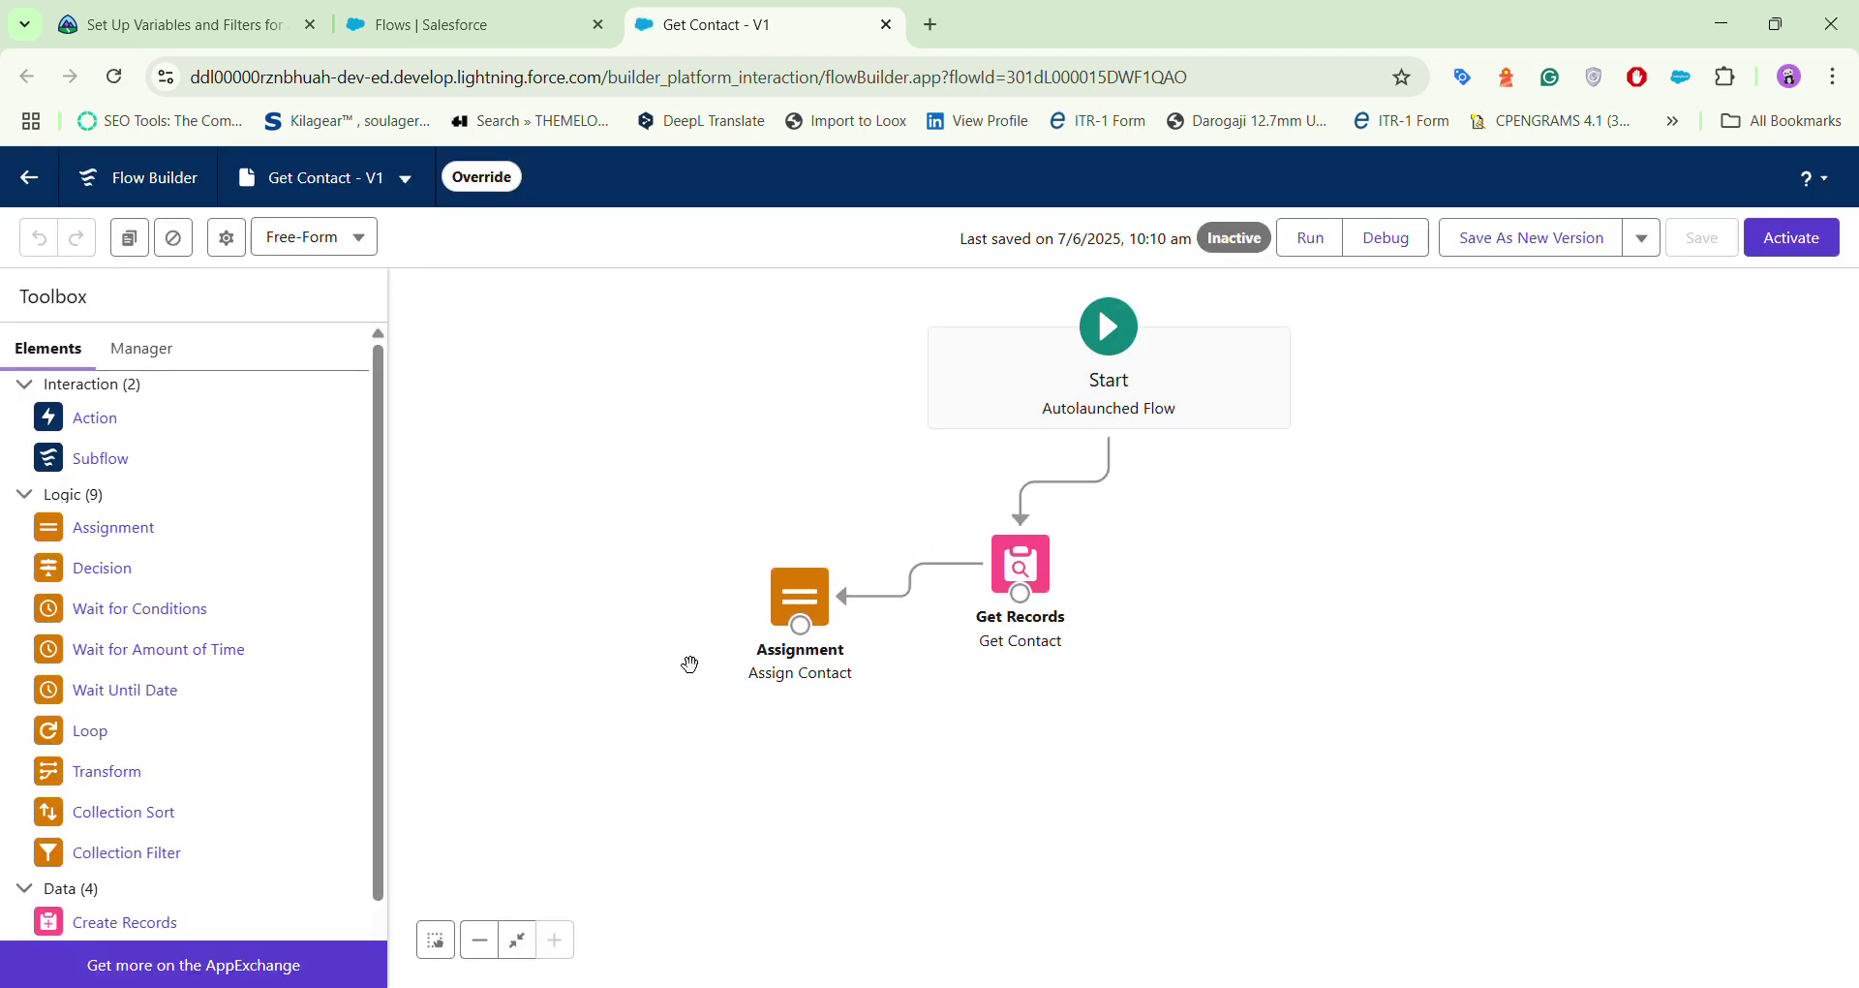
click(1803, 253)
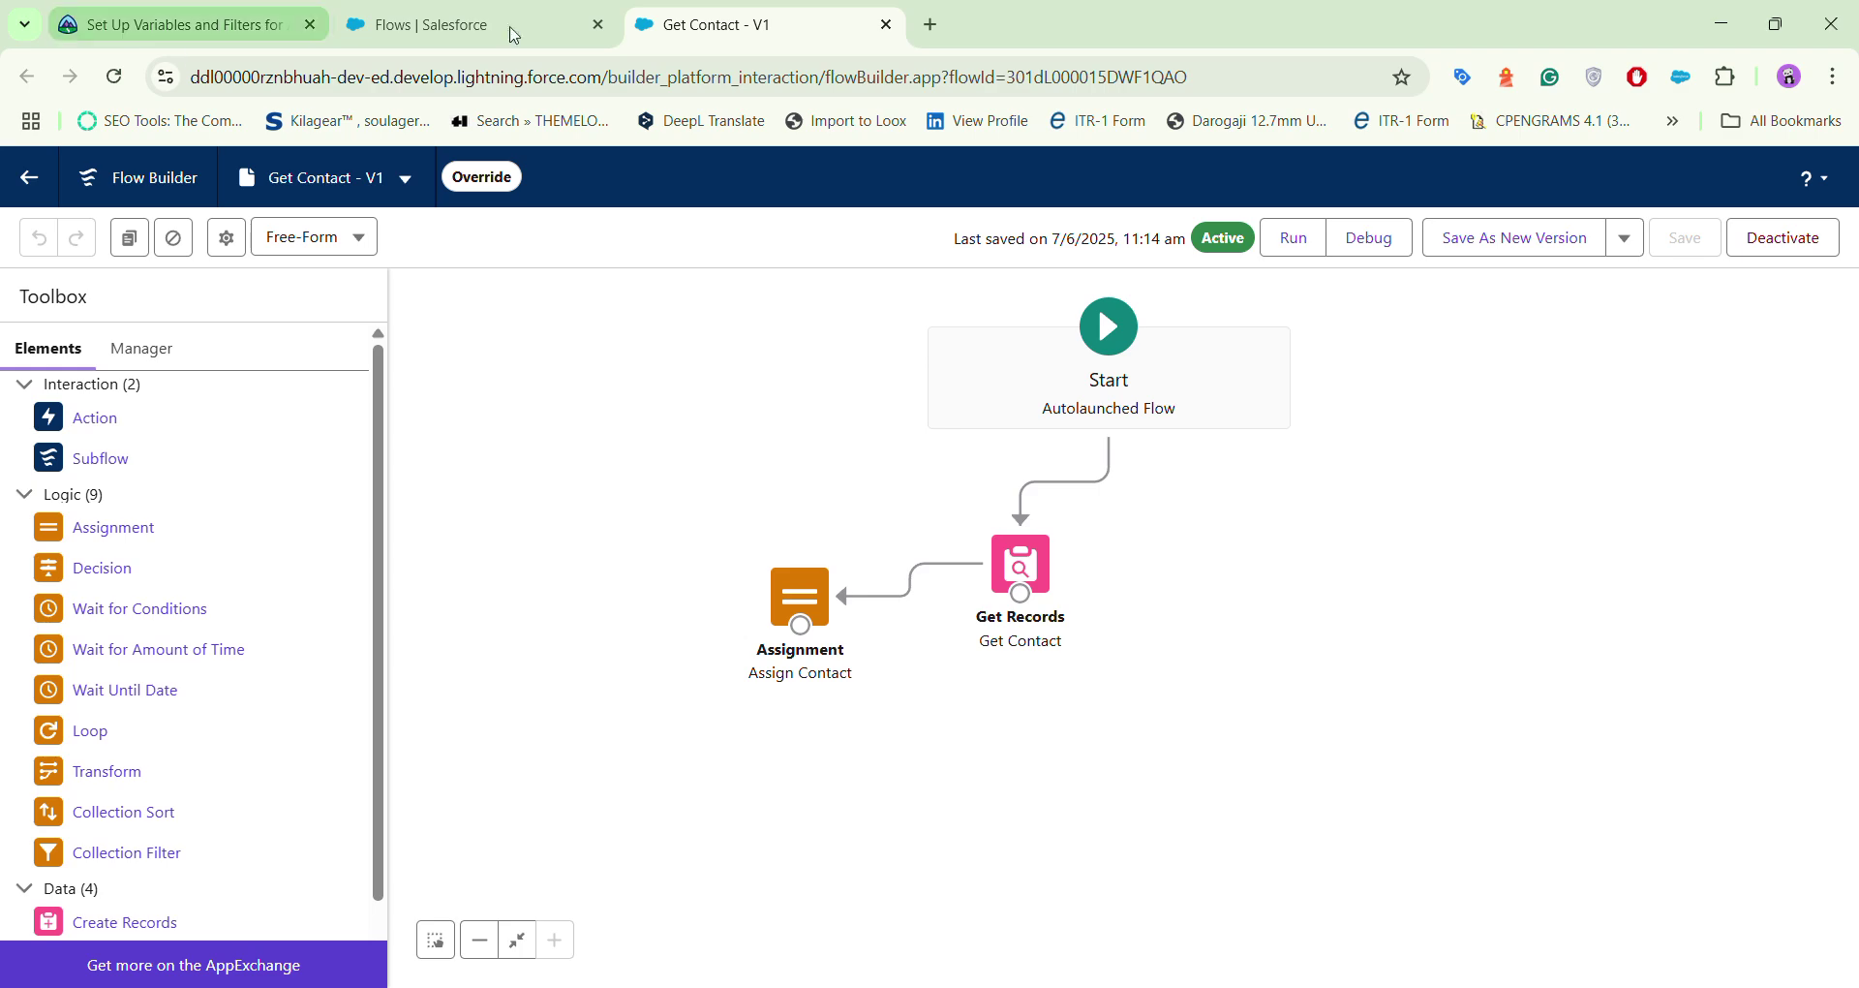
Step: Return to the Flows list and sort it by Package State in descending order to look through the unmanaged flows
key(ctrl+shift+Tab)
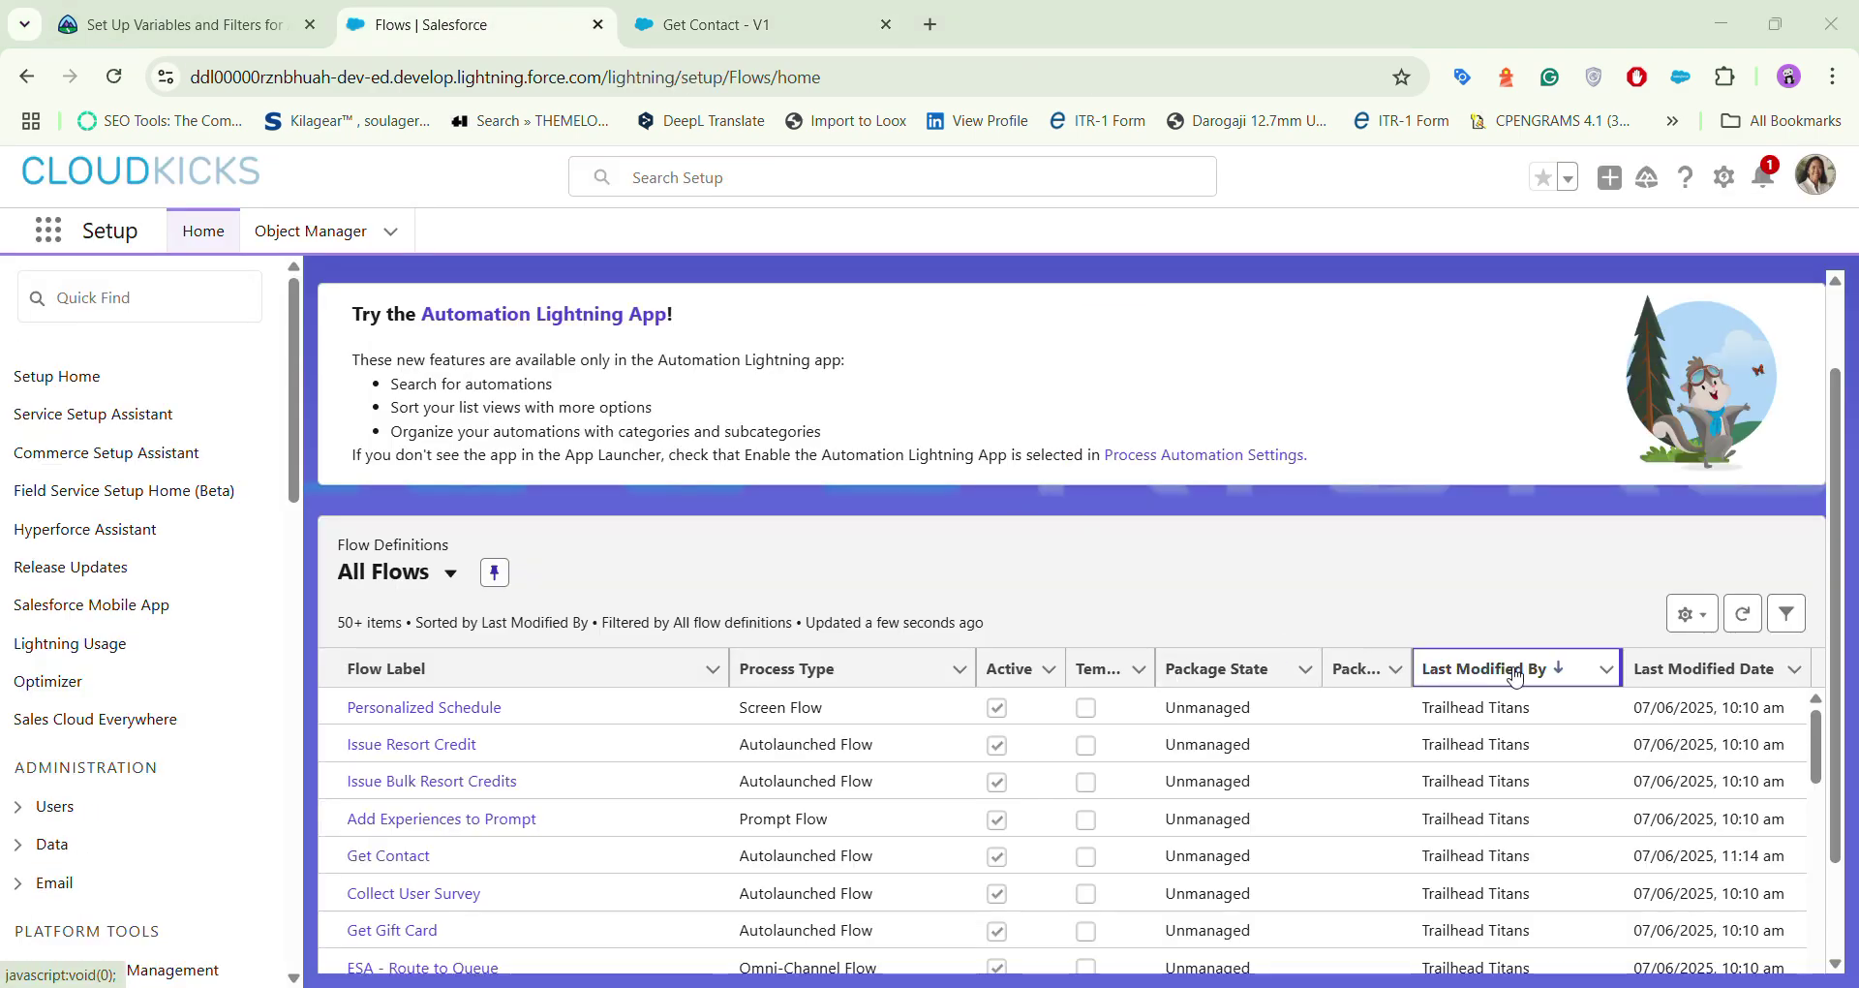
click(1557, 678)
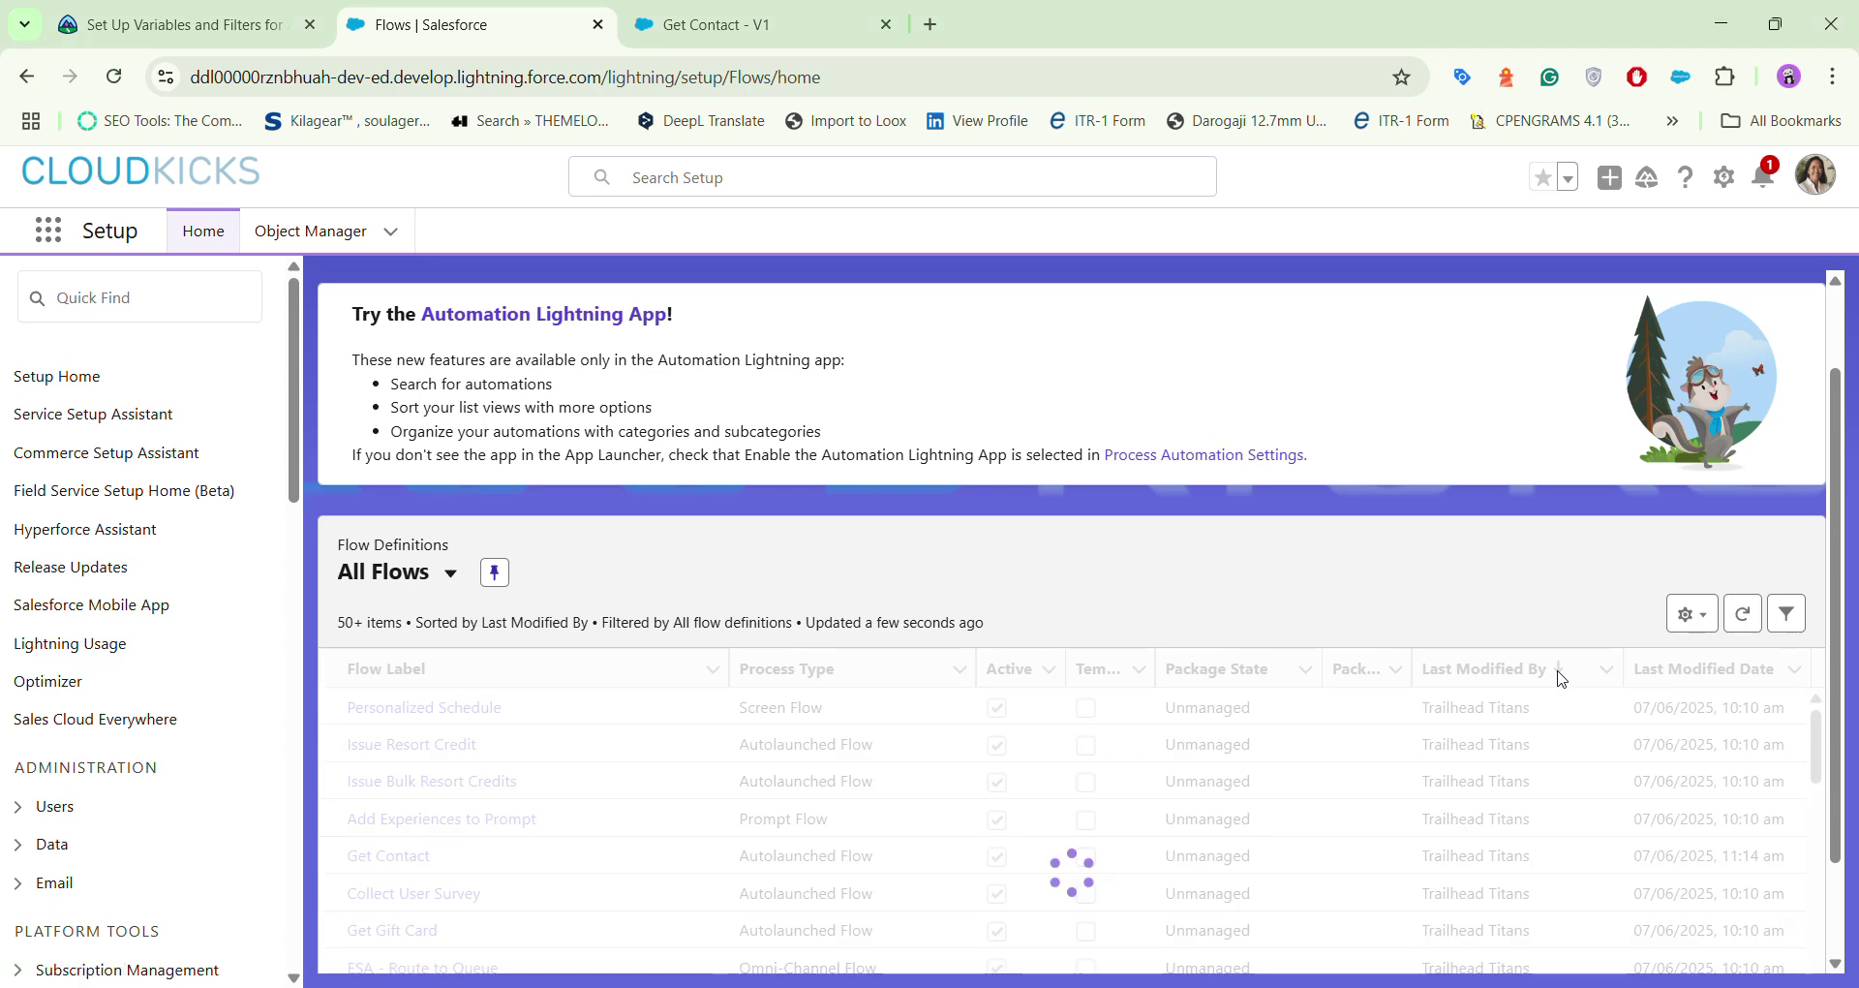
click(1552, 673)
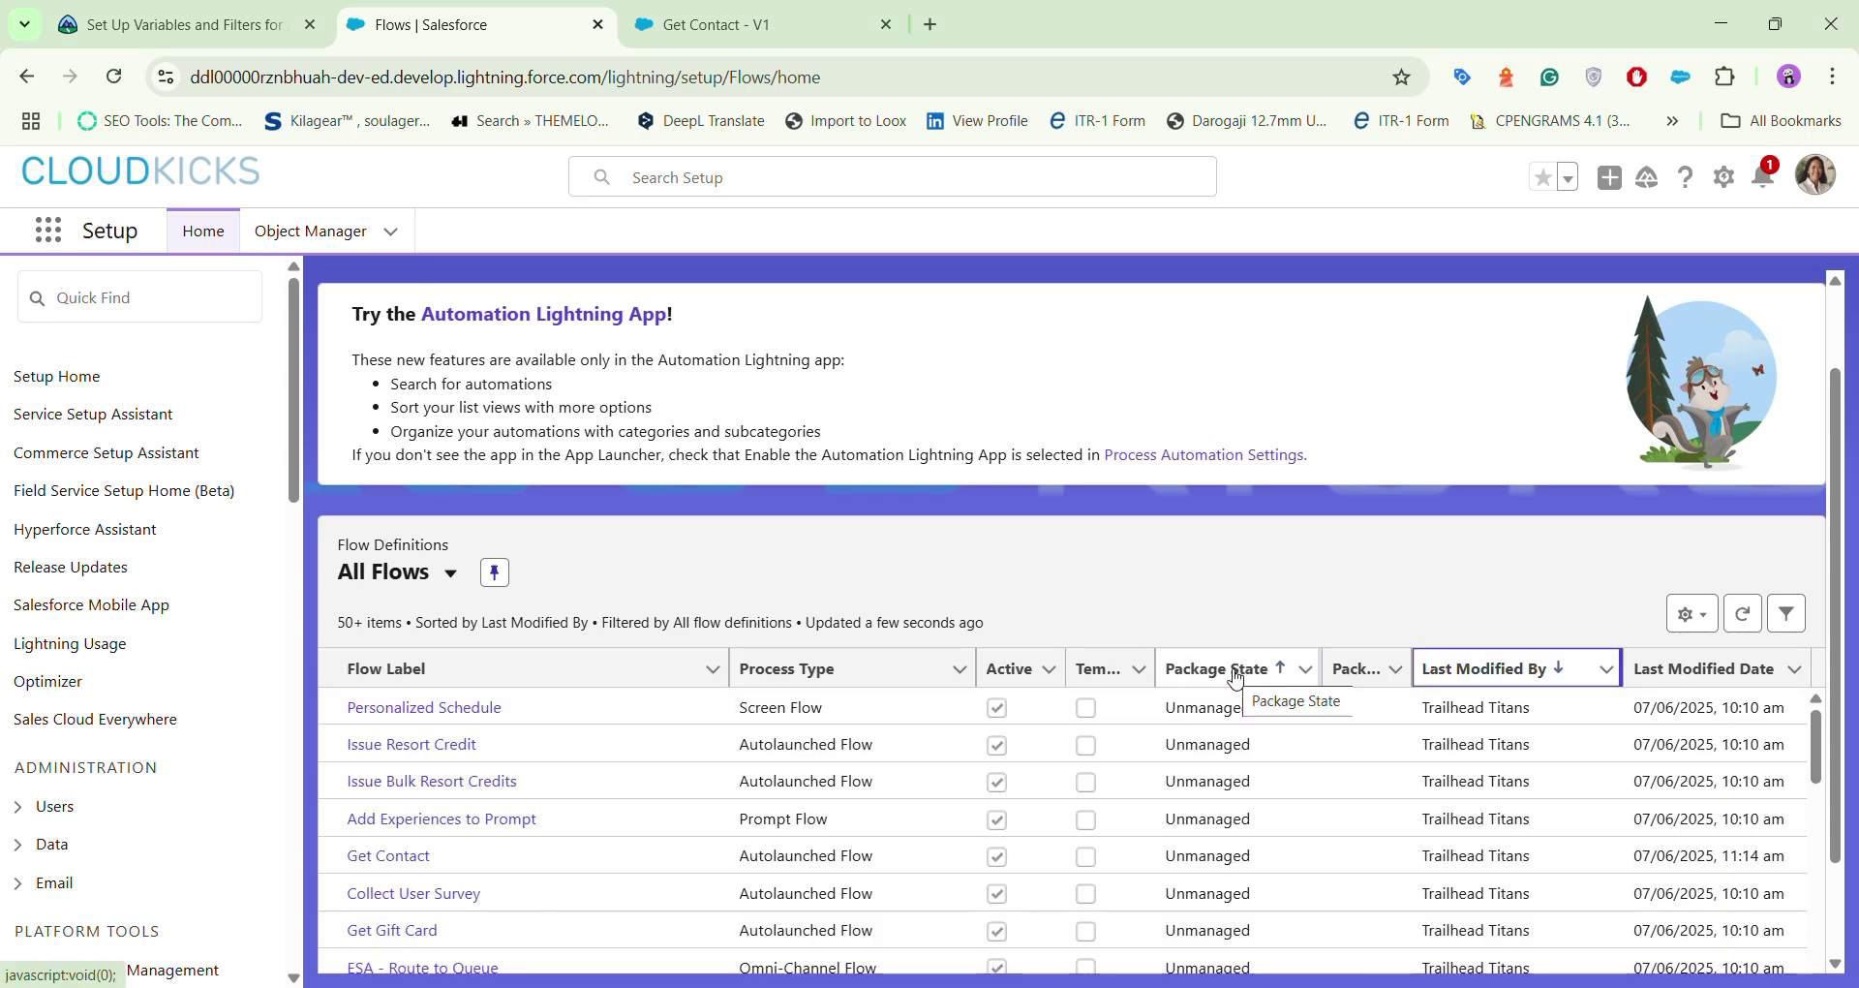
click(1236, 675)
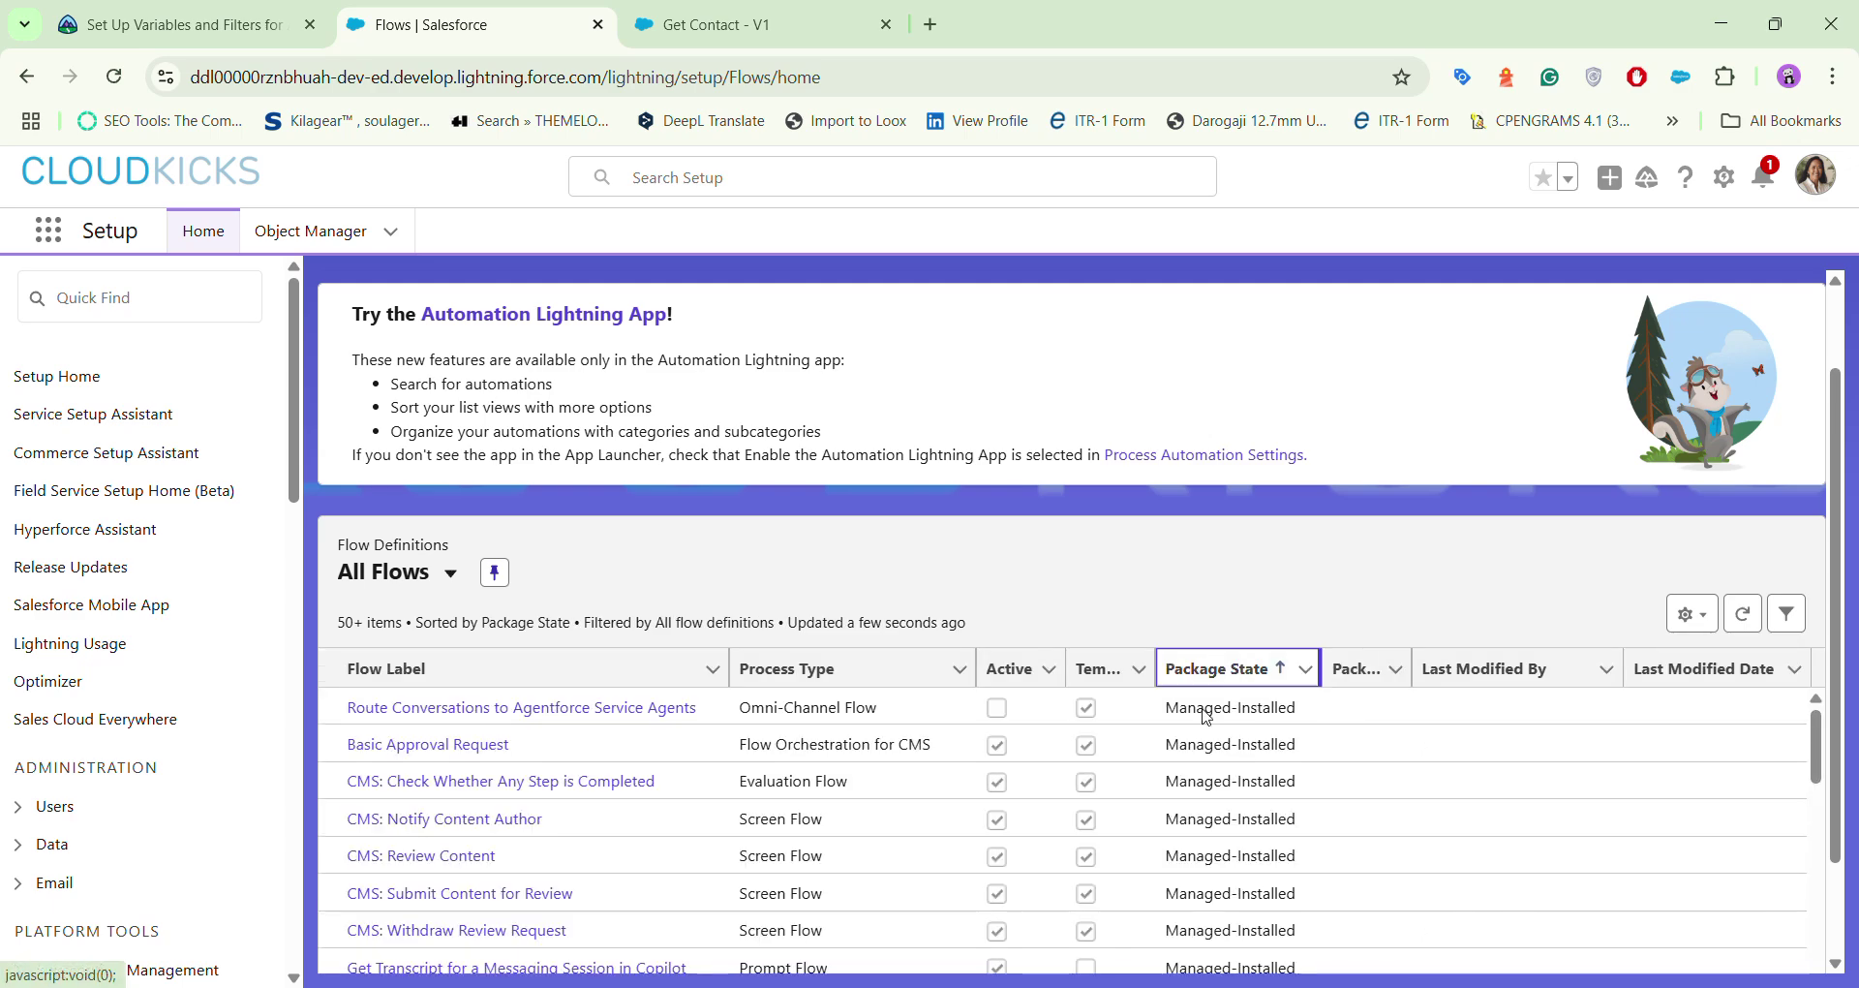
click(1278, 683)
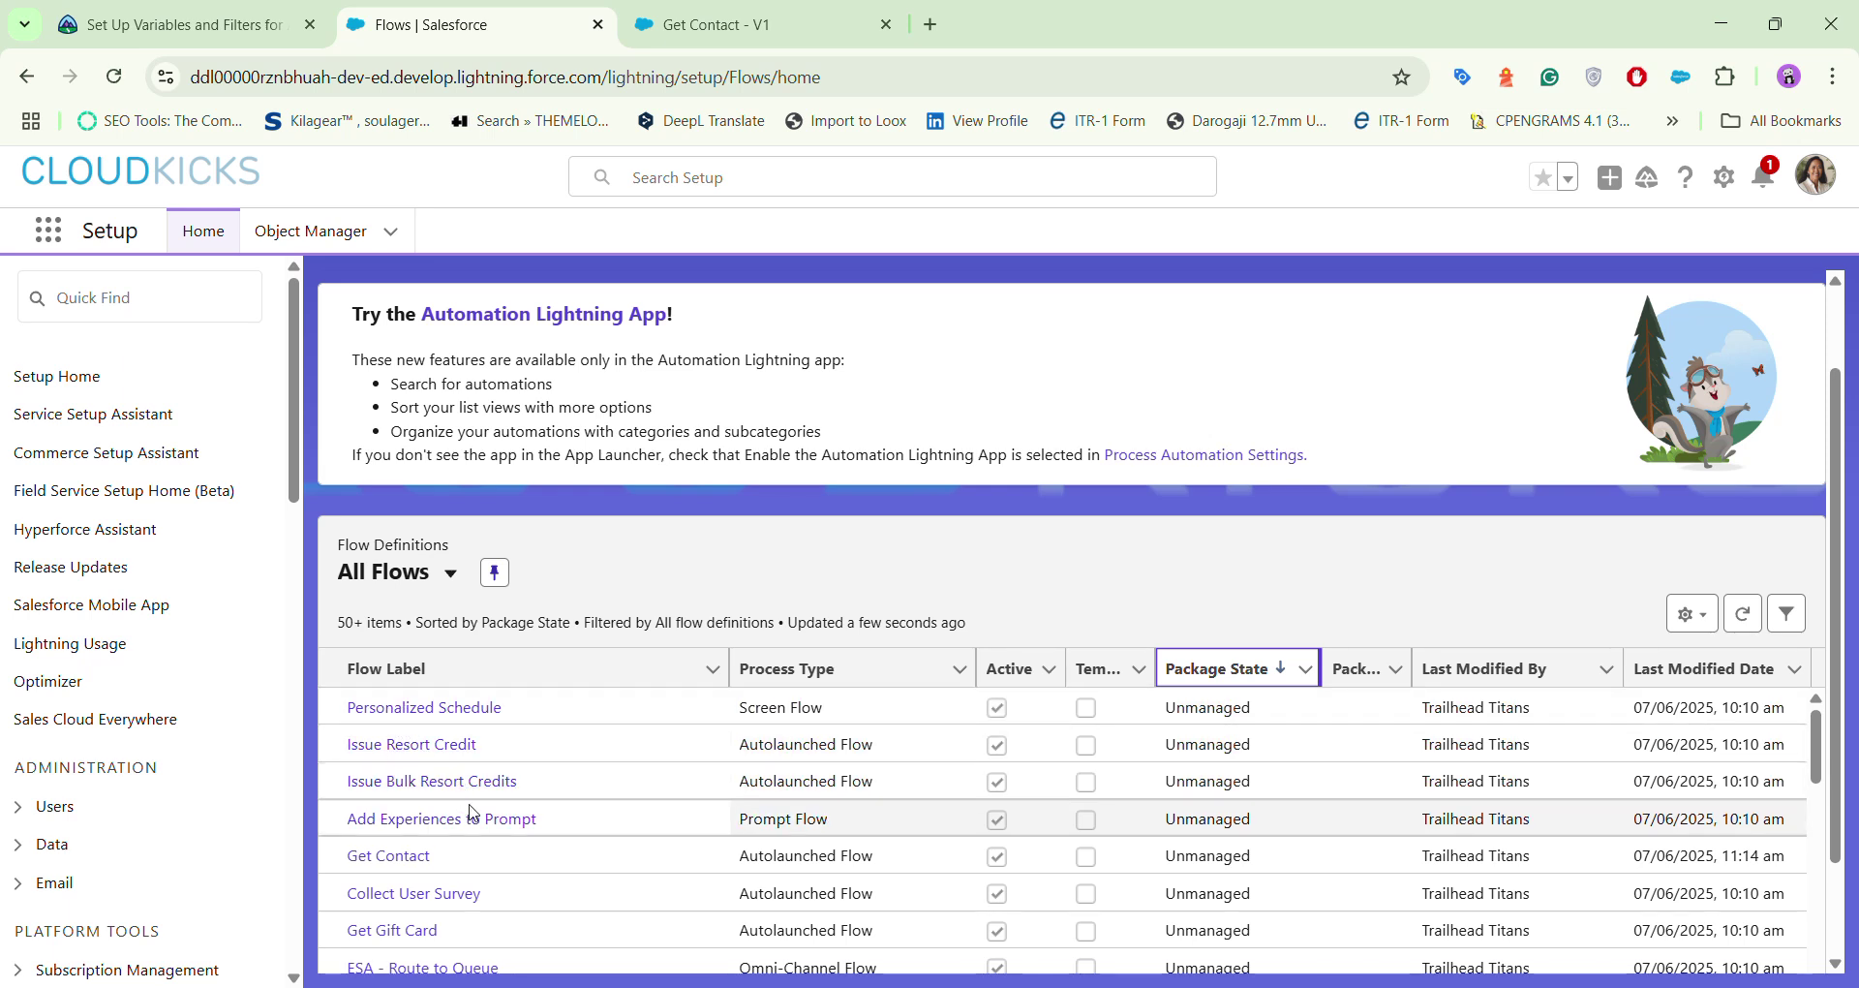
scroll(571, 826, down, 1)
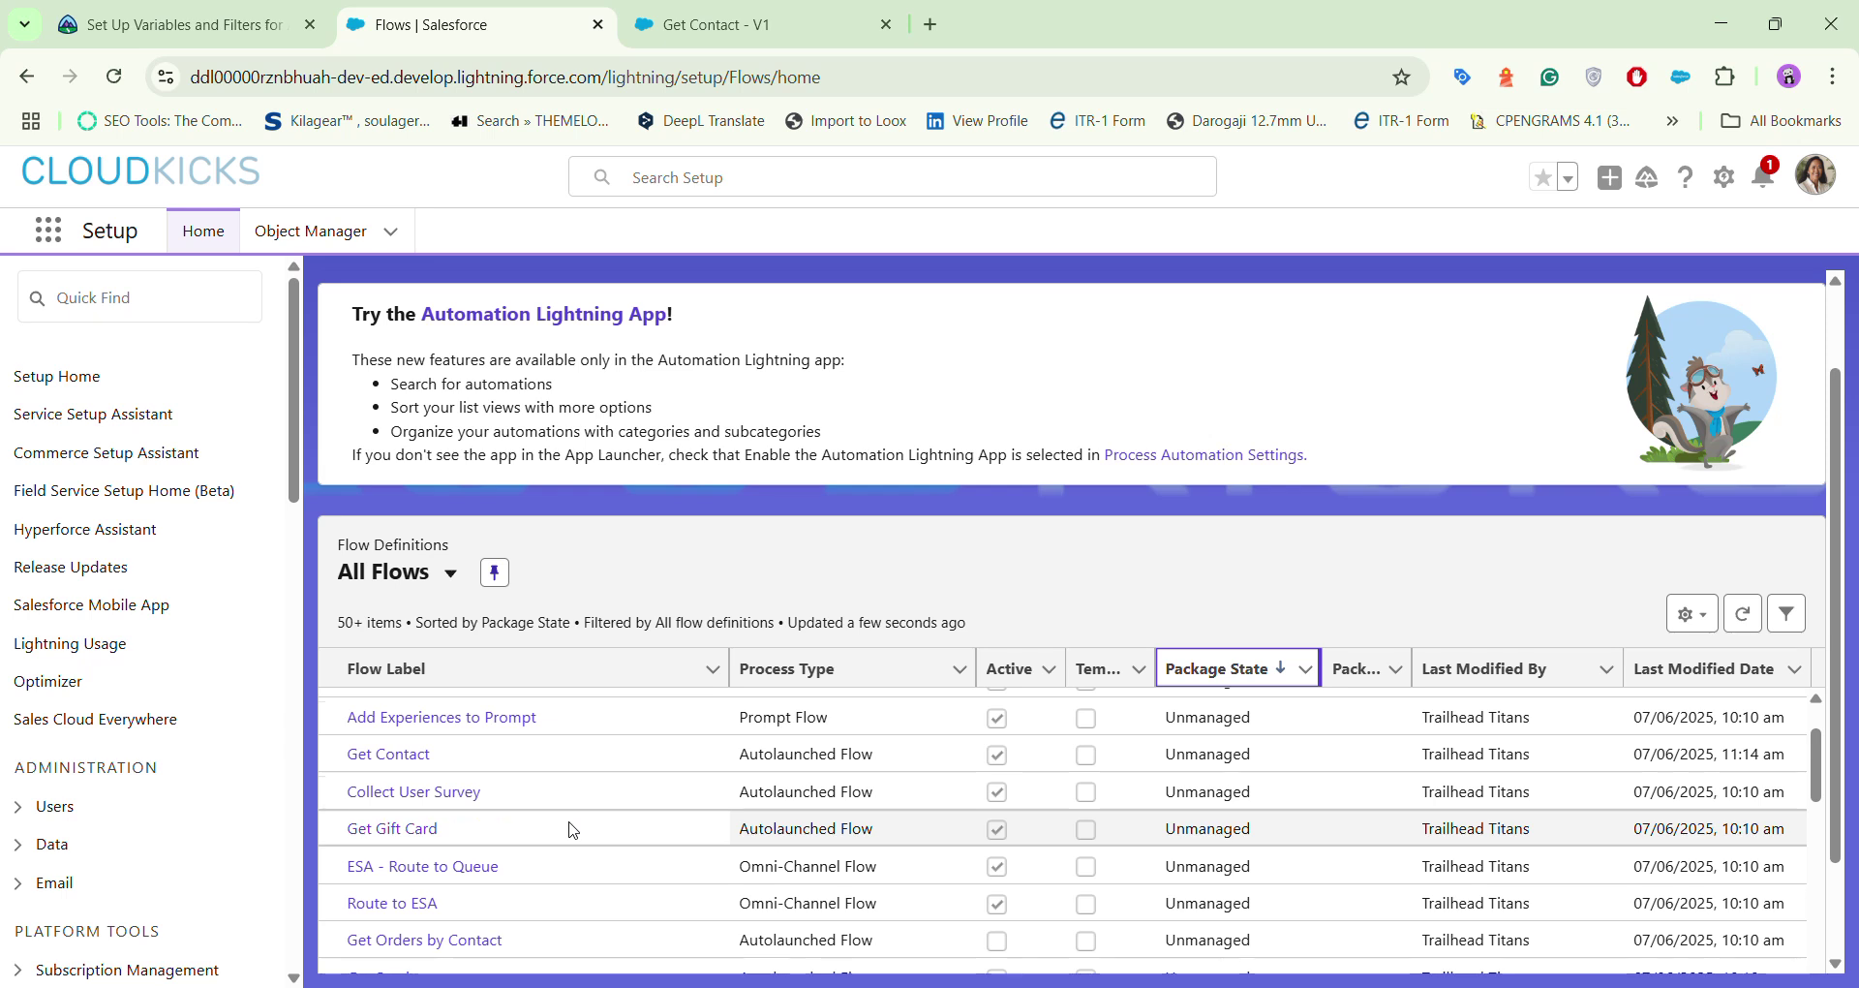
Step: Find the unmanaged Get Orders by Contact flow in the list, open it in Flow Builder and activate it
scroll(572, 829, down, 5)
scroll(571, 829, up, 3)
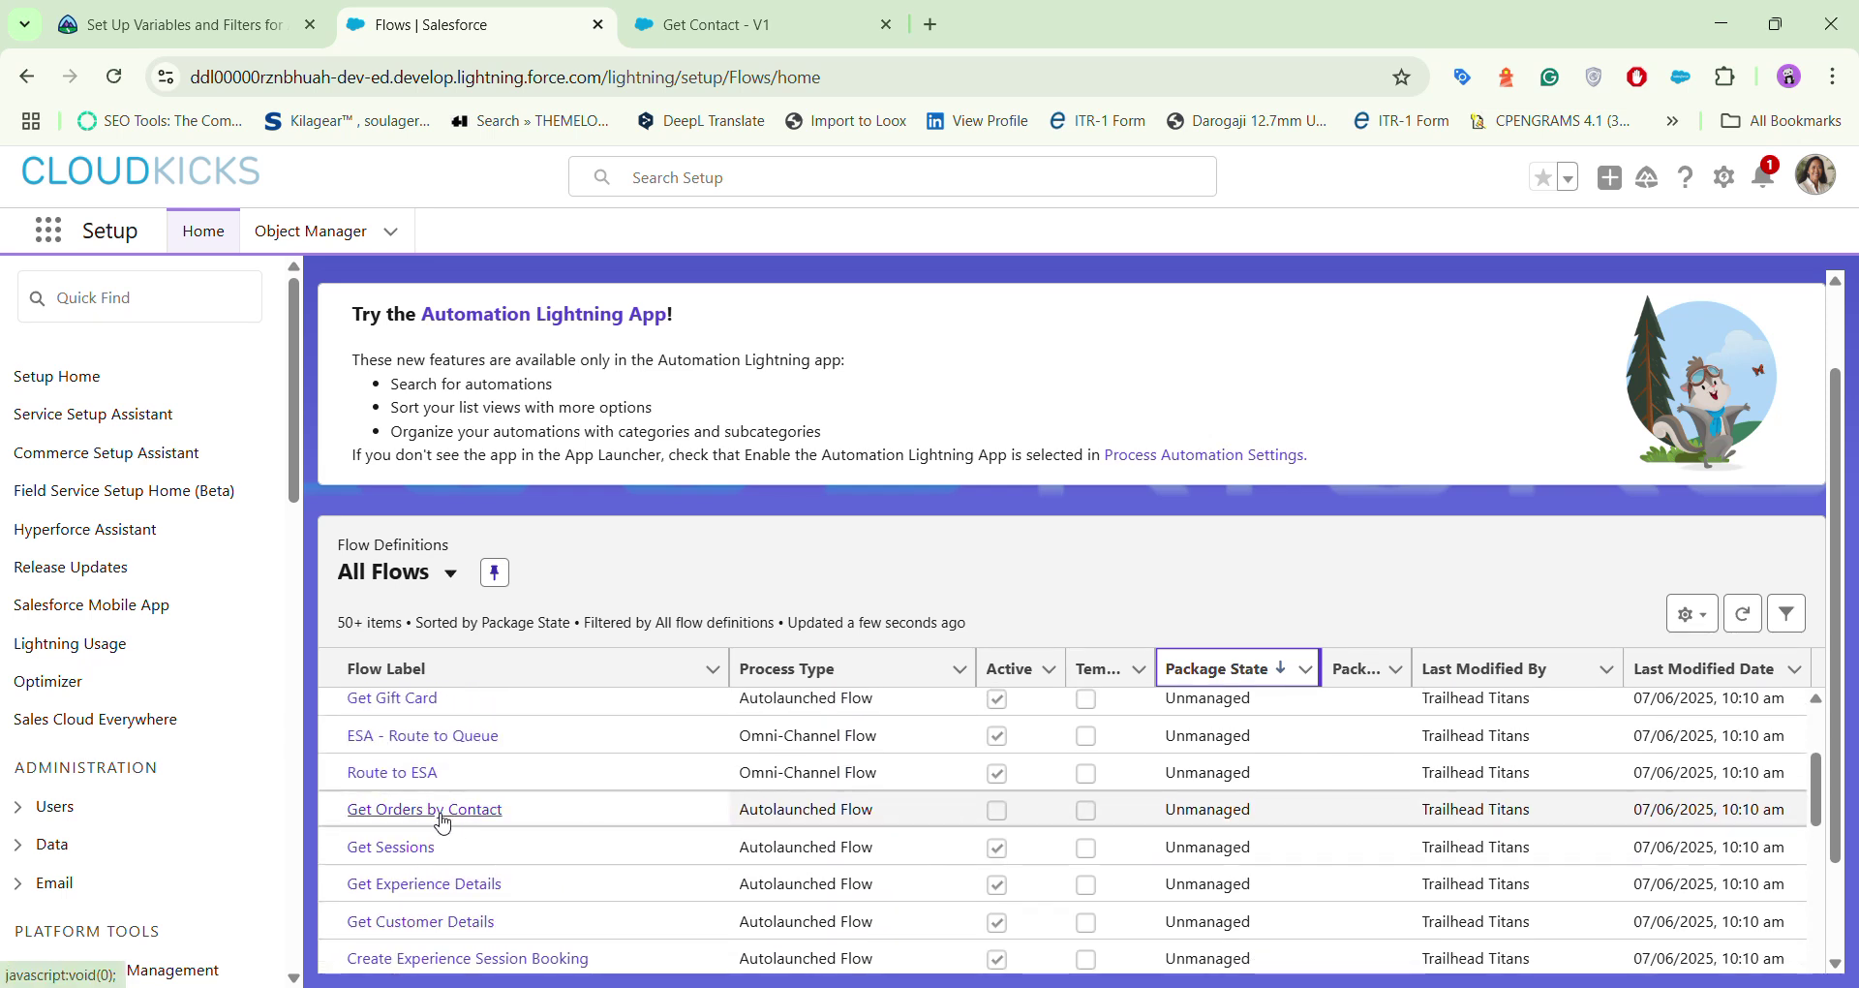
click(442, 809)
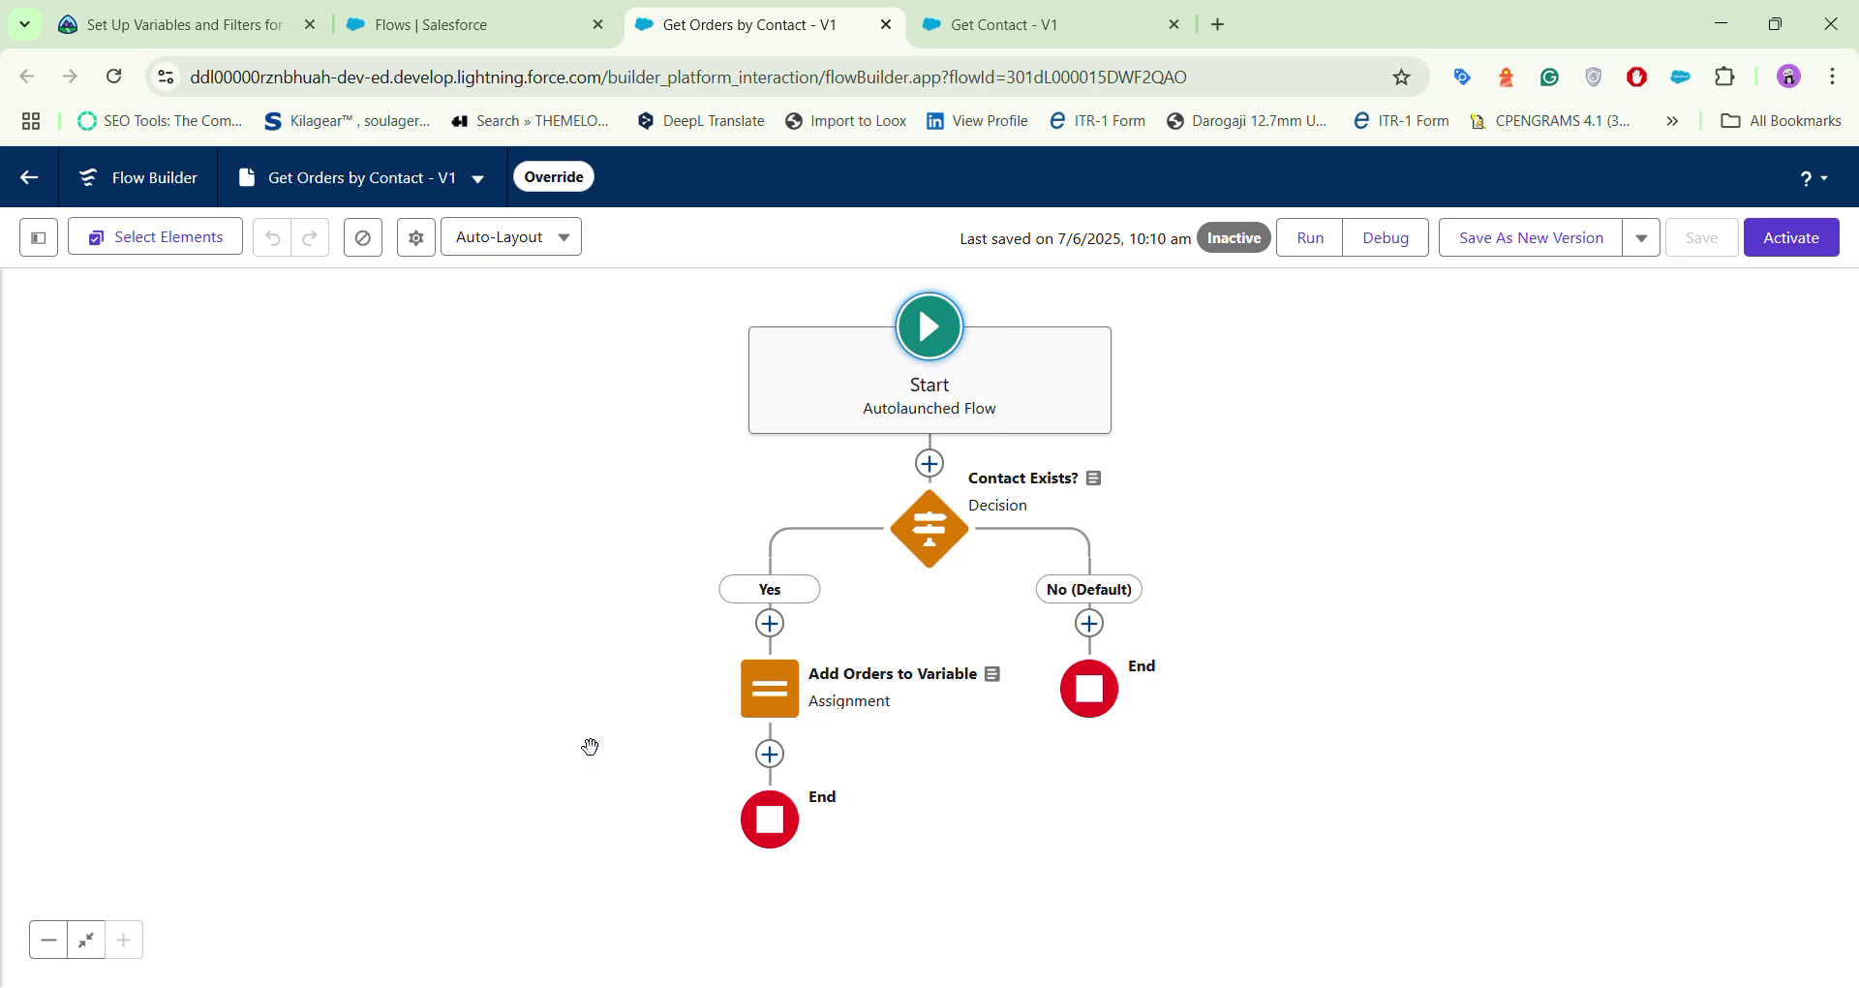
click(1826, 253)
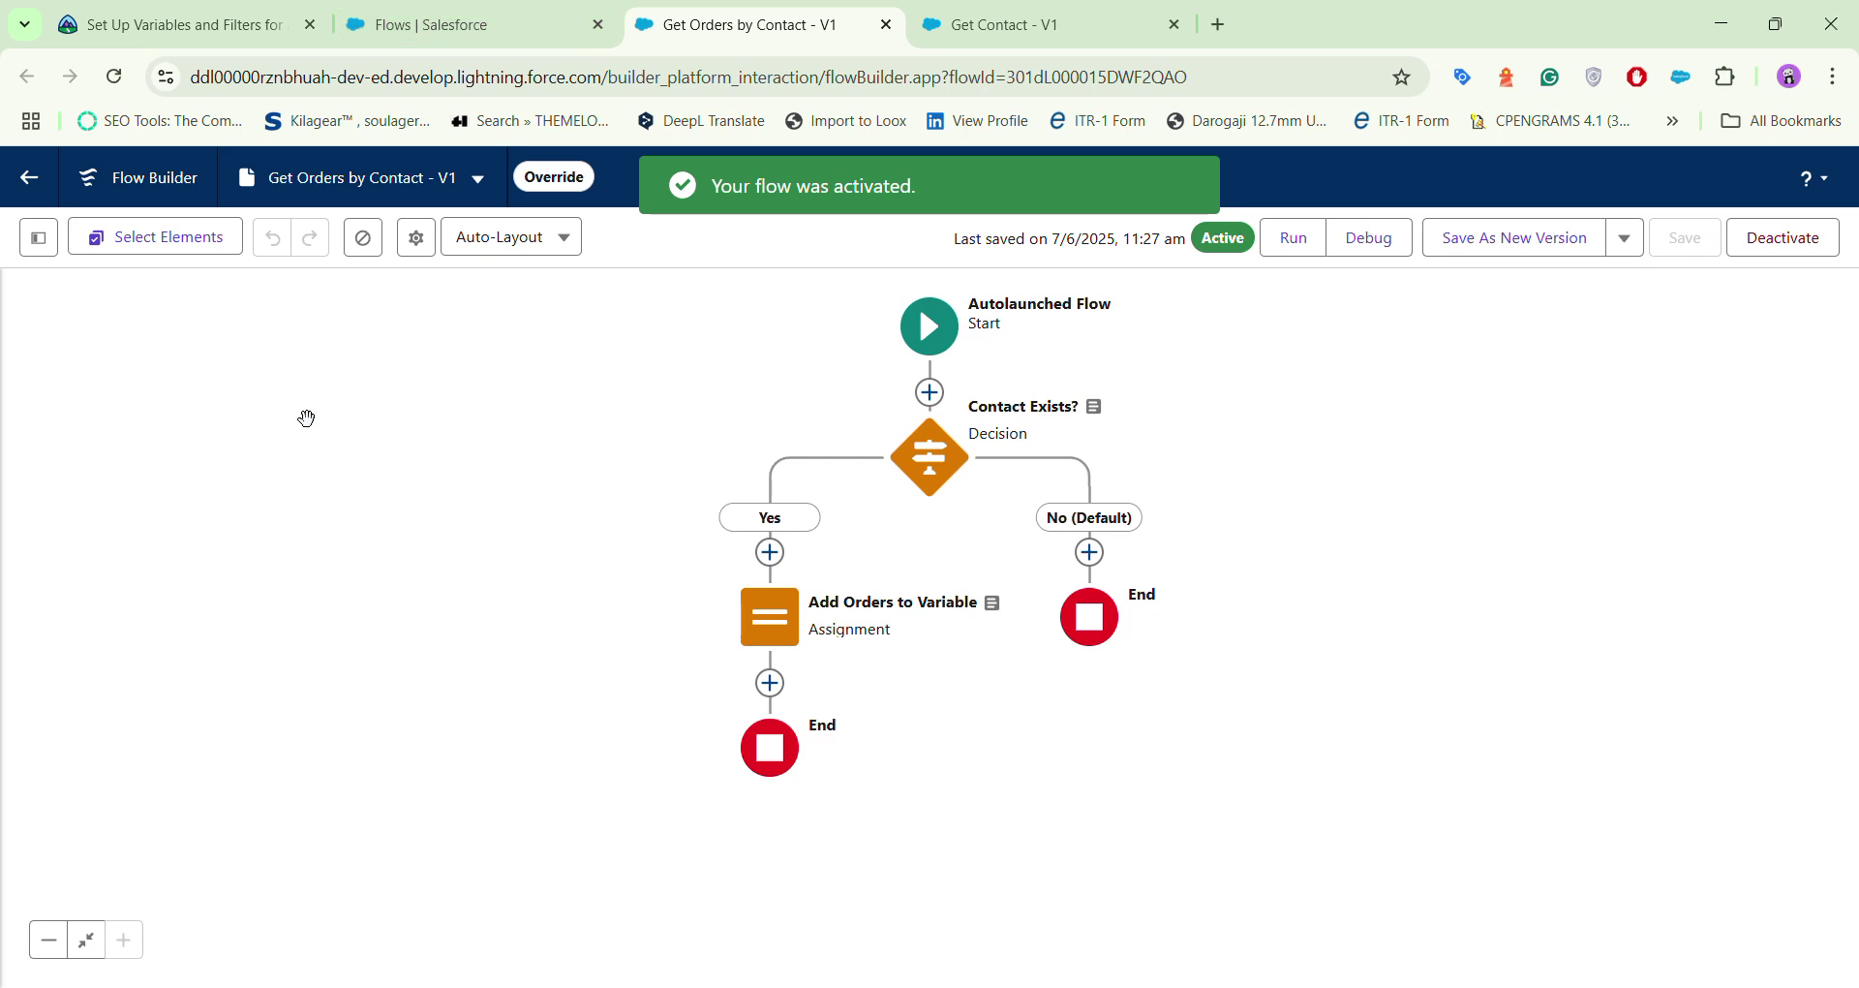
Step: Close the browser tabs of the Get Orders by Contact and Get Contact flows, returning to the Flows list
right_click(690, 27)
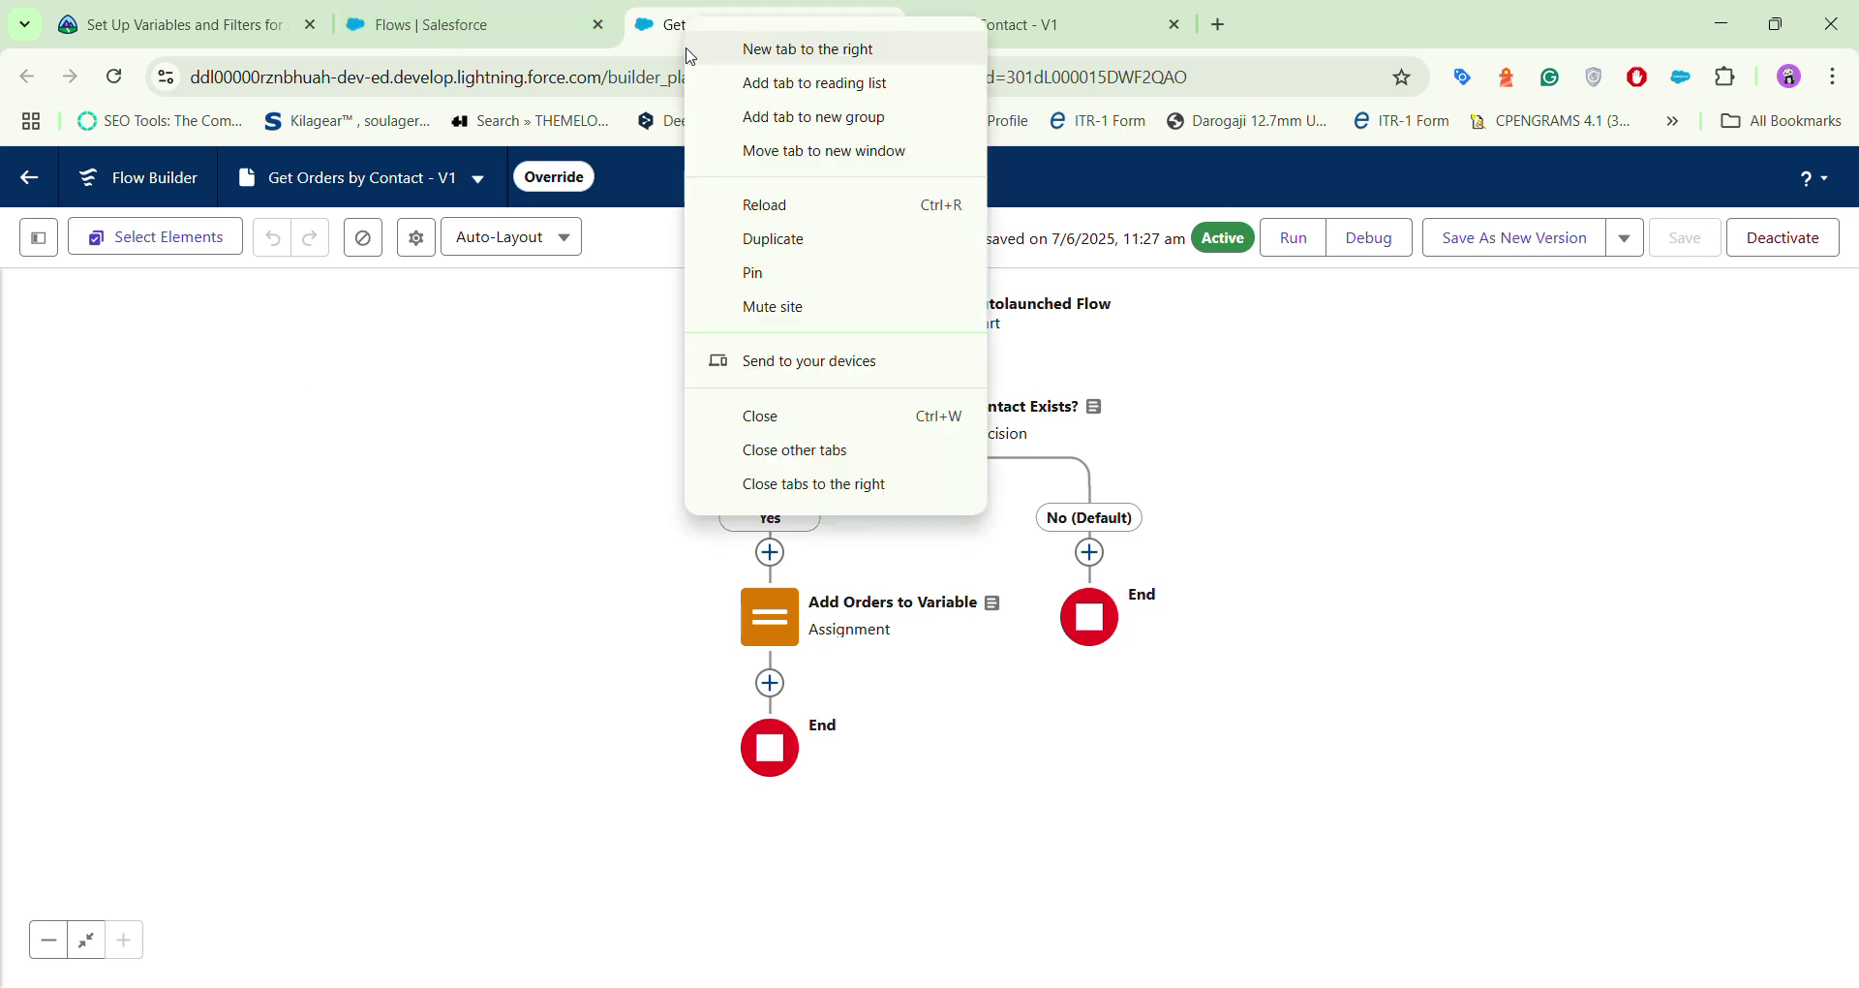
click(771, 412)
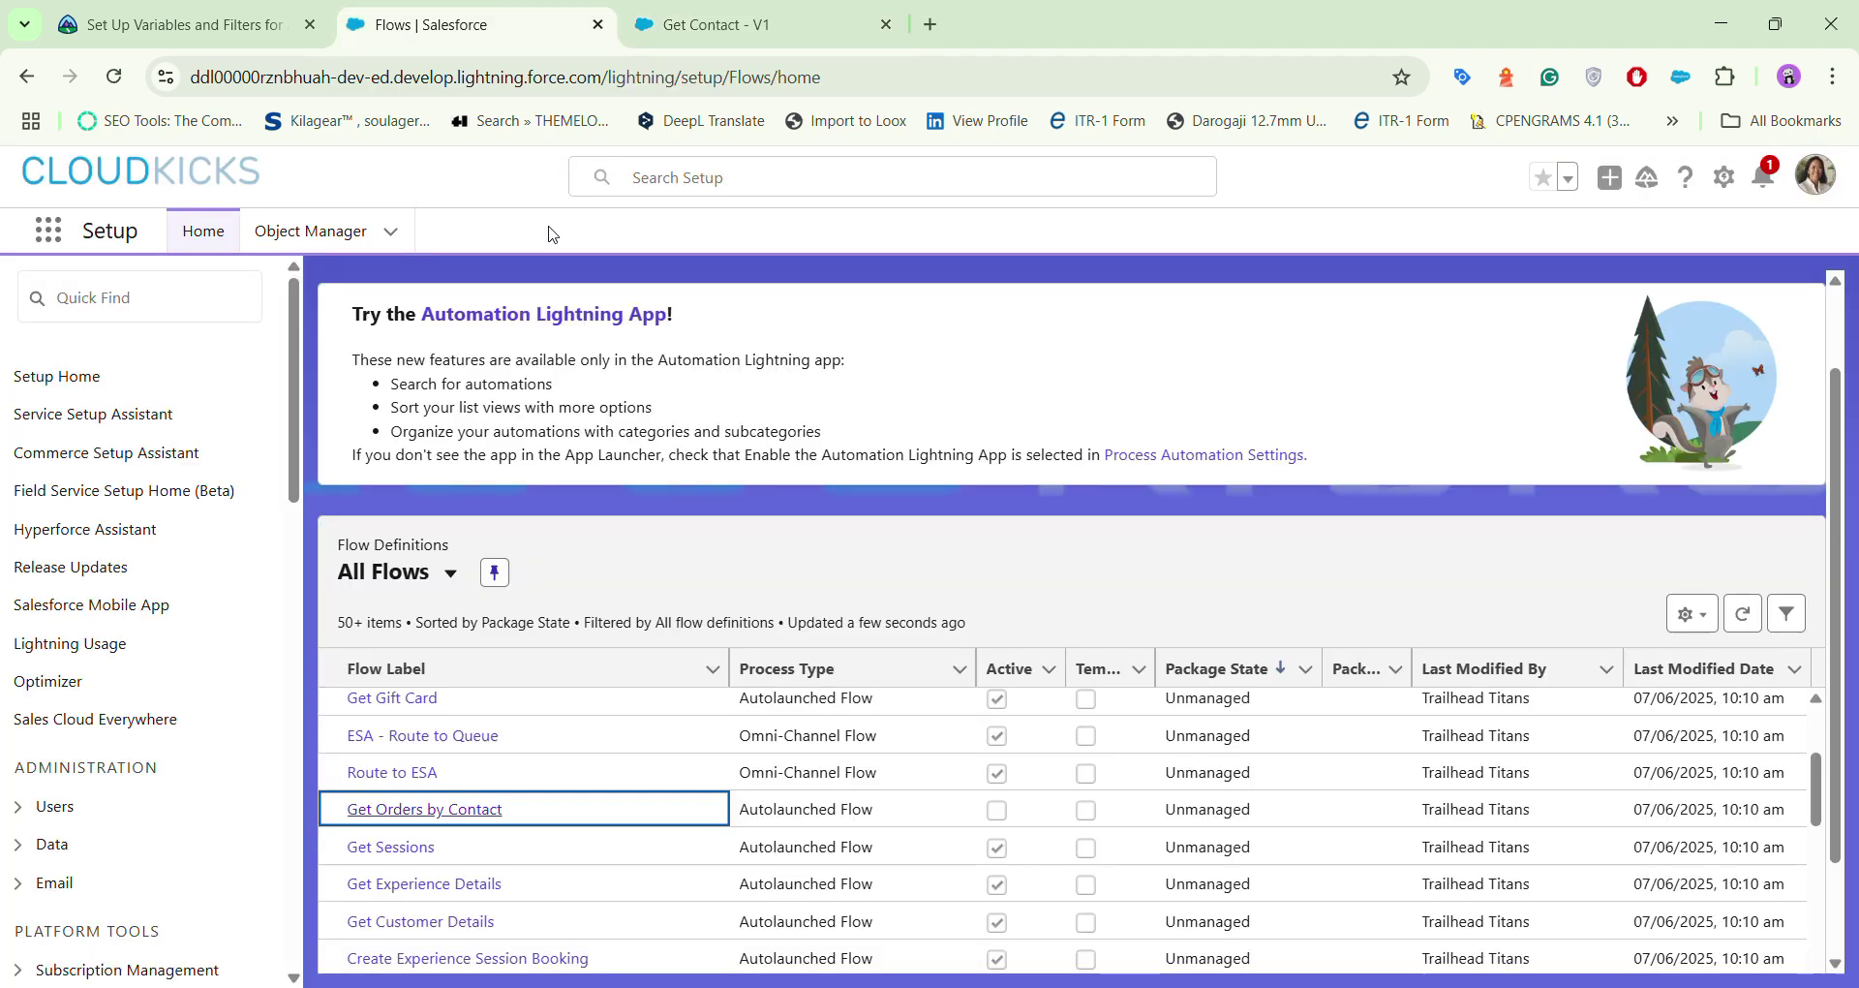
right_click(666, 25)
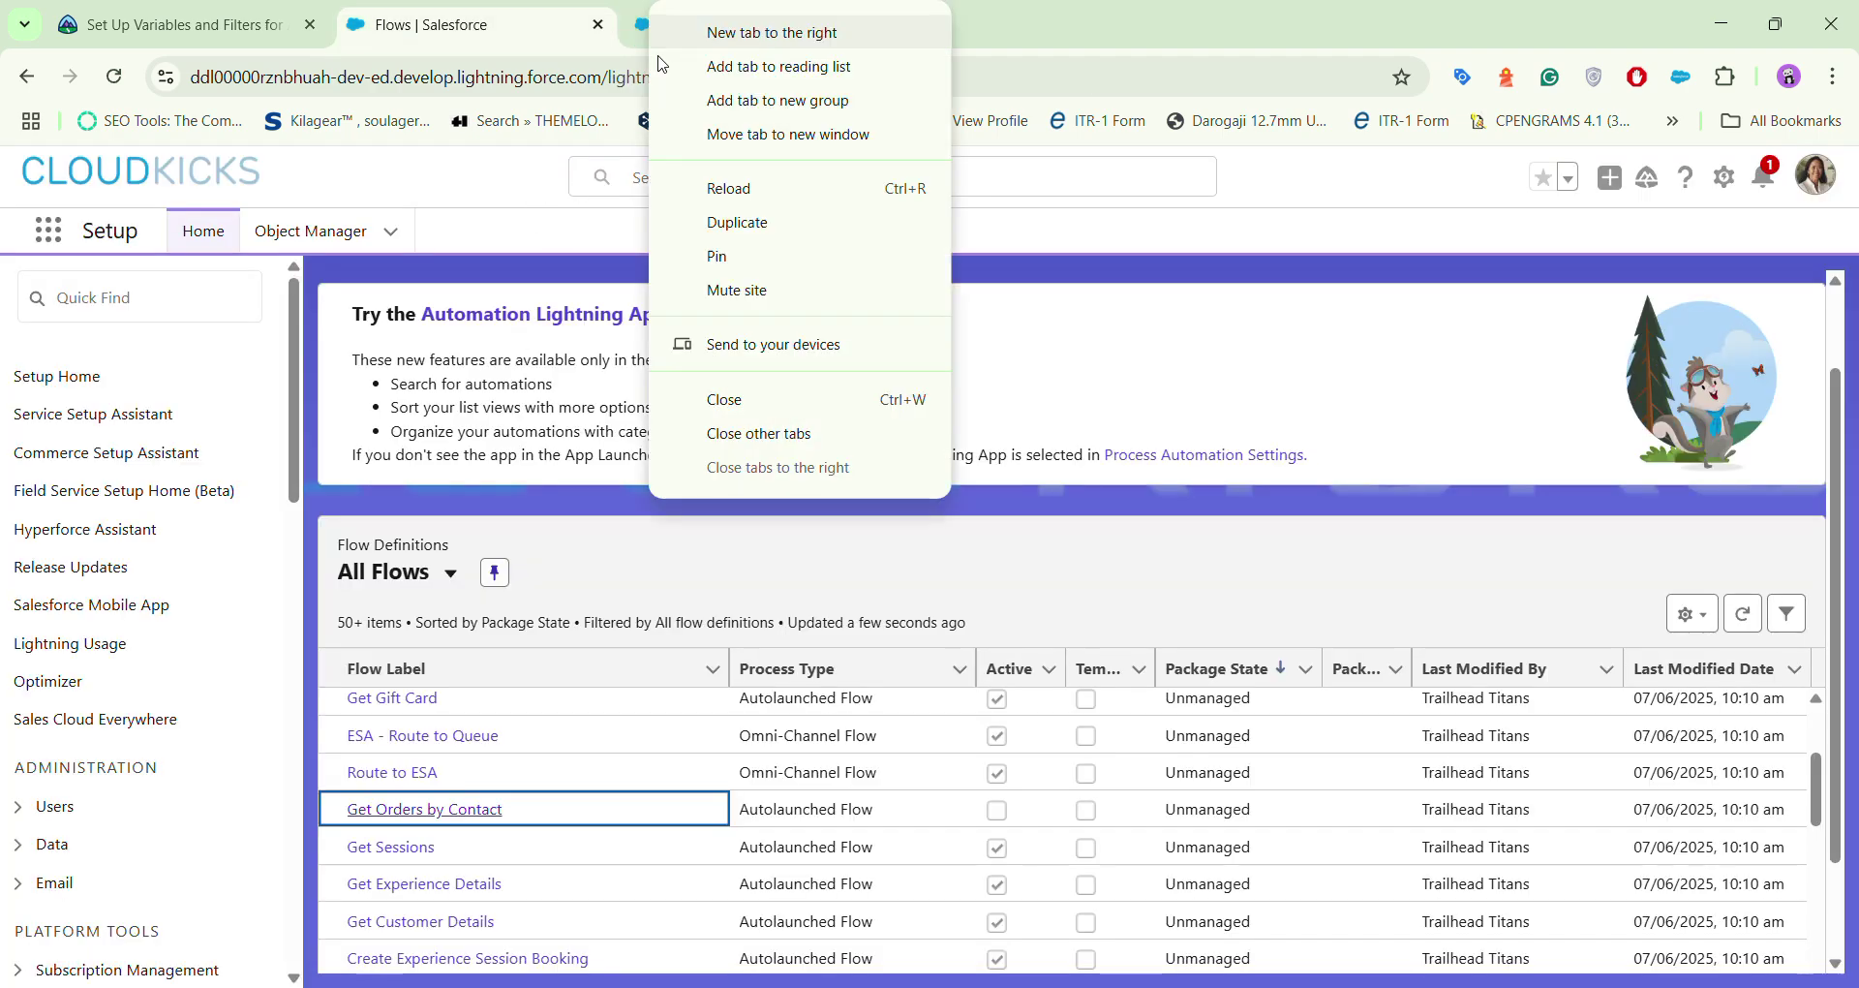
click(766, 399)
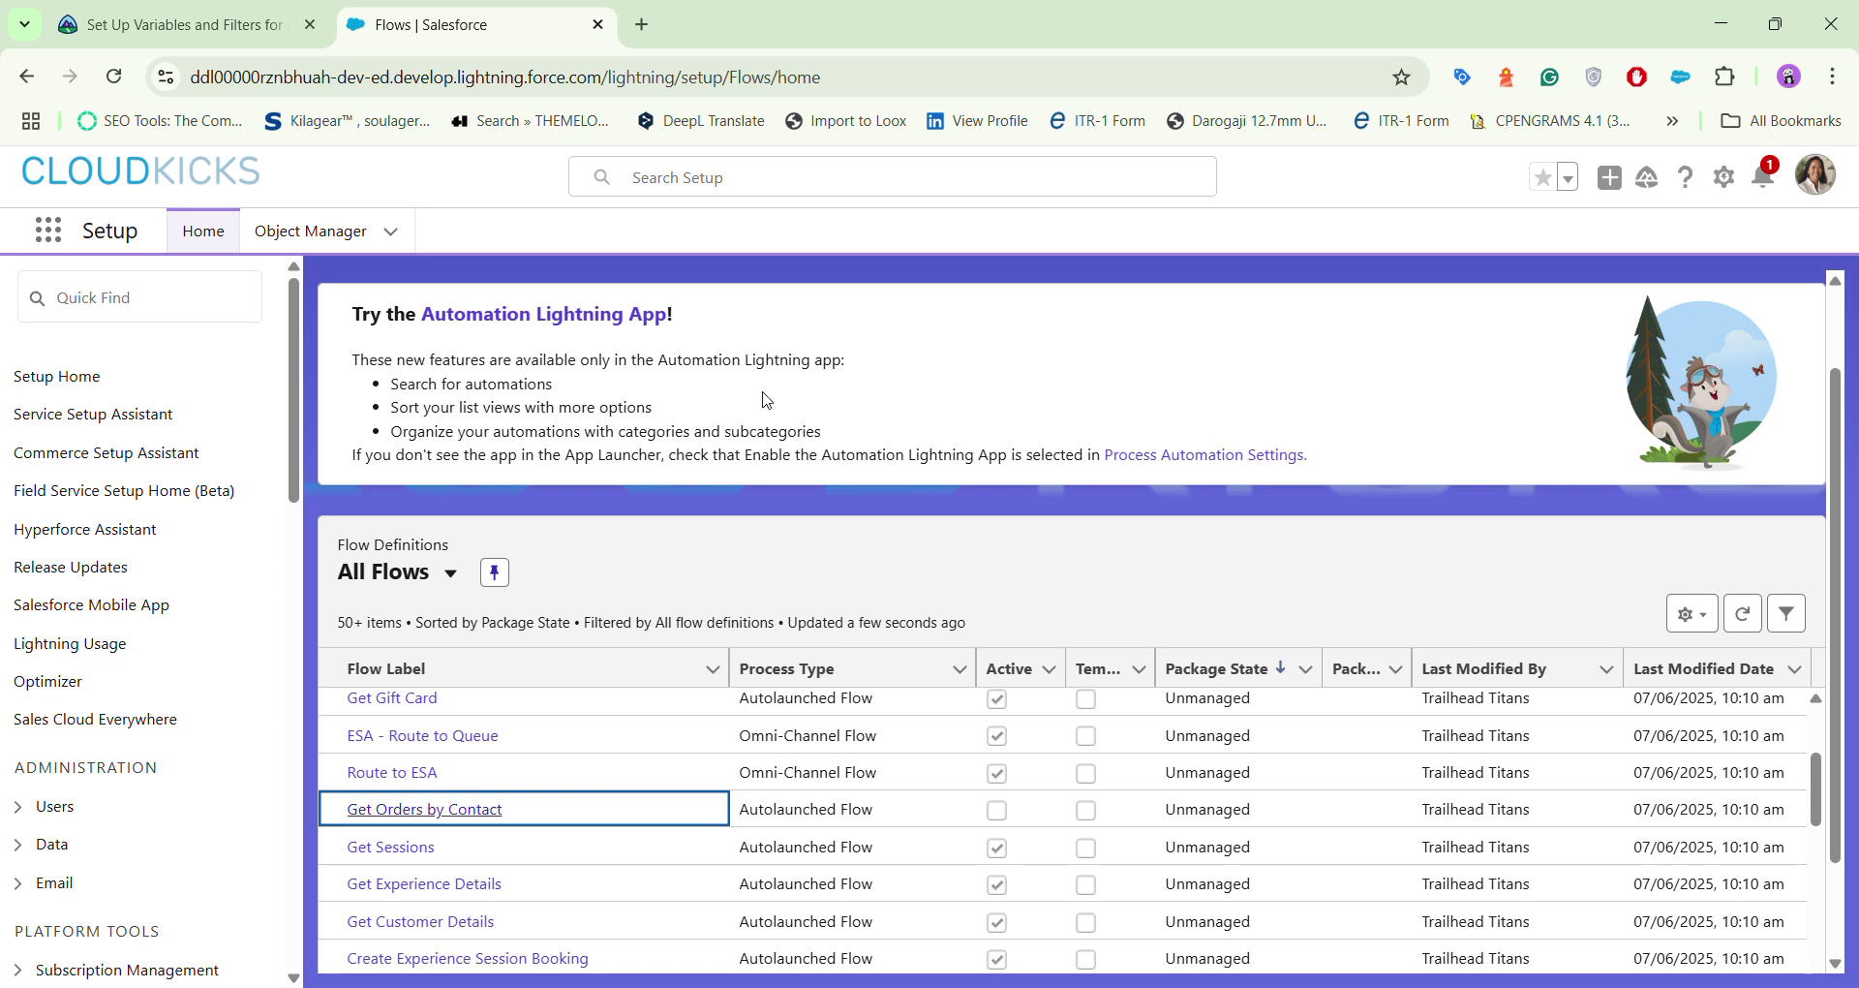
Step: Search Setup for "agentforce" and open the Agentforce Agents page under Agentforce Studio
click(215, 288)
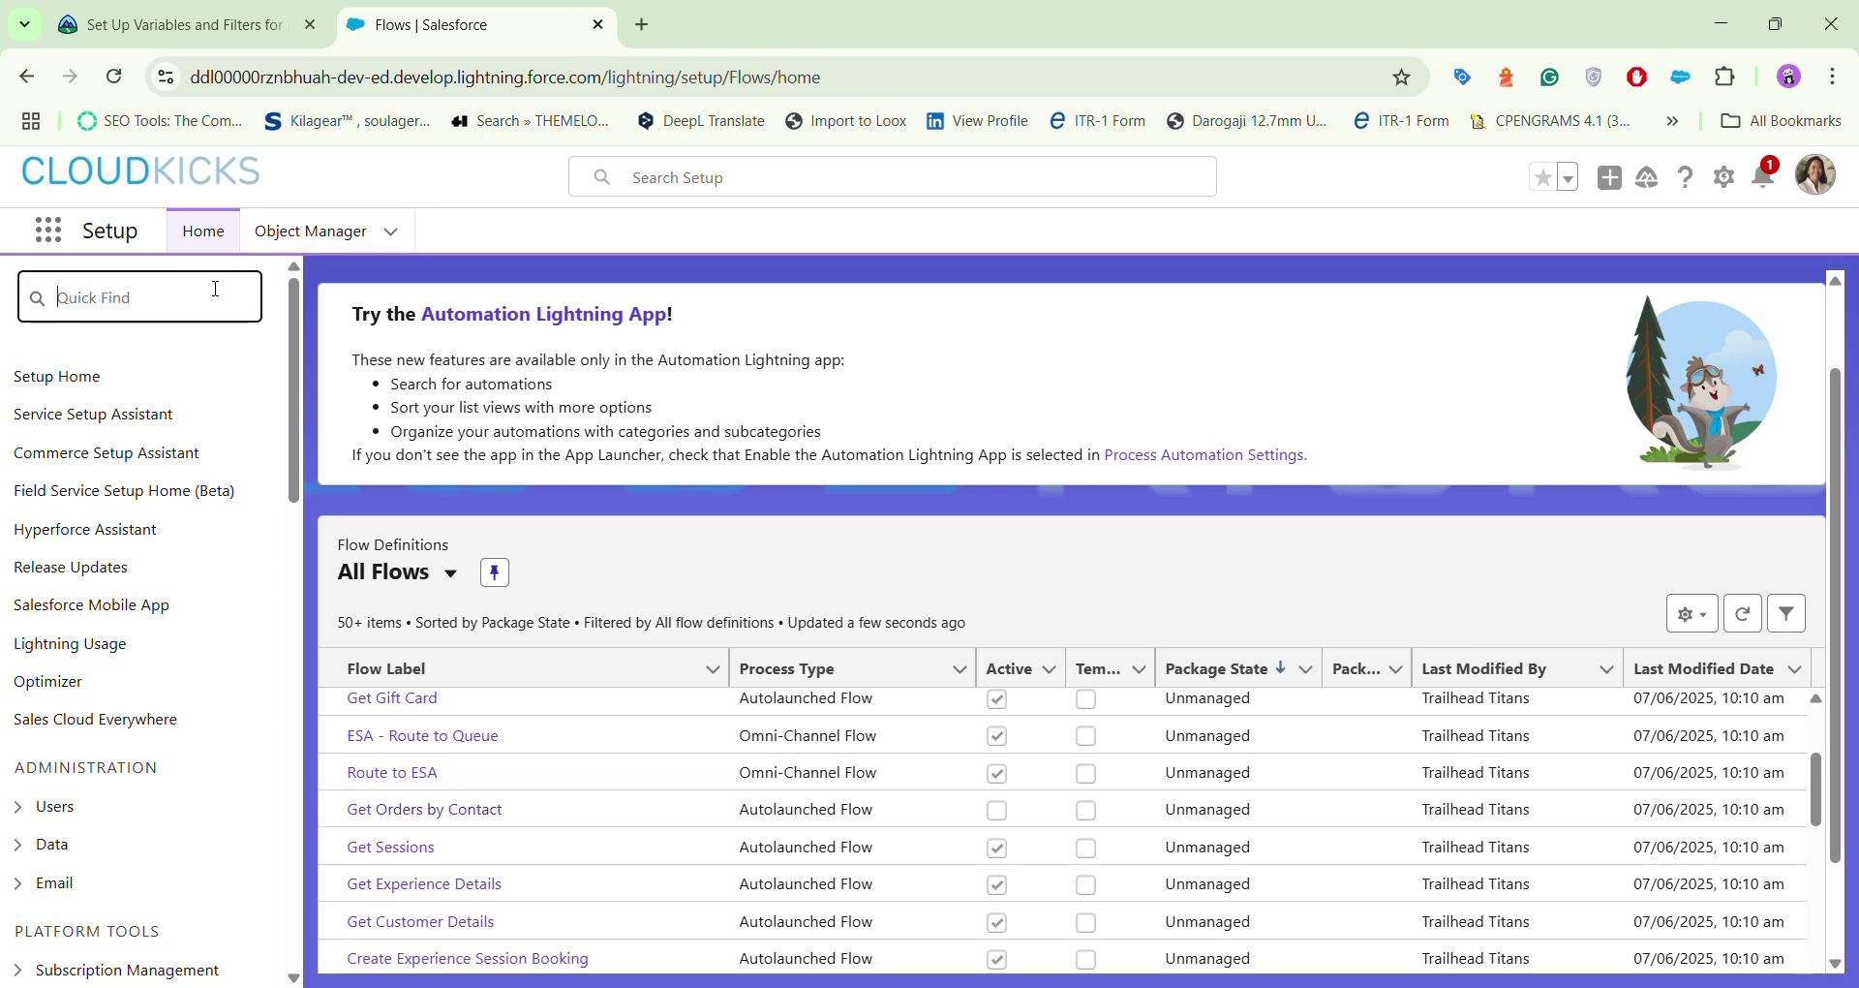
text(agent)
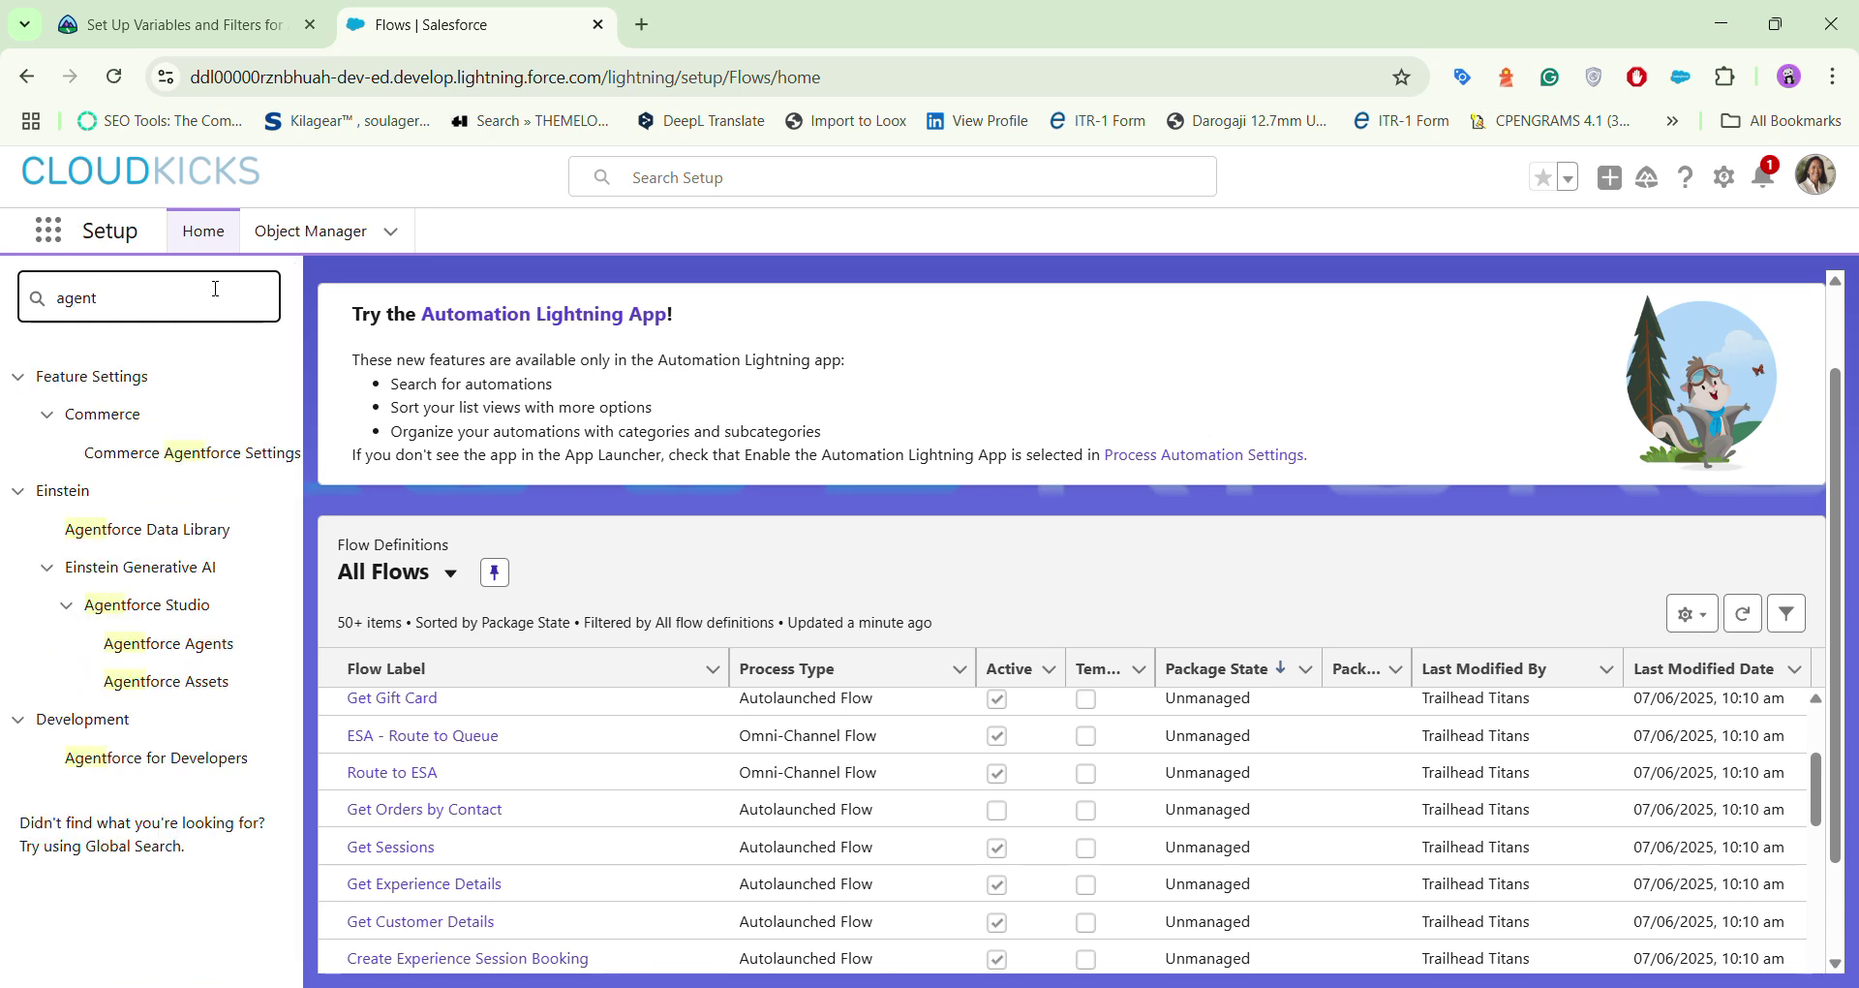
text(force)
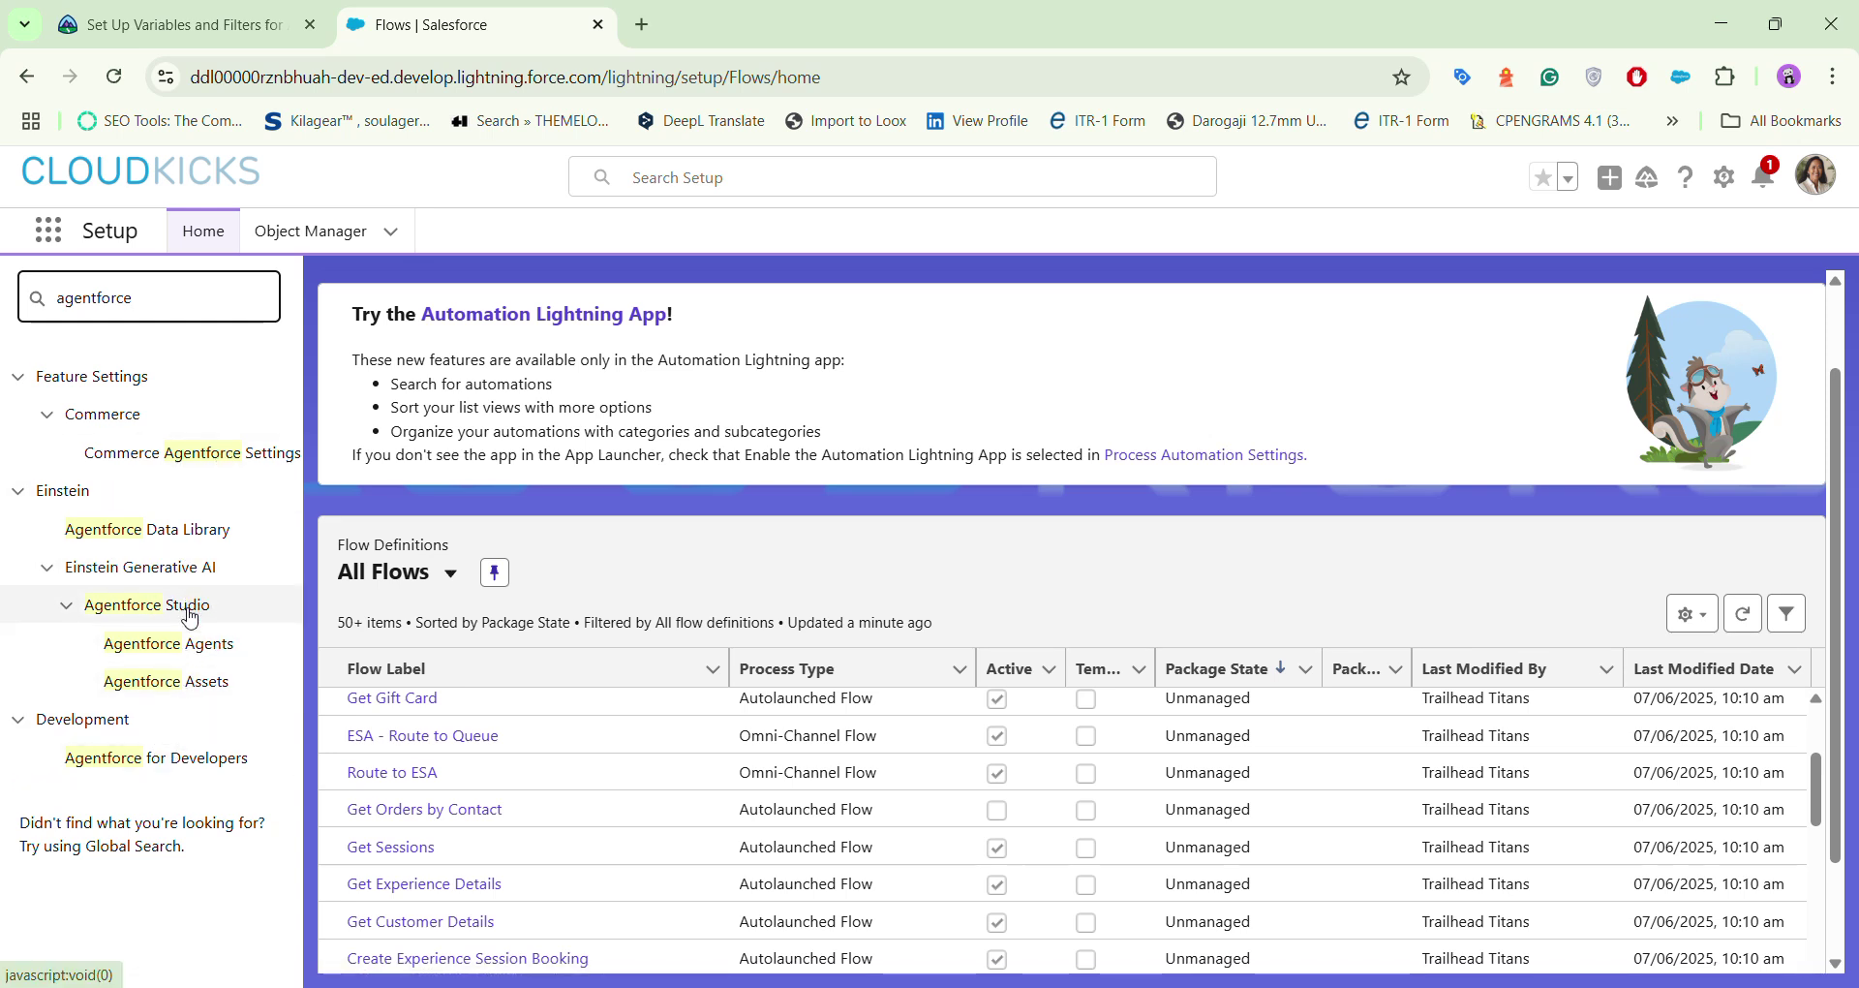
click(191, 650)
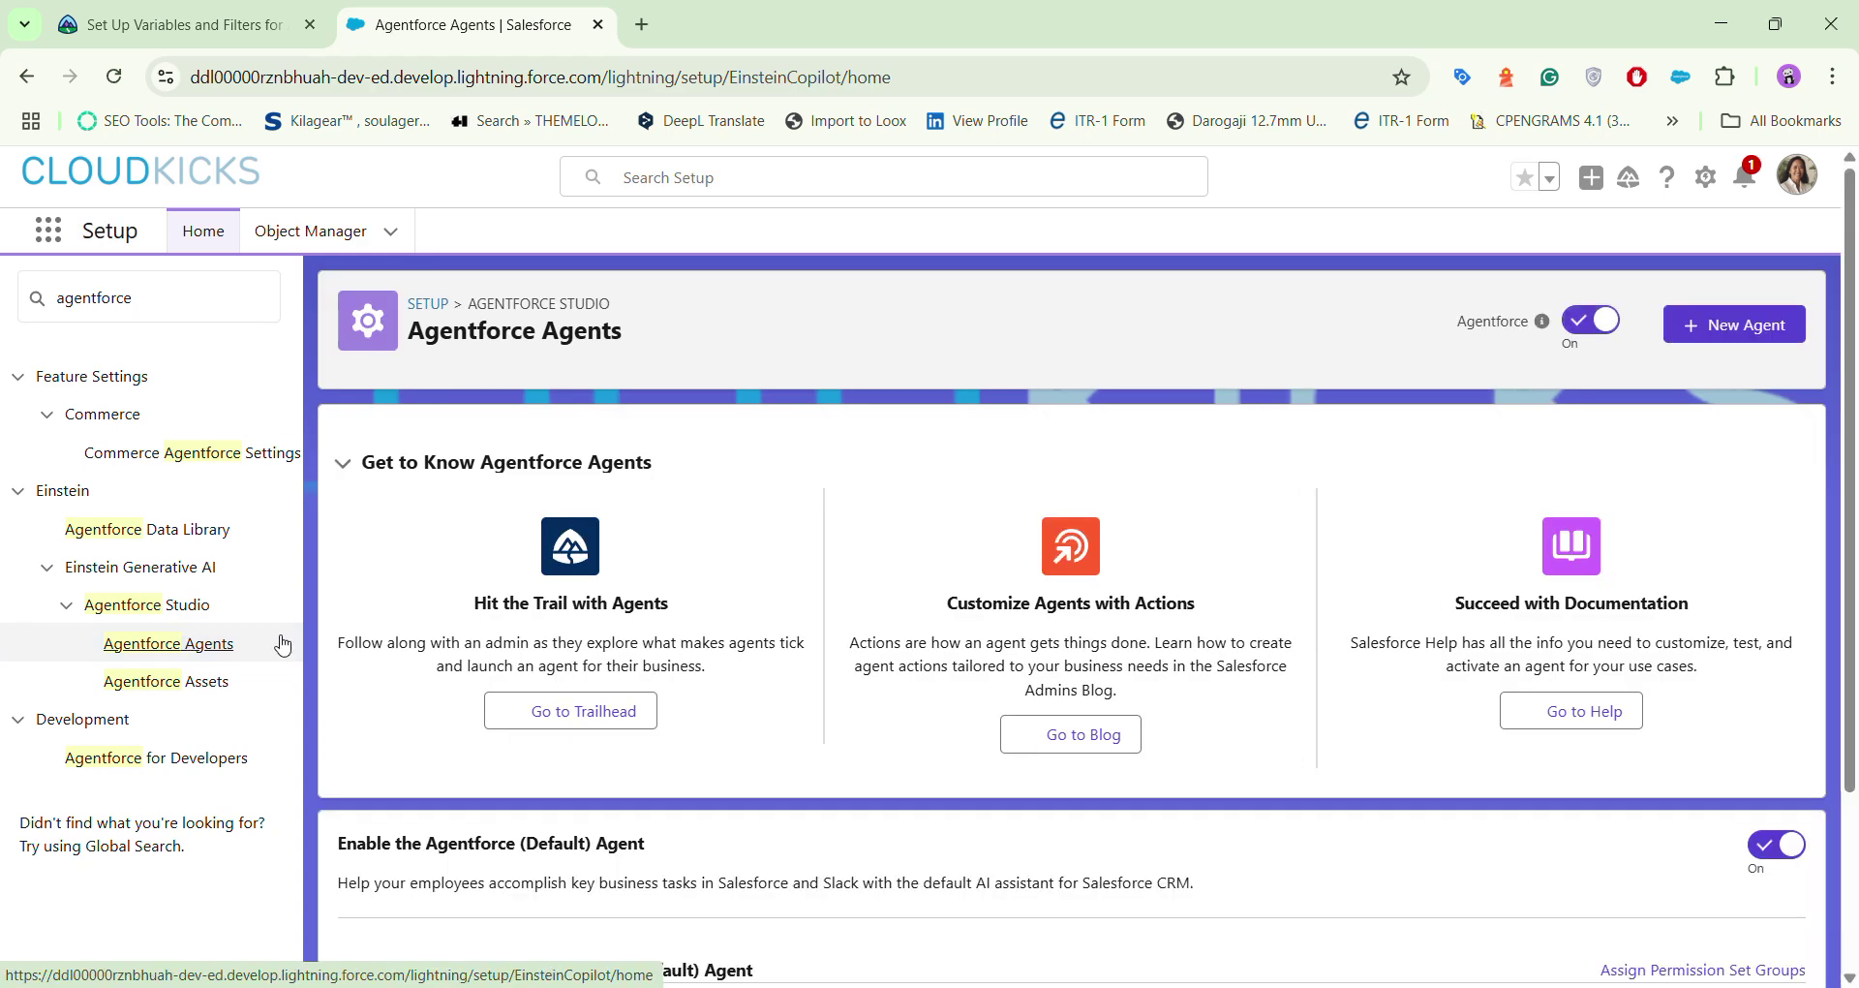
Step: Open the Cloud Kicks Service Agent's details, launch it in Agentforce Builder and dismiss the introductory walkthrough
scroll(680, 662, down, 3)
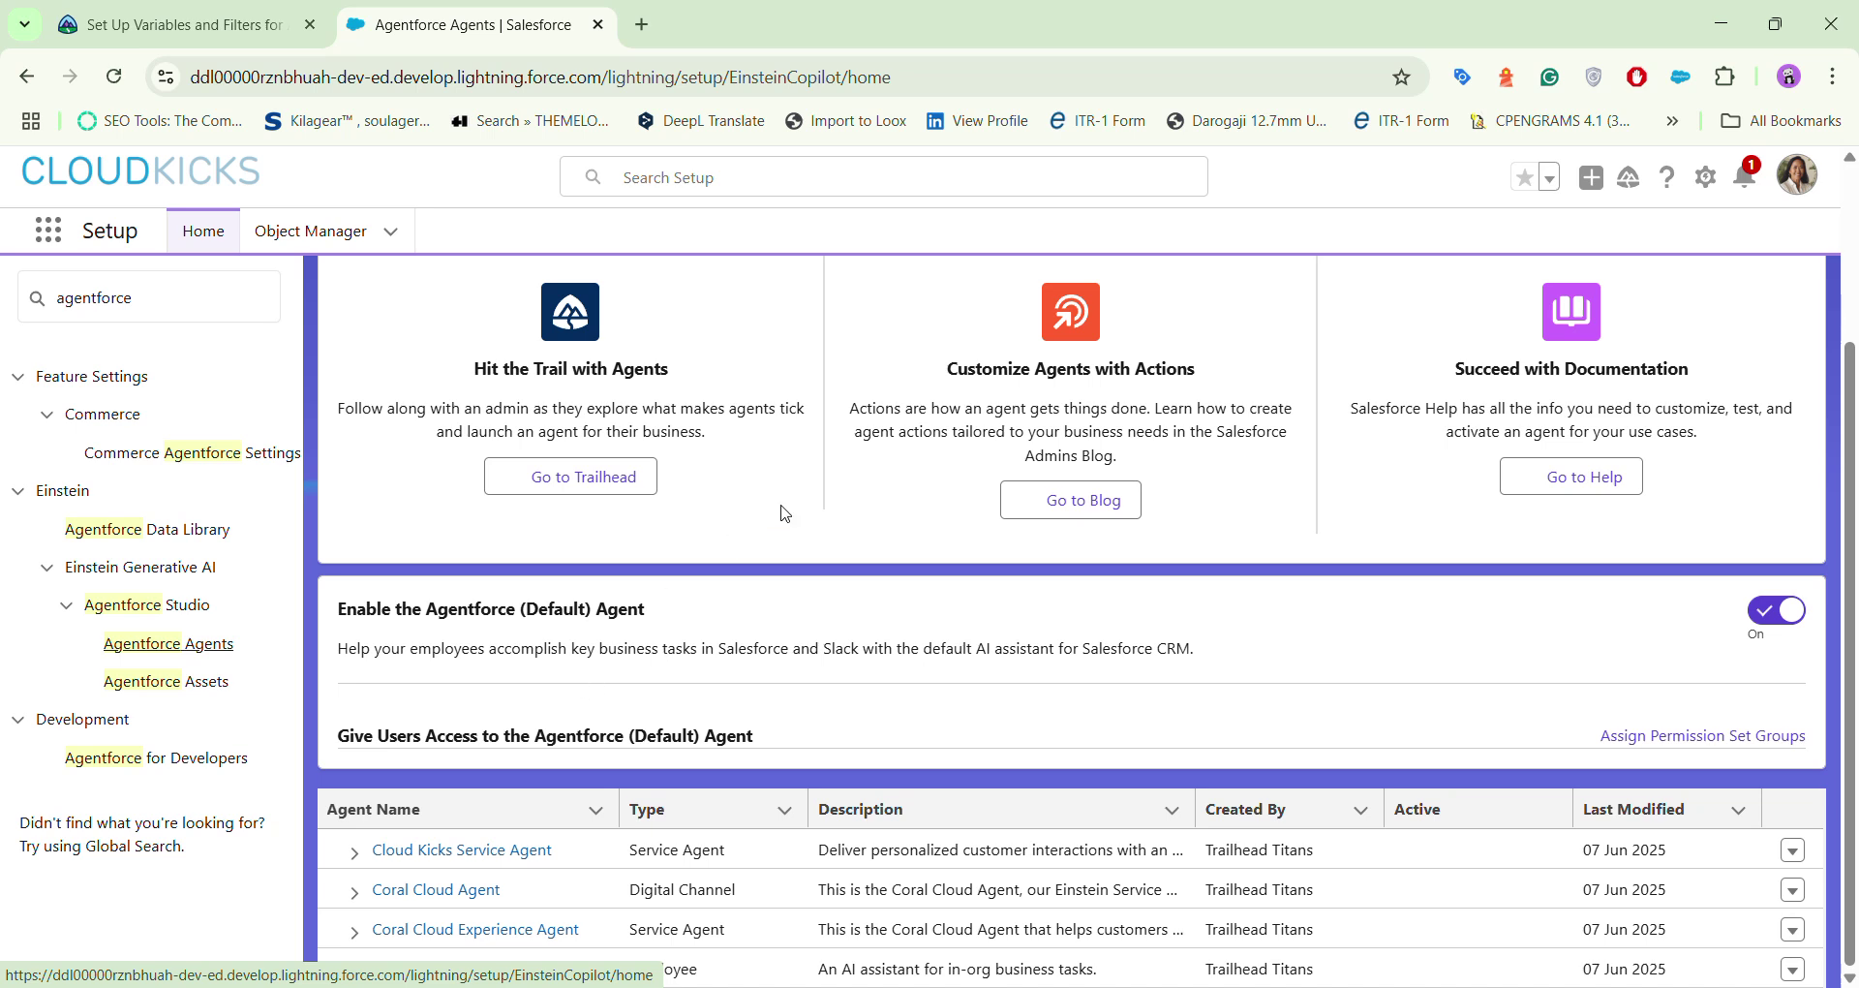
click(504, 852)
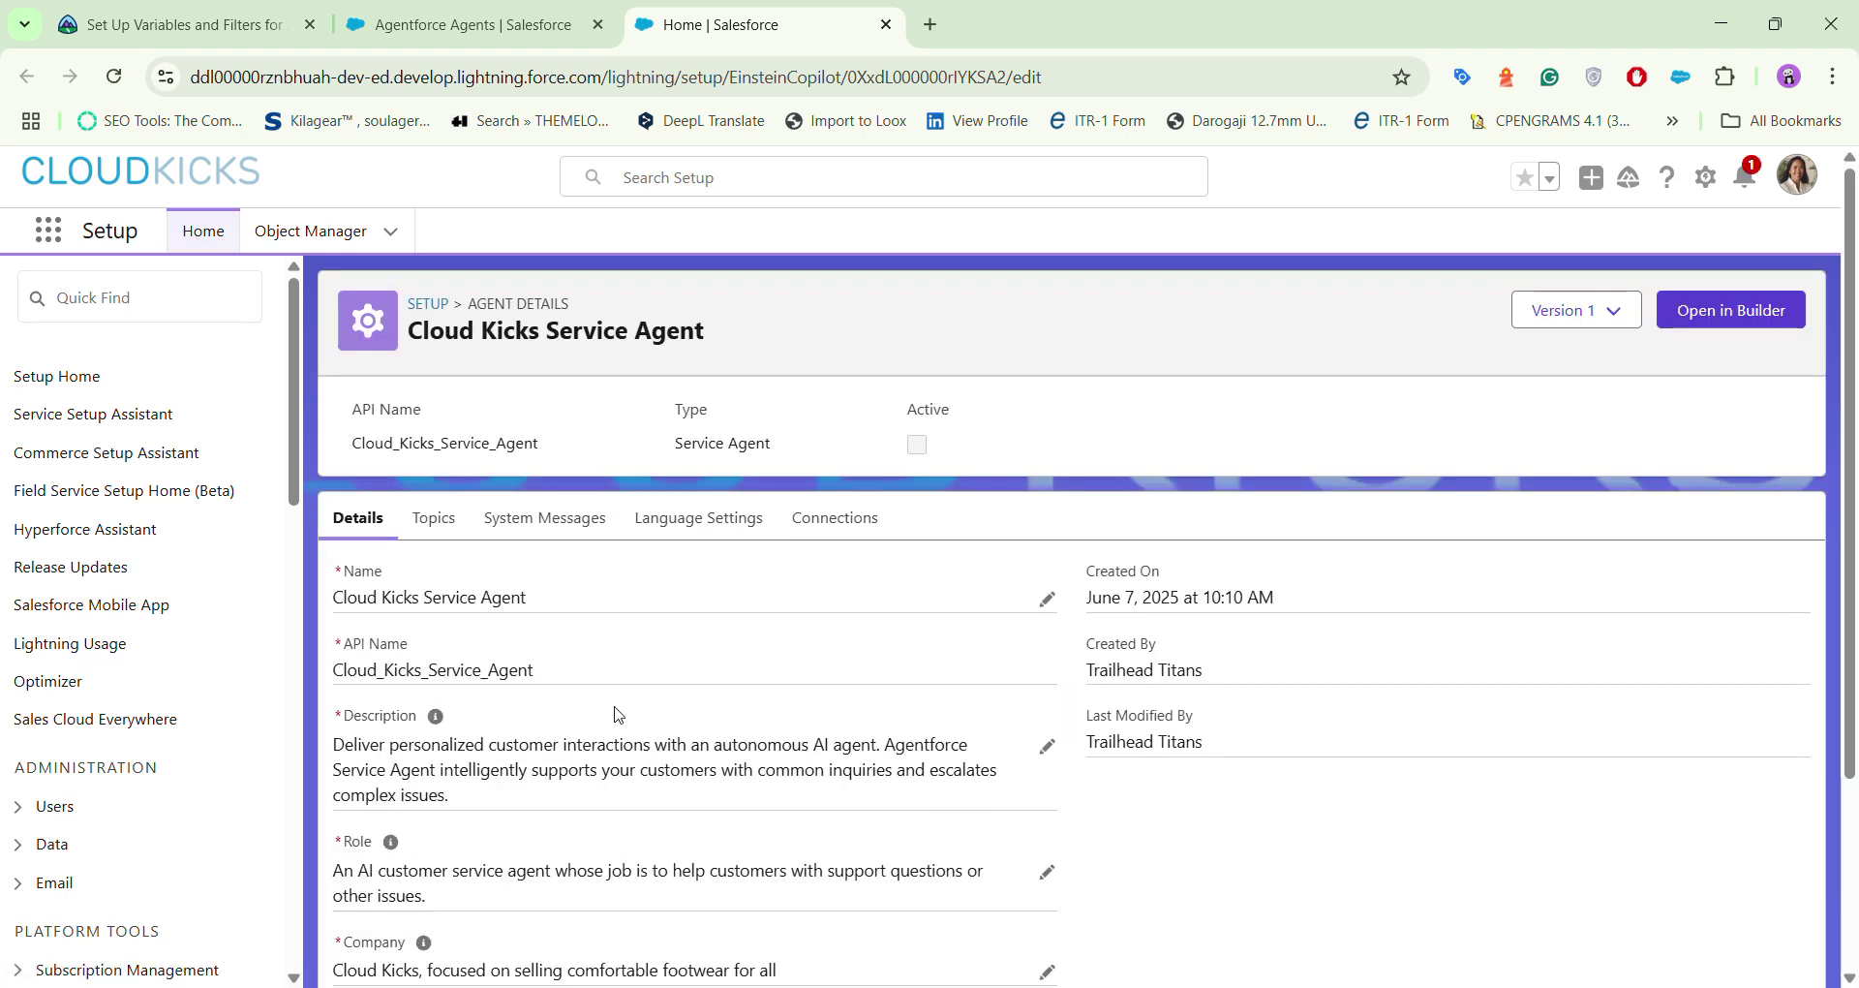
click(1729, 323)
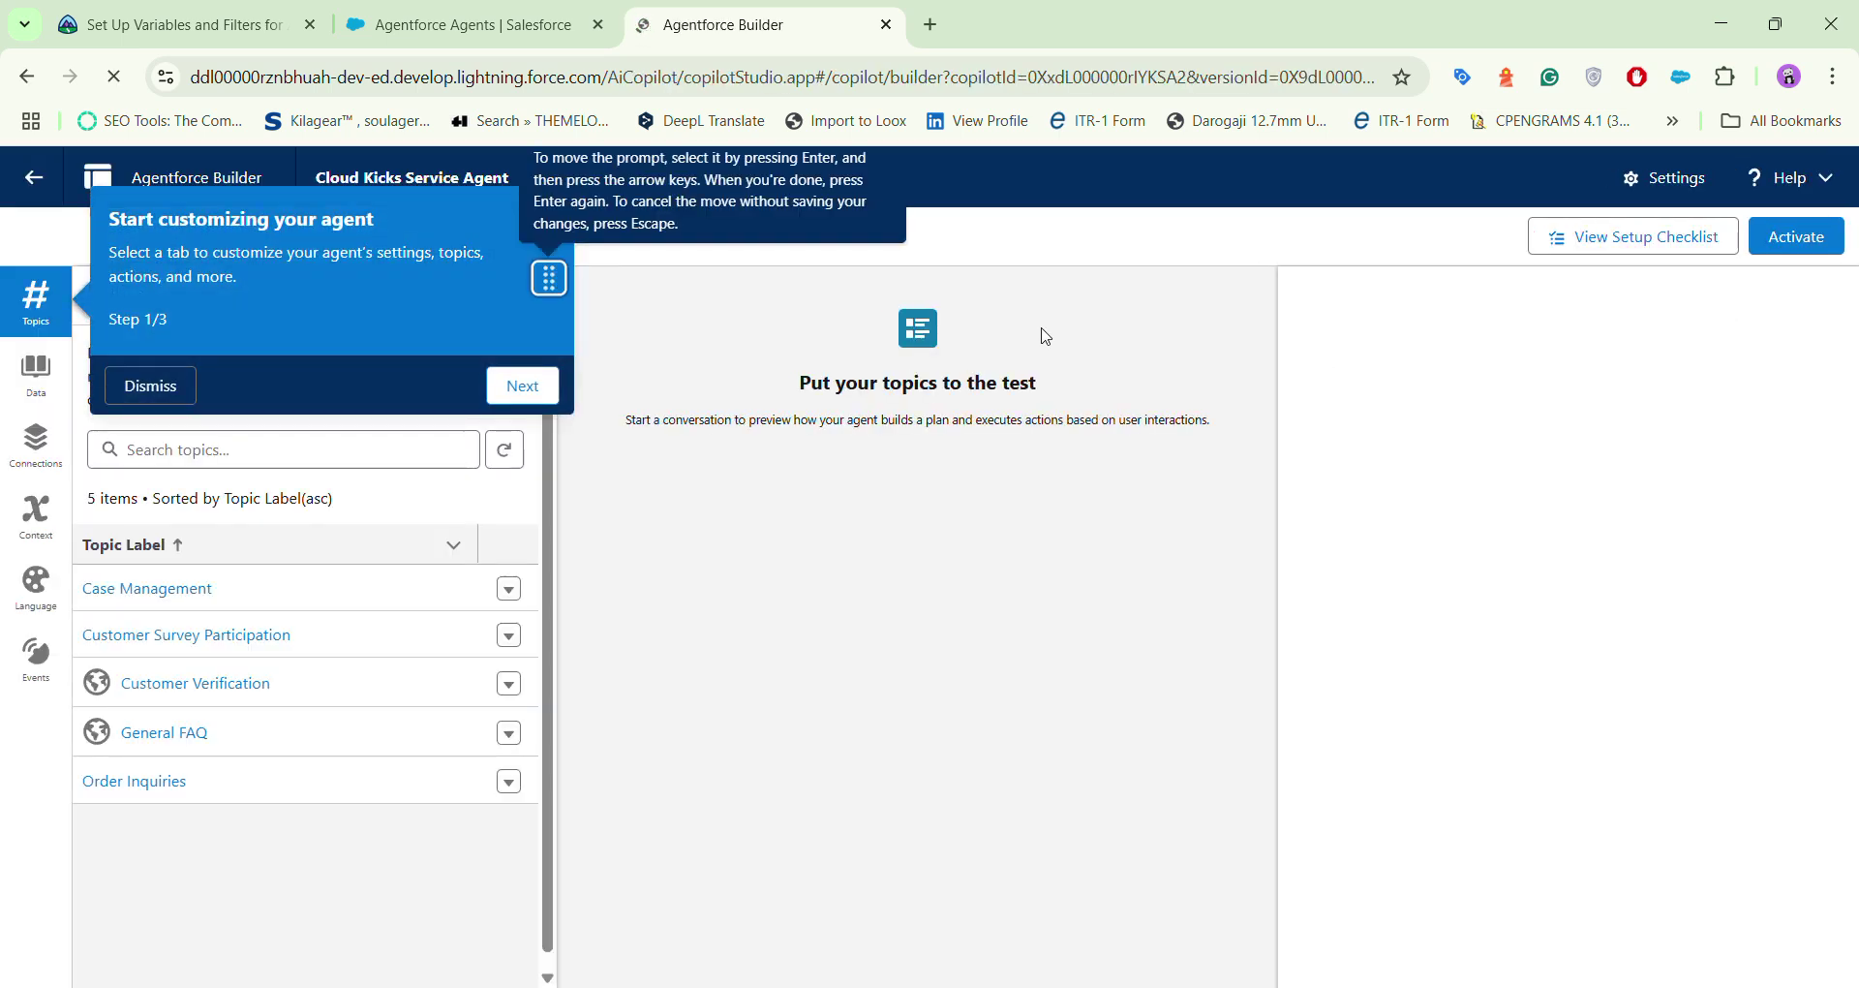
click(194, 388)
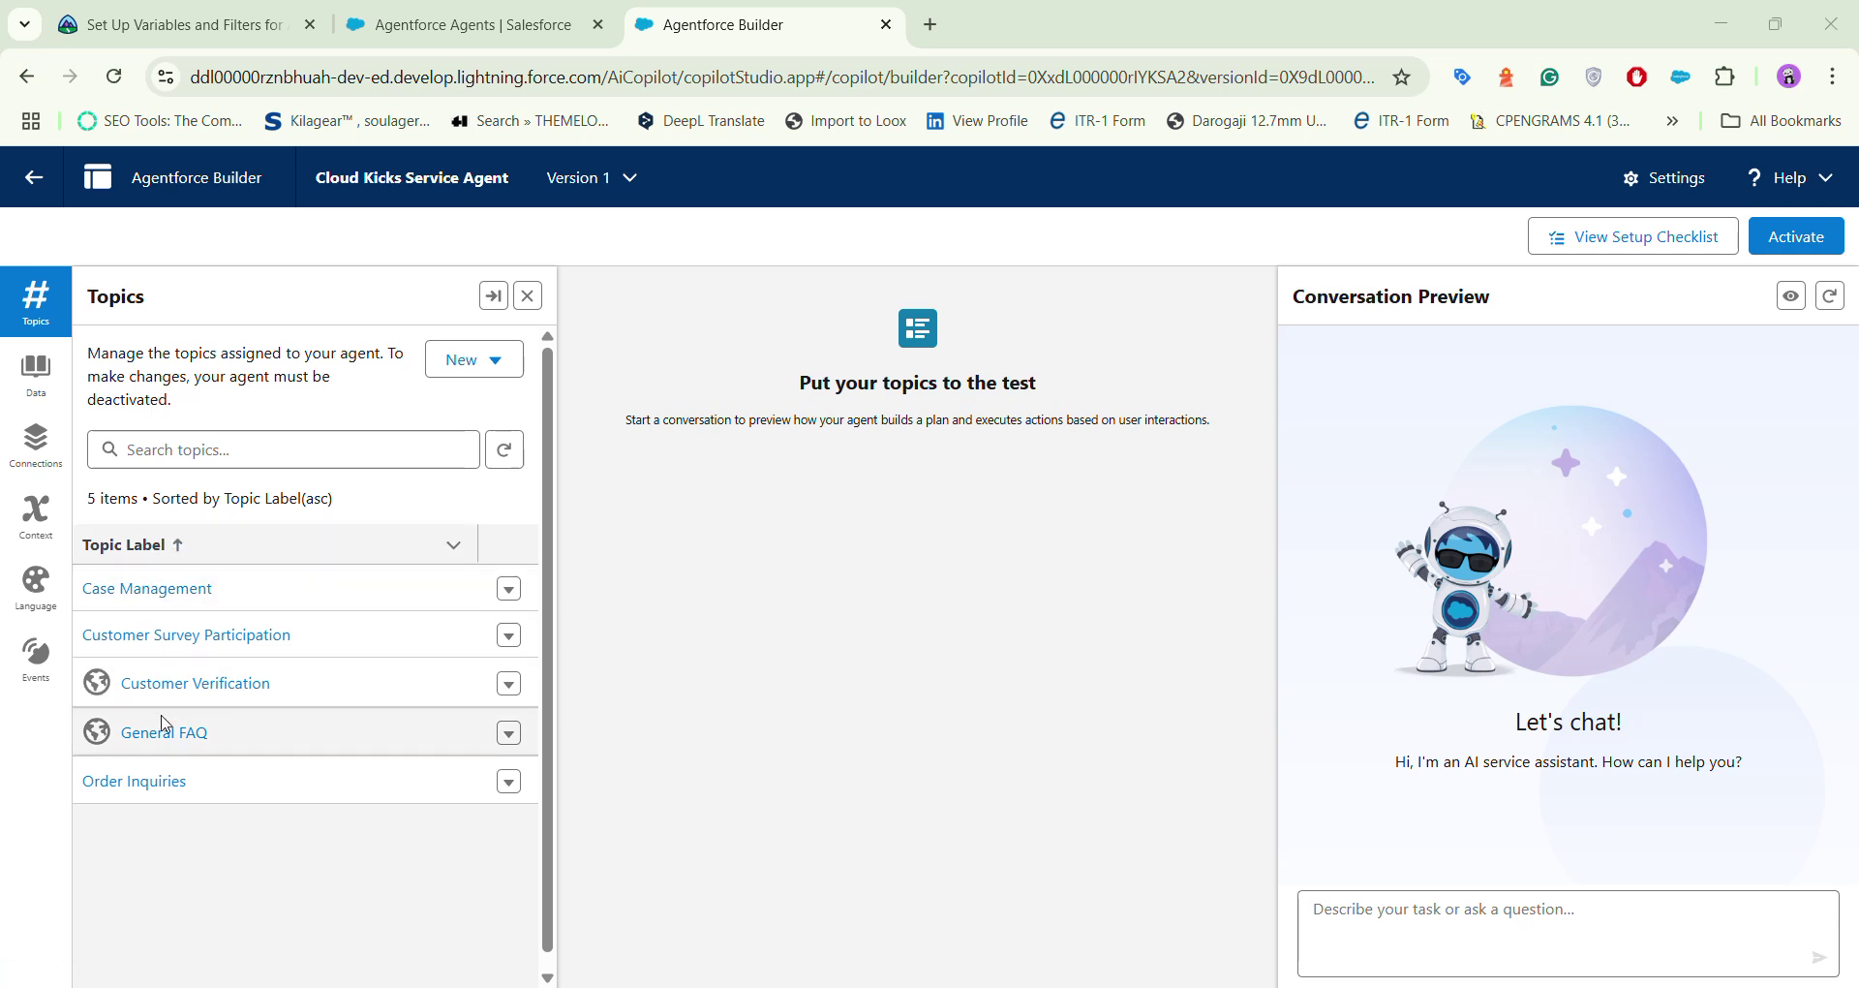
Step: Open the Send Email with Verification Code action from the Customer Verification topic's actions
click(215, 689)
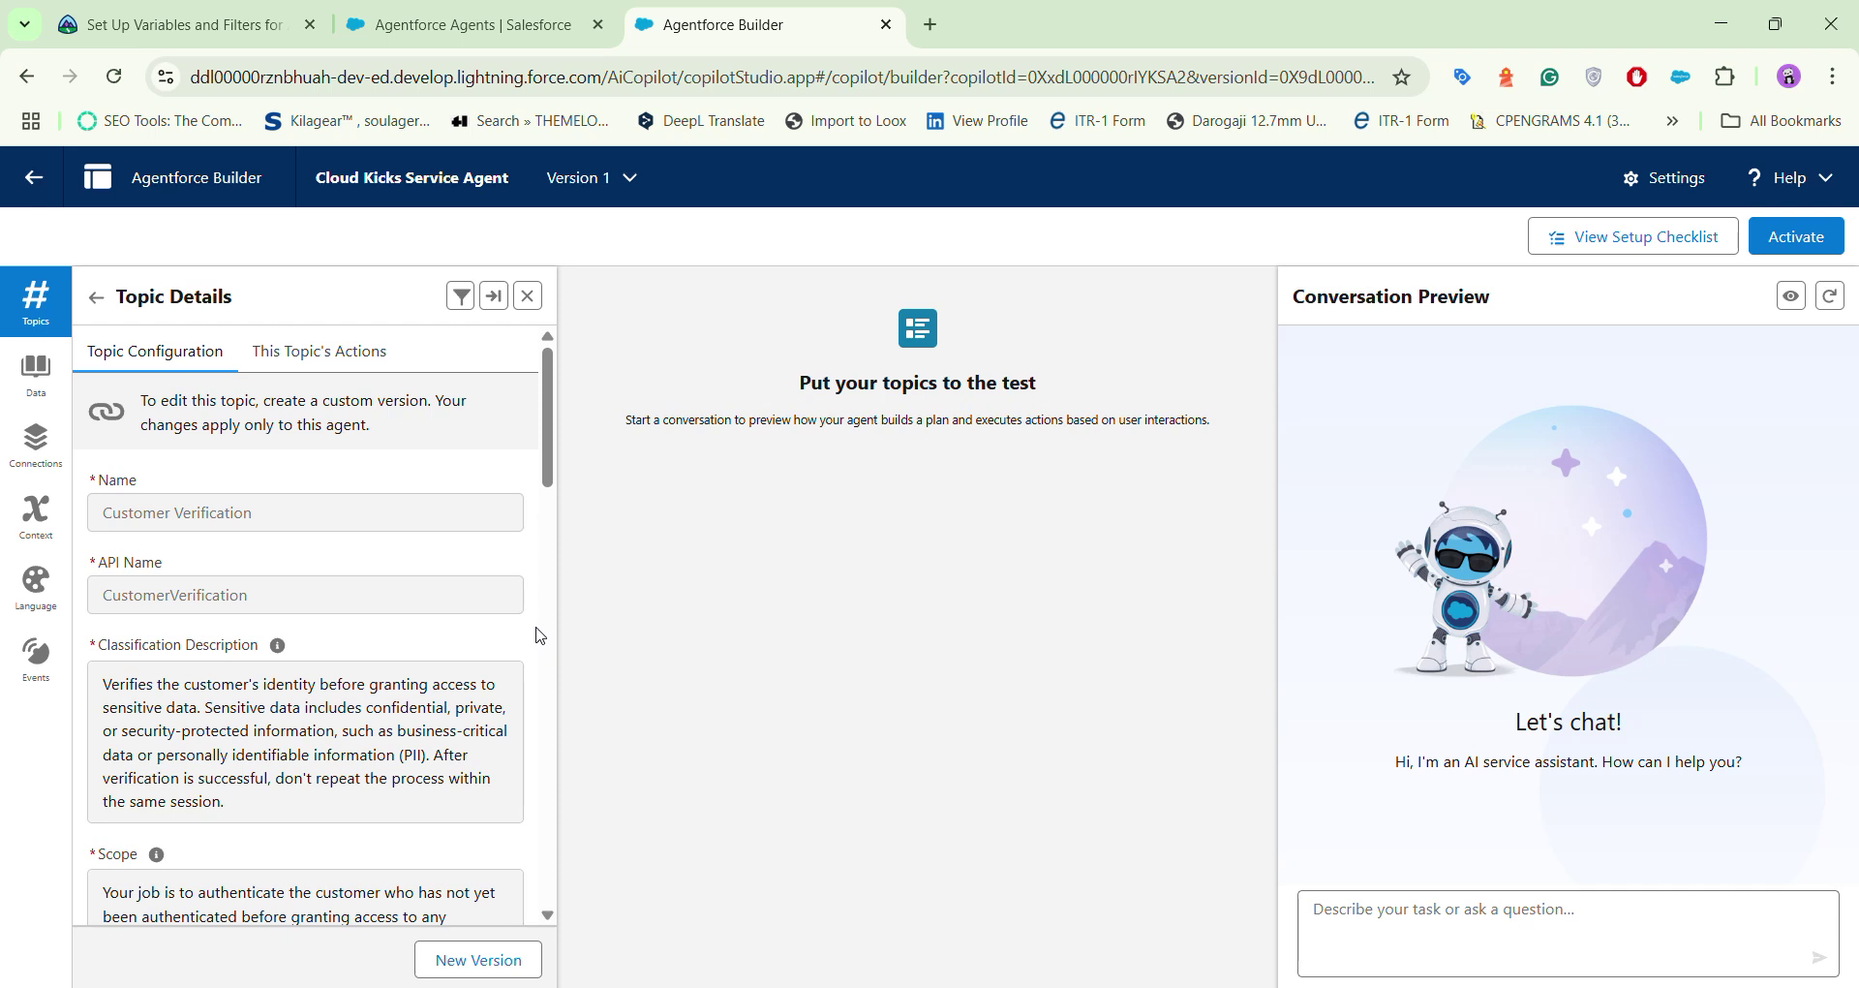
click(357, 347)
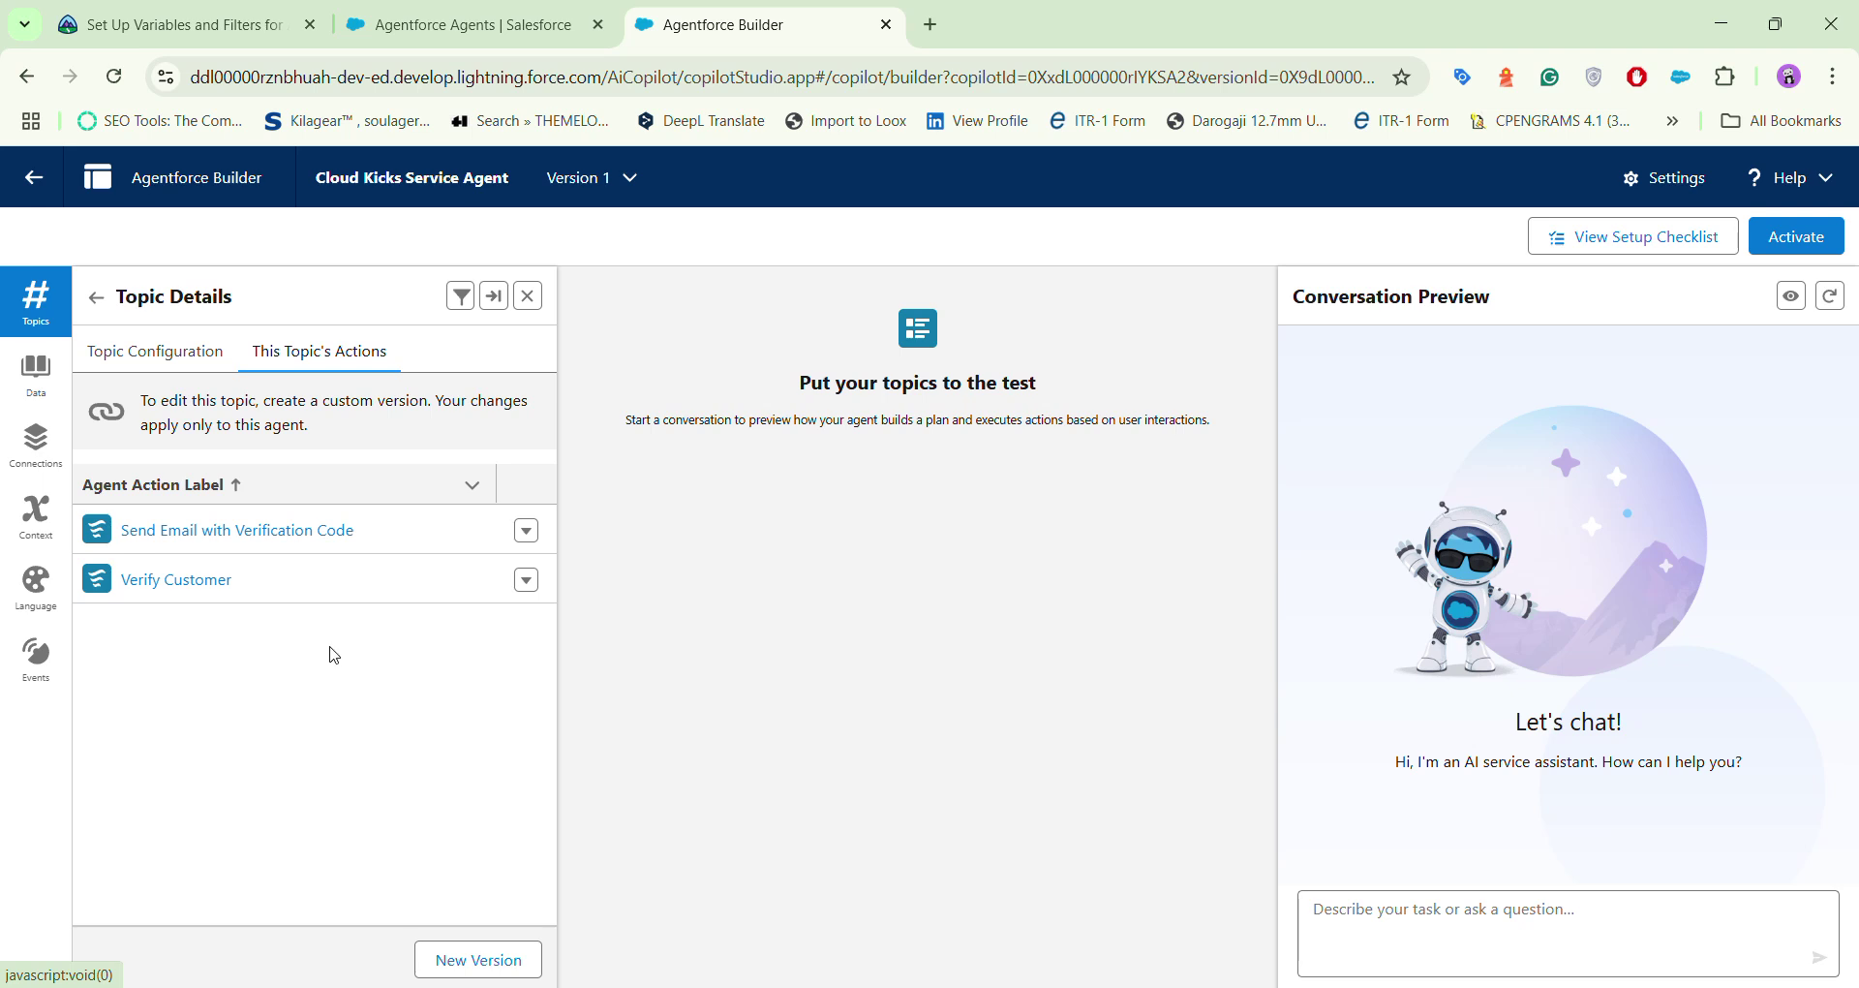
click(312, 535)
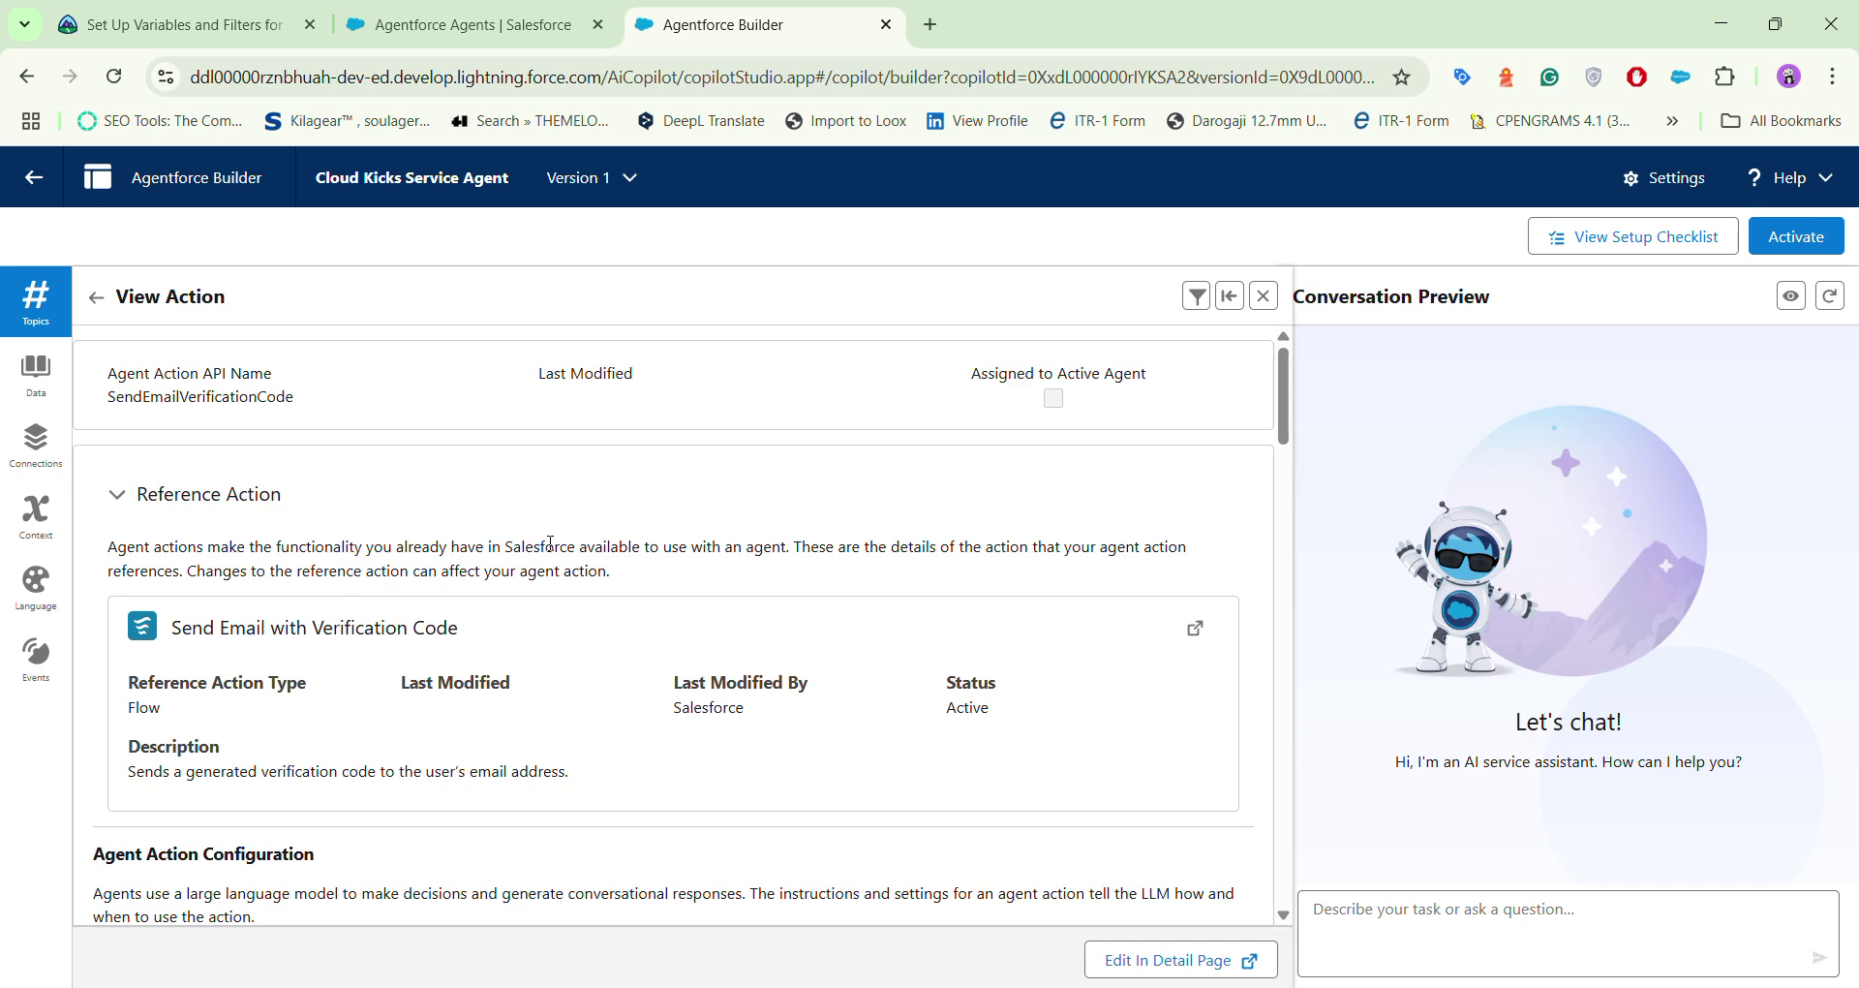
Step: Begin a new custom variable for mapping the action's Authentication Key output
scroll(581, 552, down, 6)
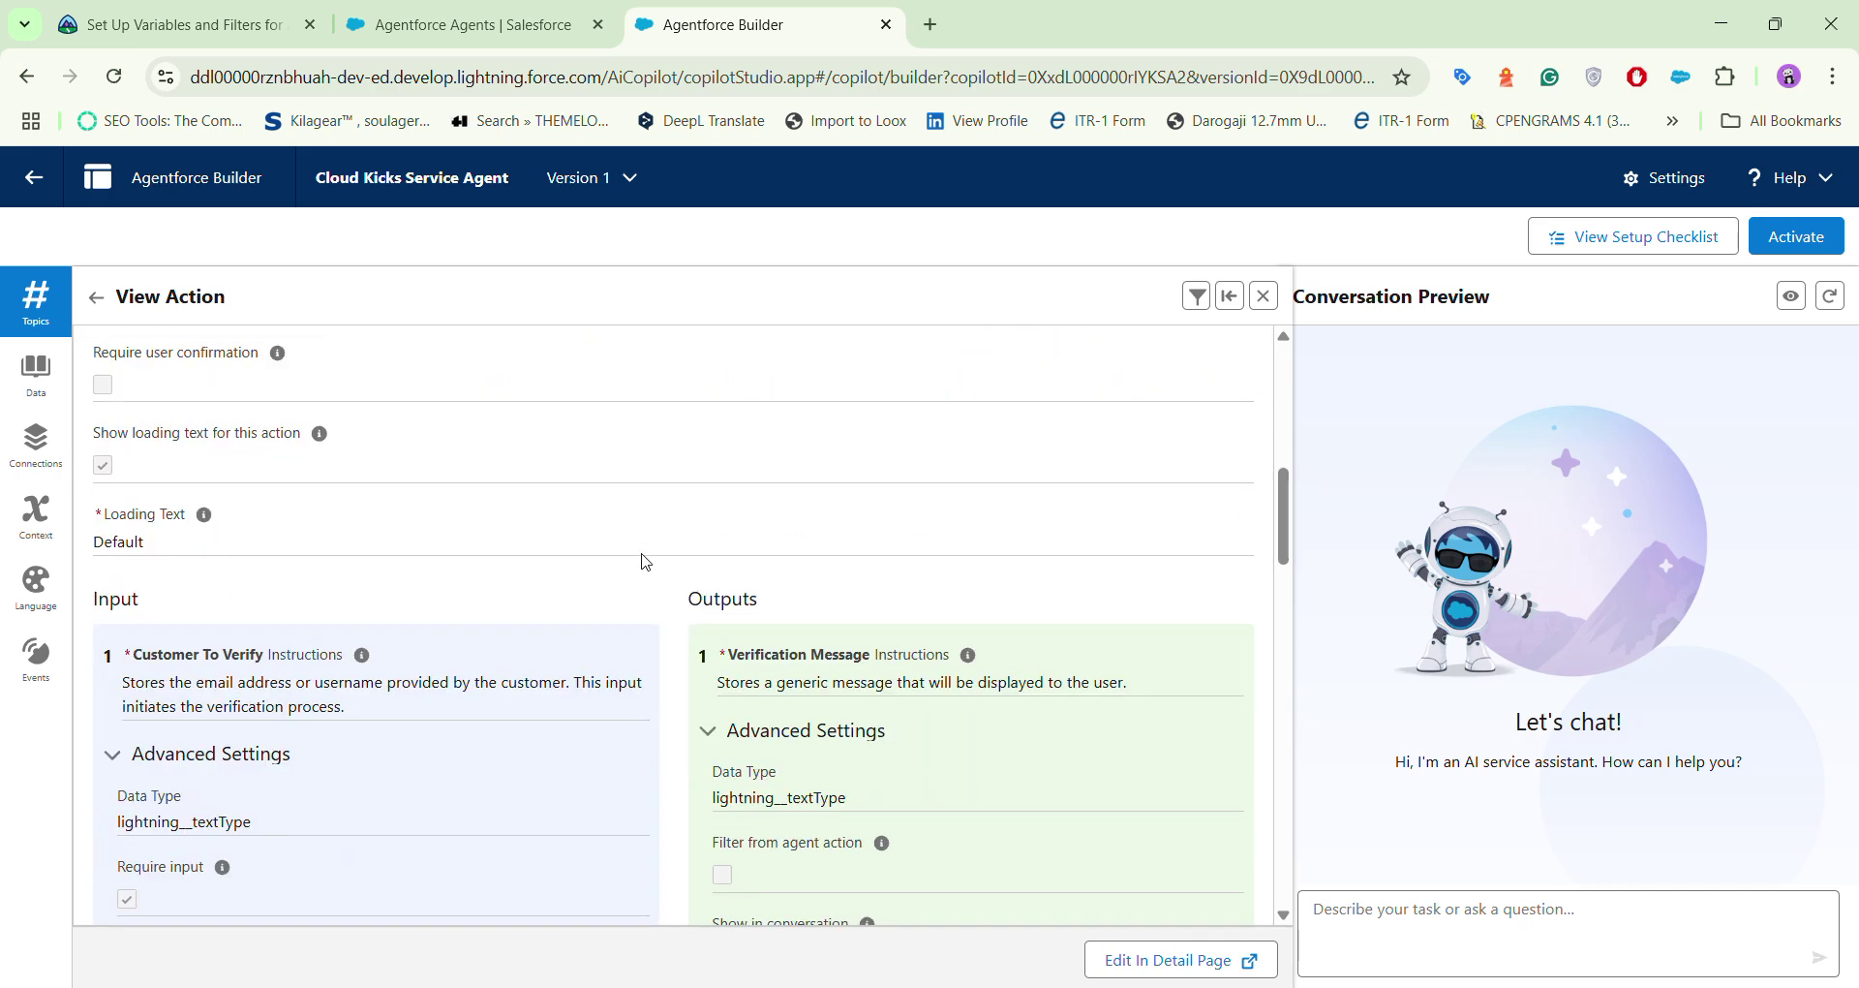
scroll(645, 562, down, 5)
scroll(645, 561, down, 5)
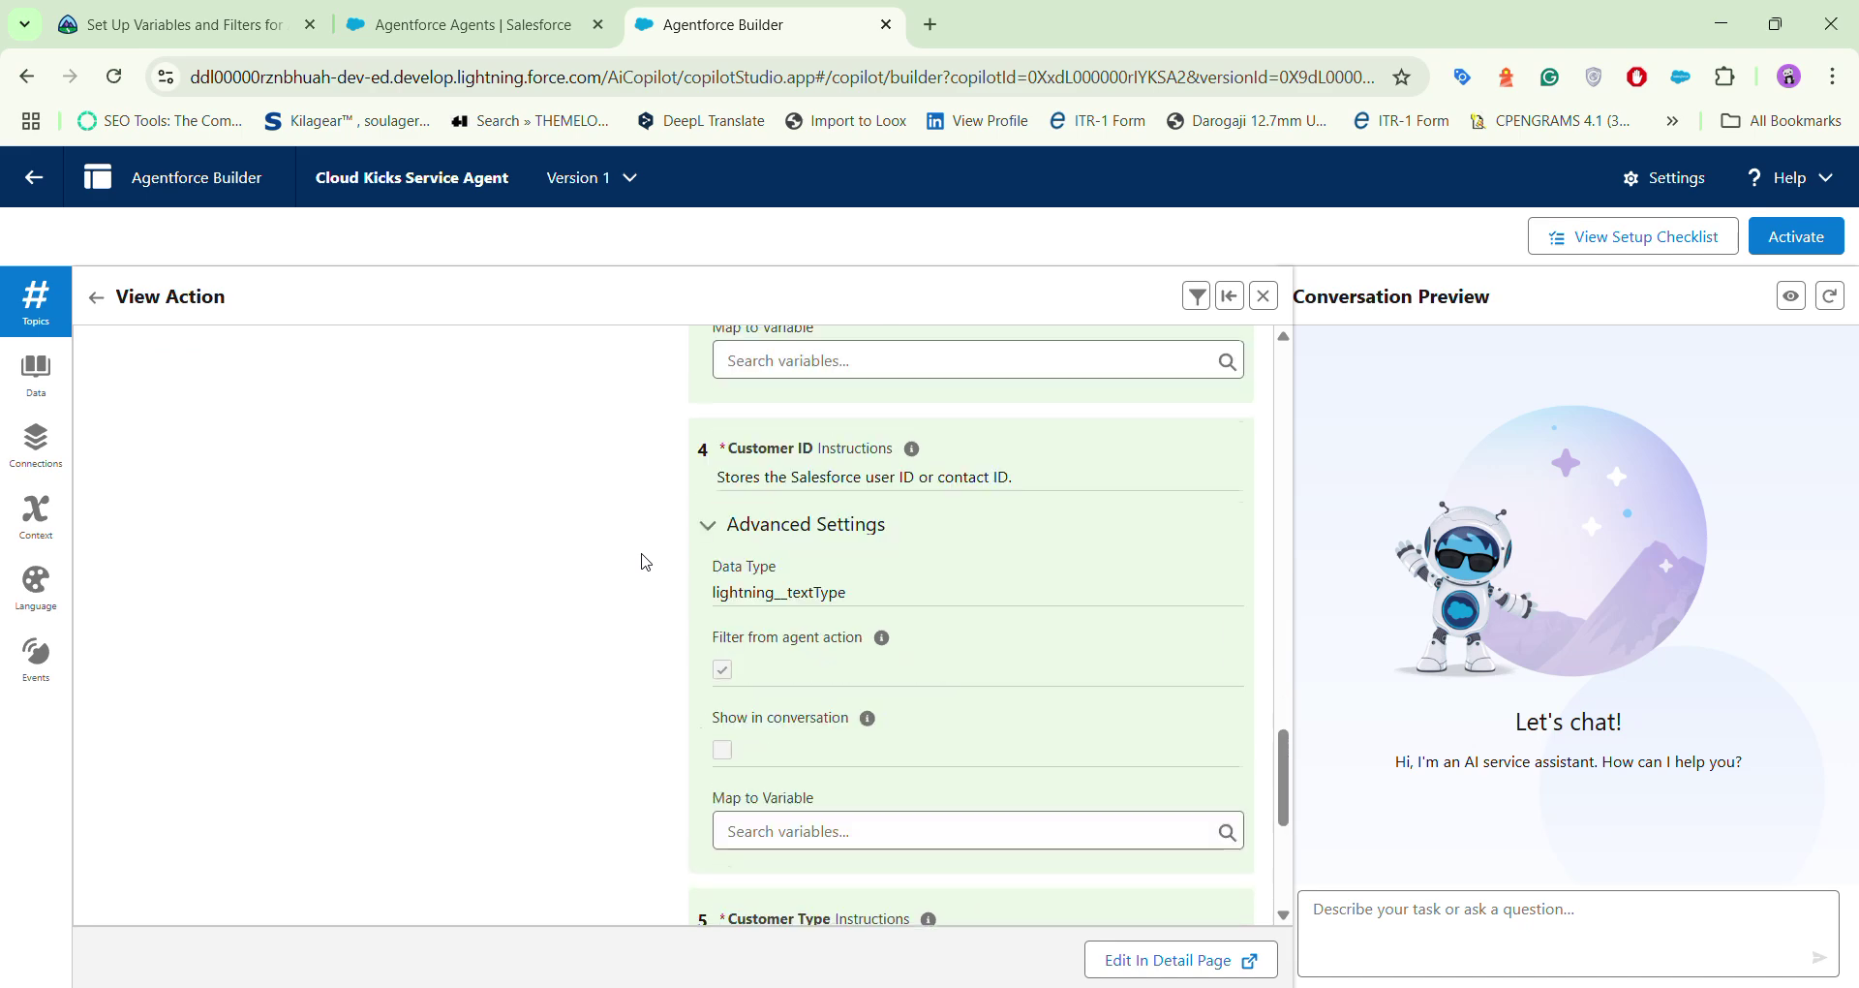
scroll(644, 561, up, 3)
scroll(644, 561, up, 1)
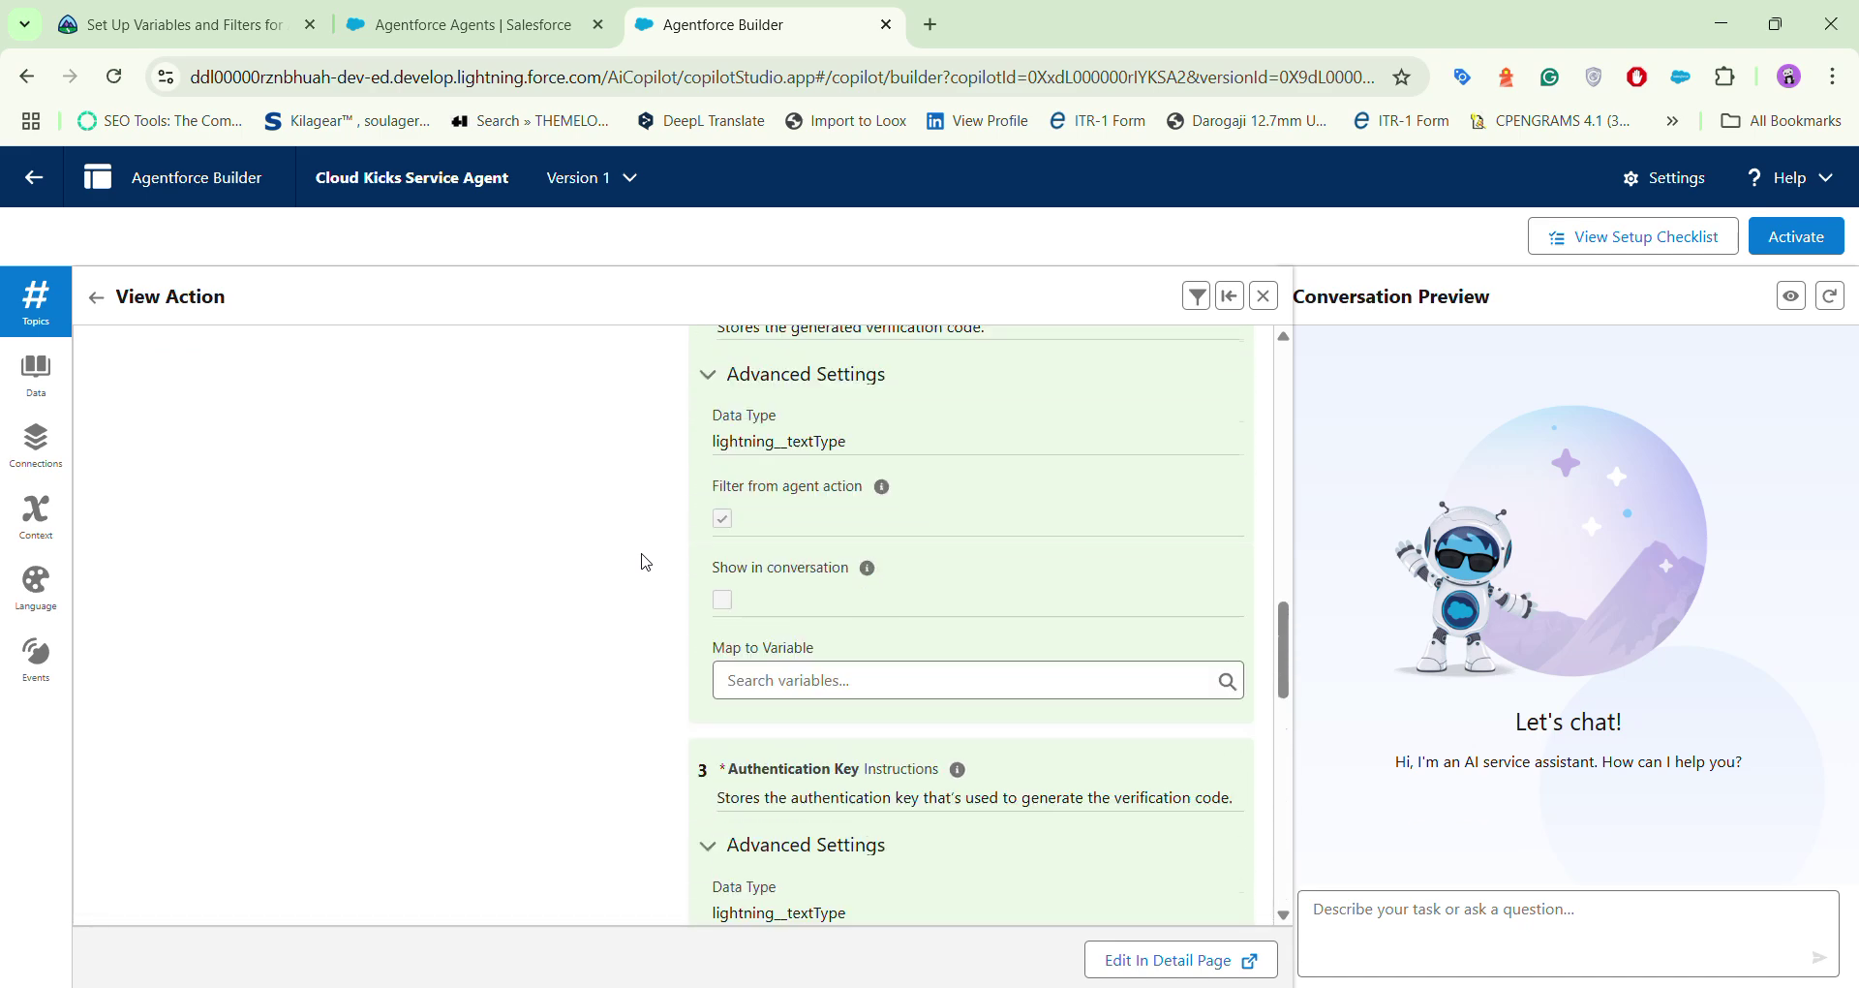
scroll(645, 561, down, 2)
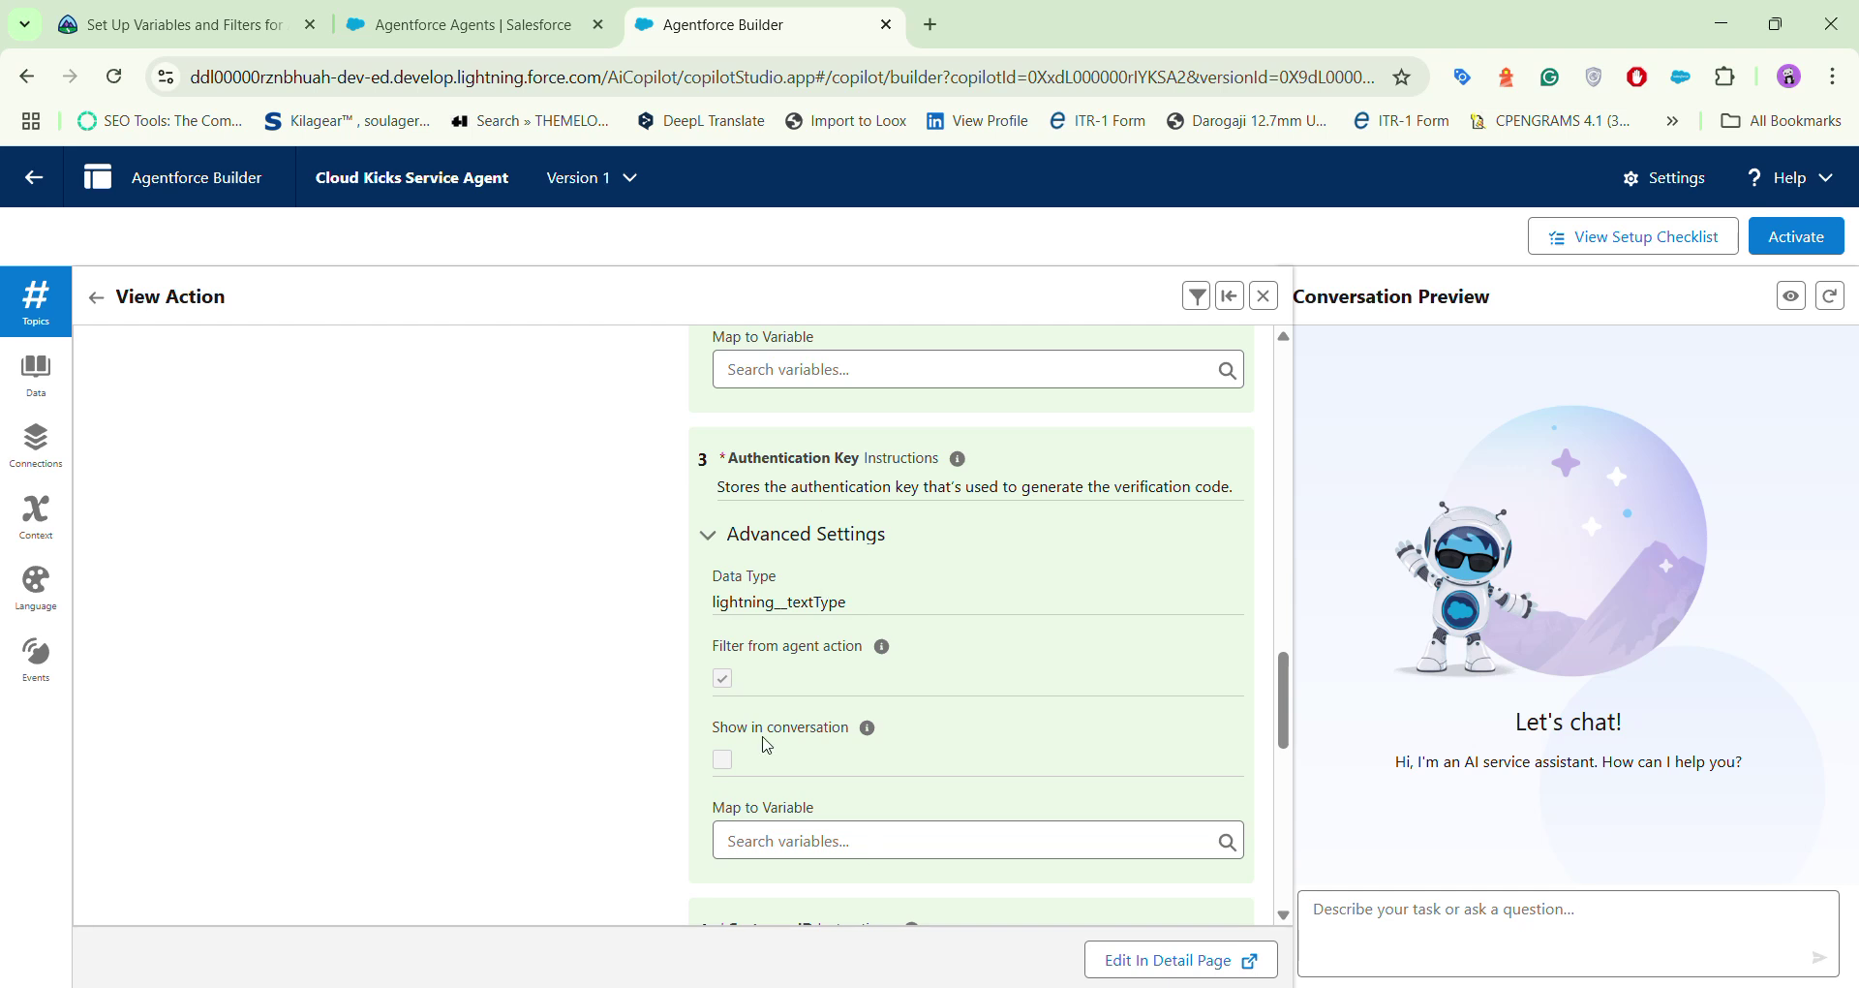
click(789, 837)
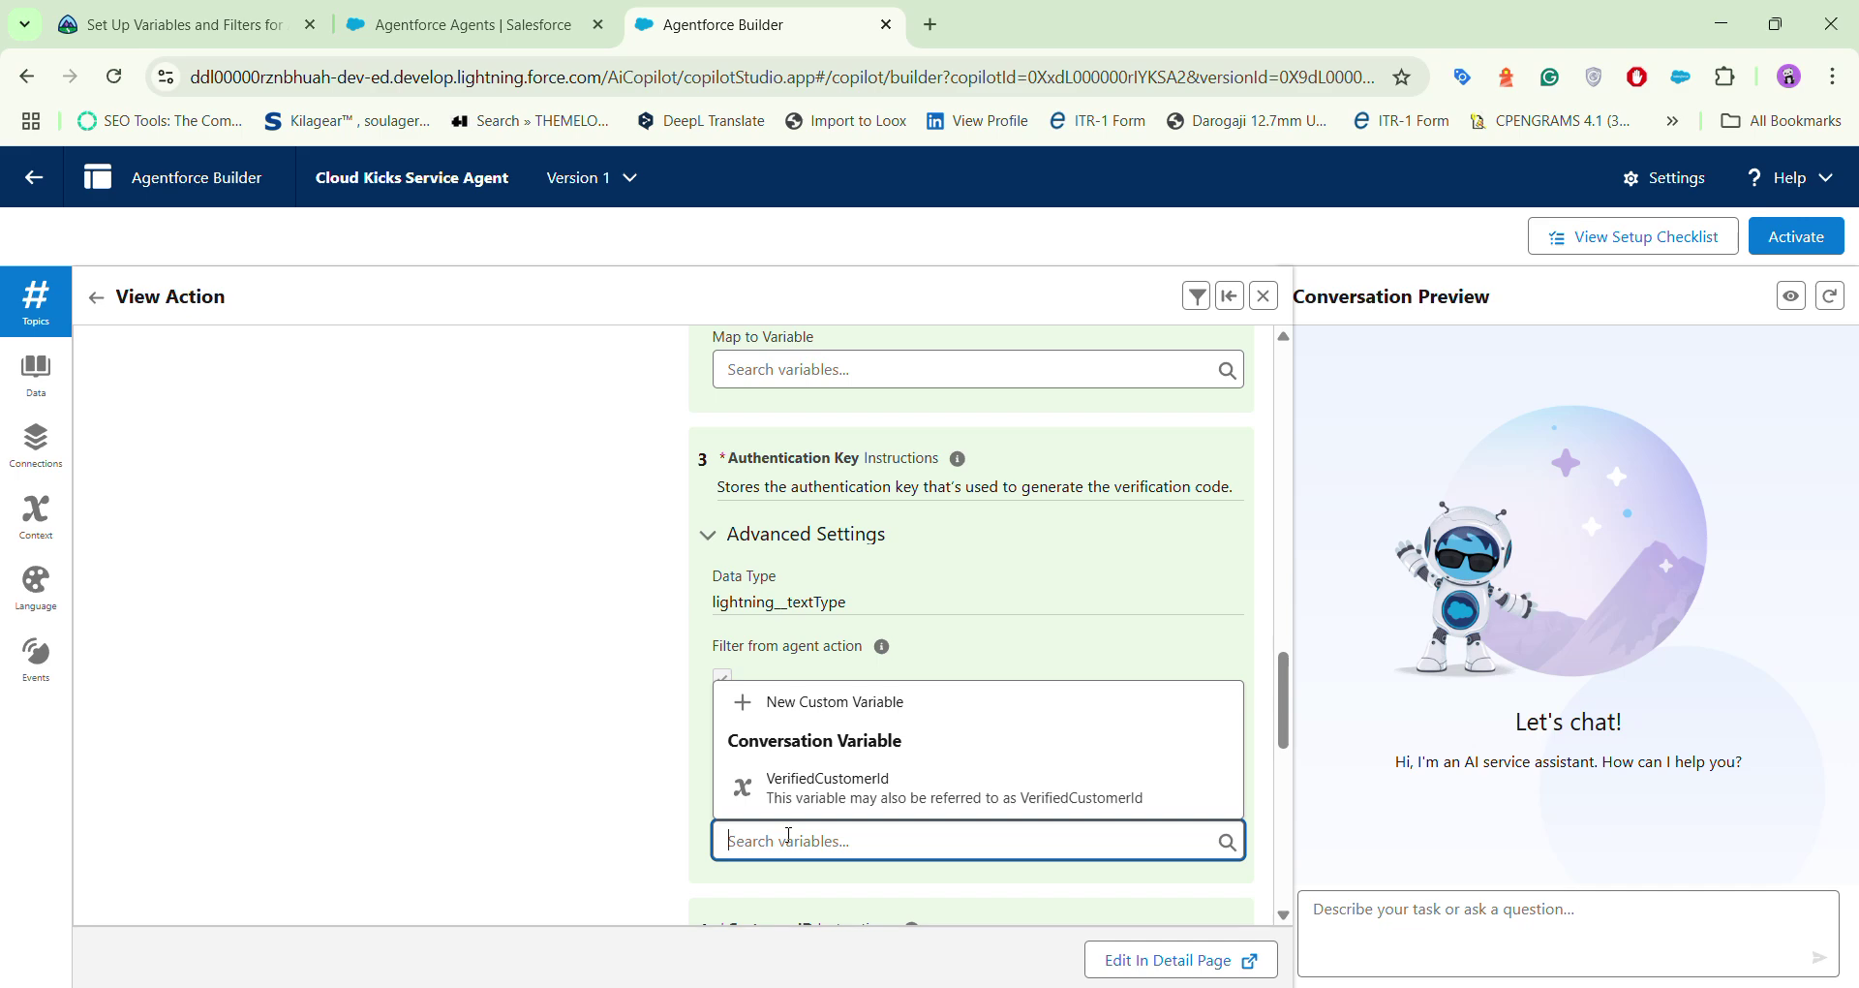
click(843, 701)
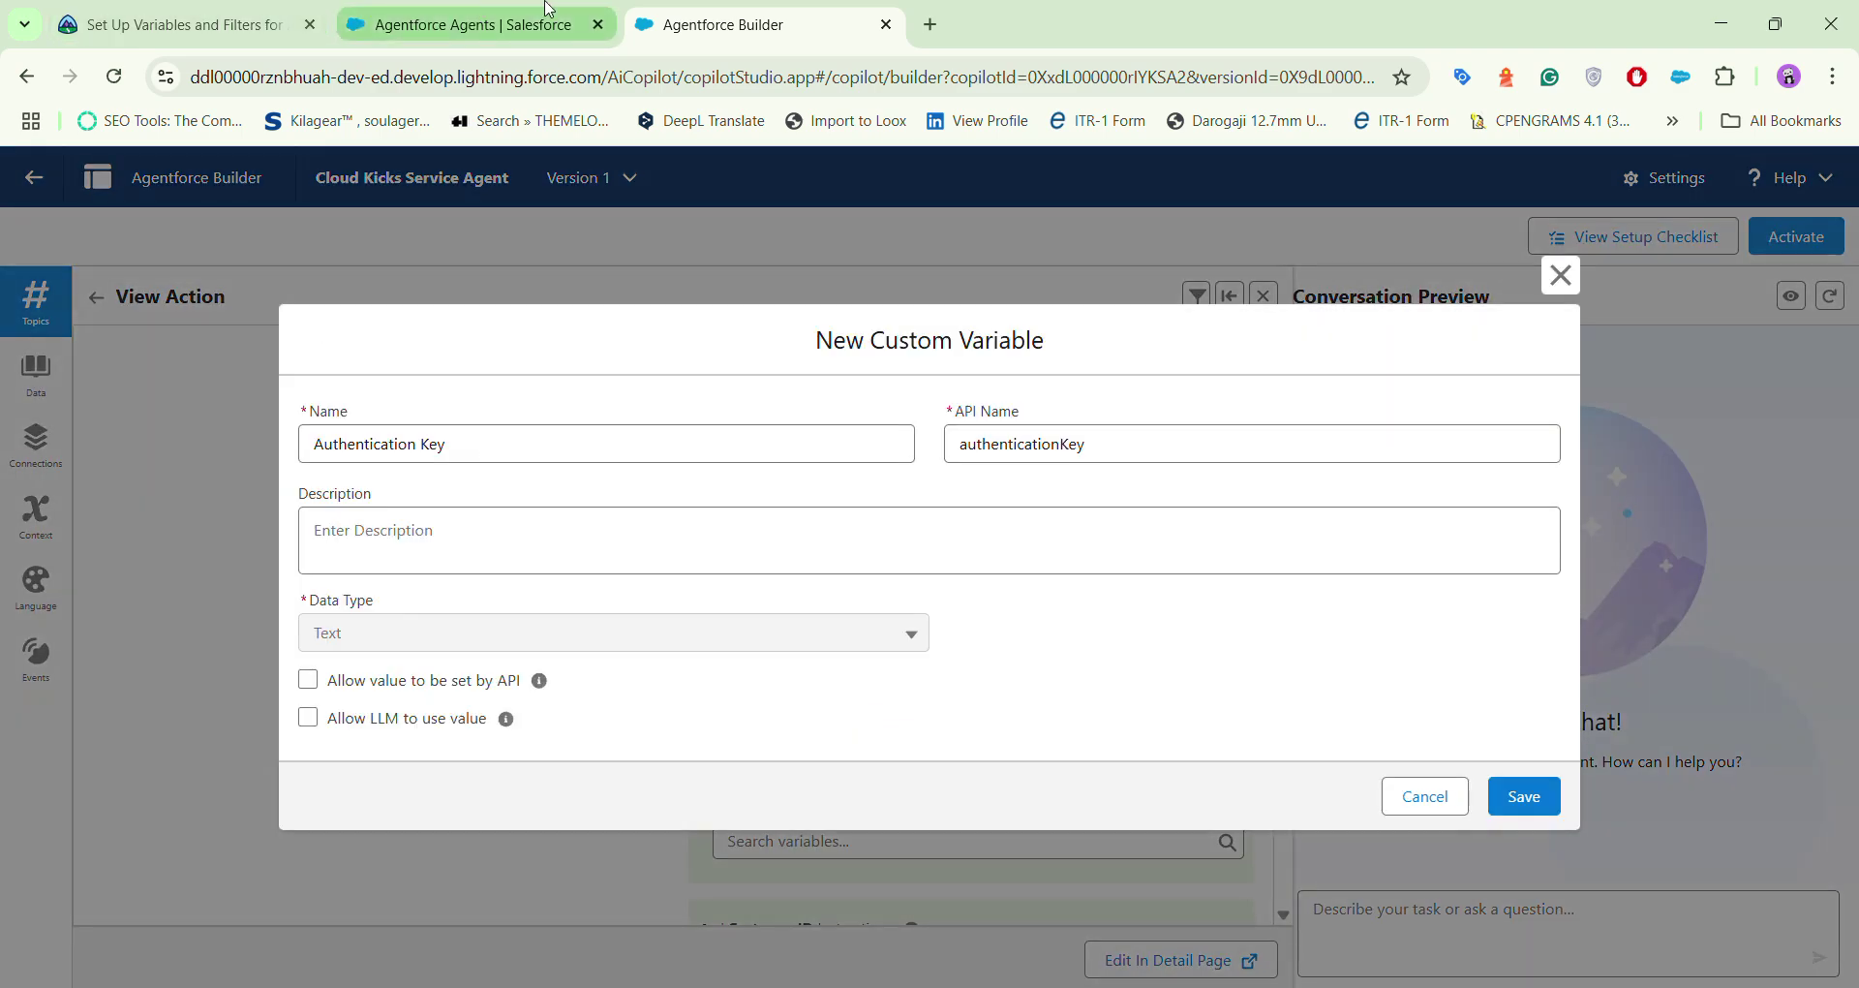
Step: Check the Trailhead instructions for the Authentication Key variable's name, API name, description and options, then return to Agentforce Builder
click(174, 24)
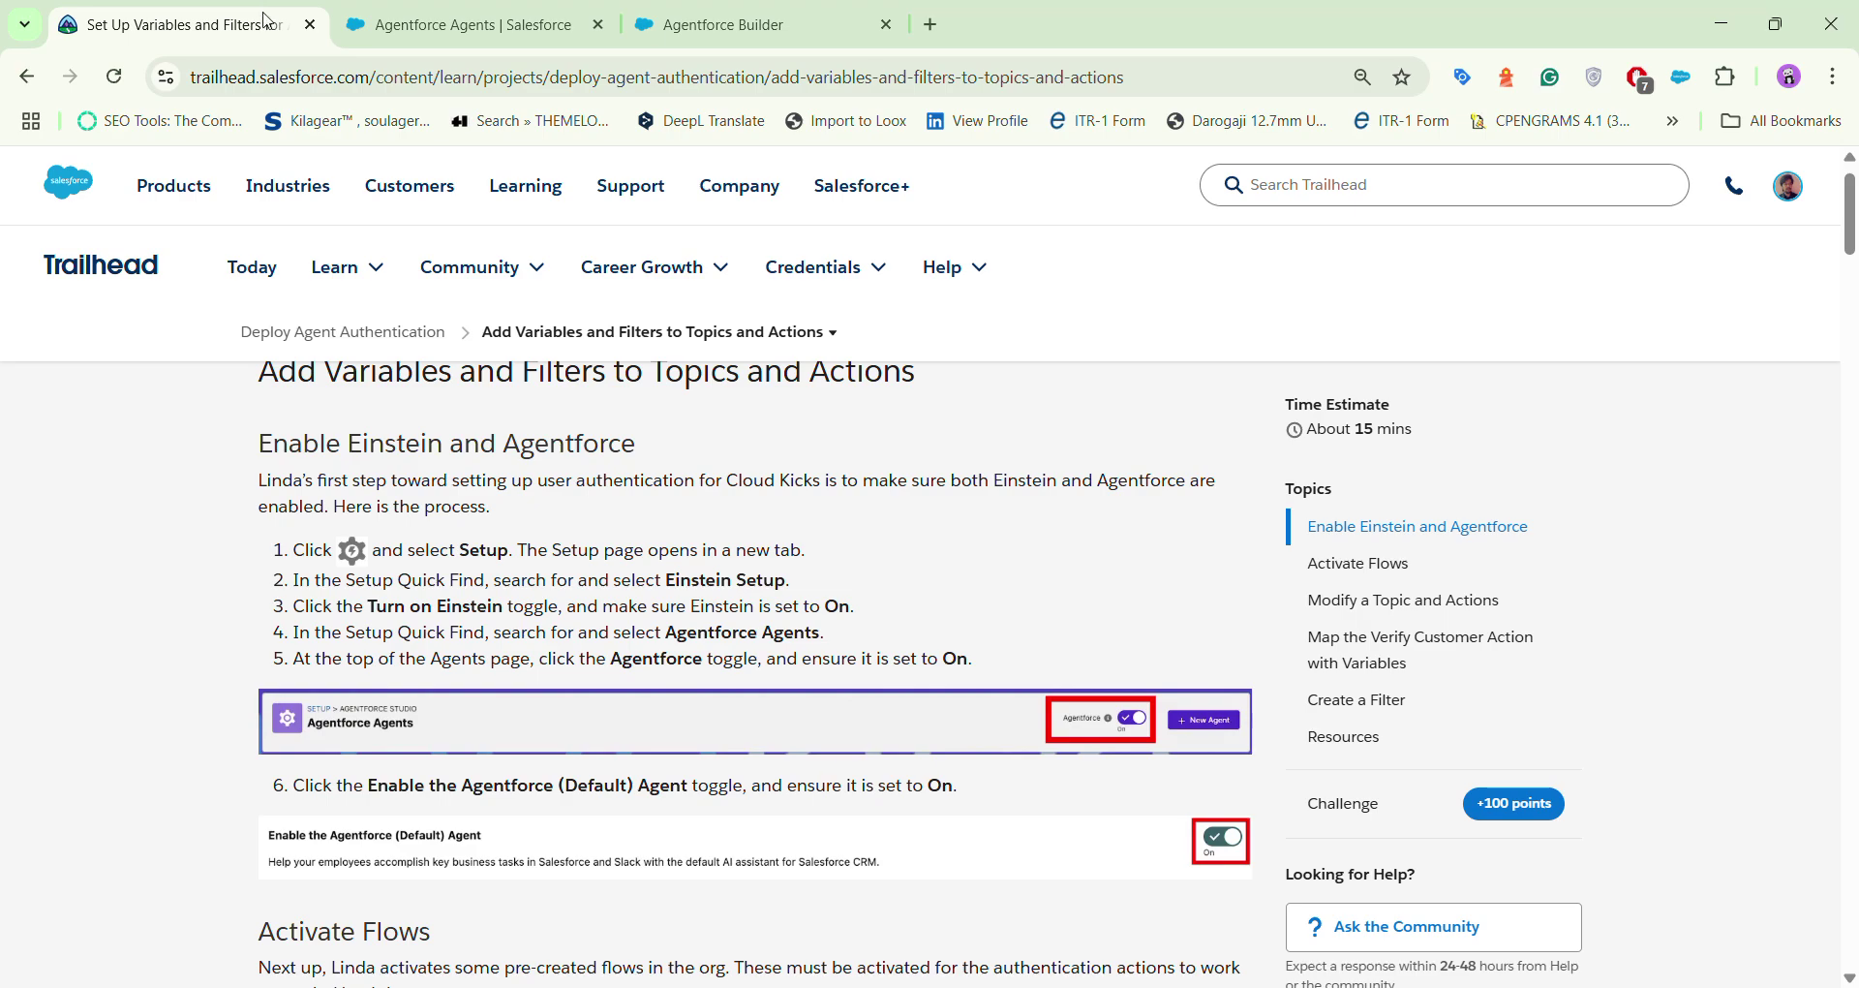
scroll(420, 865, down, 10)
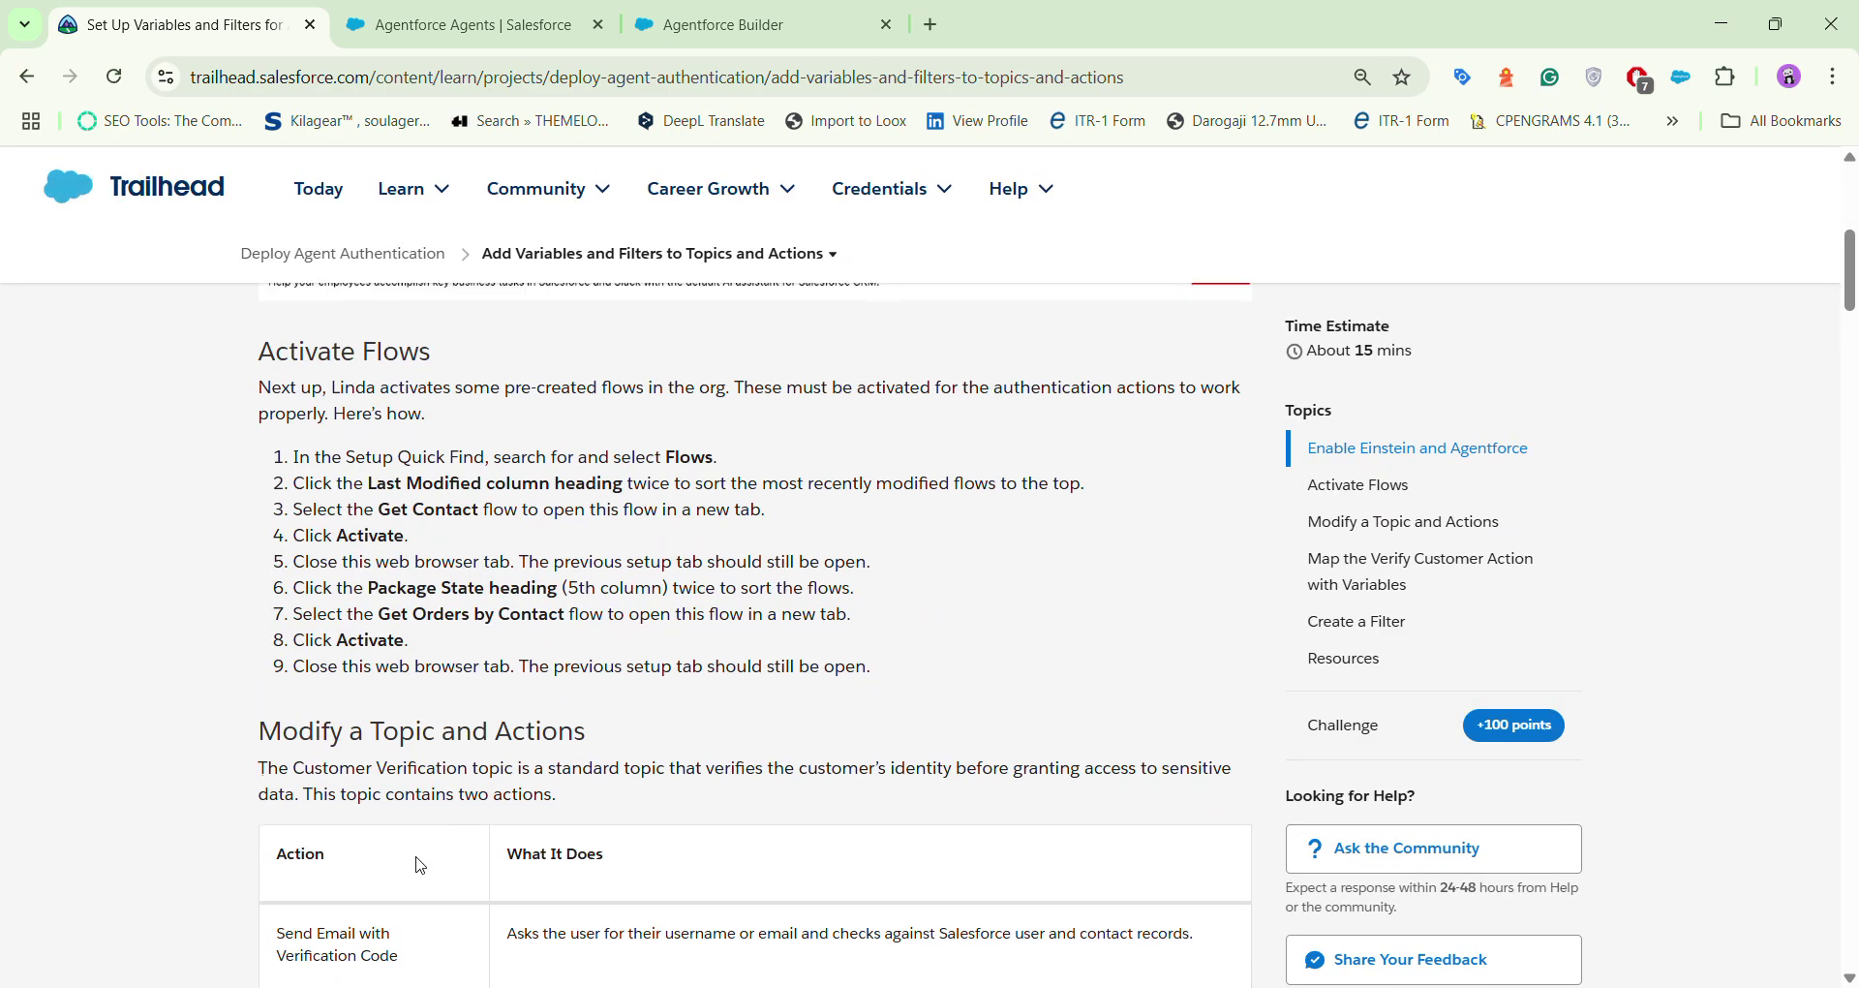
scroll(420, 865, down, 14)
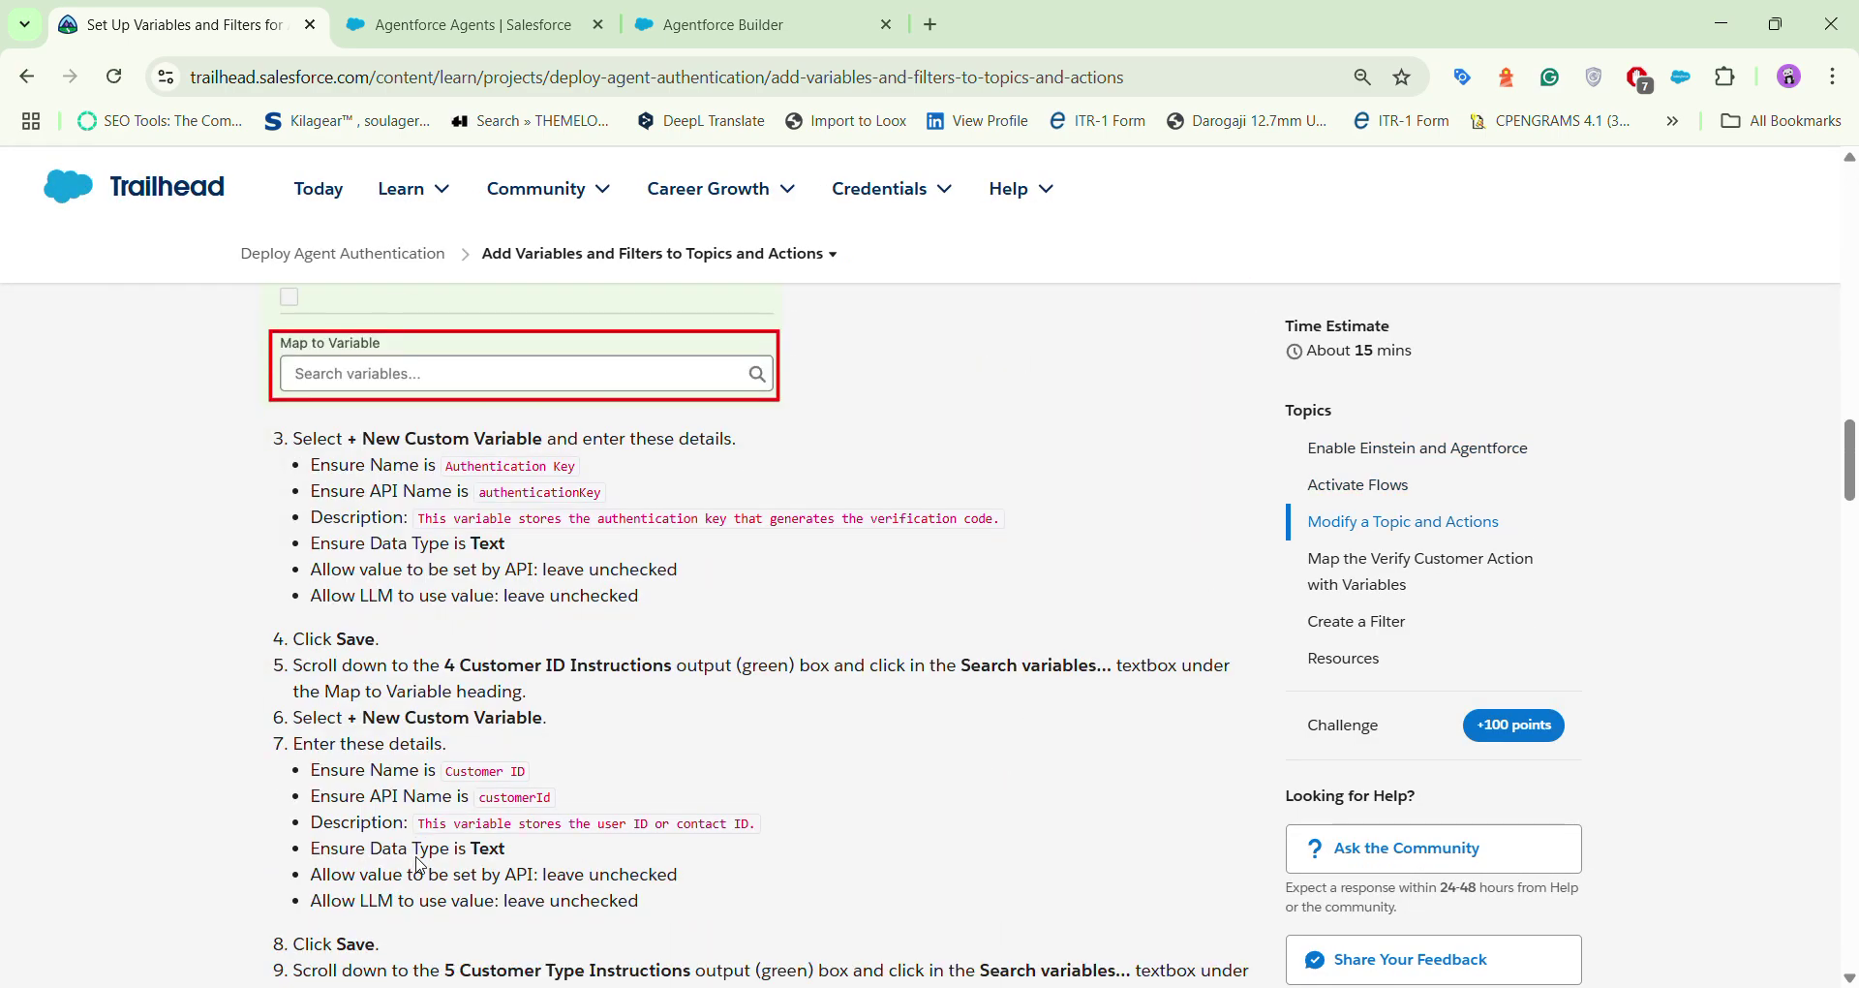
scroll(420, 858, up, 1)
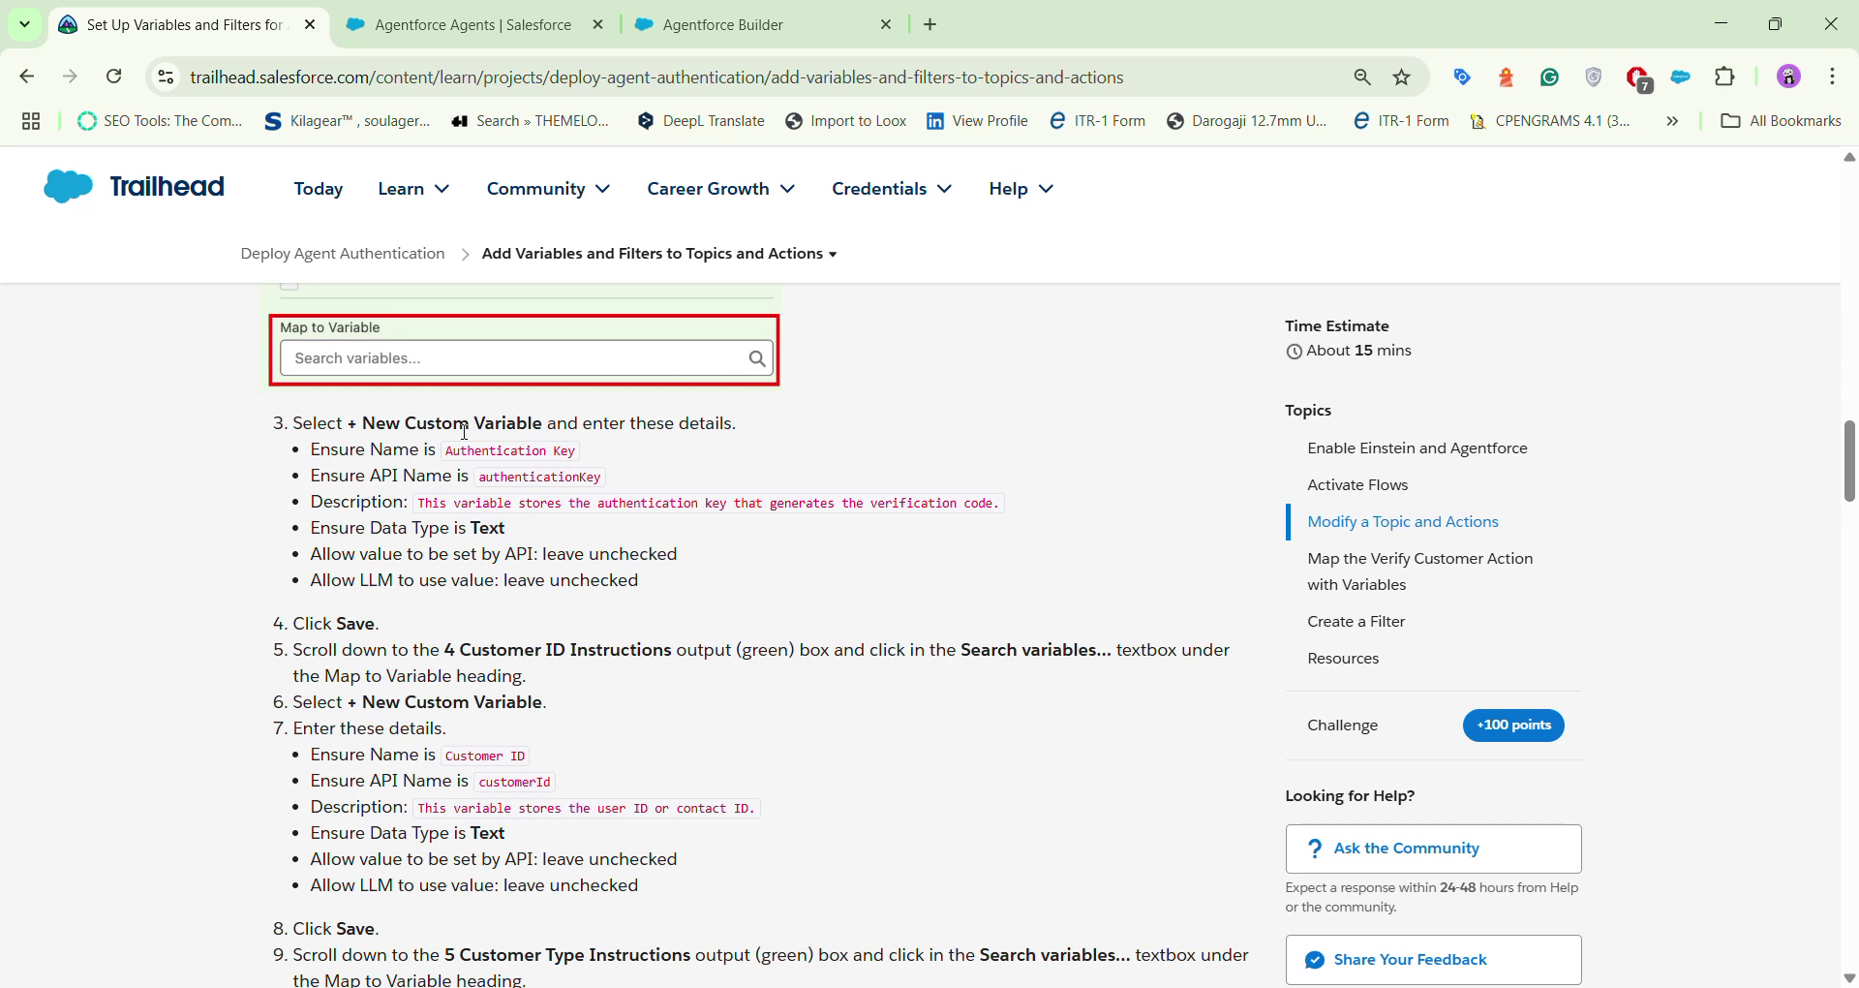
drag(446, 452, 581, 452)
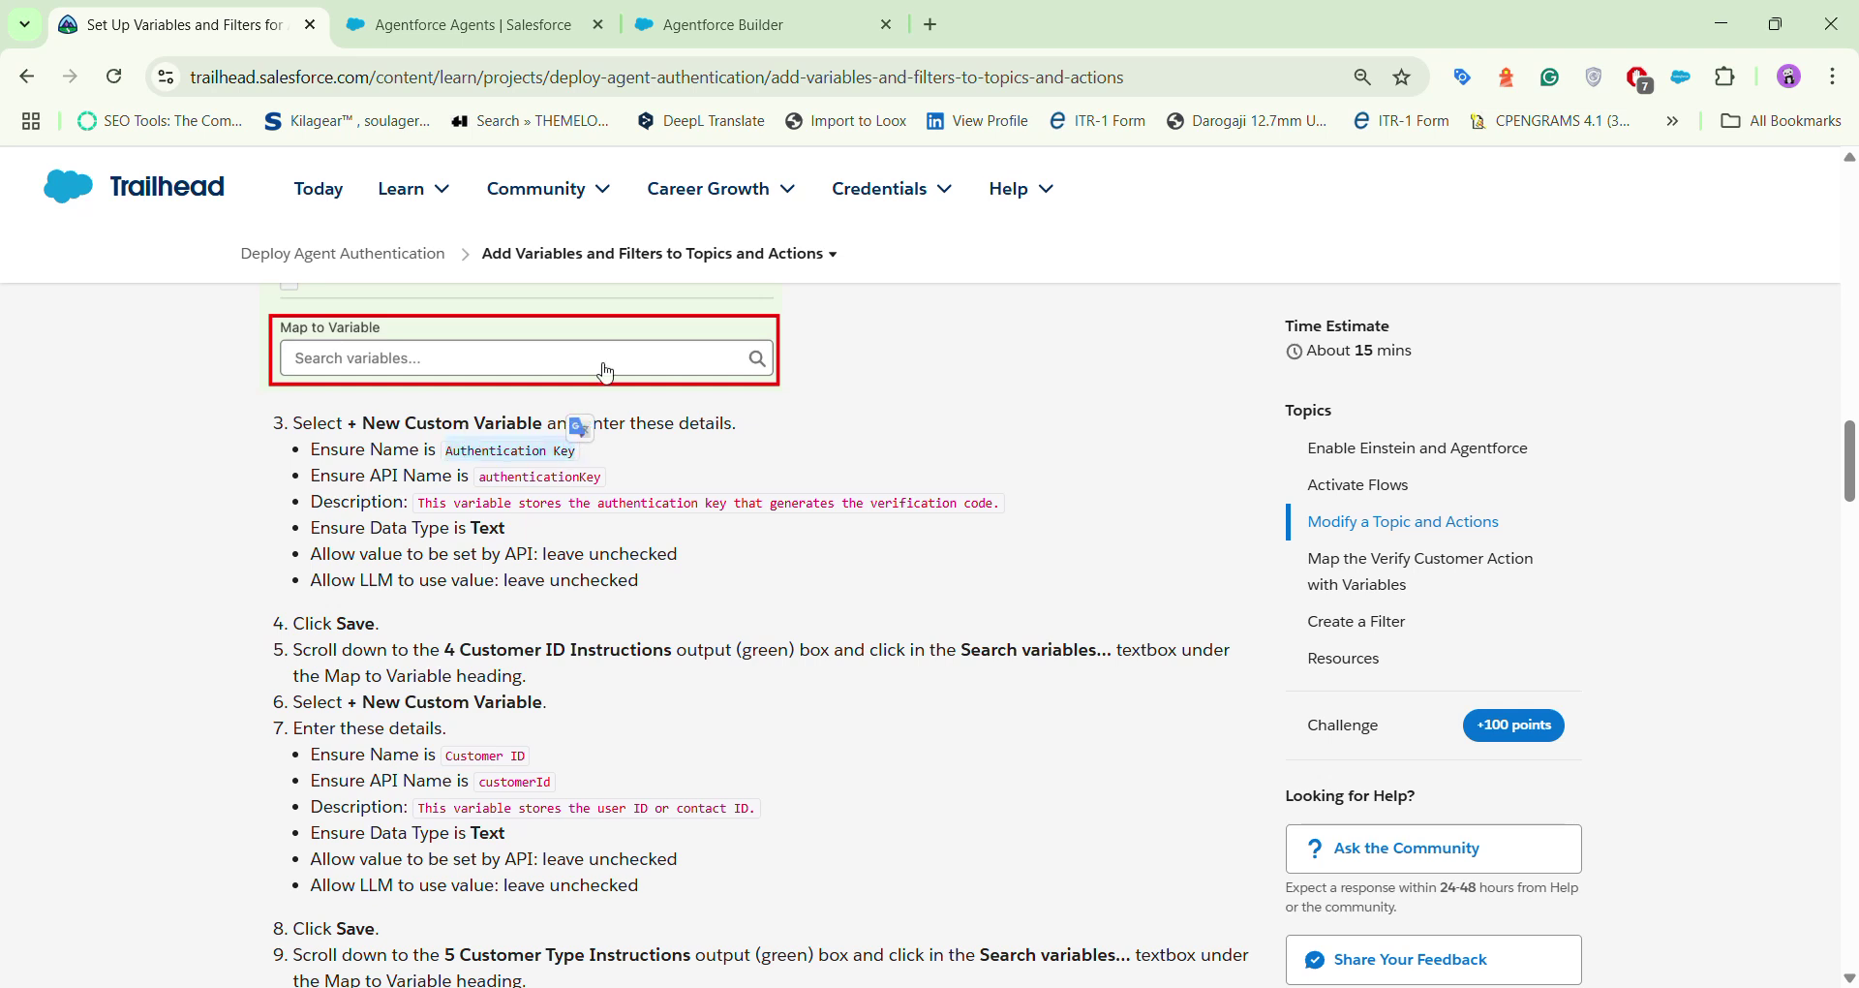
click(736, 24)
Step: Clear the new variable's Name and API Name, and enter "Authentication Key" as its name again
click(465, 450)
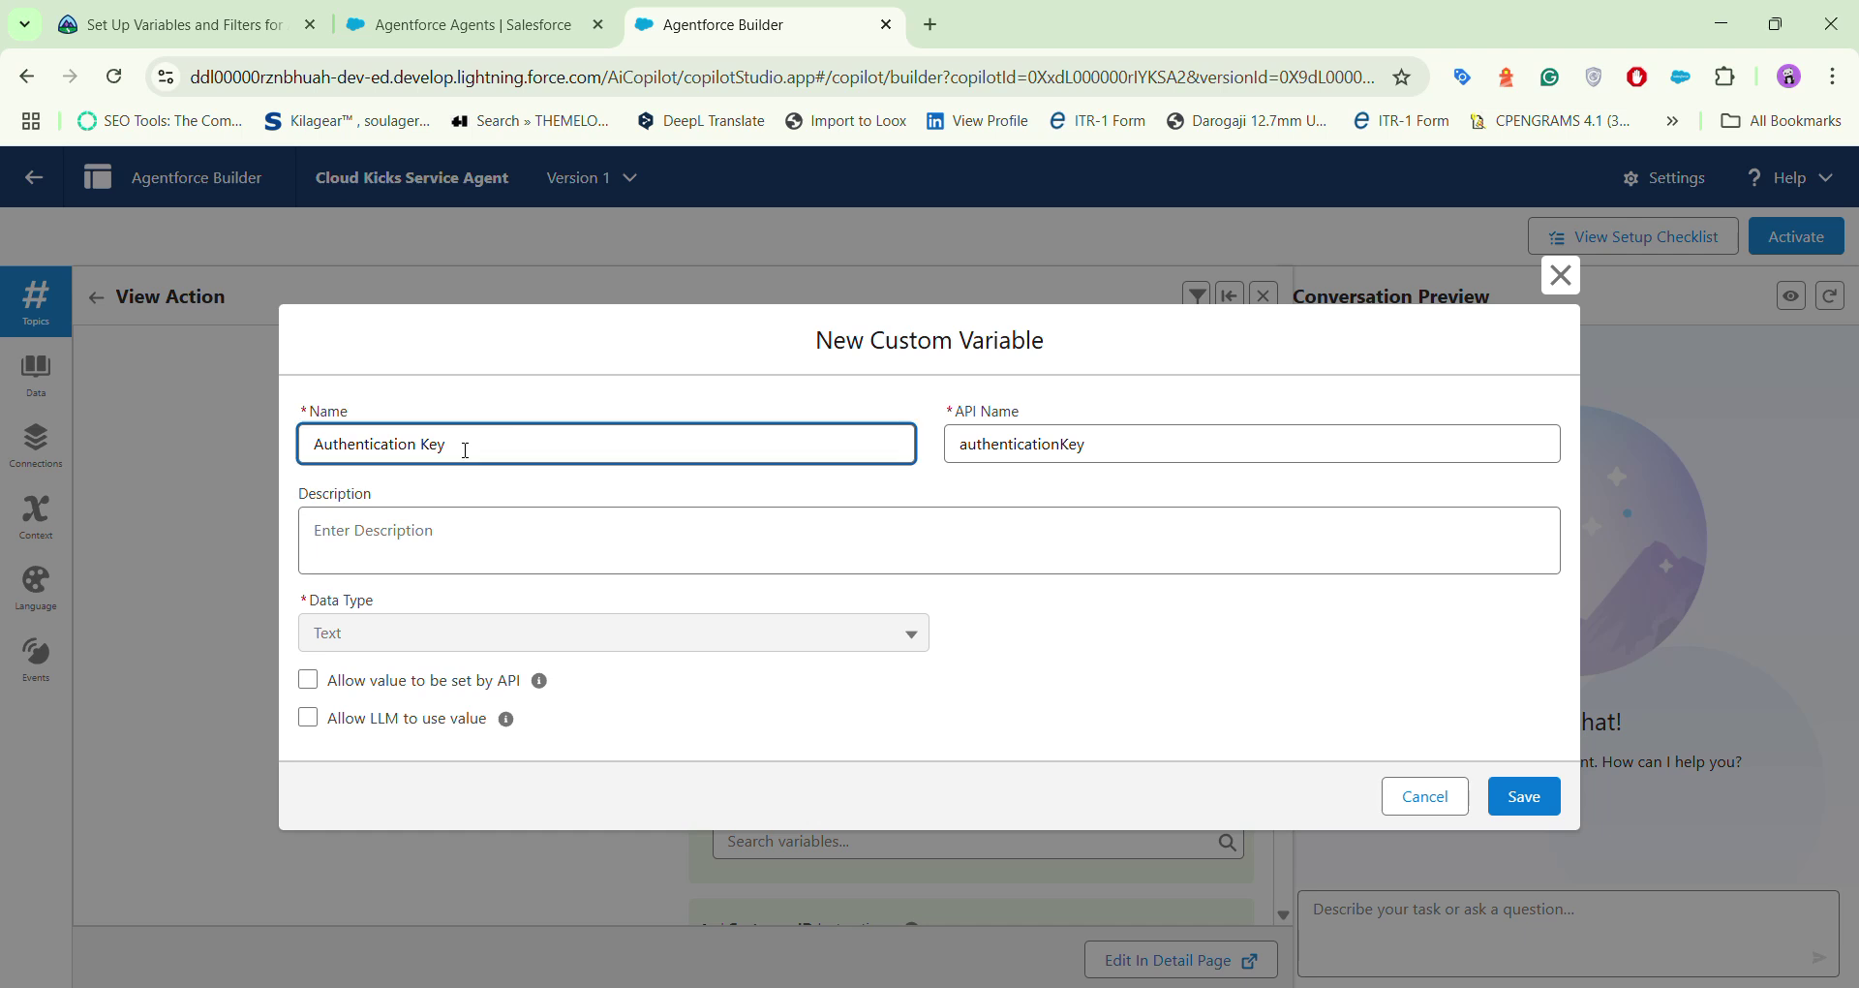
drag(489, 444, 282, 441)
key(ctrl+c)
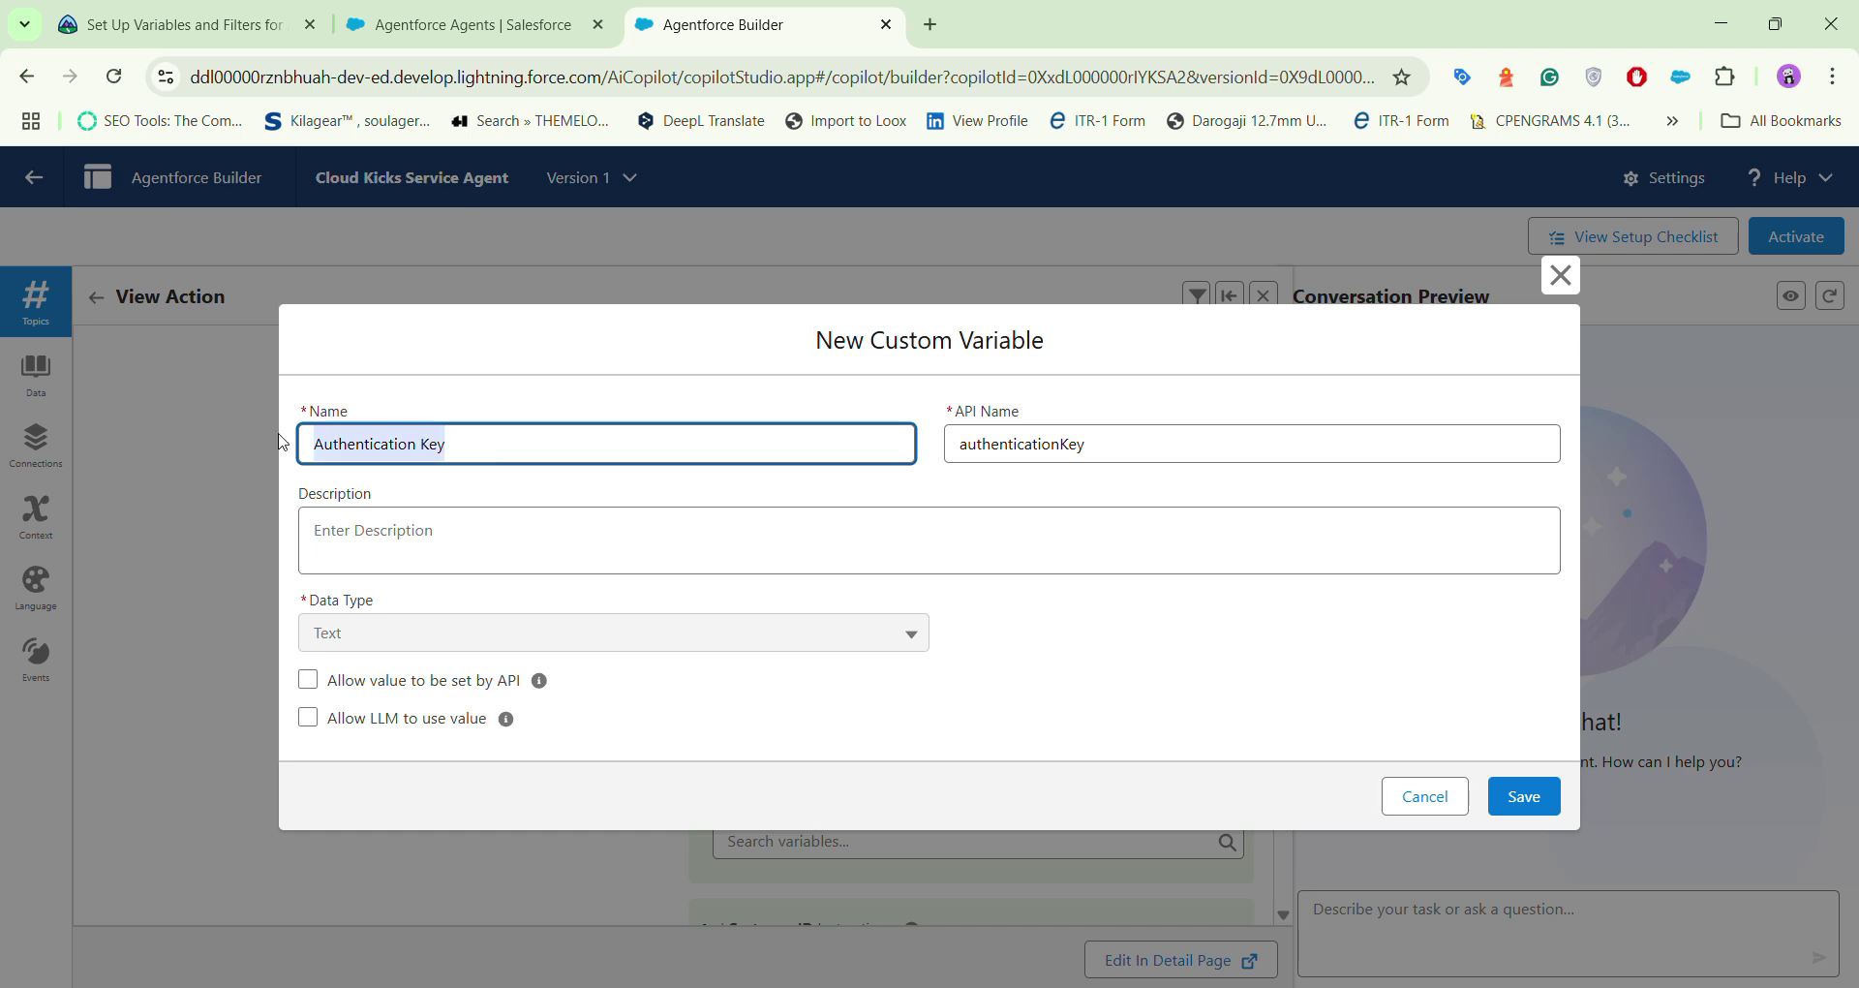
key(BackSpace)
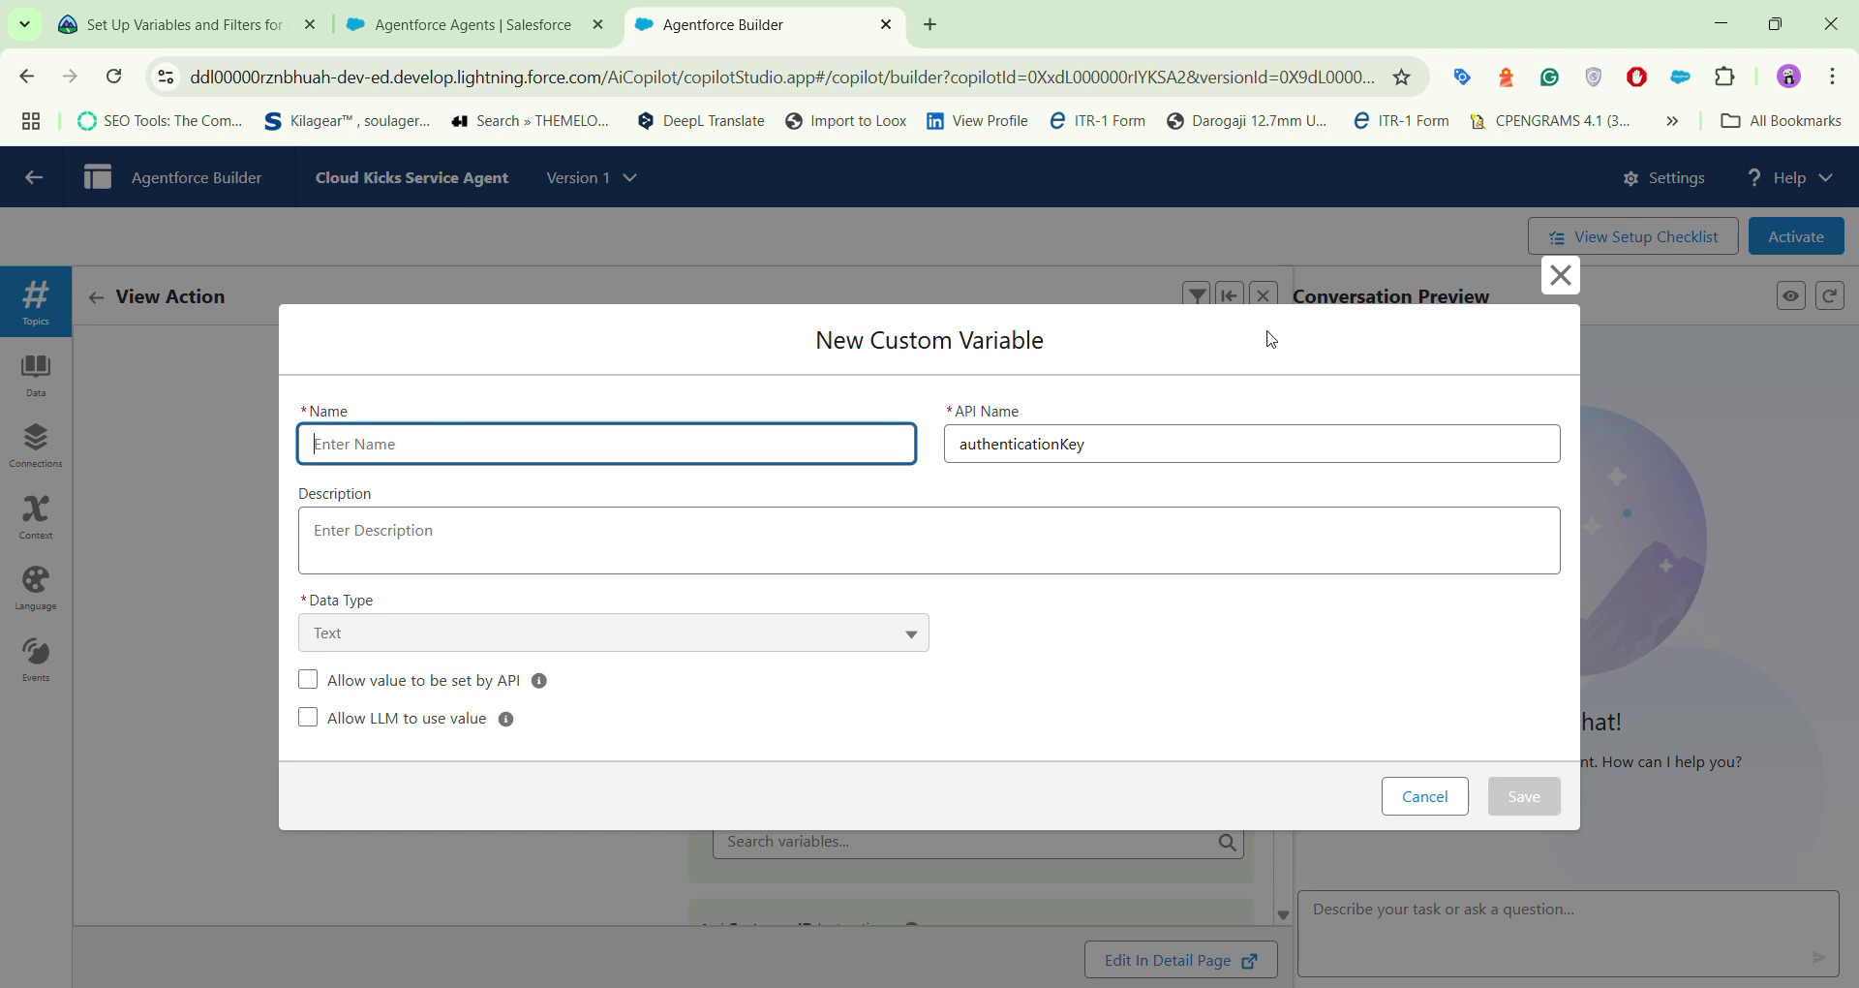
key(Tab)
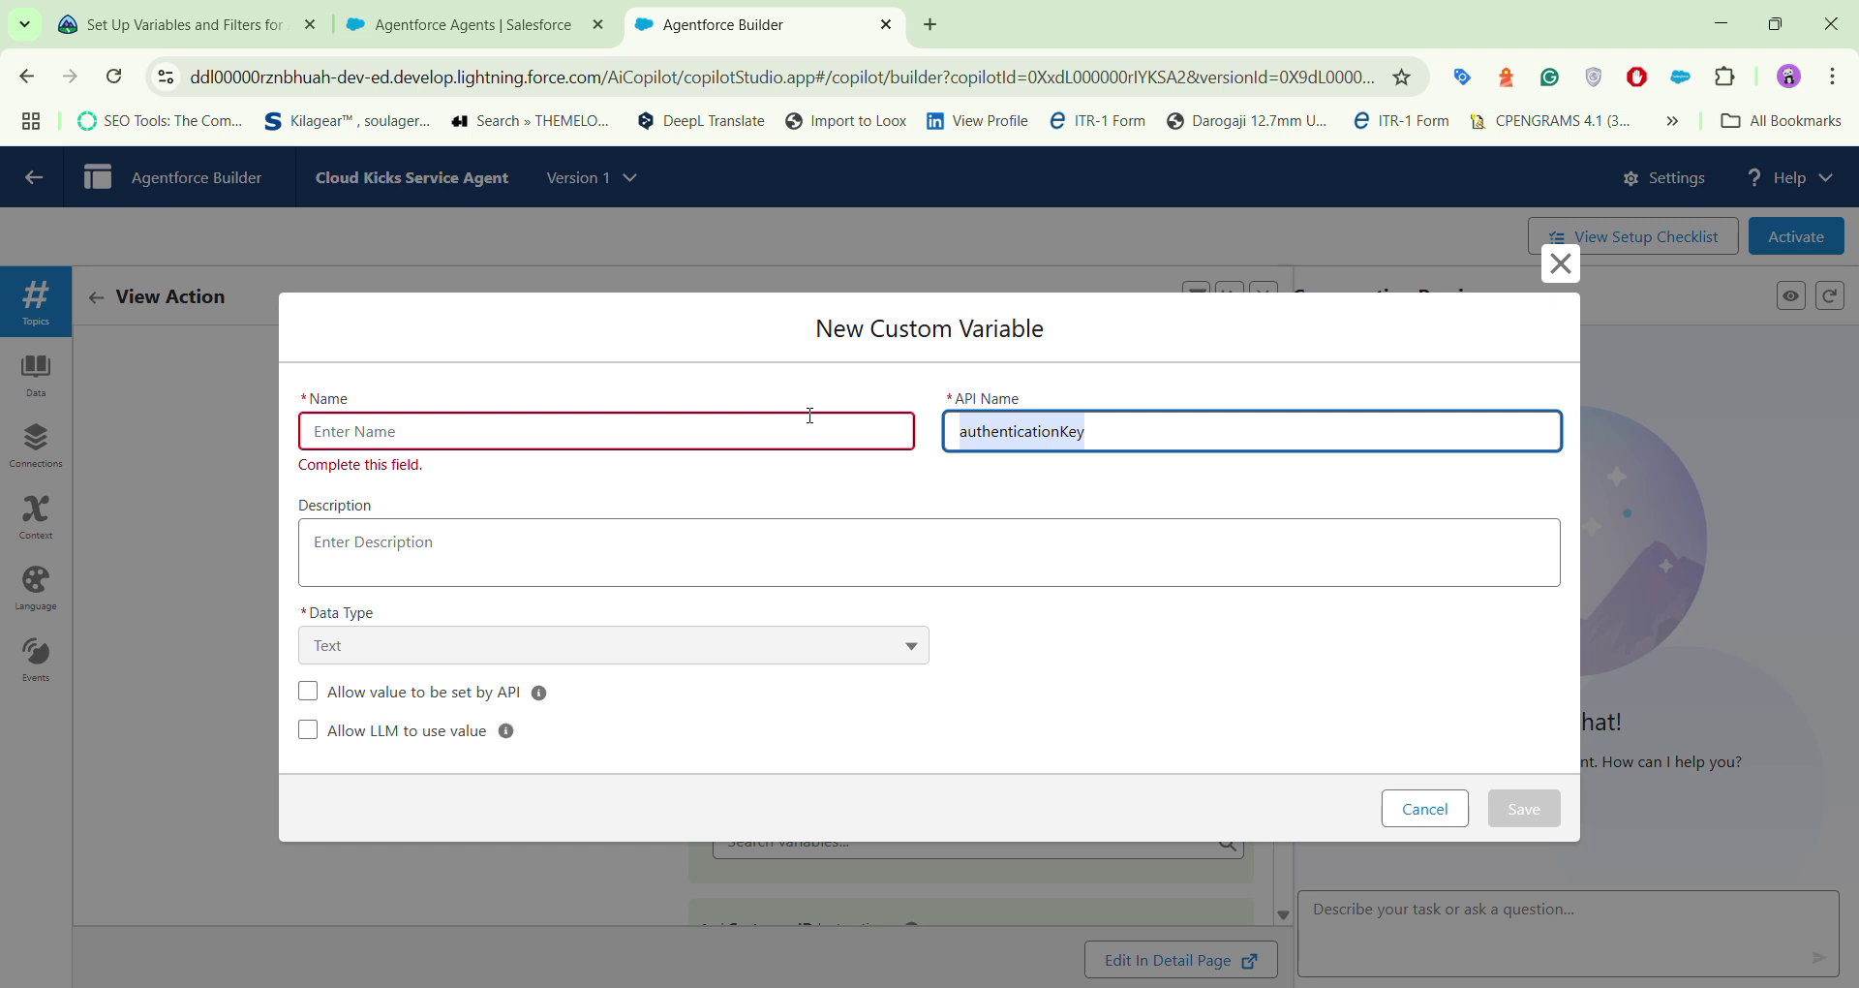
key(BackSpace)
click(474, 426)
key(ctrl+v)
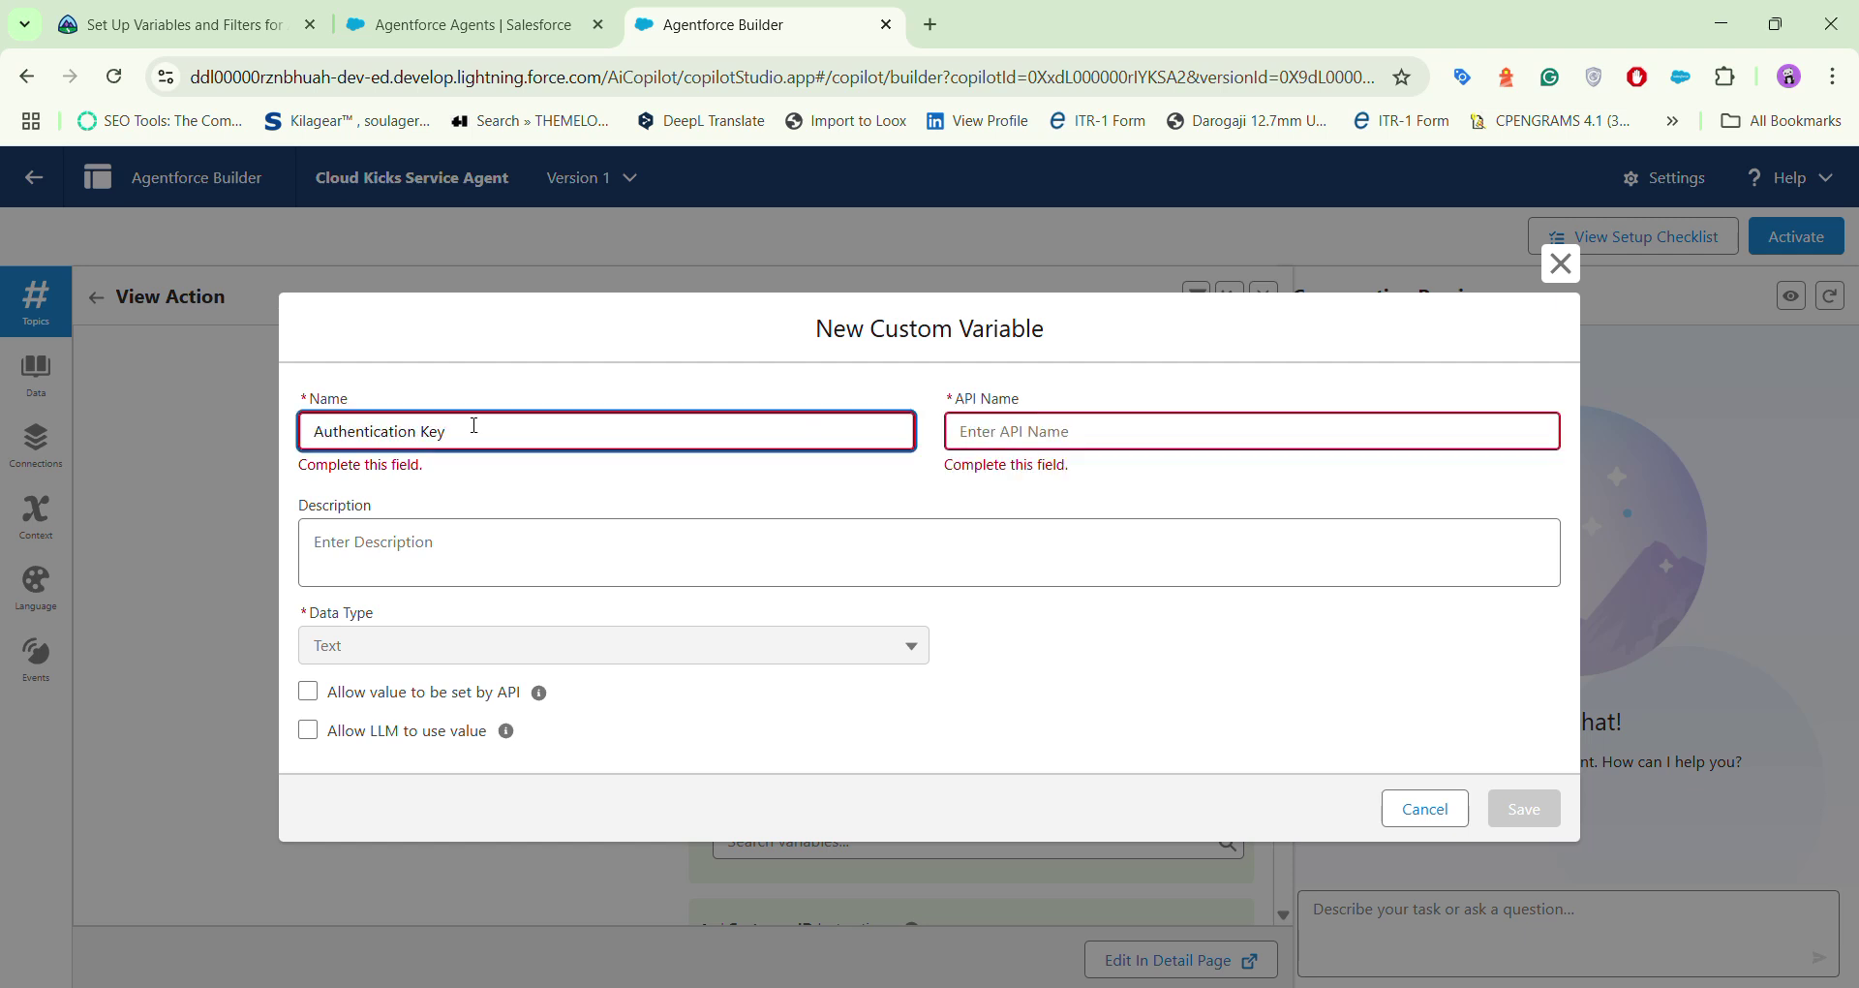
click(496, 487)
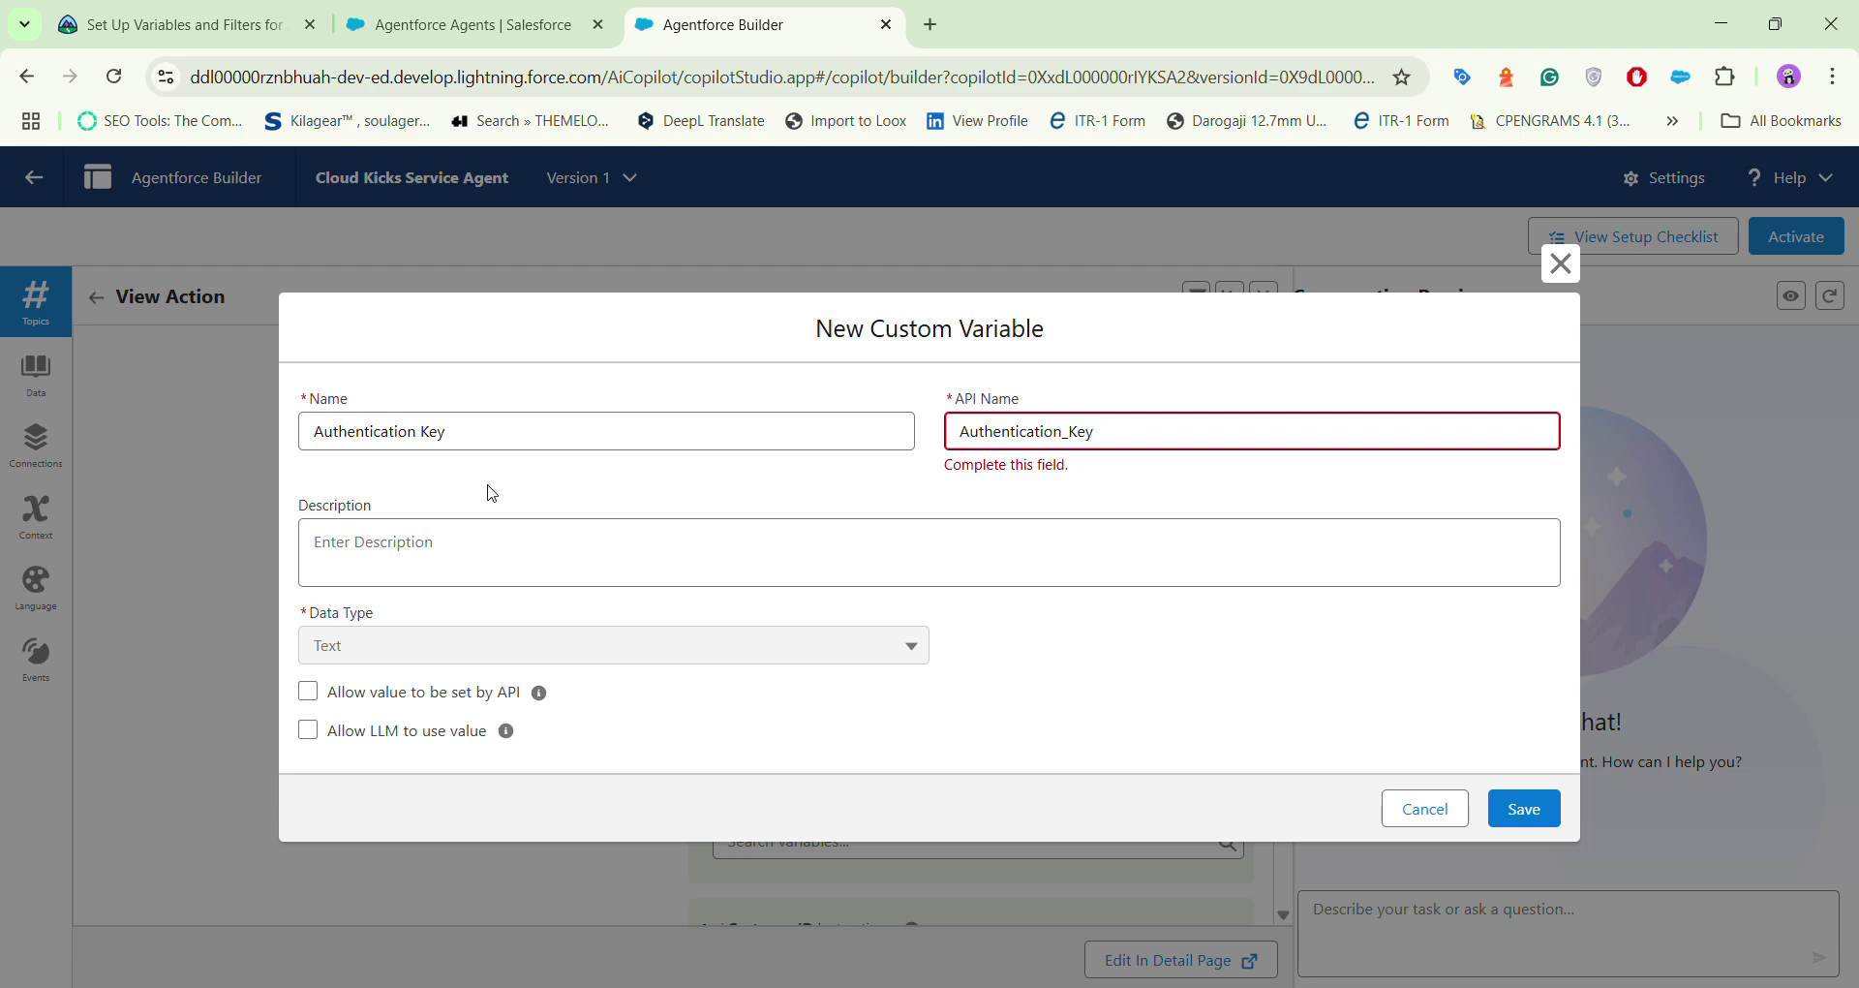
Step: Set the Authentication Key variable's description to "This variable stores the authentication key that generates the verification code.", copied from Trailhead, and save it
key(ctrl+1)
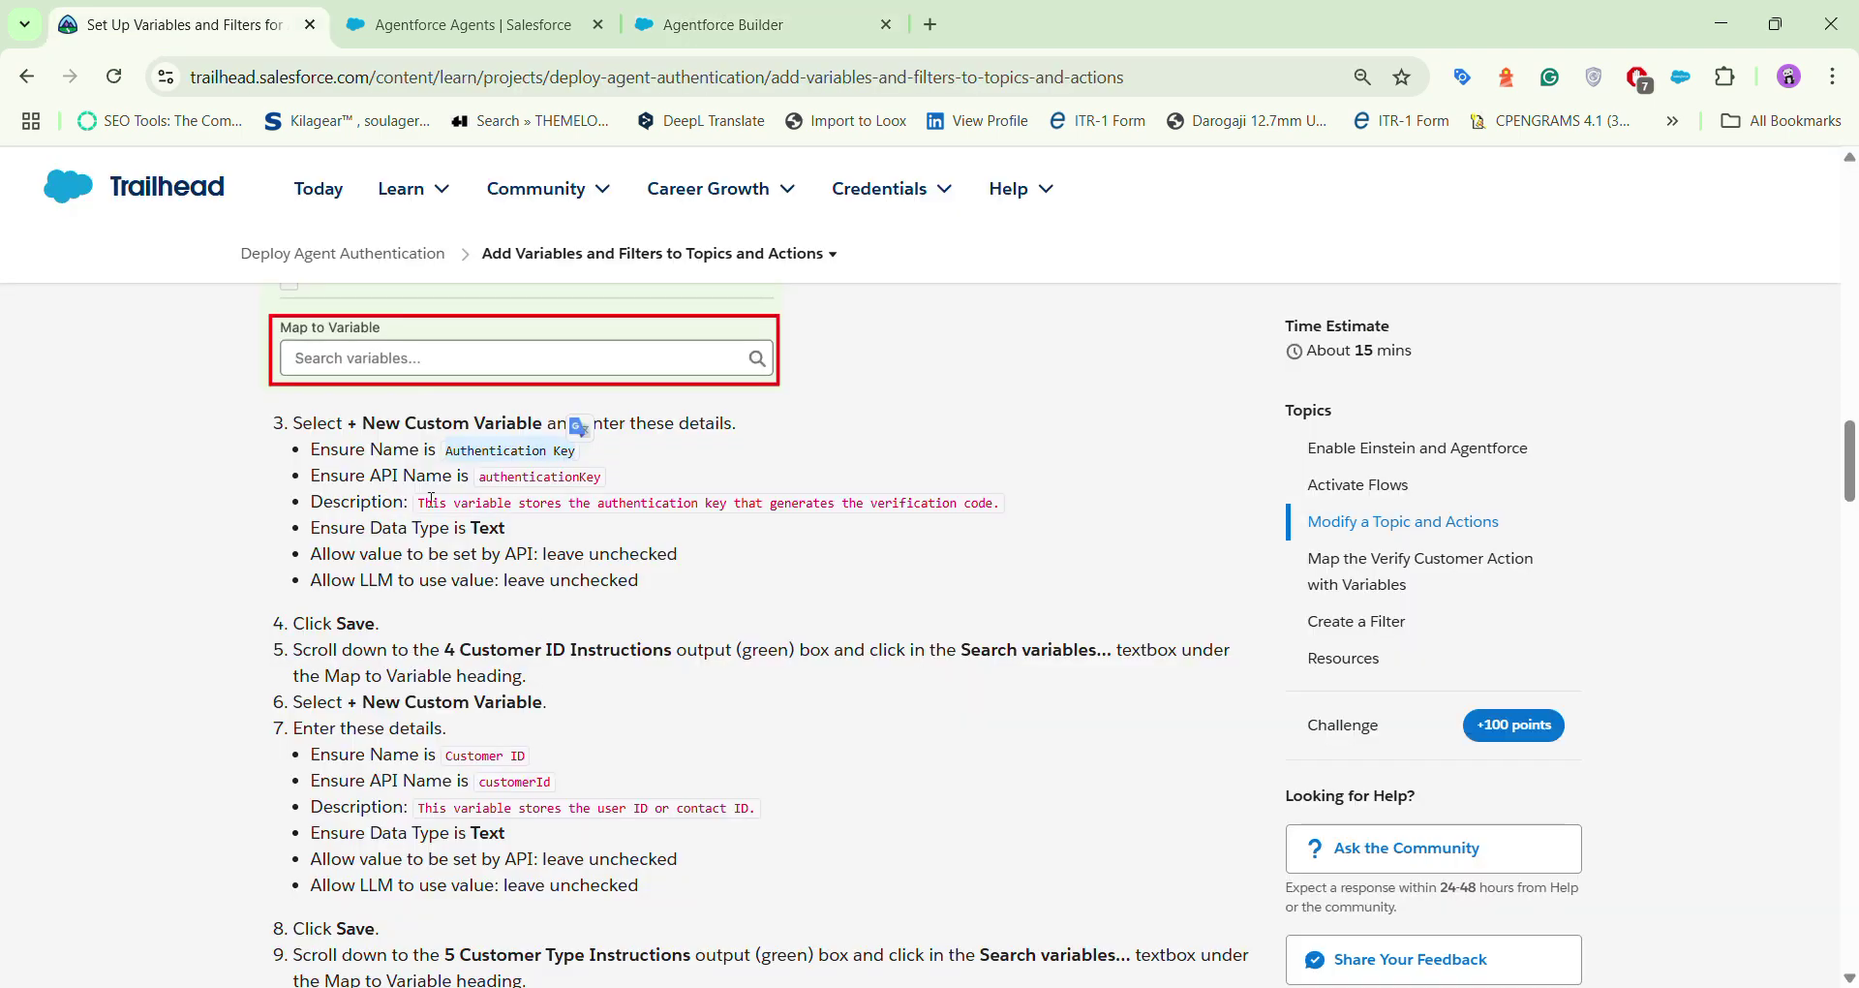
drag(422, 501, 1020, 499)
key(ctrl+c)
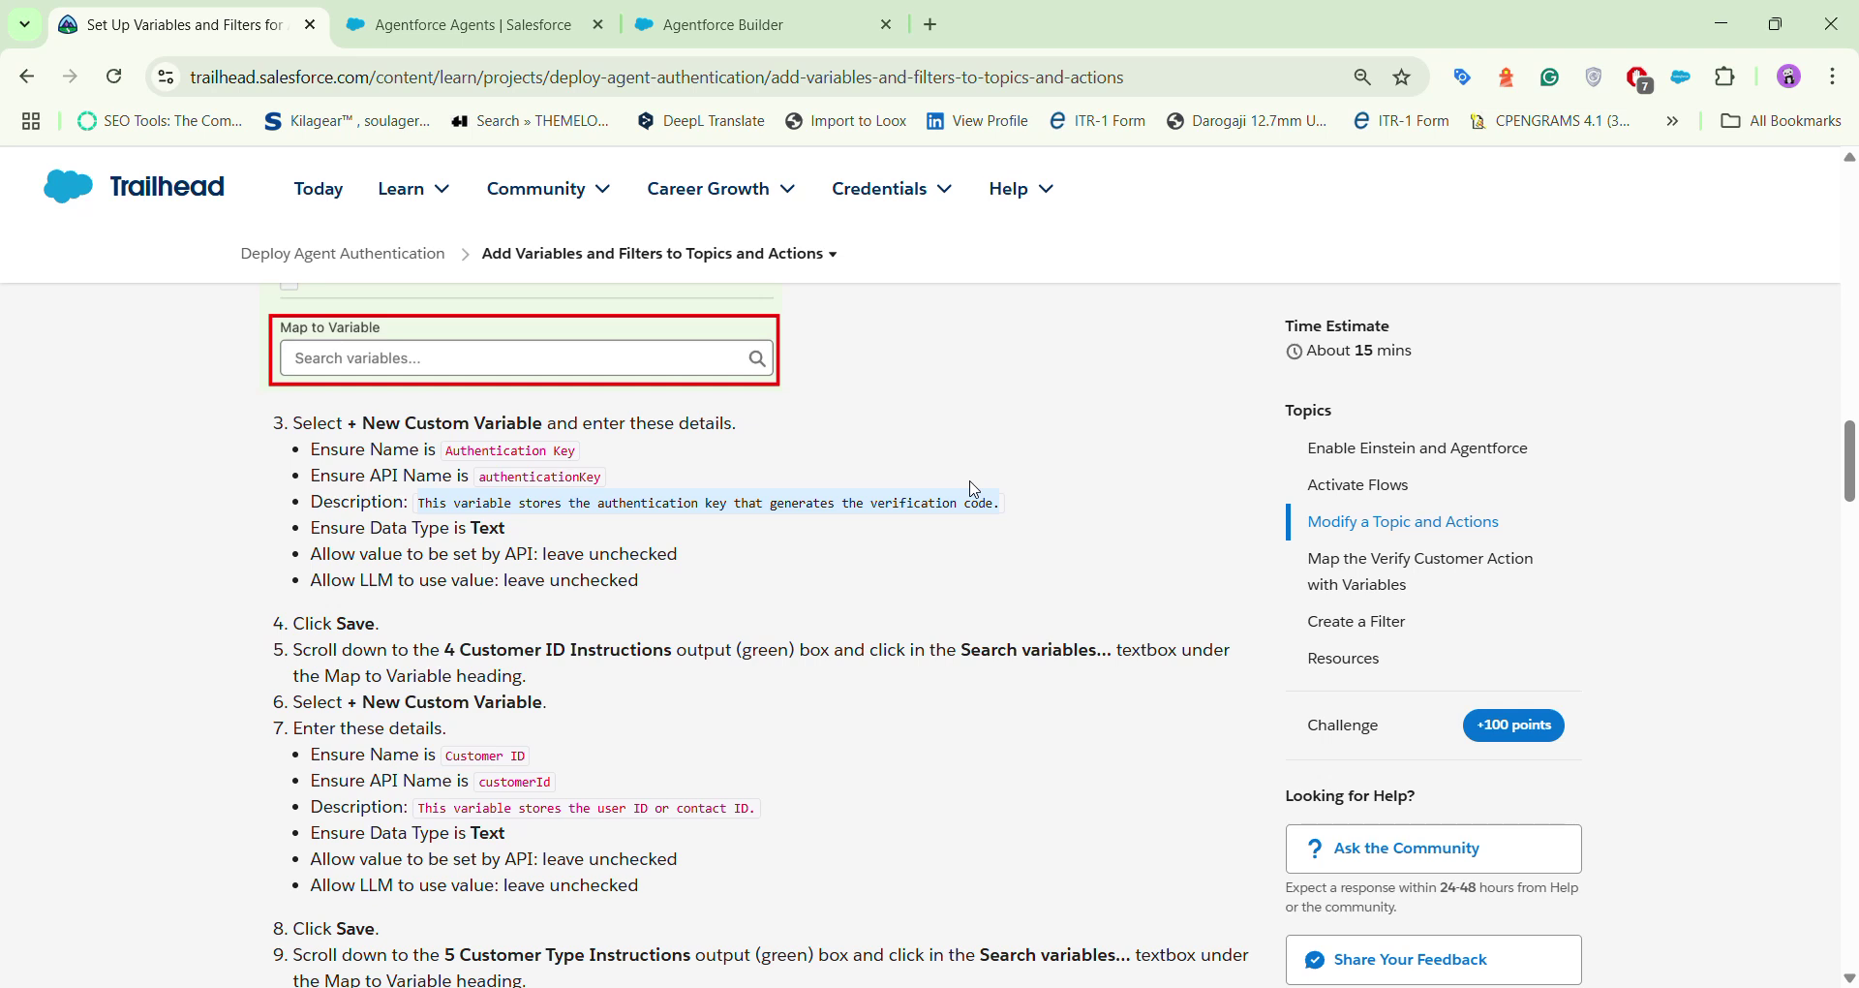
key(ctrl+3)
click(462, 545)
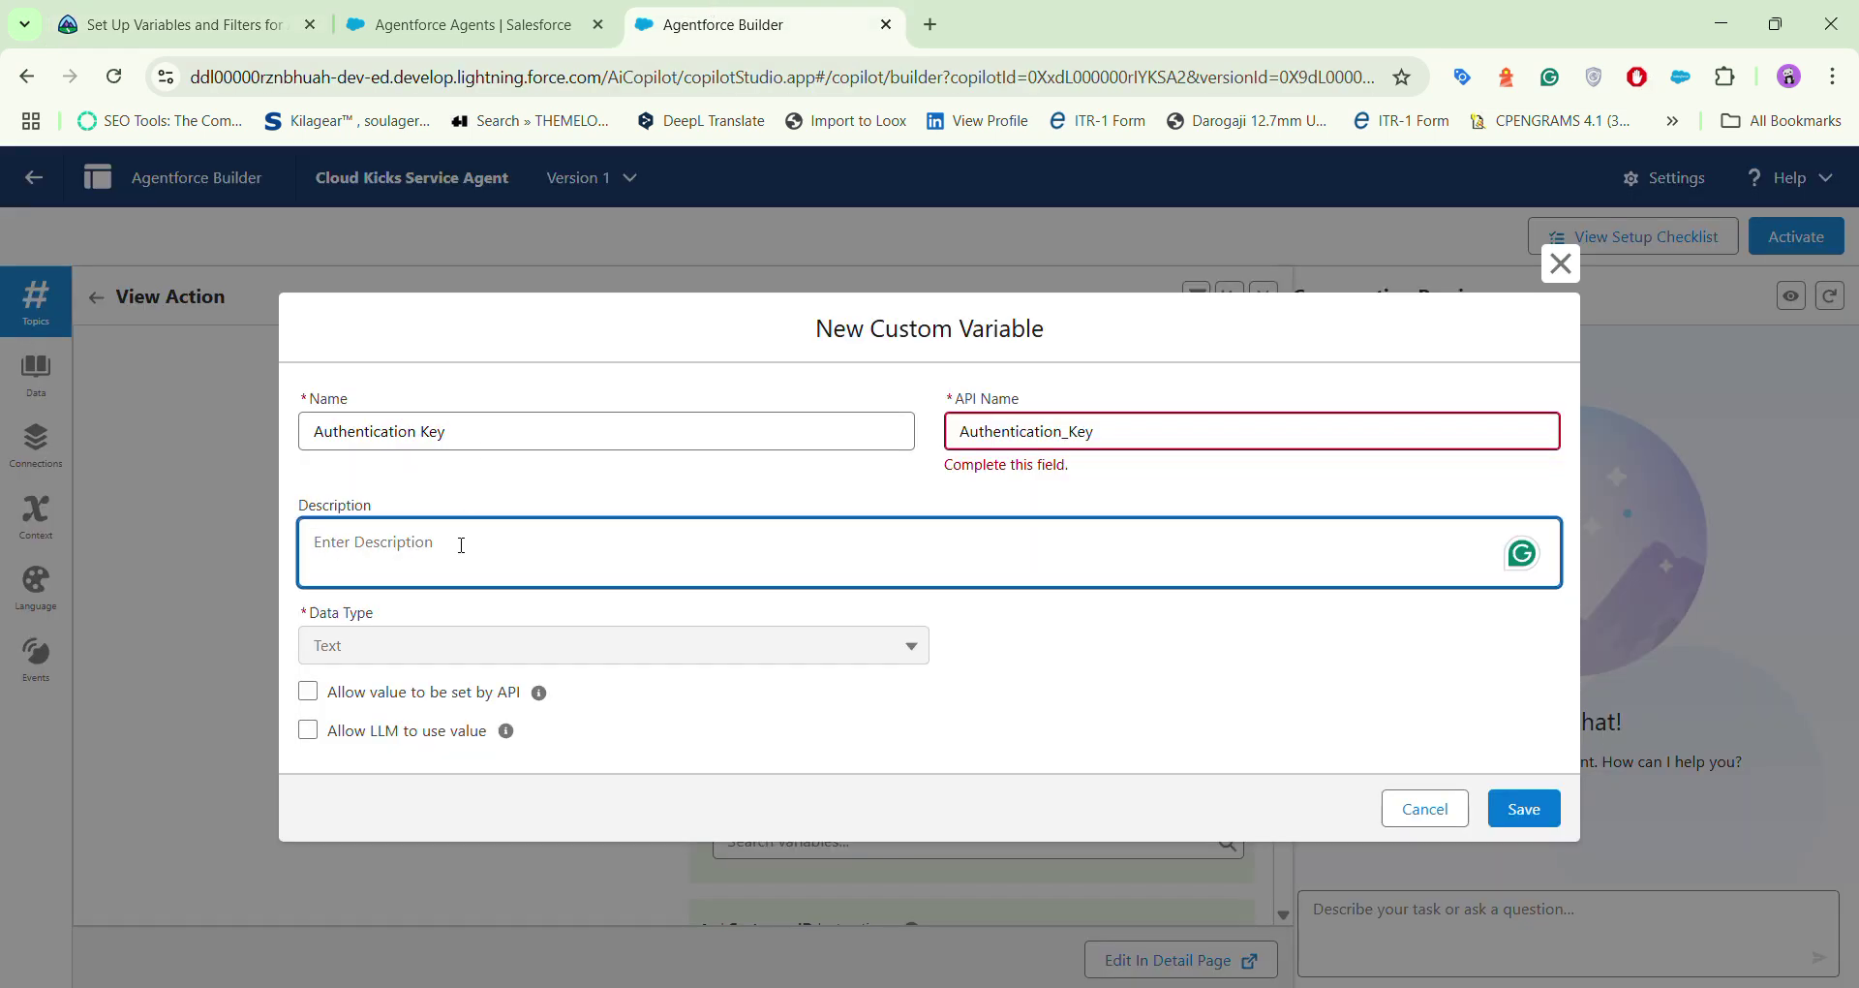
key(ctrl+v)
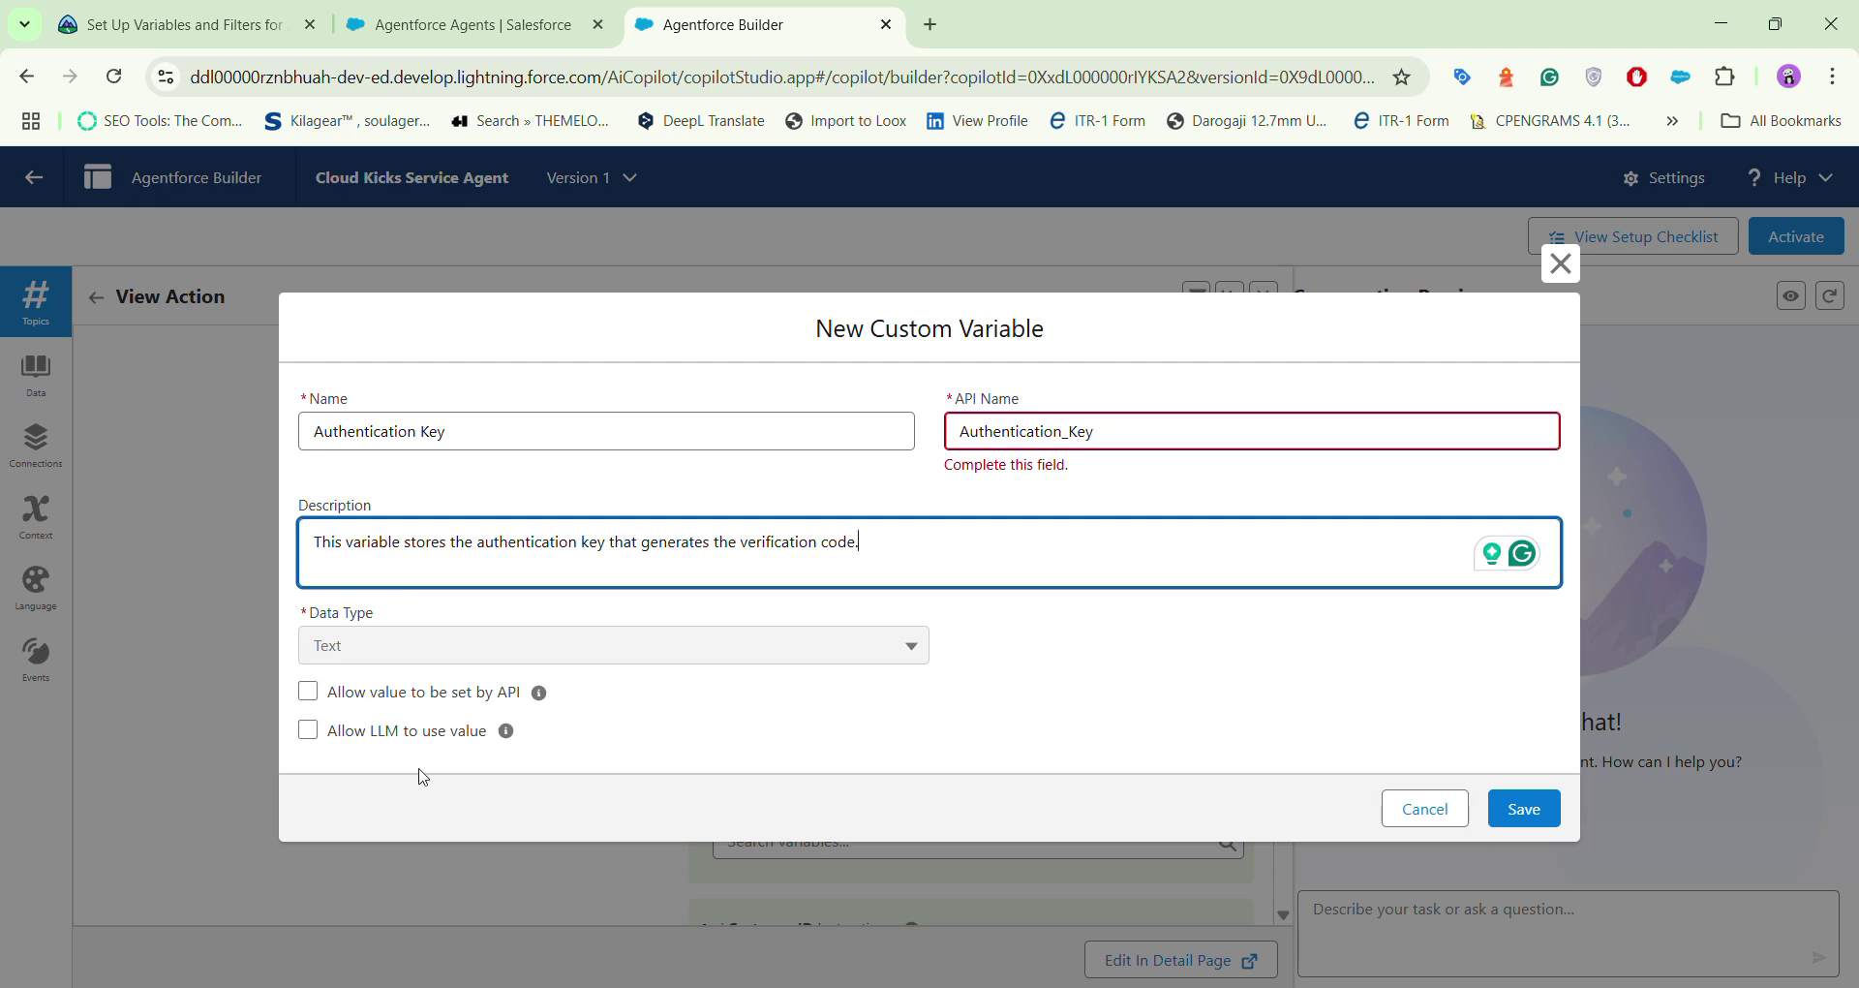
click(1524, 810)
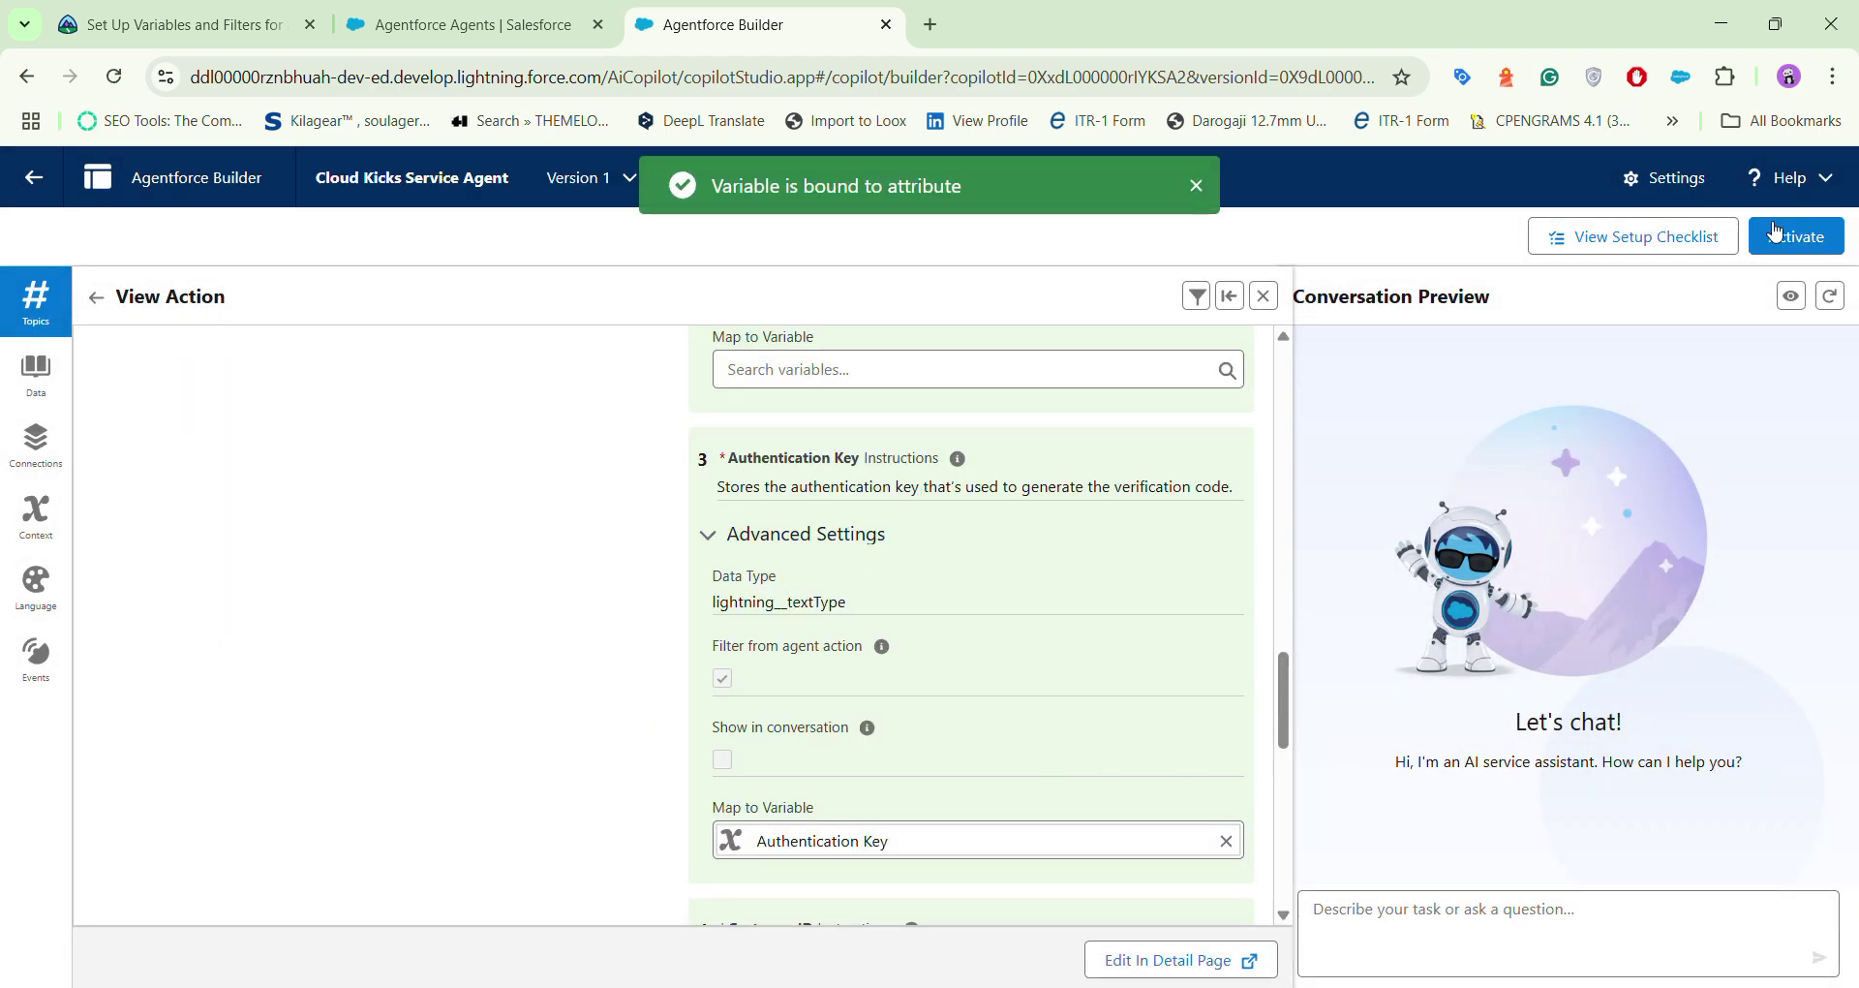
scroll(861, 565, down, 4)
scroll(962, 665, down, 5)
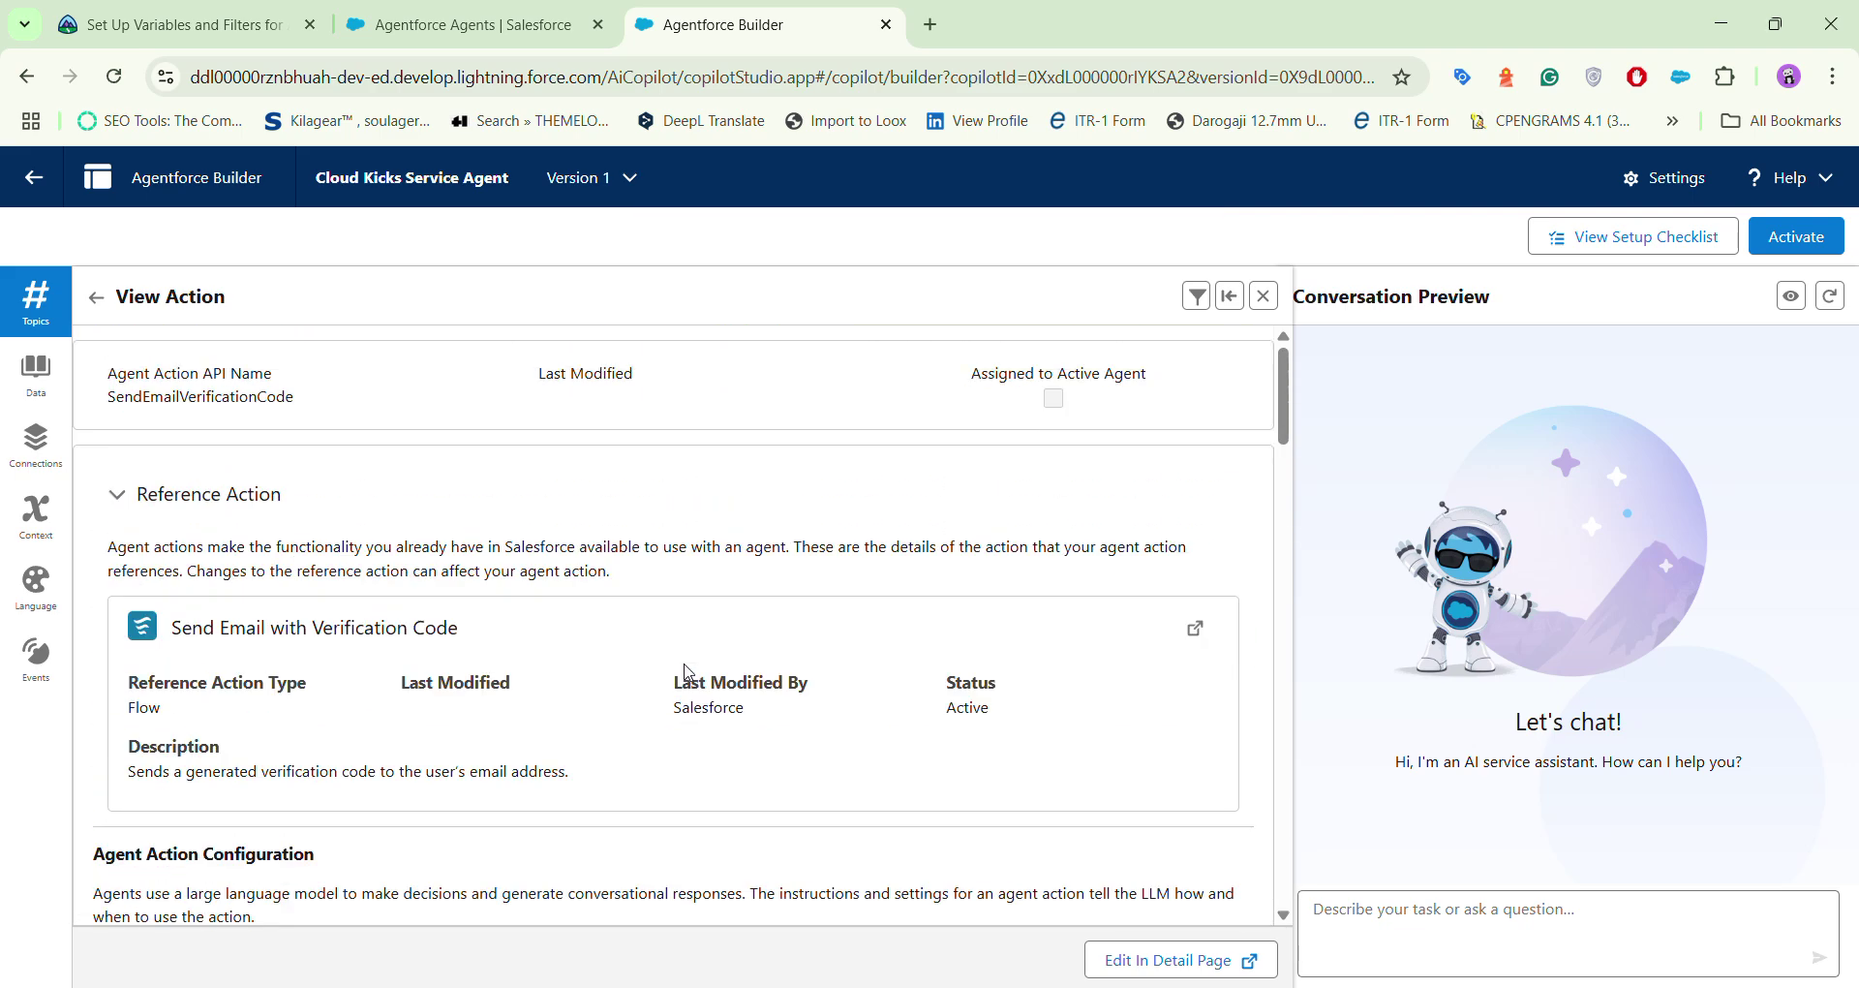
scroll(688, 672, down, 10)
scroll(631, 705, down, 10)
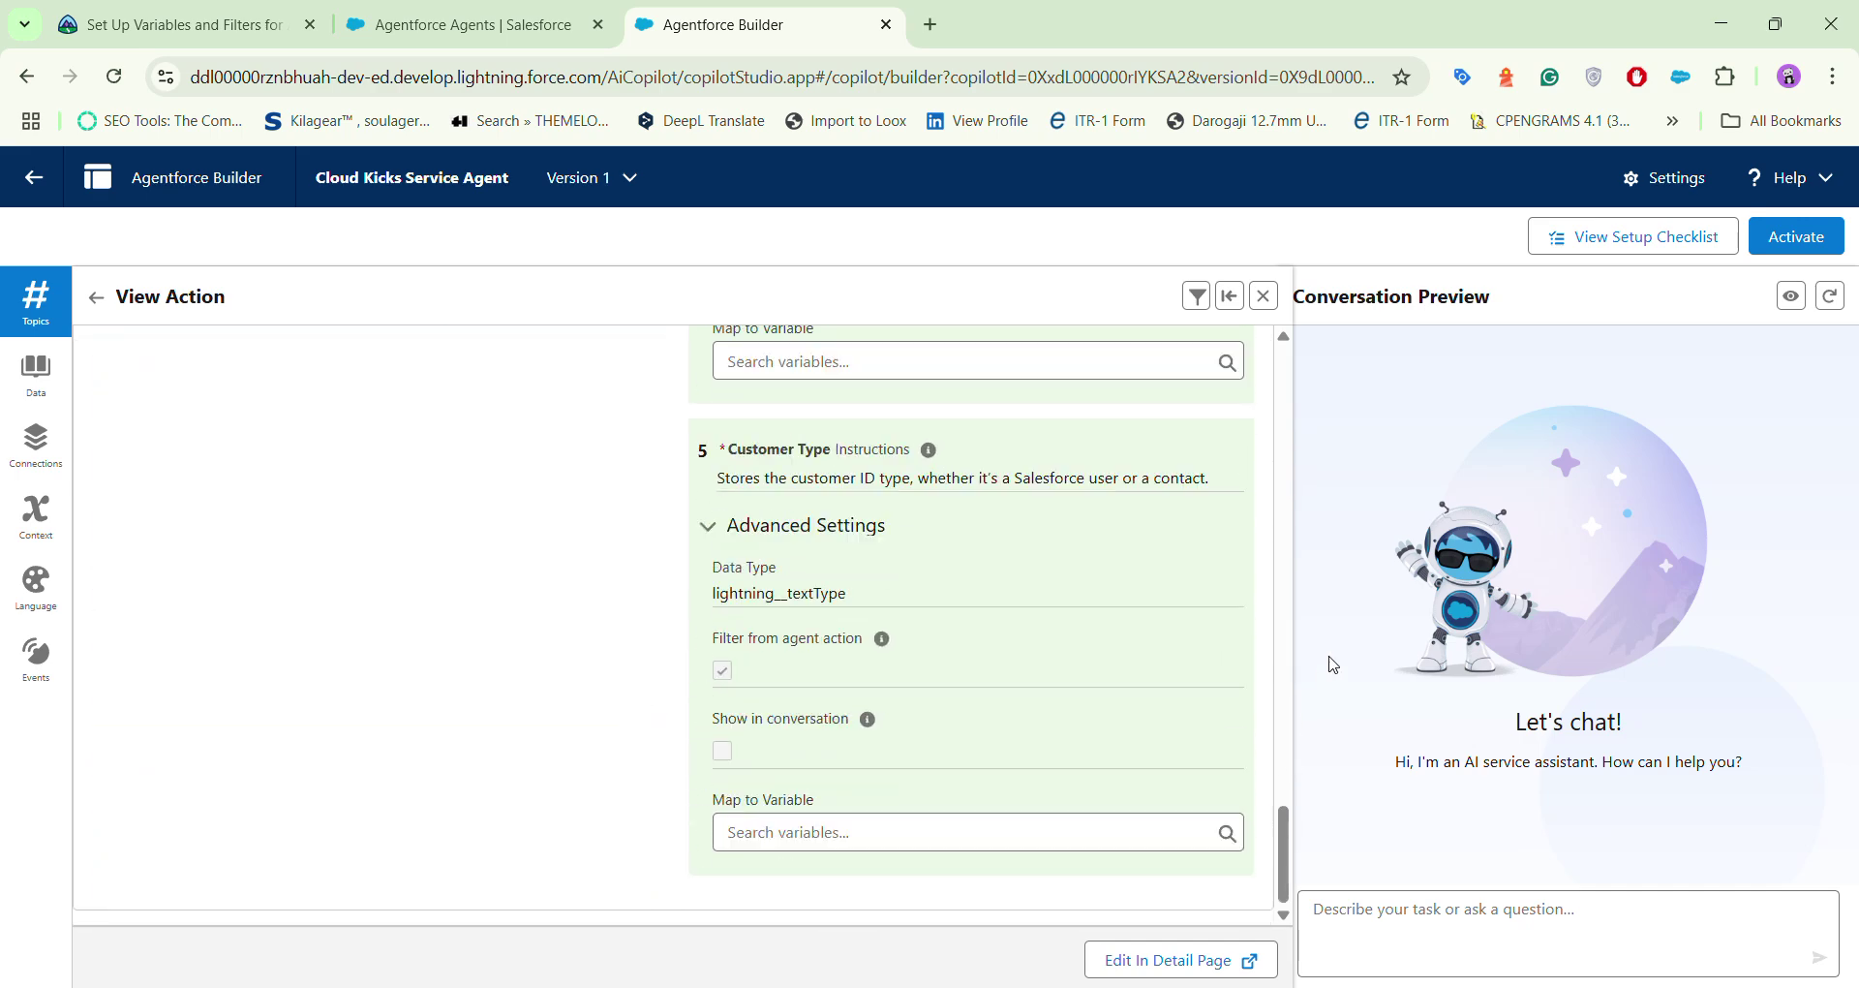
click(1265, 297)
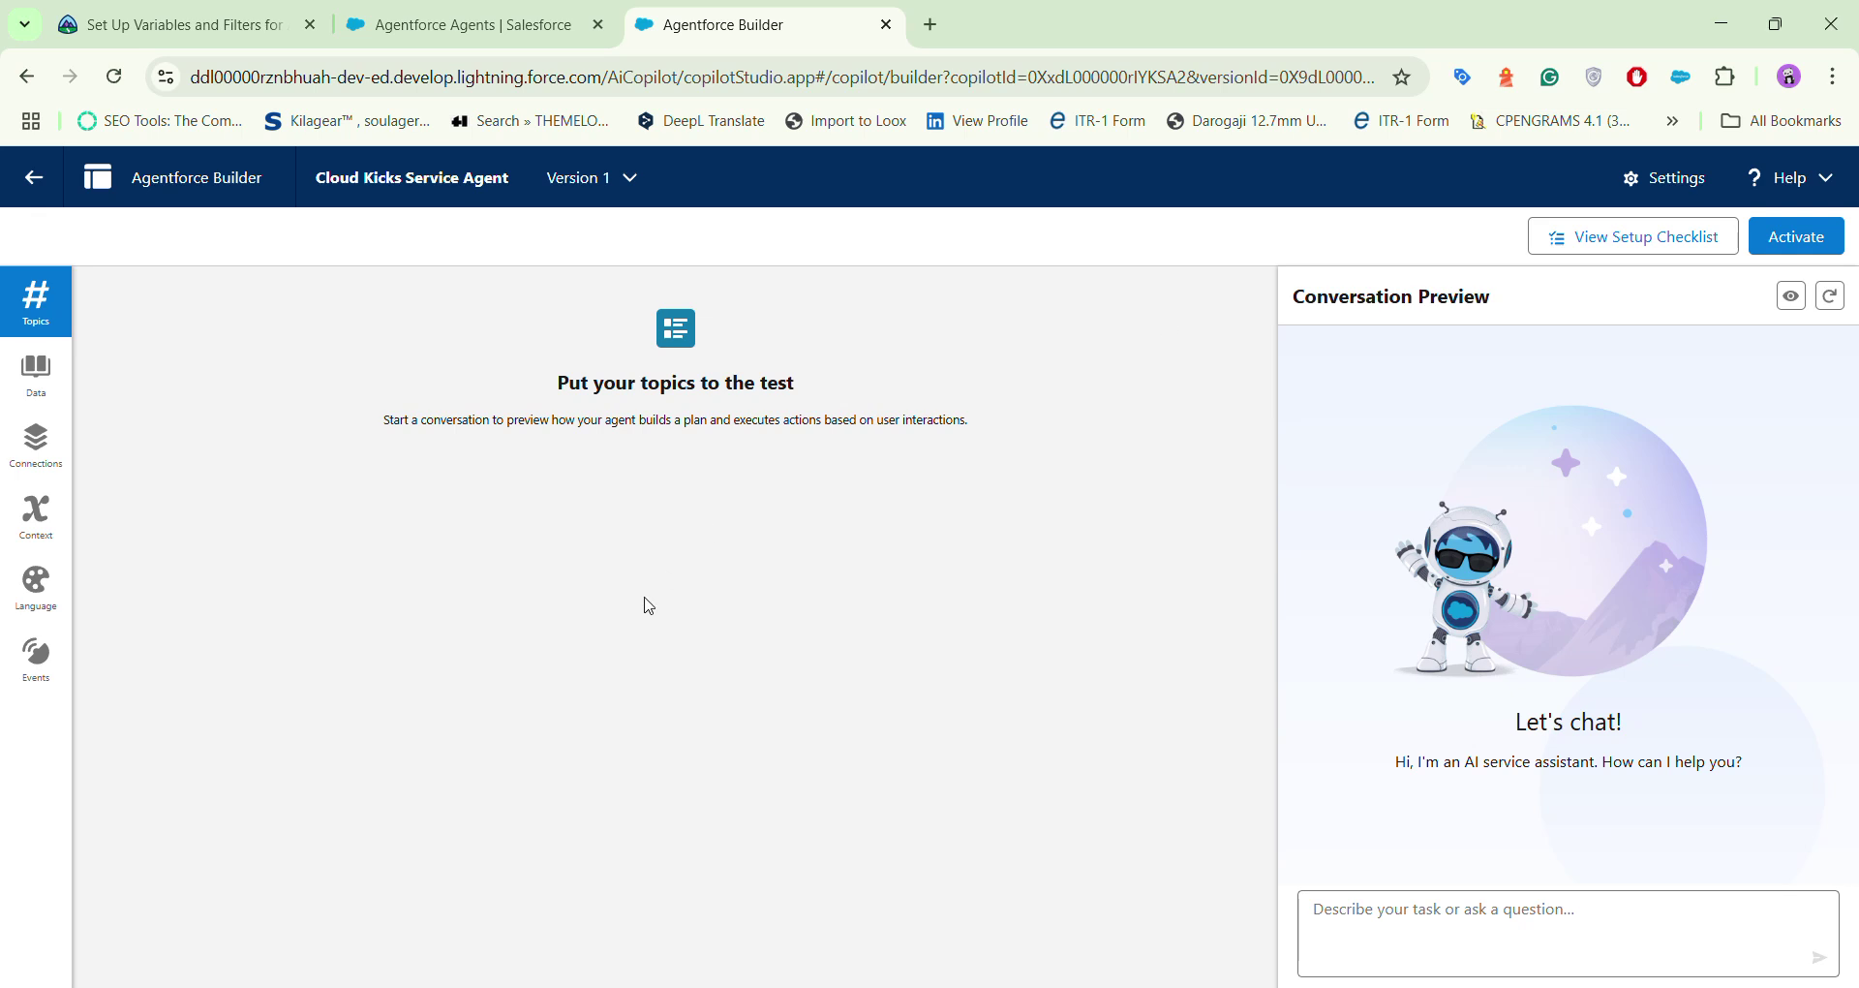
click(41, 307)
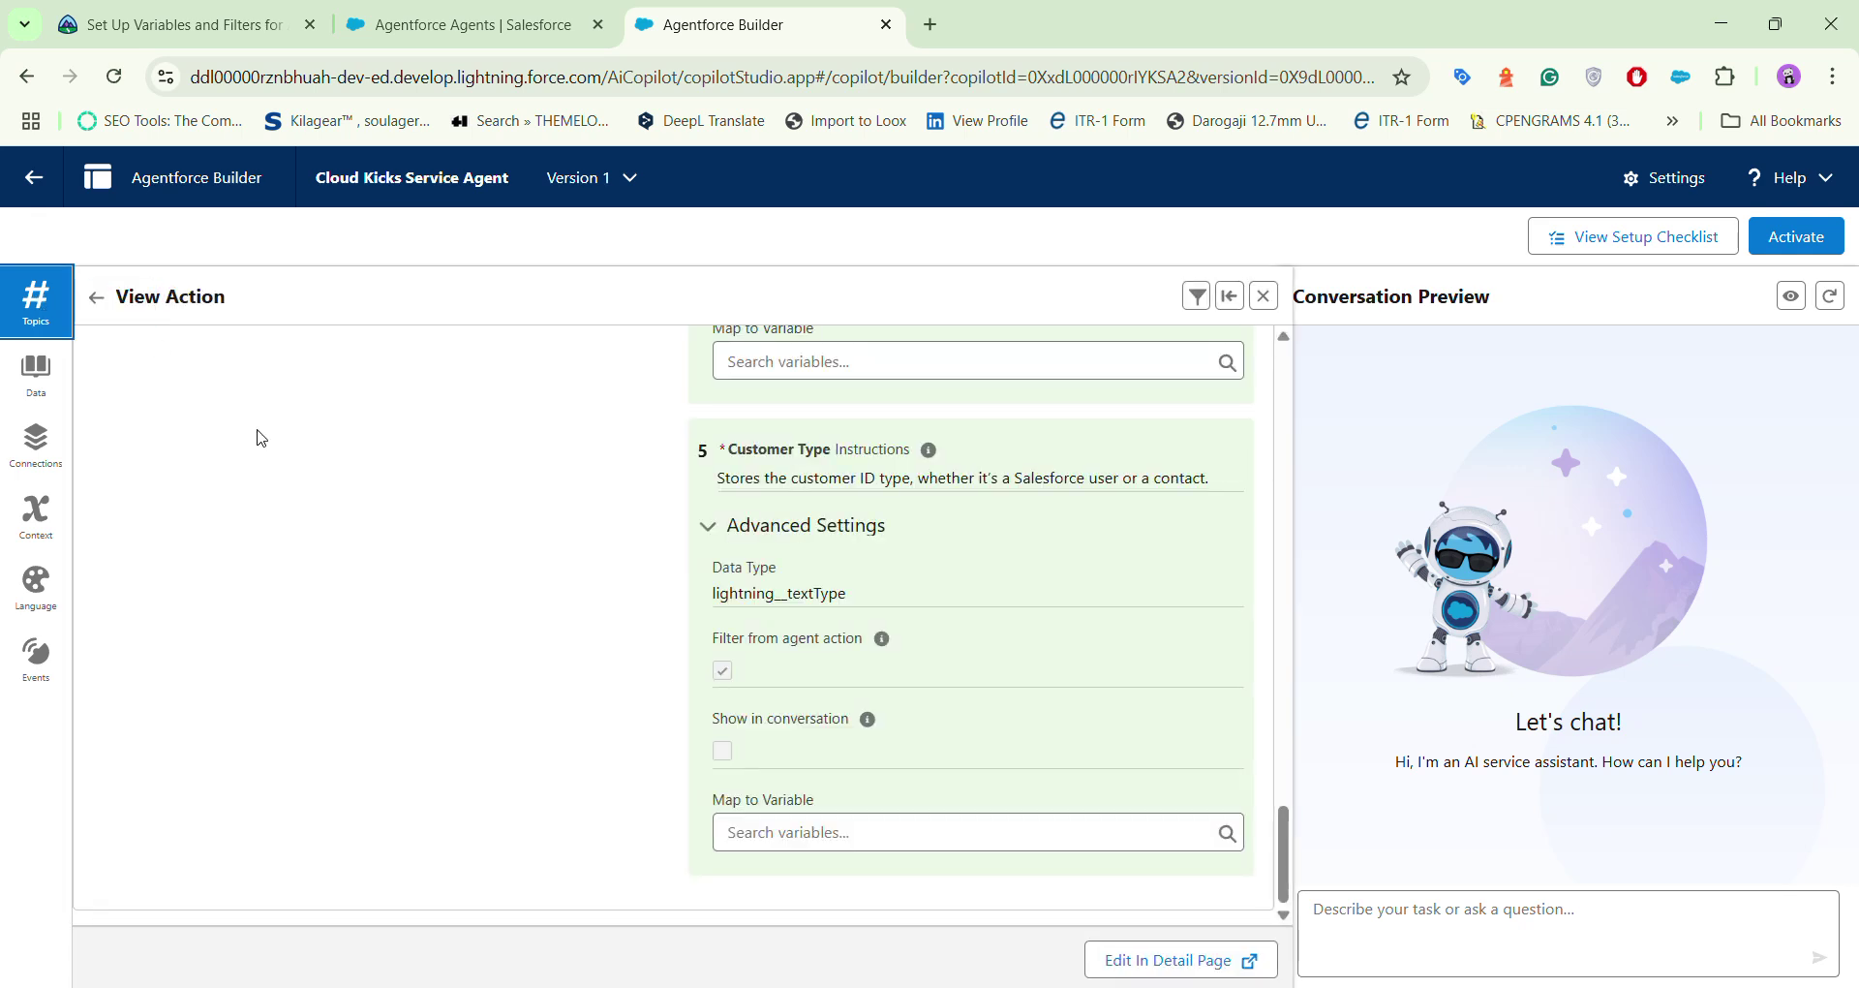
Step: Reopen the Send Email with Verification Code action from the topic's actions and begin a new custom variable for its Customer ID output
click(97, 297)
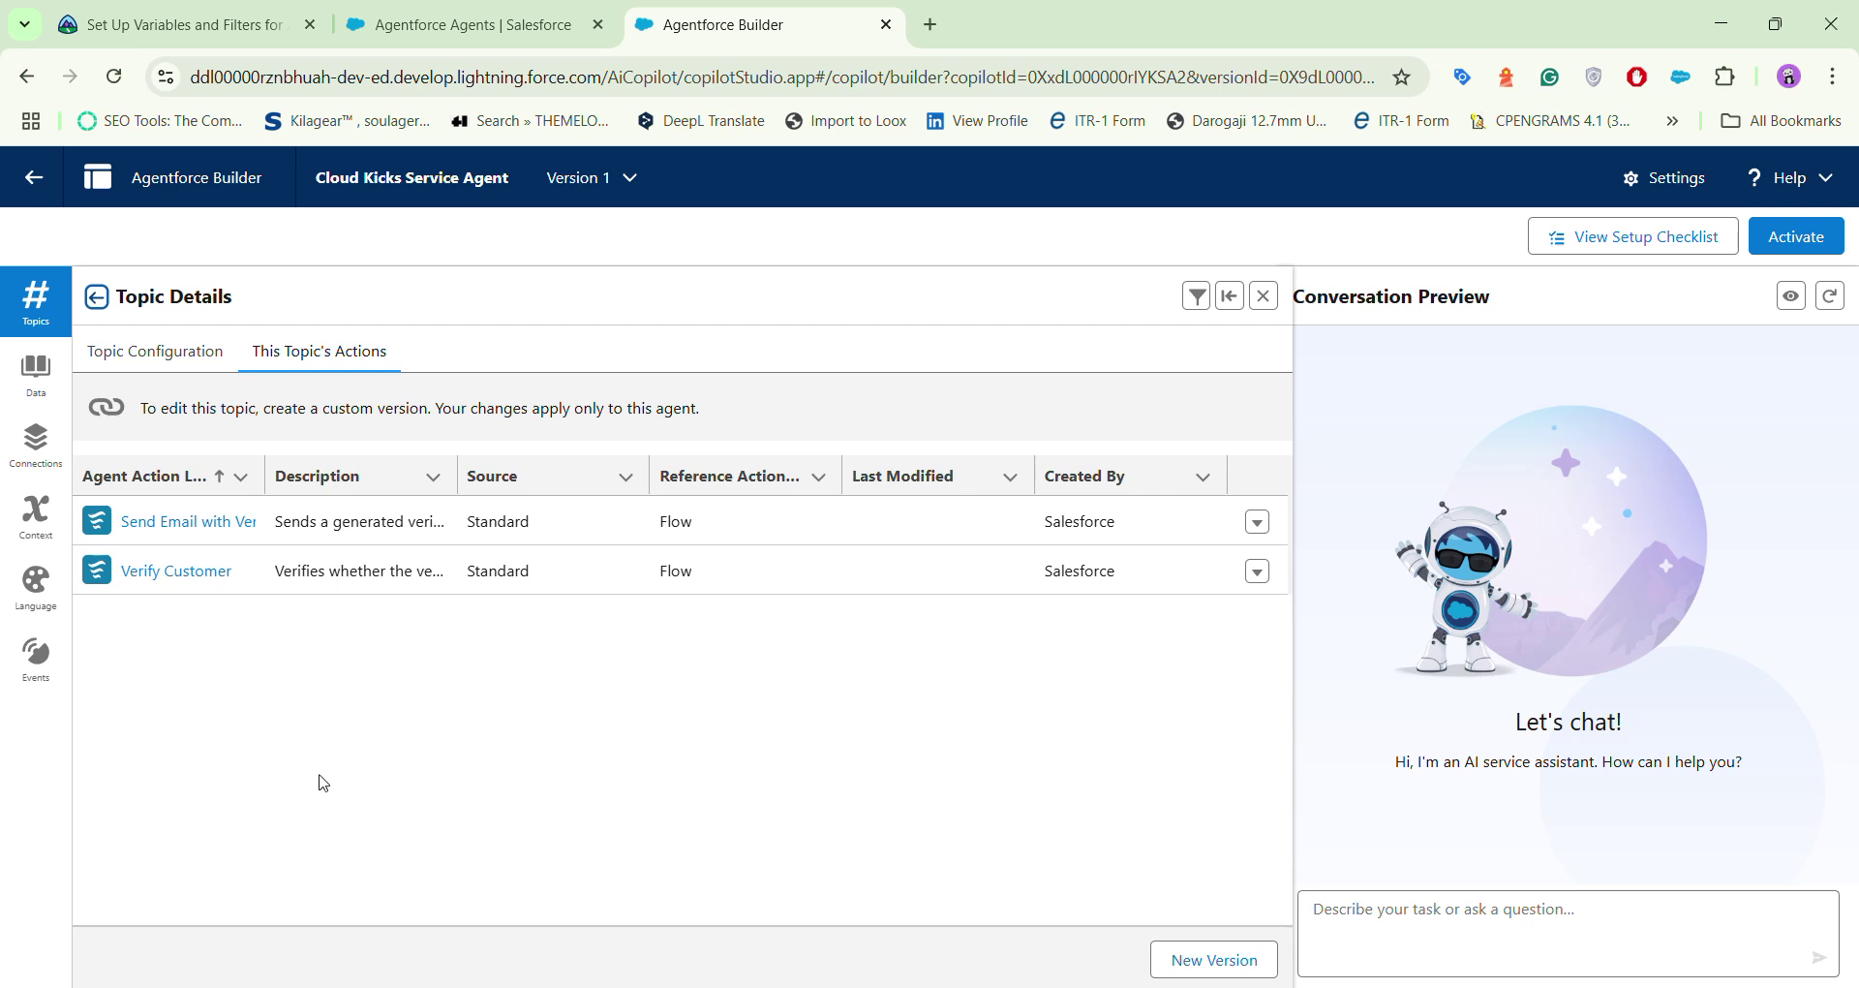
click(184, 527)
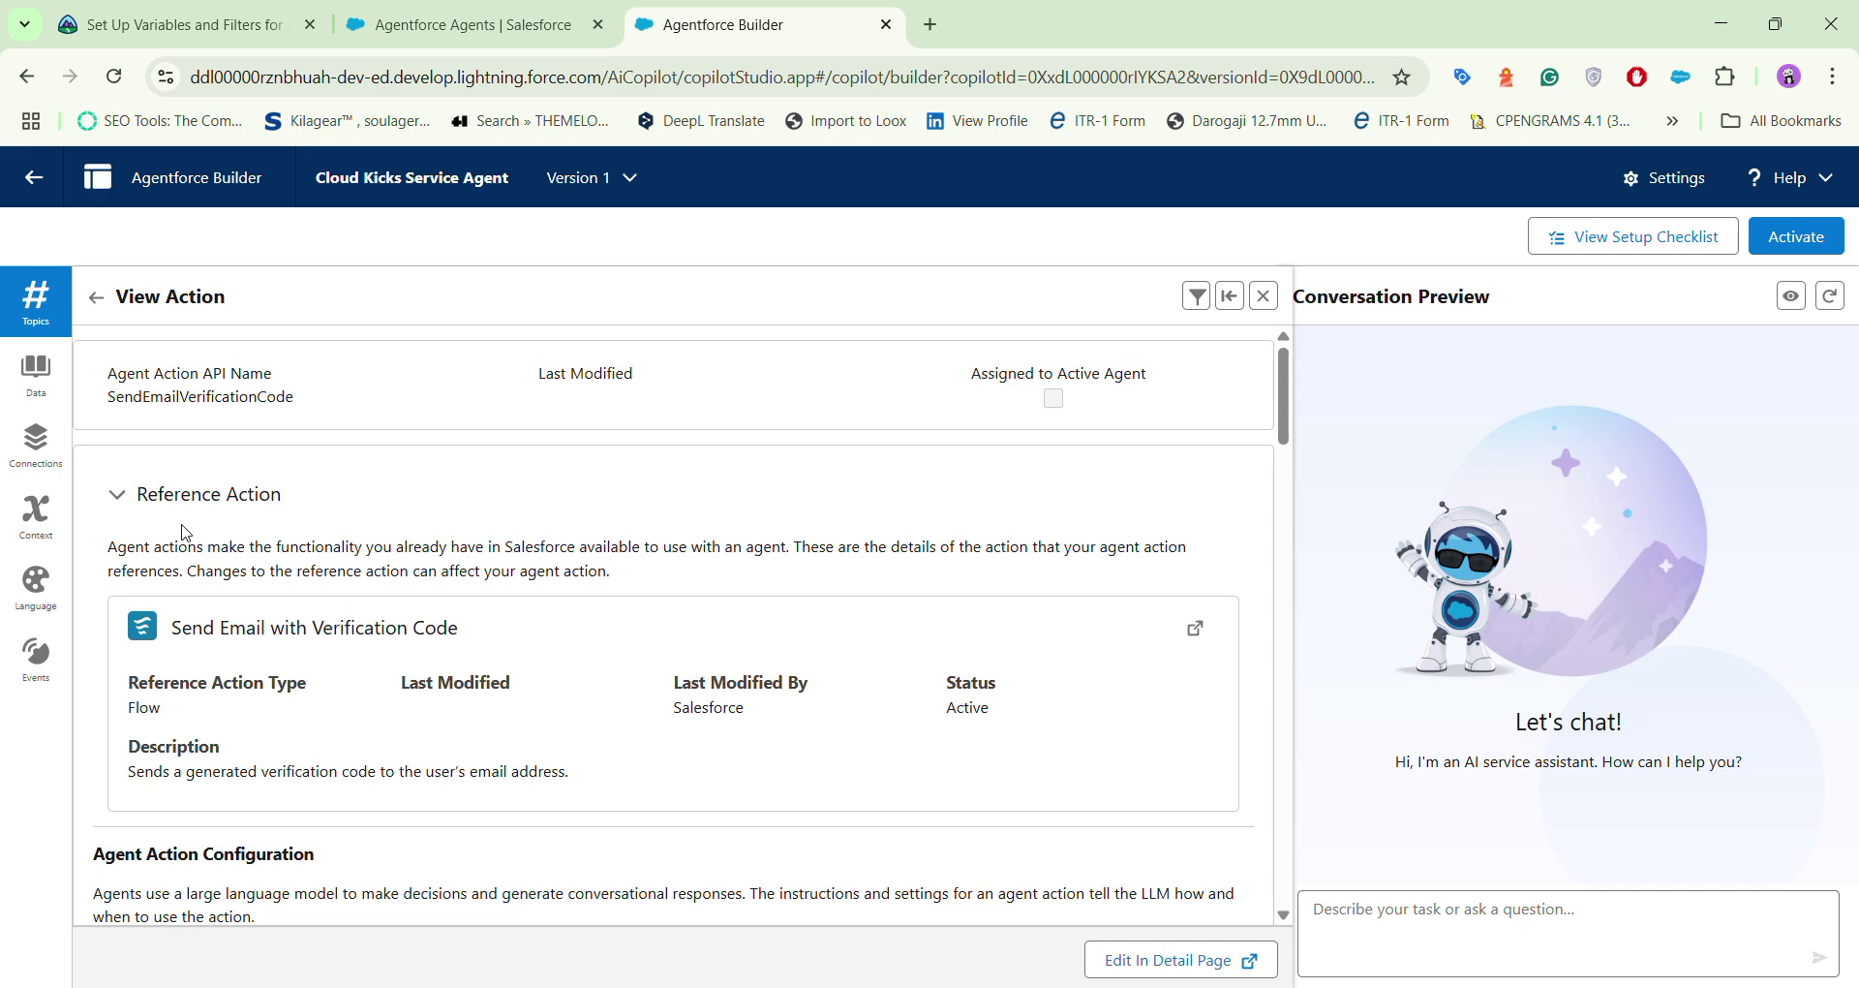
scroll(372, 560, down, 10)
scroll(377, 561, down, 2)
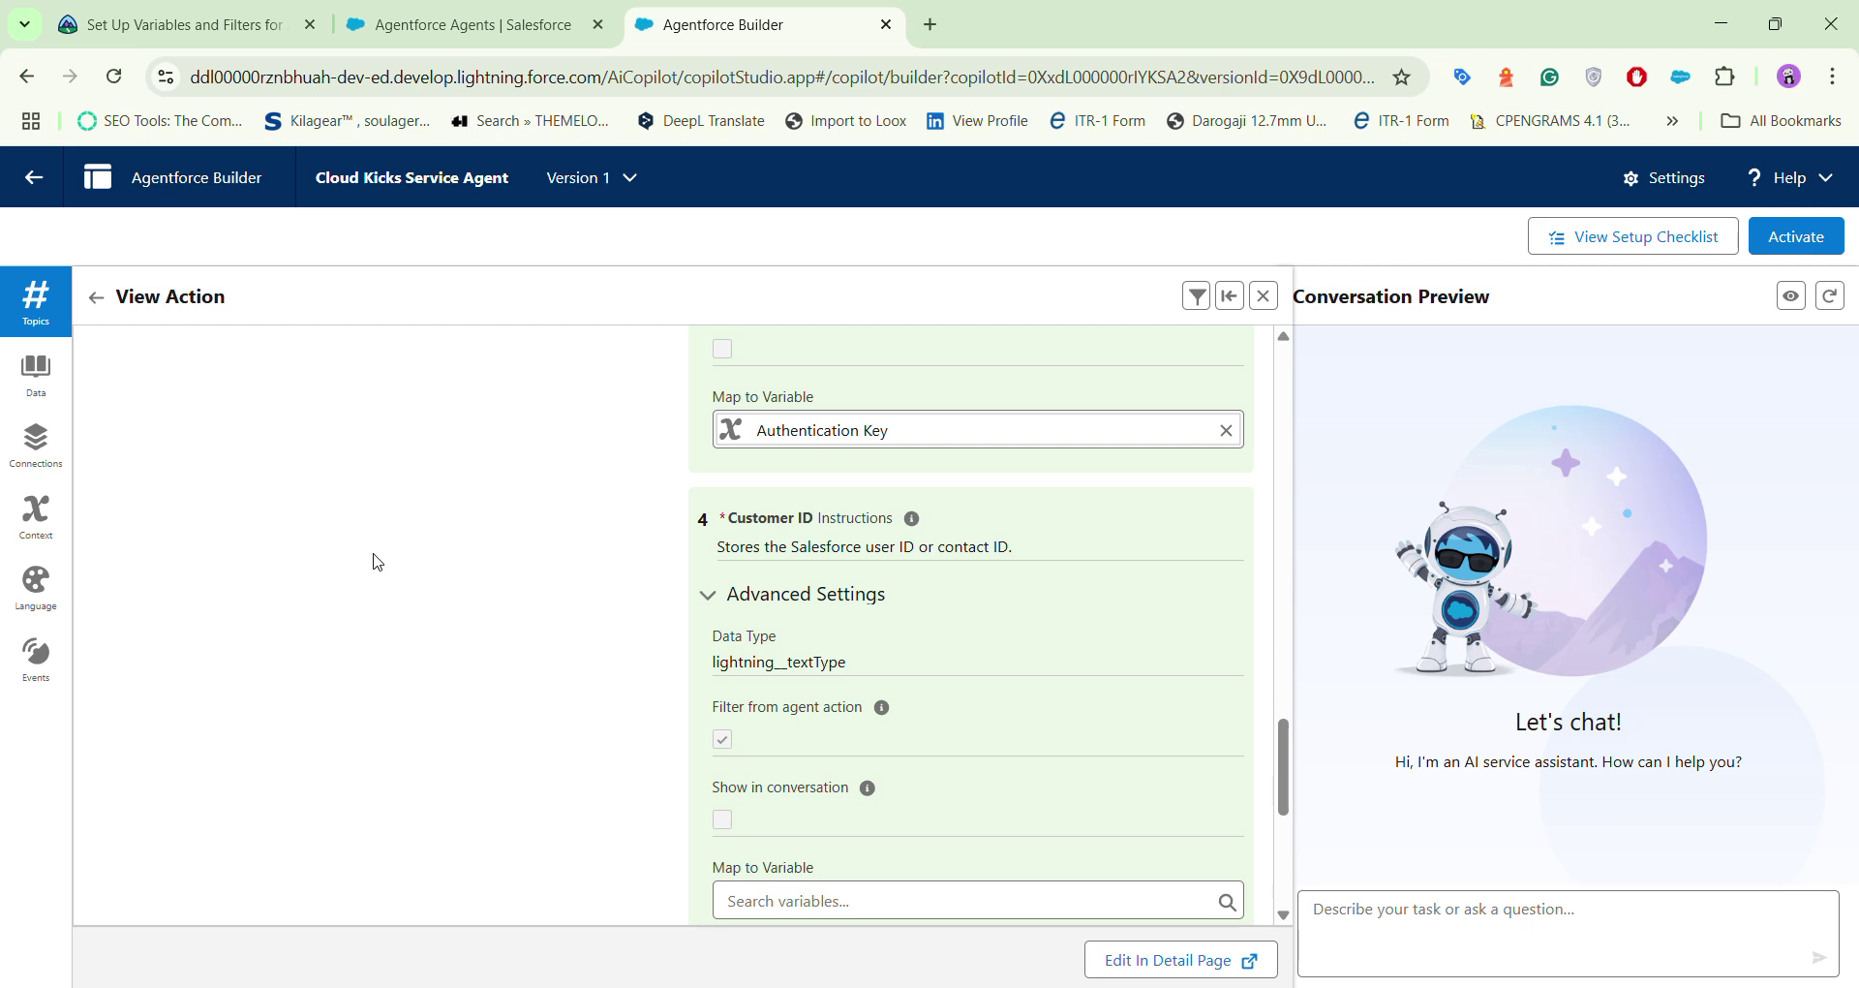
scroll(378, 561, down, 2)
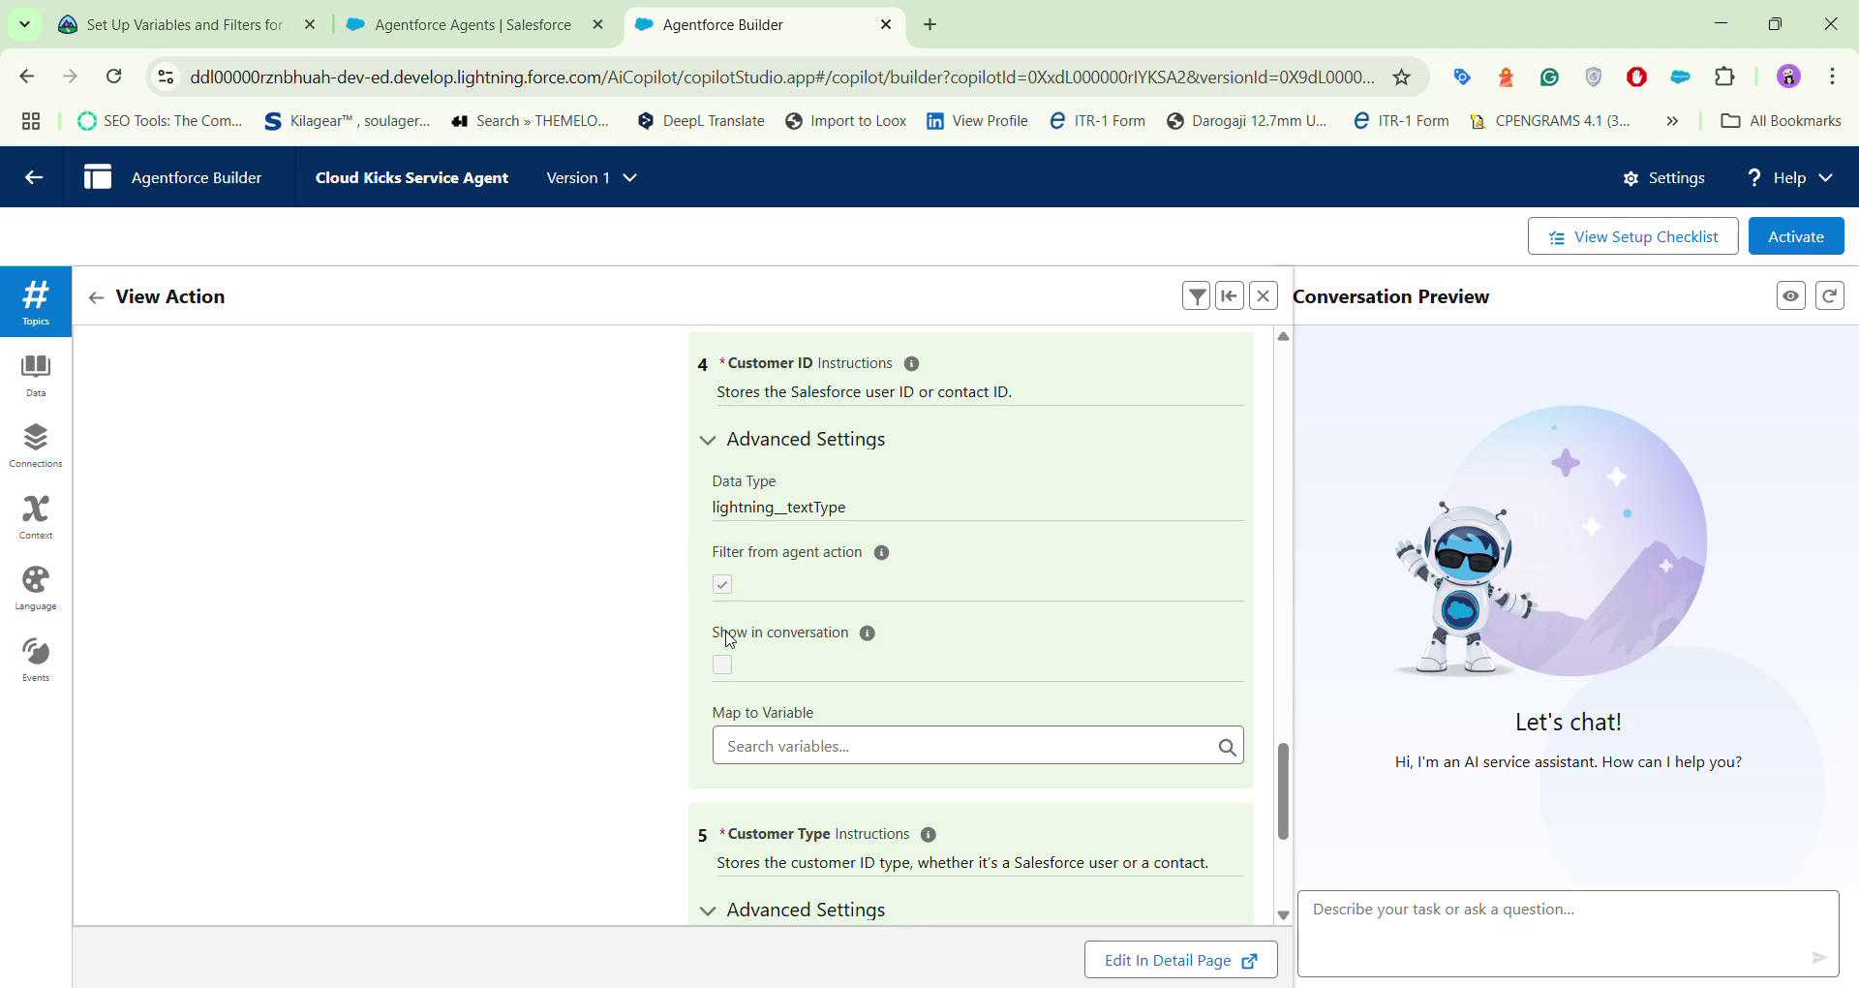
click(832, 746)
click(847, 801)
Step: Clear the prefilled API Name and Name of the new variable for the Customer ID output
double_click(979, 448)
key(BackSpace)
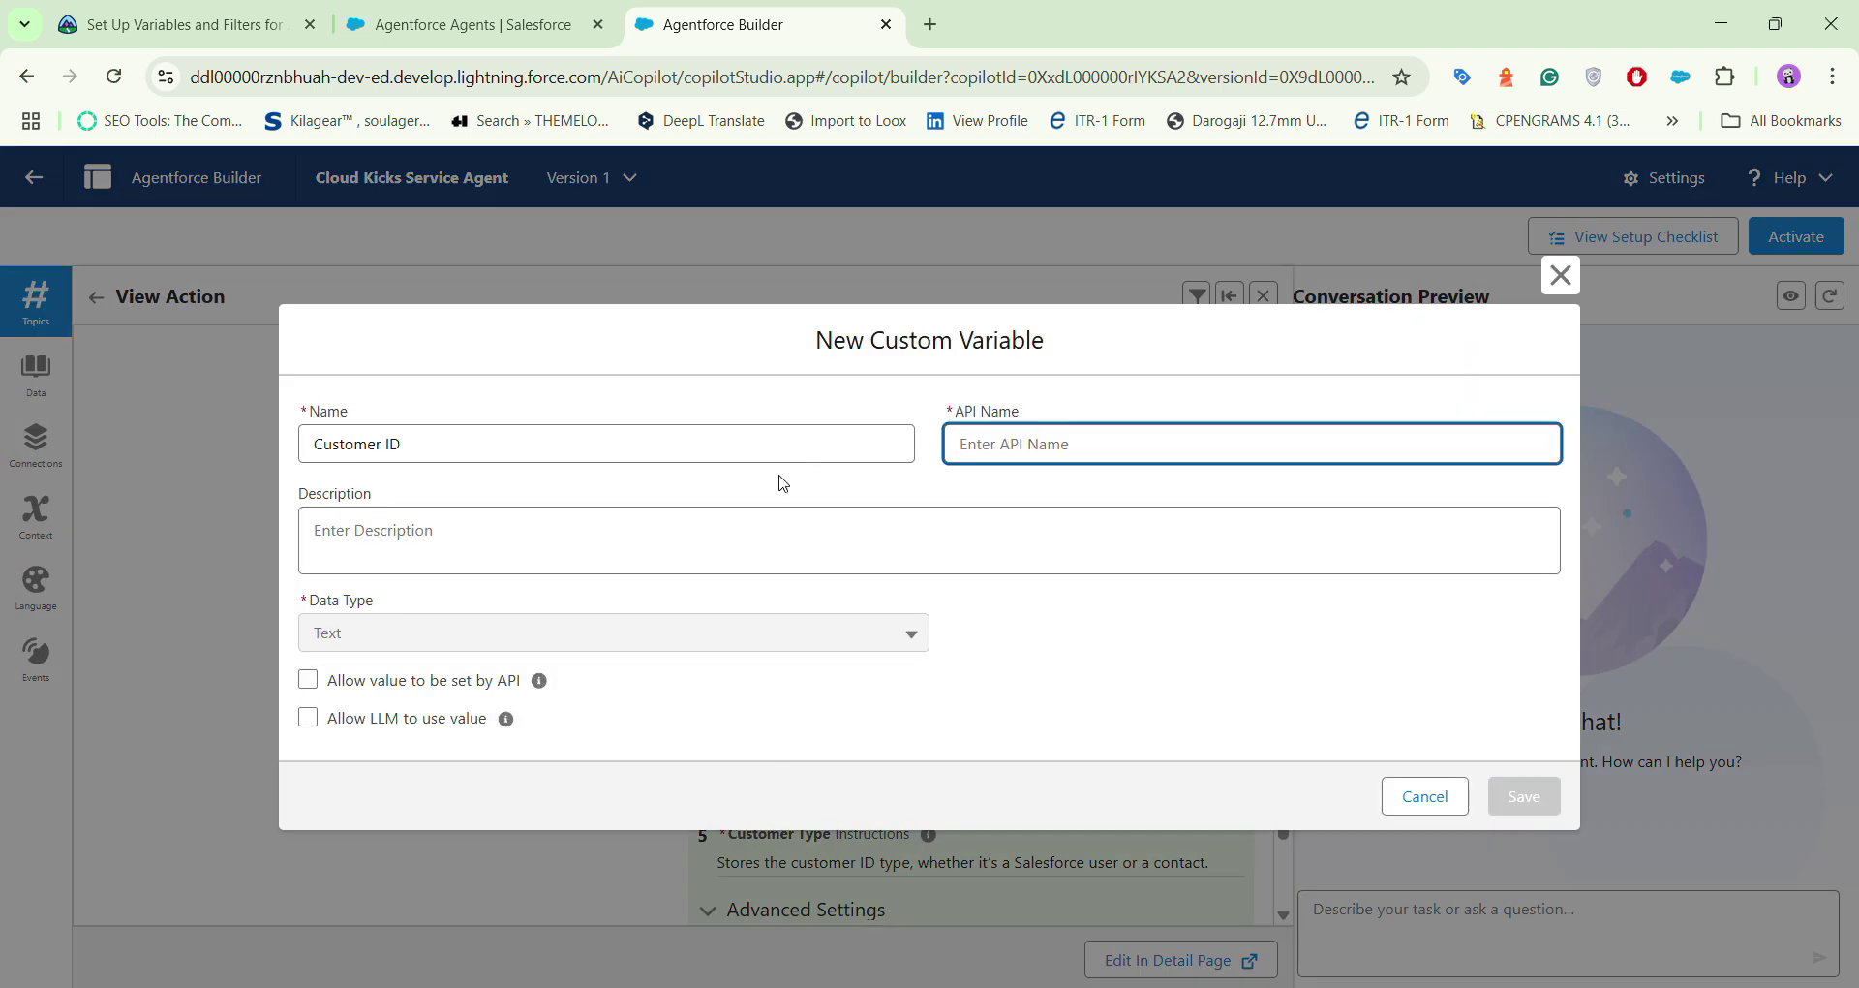
click(436, 453)
double_click(410, 438)
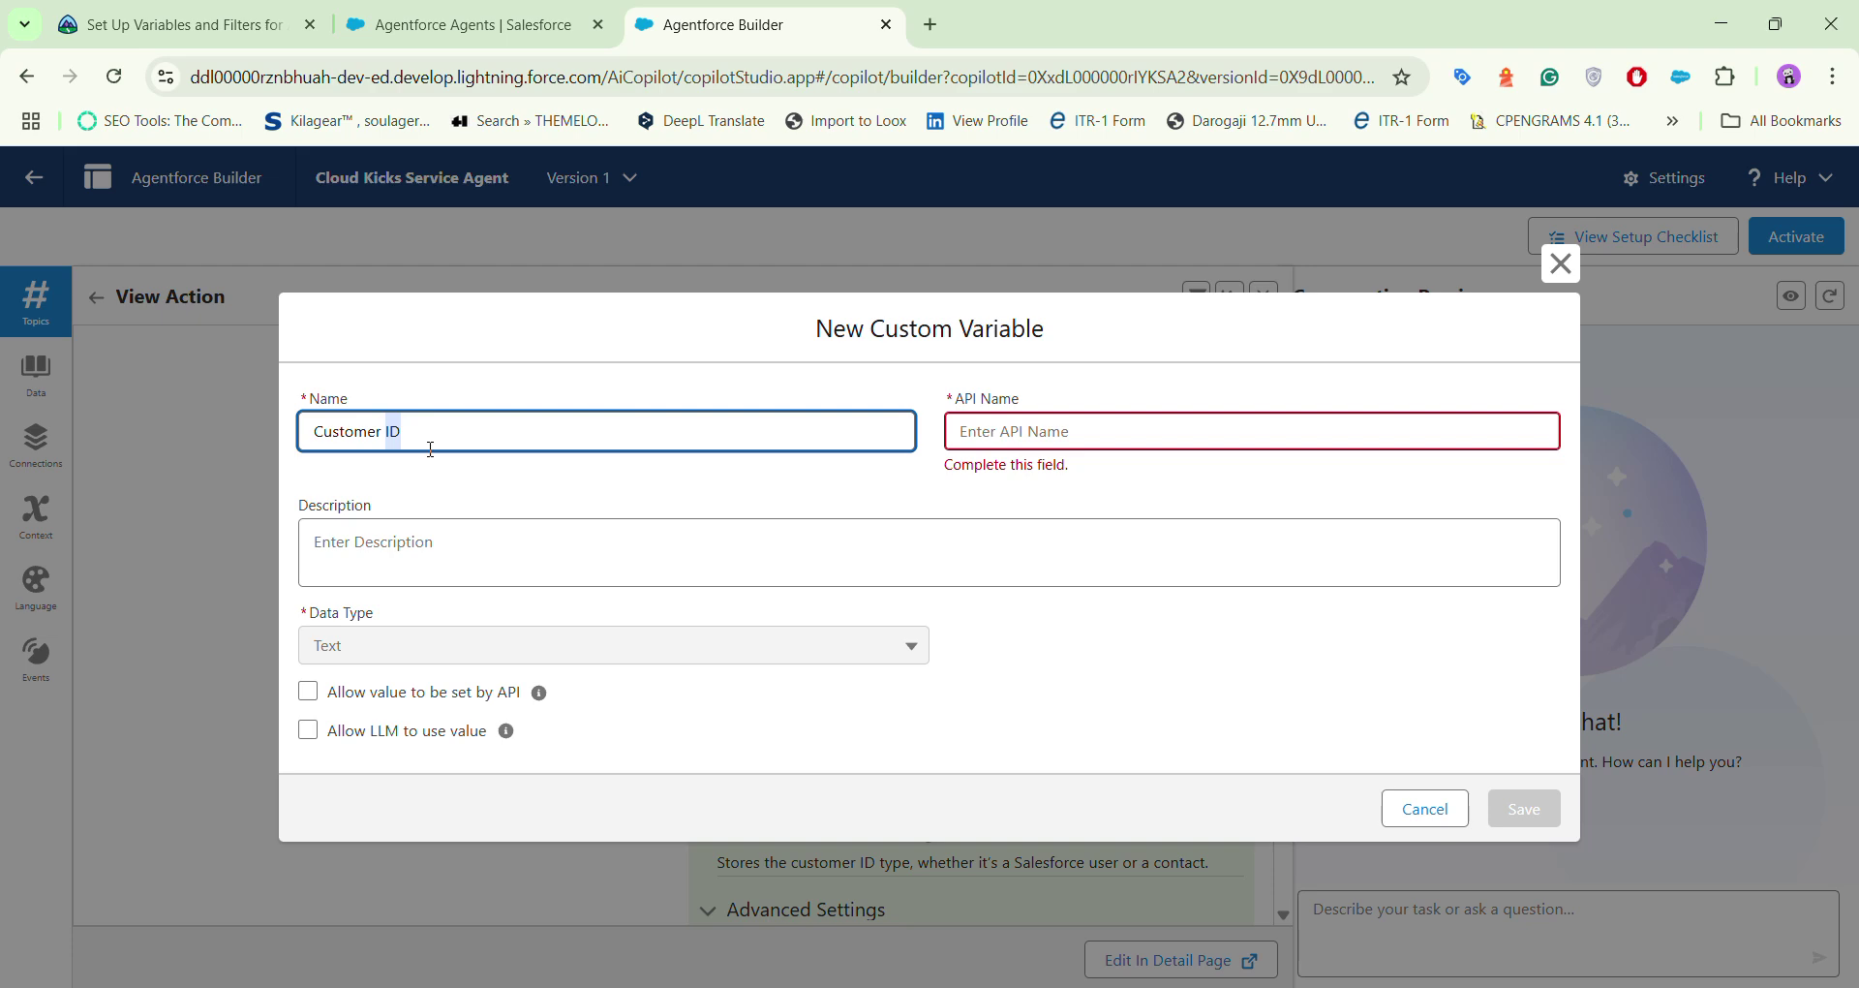
click(416, 447)
key(ctrl+a)
key(BackSpace)
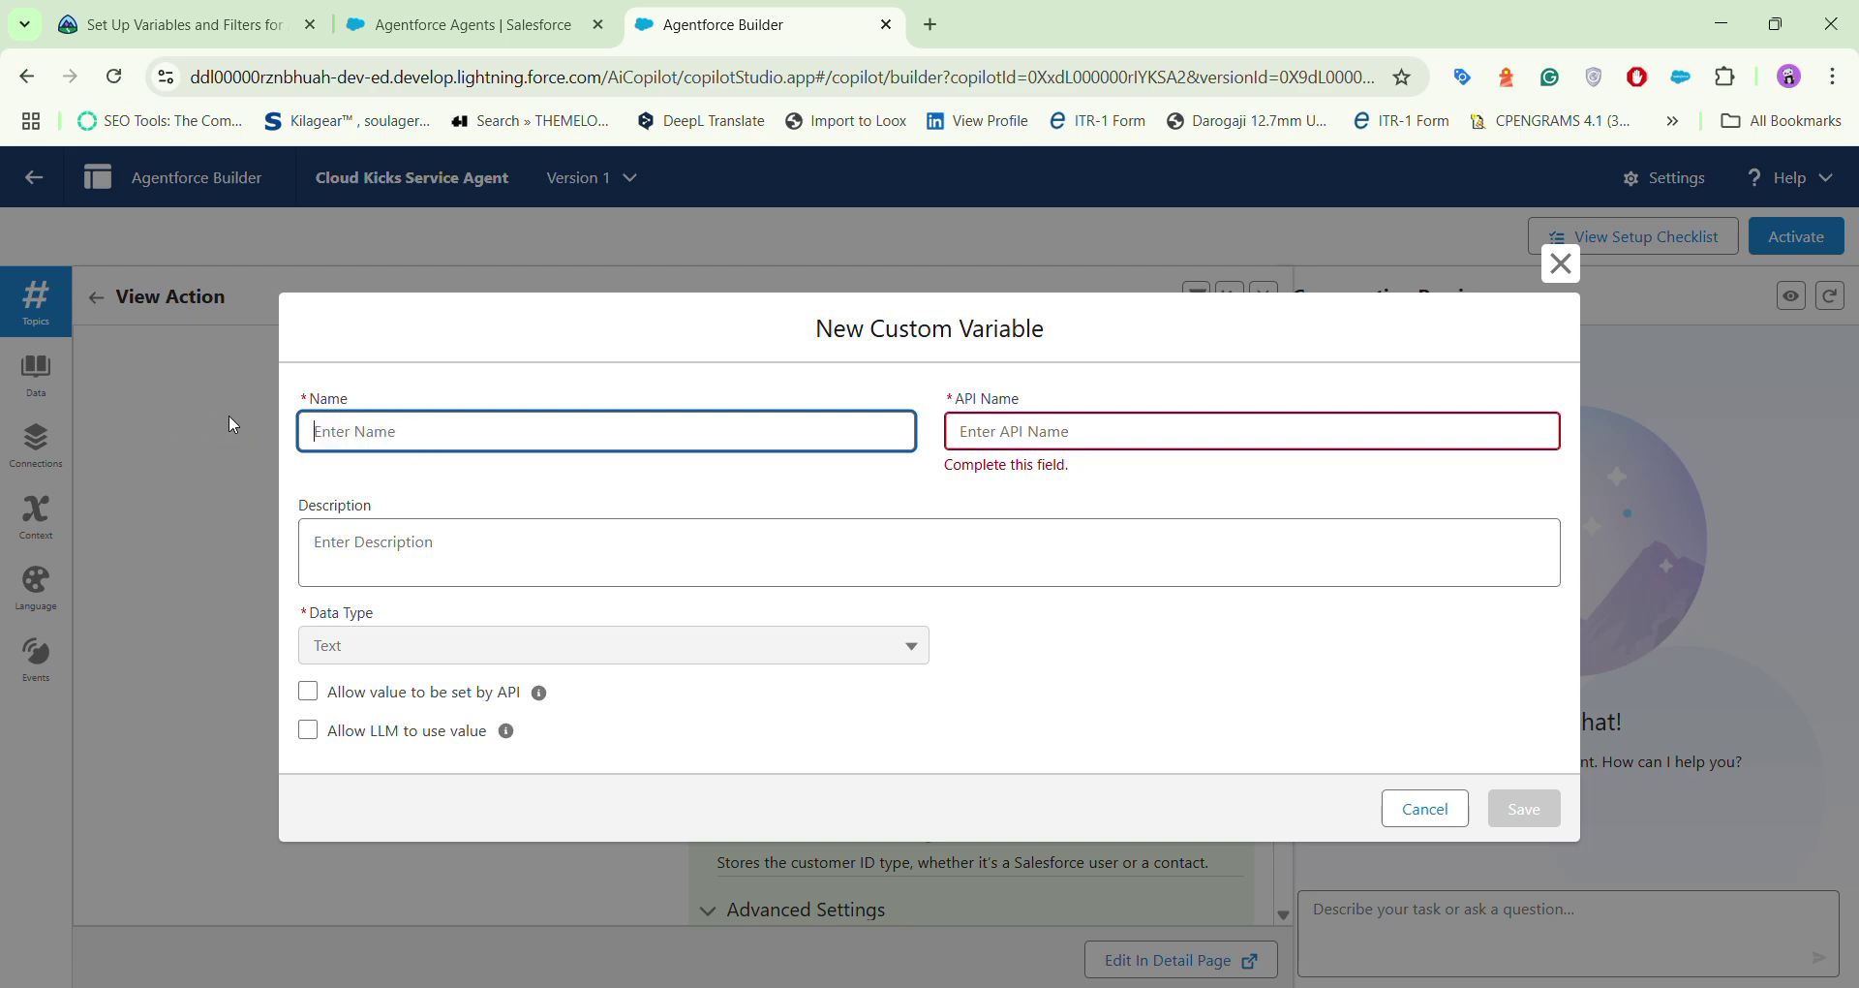
Step: Copy "Customer ID" from the Trailhead instructions and enter it as the new variable's name in Agentforce Builder
click(177, 24)
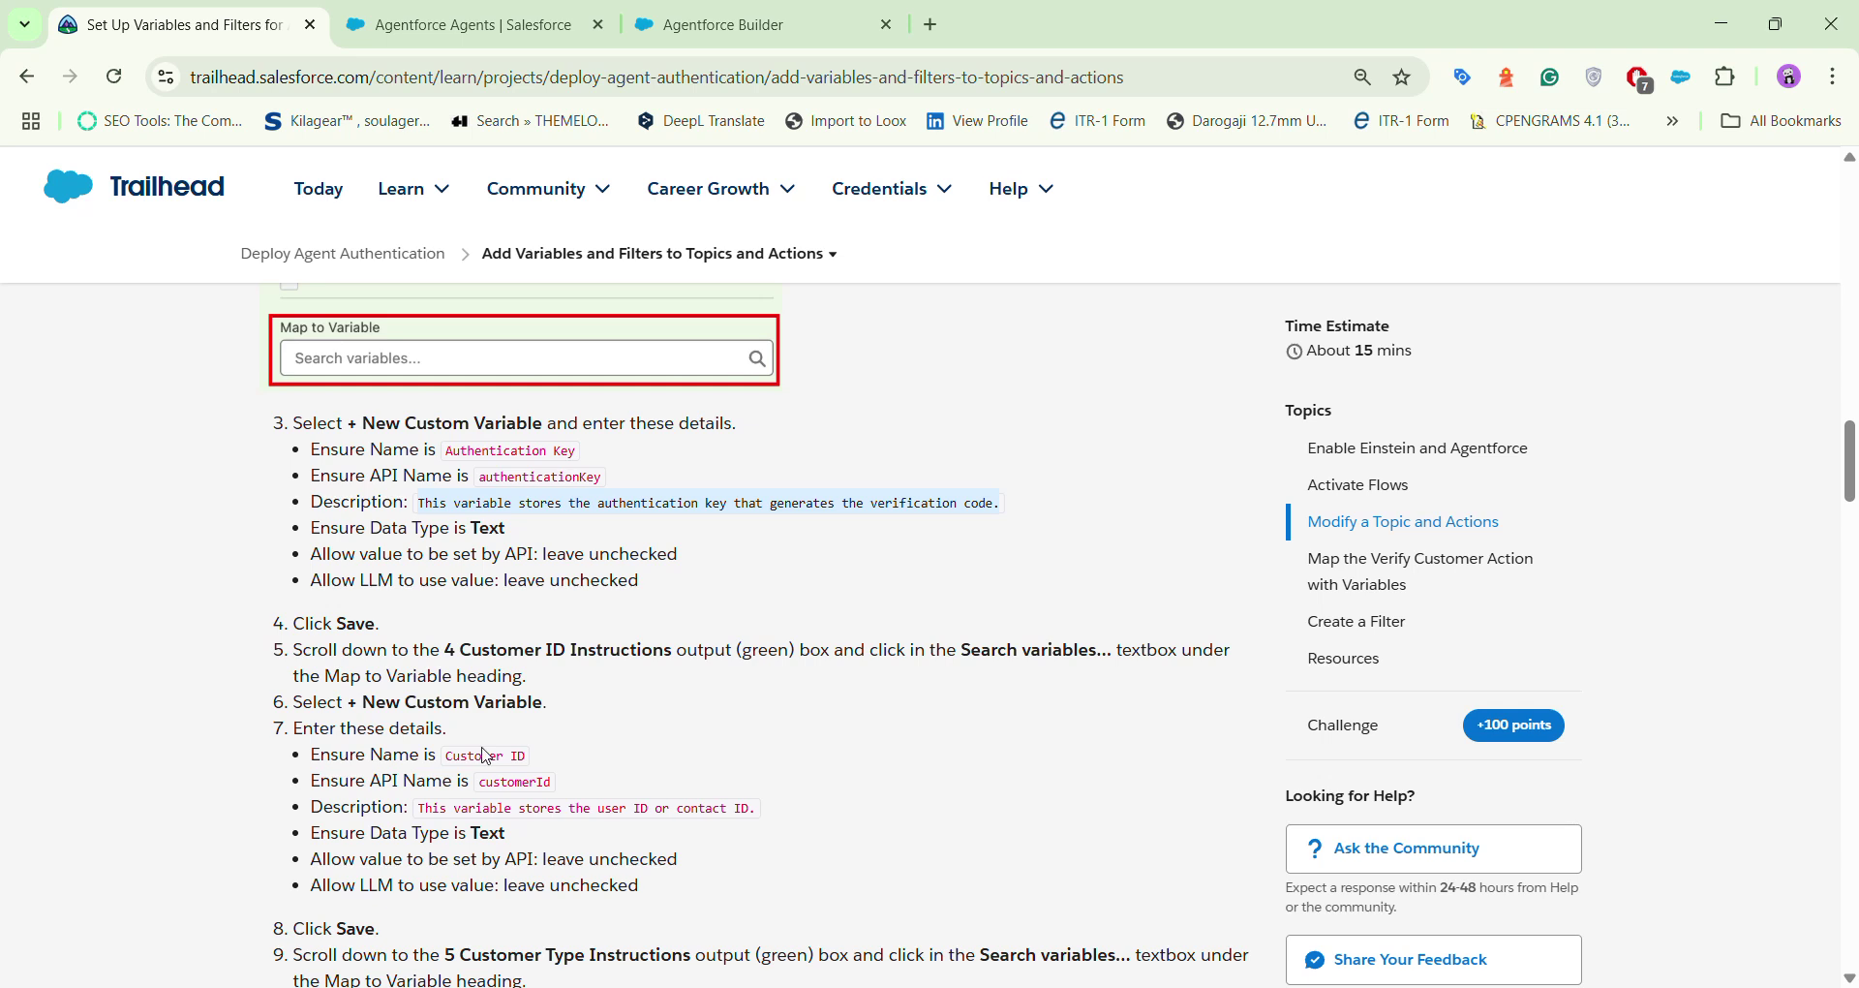
drag(446, 756, 545, 762)
key(ctrl+c)
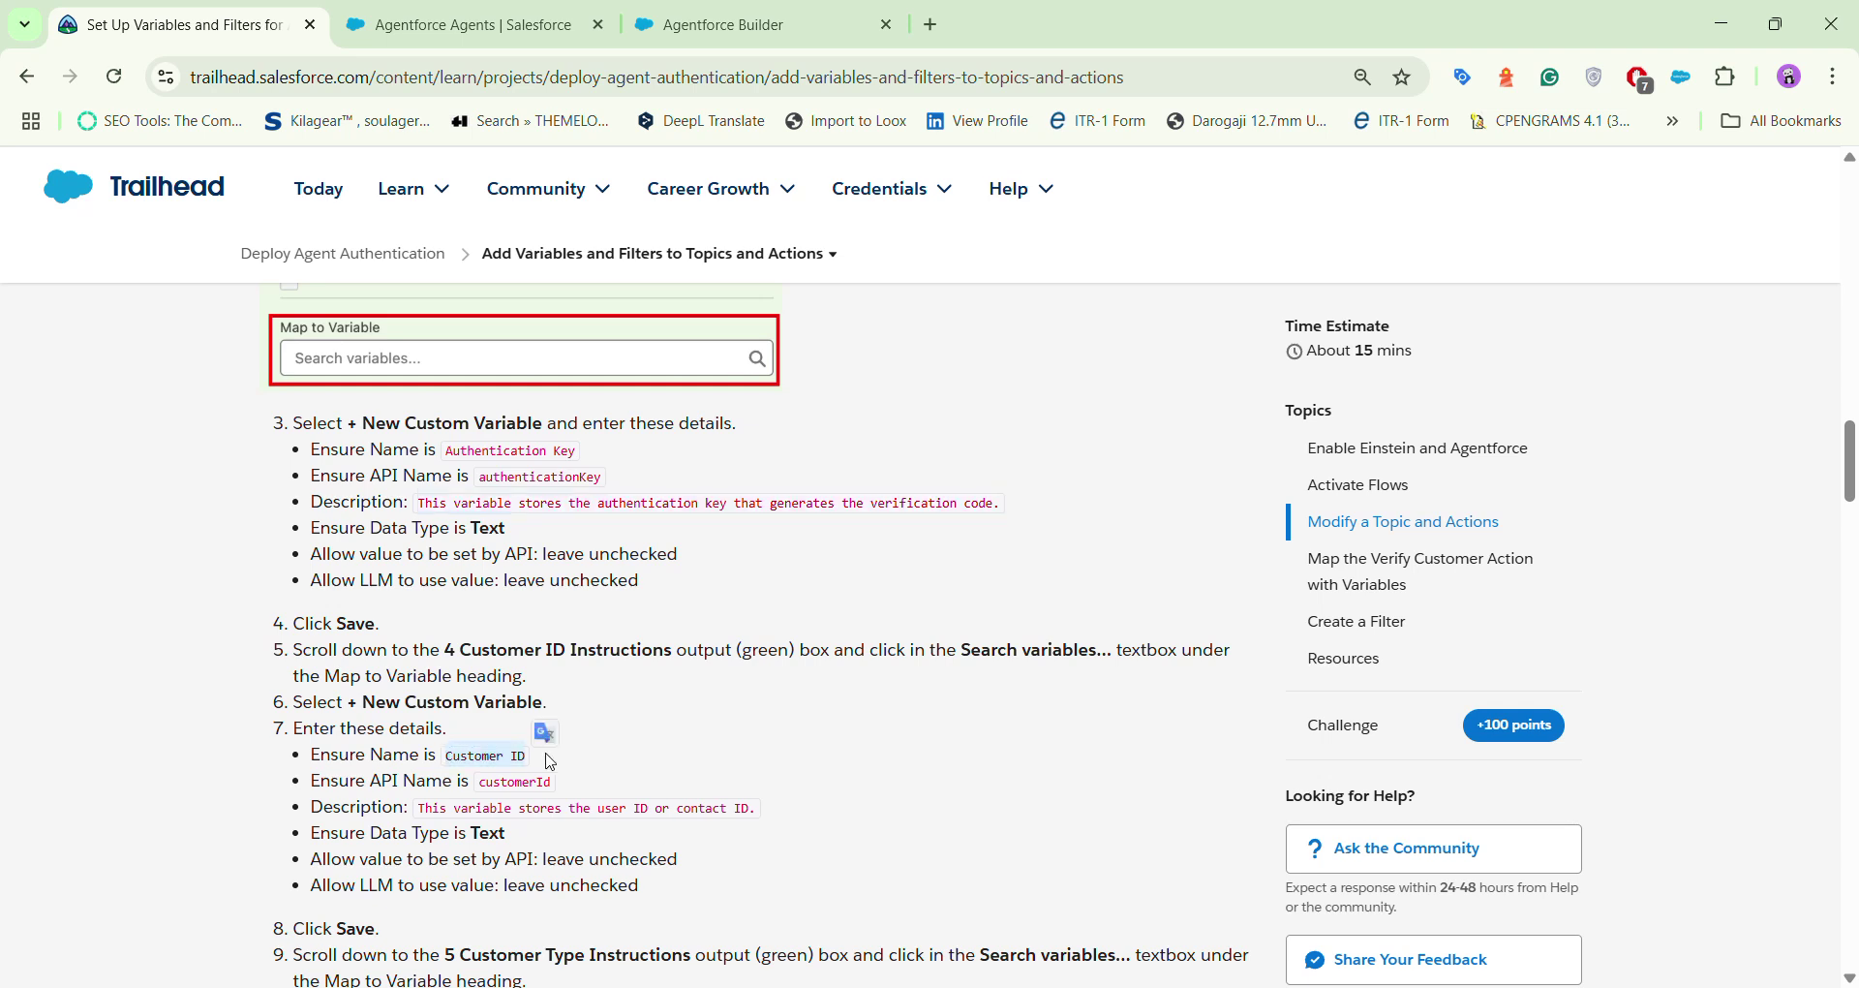
click(755, 24)
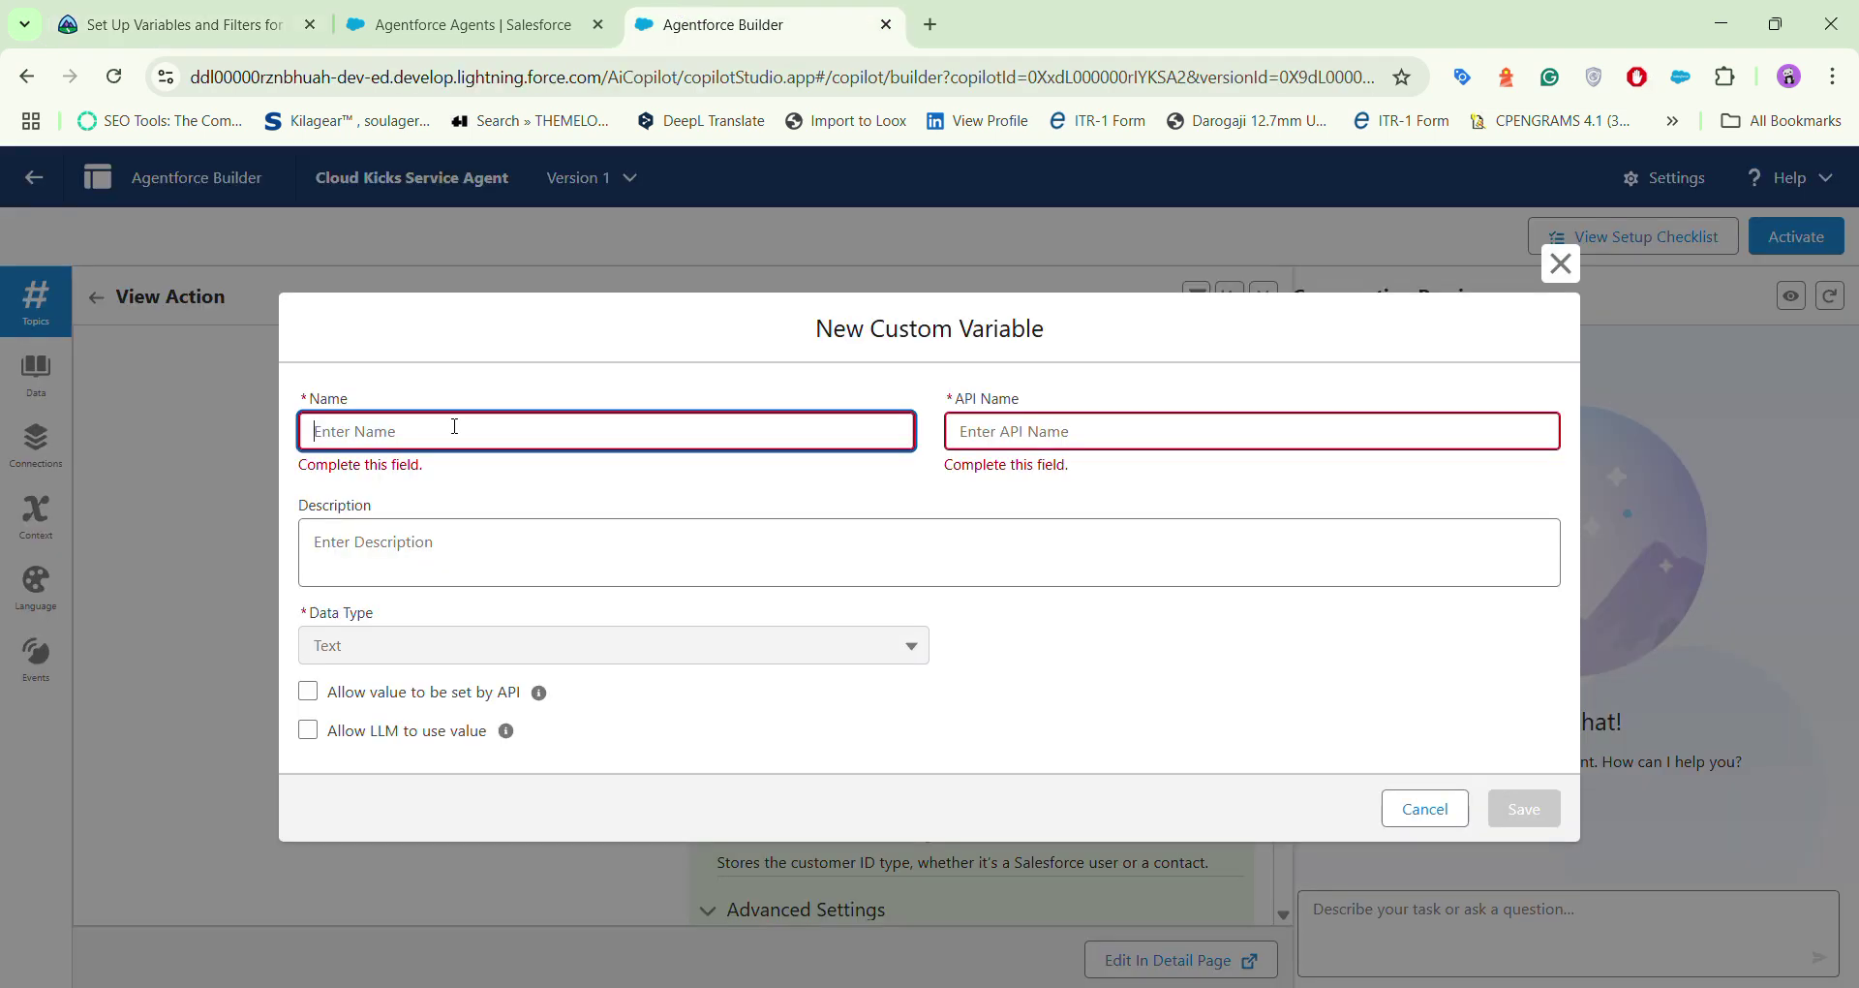
key(ctrl+v)
click(483, 481)
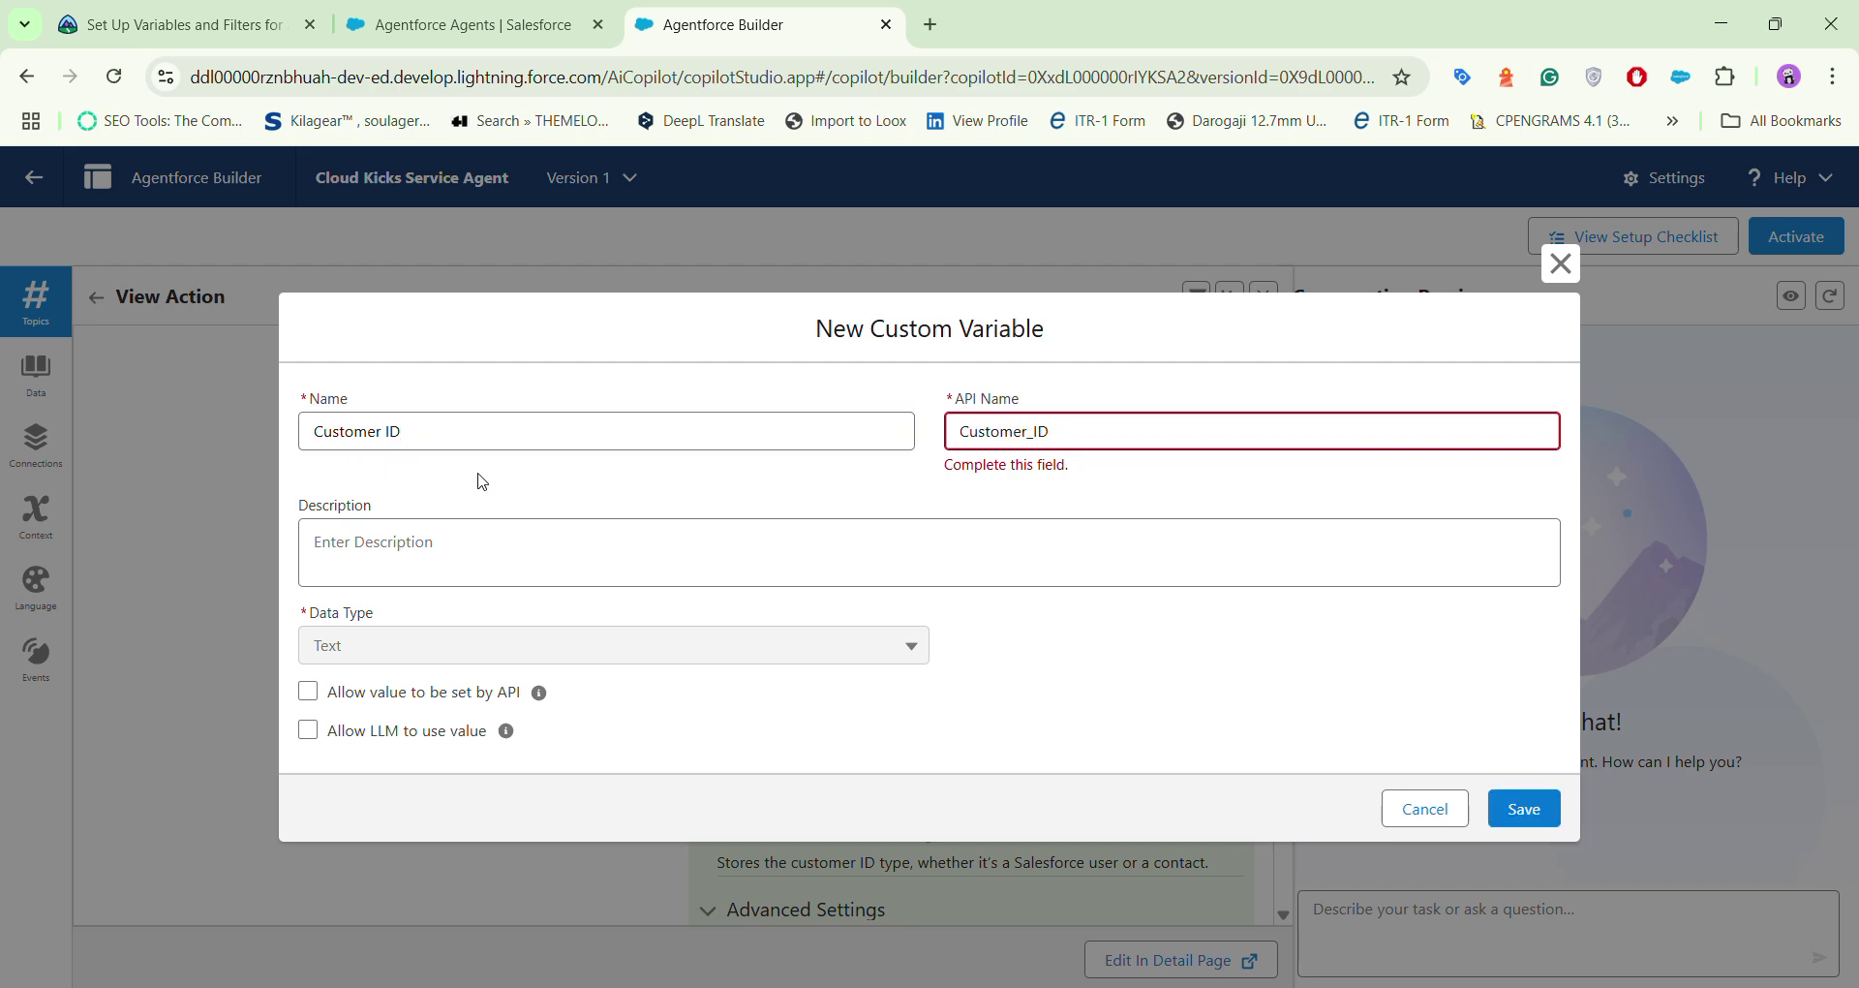
Step: Set the Customer ID variable's description to "This variable stores the user ID or contact ID.", copied from Trailhead, and save the variable
click(174, 24)
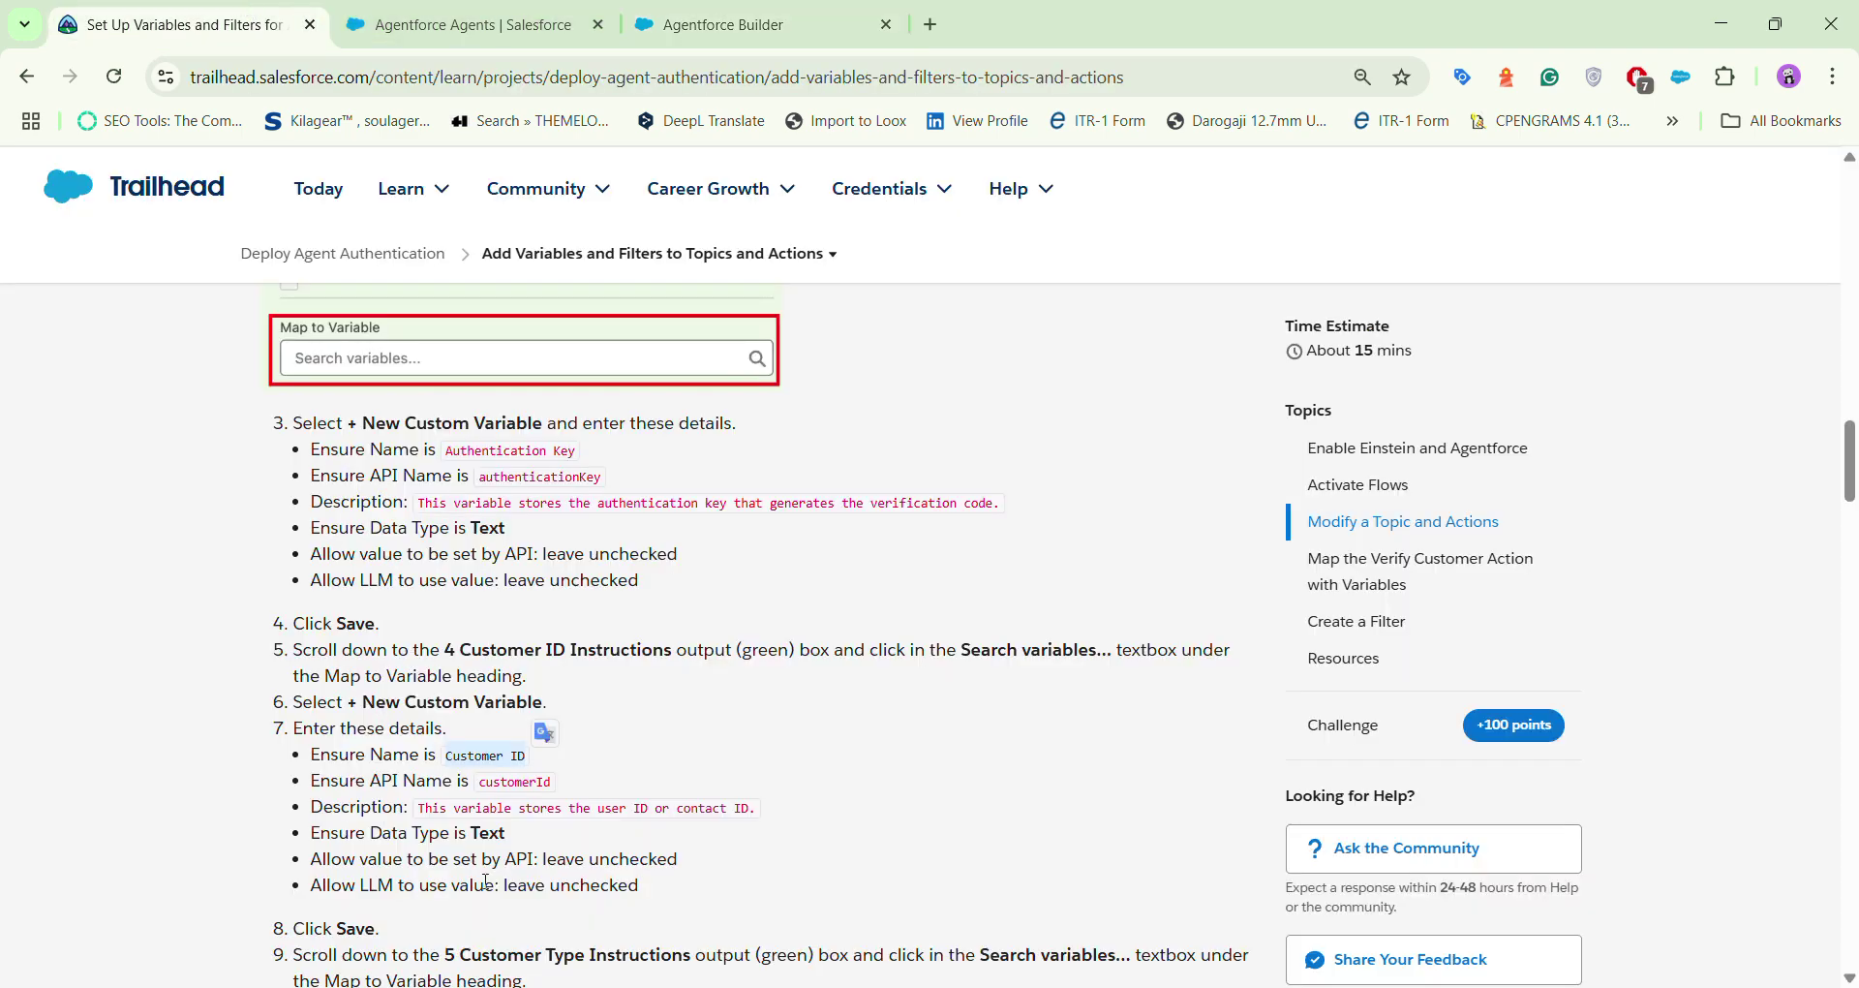
click(438, 807)
drag(439, 807, 771, 807)
key(ctrl+c)
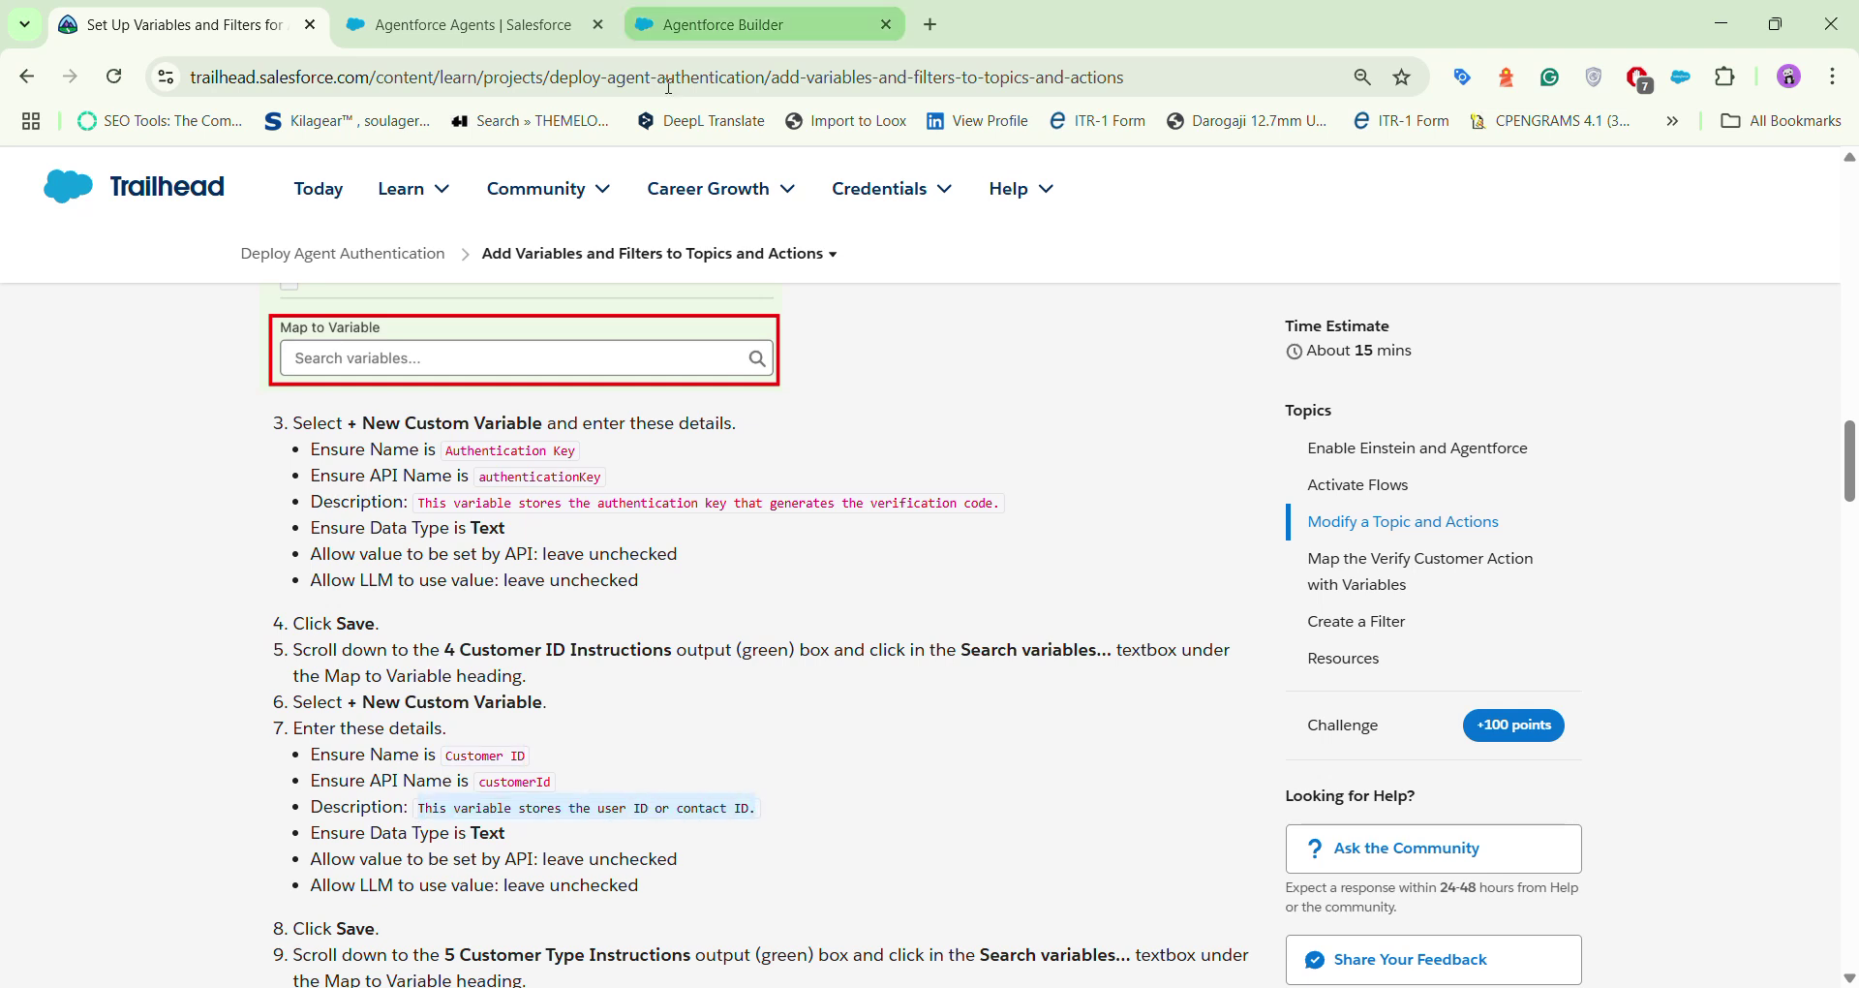
click(736, 24)
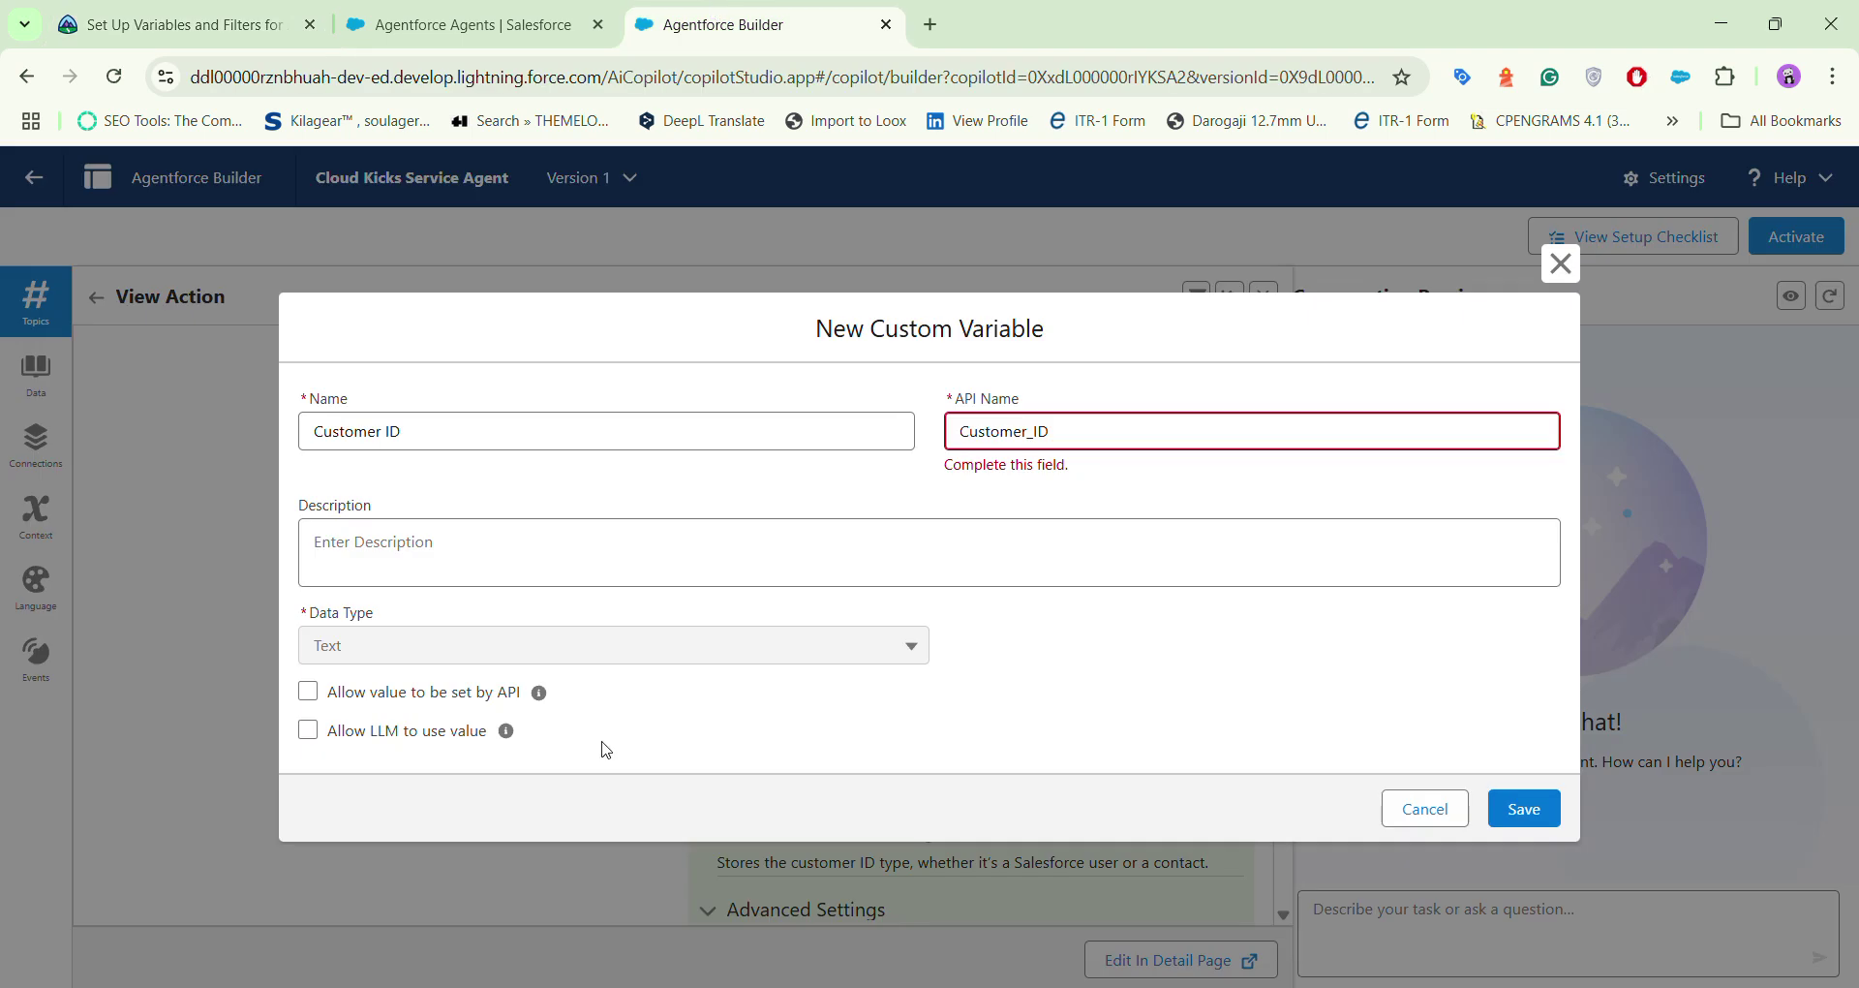
click(560, 536)
key(ctrl+v)
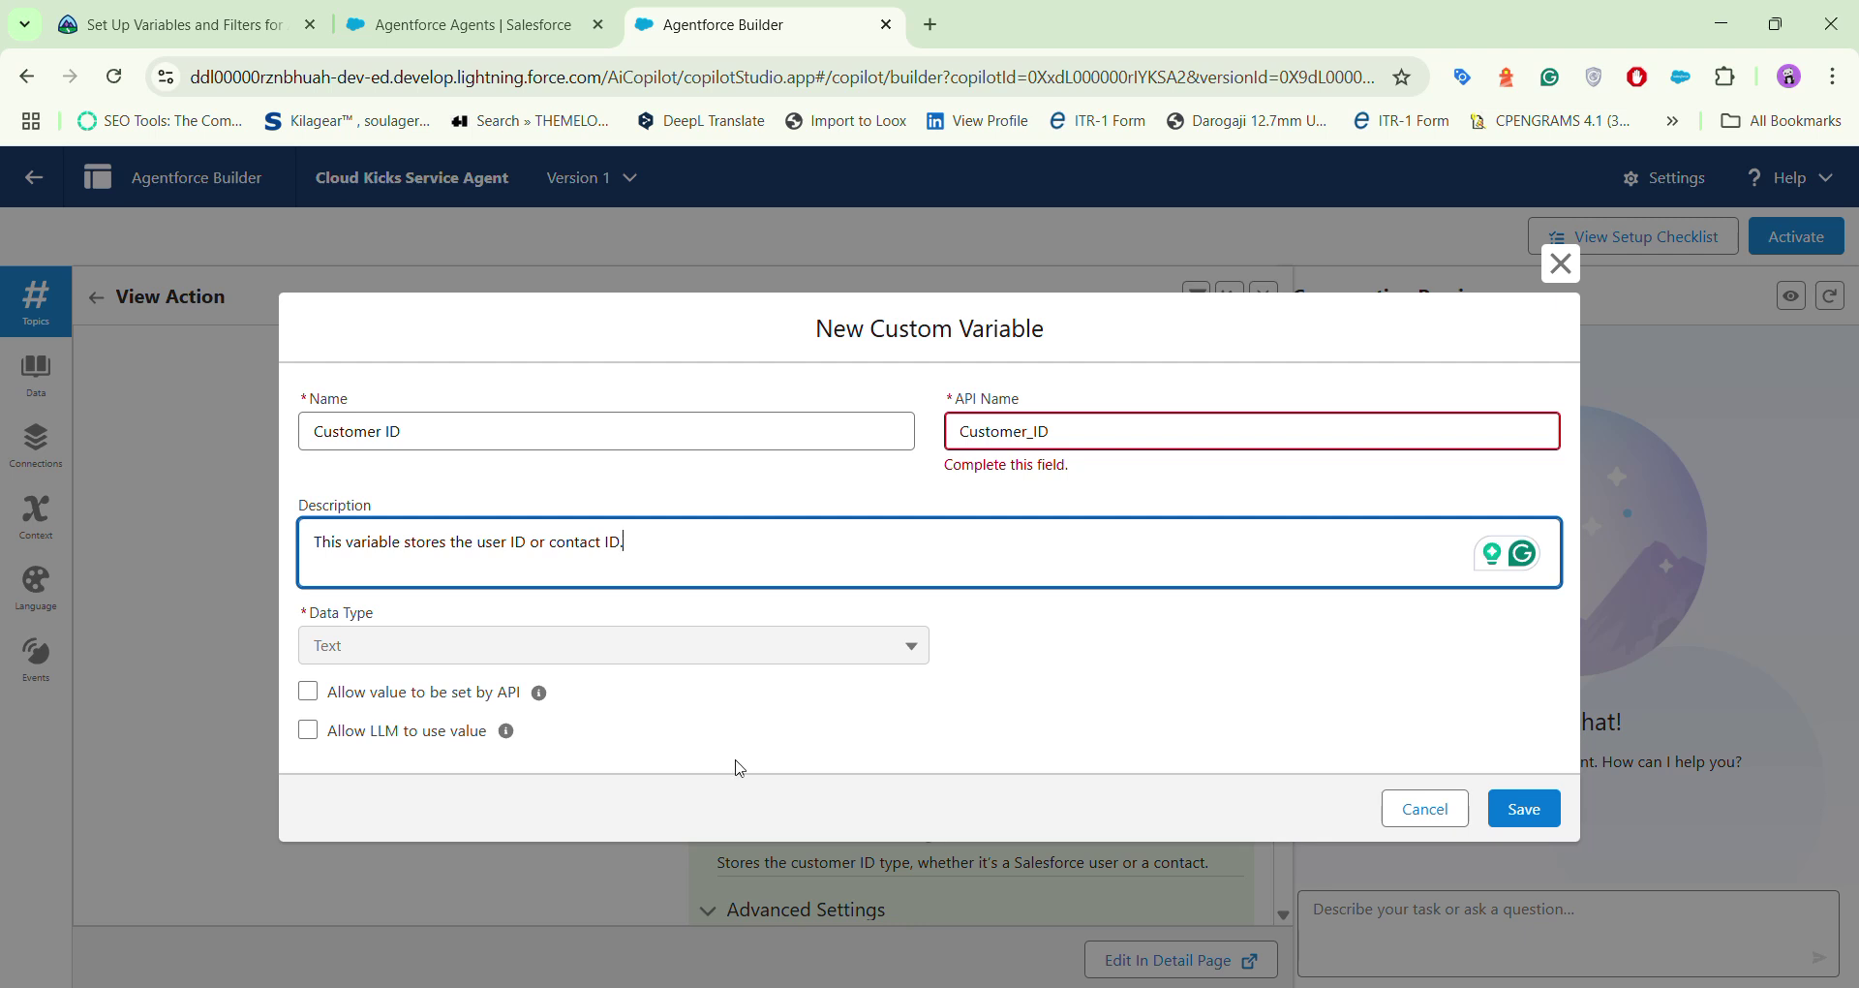
click(1524, 808)
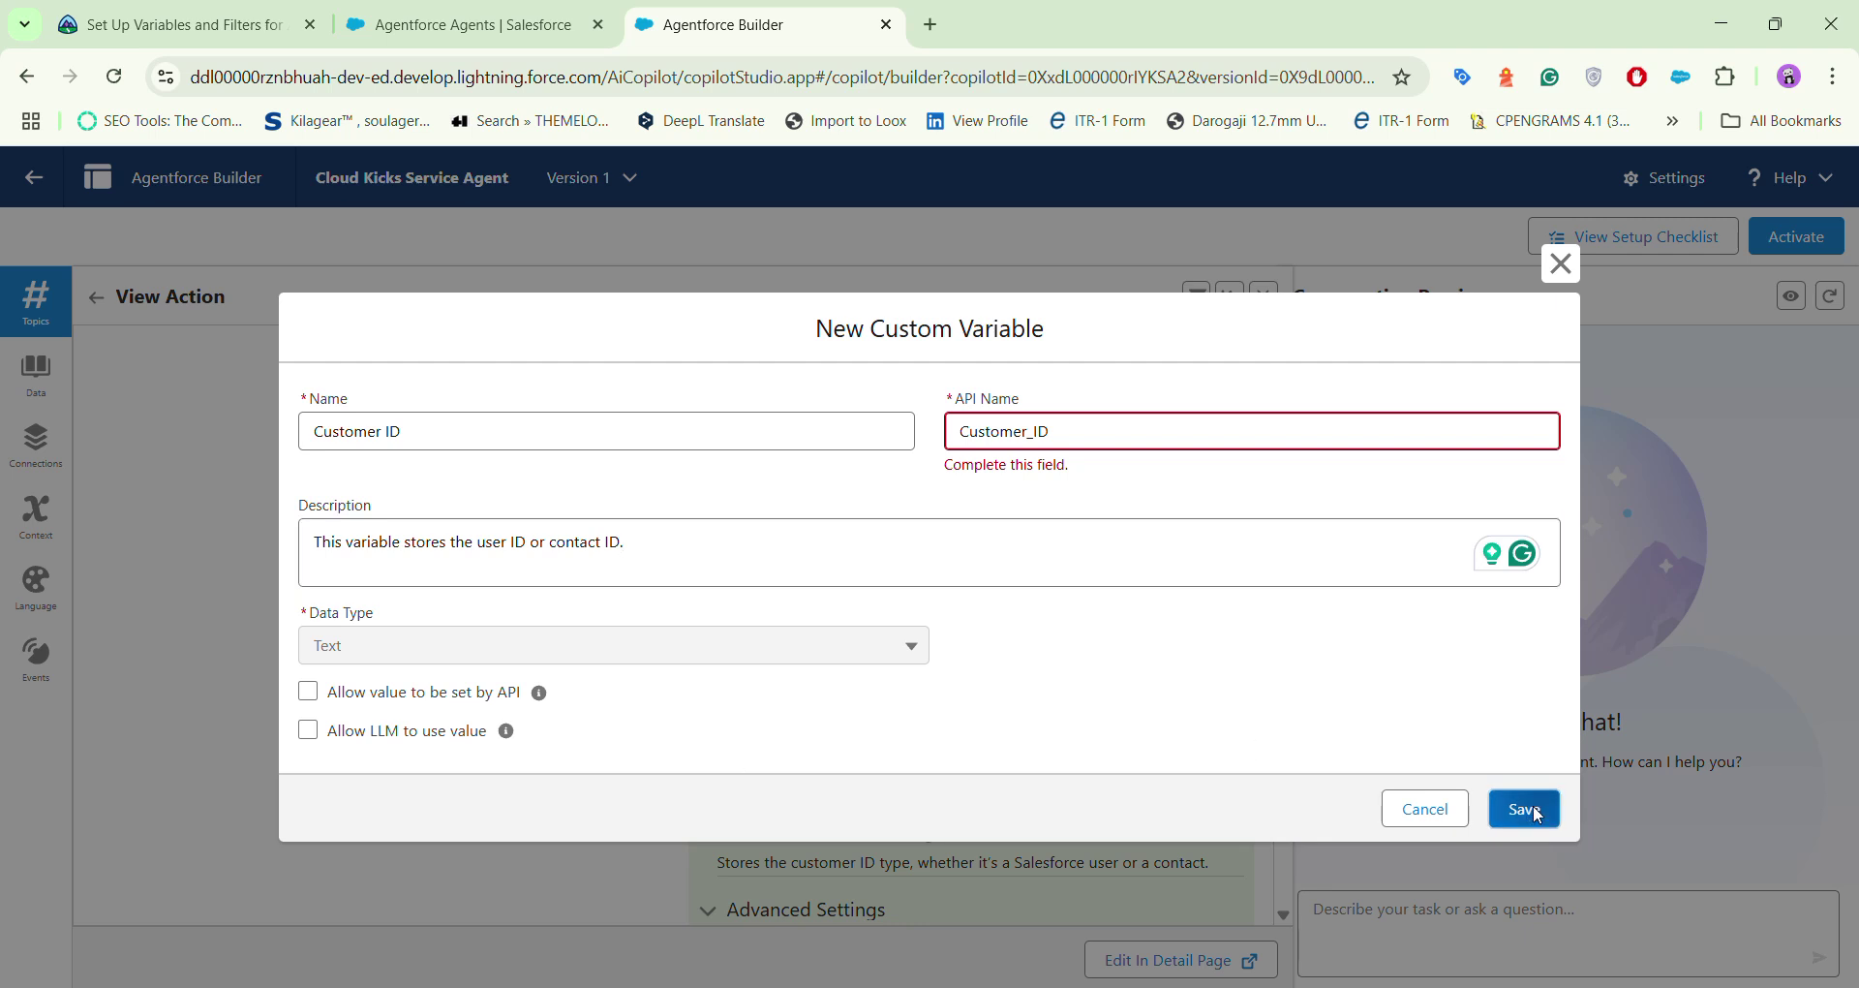
Step: Begin a new custom variable for mapping the action's Customer Type output
scroll(872, 678, down, 1)
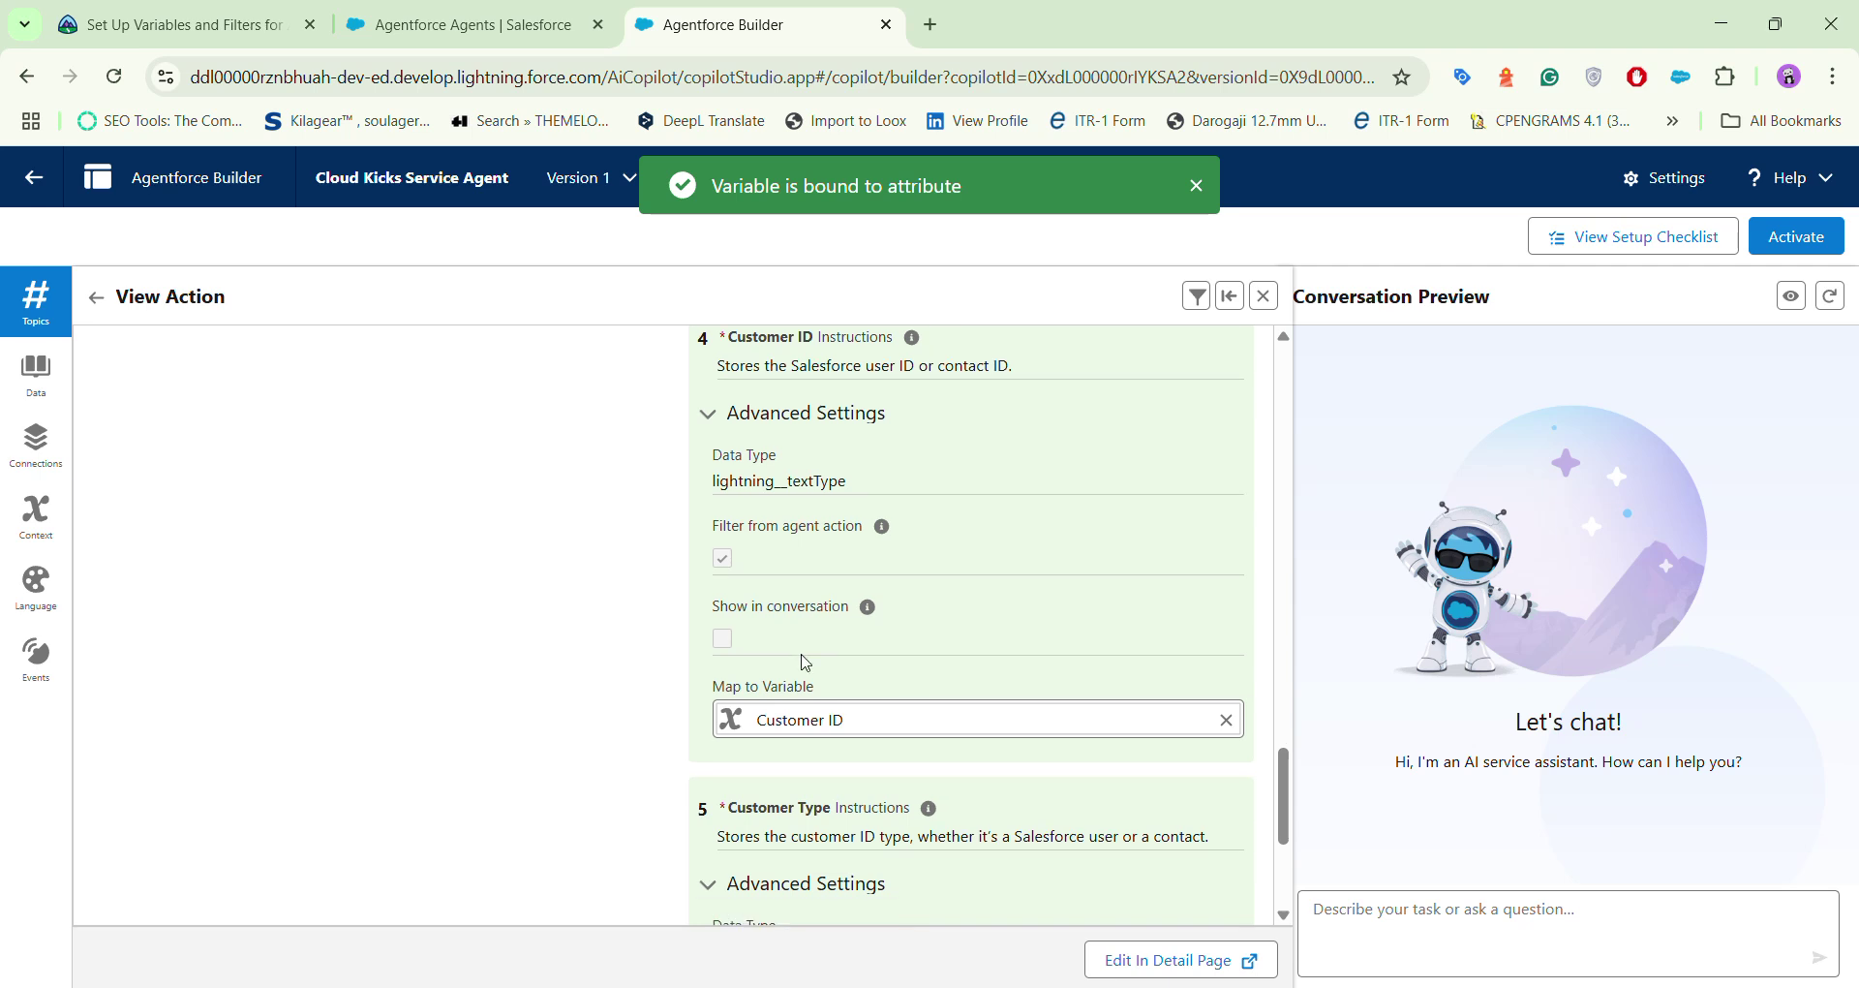
scroll(806, 662, down, 4)
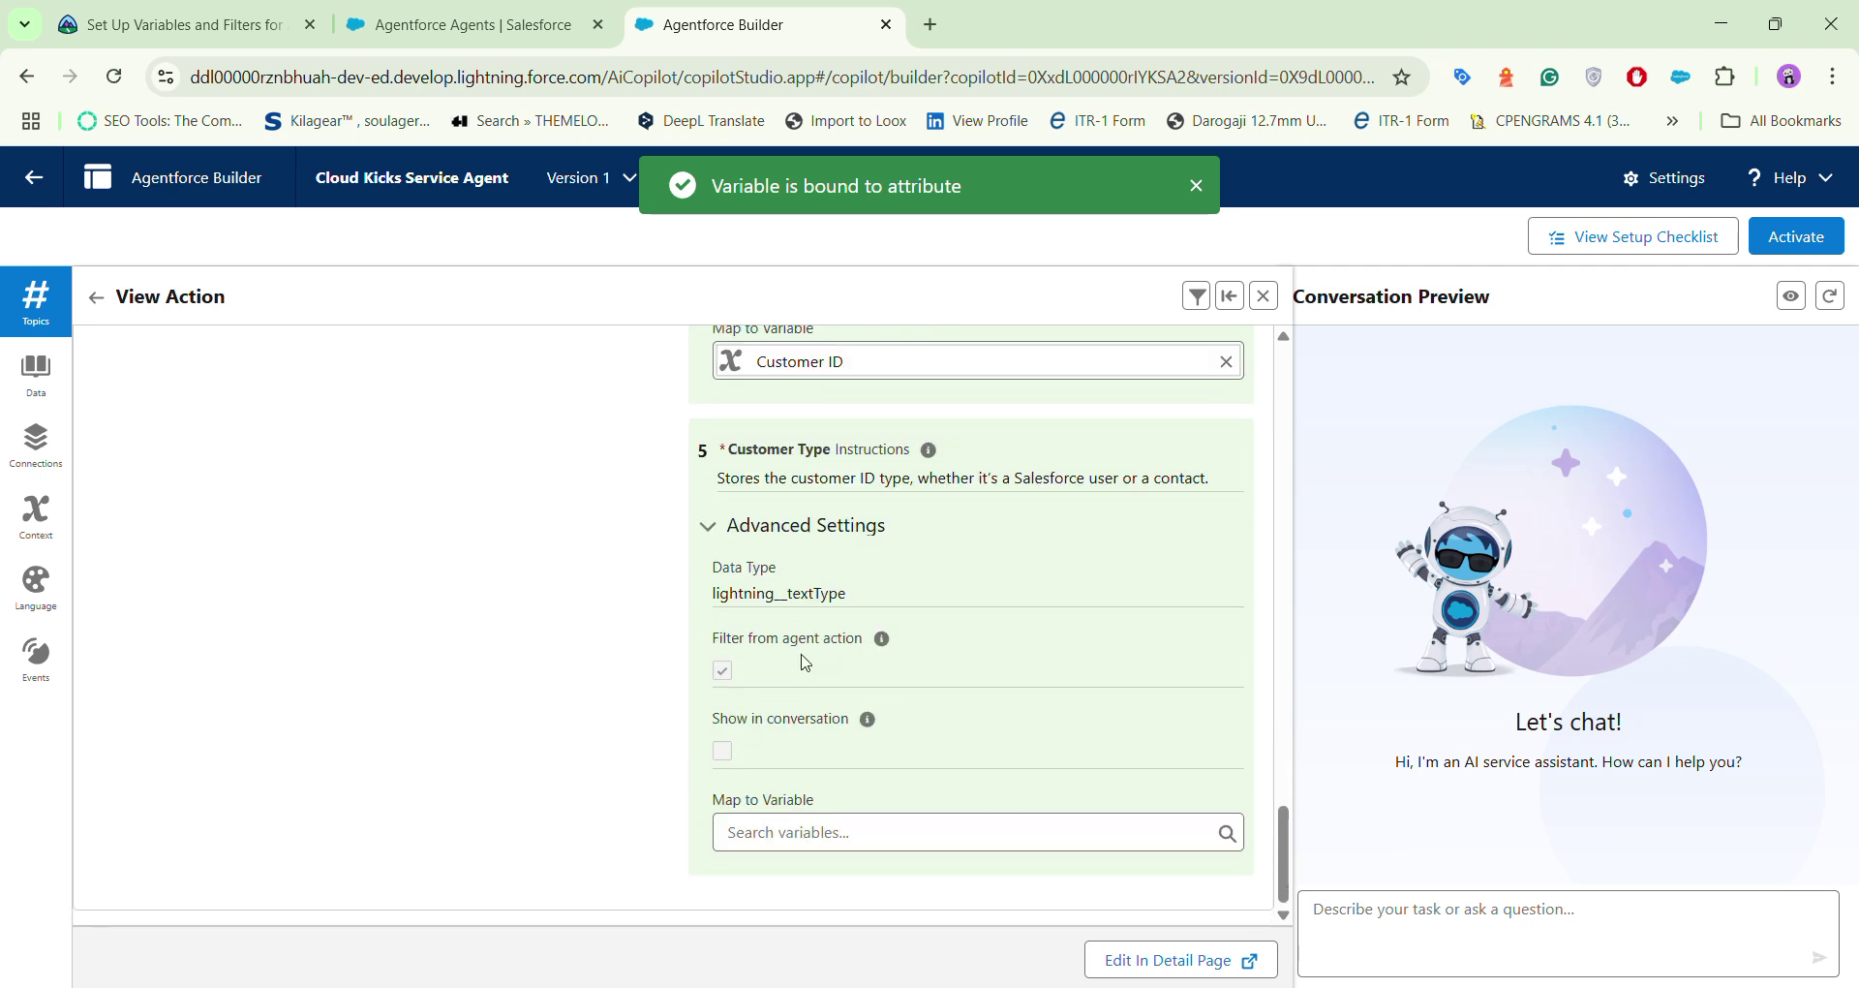
click(823, 833)
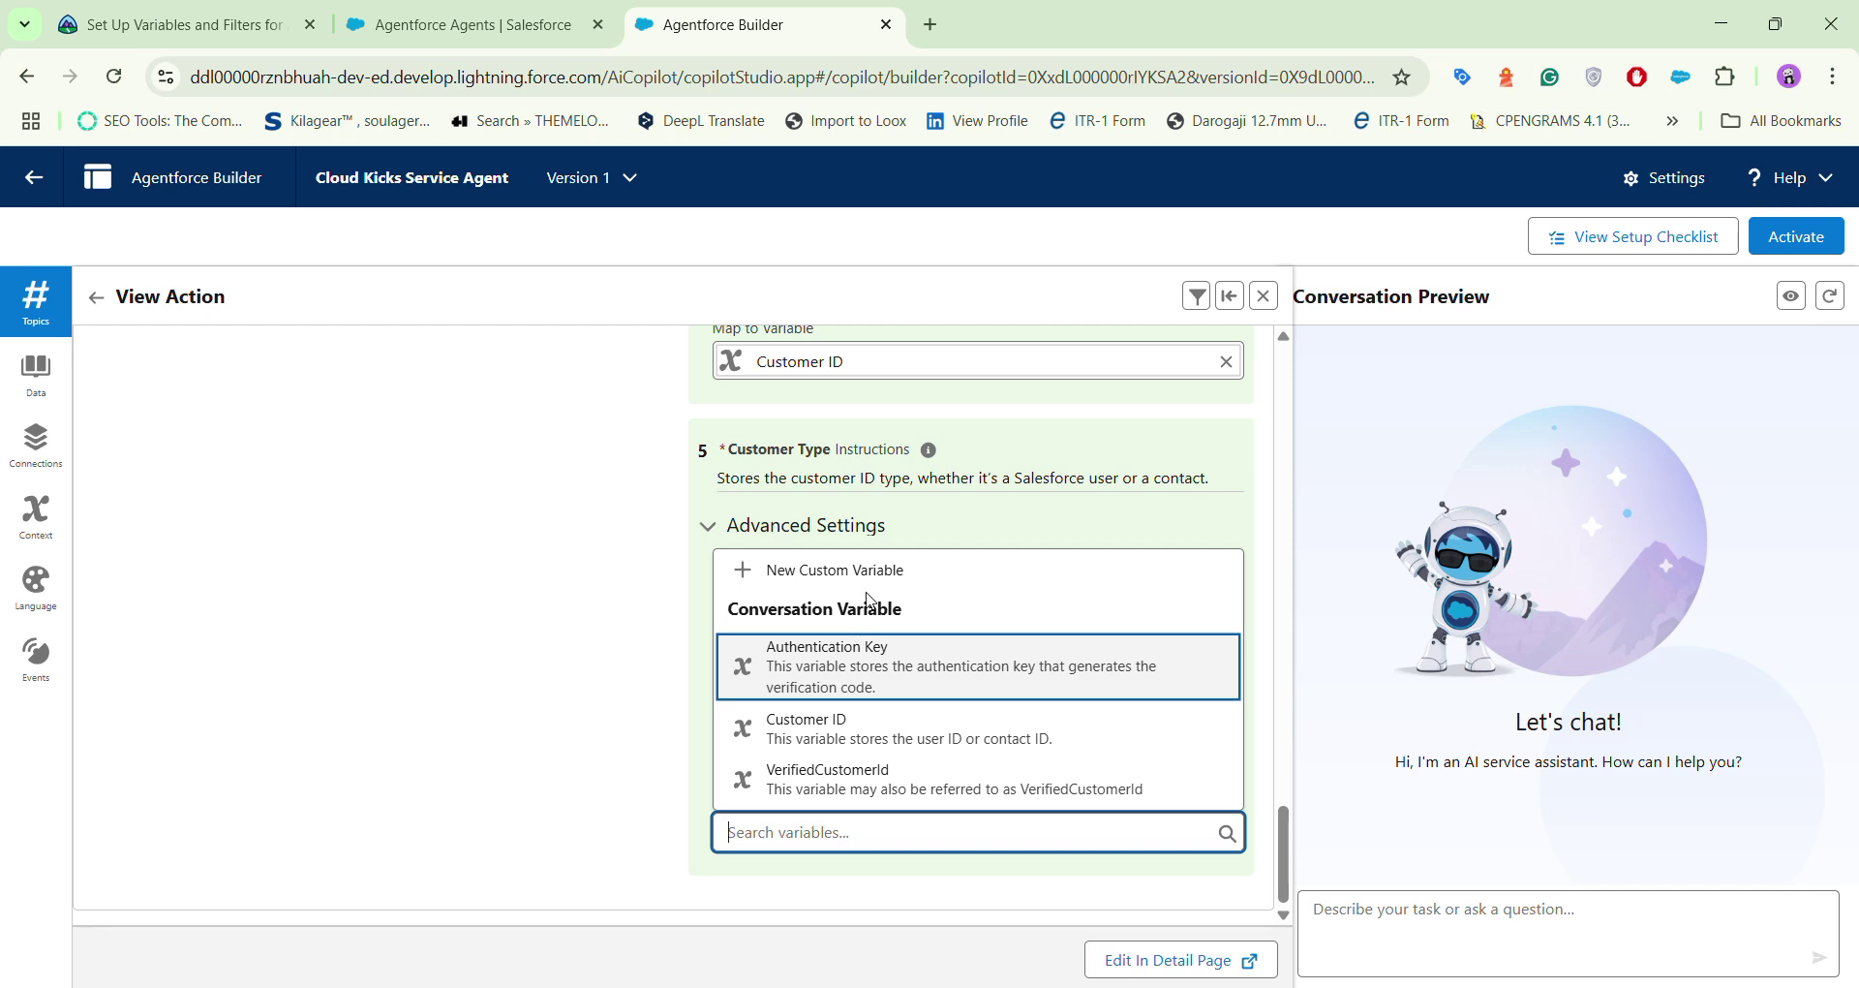
click(888, 581)
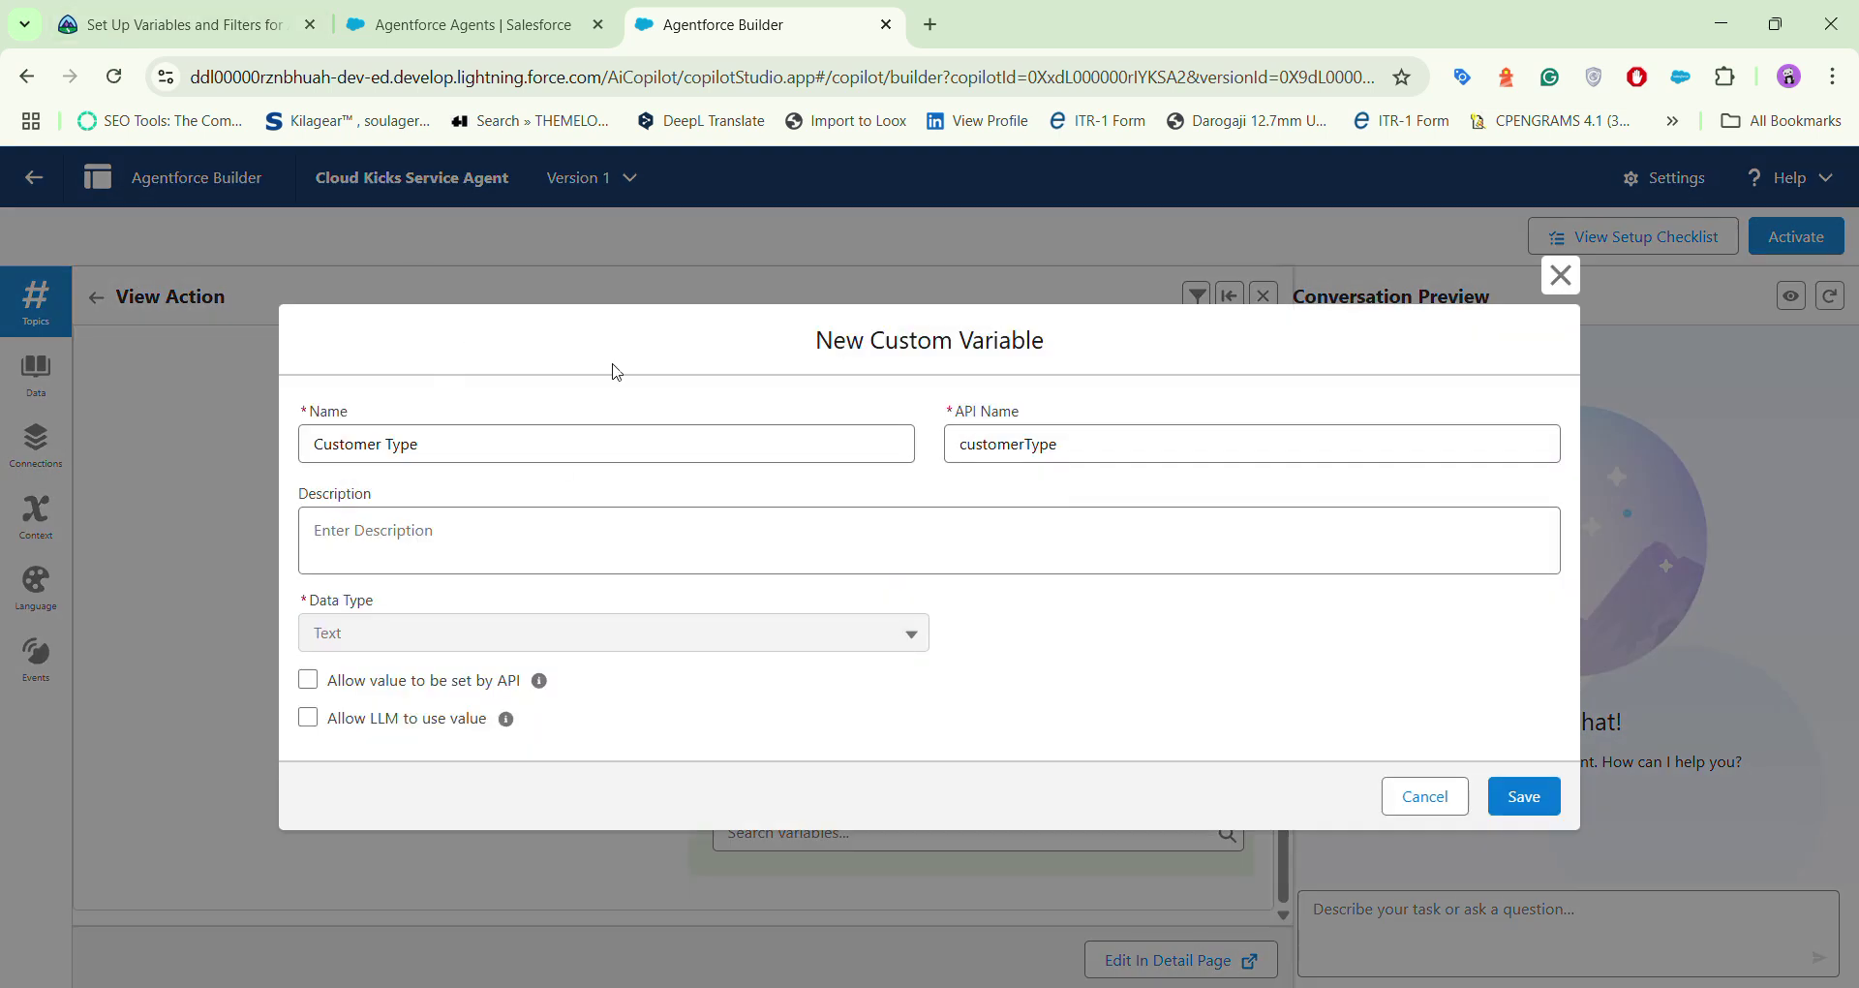
Step: Clear the prefilled API Name and Name of the new variable for the Customer Type output
key(Tab)
key(ctrl+a)
key(BackSpace)
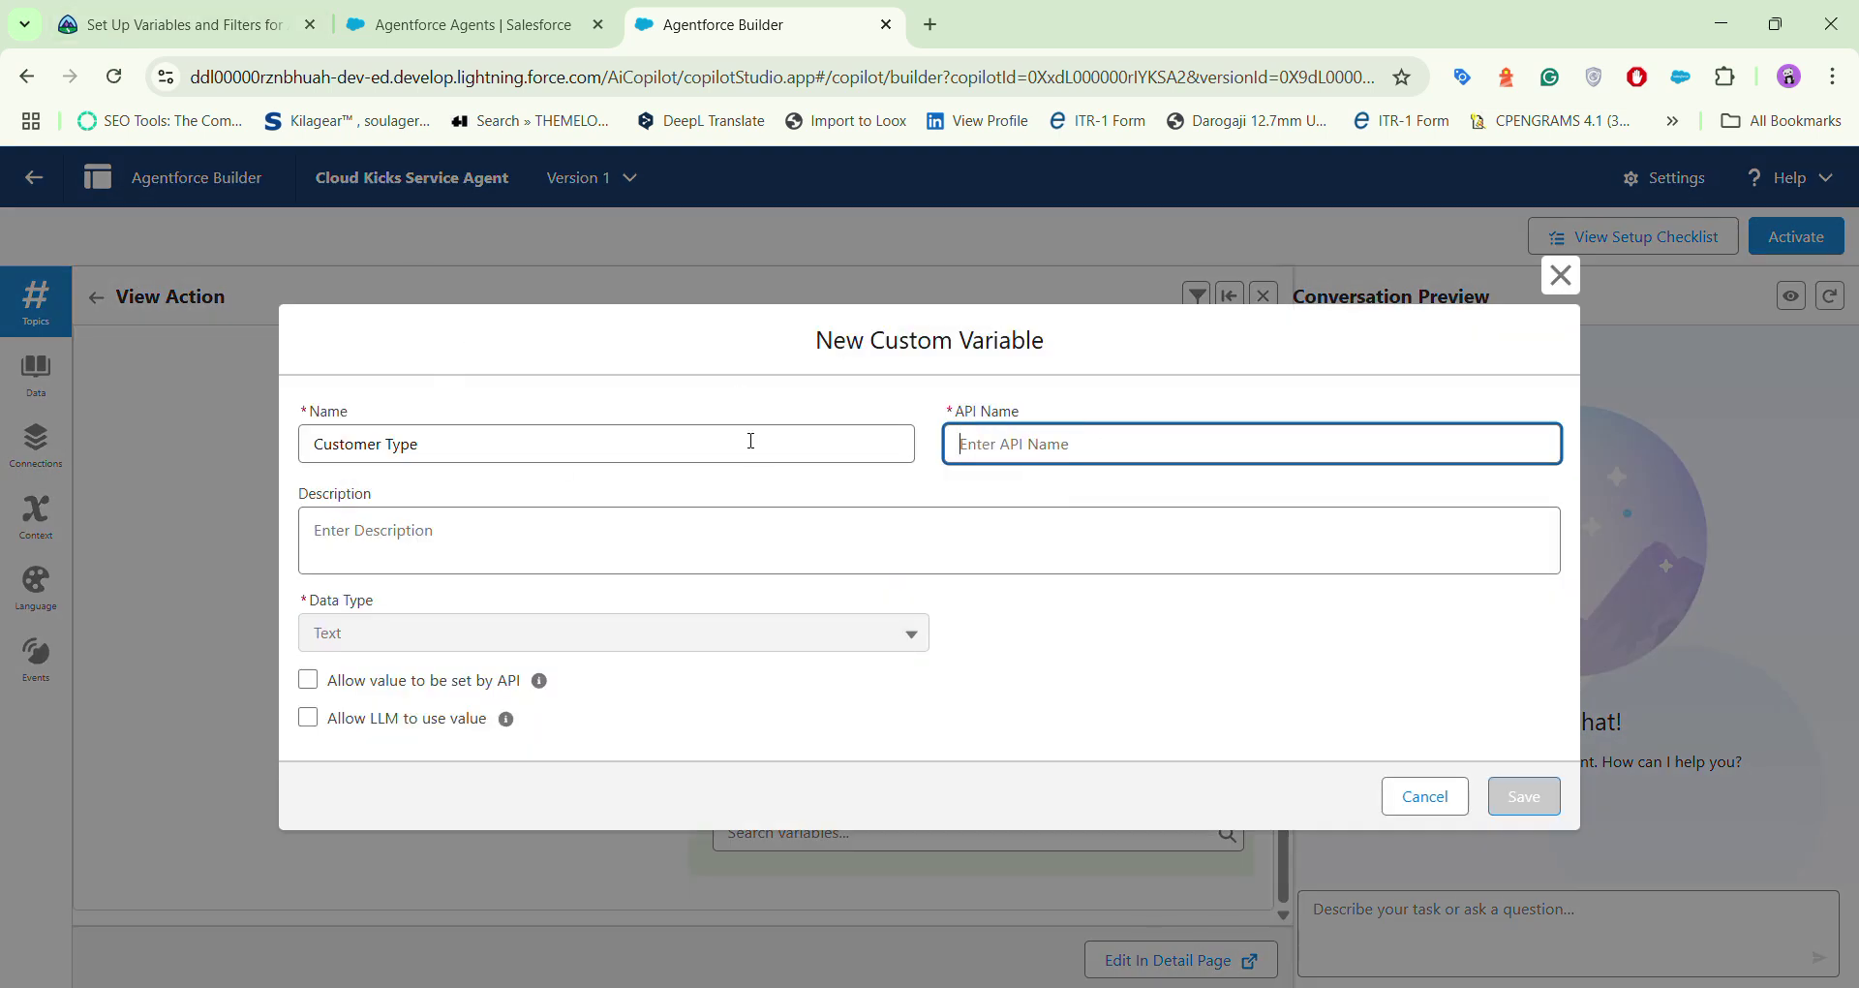
click(461, 432)
key(ctrl+a)
key(BackSpace)
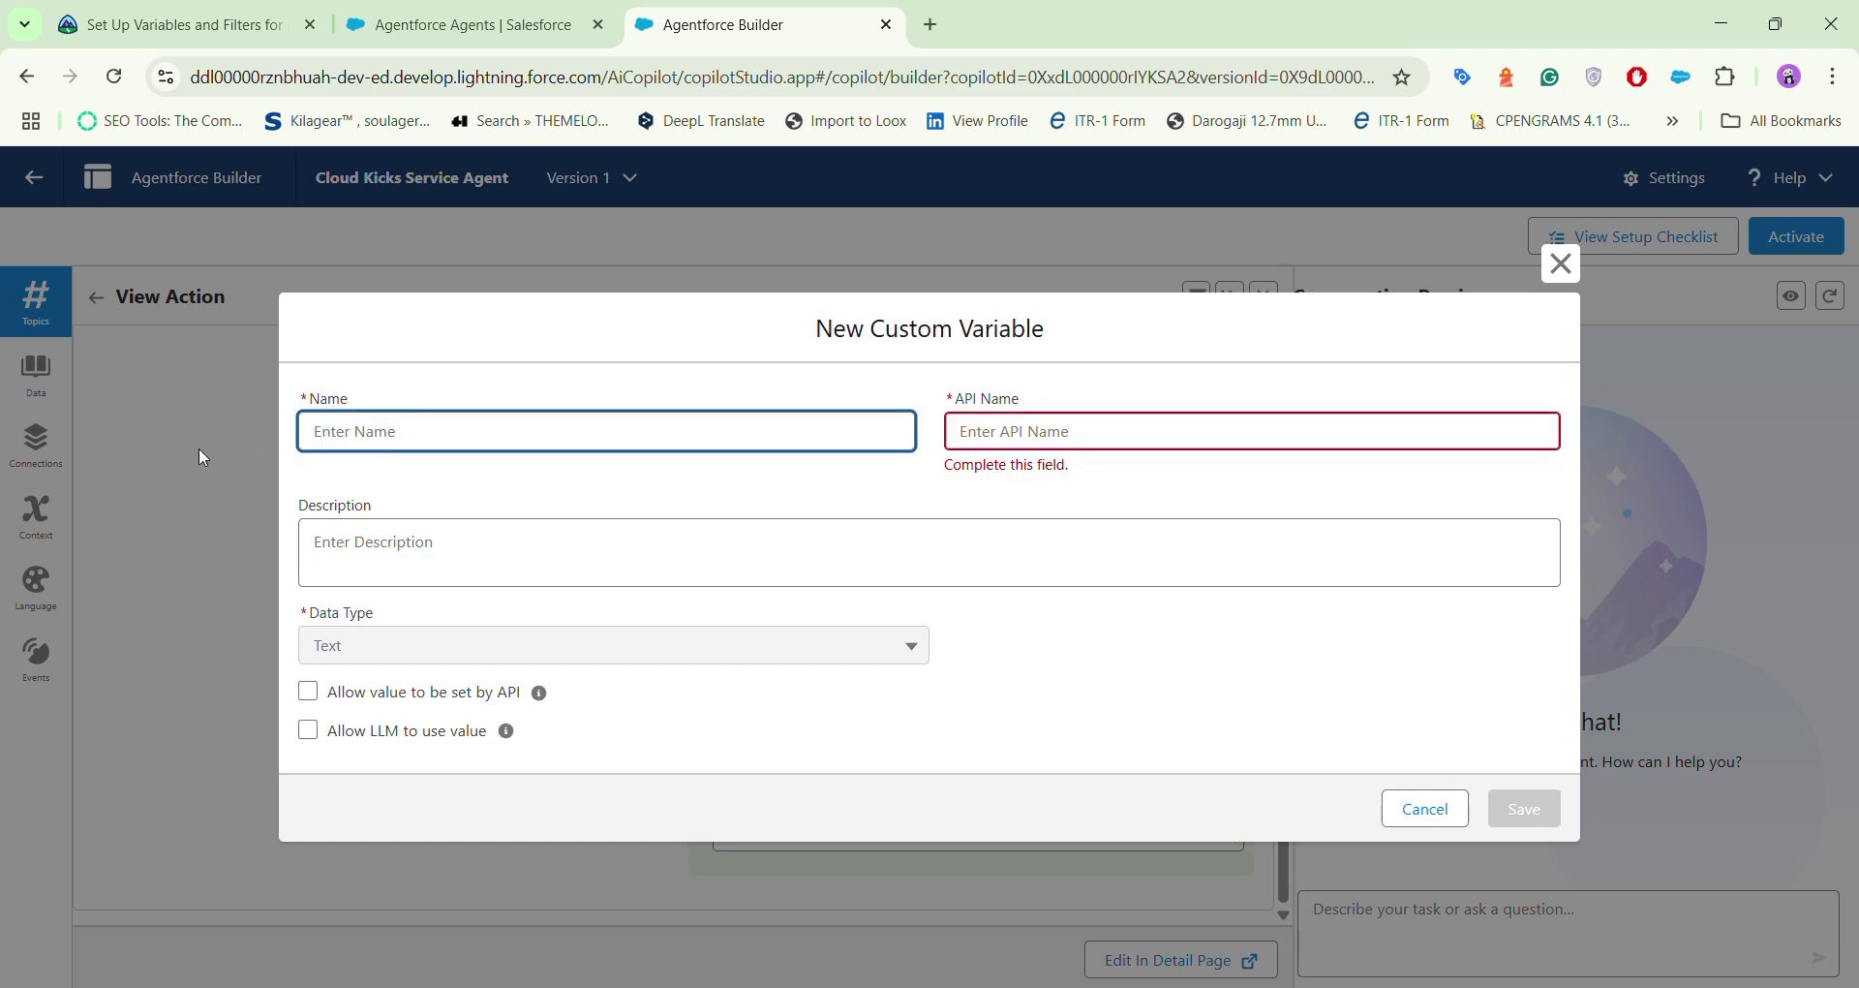
Step: Copy "Customer Type" from the Trailhead instructions and enter it as the new variable's name in Agentforce Builder
click(235, 27)
scroll(655, 839, down, 4)
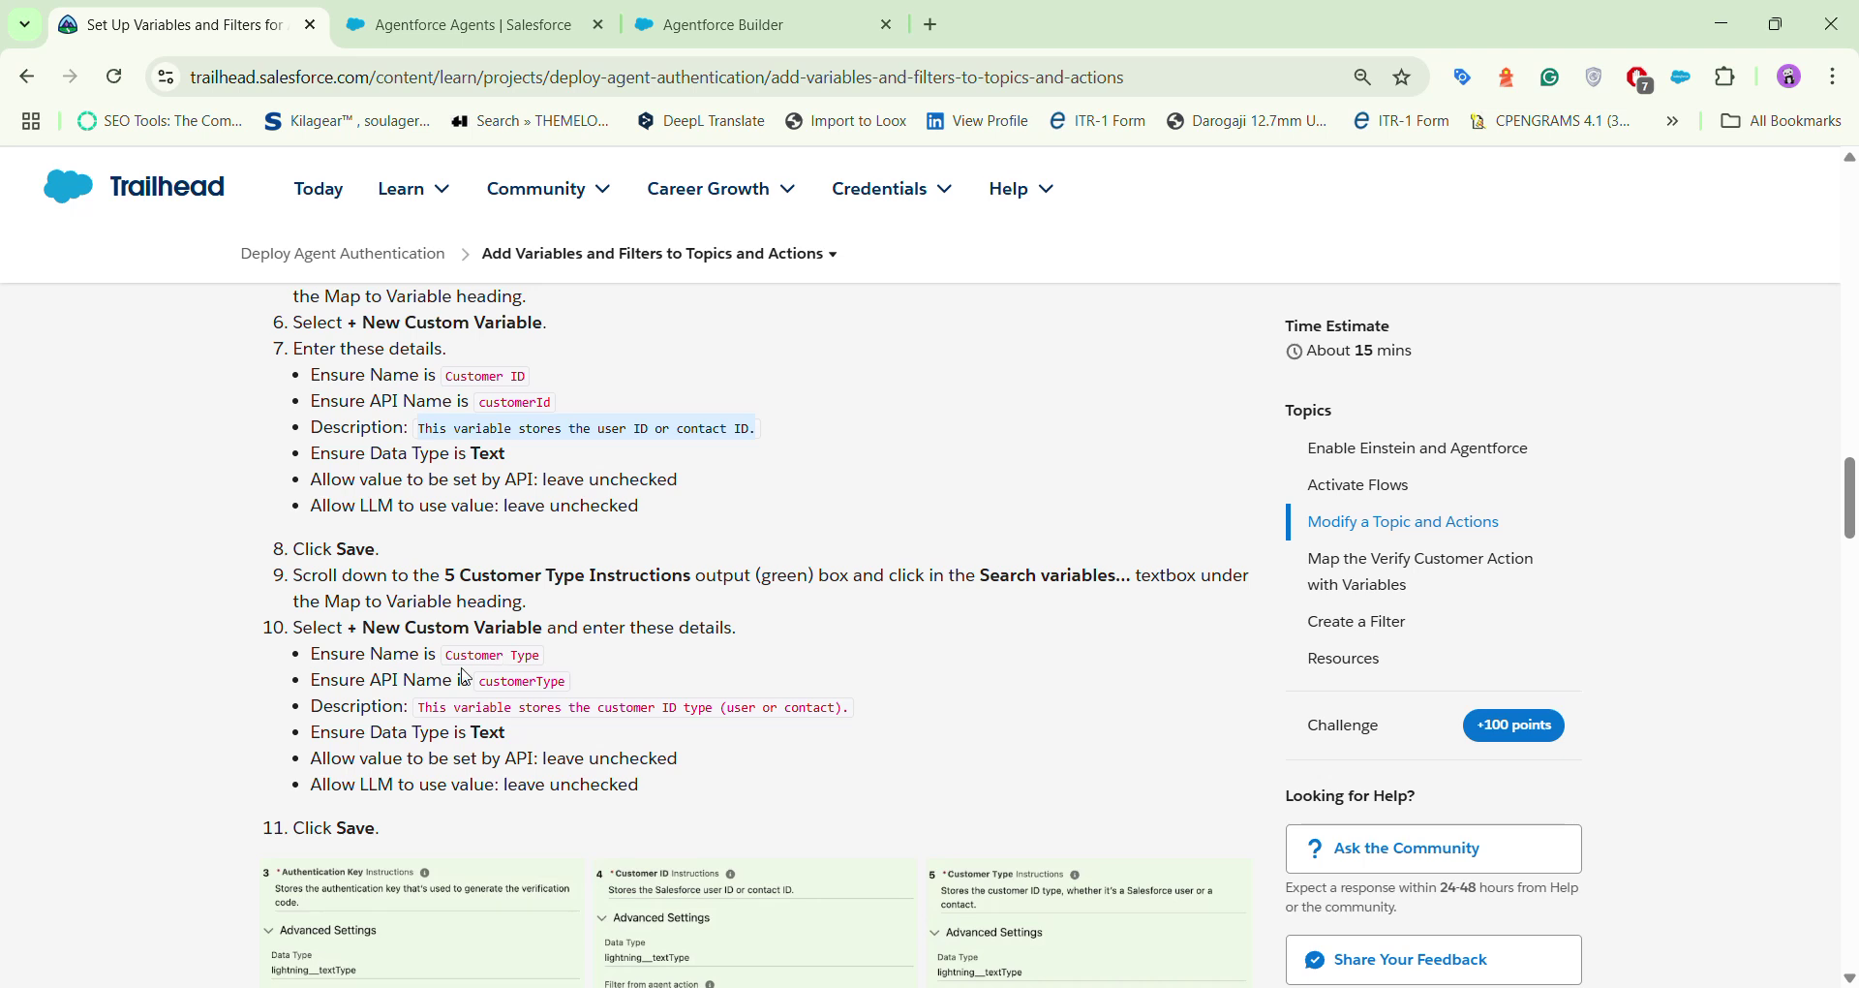
drag(447, 657, 545, 659)
key(ctrl+c)
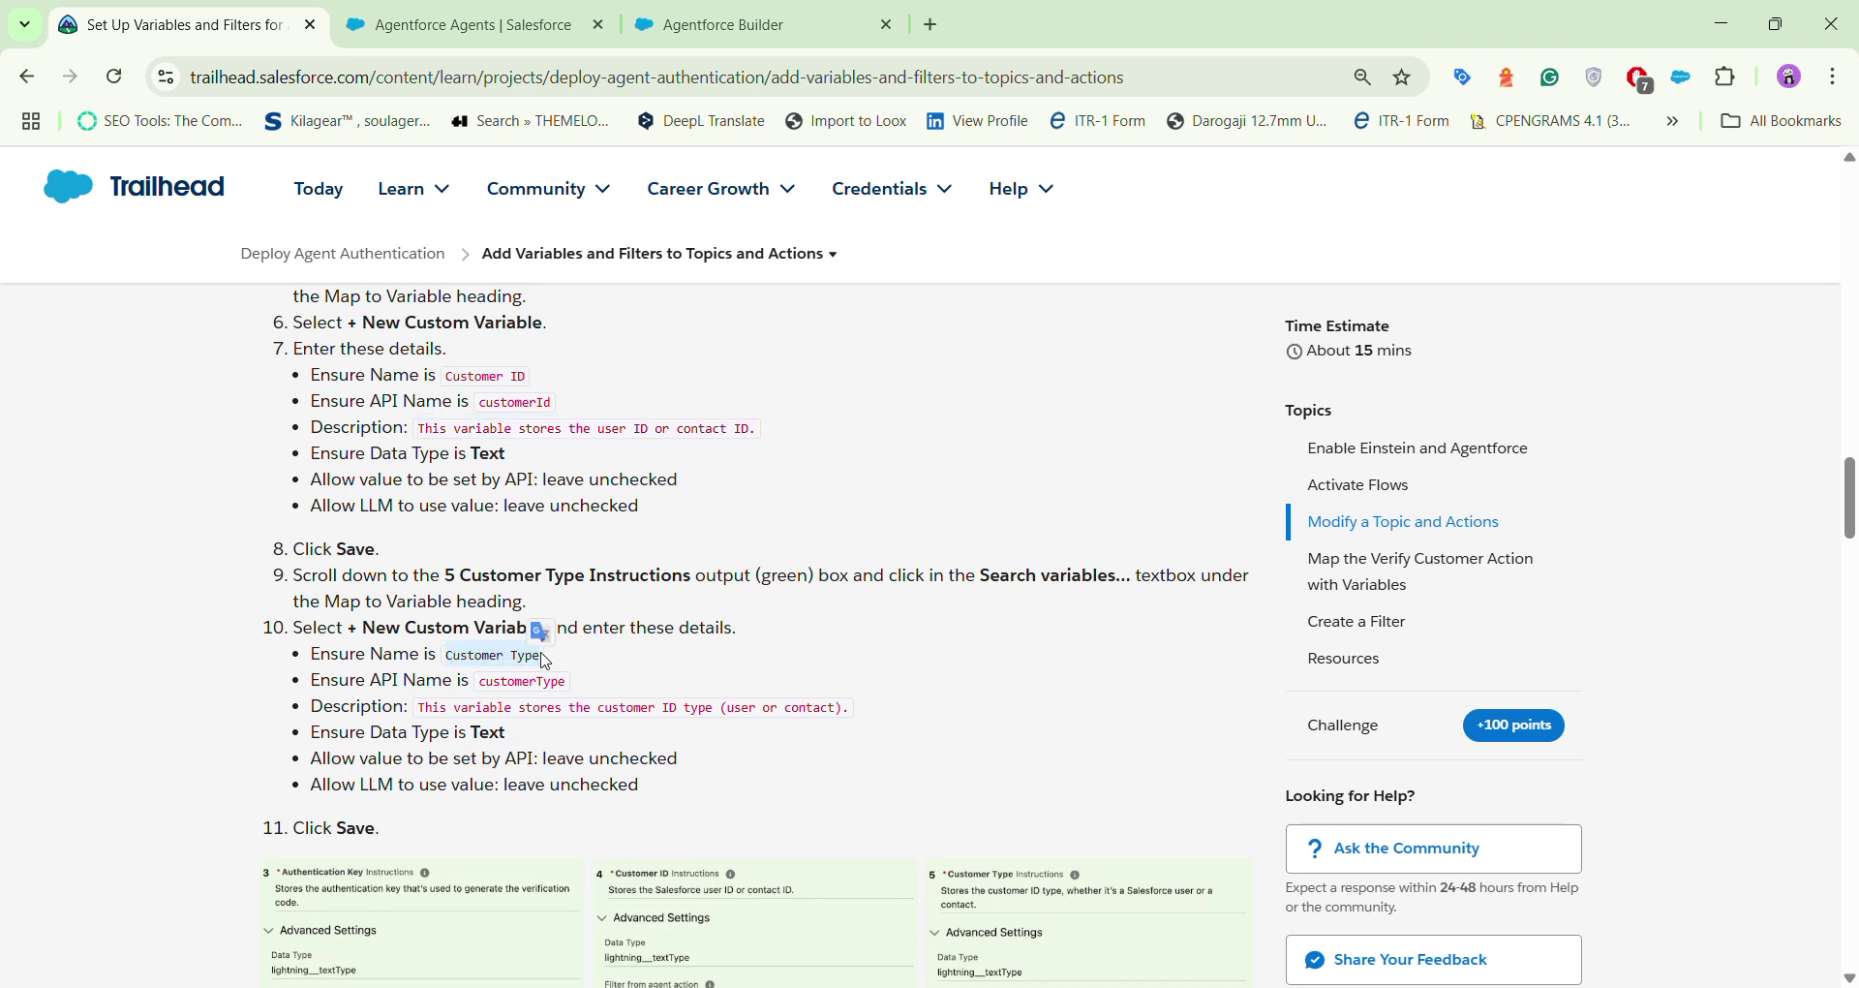
click(736, 24)
click(495, 428)
key(ctrl+v)
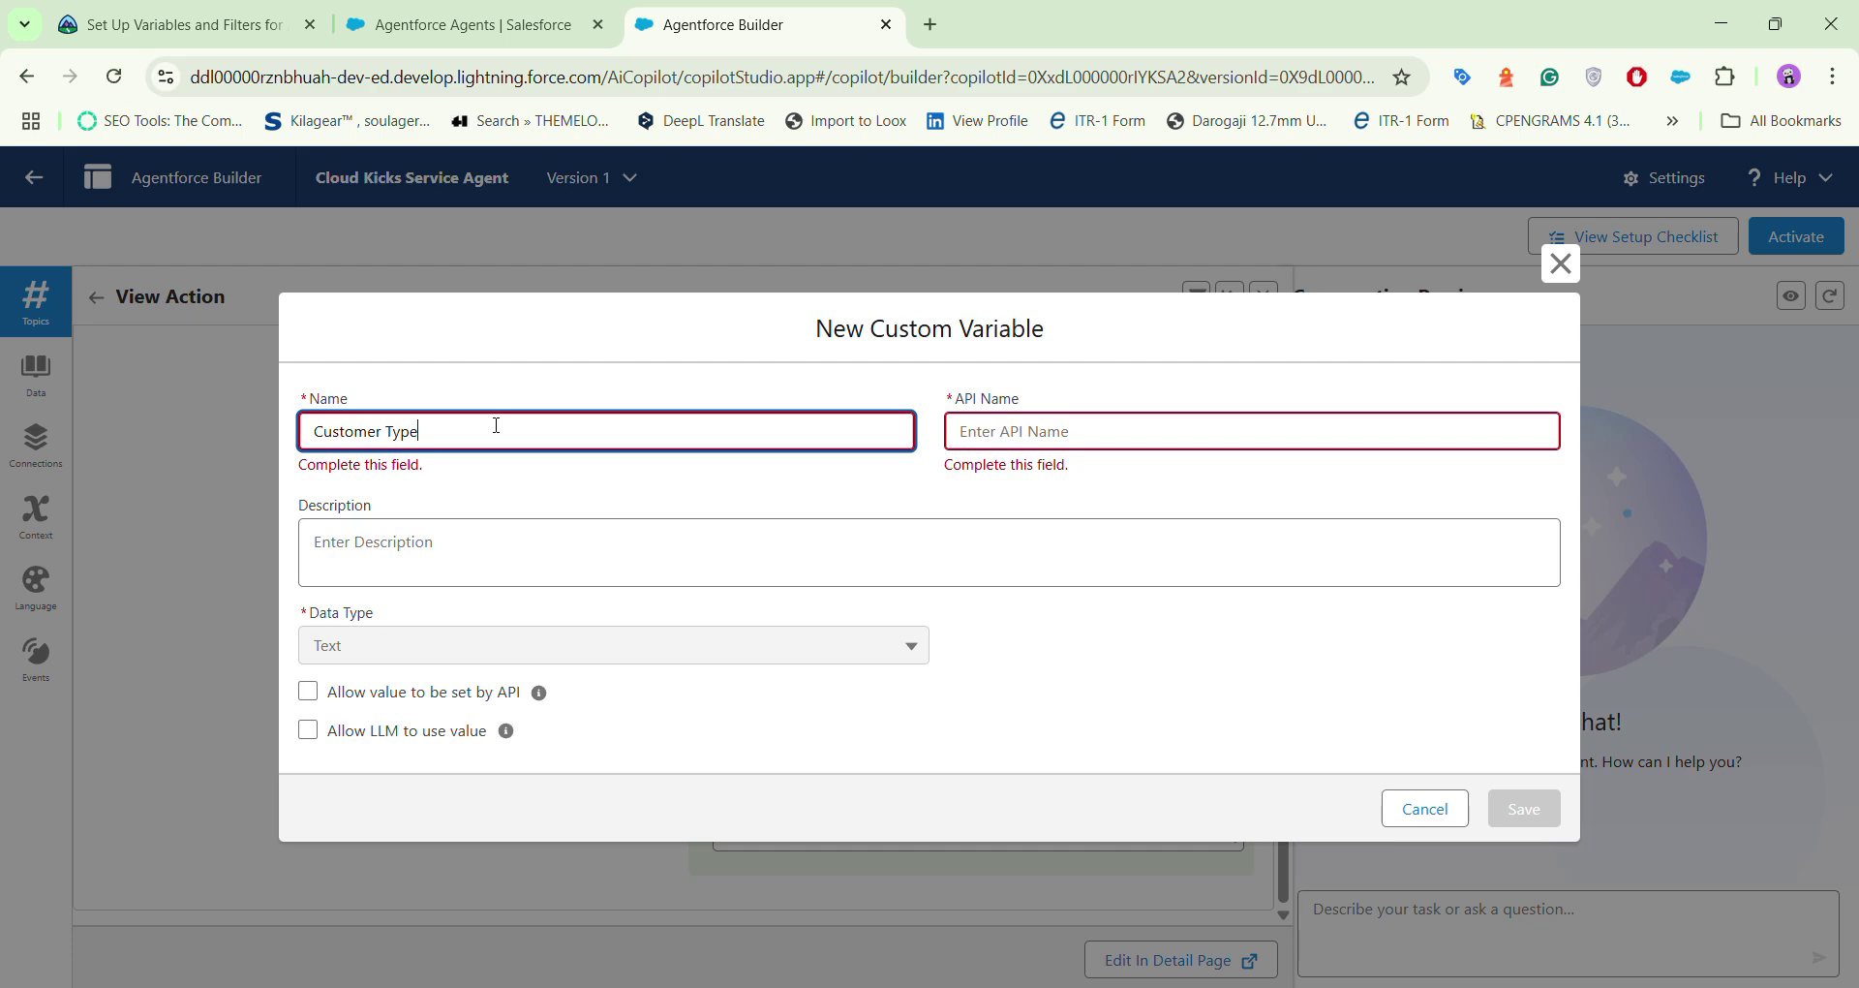
click(567, 484)
Step: Set the Customer Type variable's description to "This variable stores the customer ID type (user or contact).", copied from Trailhead, and save the variable
click(213, 25)
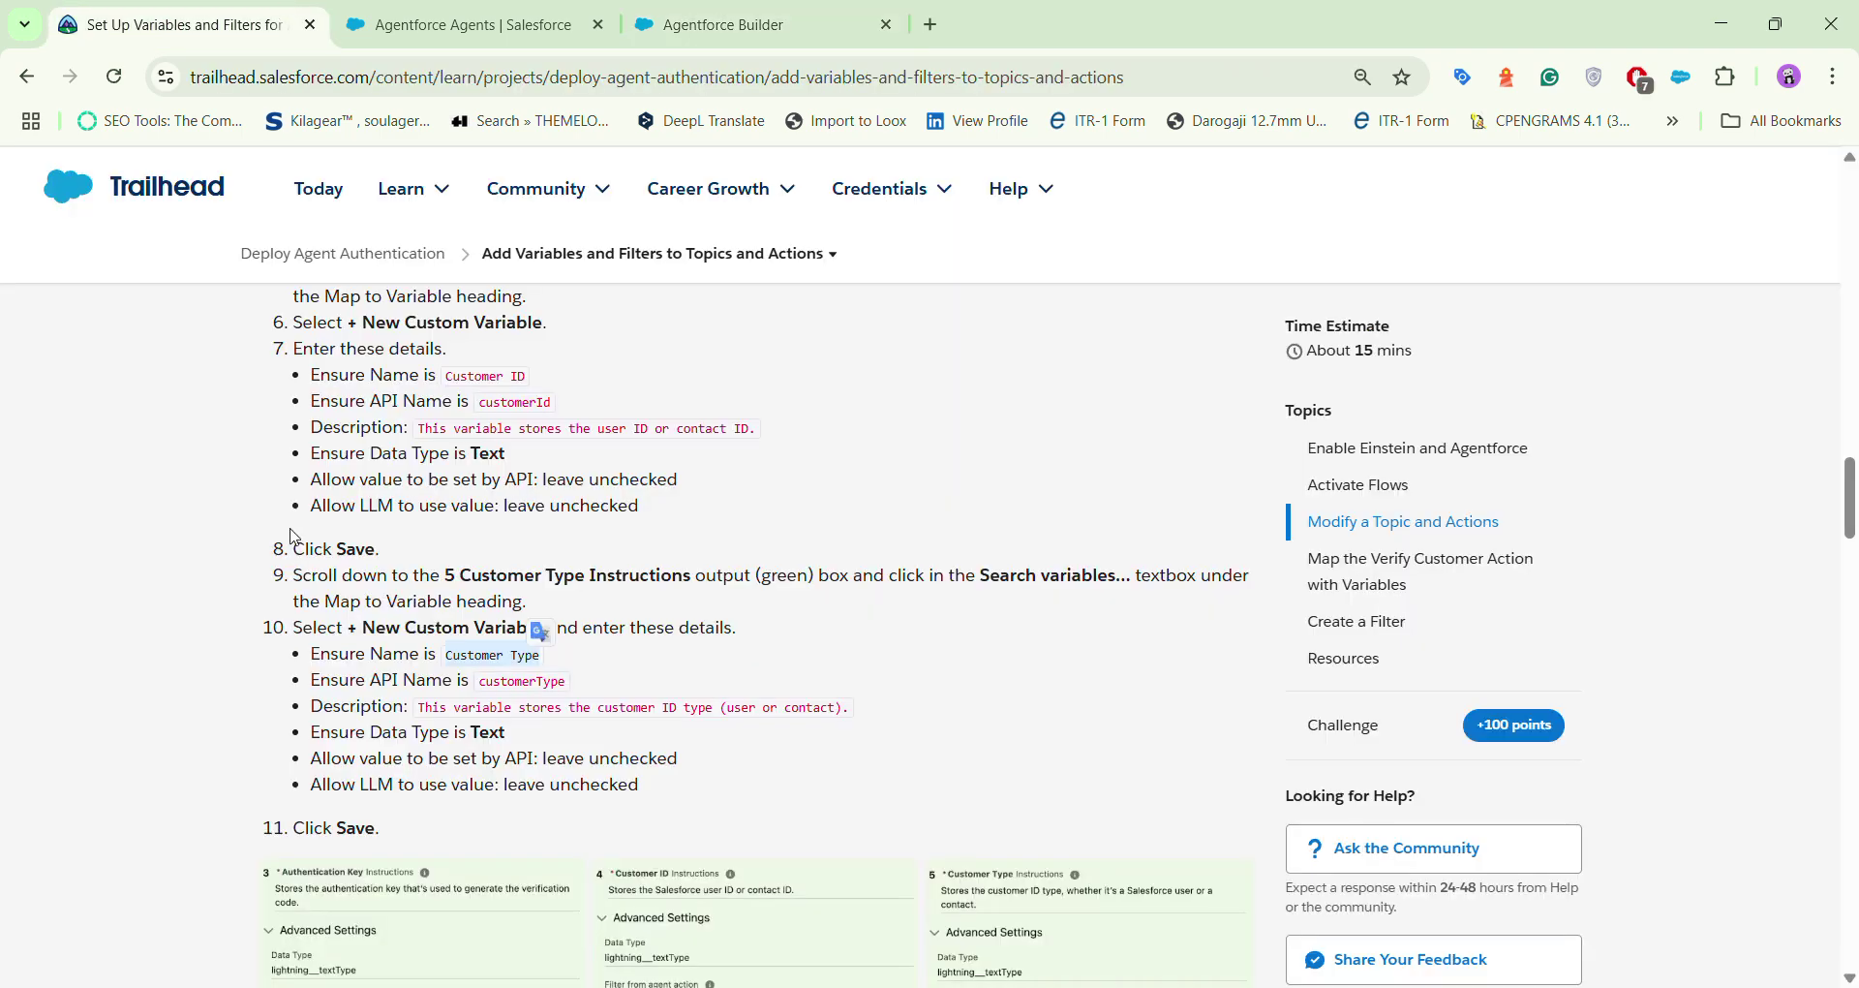
drag(417, 707, 856, 717)
key(ctrl+c)
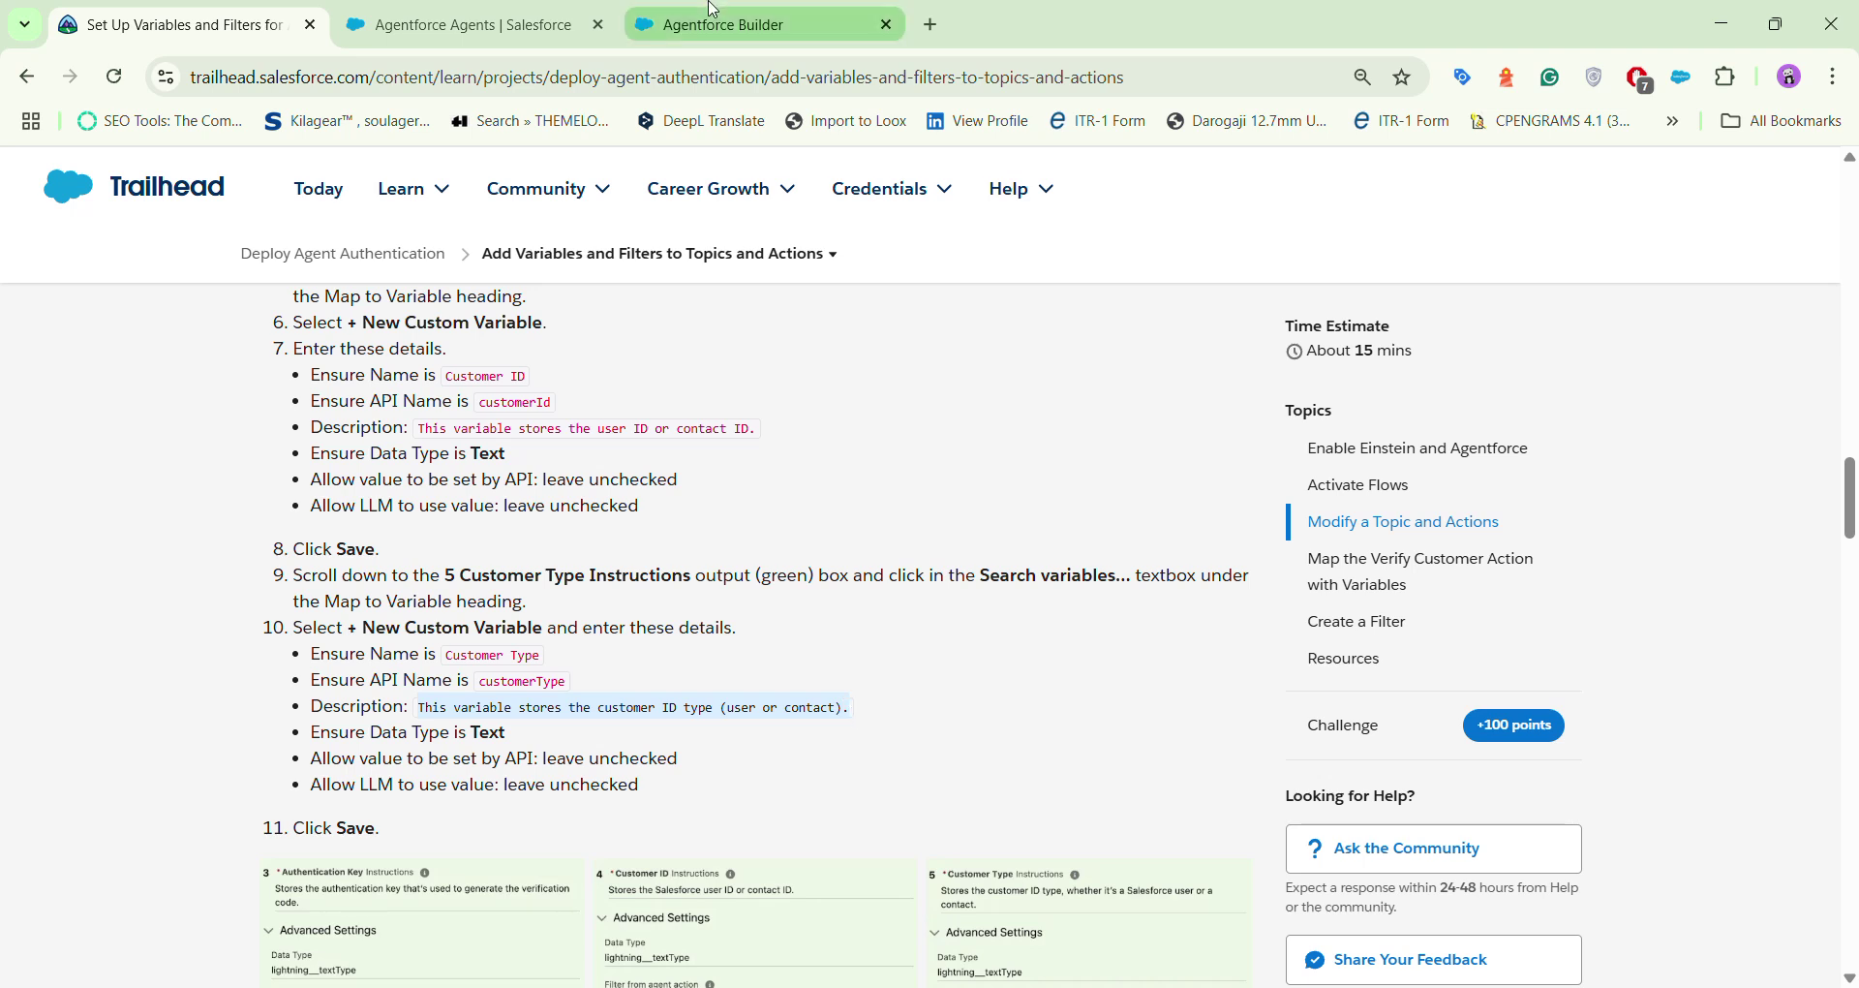
click(746, 24)
click(490, 530)
key(ctrl+v)
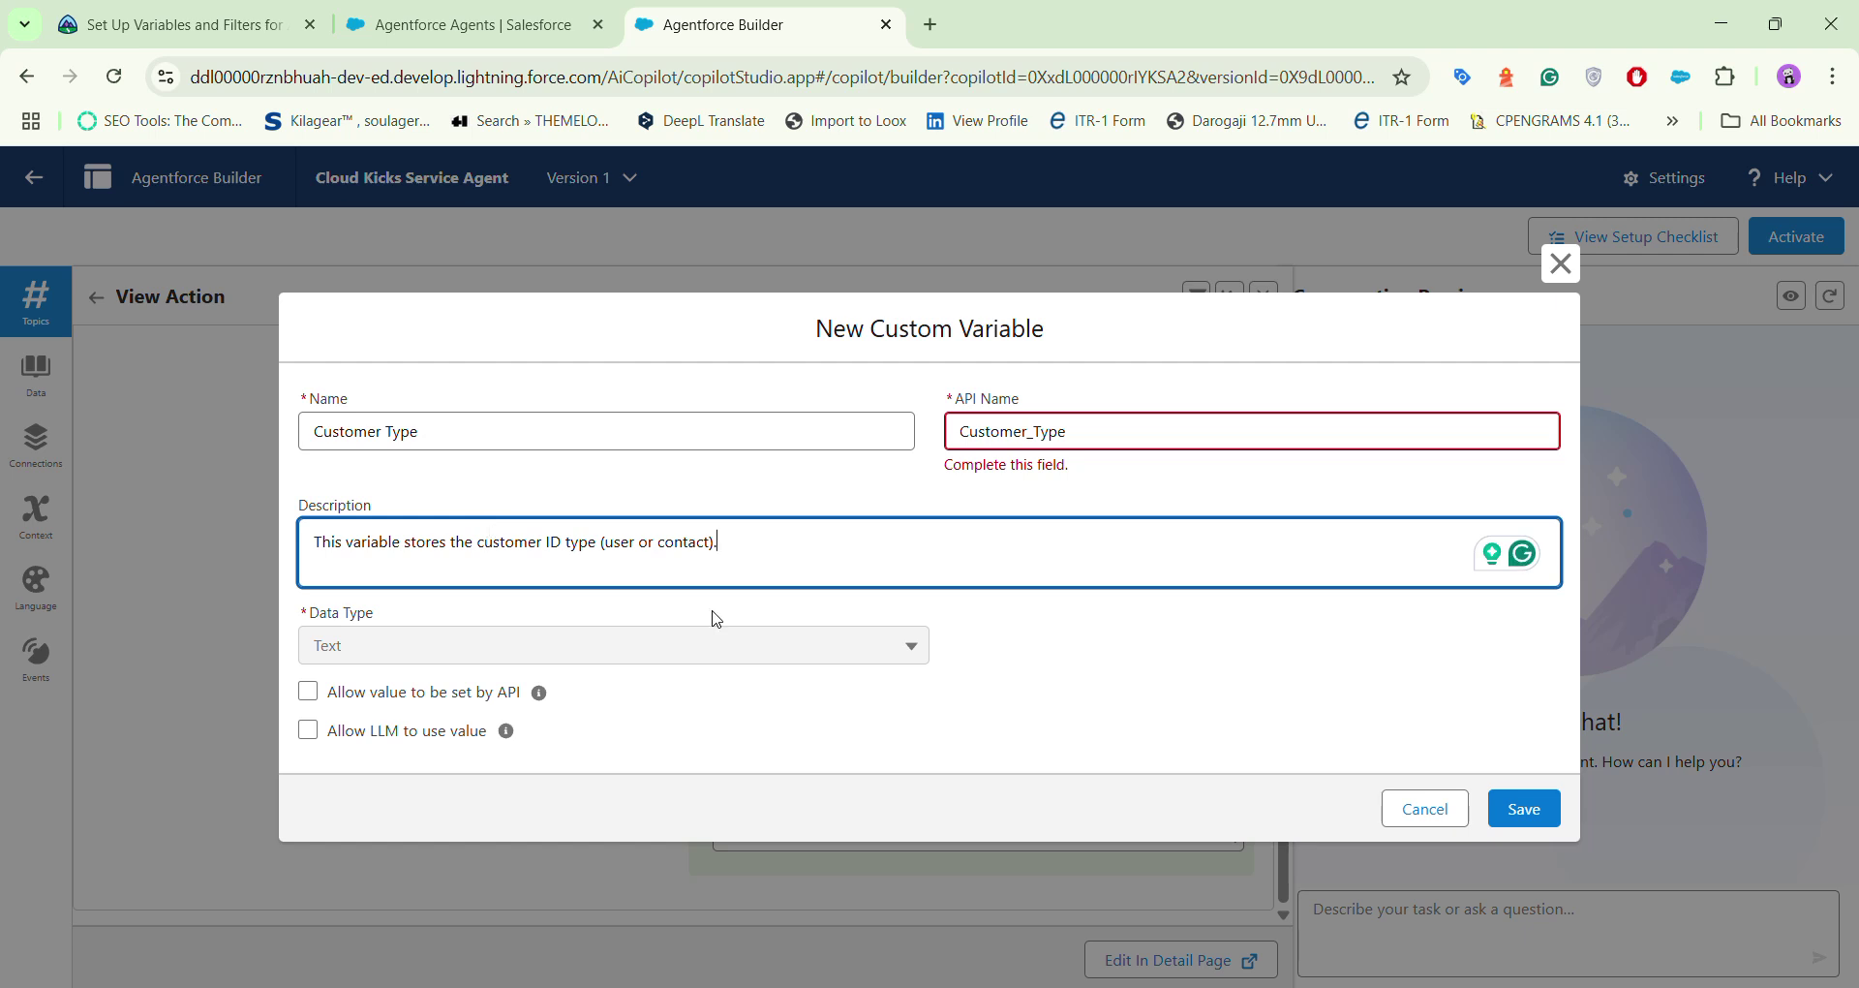
click(1527, 823)
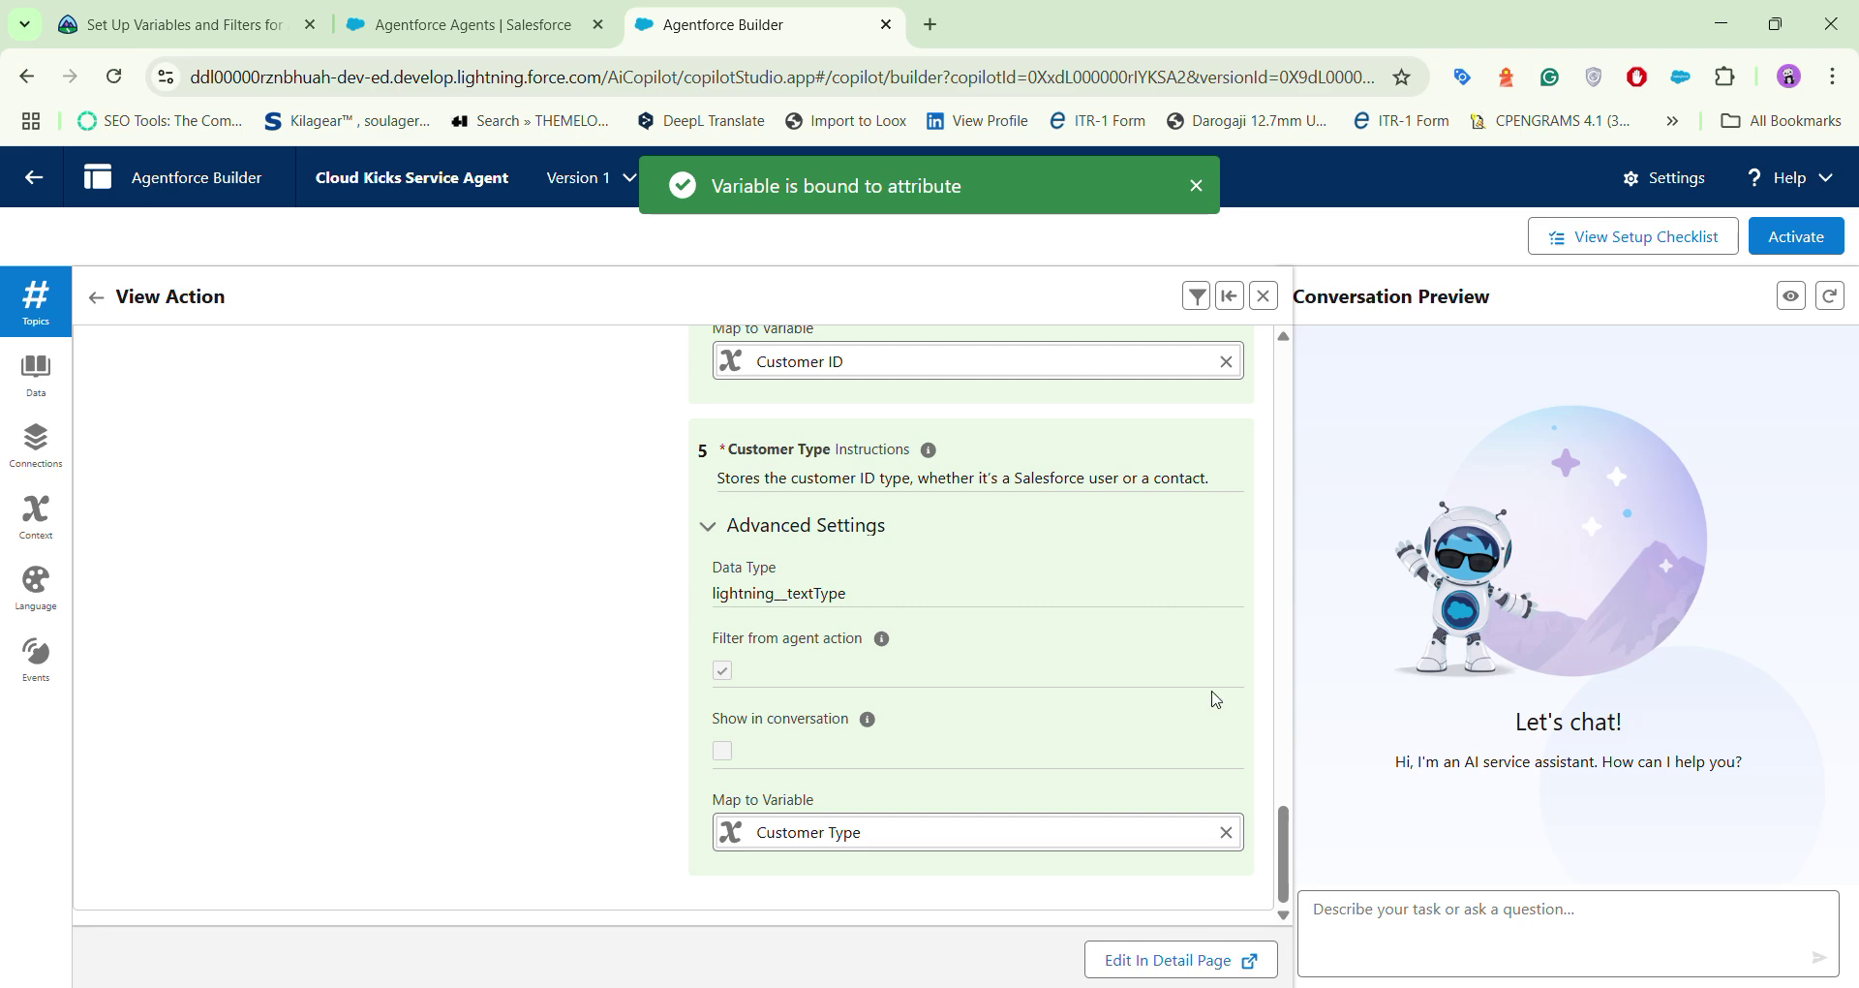
Step: Check the Customer Verification output mappings, return to the topic's actions and open the Verify Customer action
scroll(1044, 635, up, 4)
scroll(1046, 635, up, 3)
scroll(1046, 635, down, 2)
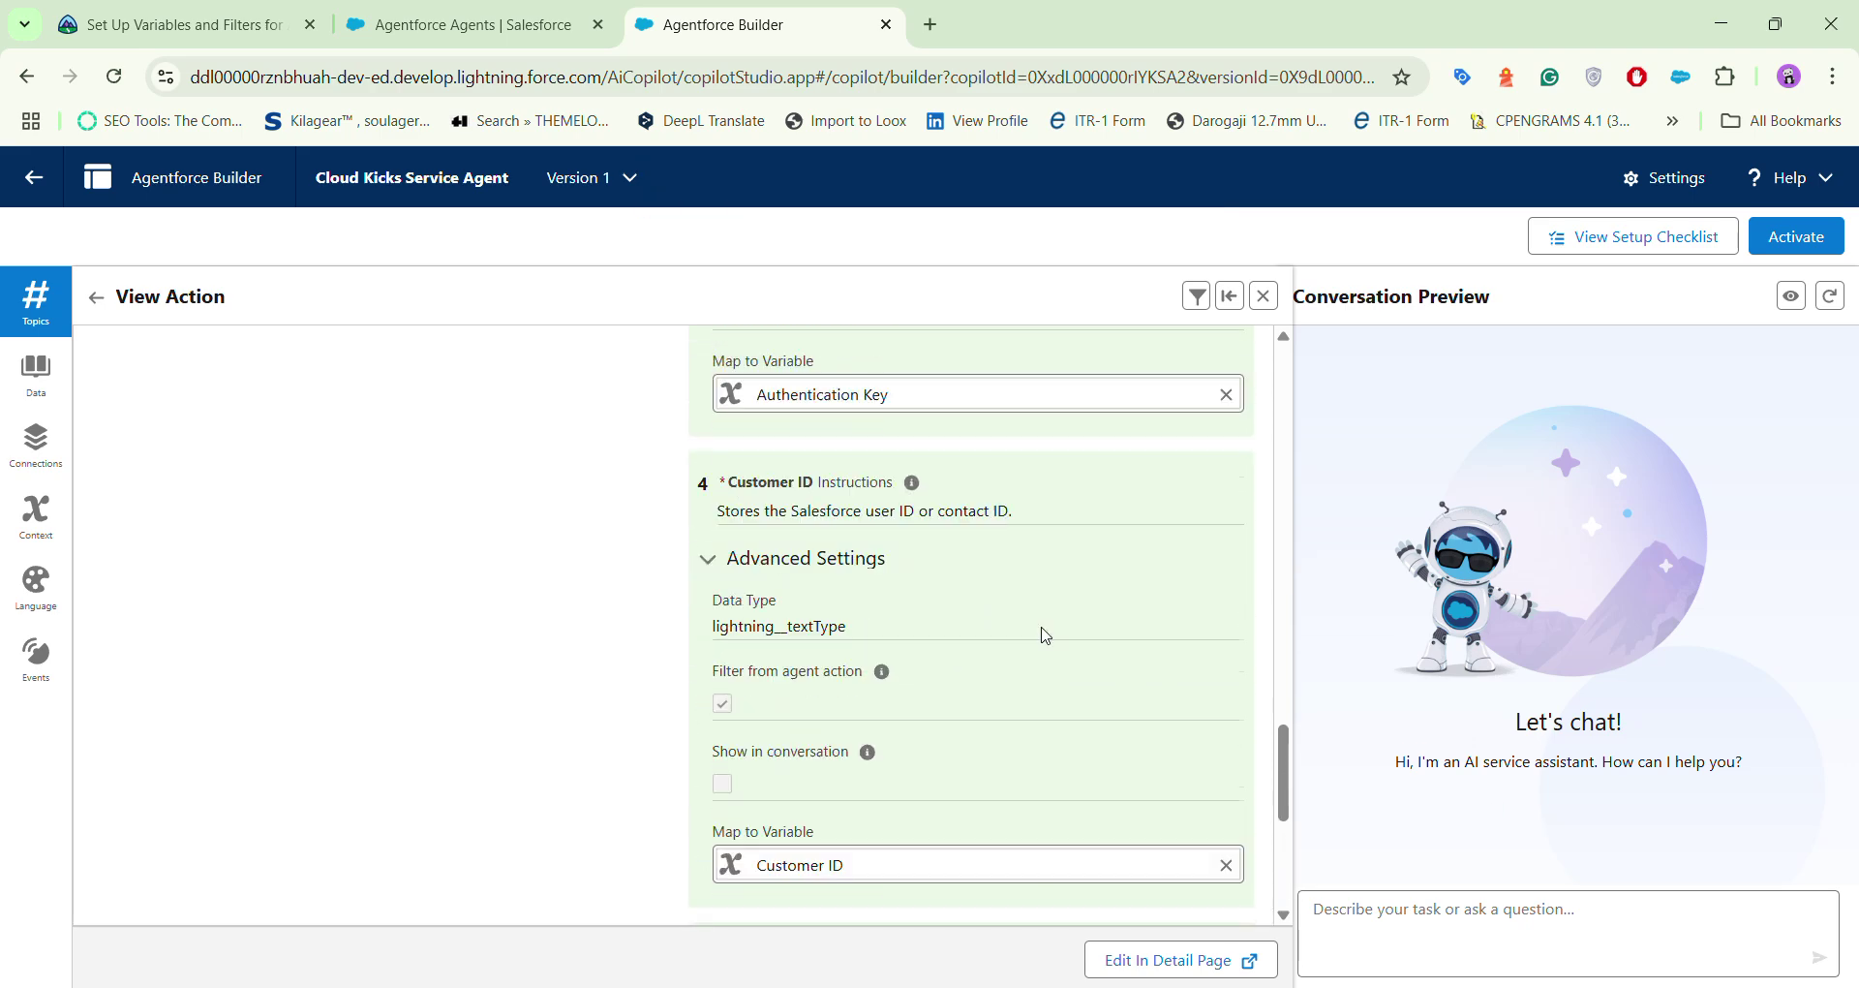
scroll(1045, 635, down, 5)
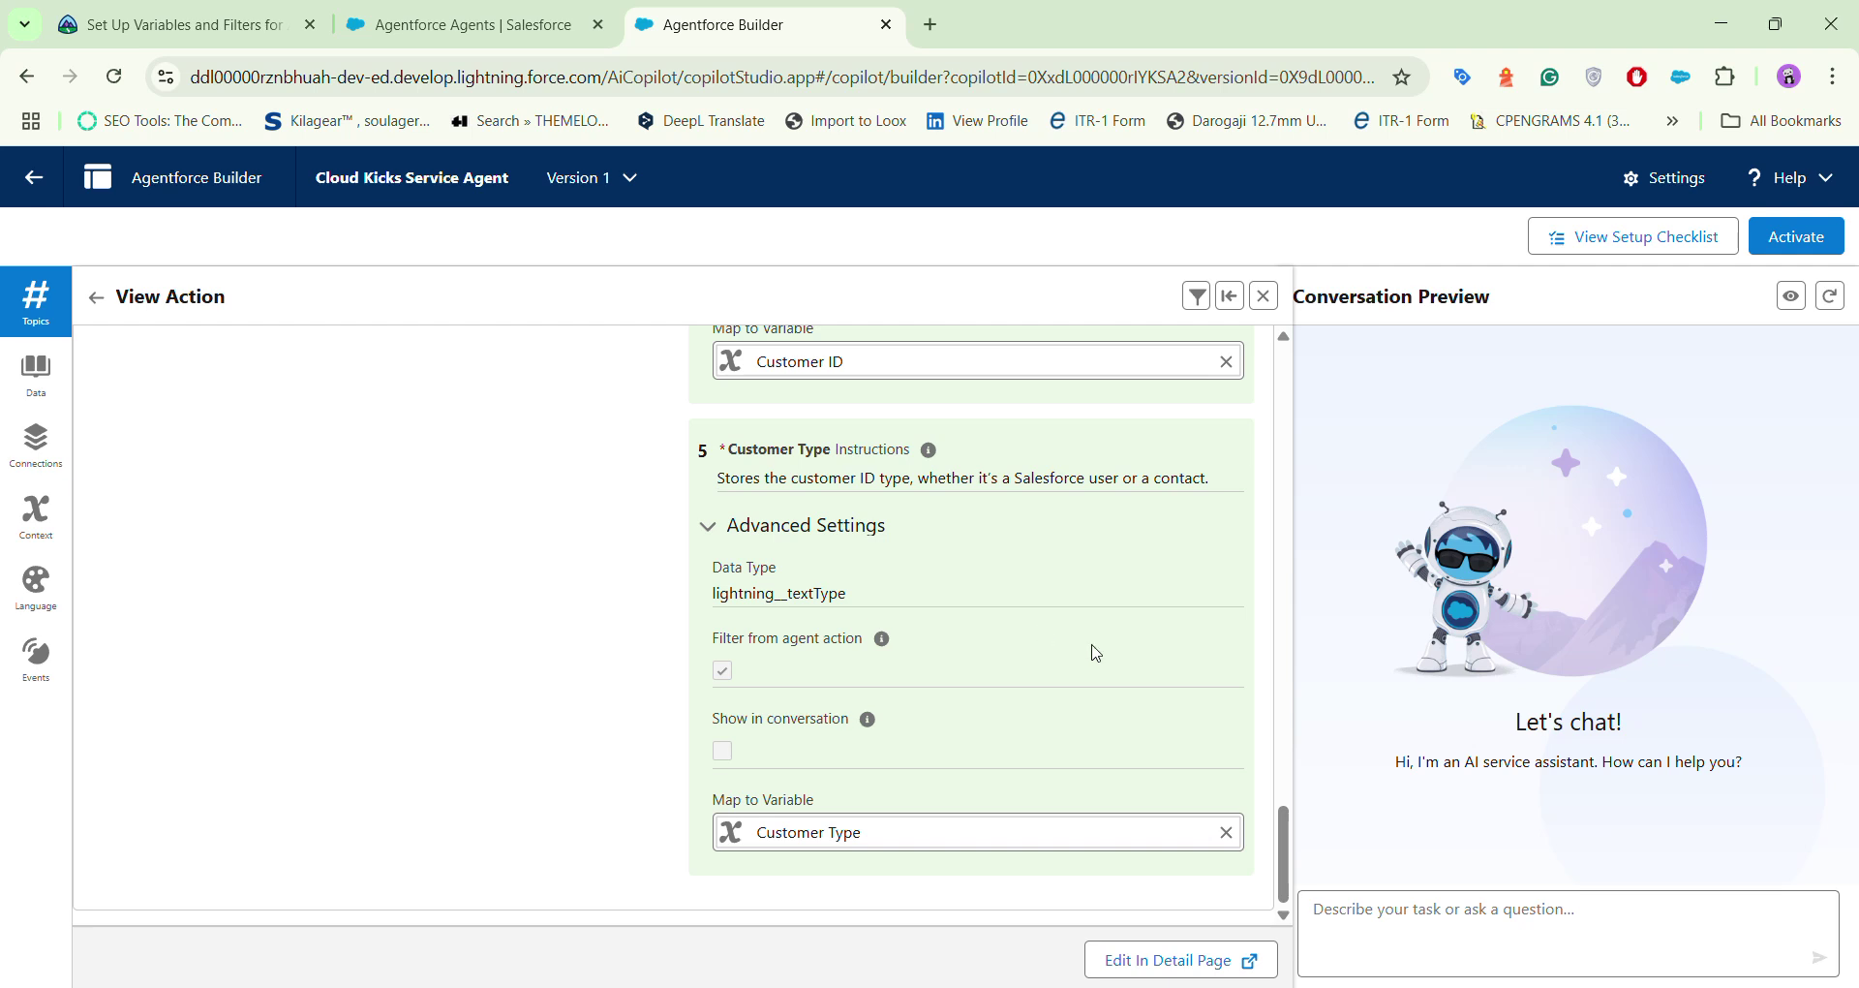
click(94, 299)
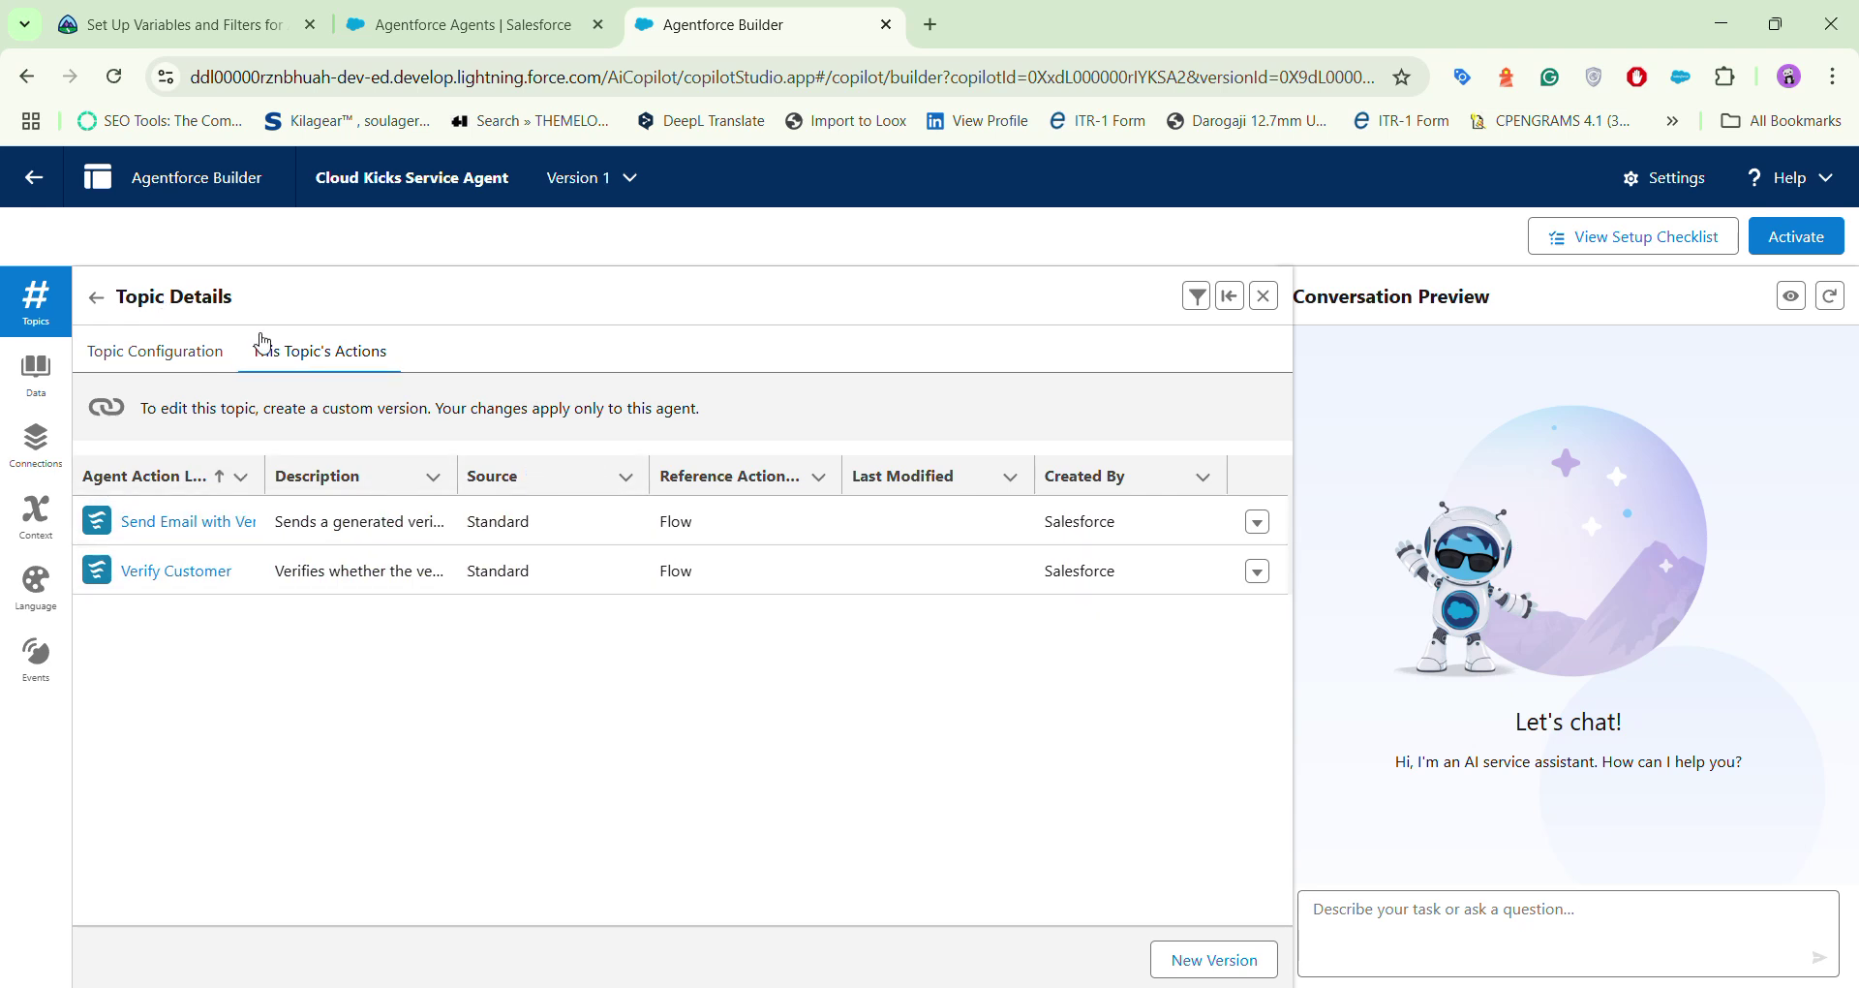
click(190, 575)
click(190, 573)
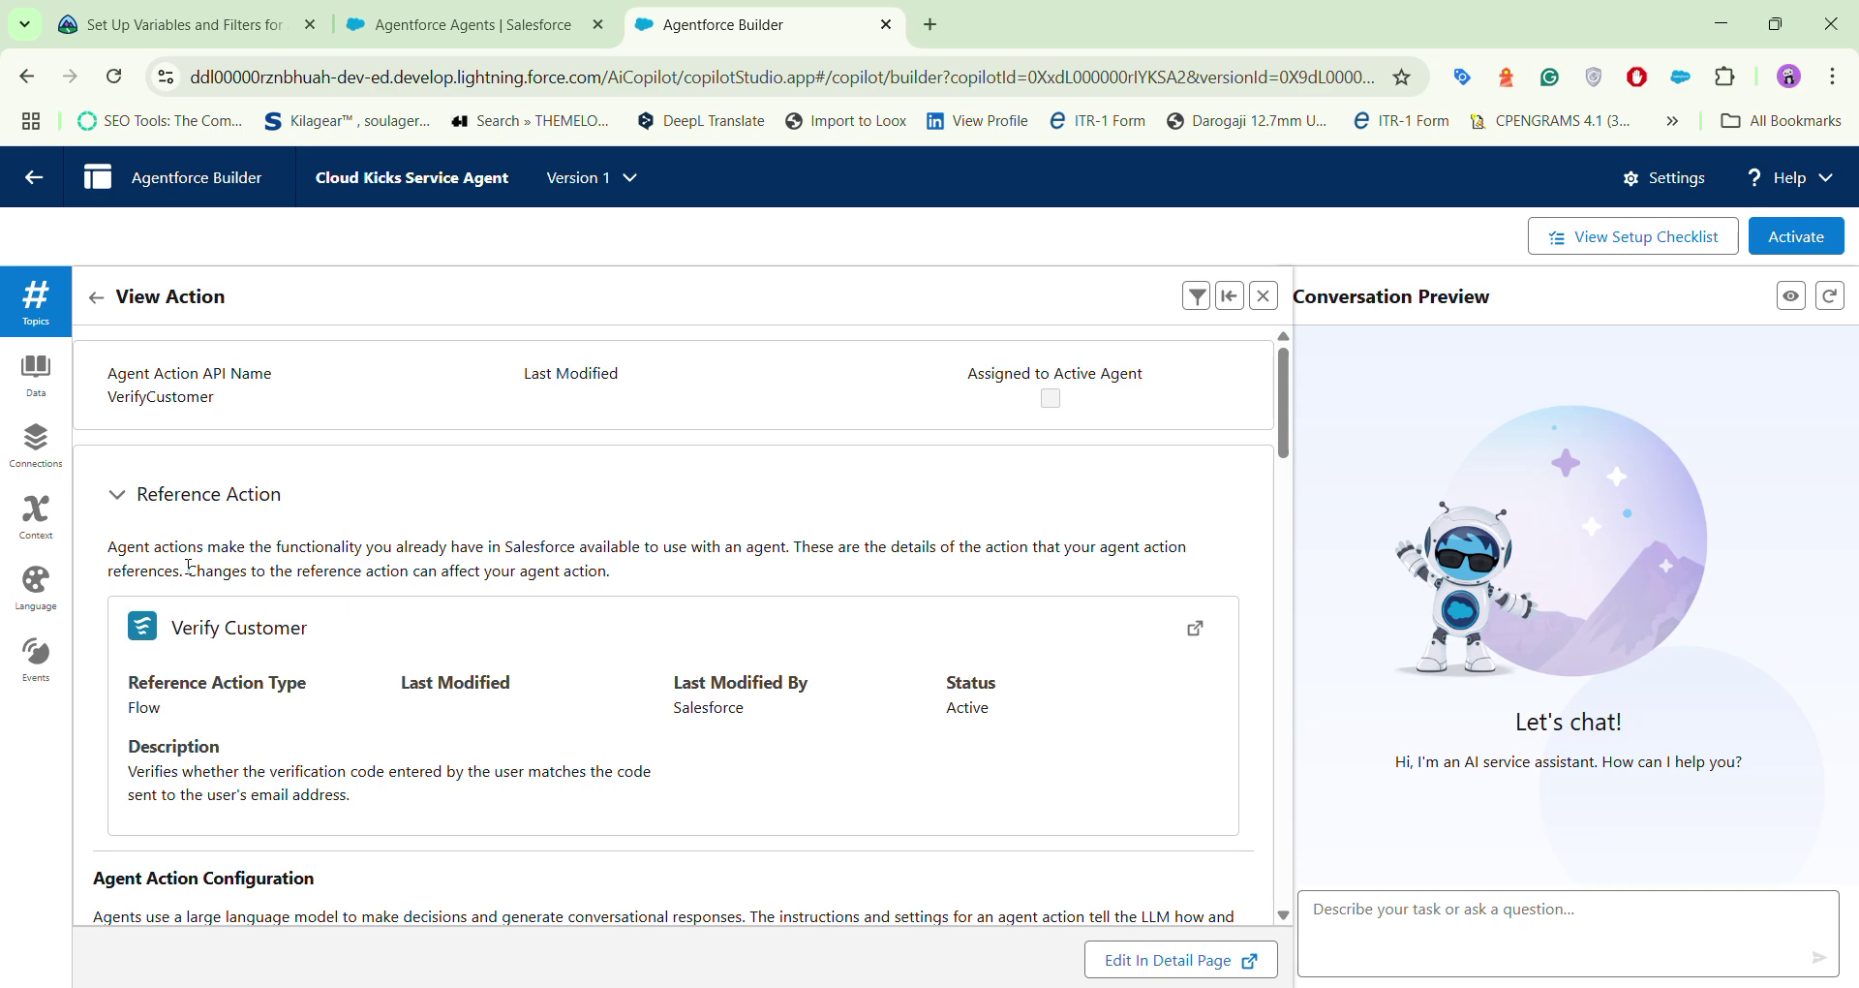
Step: Assign the Authentication Key variable to the Verify Customer action's Authentication Key input
scroll(358, 731, down, 10)
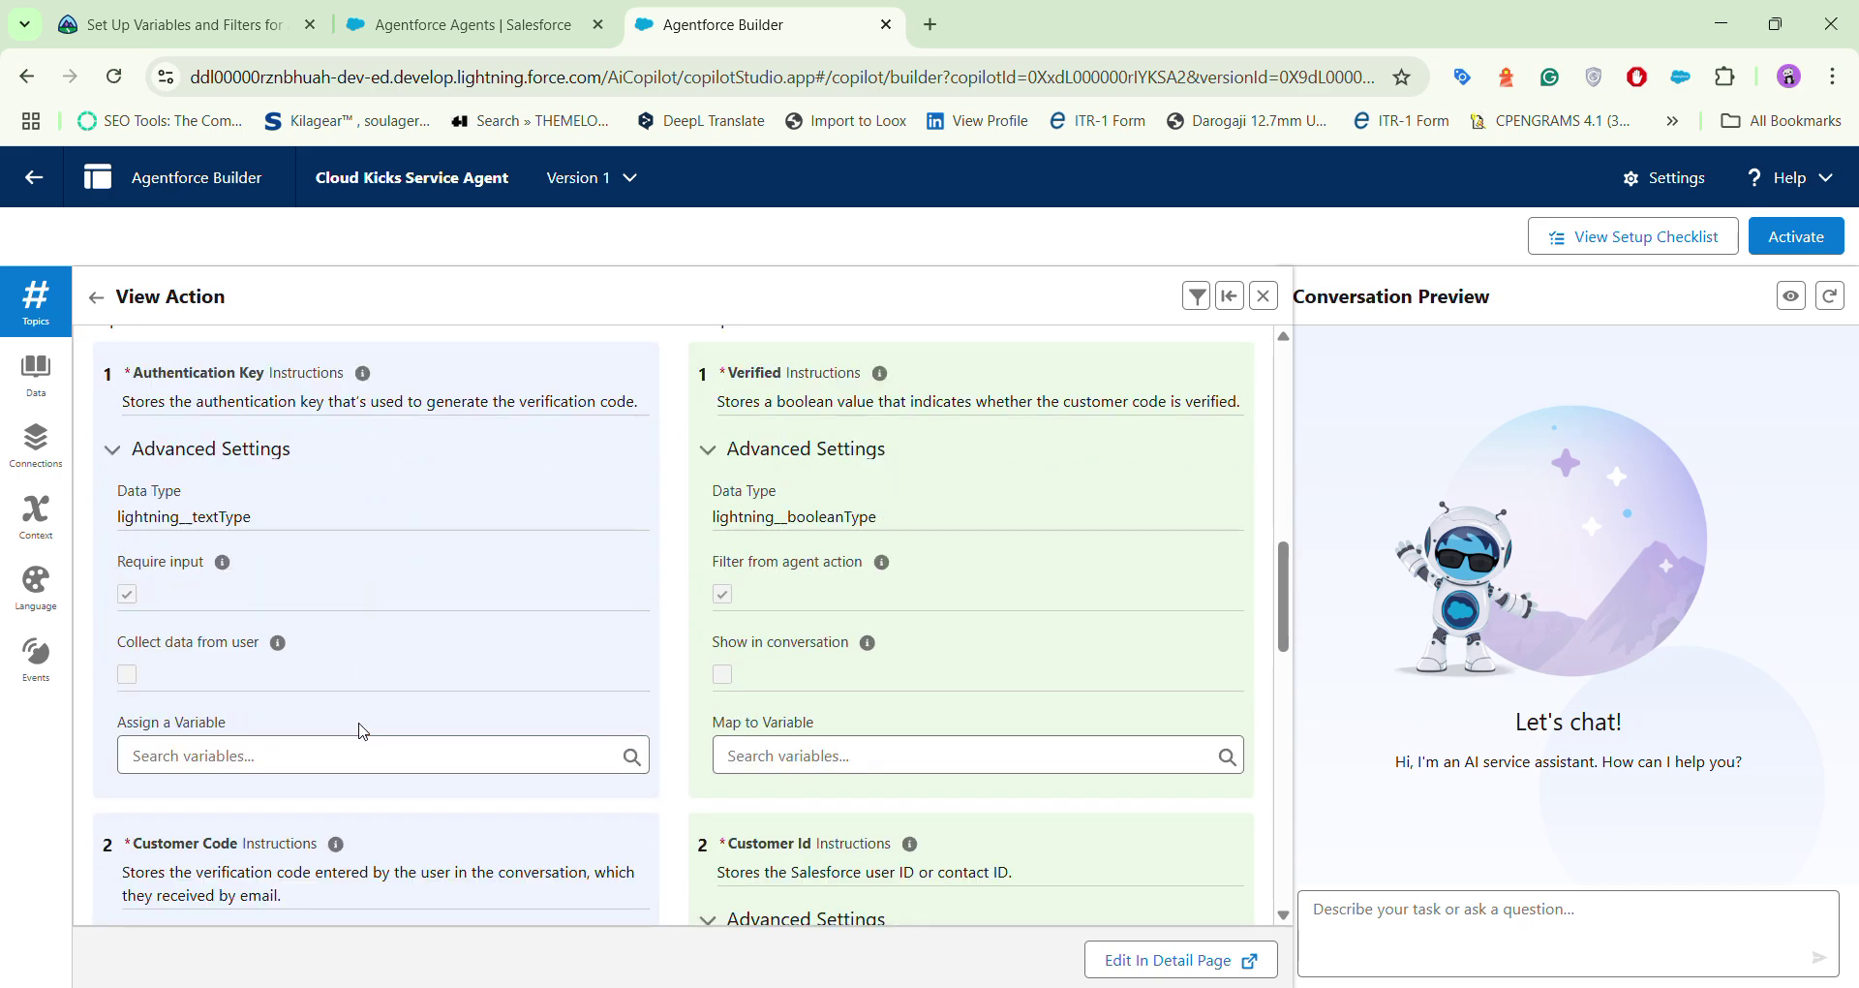
click(374, 754)
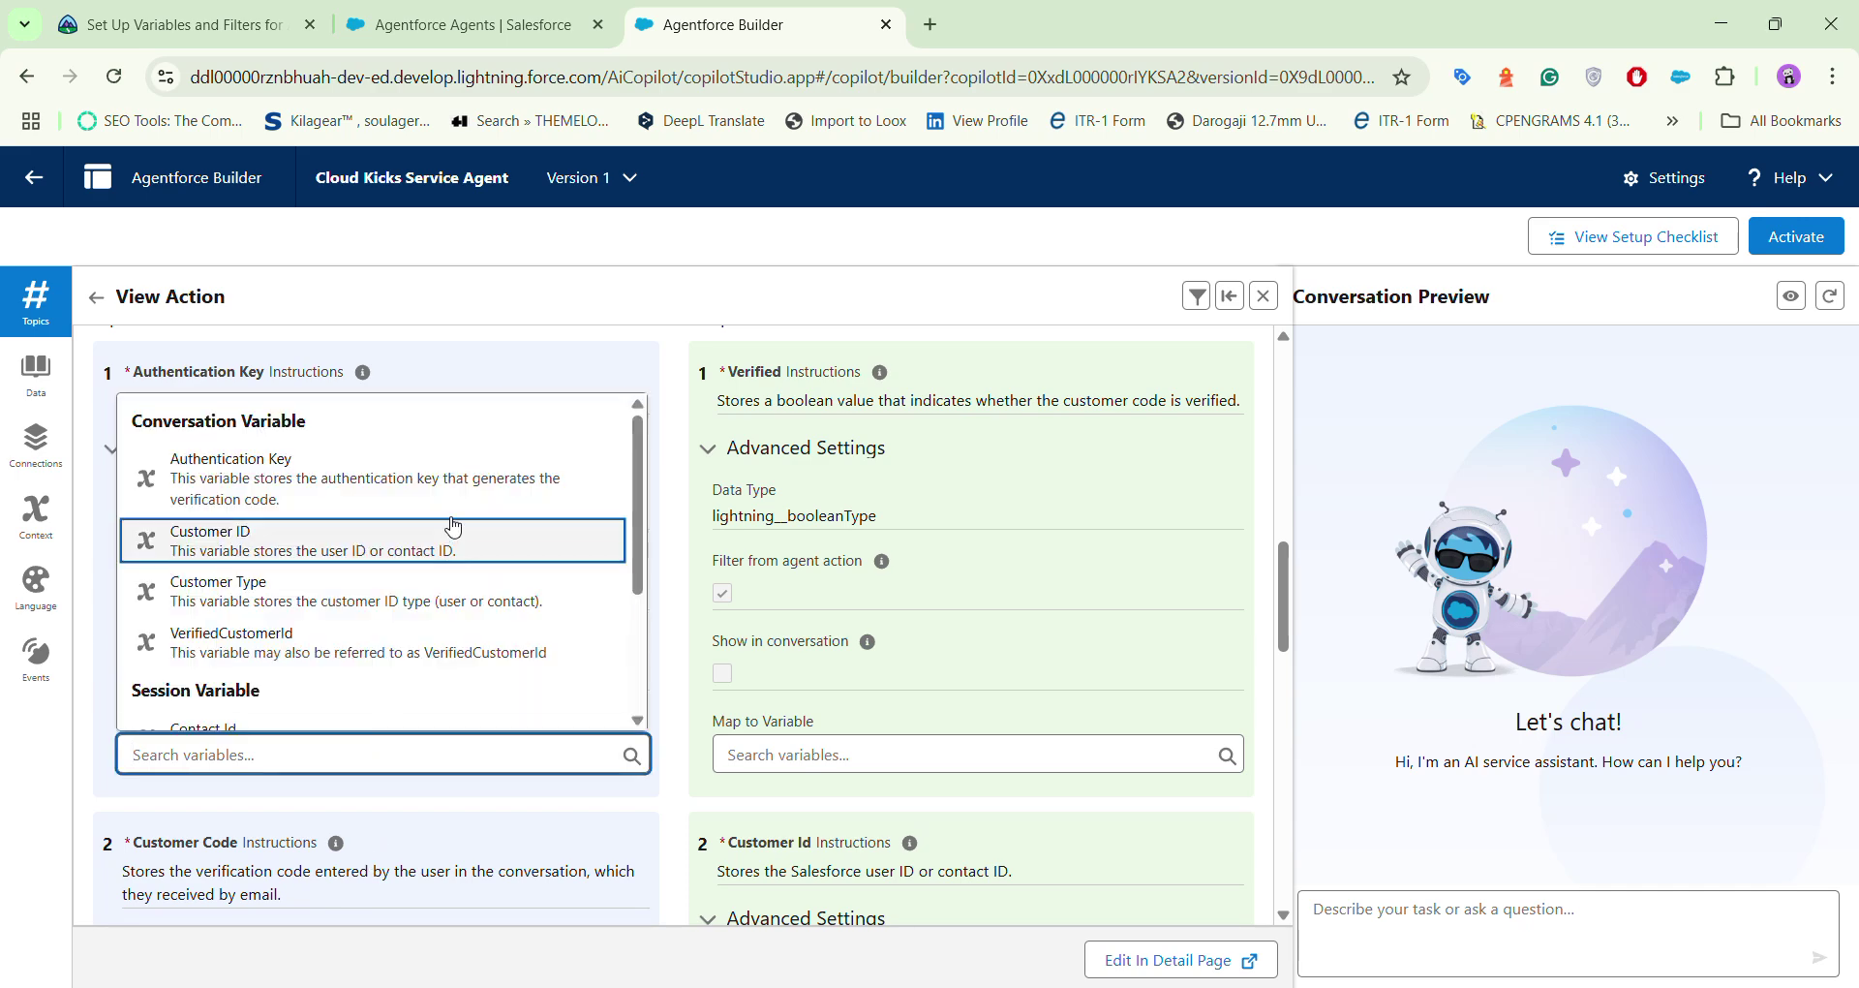
click(489, 484)
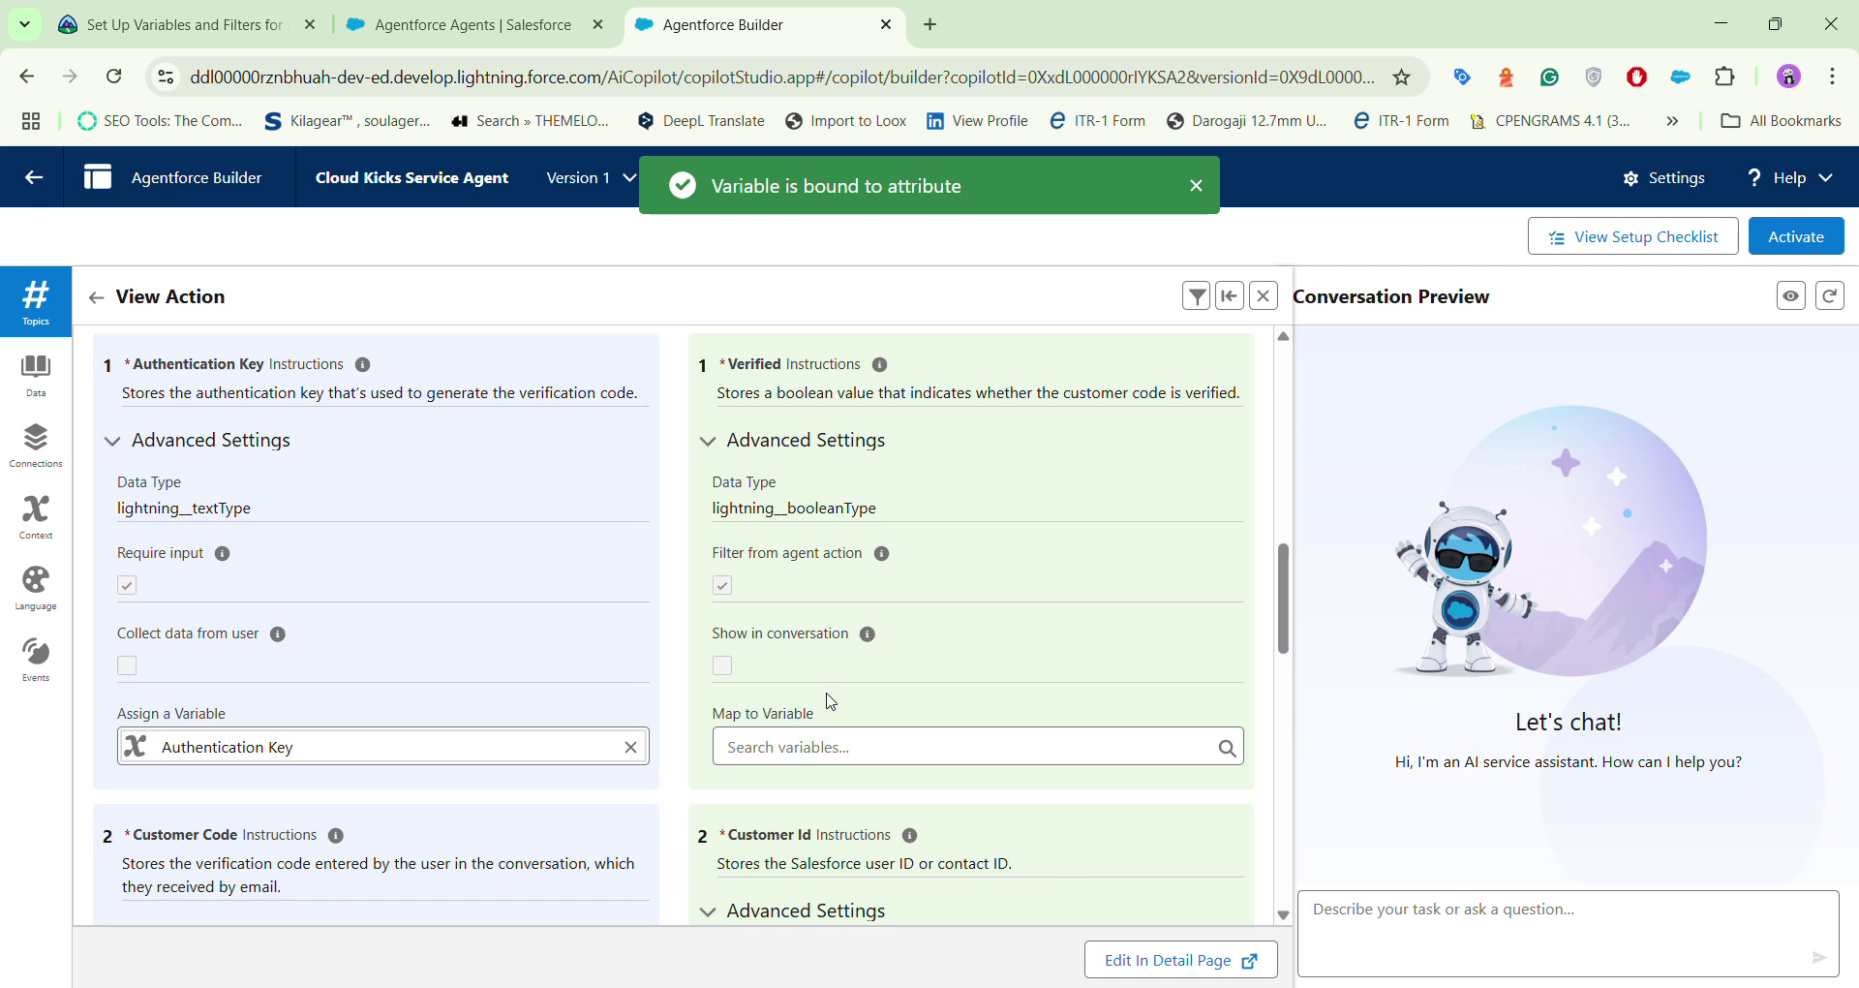
Step: Map the Verify Customer action's Customer Id output to the Customer ID variable
scroll(829, 700, down, 1)
scroll(830, 700, down, 1)
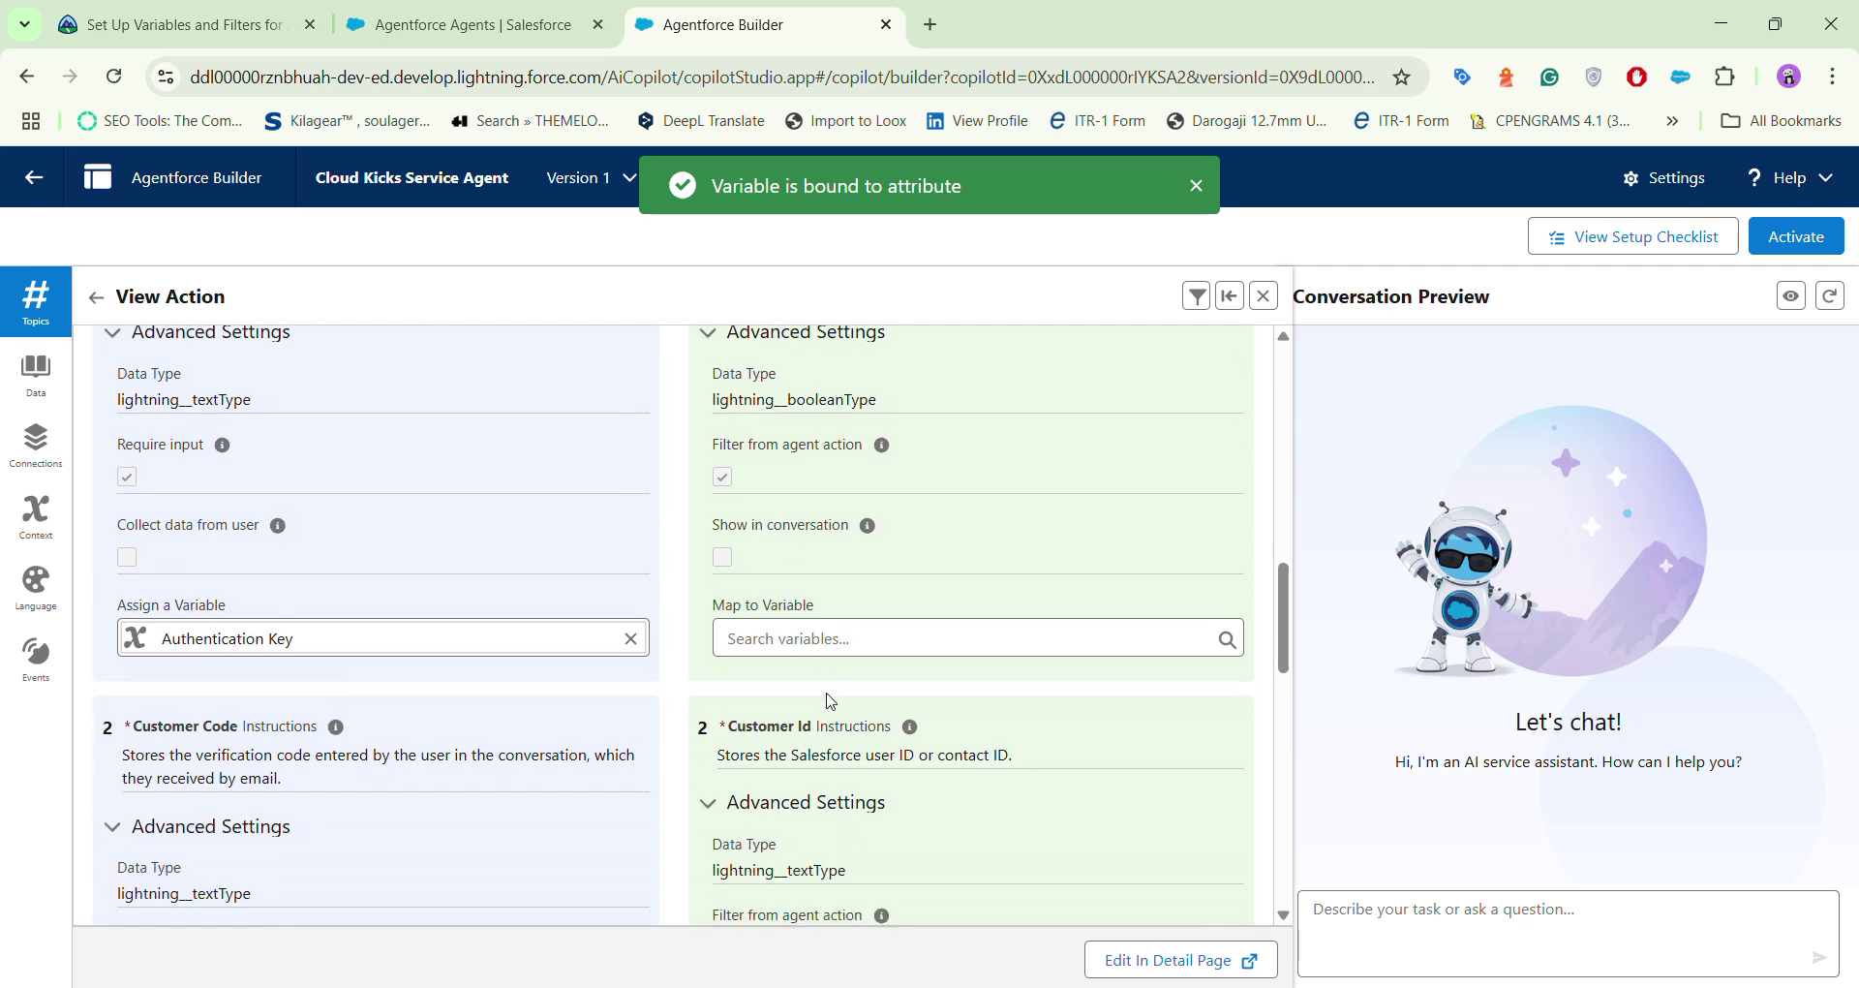
scroll(830, 700, down, 3)
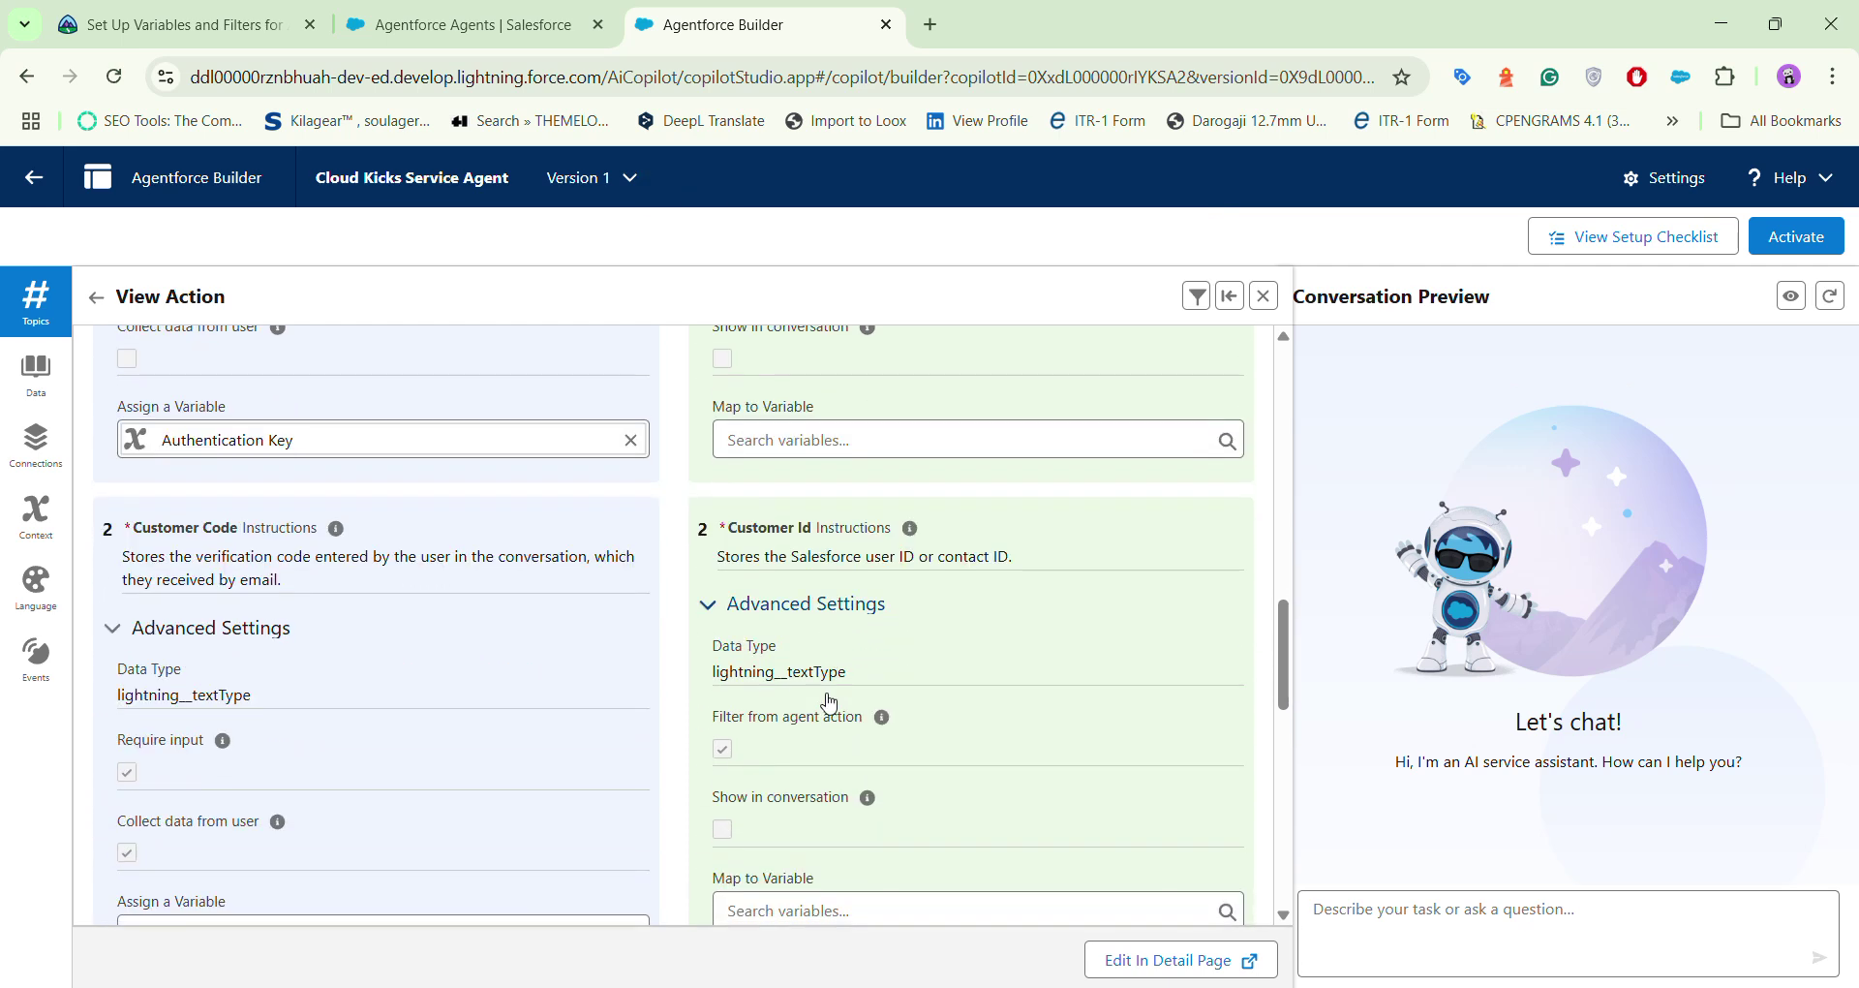
click(816, 835)
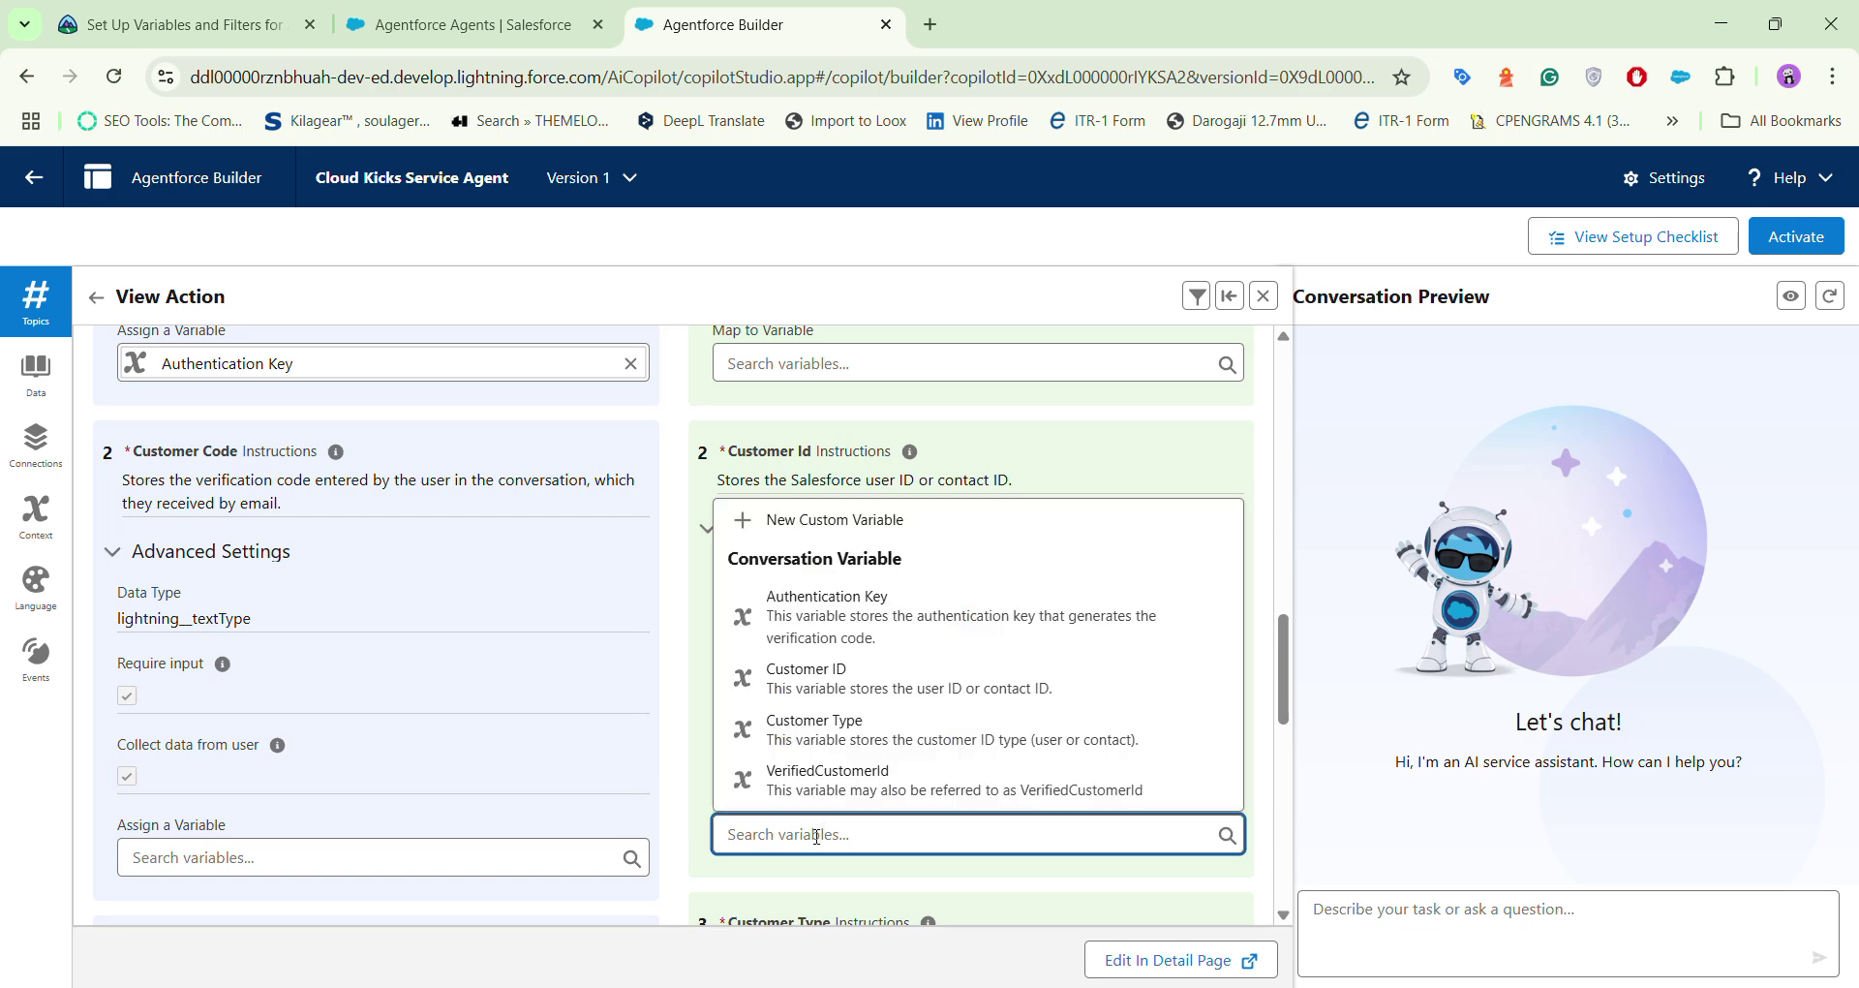
click(901, 680)
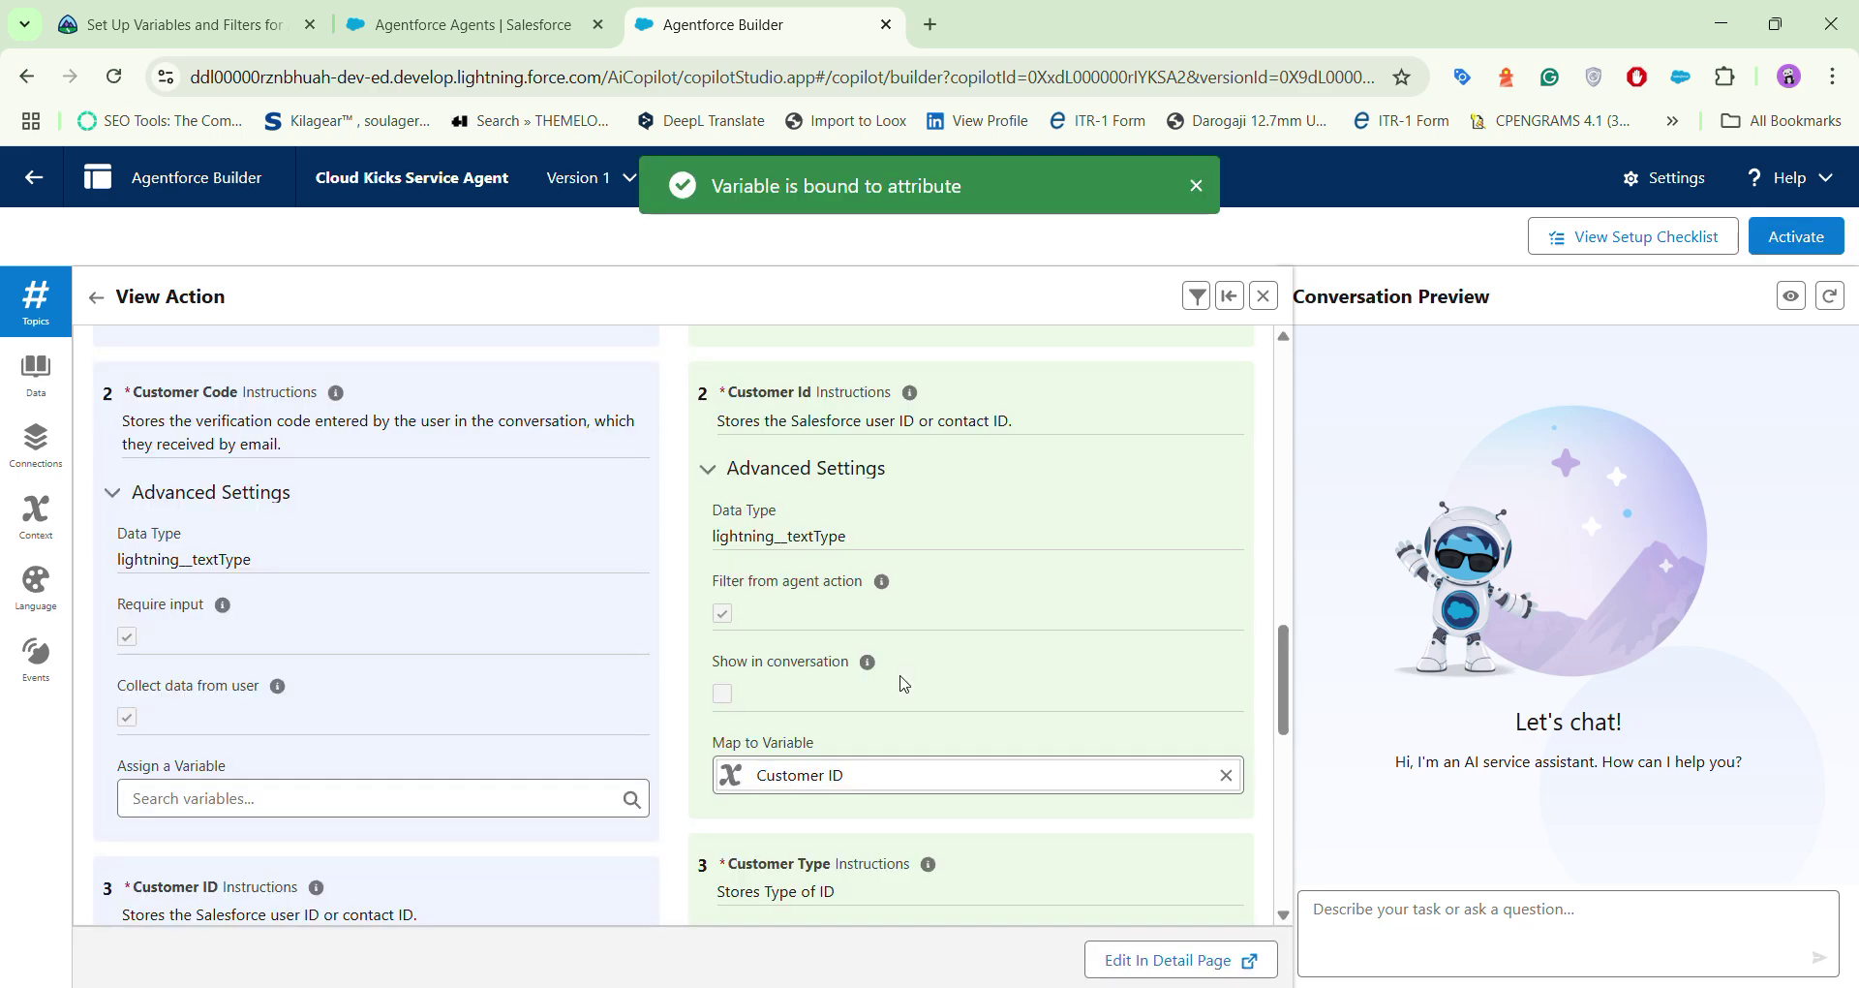
scroll(904, 684, down, 5)
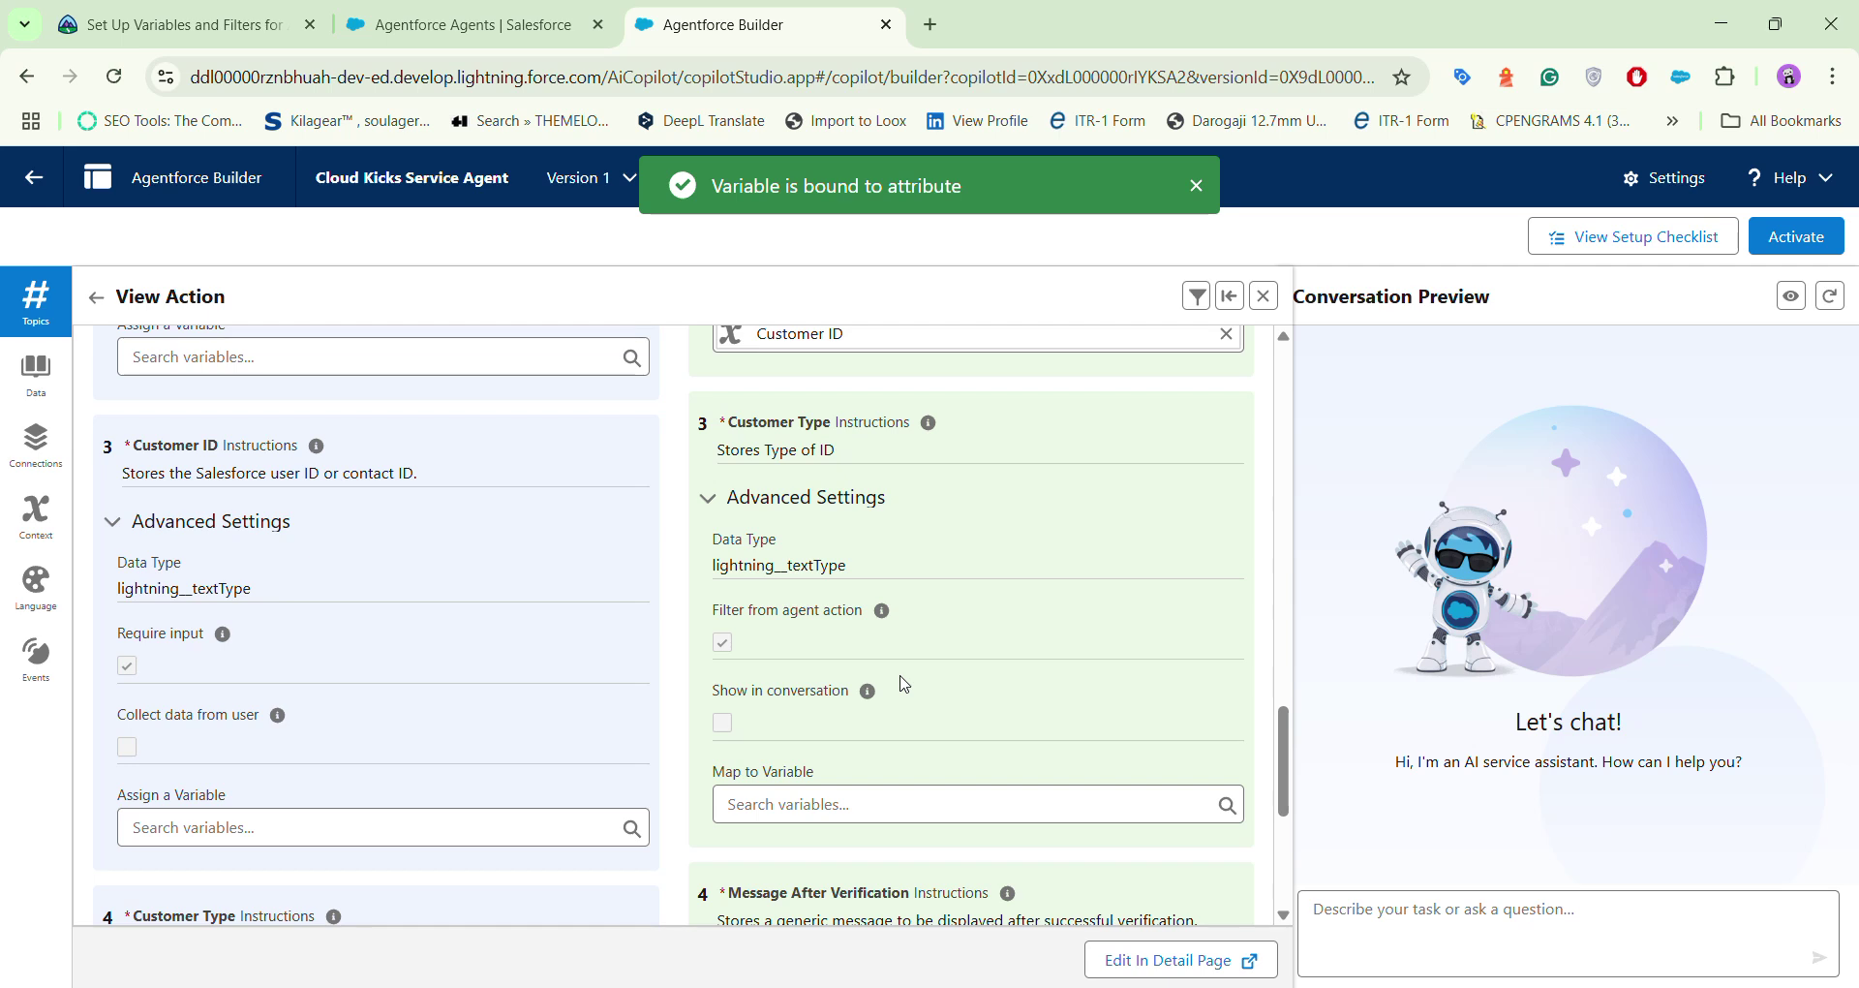
scroll(903, 684, down, 1)
click(858, 766)
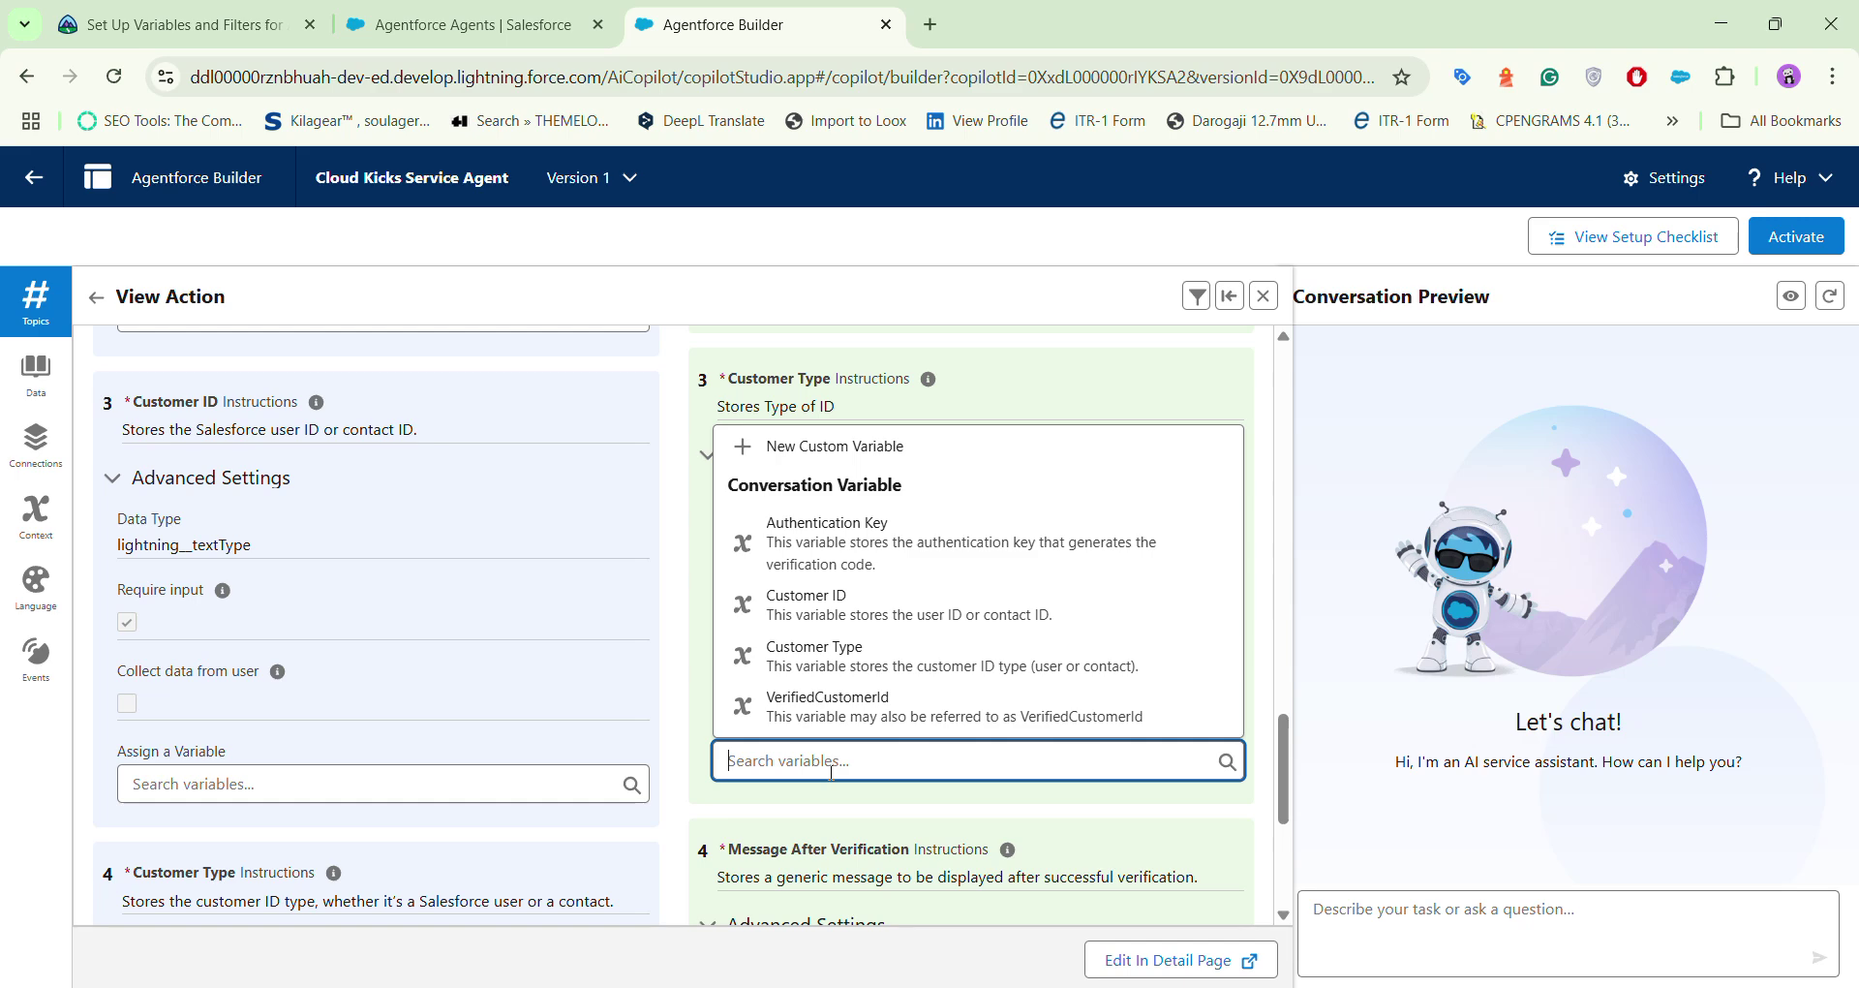
click(711, 821)
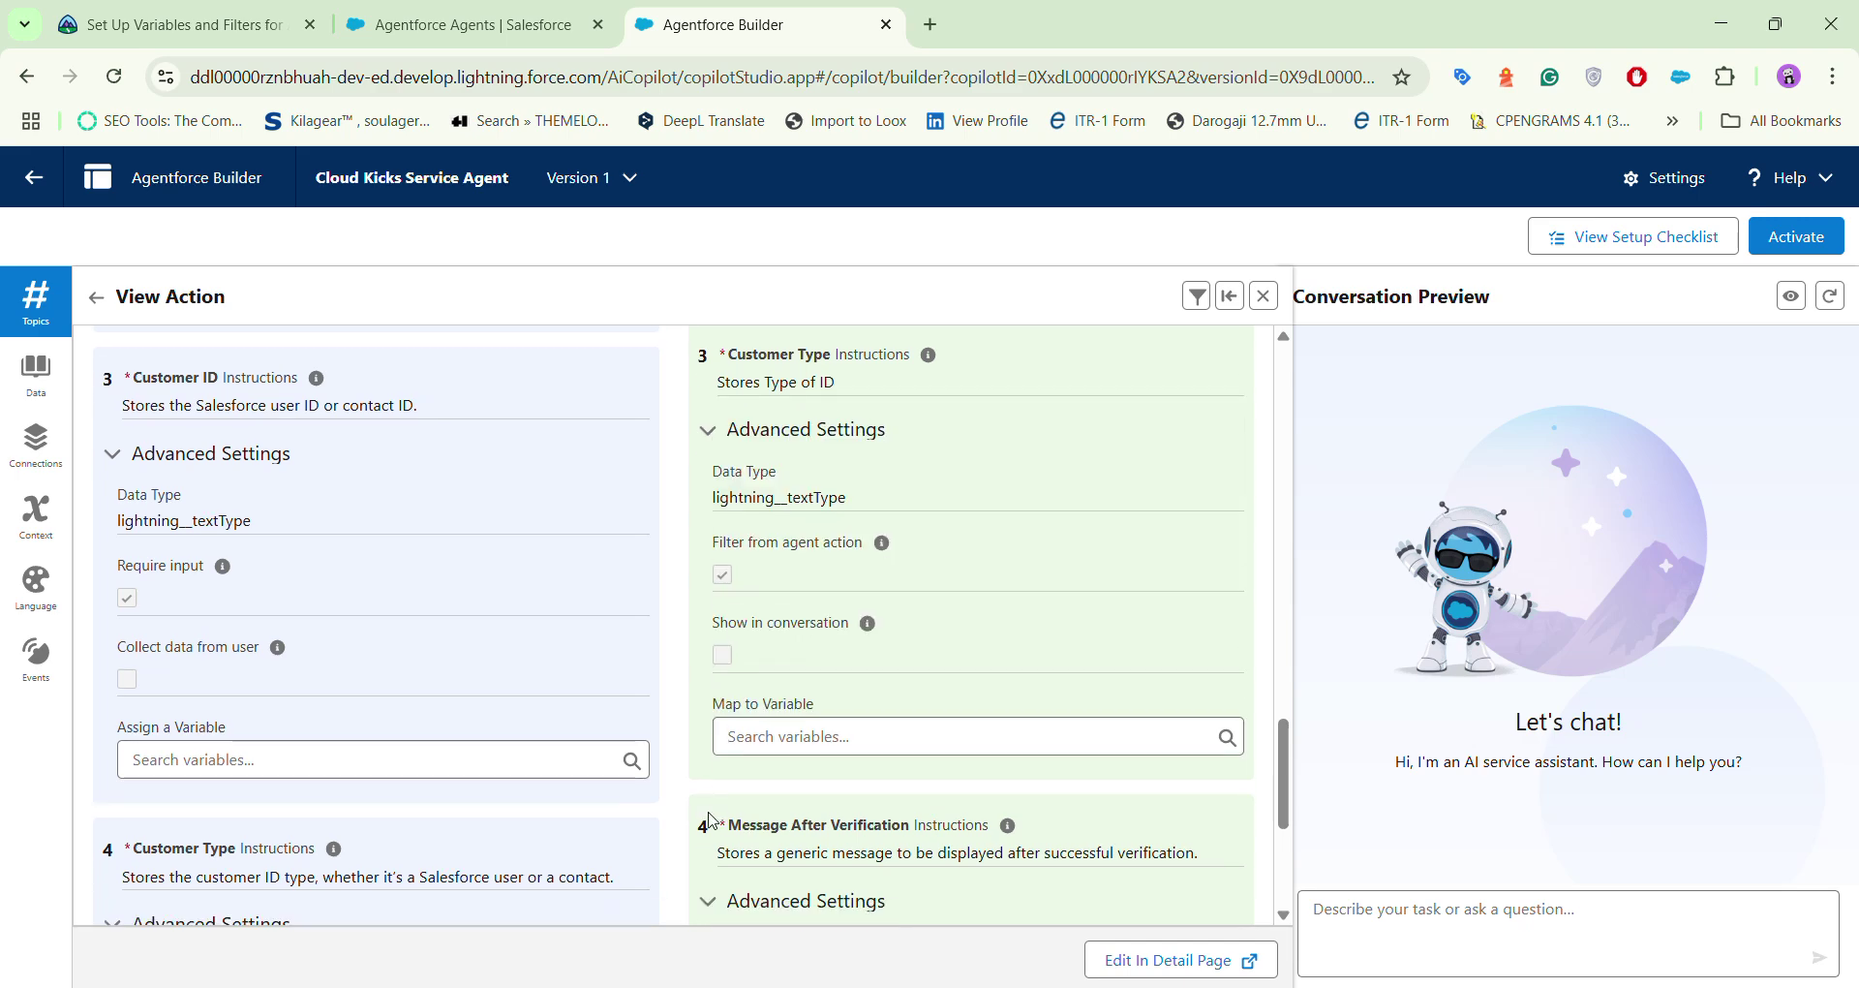
scroll(712, 821, down, 1)
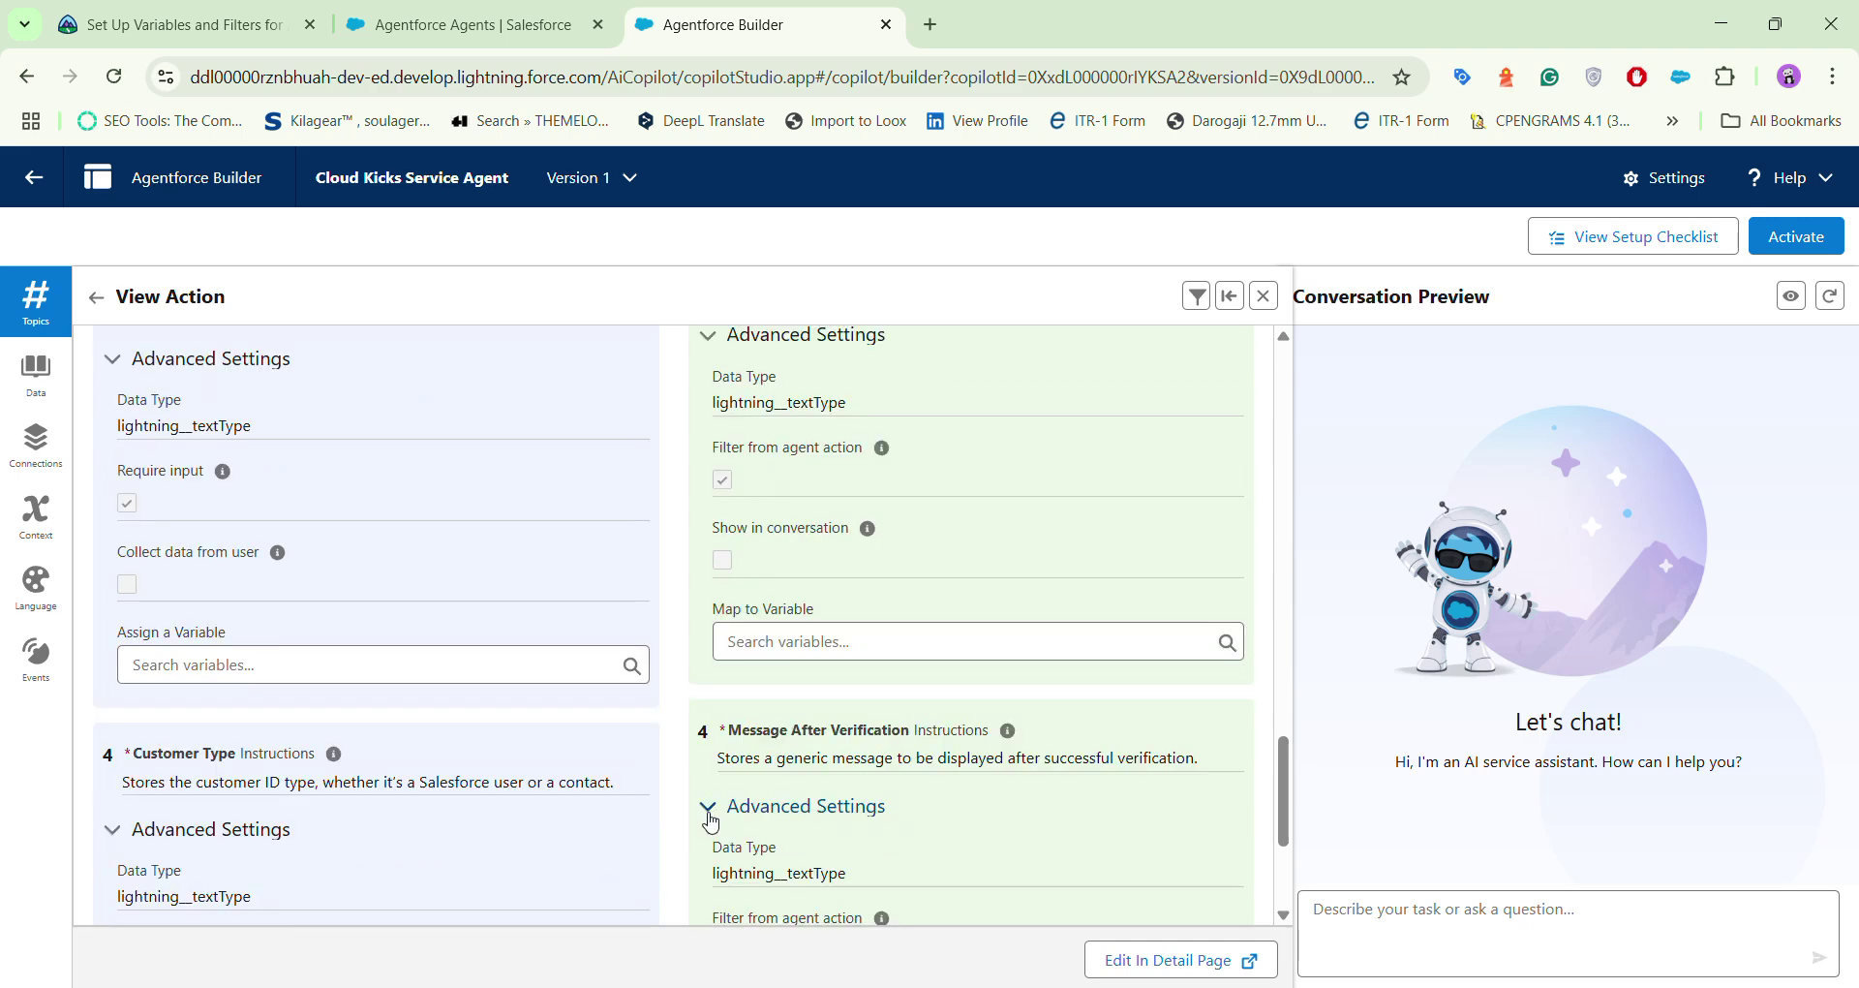
Step: Remove the Customer ID variable mapping from the Verify Customer action's Customer Id output
scroll(711, 821, up, 12)
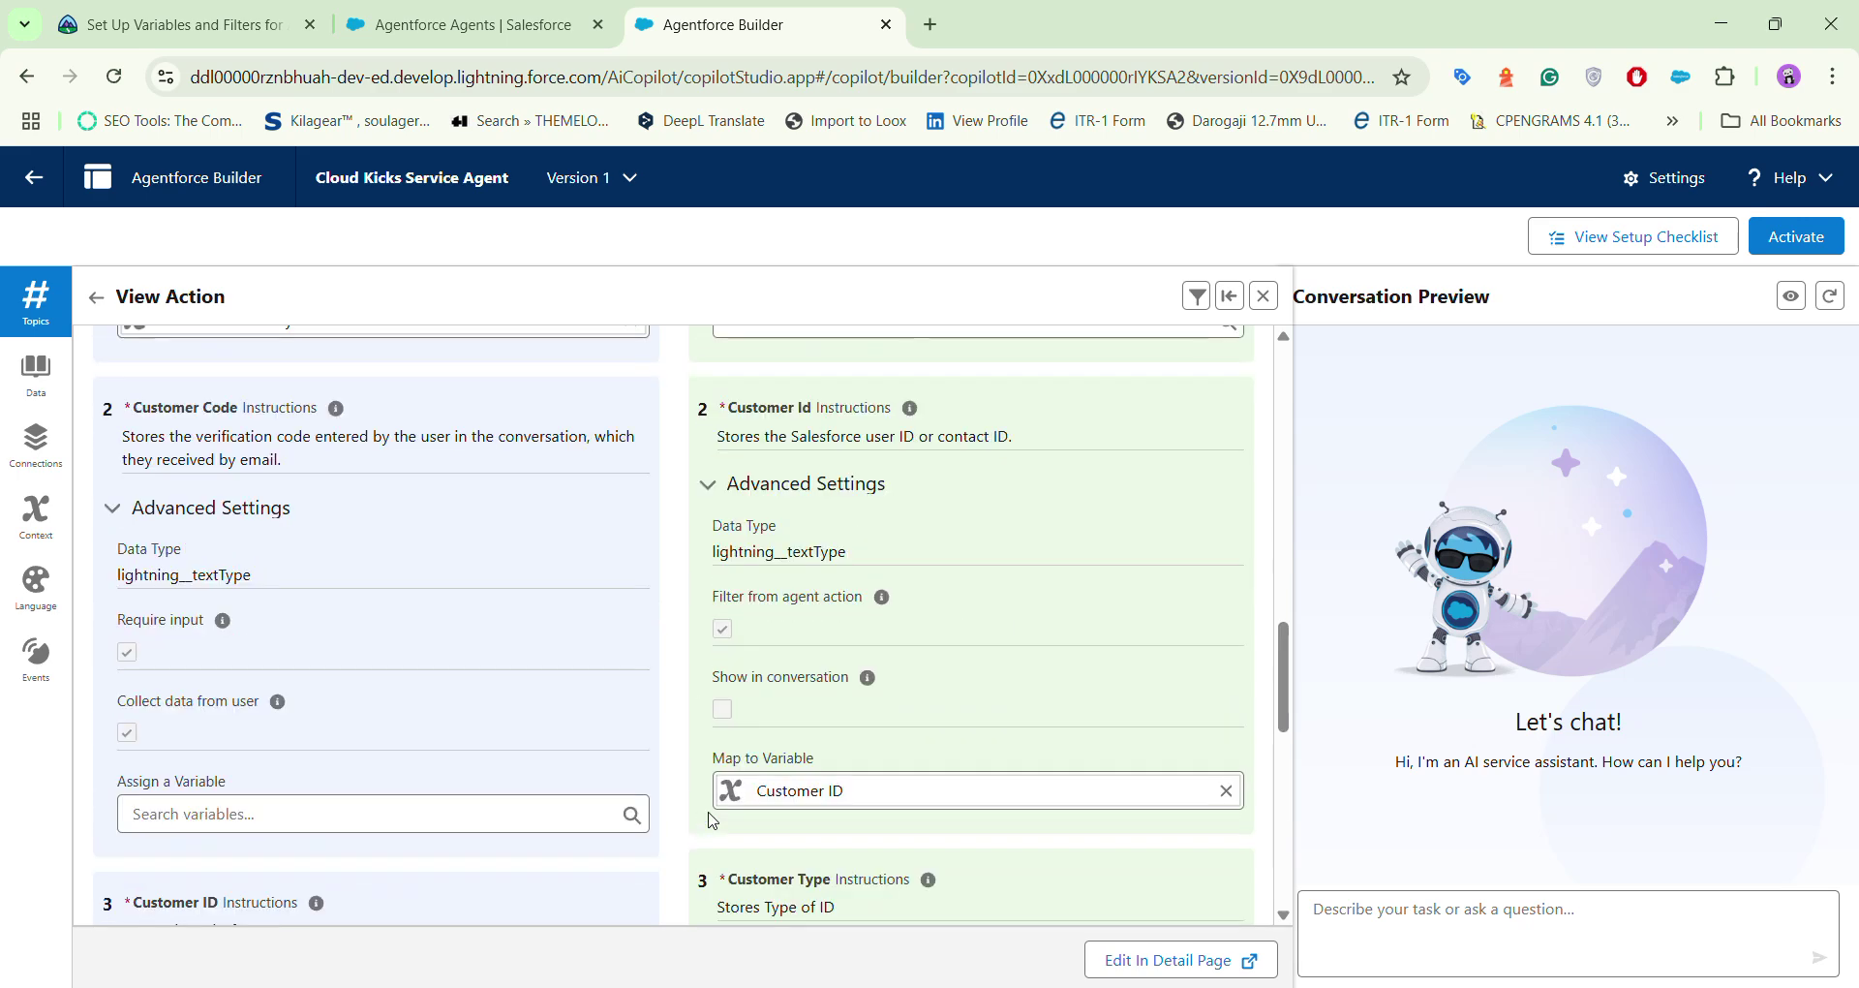
scroll(712, 821, up, 2)
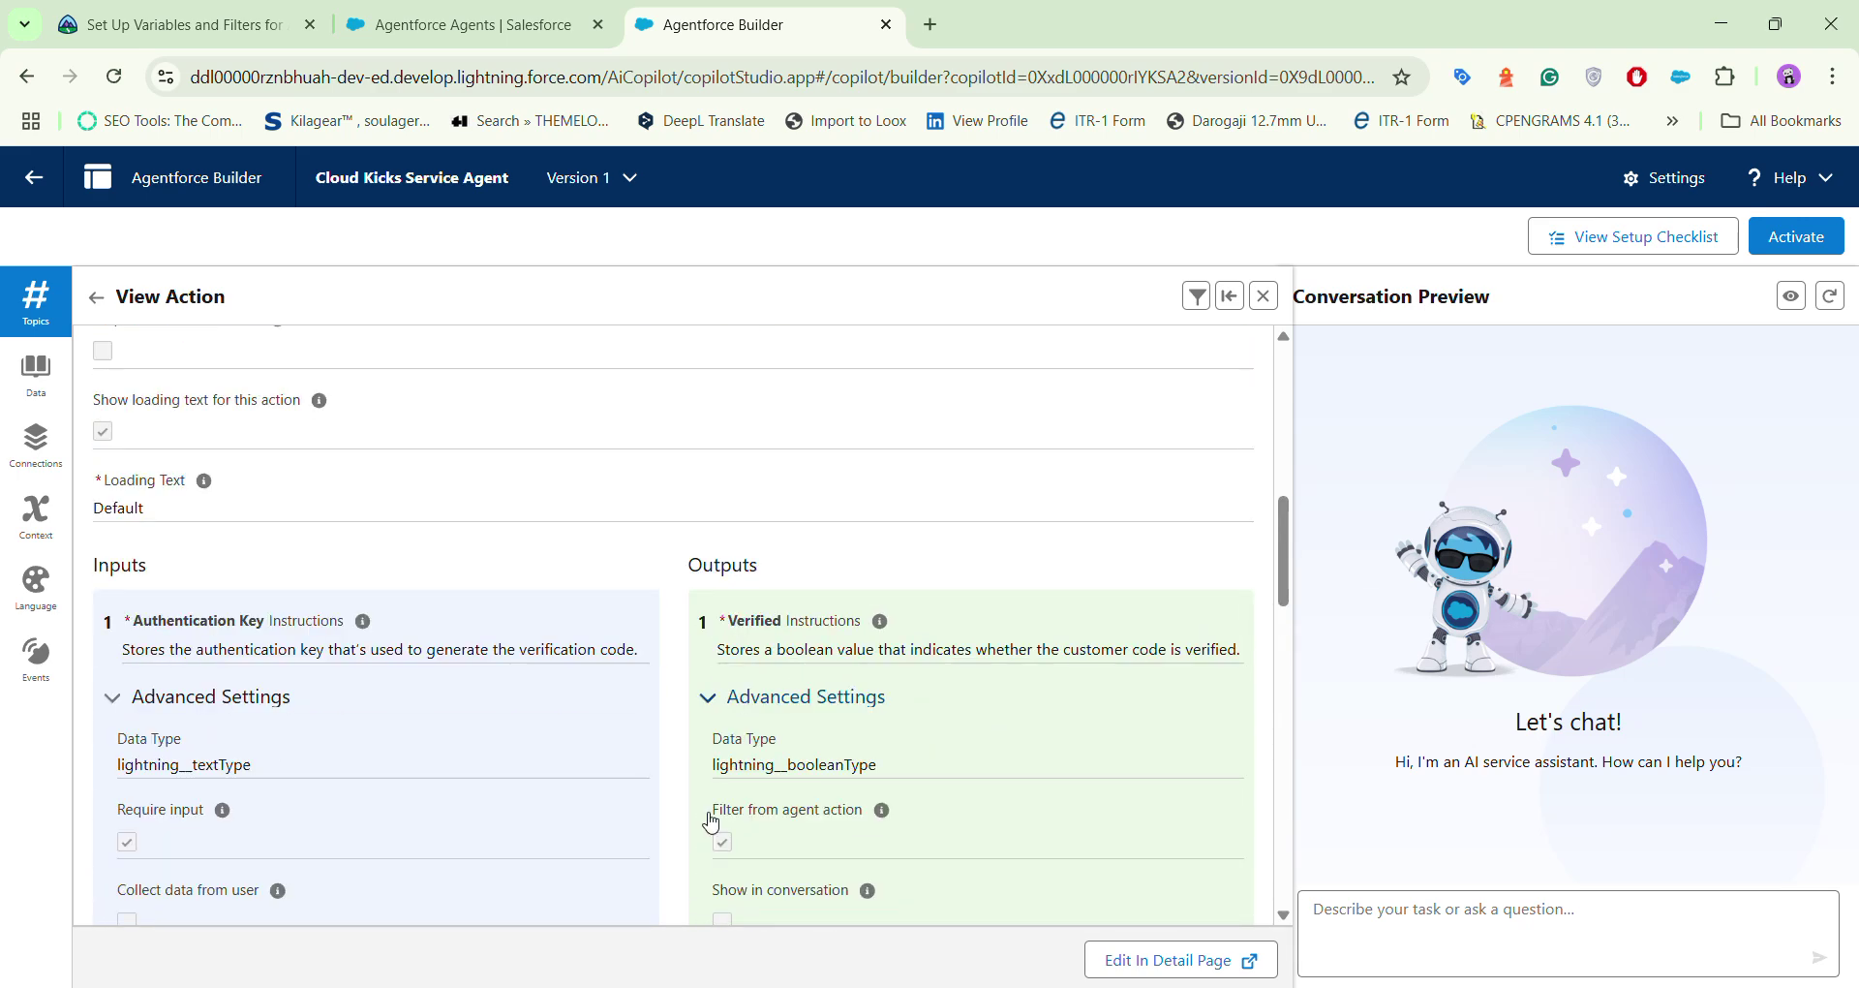
scroll(711, 821, down, 5)
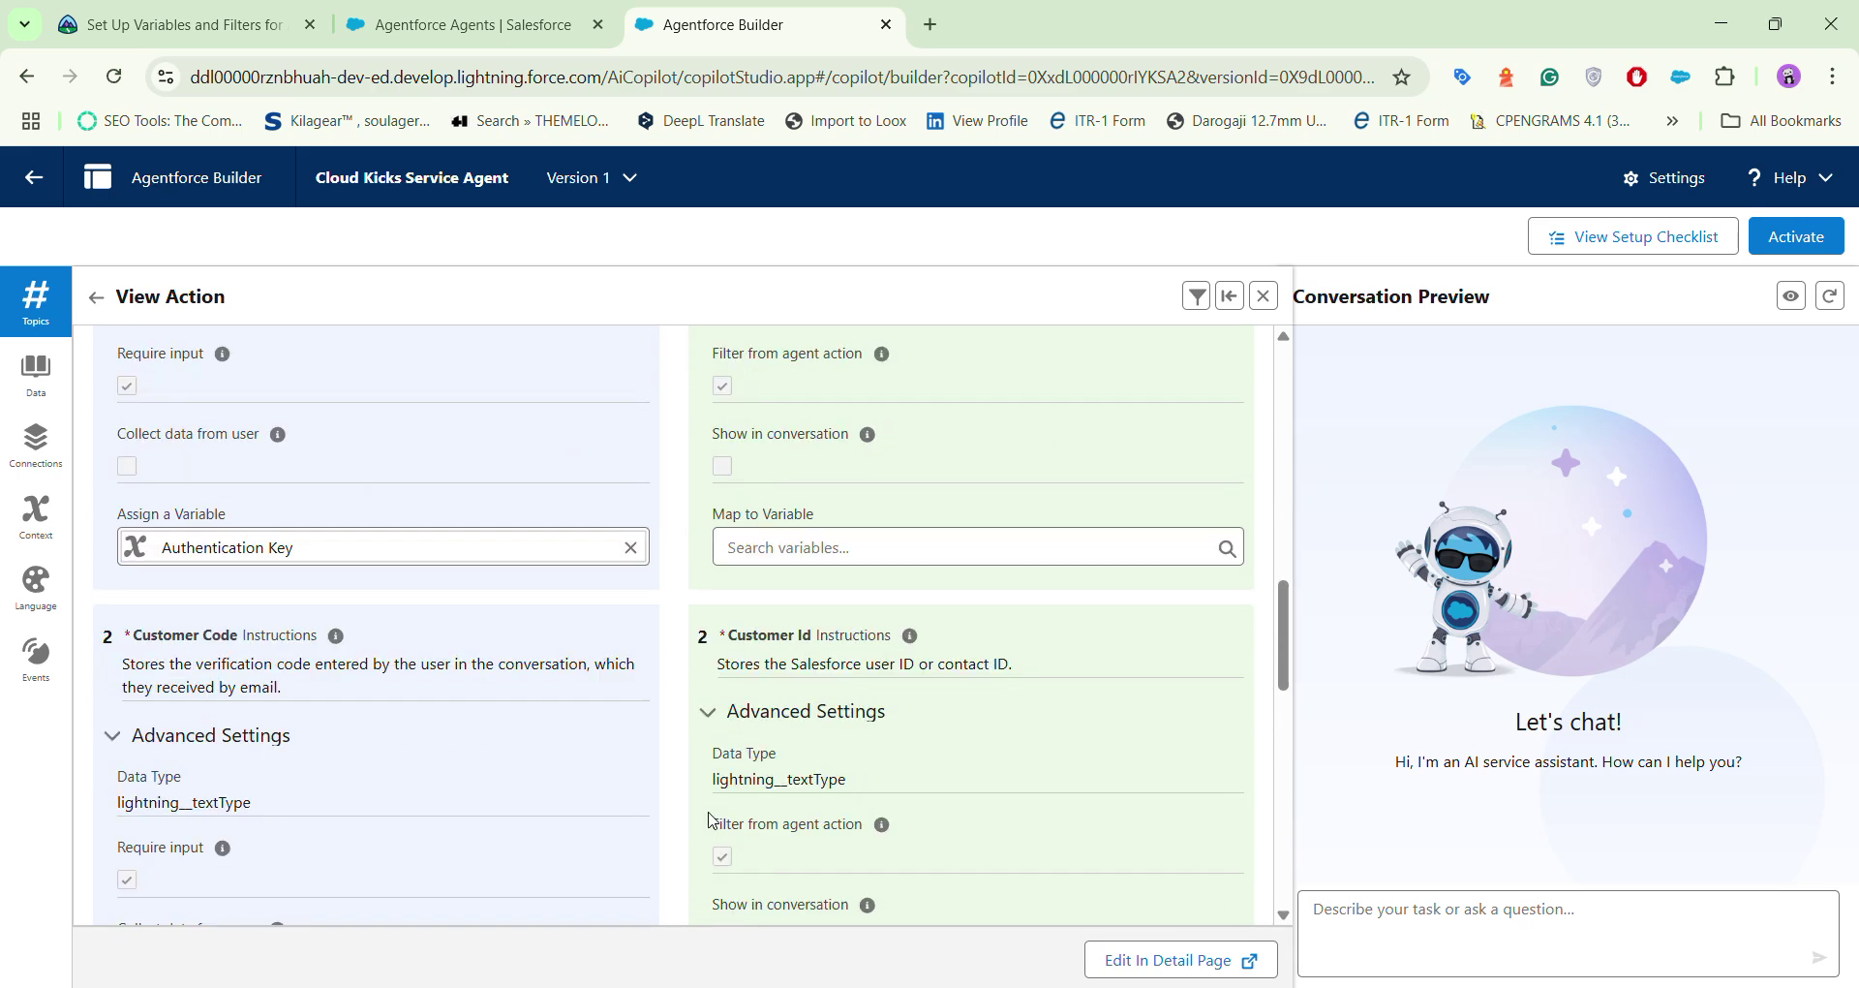
scroll(712, 821, up, 1)
scroll(712, 821, down, 1)
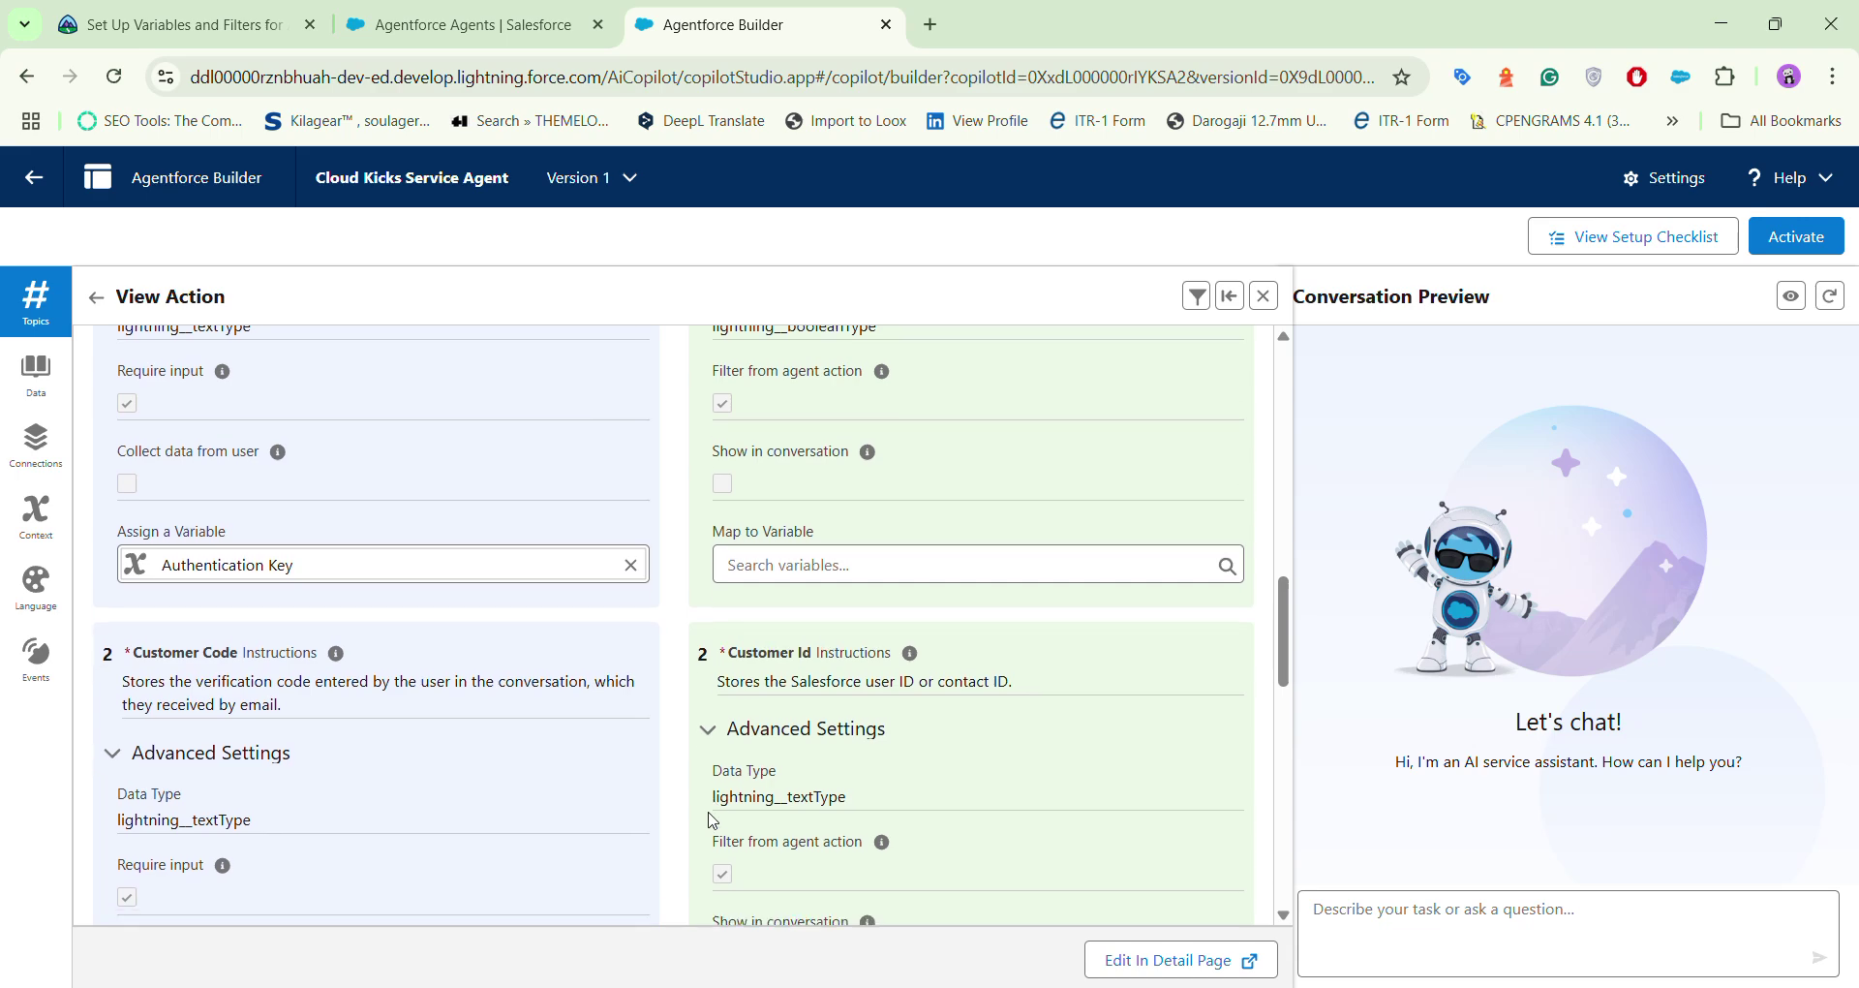
scroll(712, 822, up, 3)
scroll(711, 821, down, 5)
scroll(712, 821, down, 4)
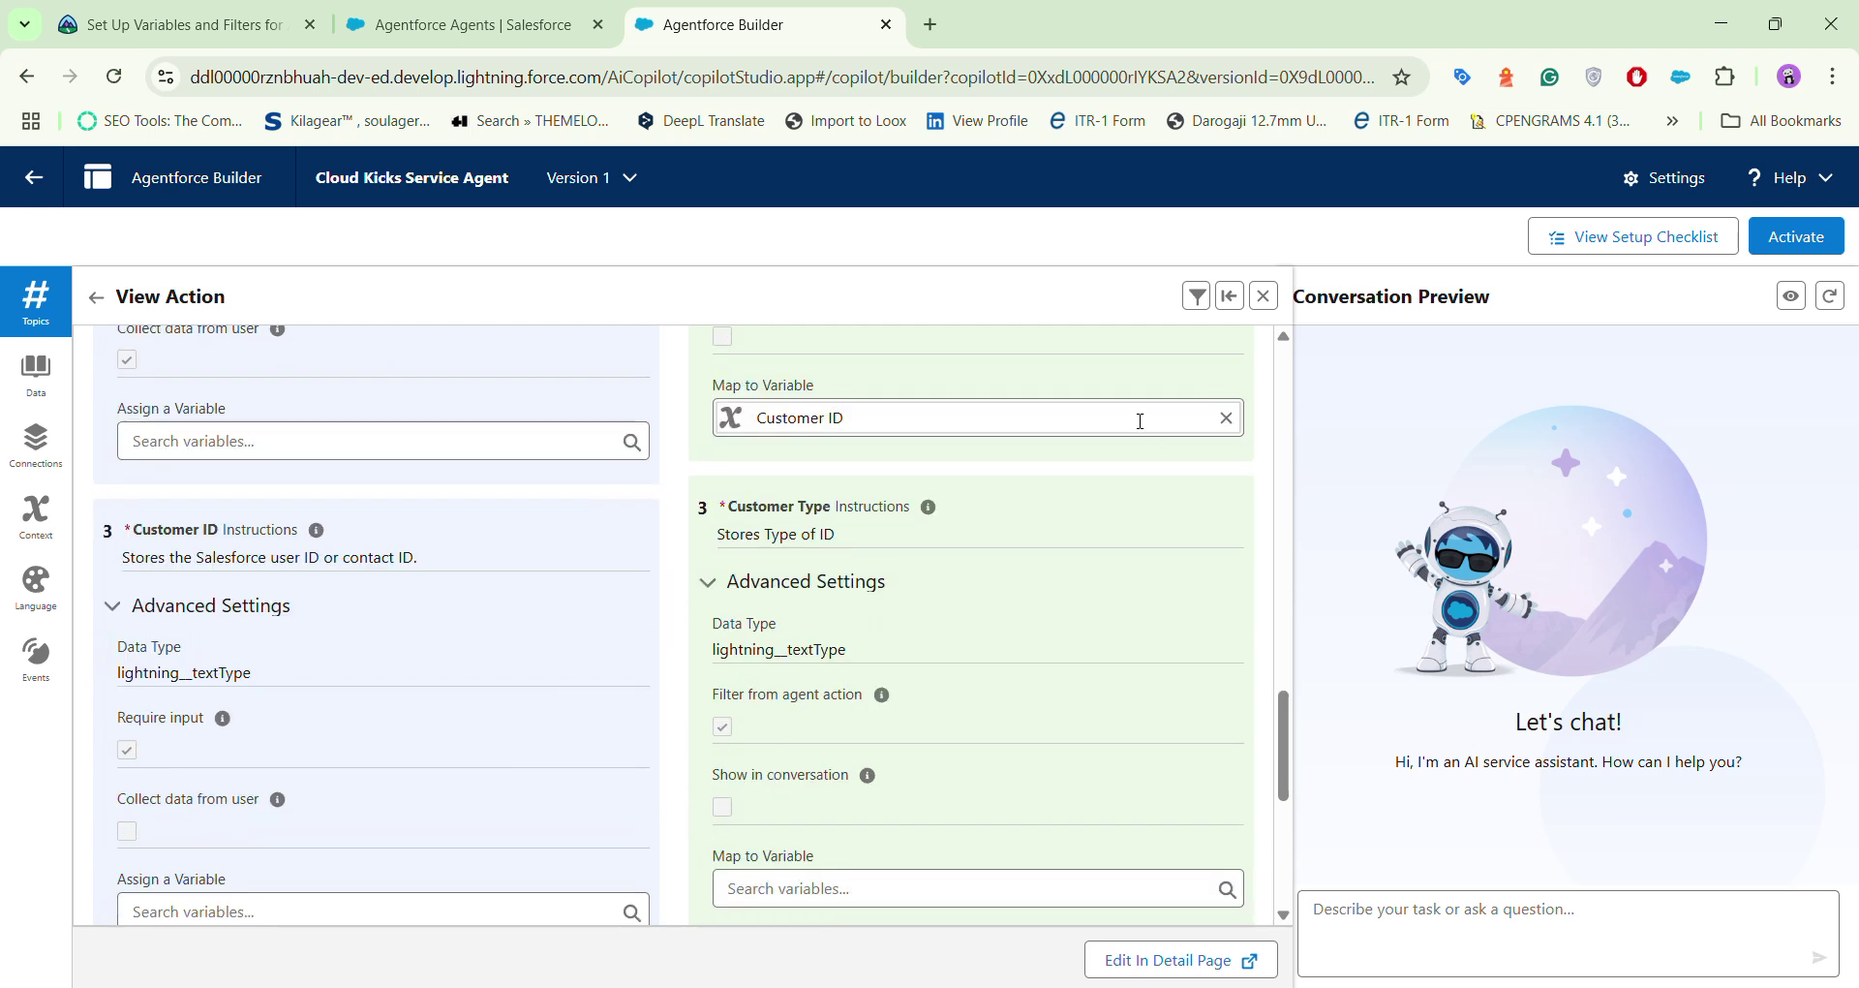
click(1226, 416)
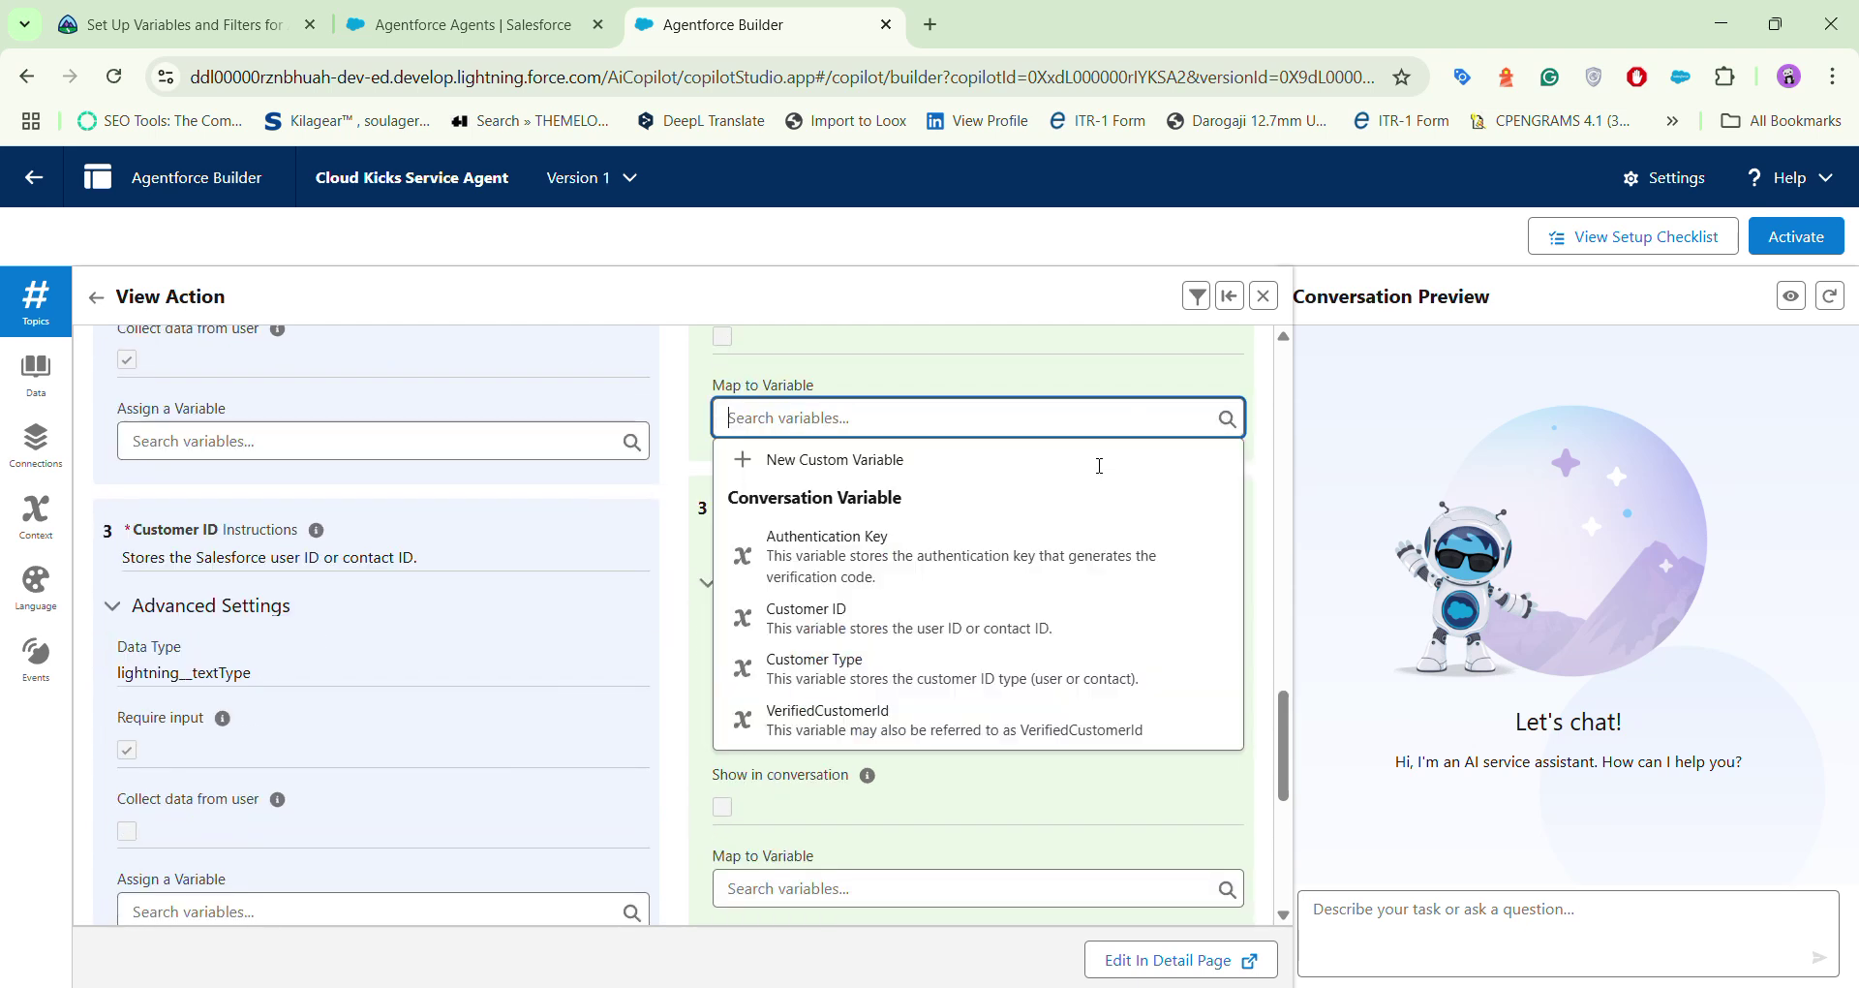
click(677, 462)
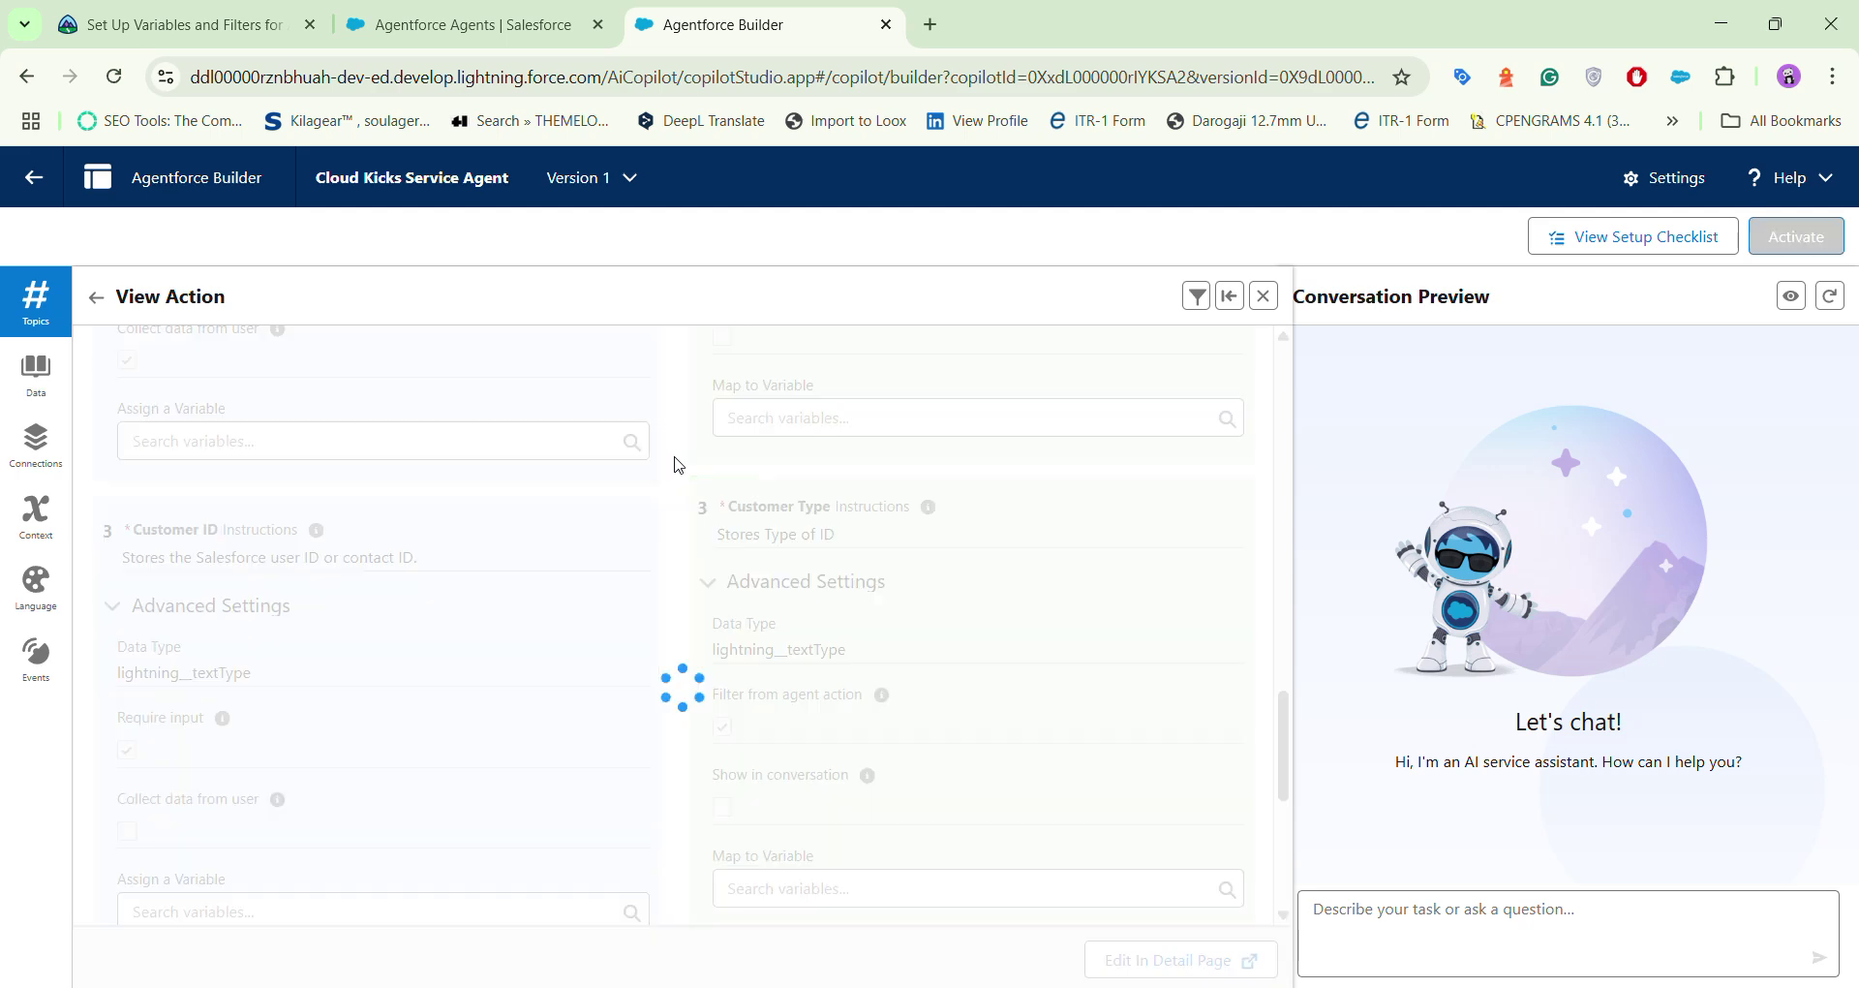
Step: Assign the Customer ID variable to the Verify Customer action's Customer ID input
scroll(677, 464, up, 4)
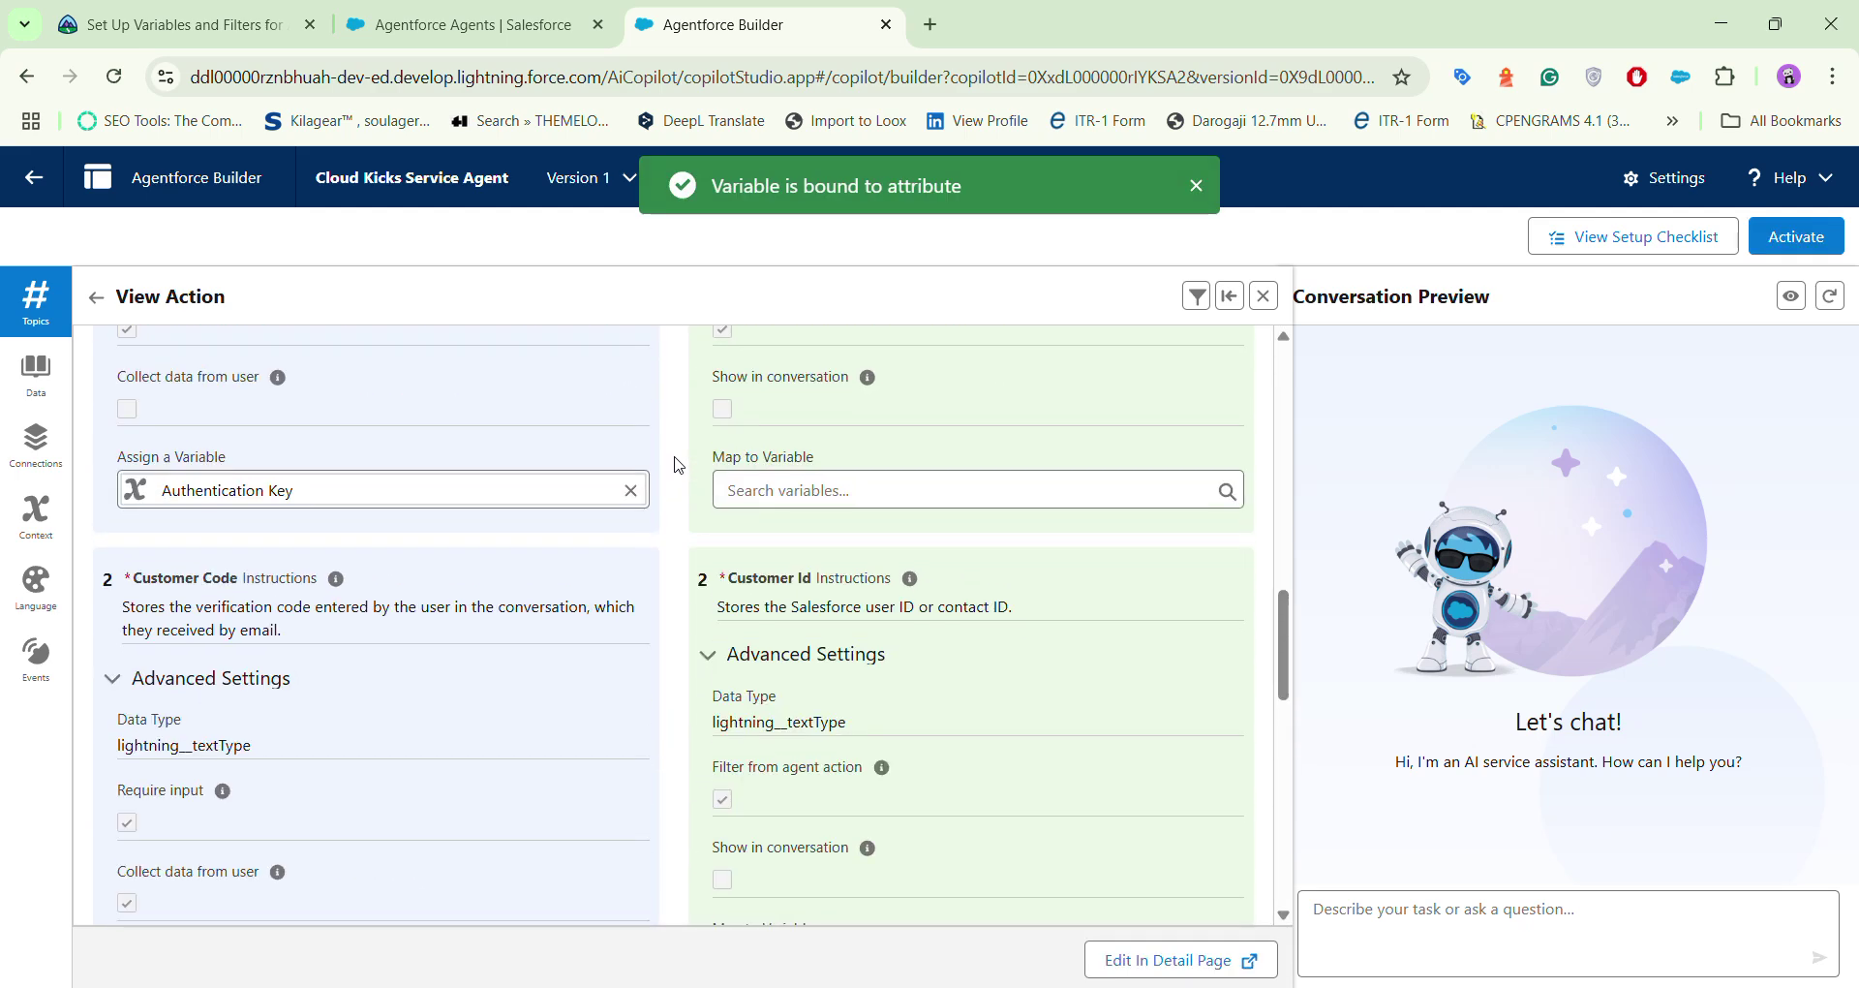
scroll(677, 464, down, 3)
scroll(630, 503, down, 3)
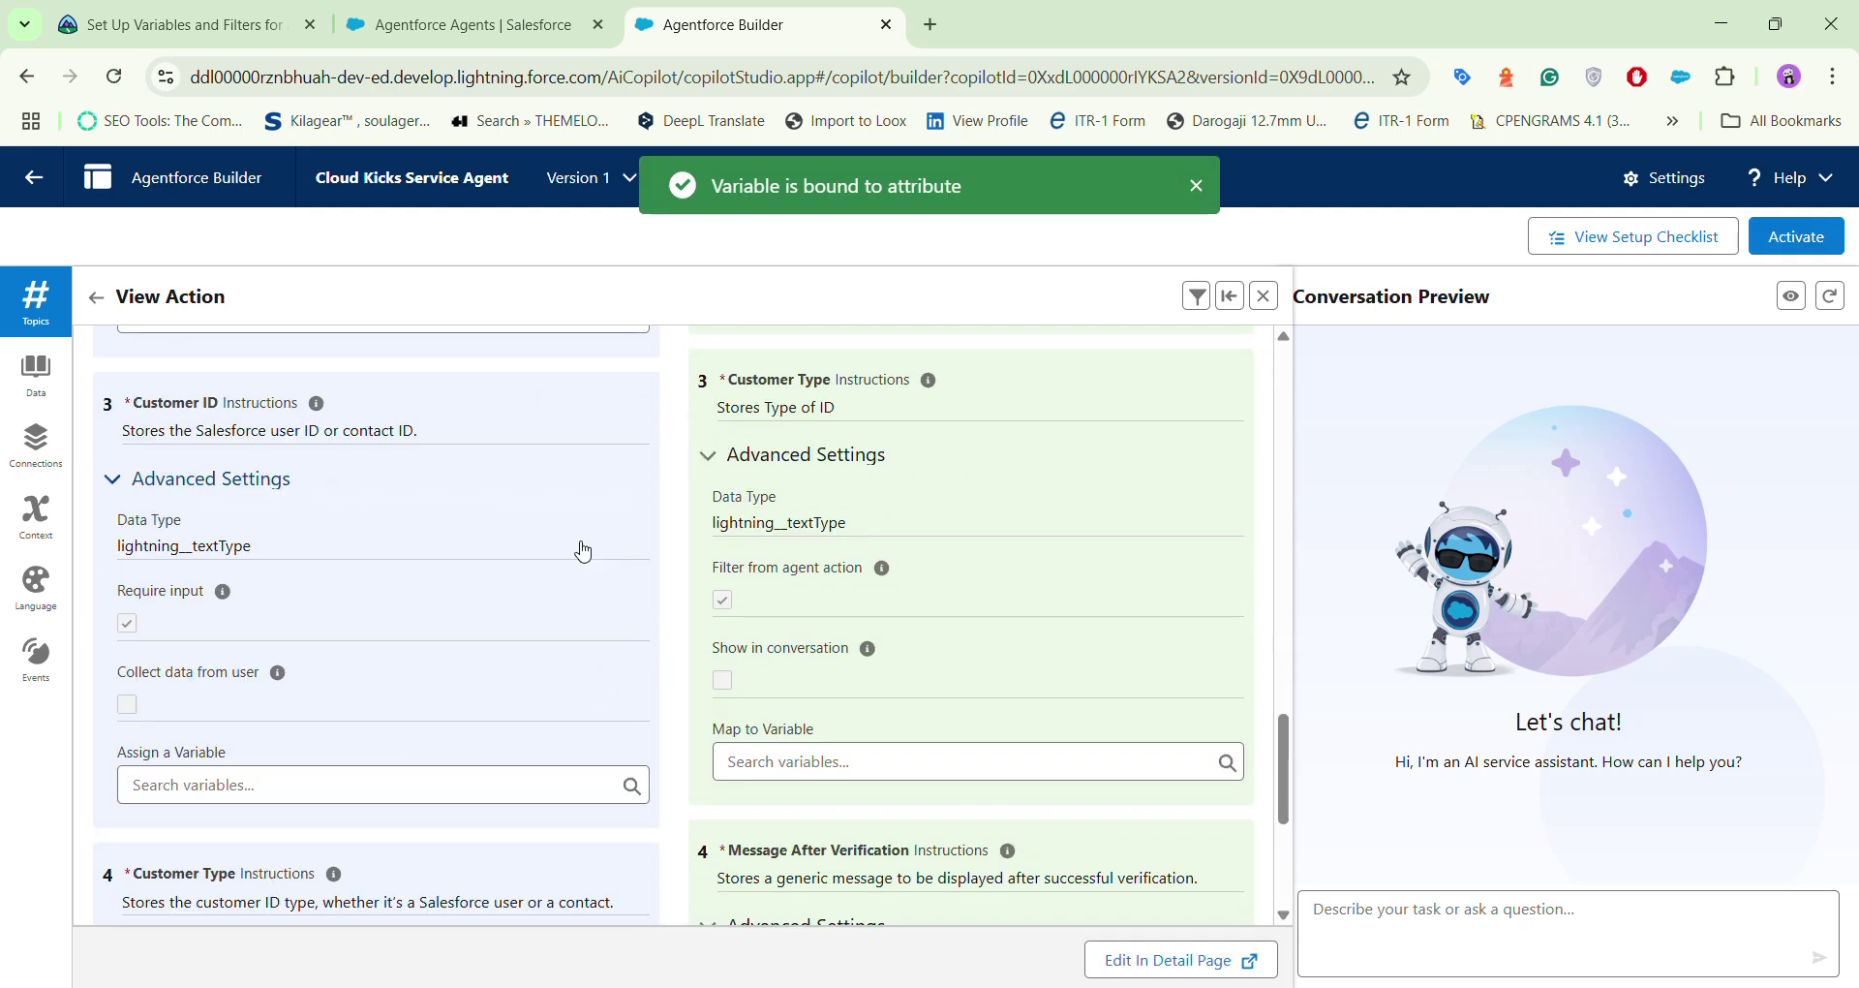
click(304, 780)
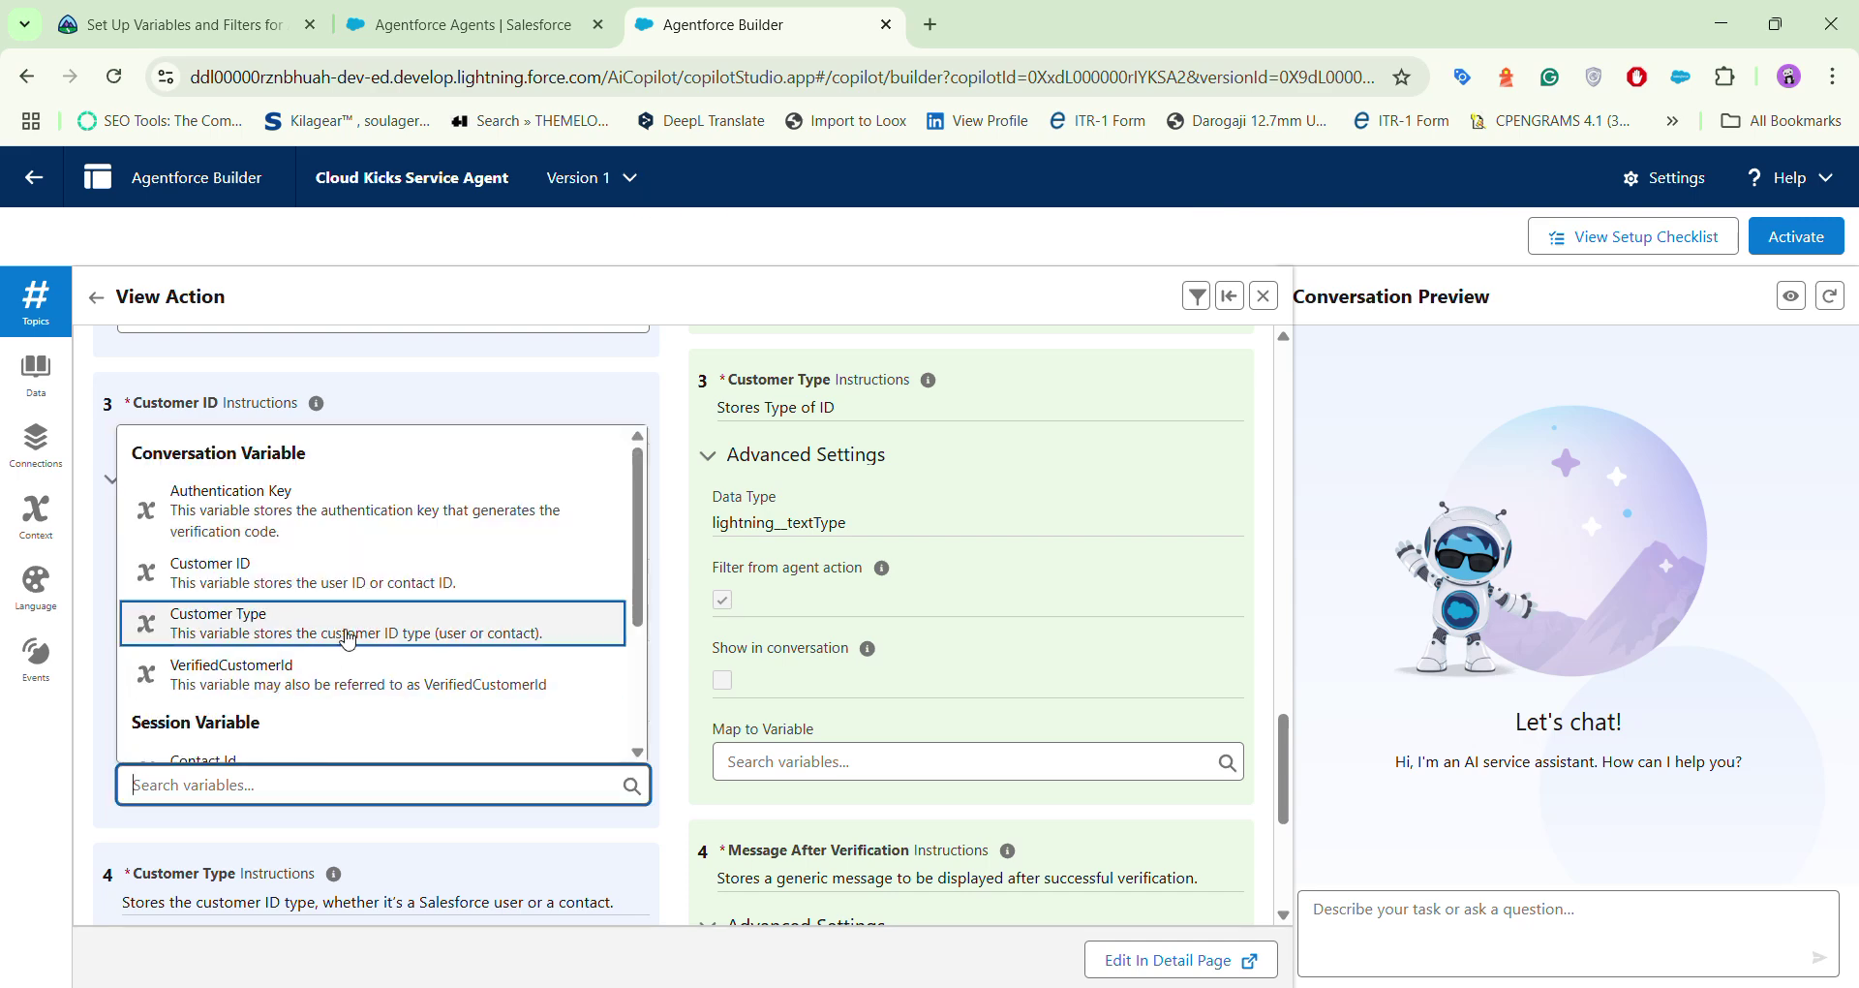
click(375, 585)
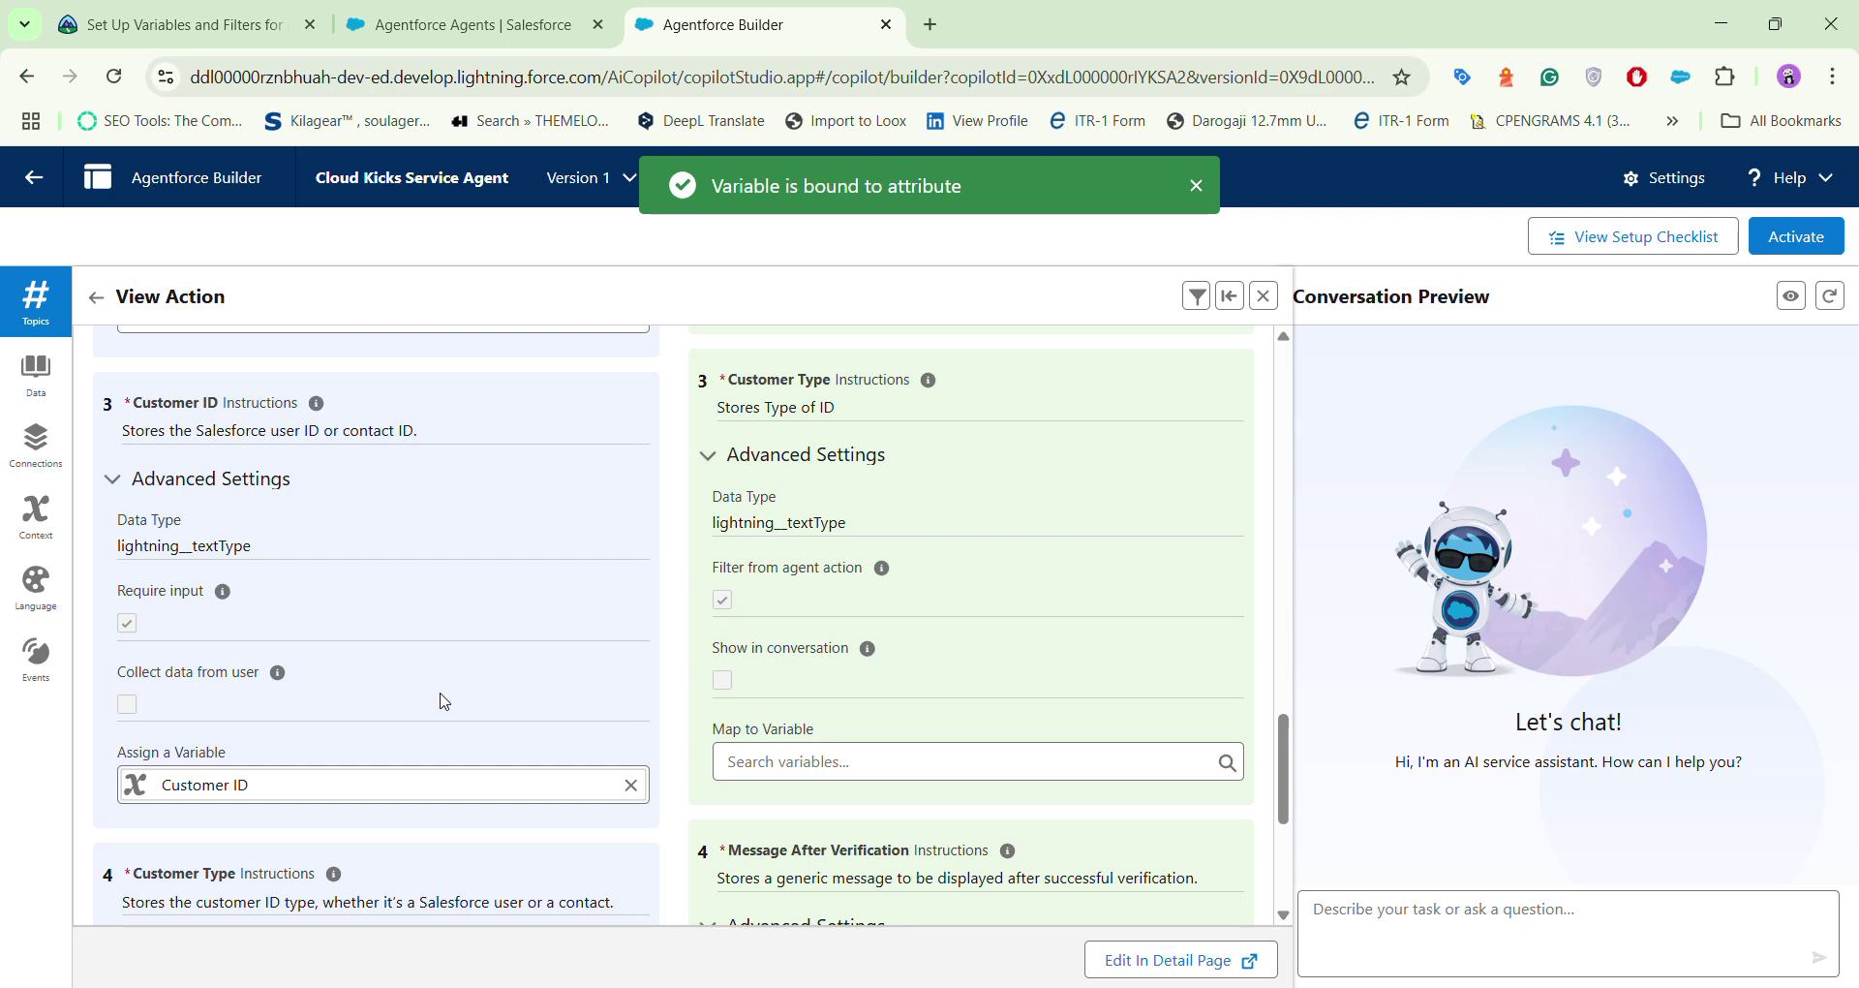
Step: Assign the Customer Type variable to the Verify Customer action's Customer Type input
scroll(443, 701, down, 5)
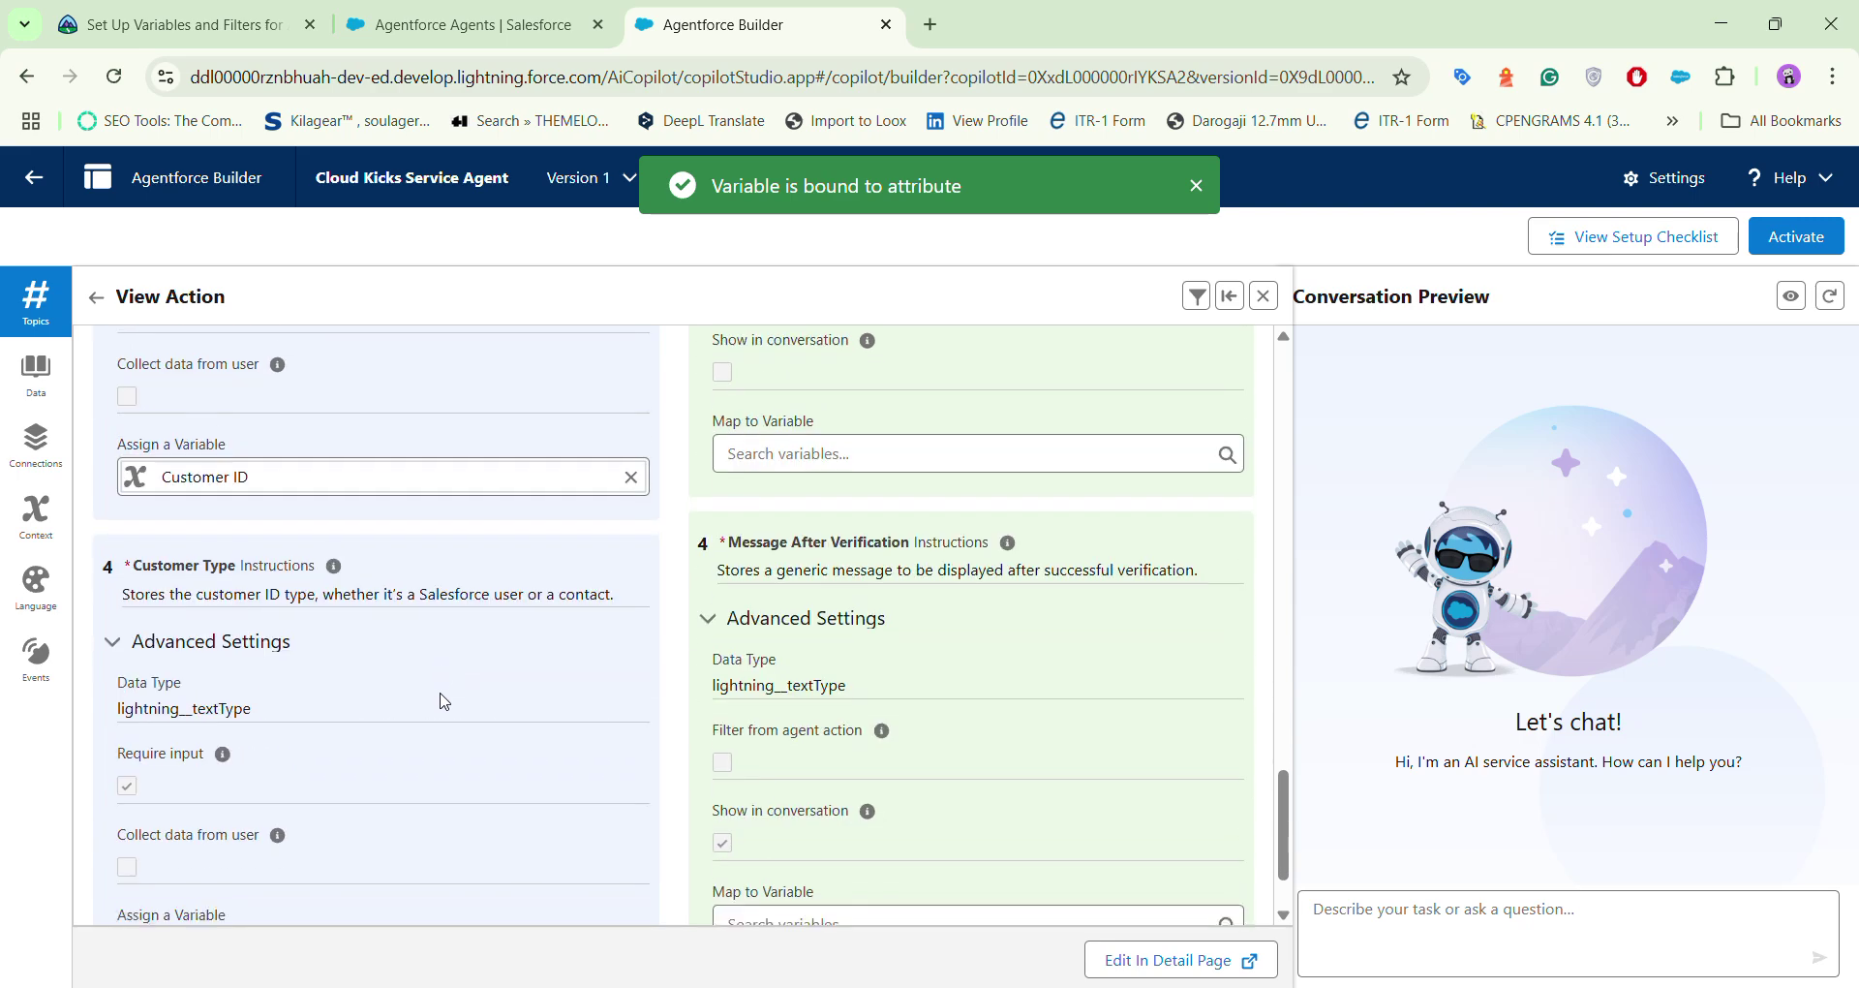
click(378, 834)
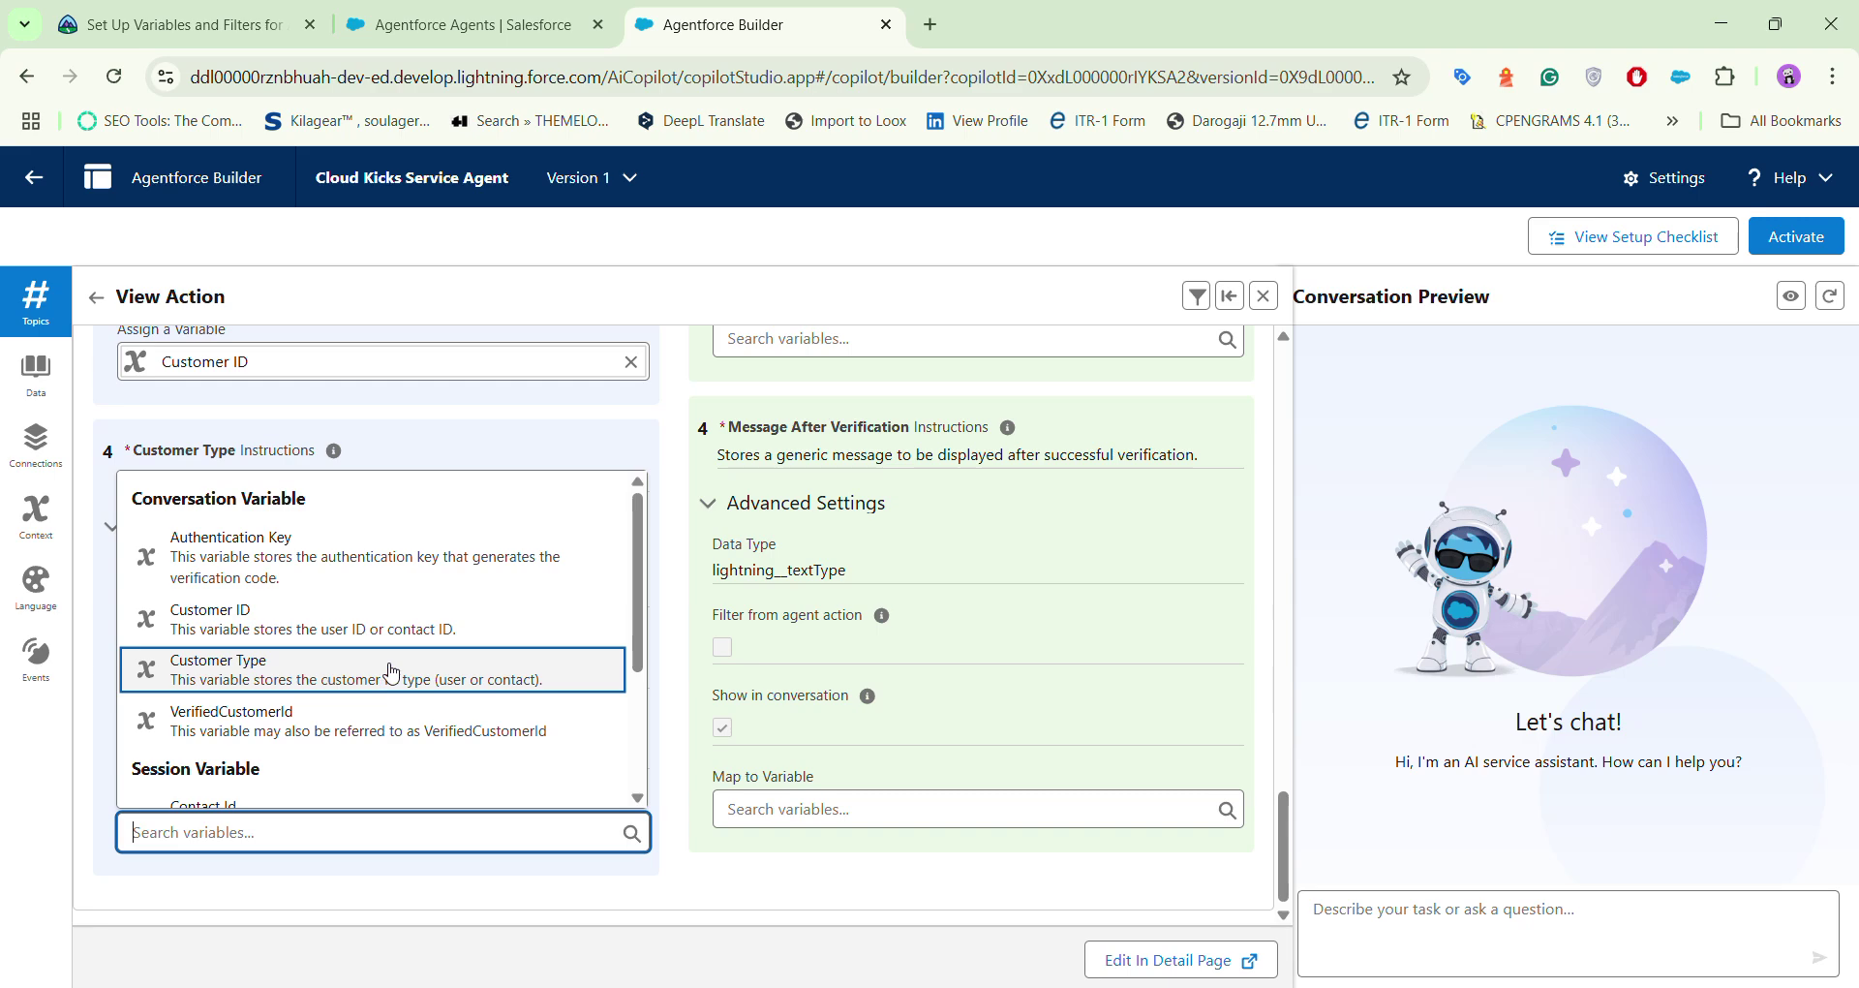
click(391, 681)
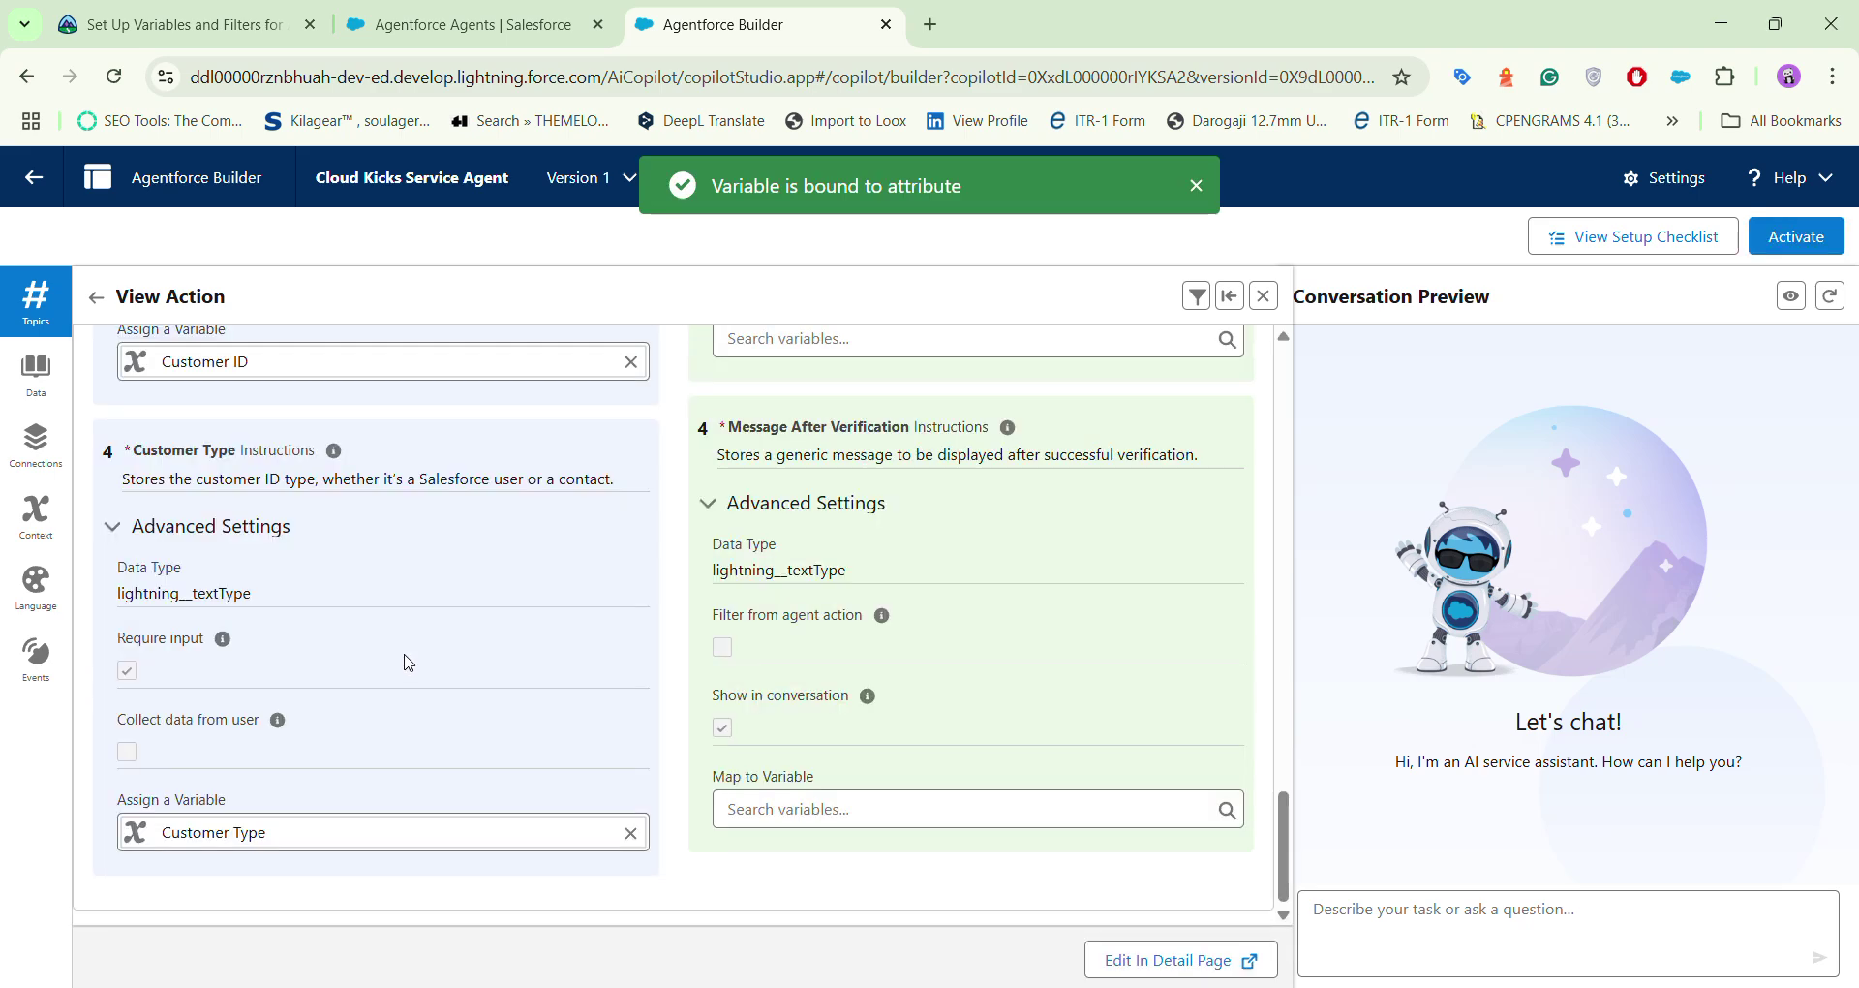
scroll(520, 565, up, 1)
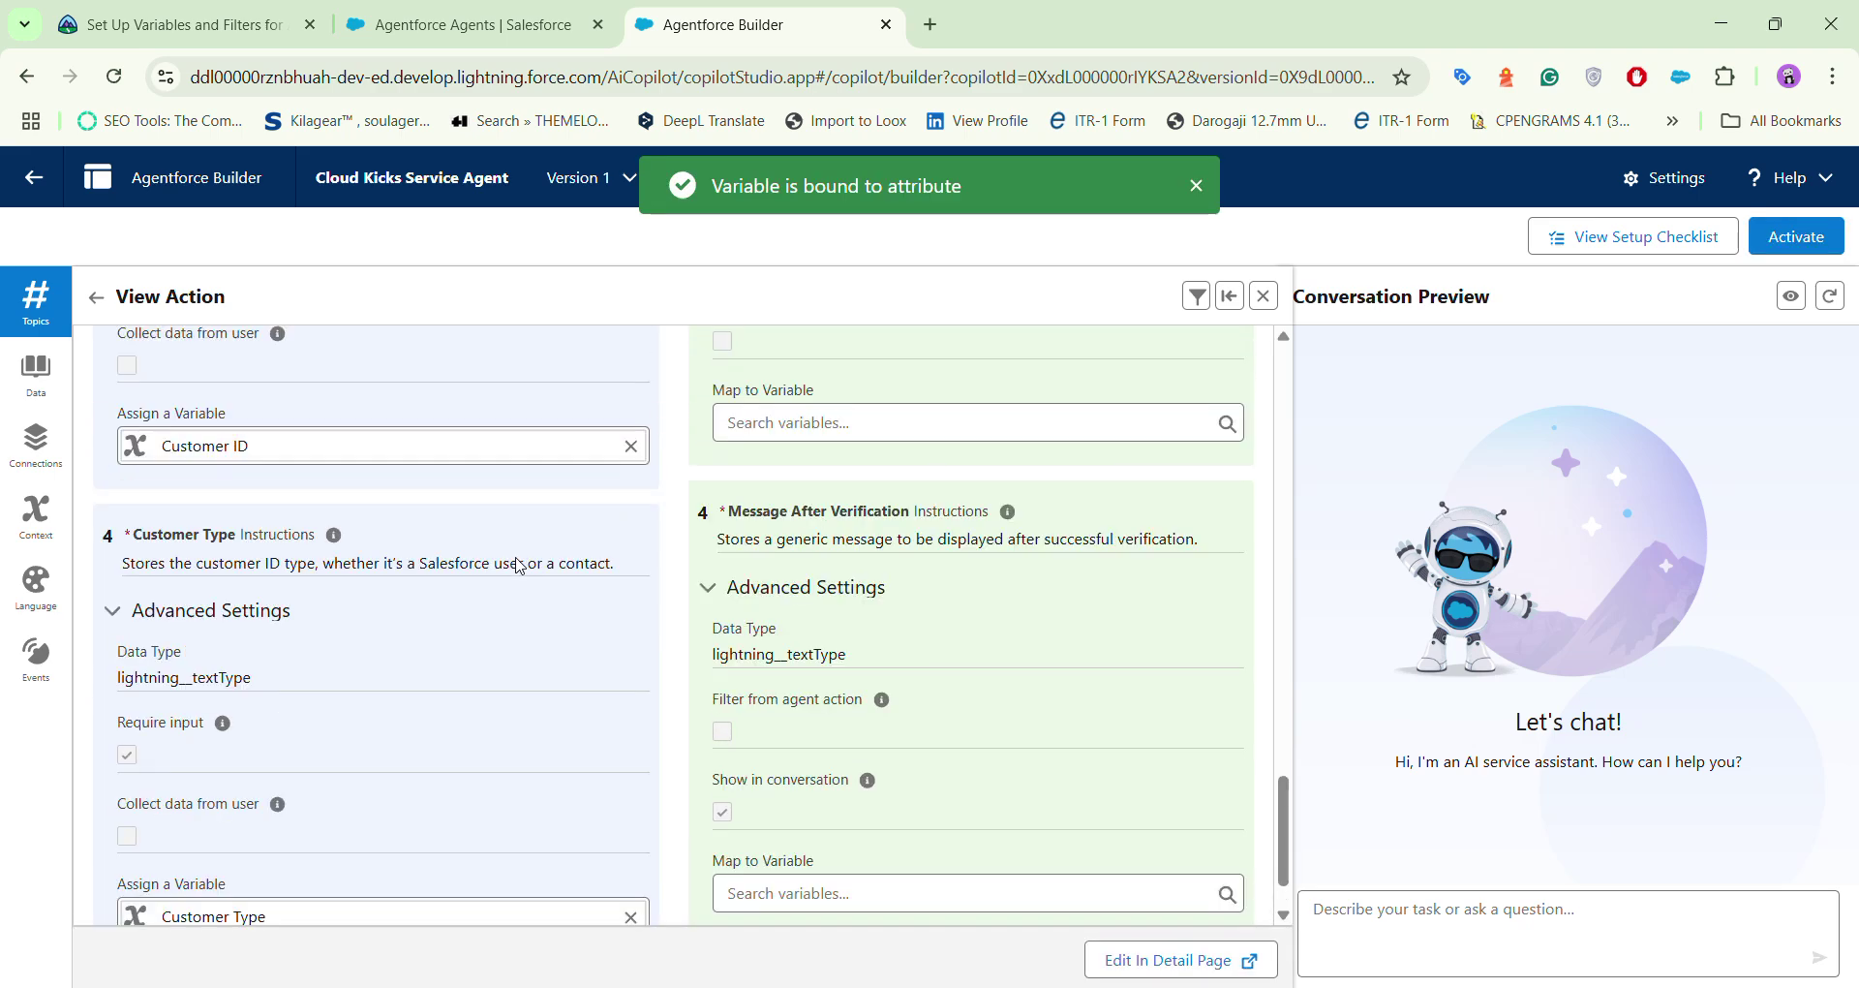
scroll(520, 565, down, 1)
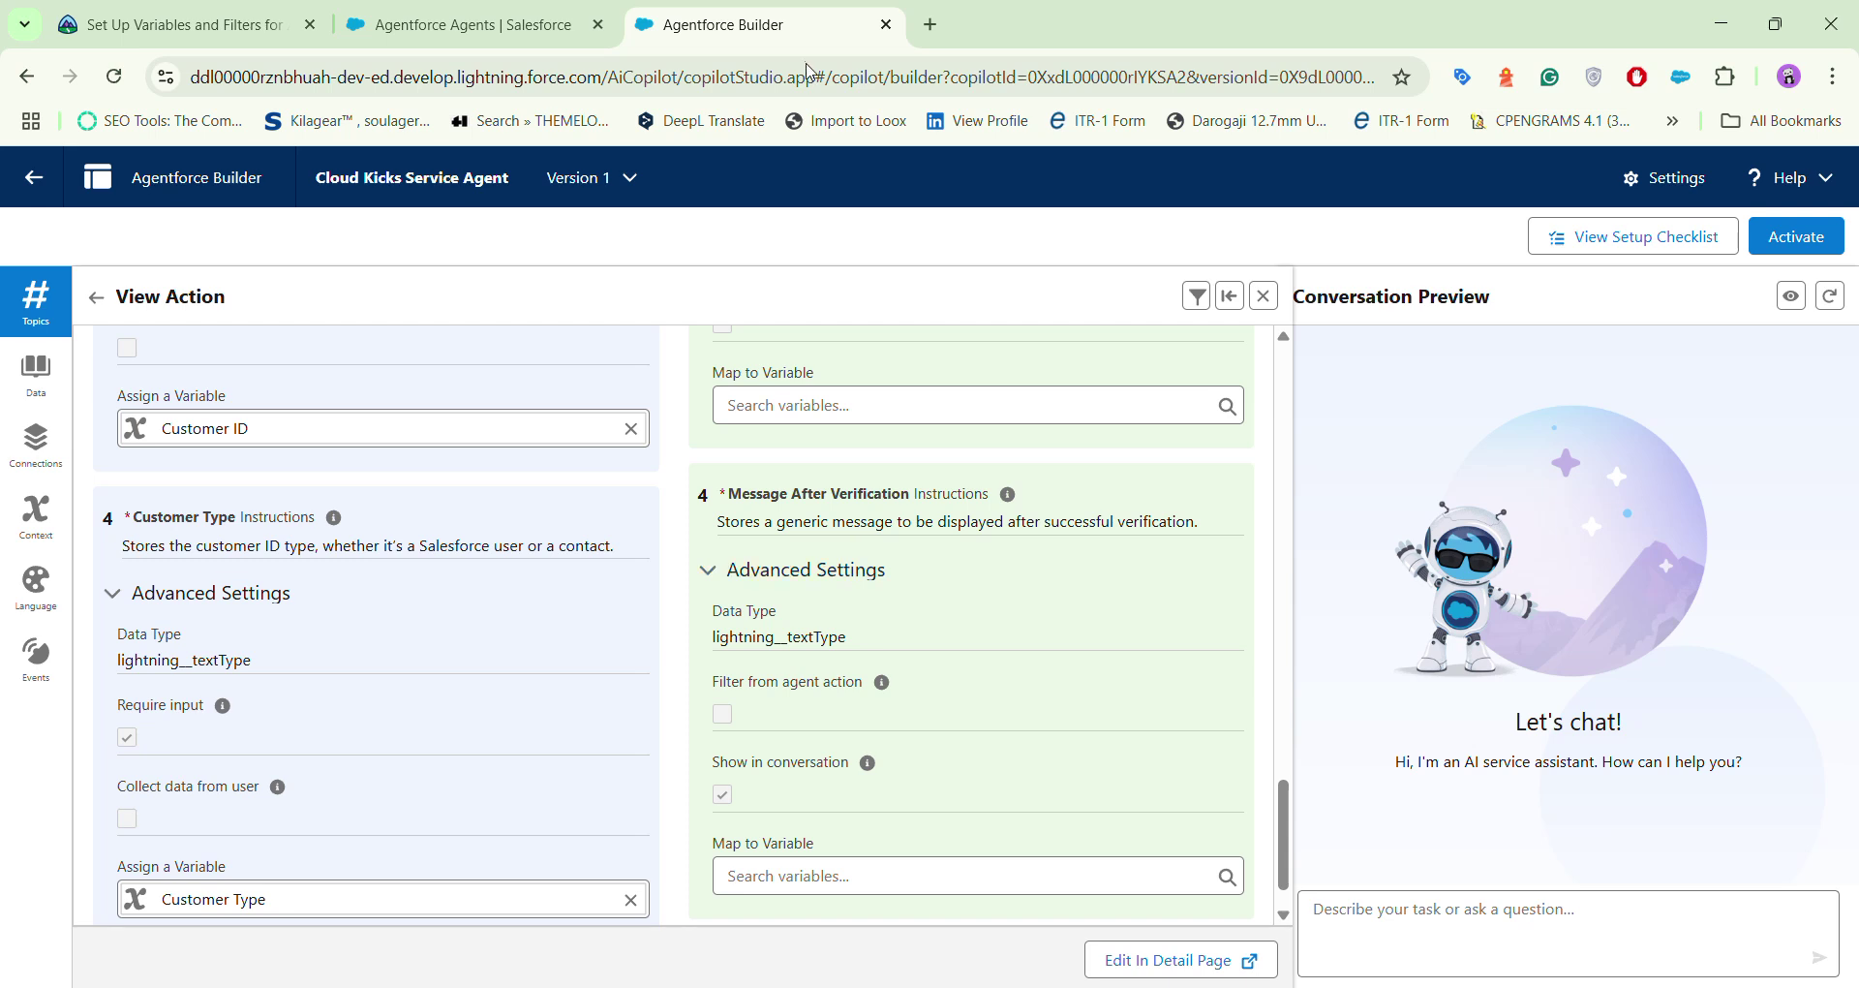
Step: Start a new custom variable to map to the Verify Customer action's Verified output
scroll(846, 436, up, 15)
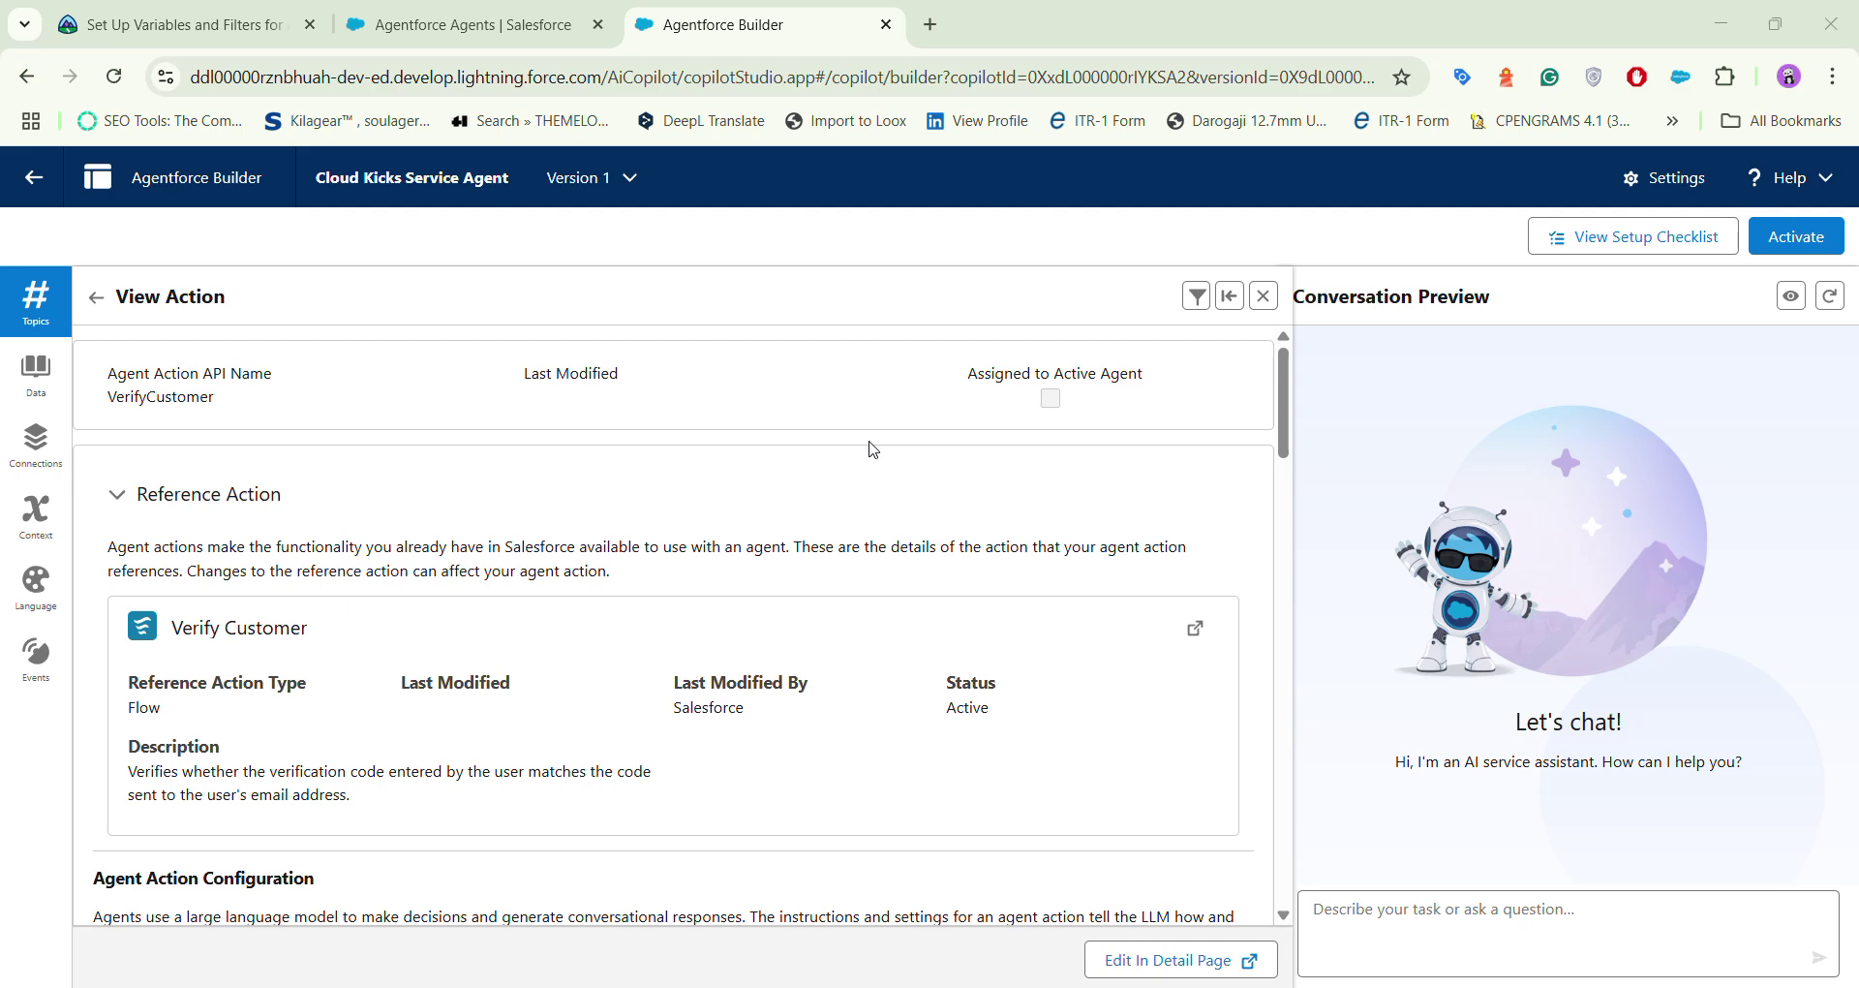
scroll(872, 448, down, 10)
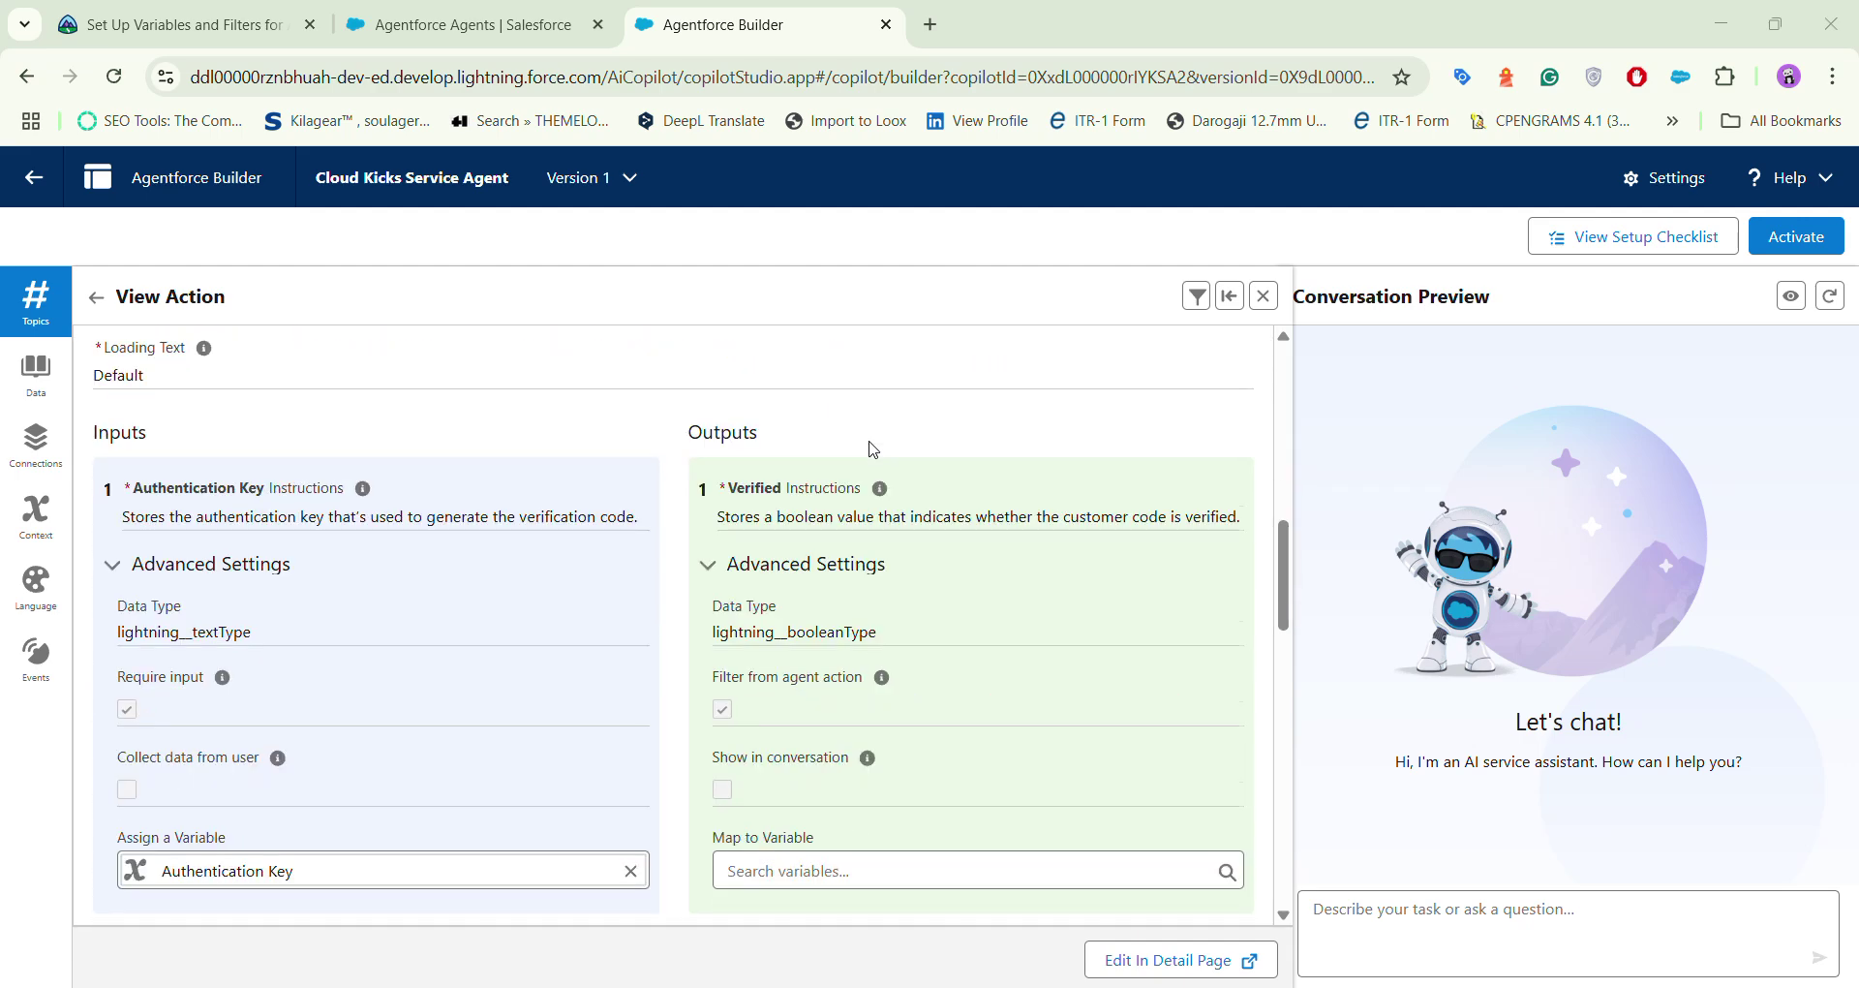
scroll(872, 449, down, 1)
click(771, 759)
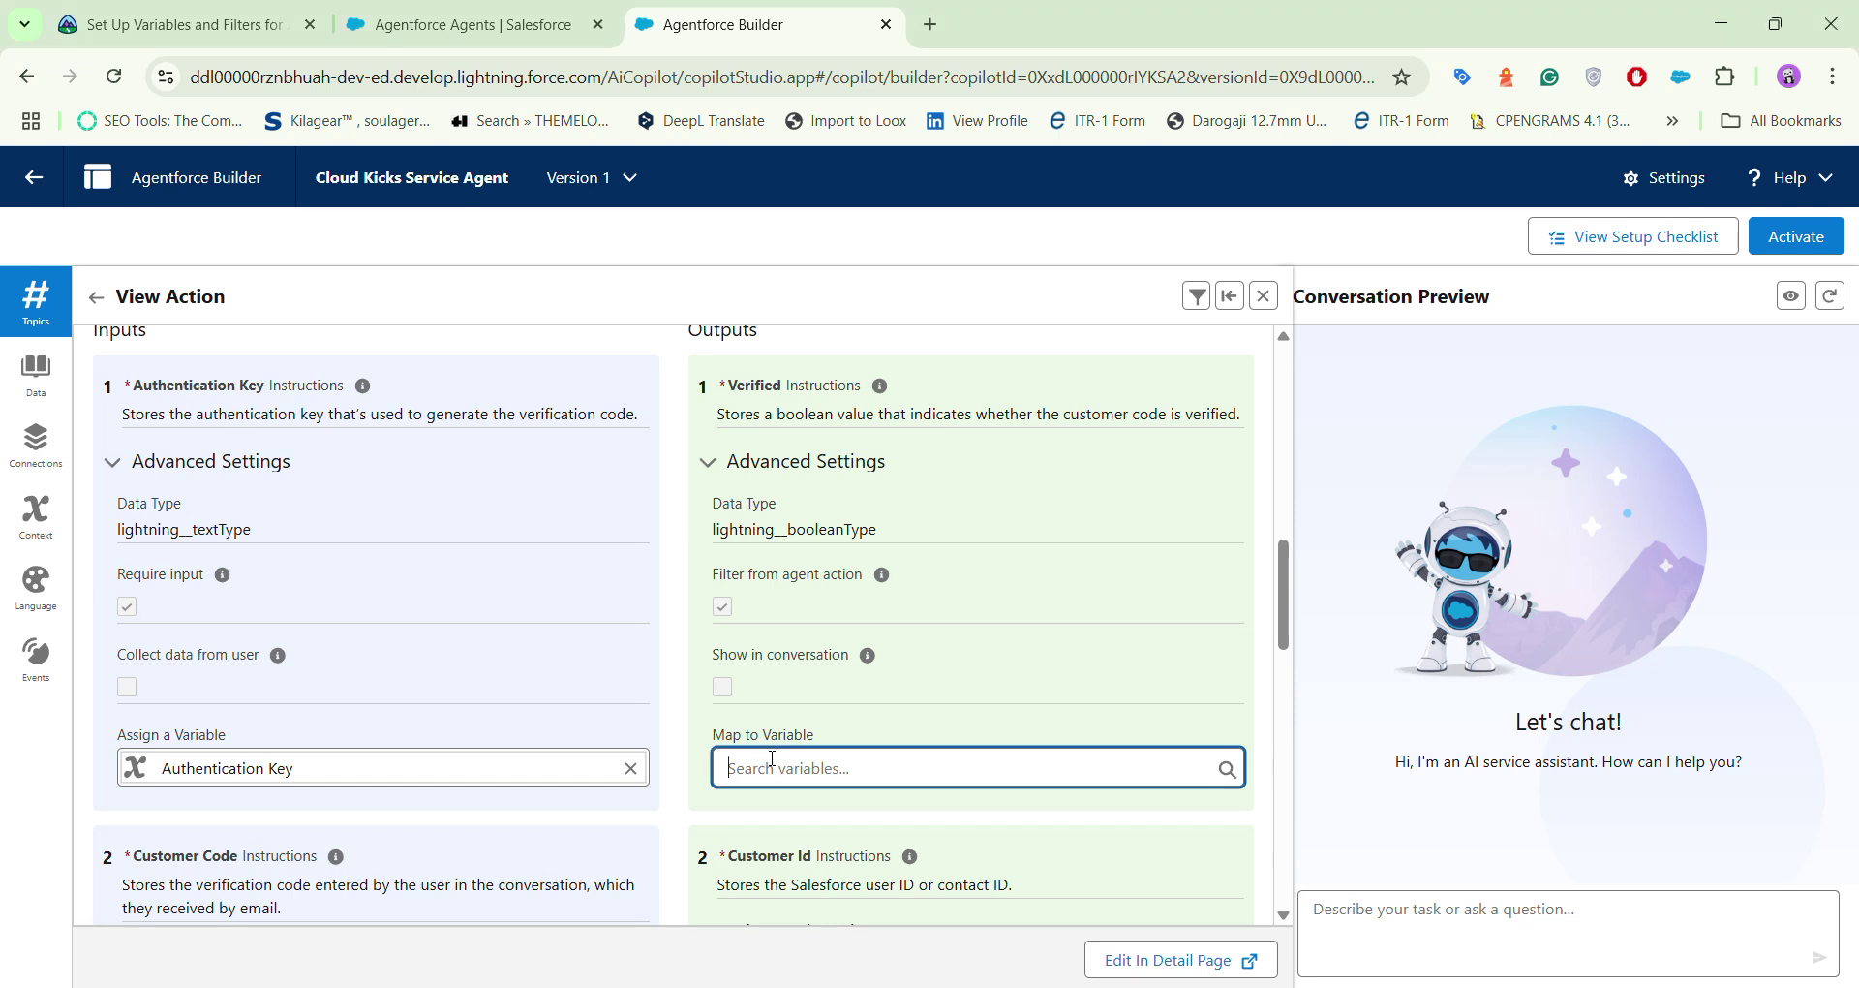
click(822, 815)
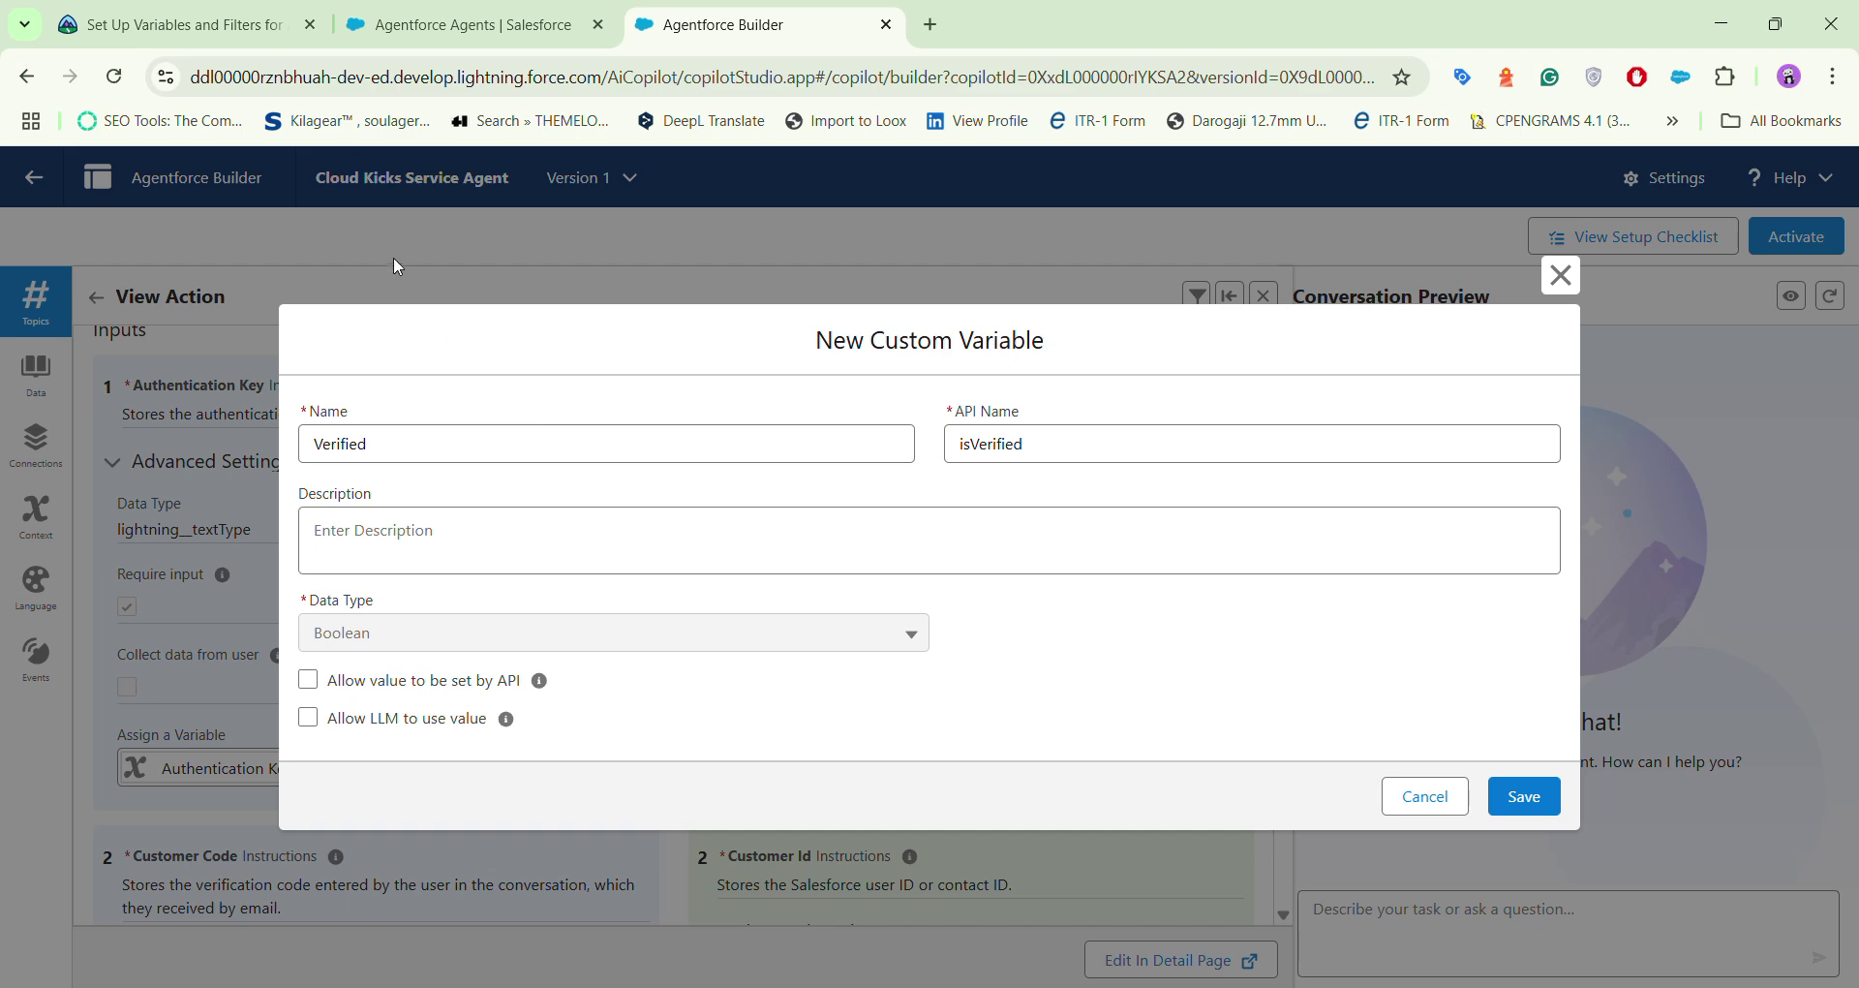
Step: Check the Trailhead variable details, clear the new variable's API name, and re-enter its name as Verified
click(203, 24)
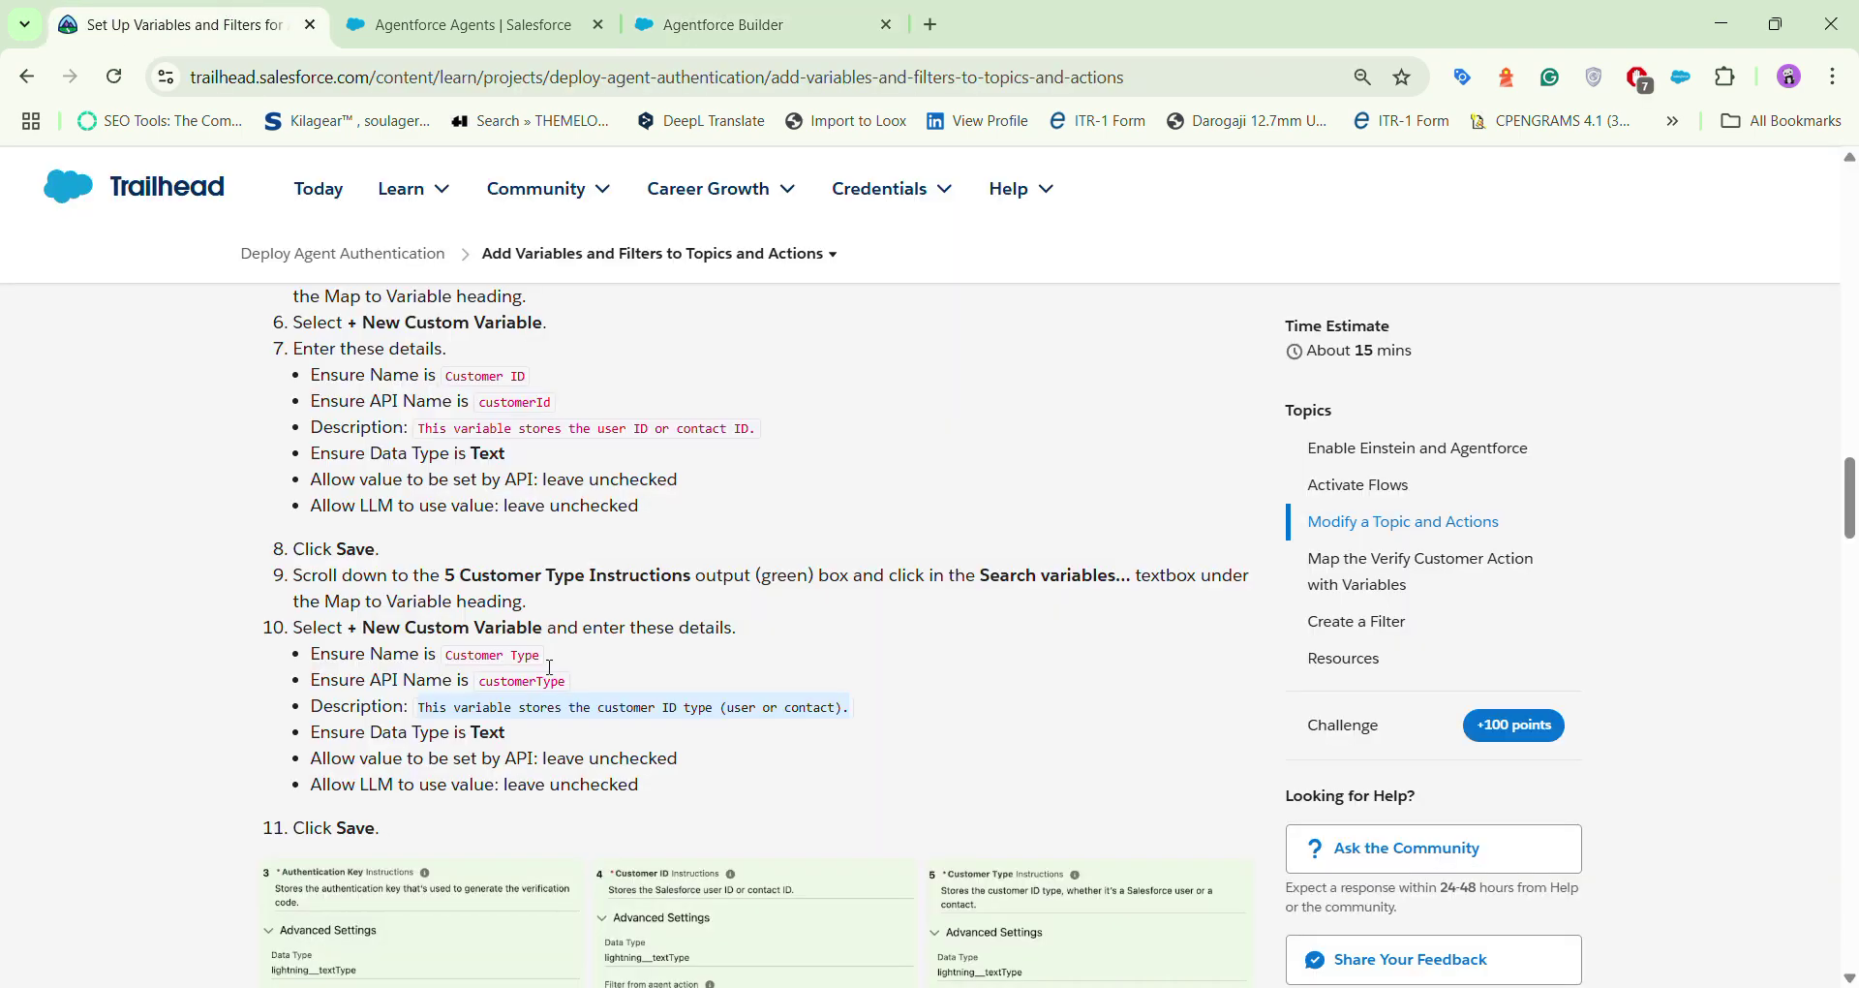
scroll(549, 667, down, 10)
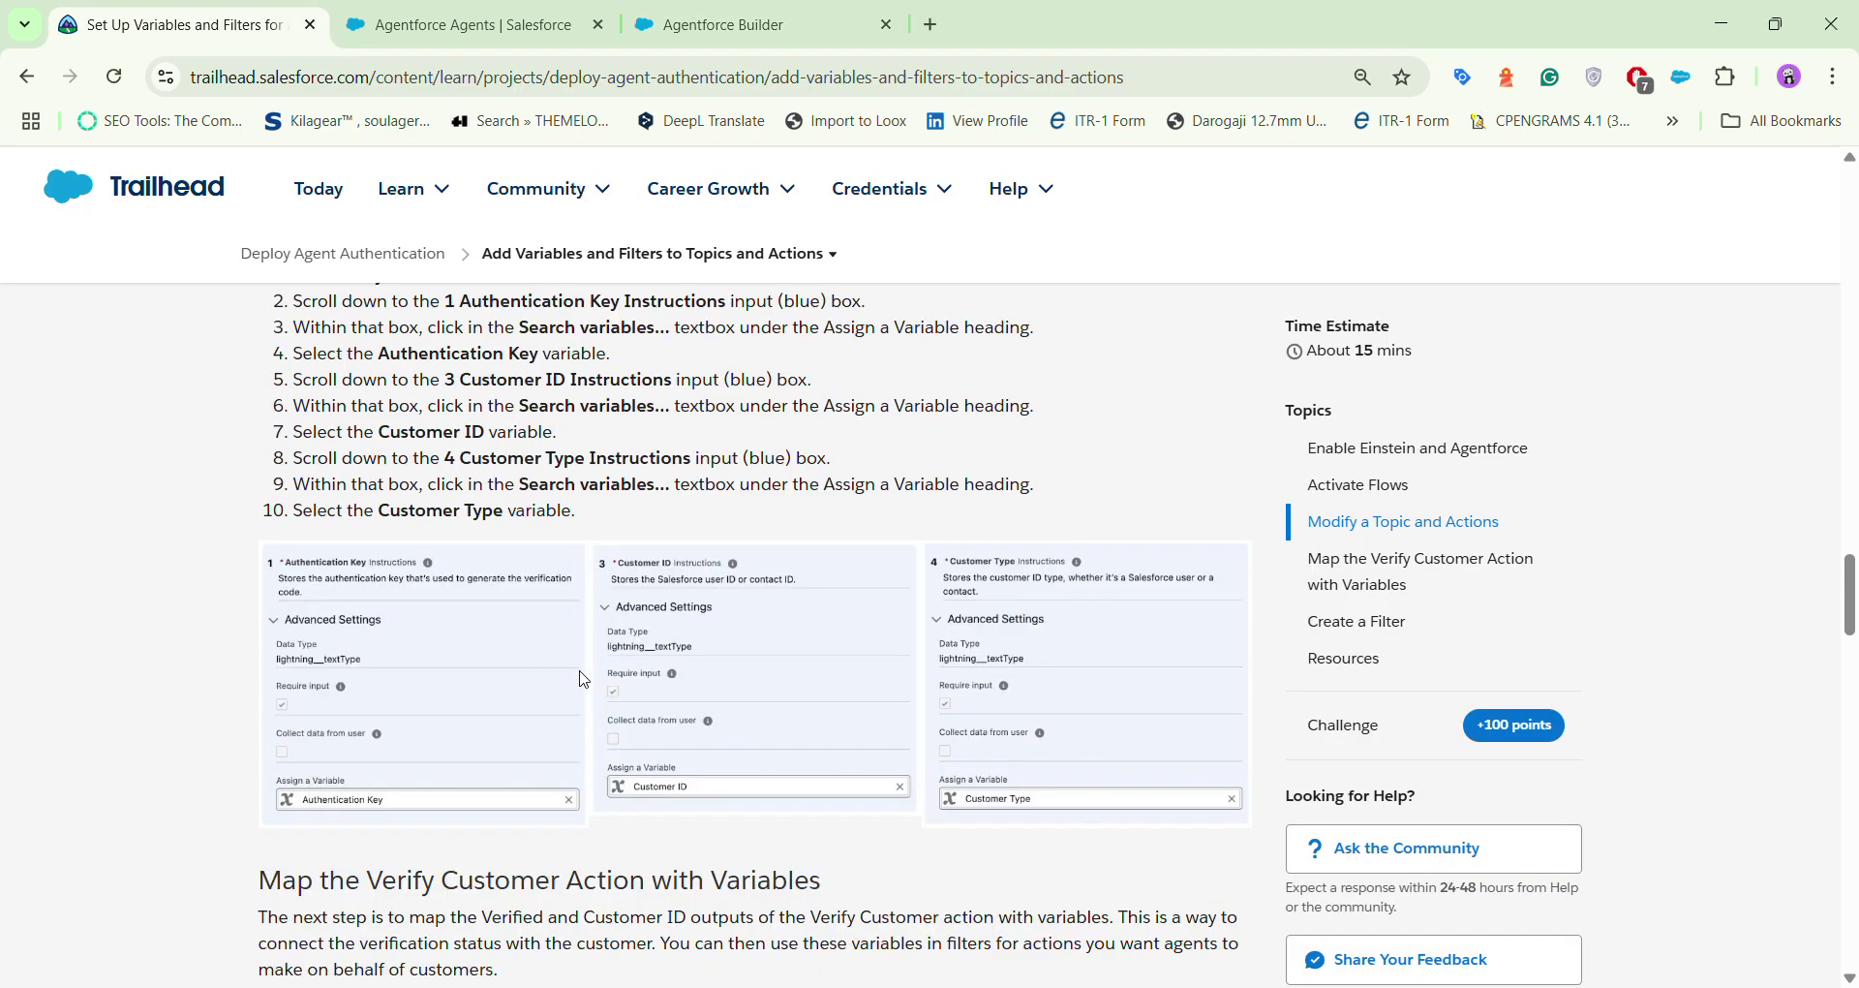
scroll(584, 678, down, 4)
scroll(584, 679, down, 1)
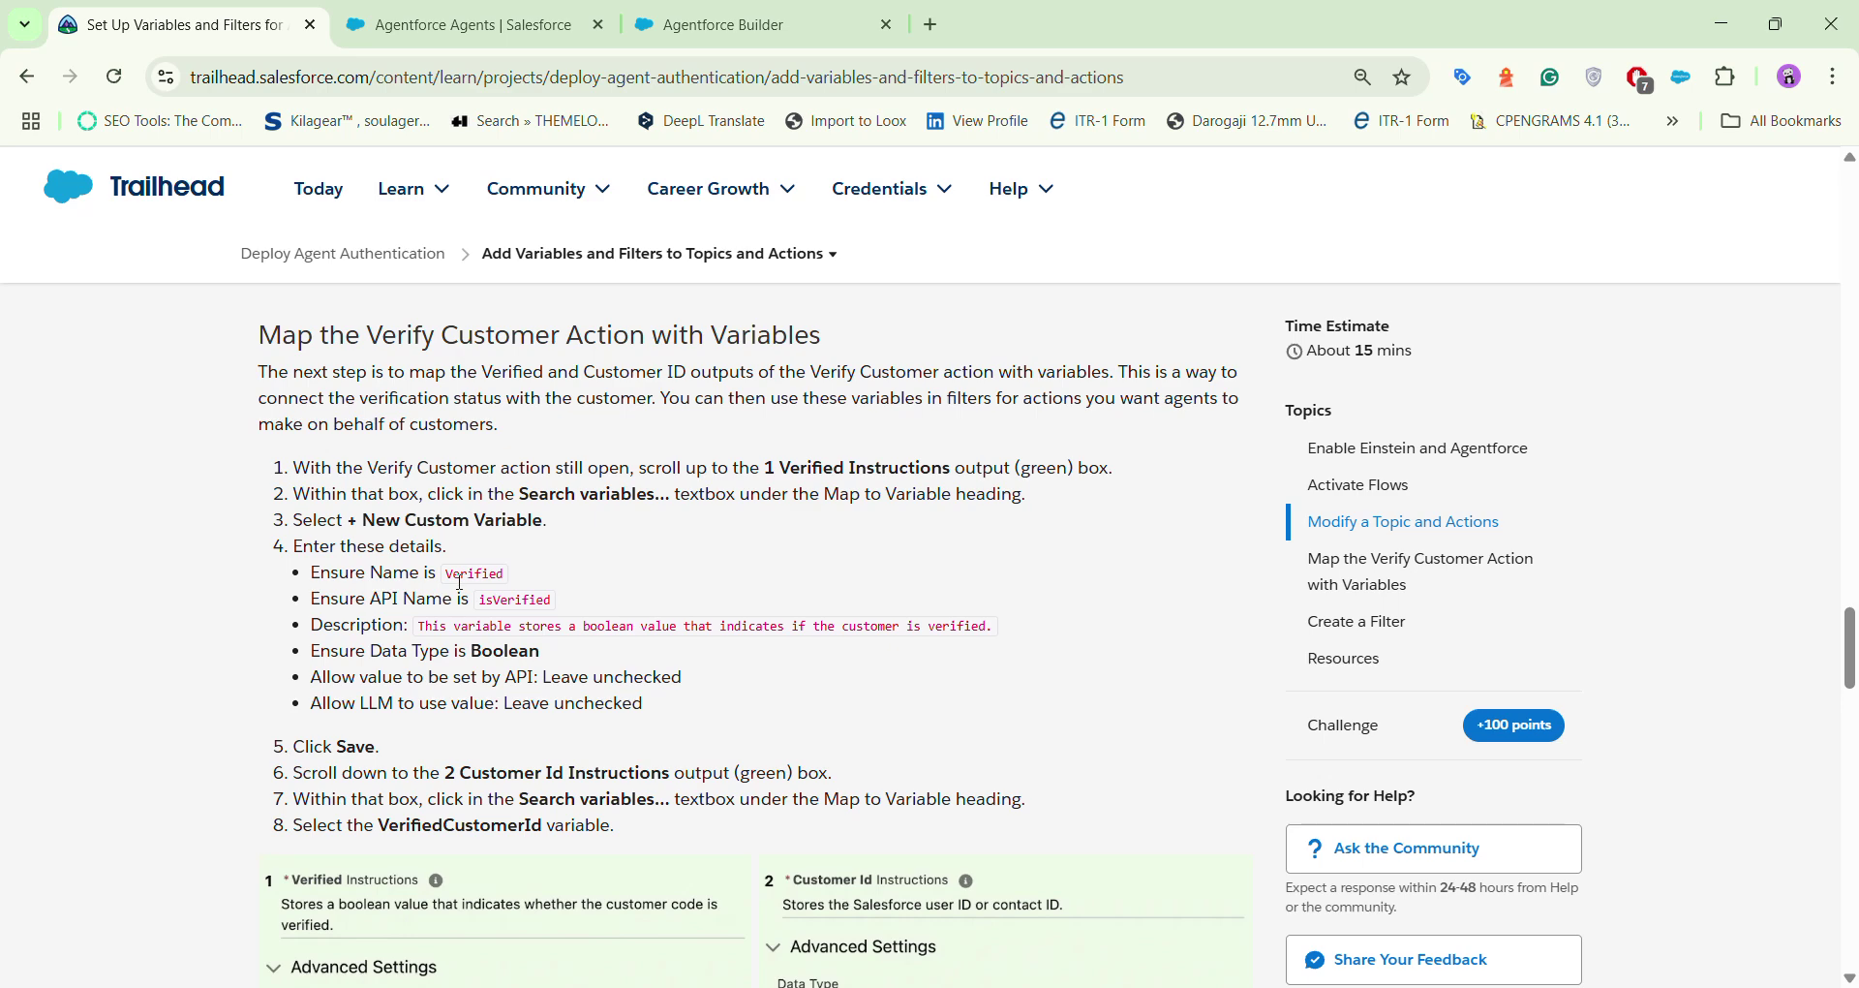
drag(448, 574, 516, 581)
key(ctrl+shift+Tab)
click(1020, 442)
key(ctrl+a)
key(BackSpace)
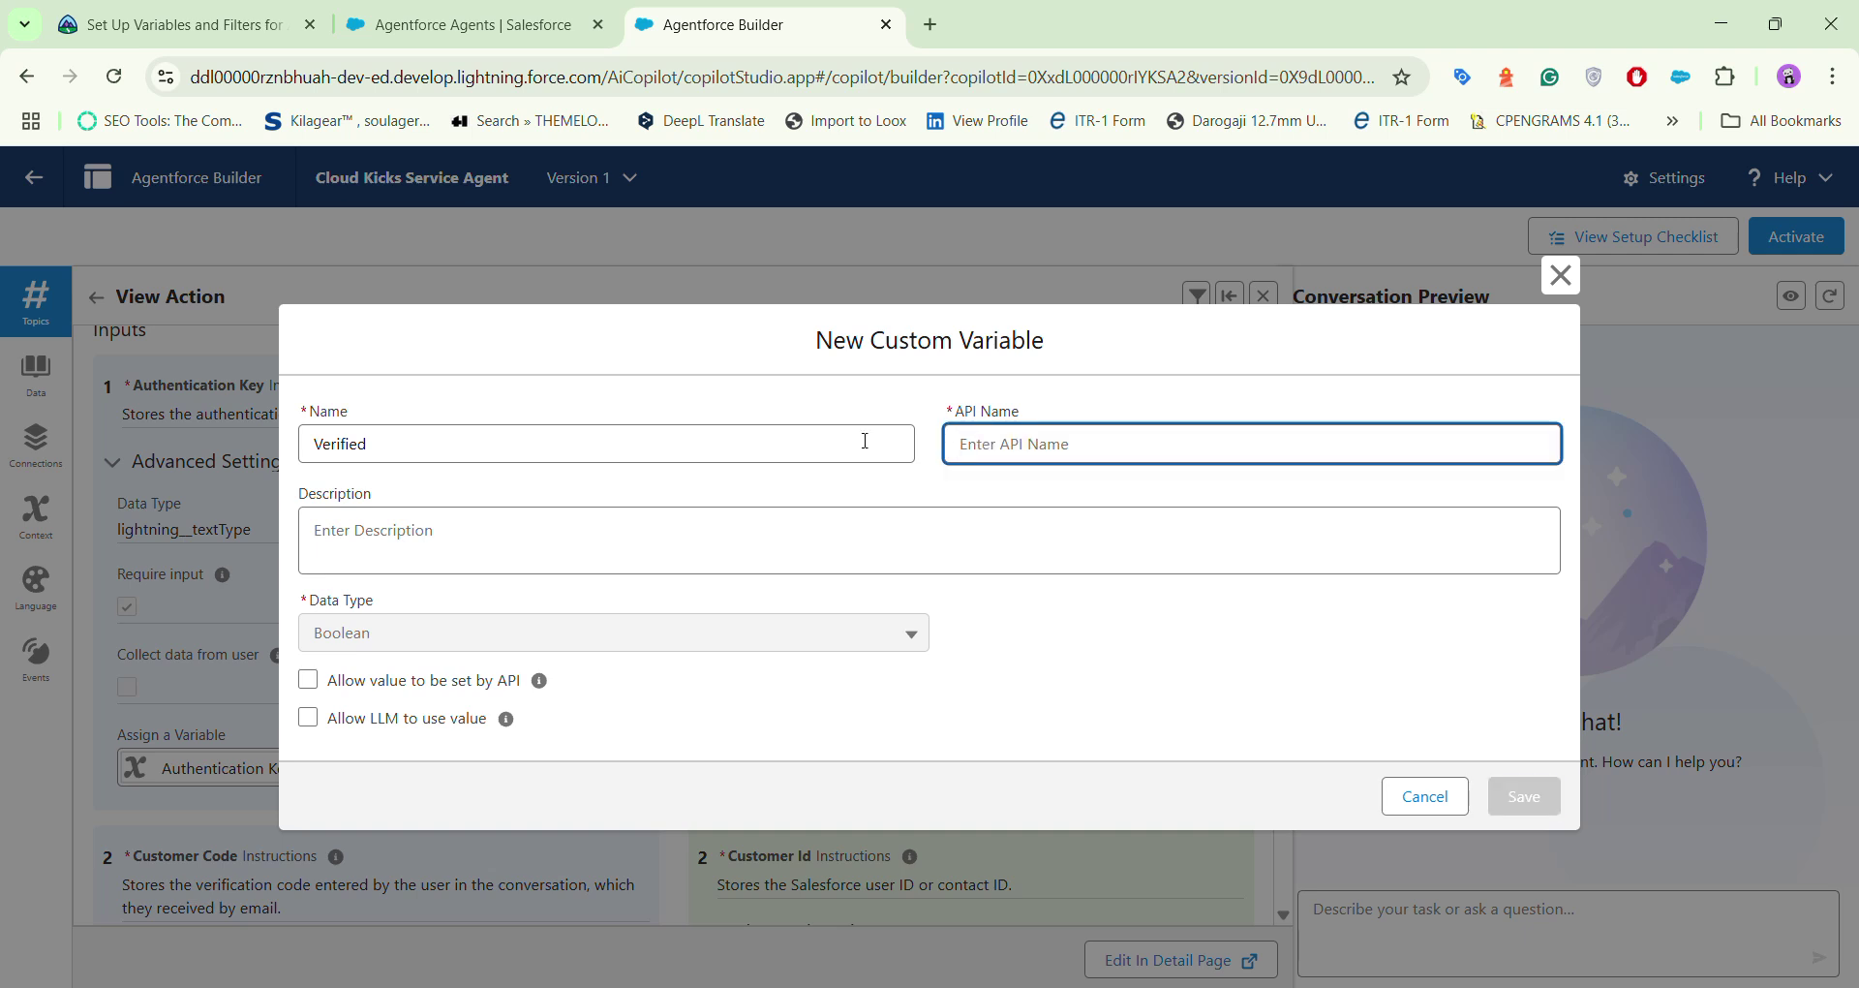
click(383, 438)
key(ctrl+a)
key(BackSpace)
text(Verified)
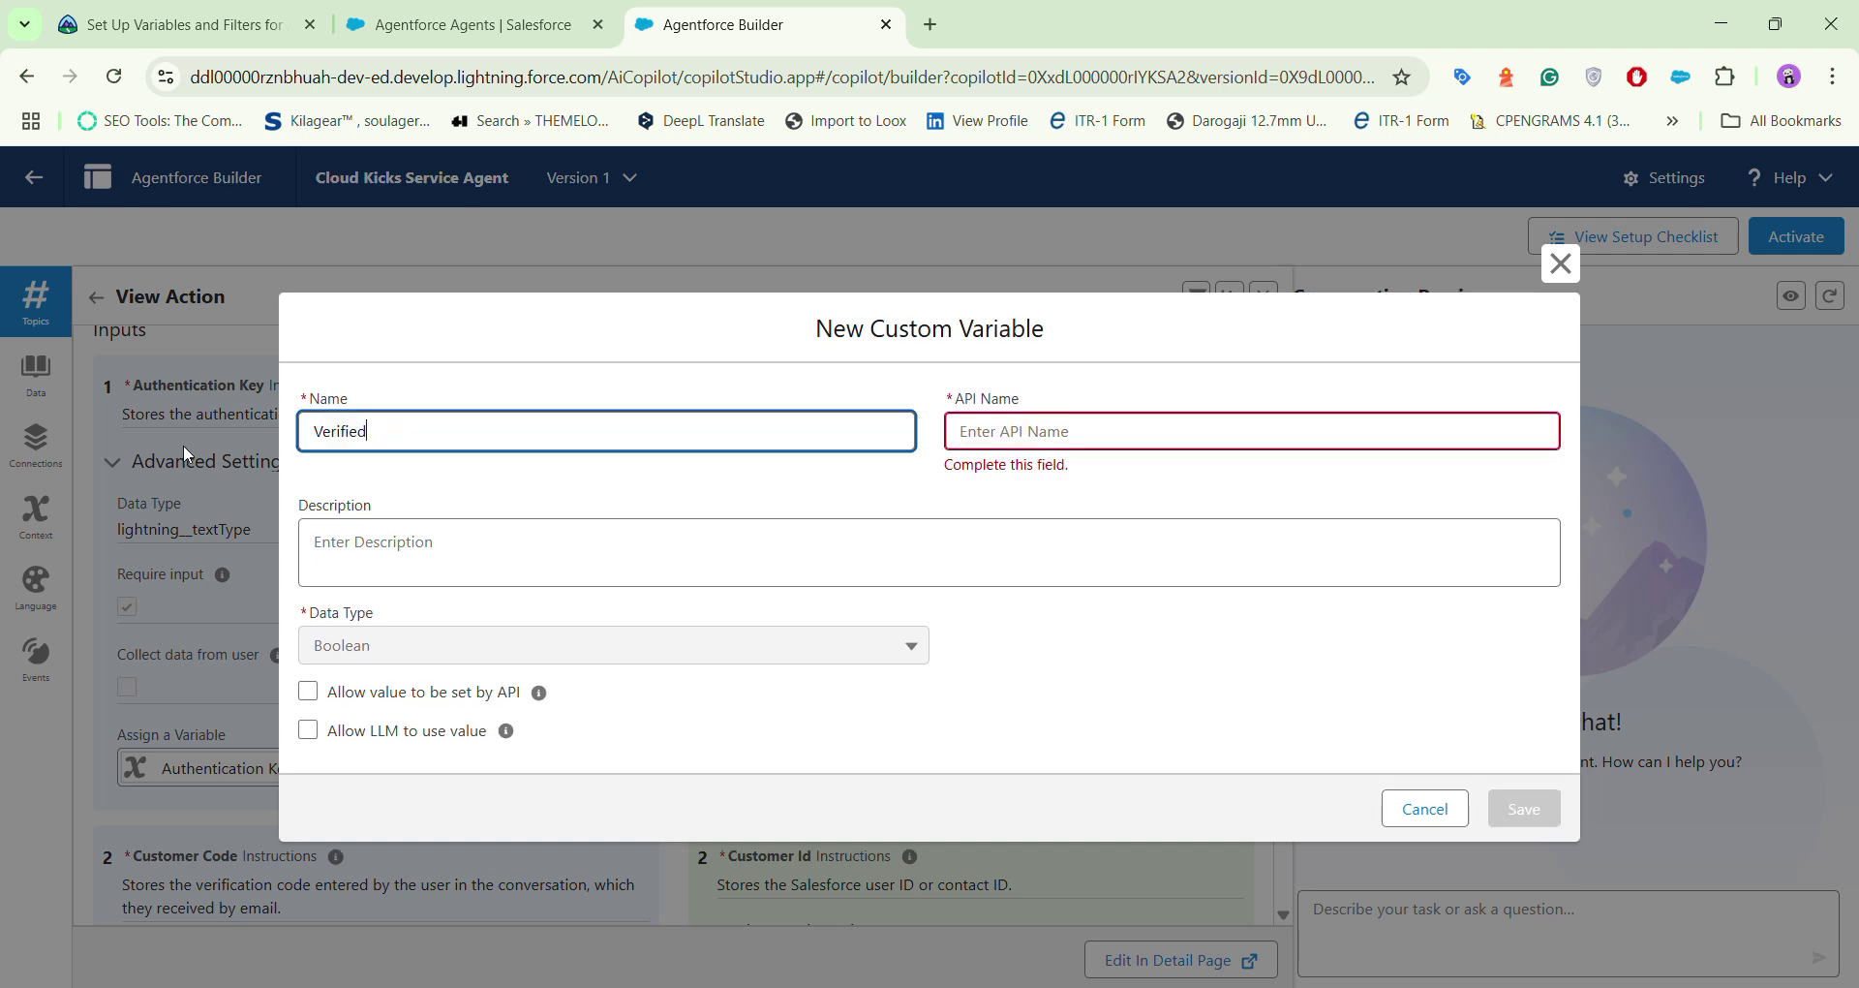
click(436, 484)
Step: Copy isVerified from the Trailhead instructions into the new variable's API name
click(184, 25)
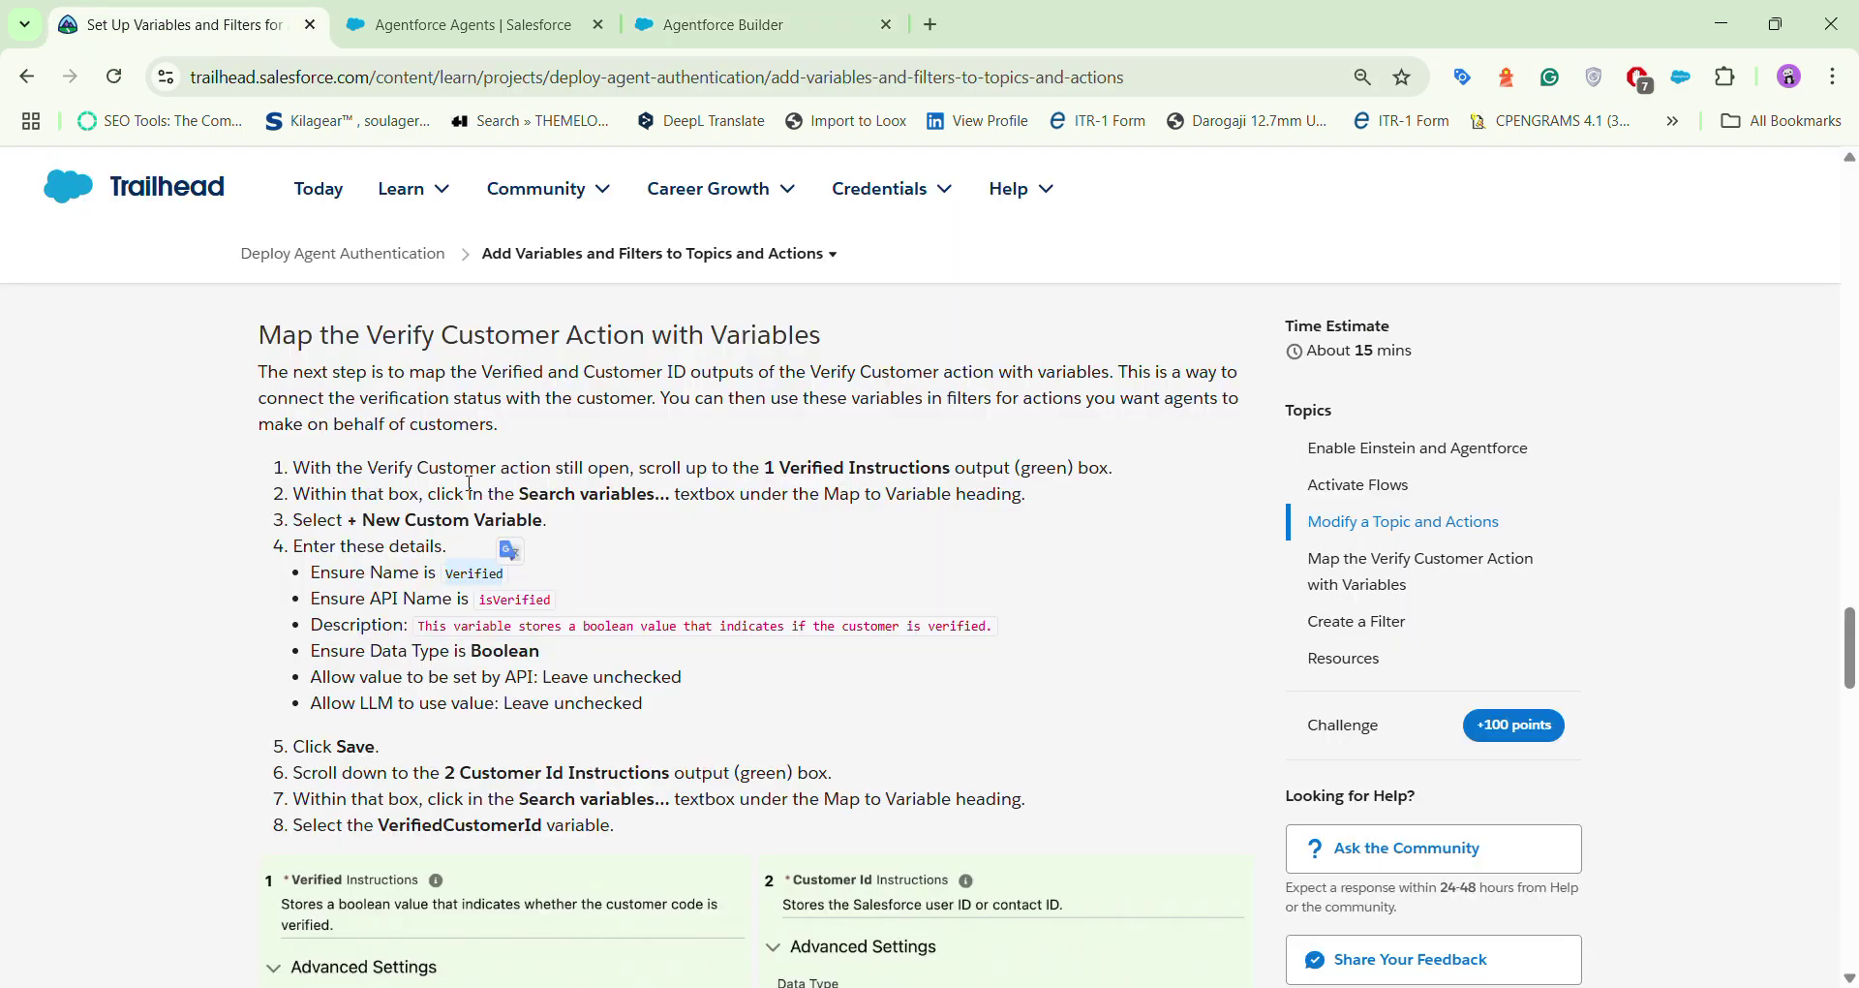
drag(478, 600, 556, 603)
key(ctrl+c)
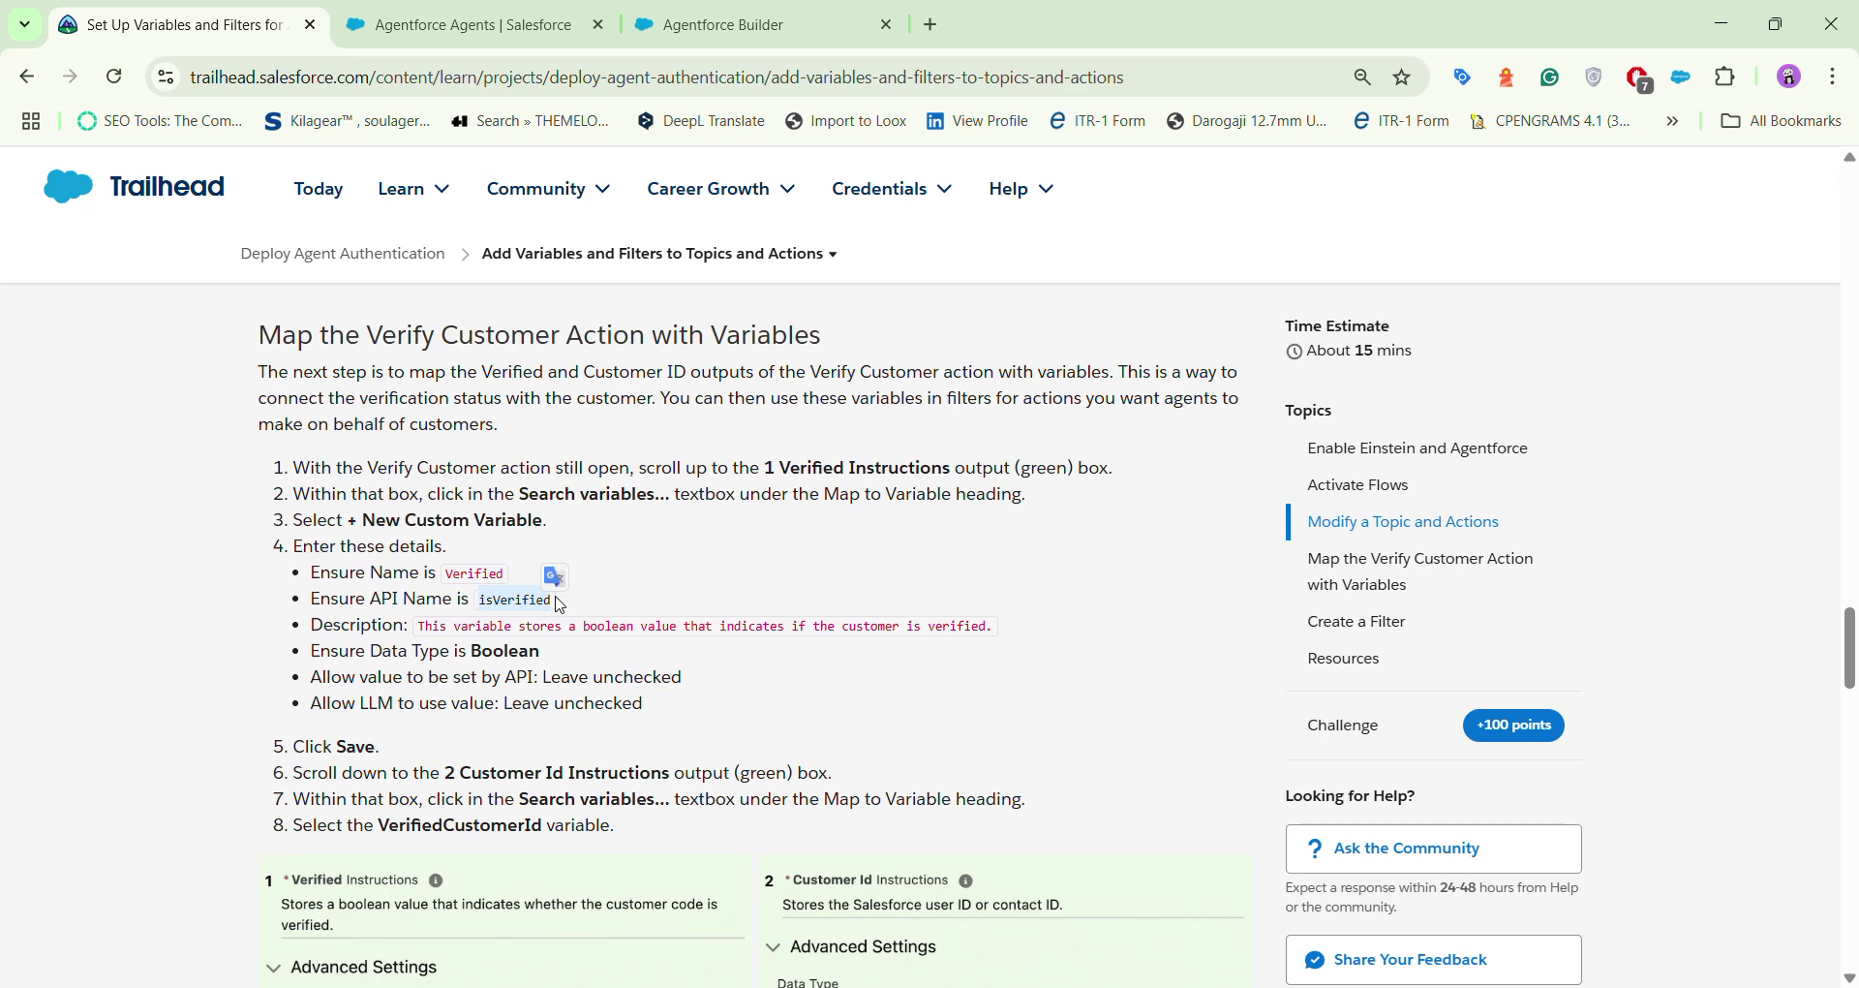
click(736, 24)
click(1005, 426)
key(ctrl+a)
key(ctrl+v)
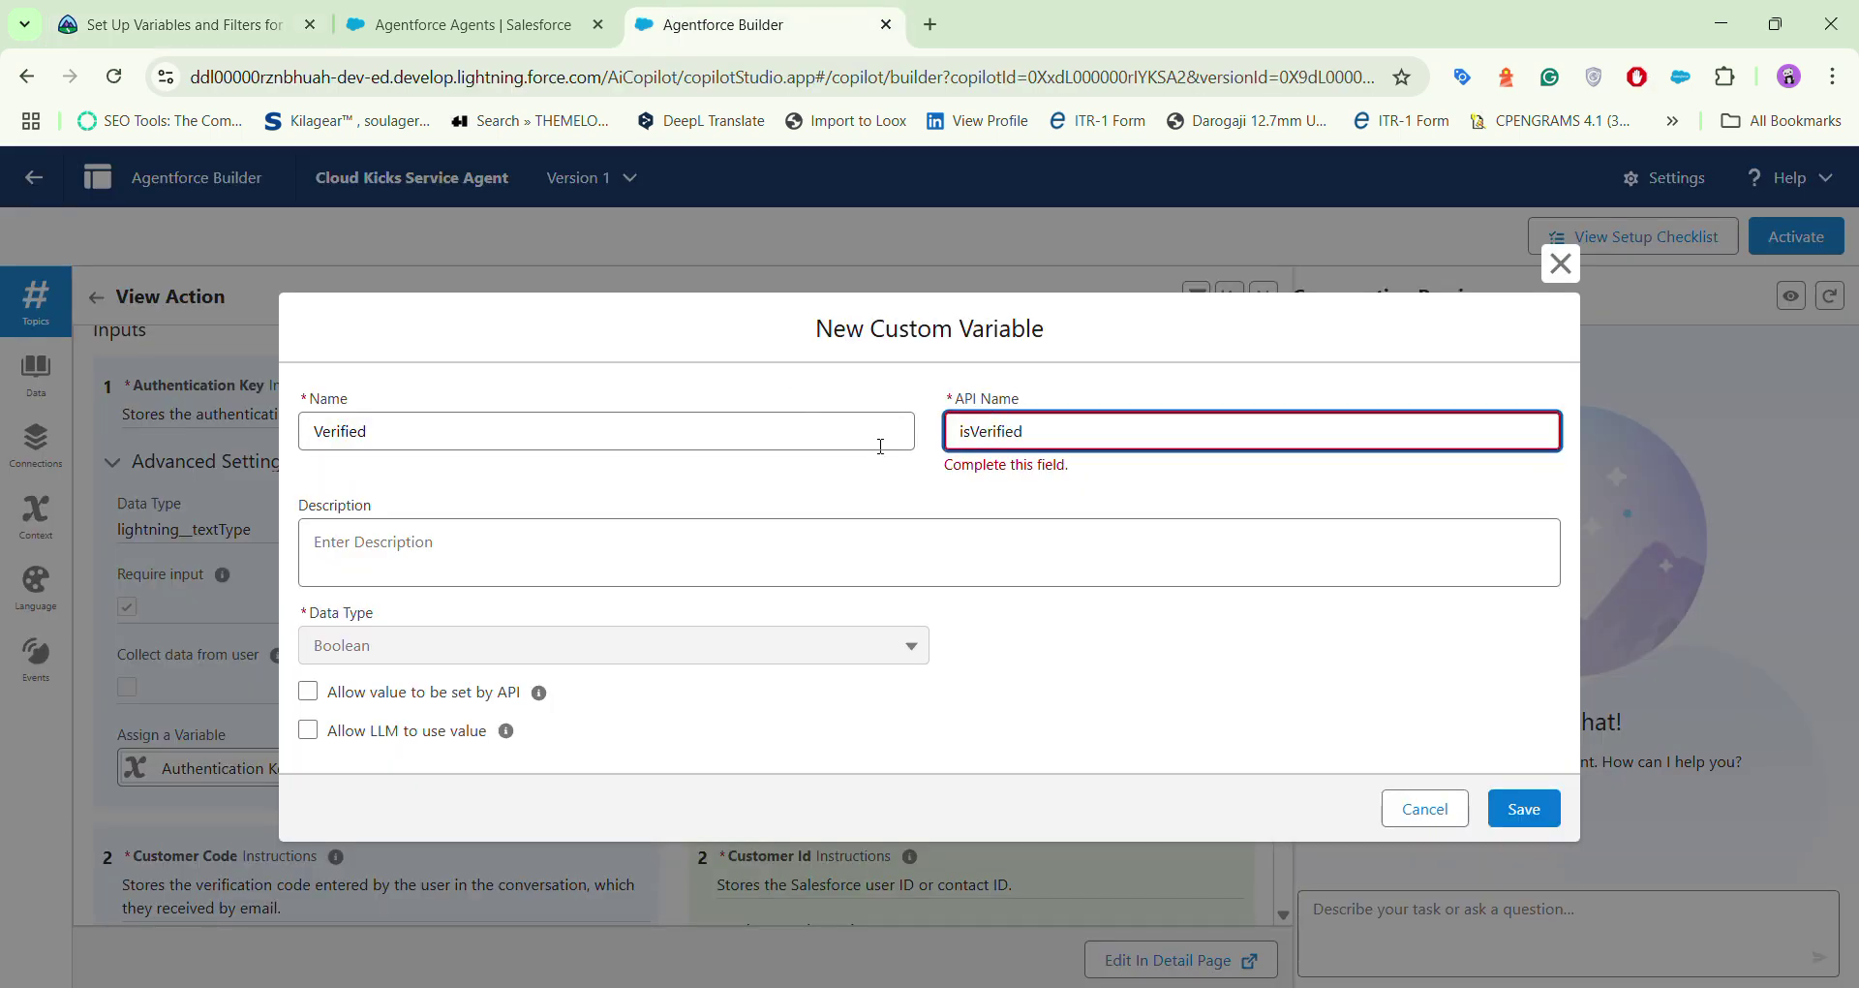
Step: Add the Trailhead description "This variable stores a boolean value that indicates if the customer is verified." and save the variable
click(209, 13)
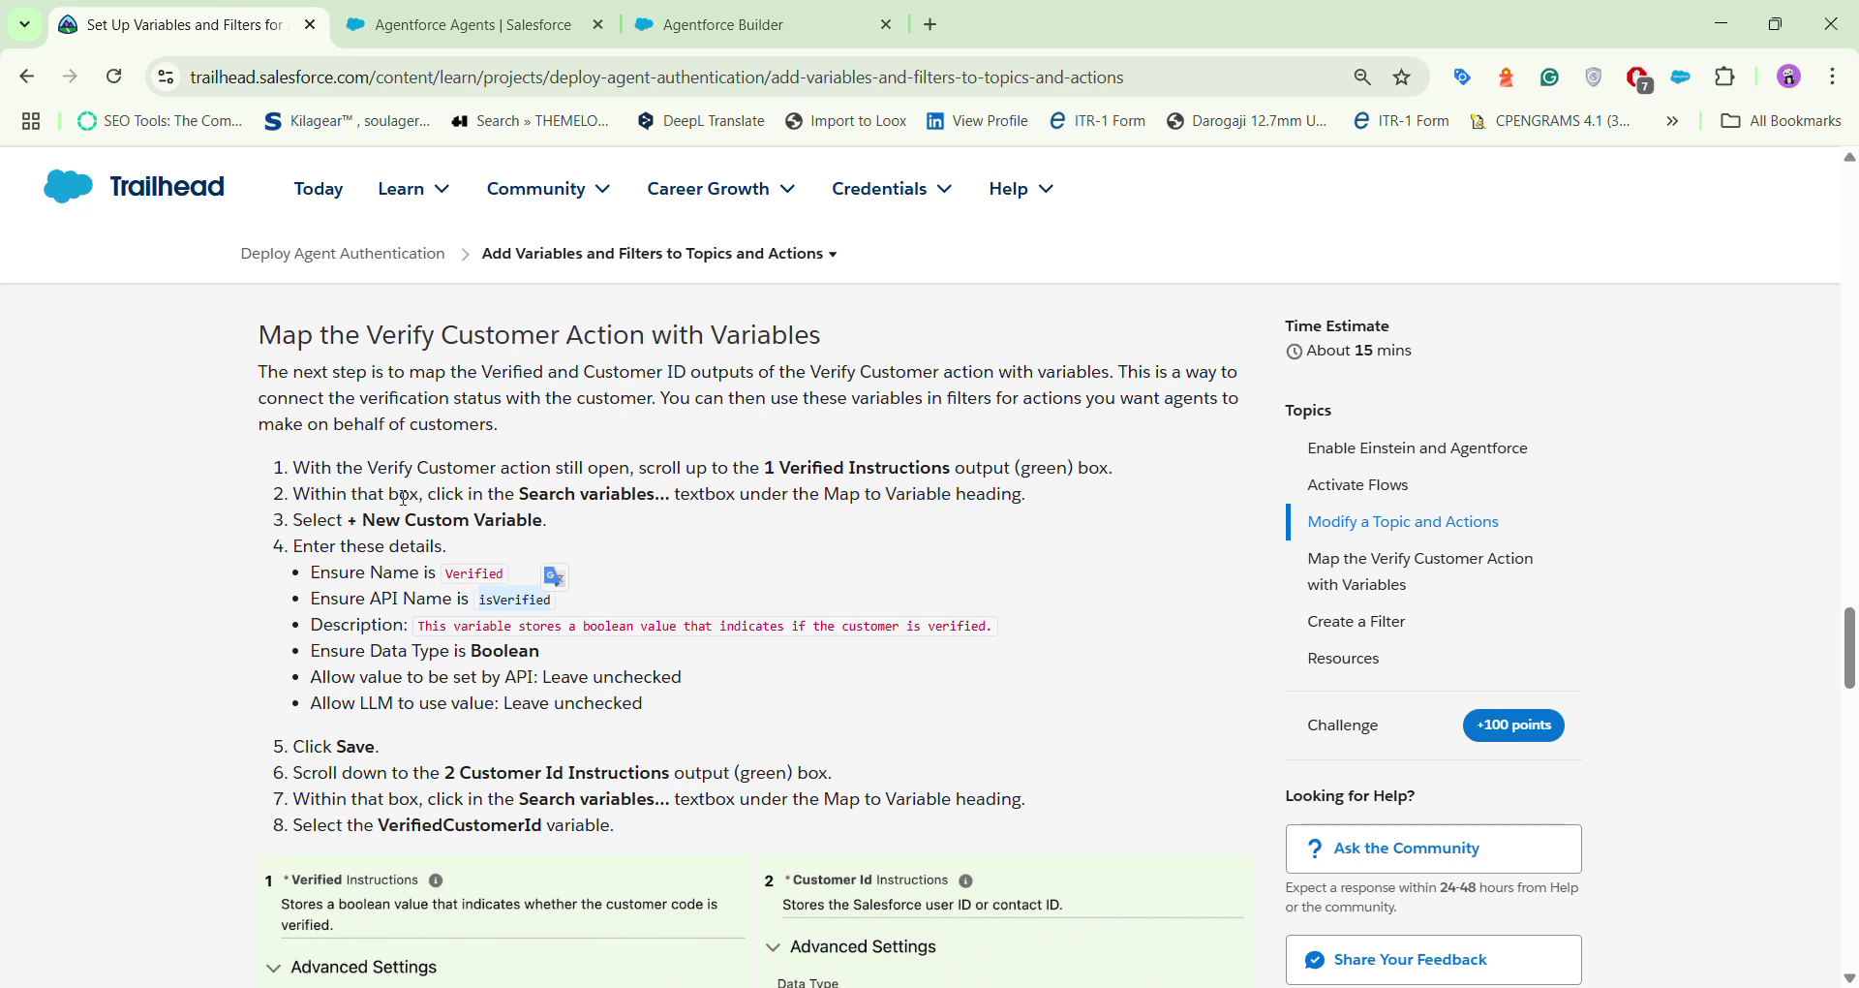
drag(423, 629, 1006, 627)
key(ctrl+c)
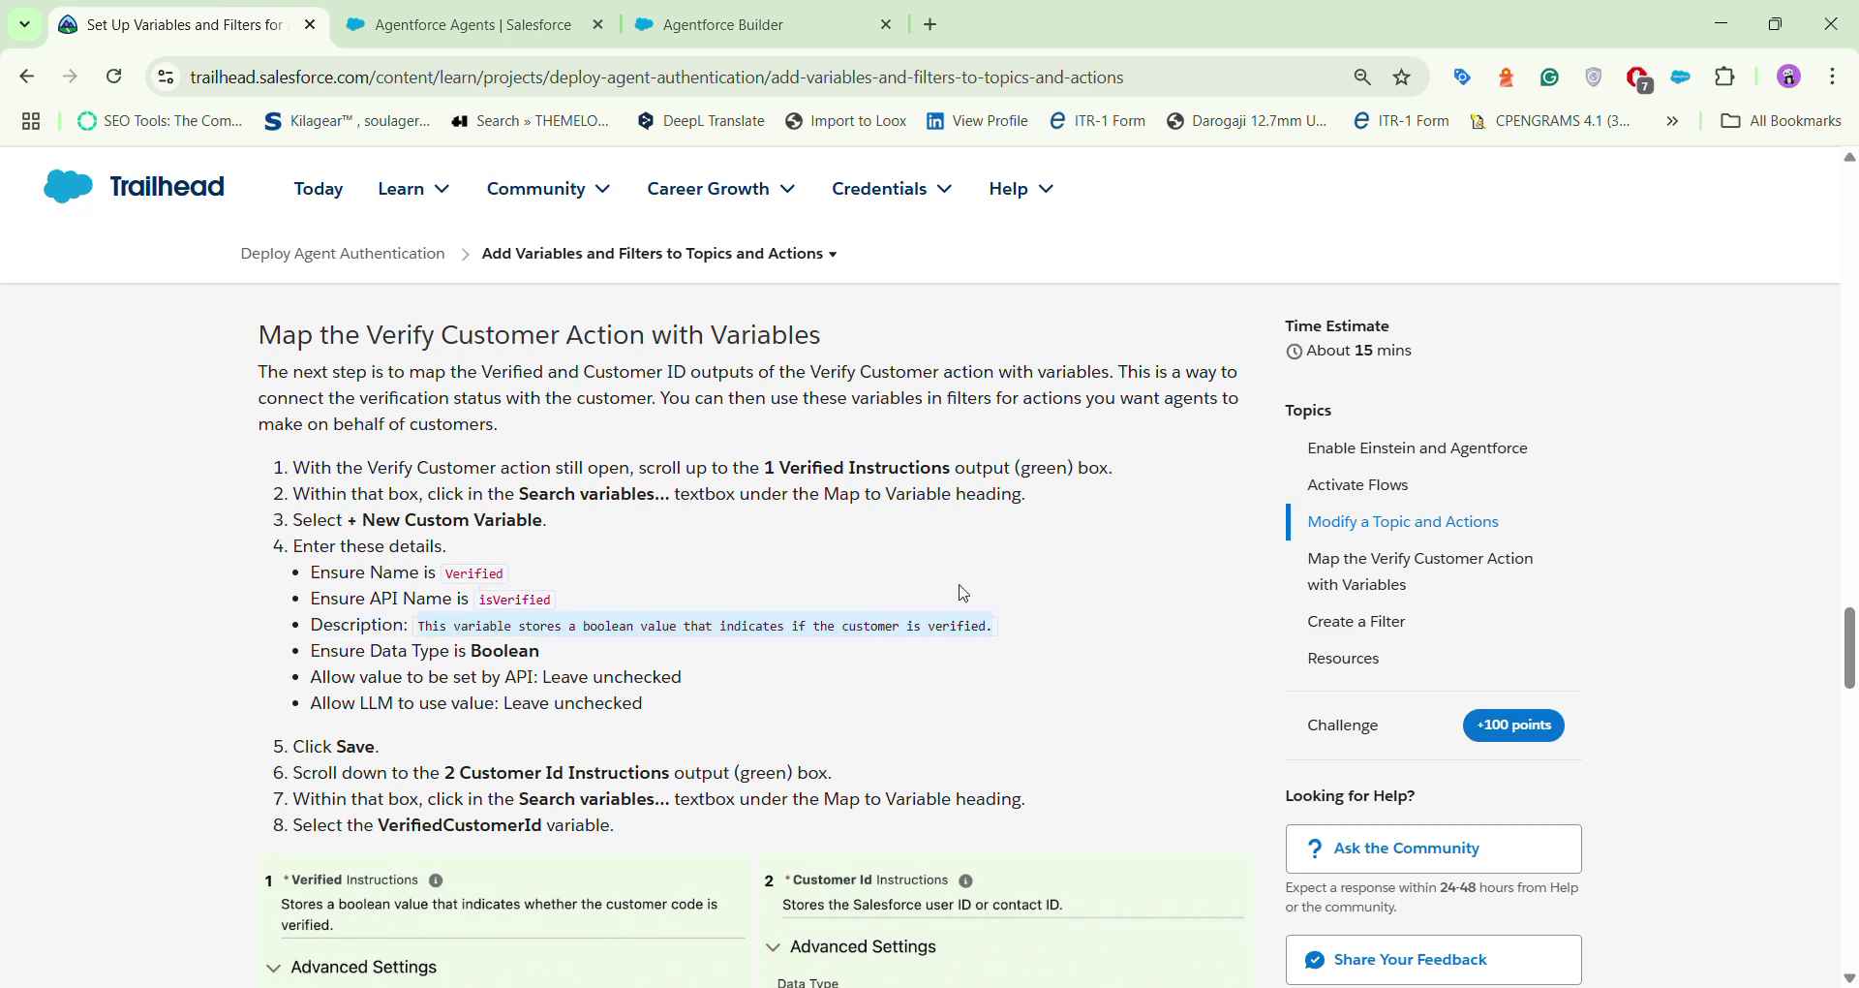
click(755, 24)
click(494, 543)
key(ctrl+v)
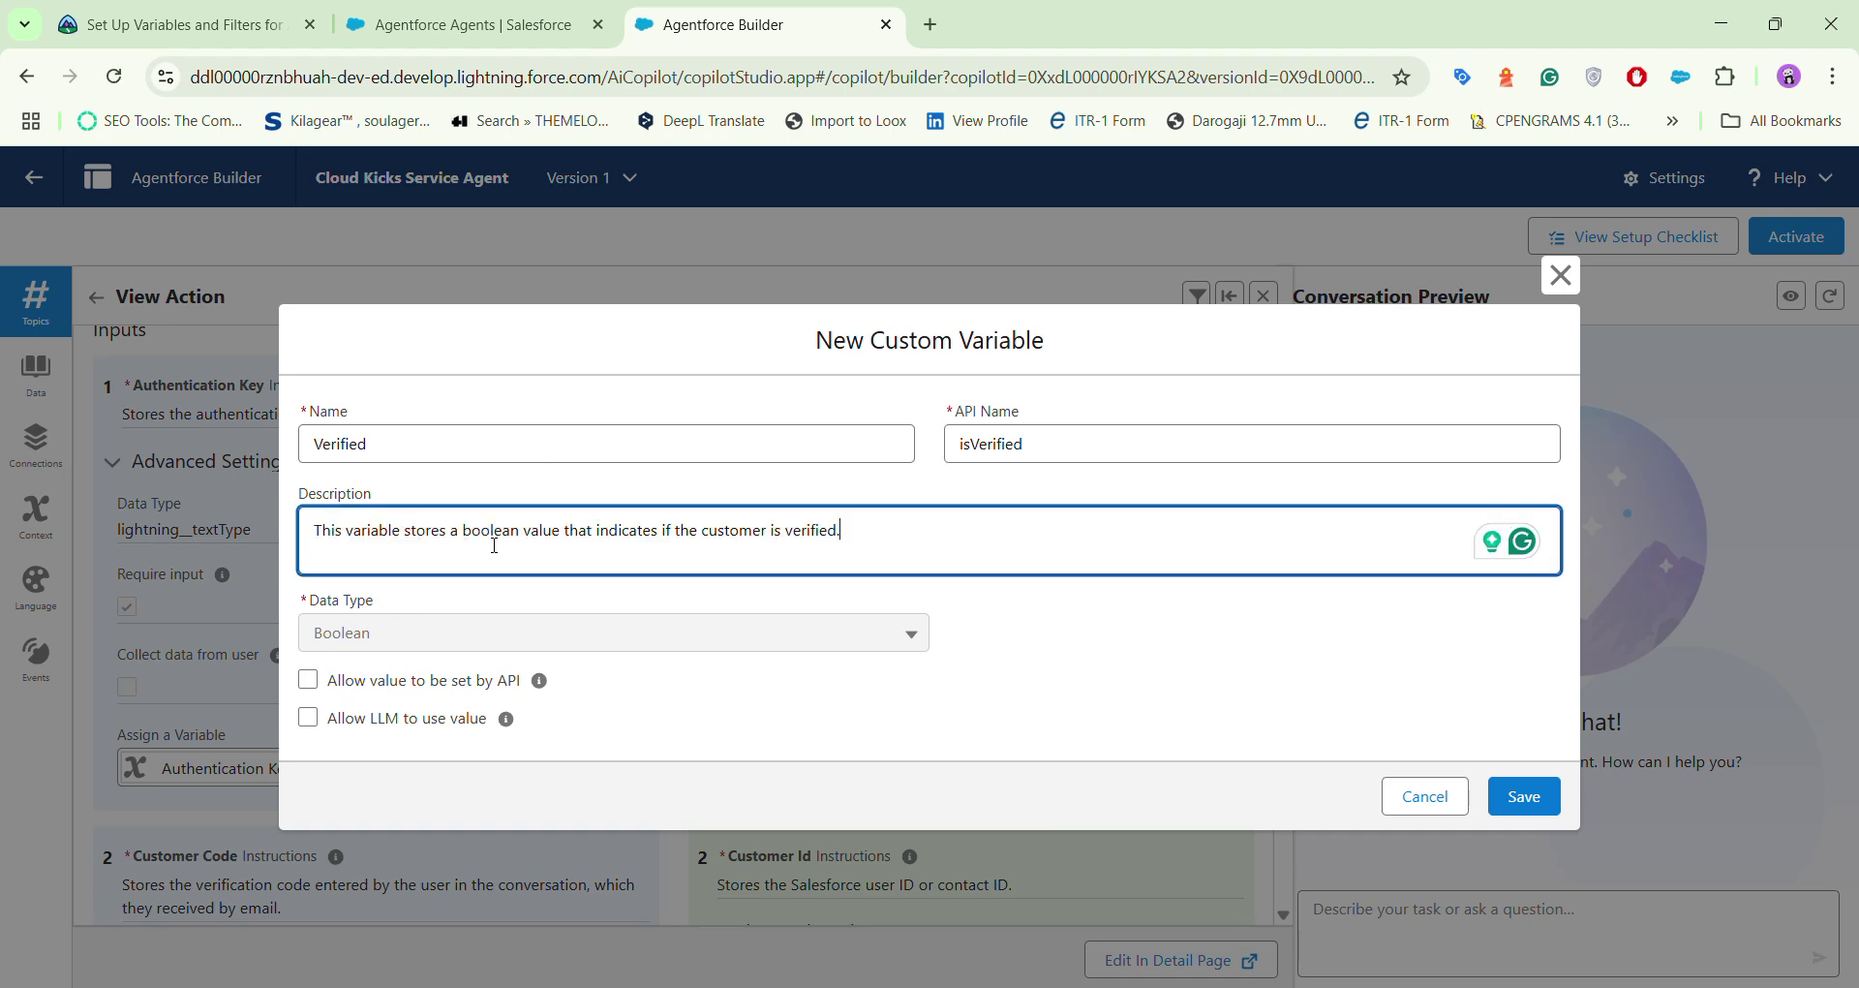
click(247, 10)
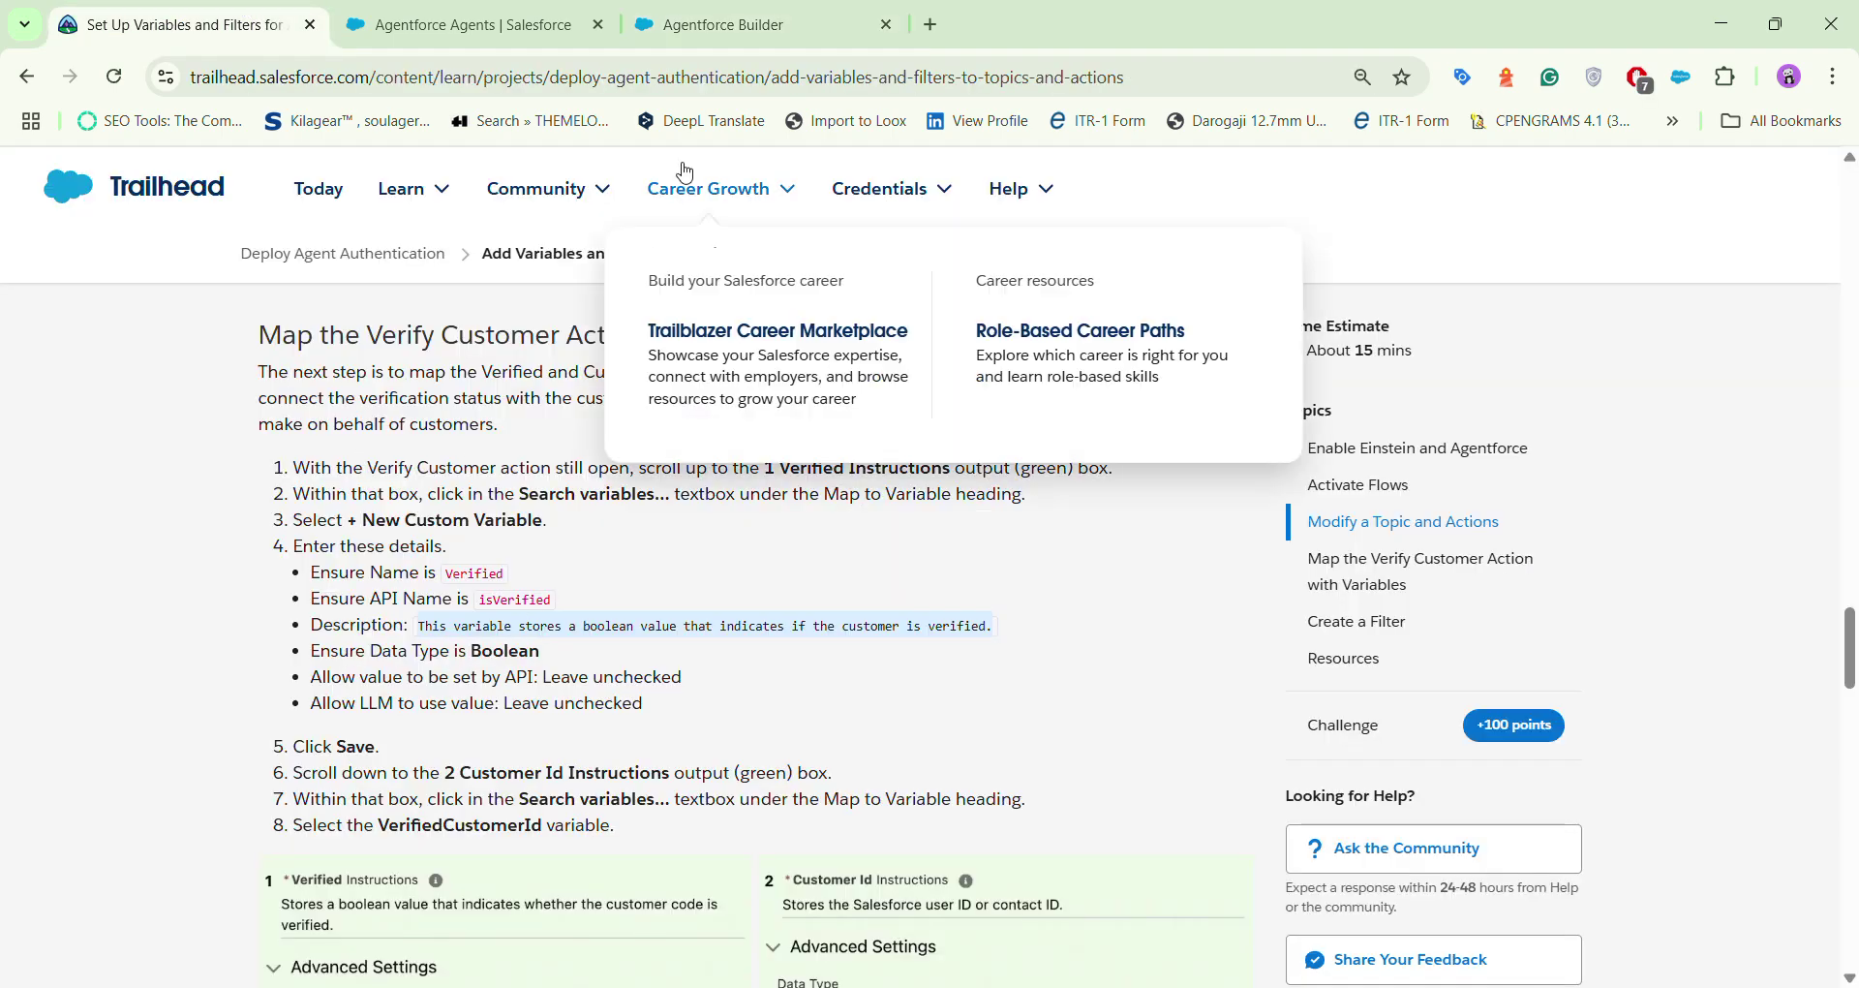
click(682, 8)
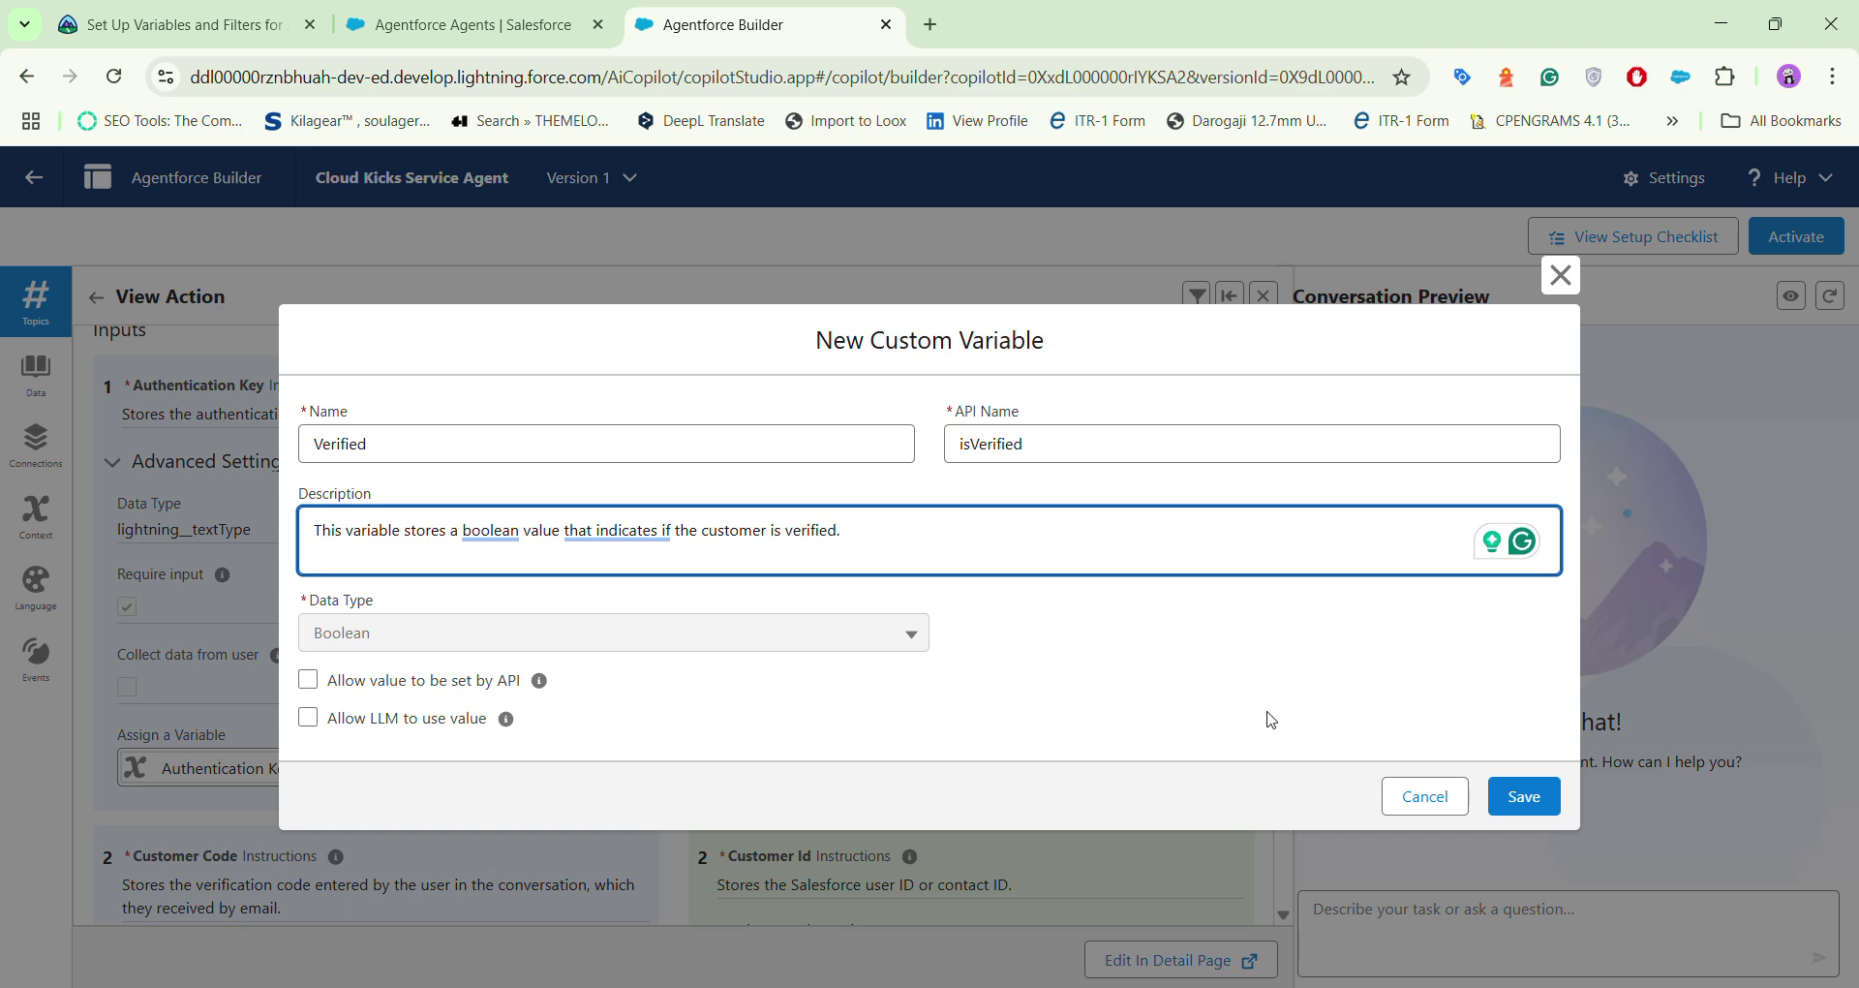
click(1490, 797)
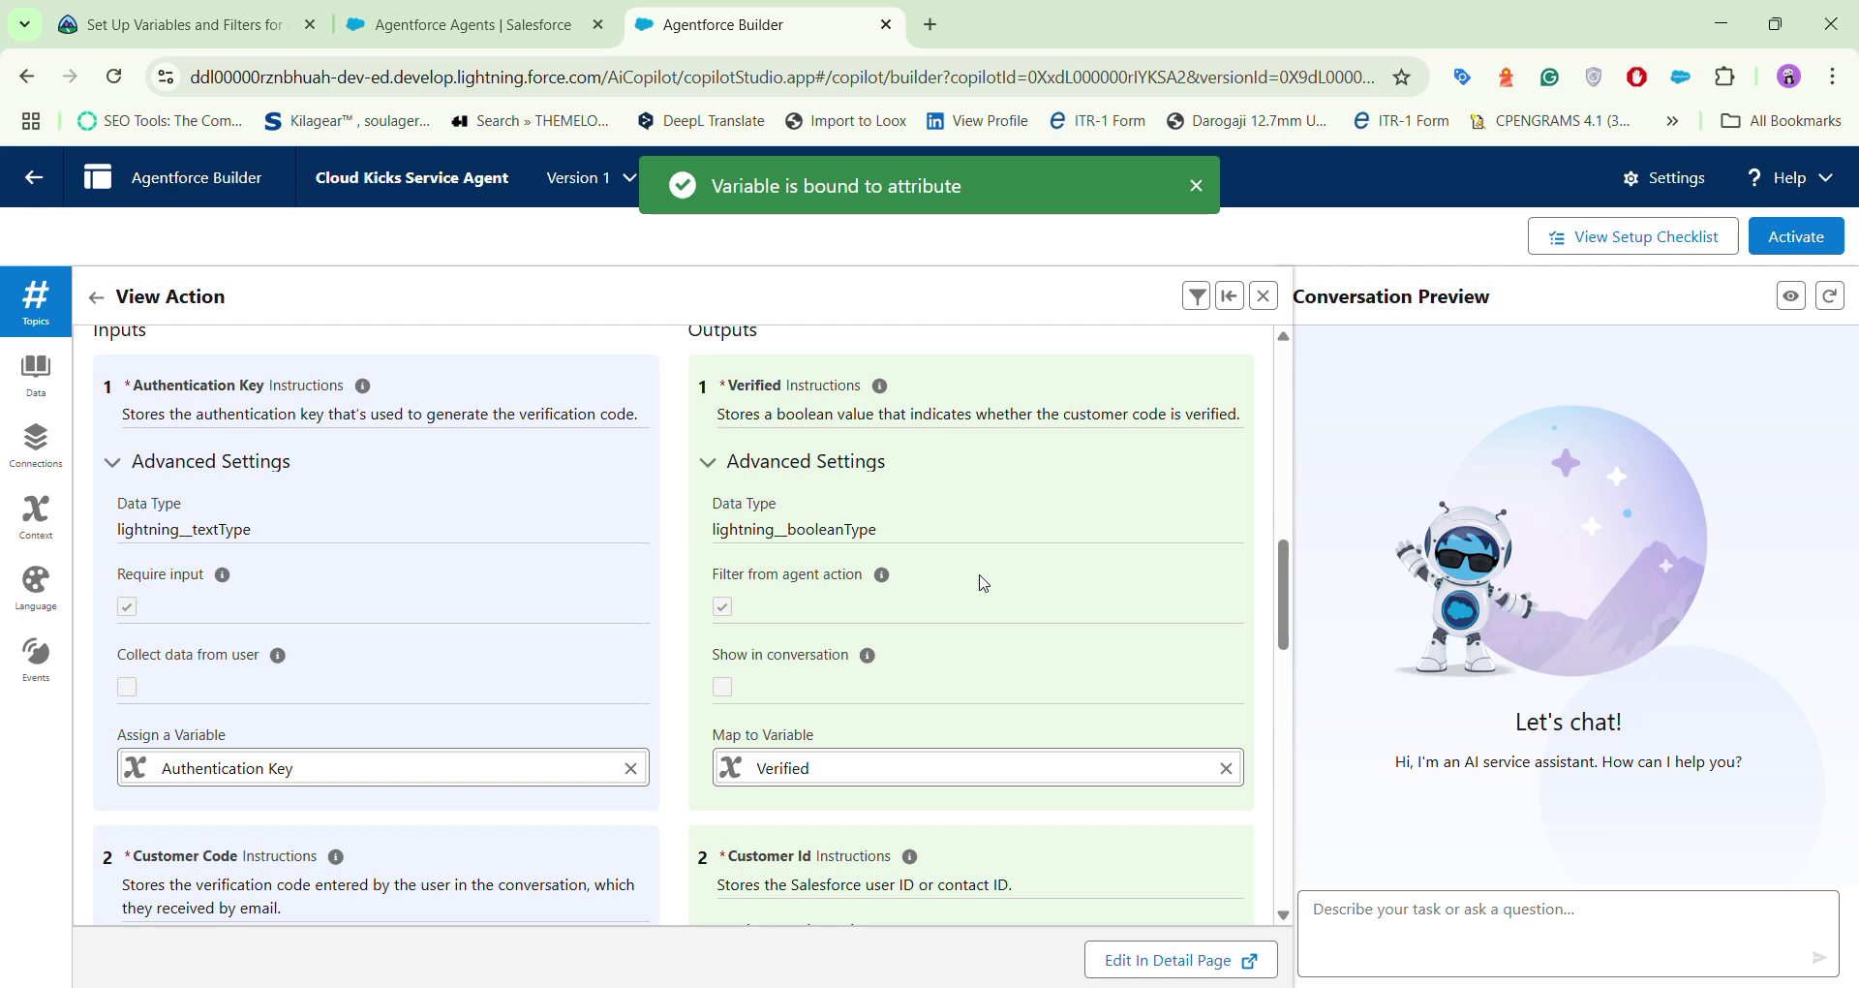
Step: Map the Verify Customer action's Customer Id output to the VerifiedCustomerId variable
scroll(984, 582, down, 2)
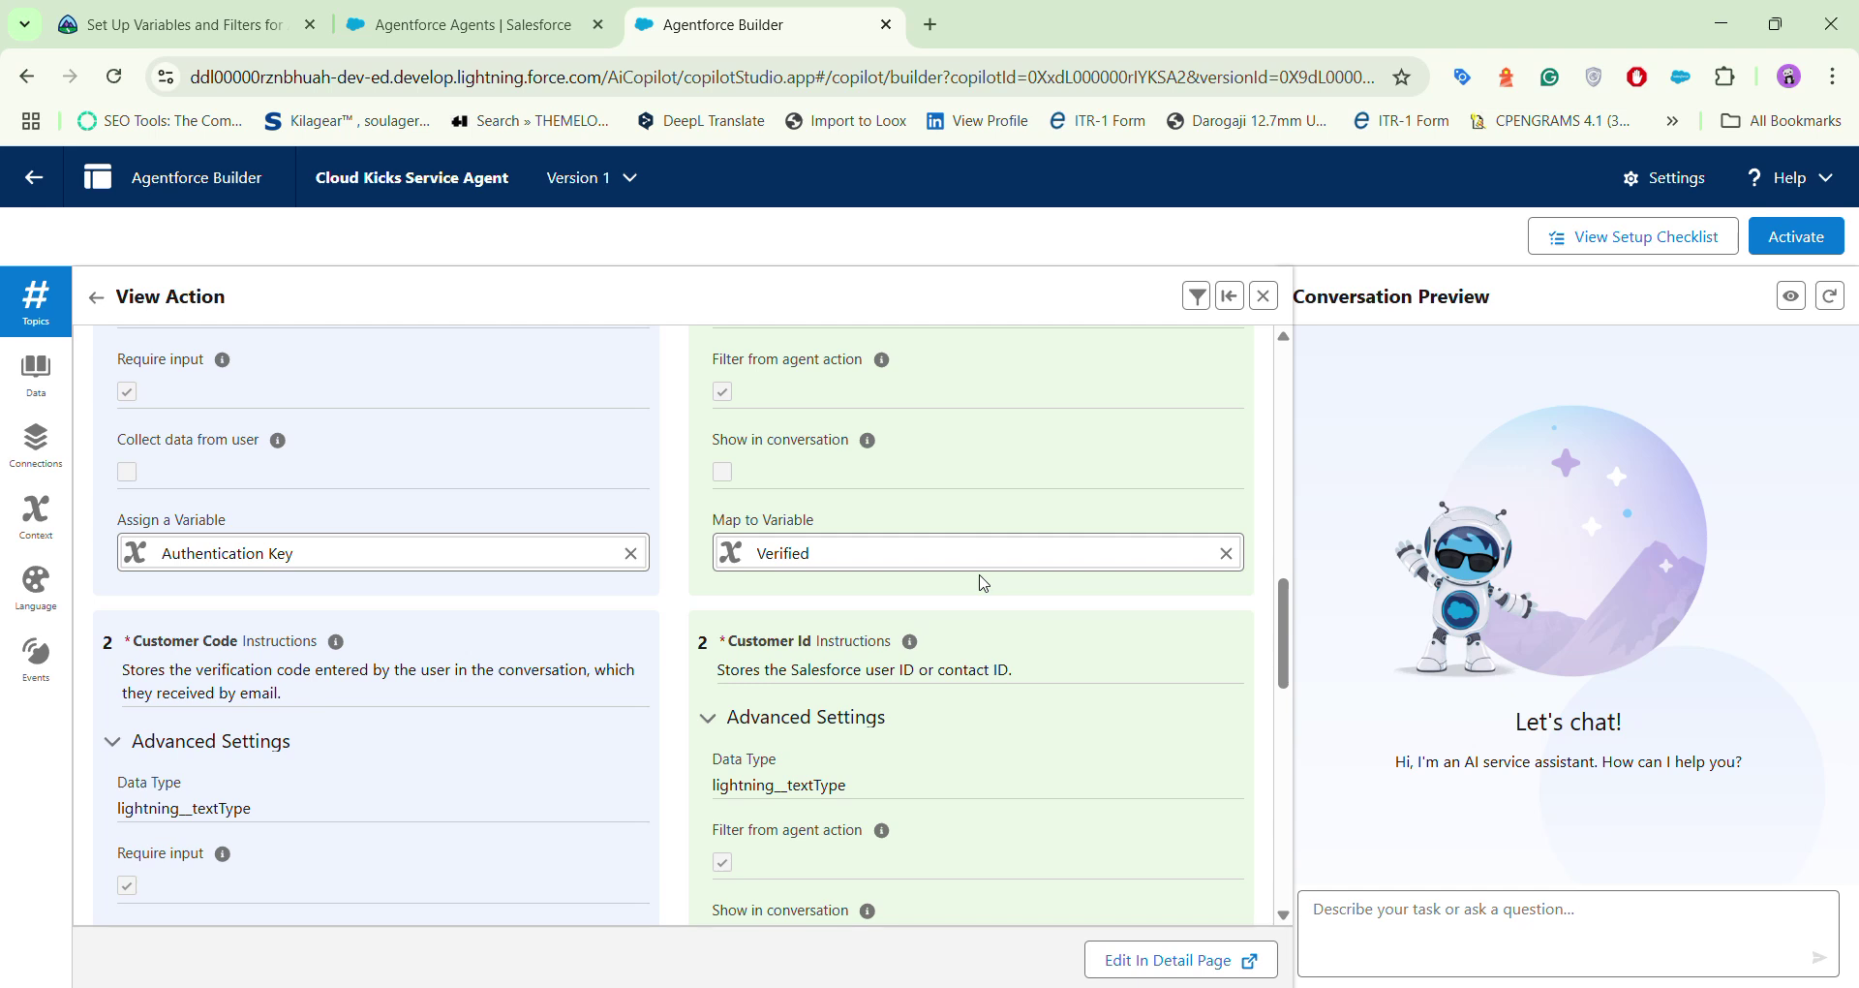
scroll(983, 582, down, 4)
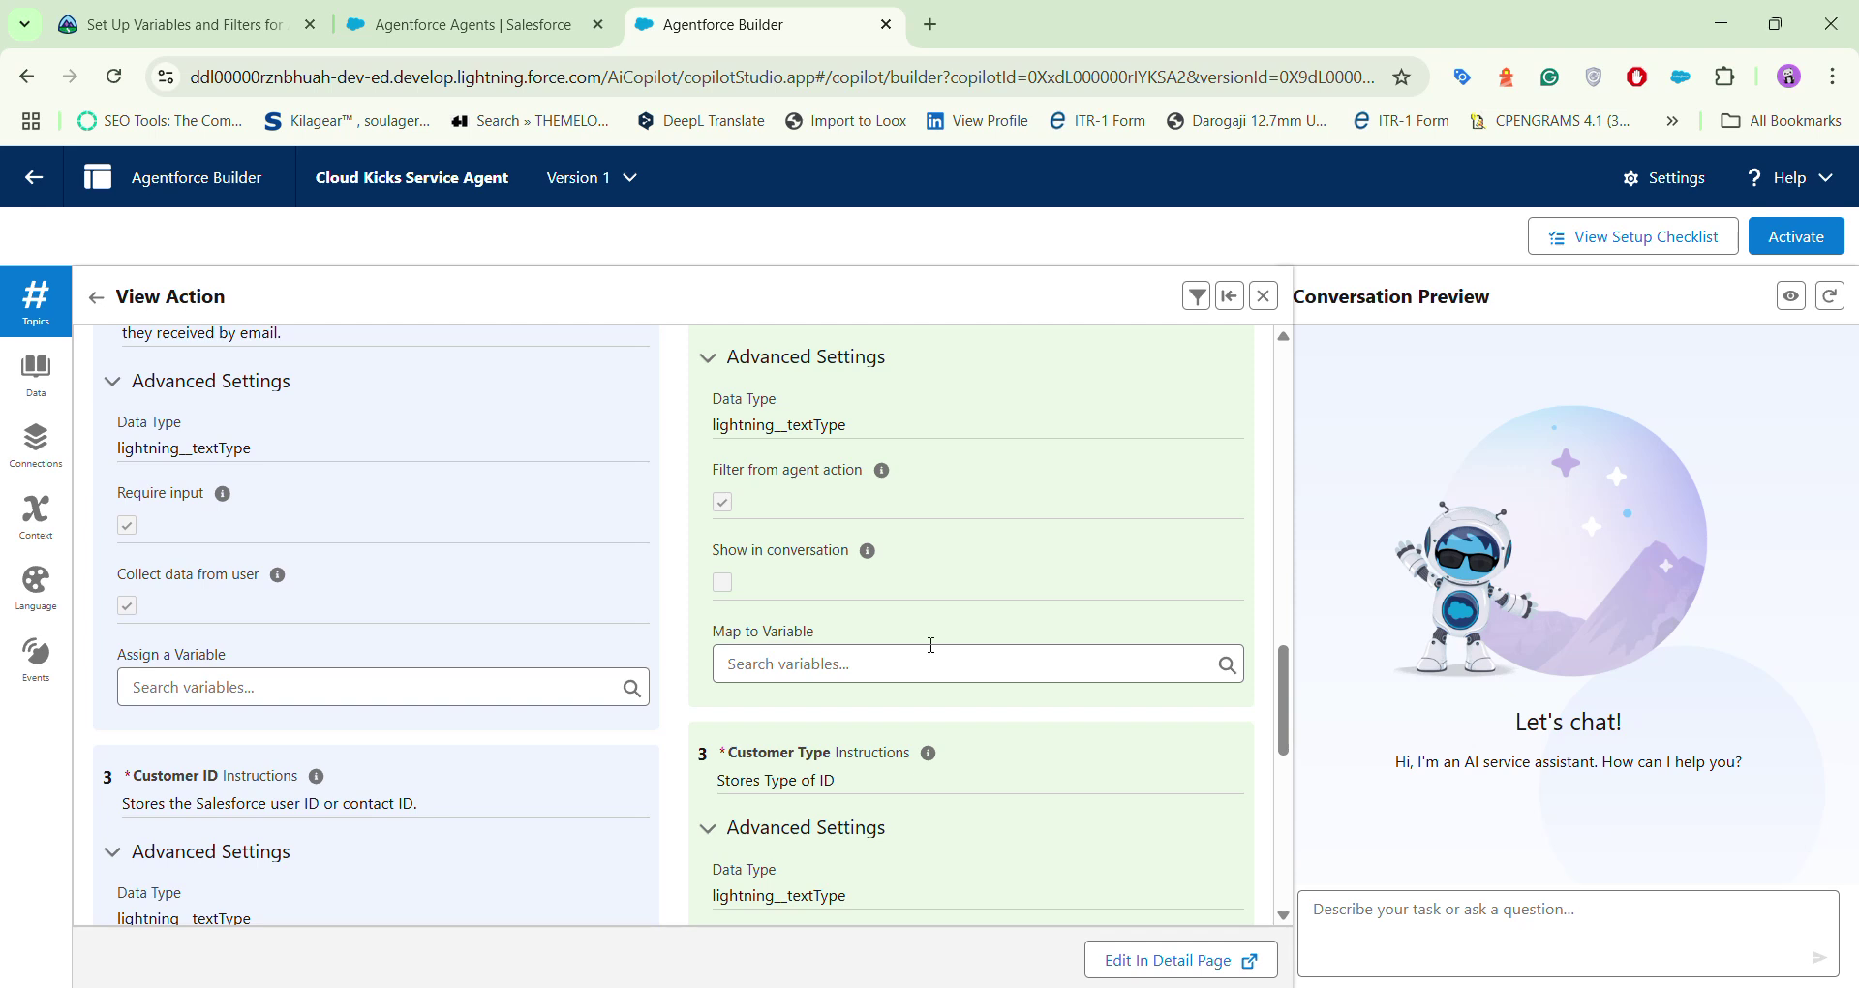
scroll(932, 645, up, 2)
scroll(927, 661, down, 1)
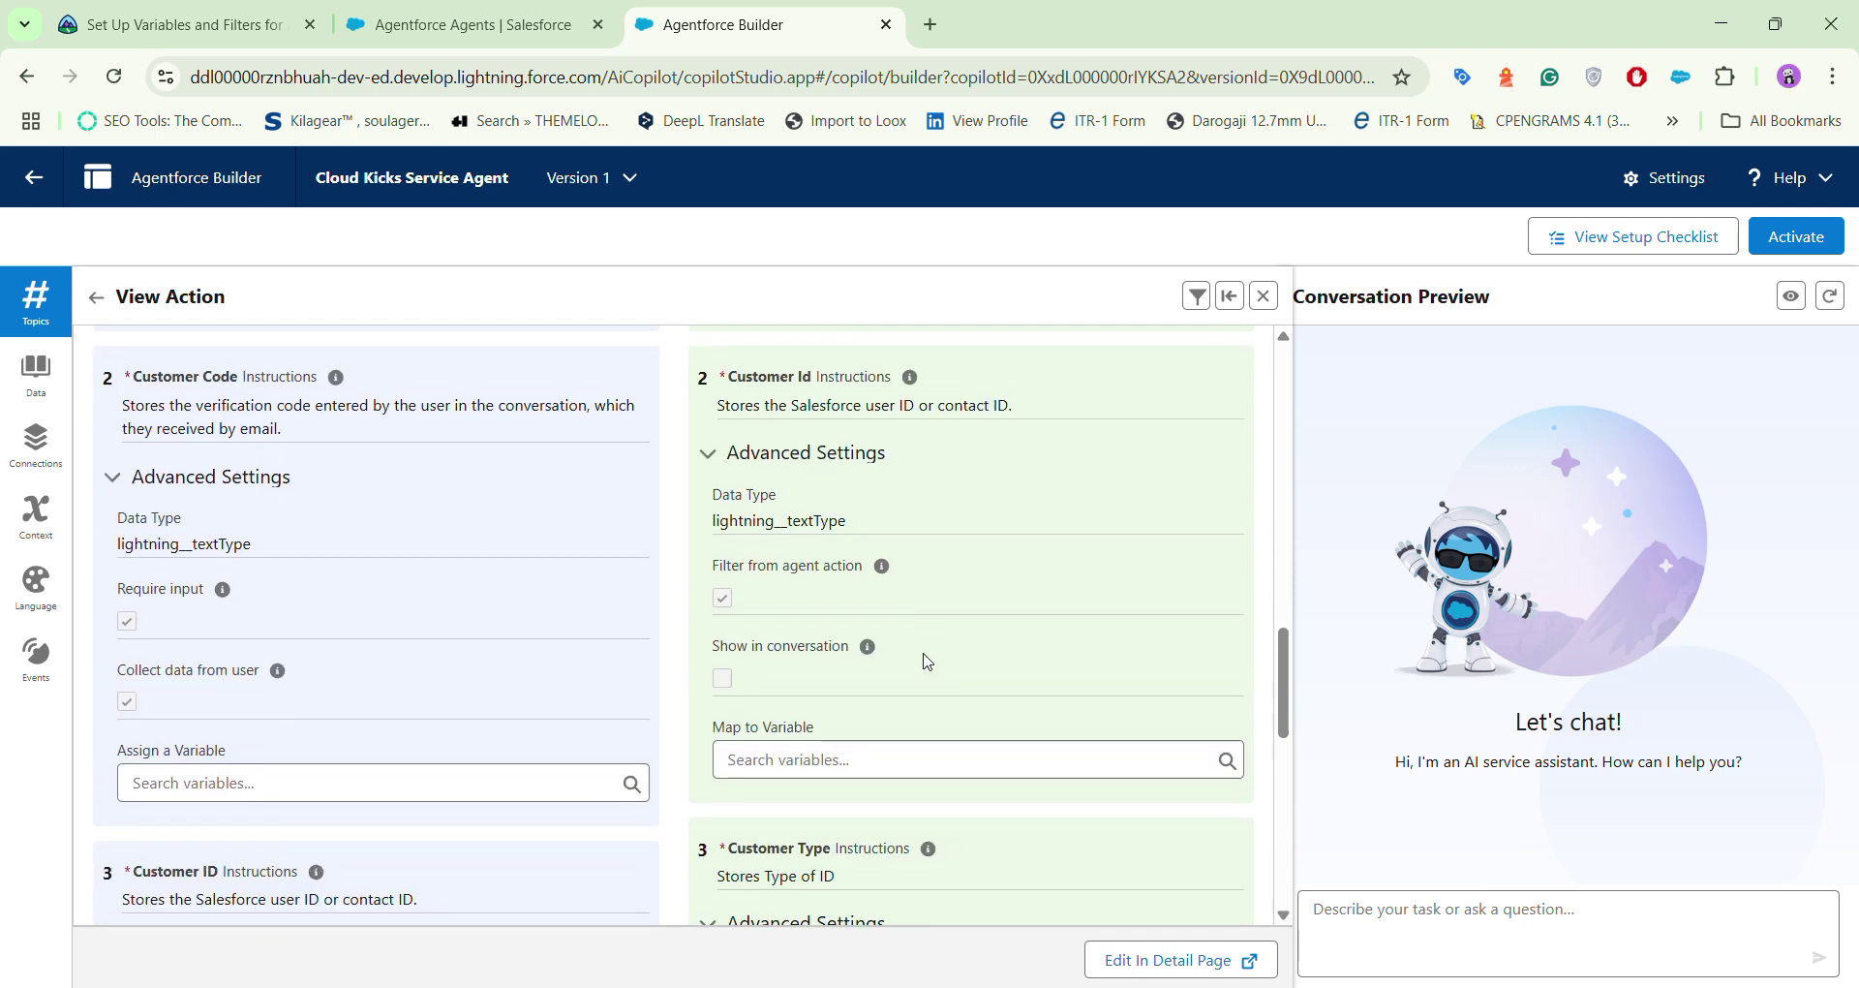
click(872, 757)
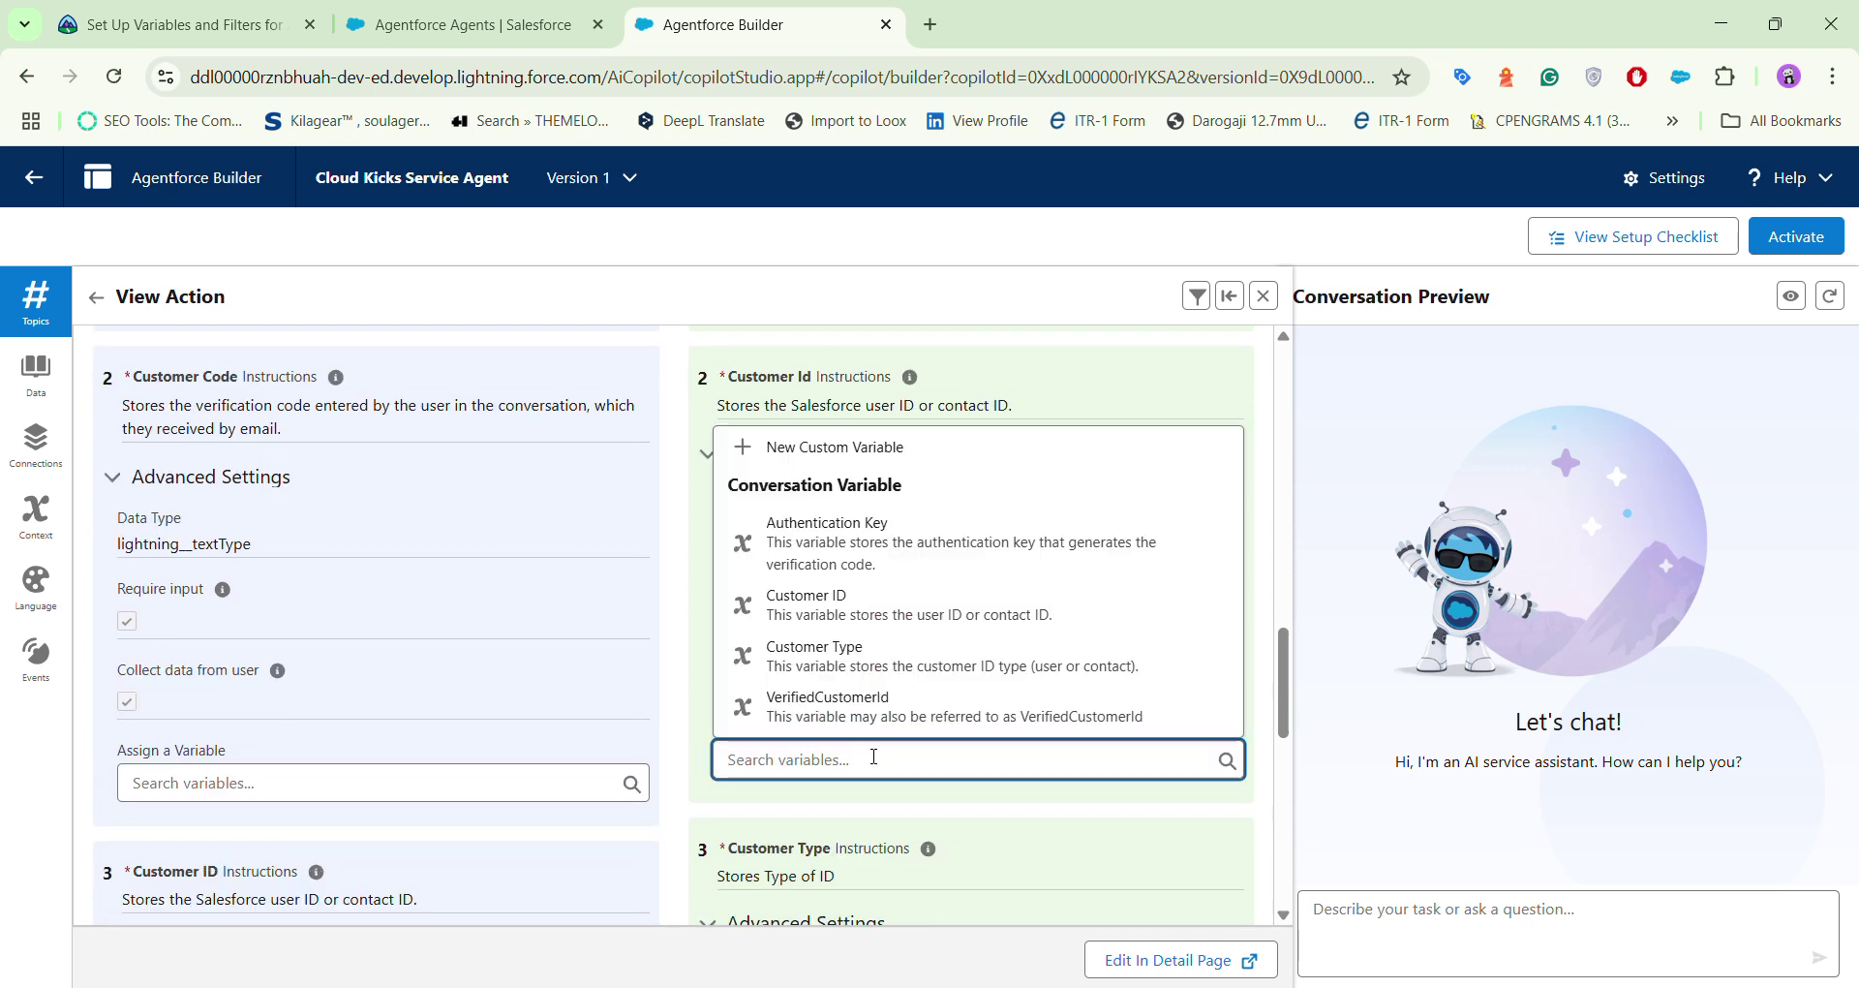
click(867, 705)
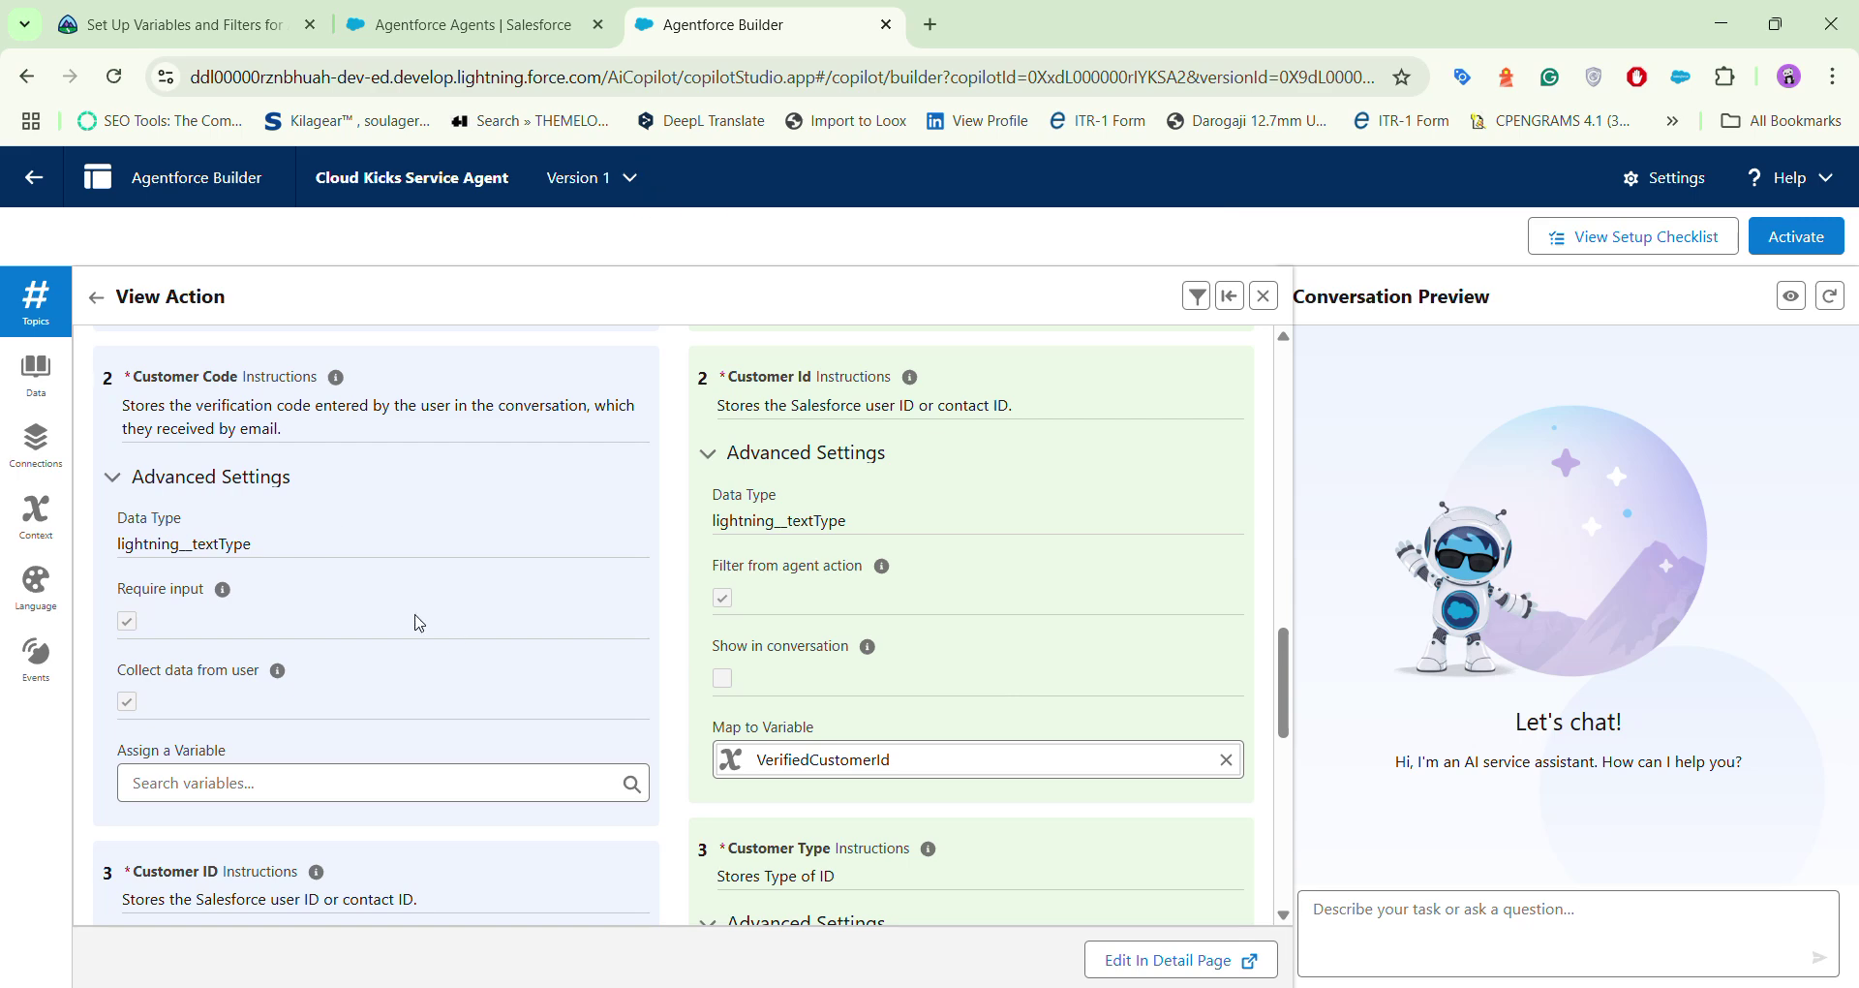
Step: Start a new filter in the agent's context settings
scroll(344, 625, down, 10)
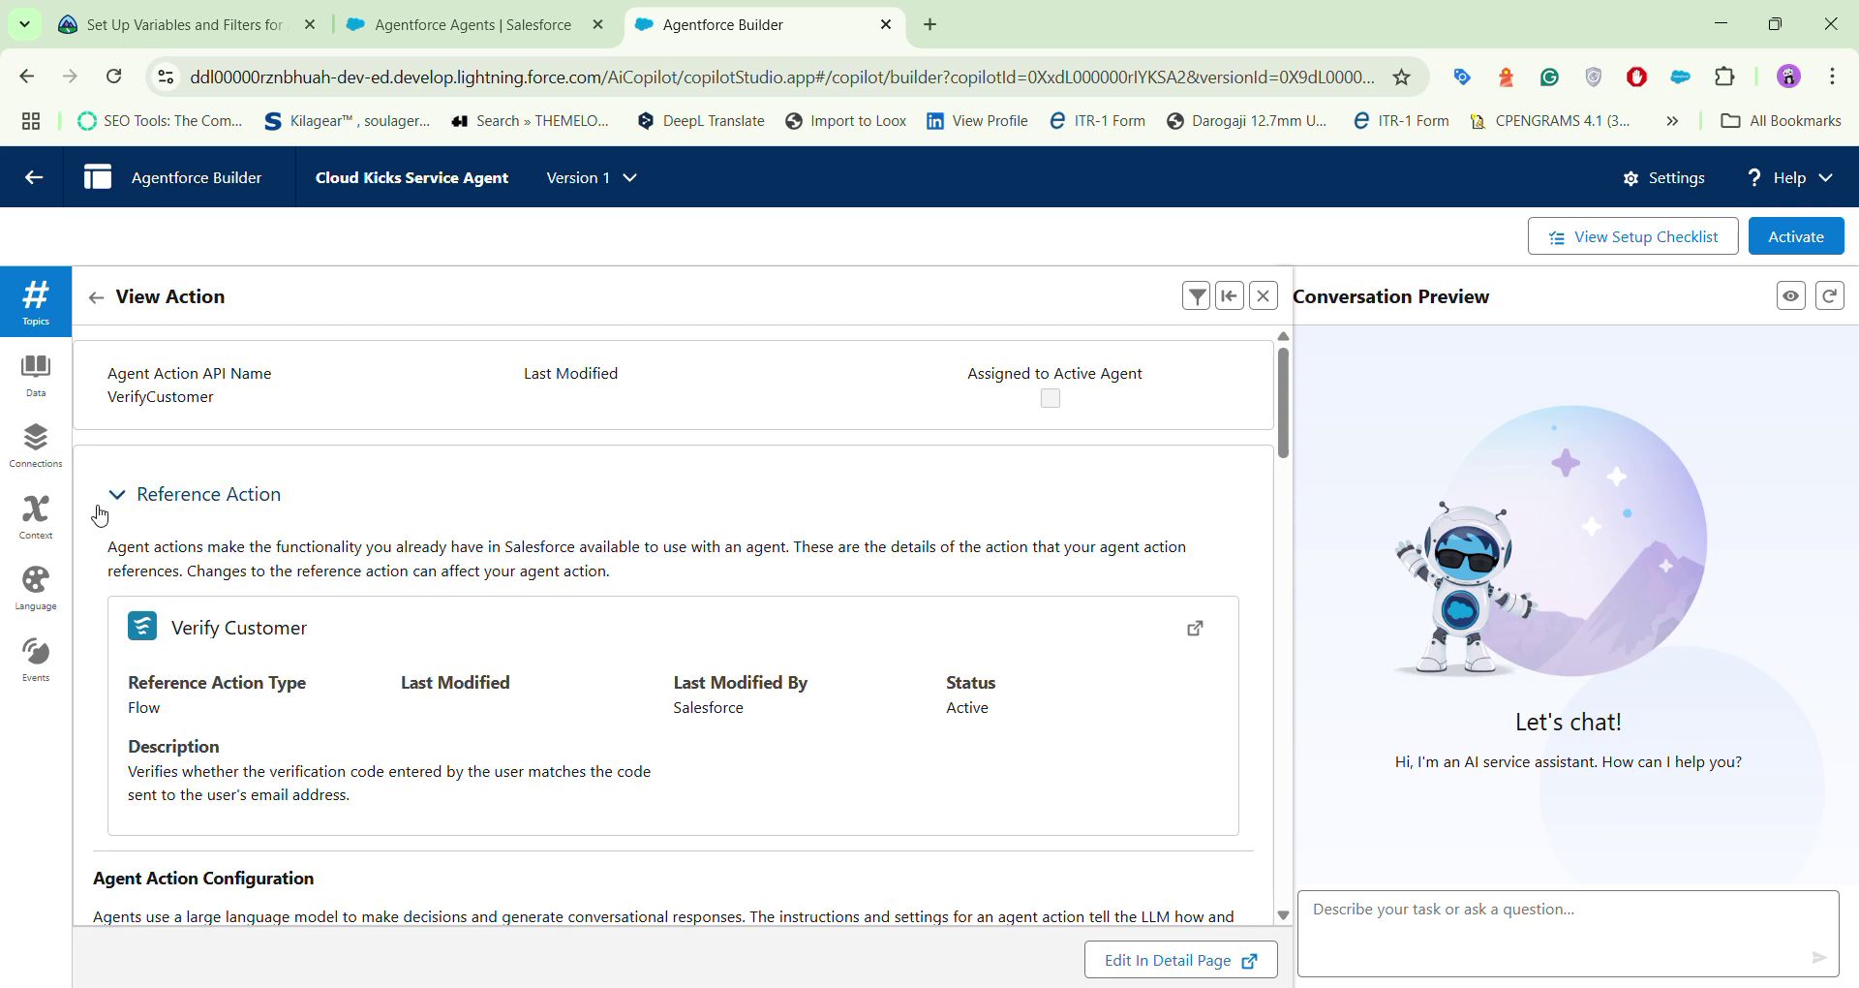
click(35, 511)
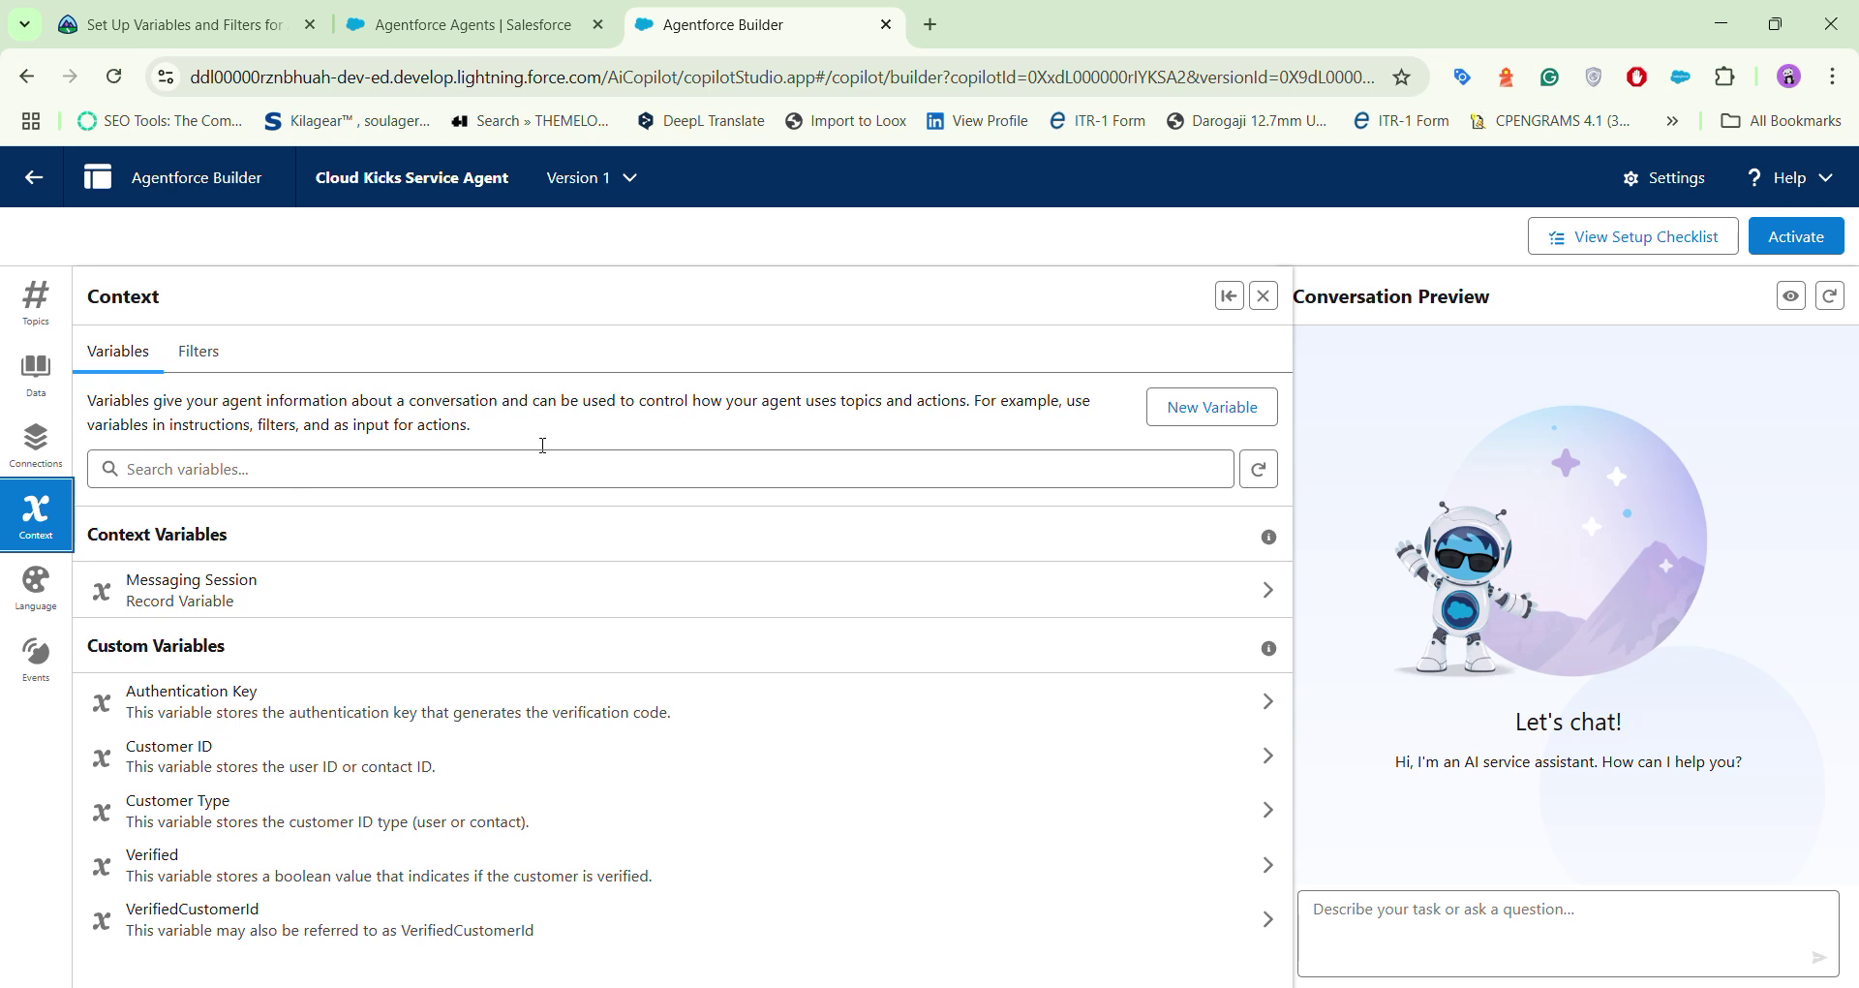
click(199, 355)
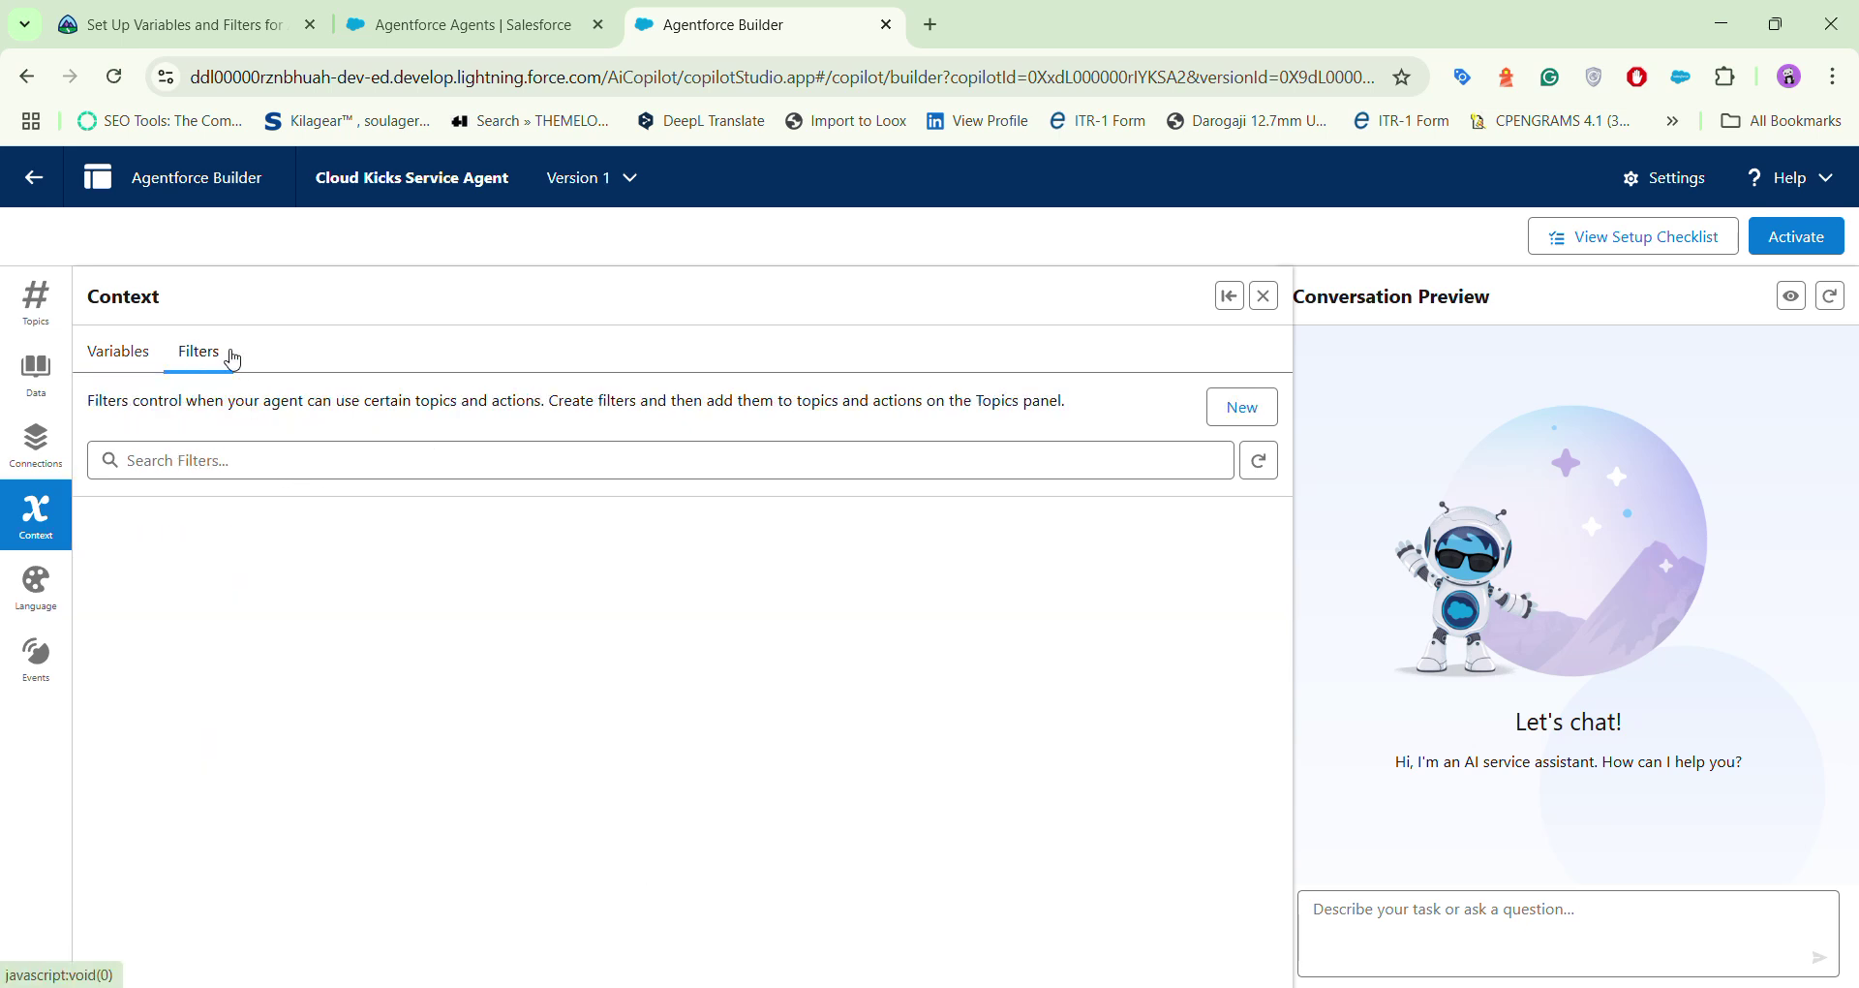
click(1234, 410)
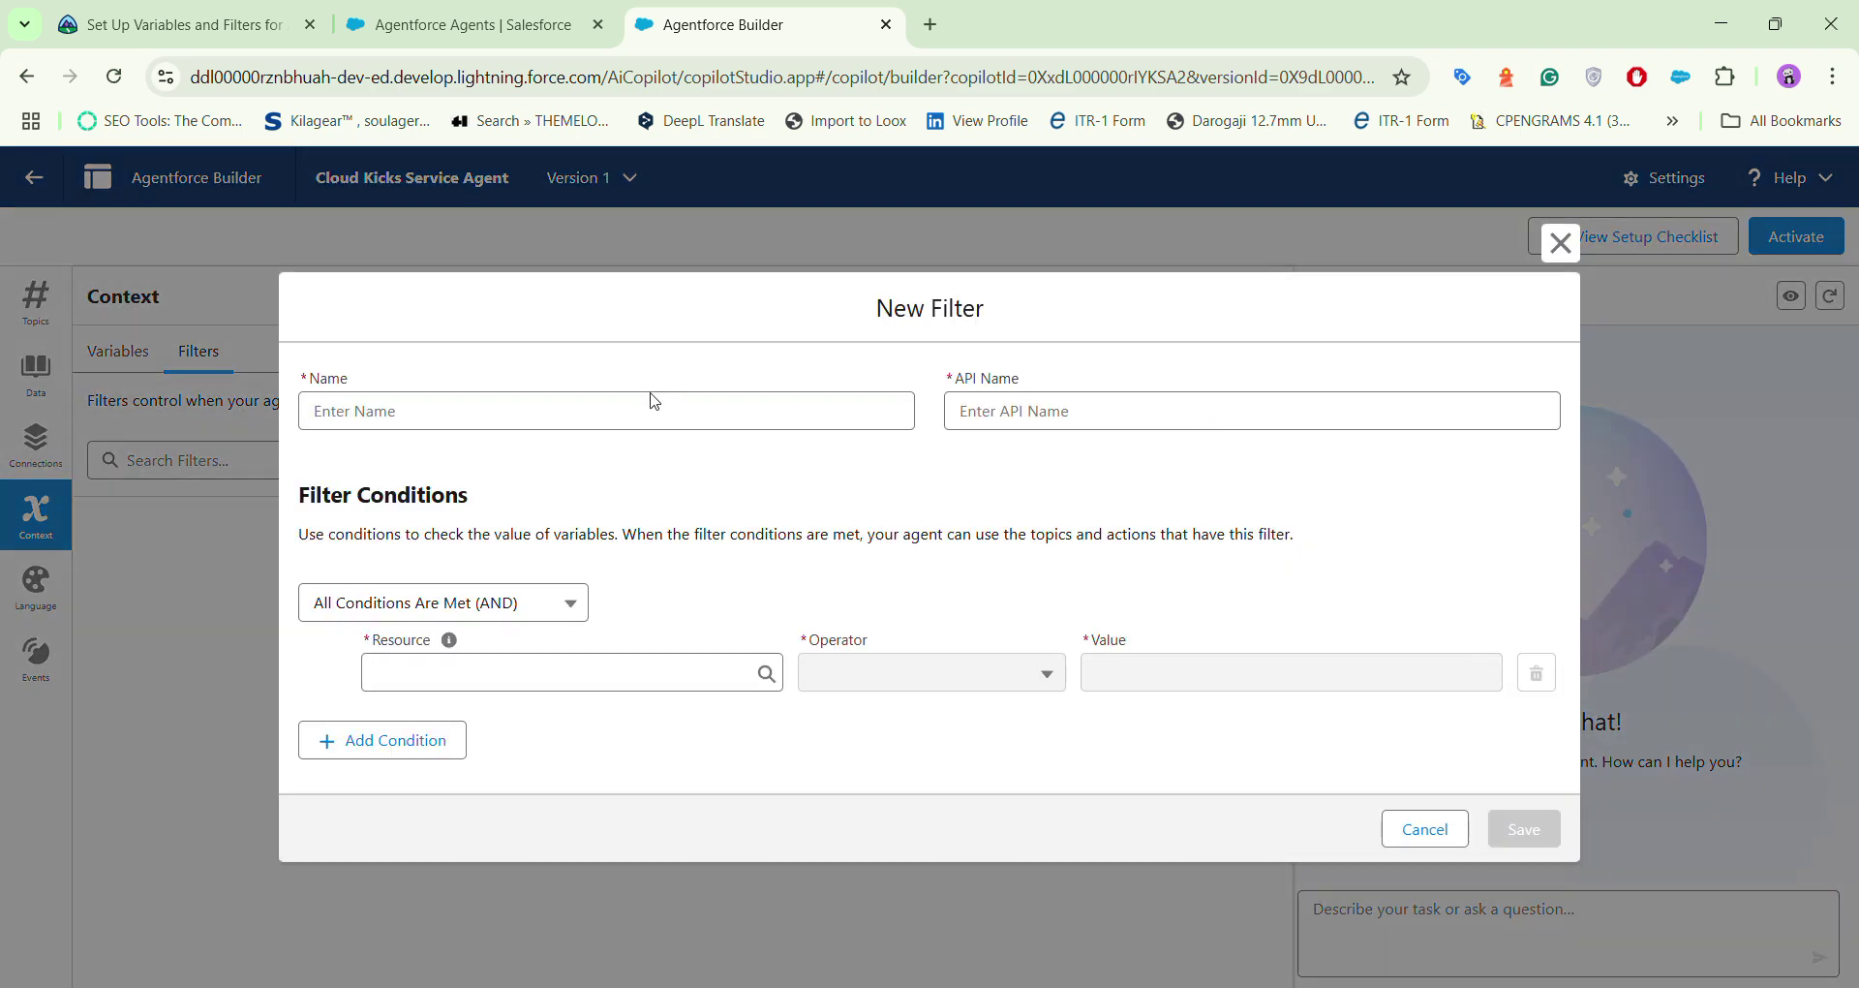
Step: Name the new filter Is Verified, copied from Trailhead's Create a Filter instructions, with the API name Is_Verified
click(174, 25)
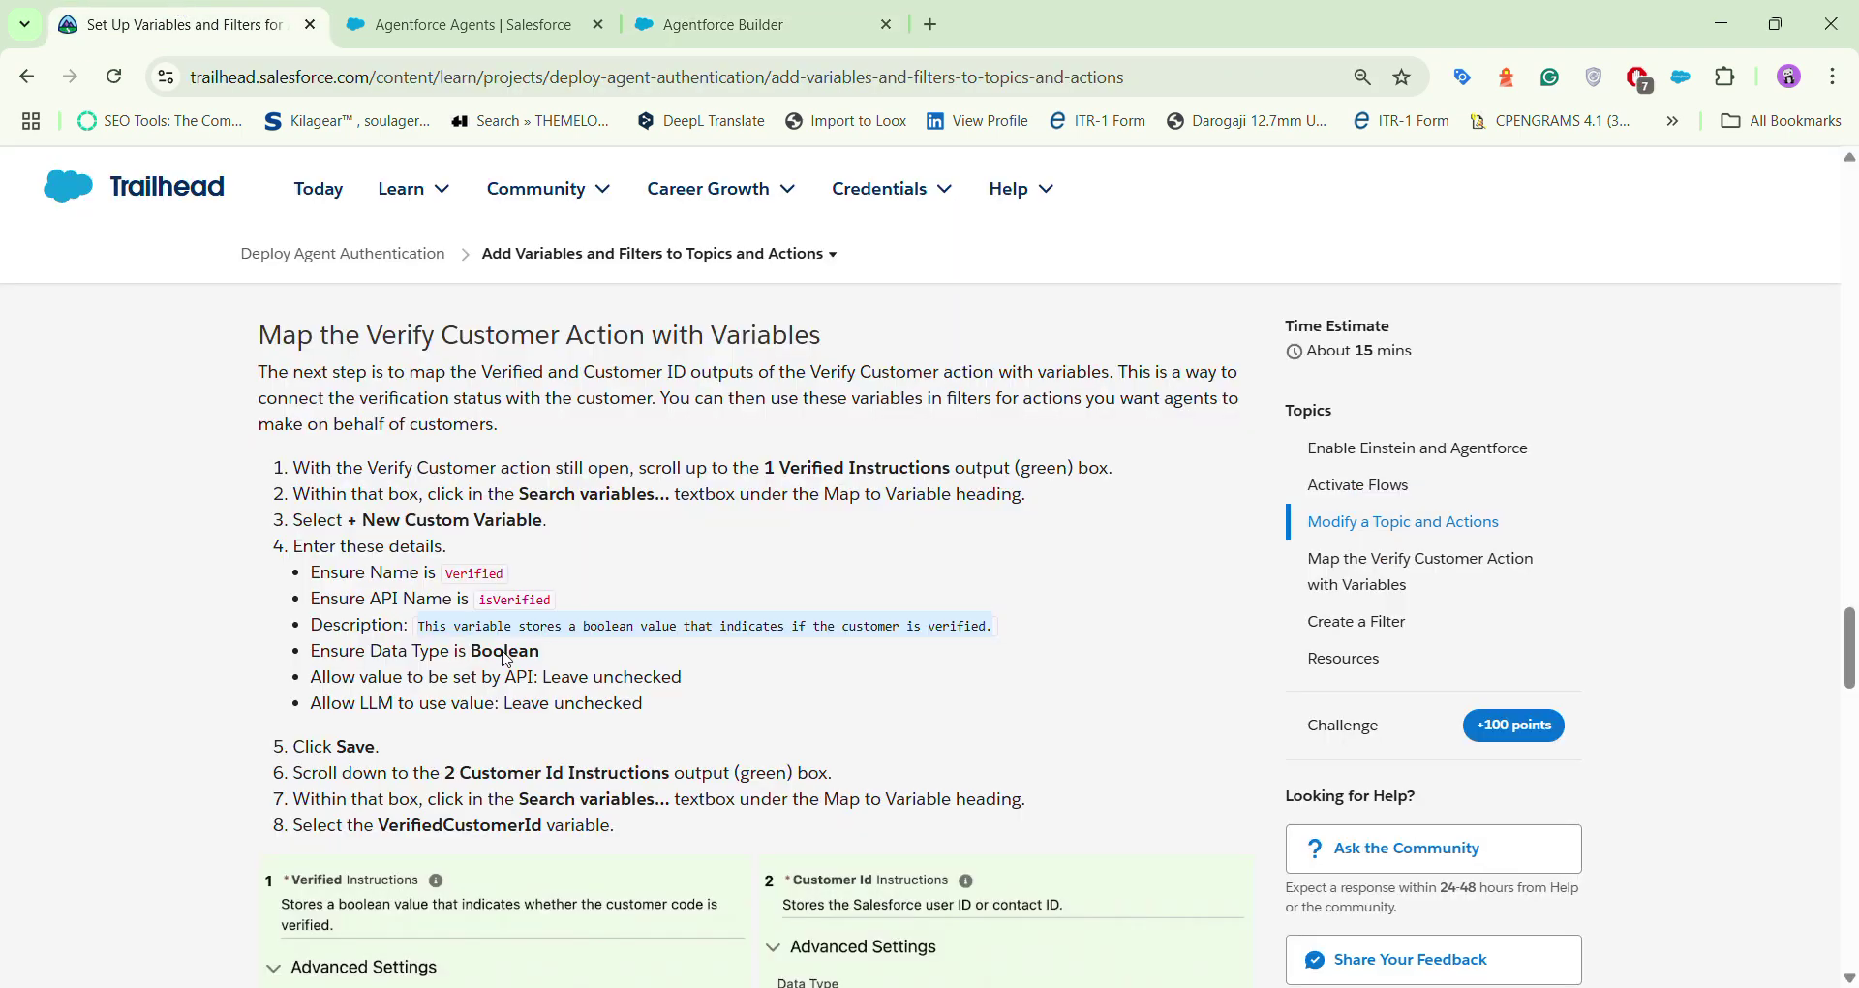
scroll(486, 691, down, 1)
scroll(486, 691, down, 12)
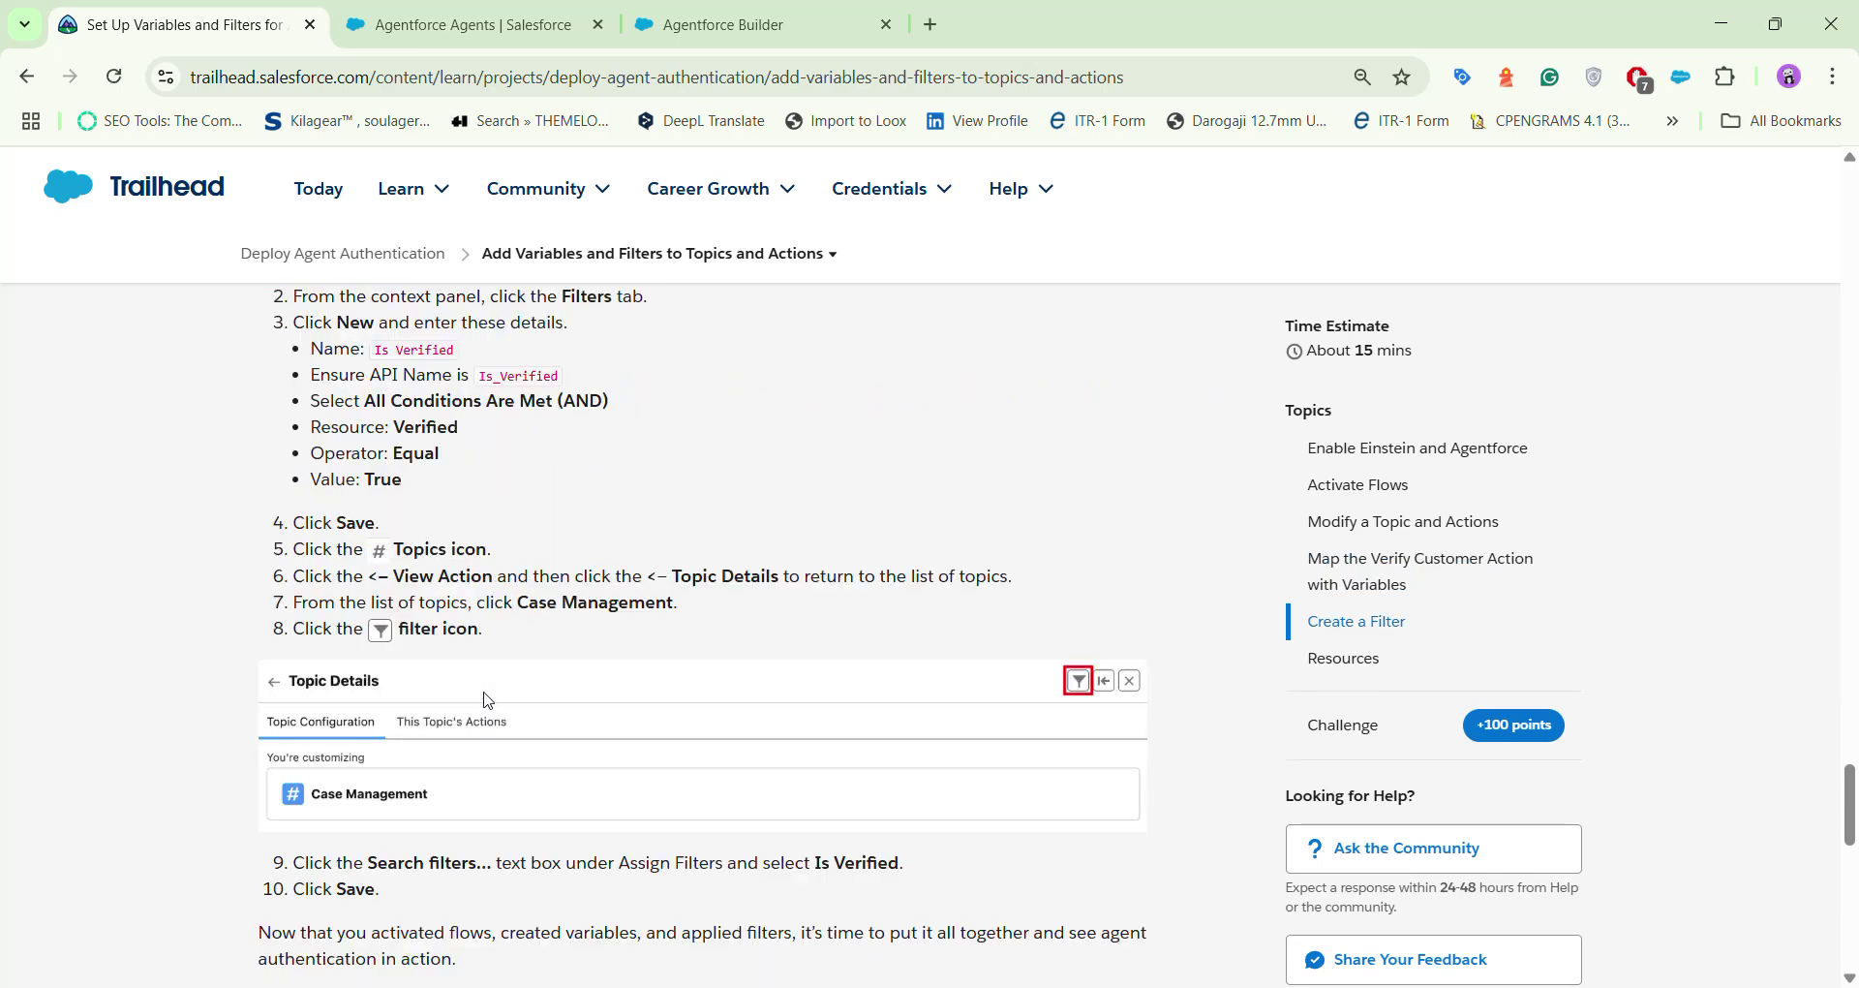
scroll(461, 597, up, 1)
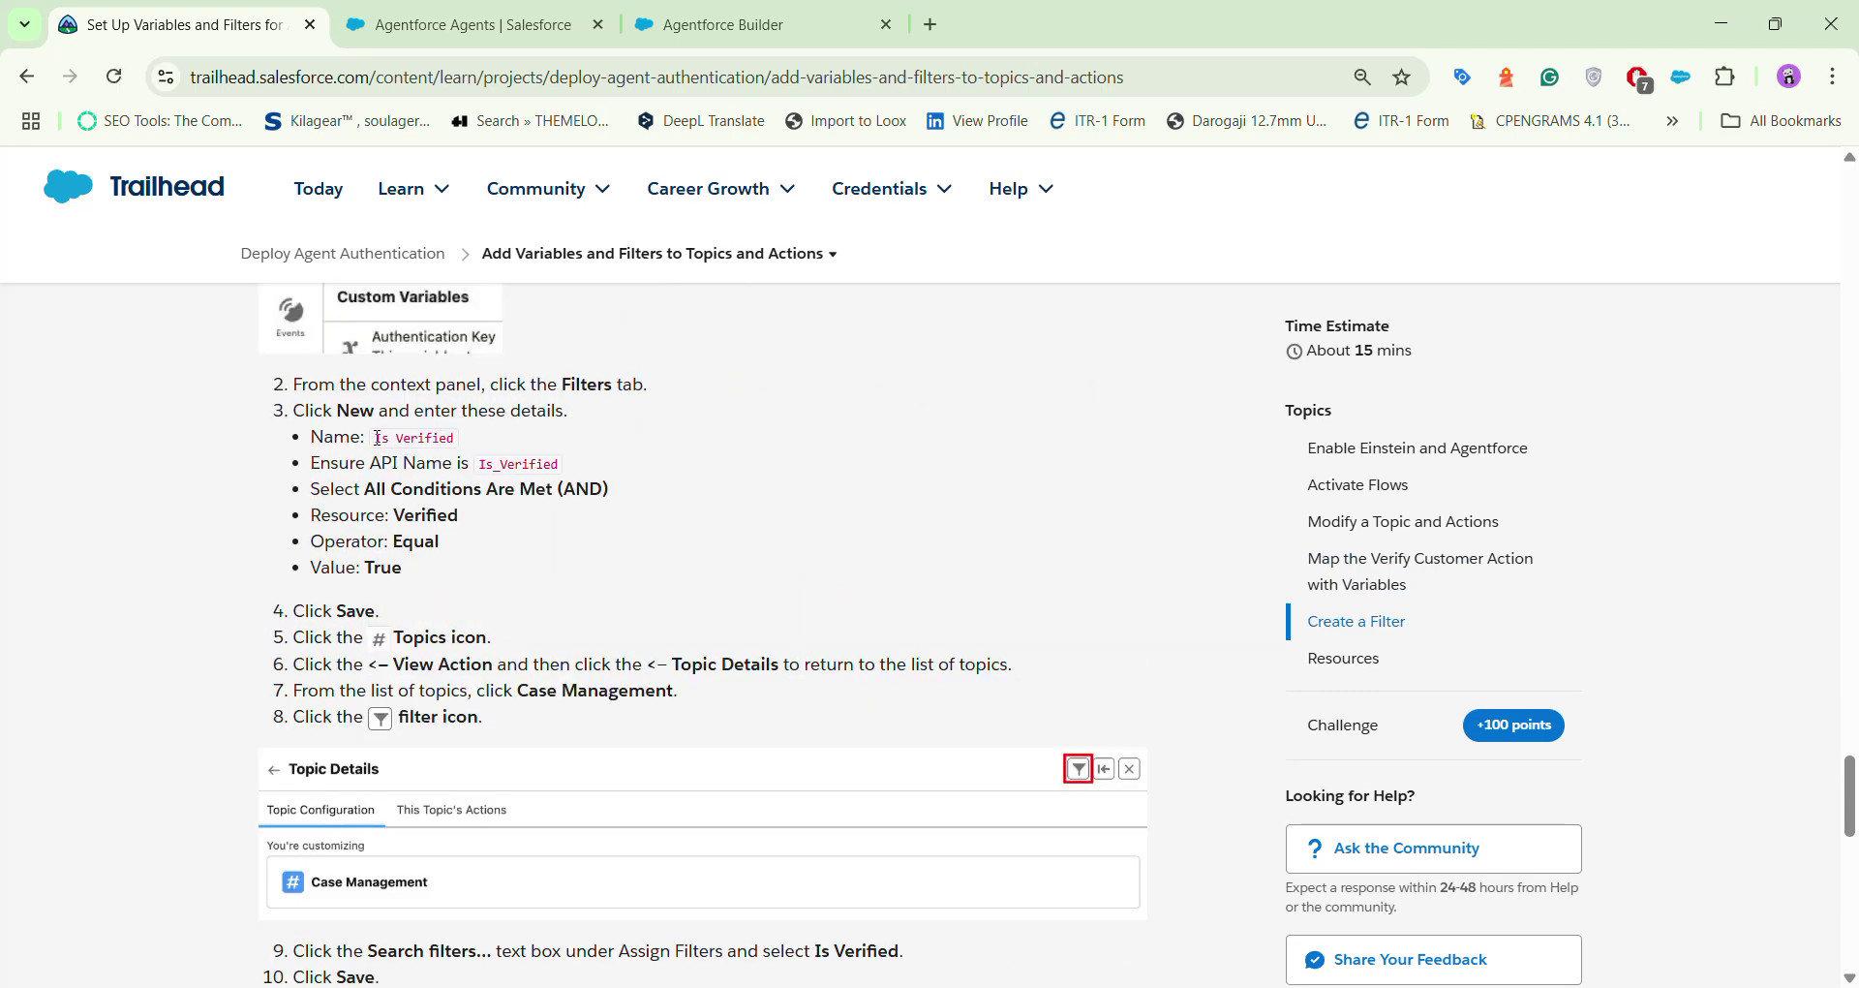
drag(378, 437, 438, 434)
drag(464, 444, 468, 444)
key(ctrl+c)
click(677, 38)
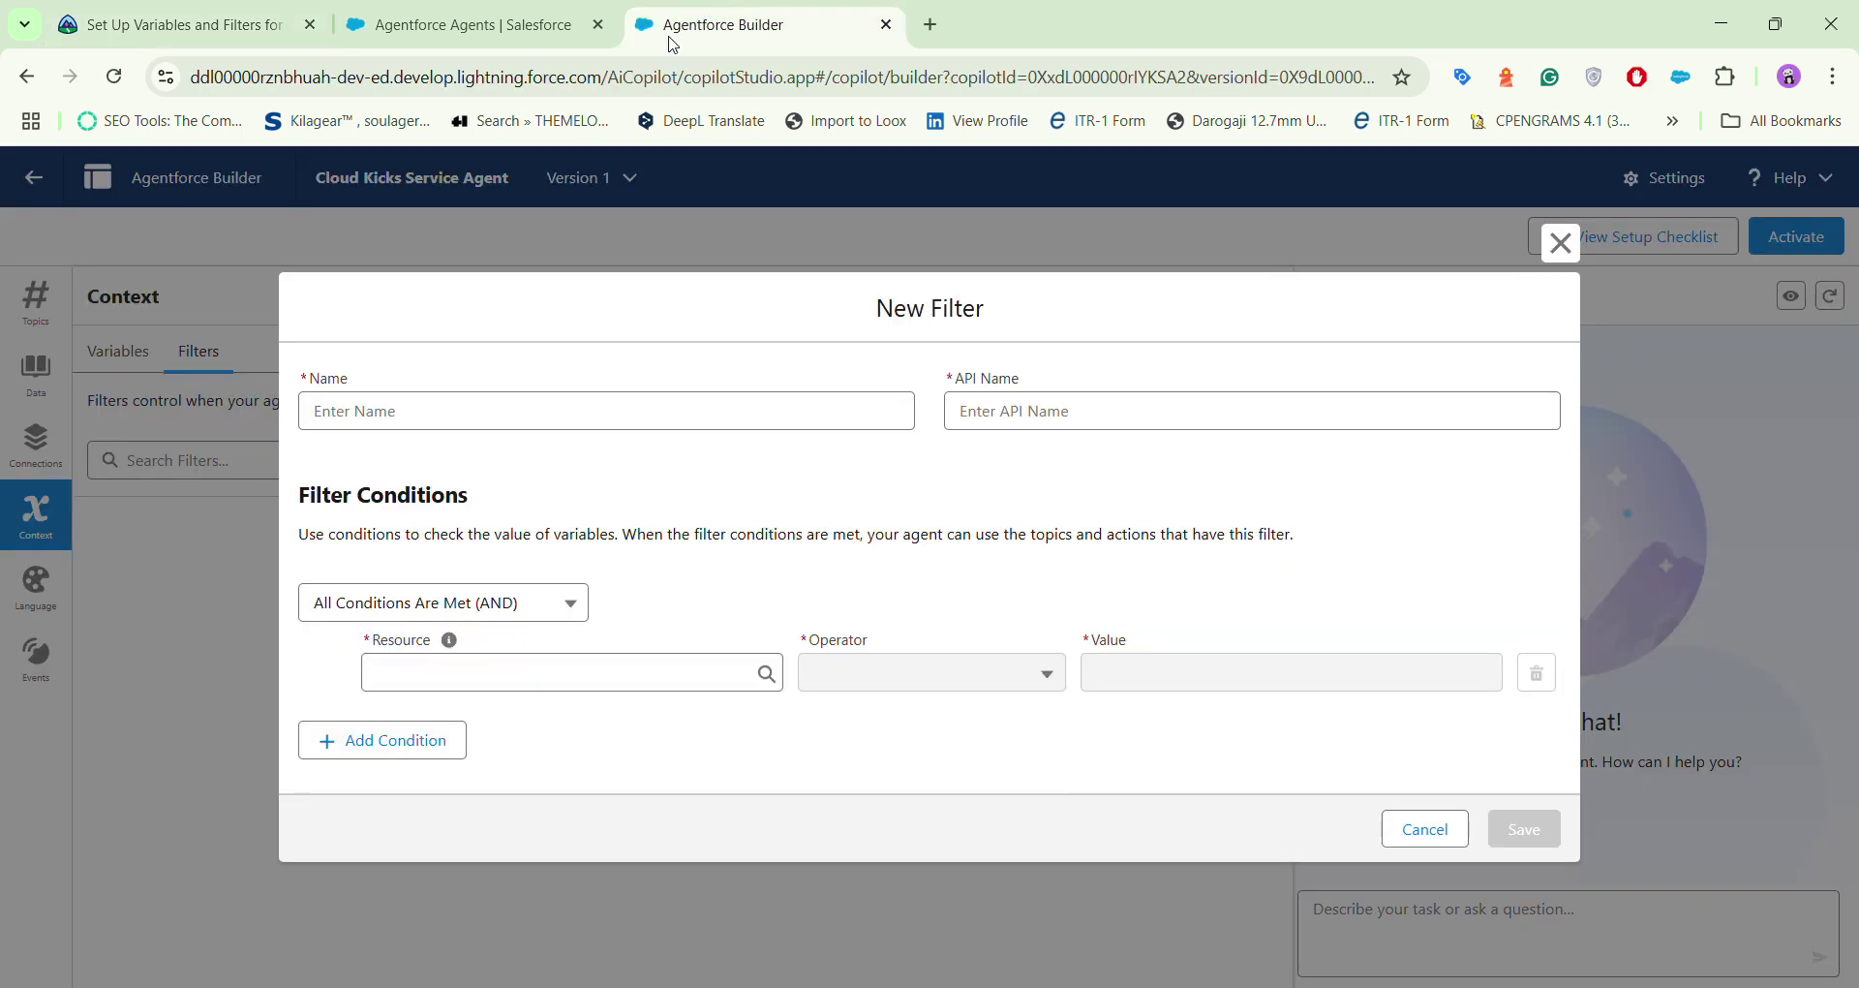
click(490, 405)
key(ctrl+v)
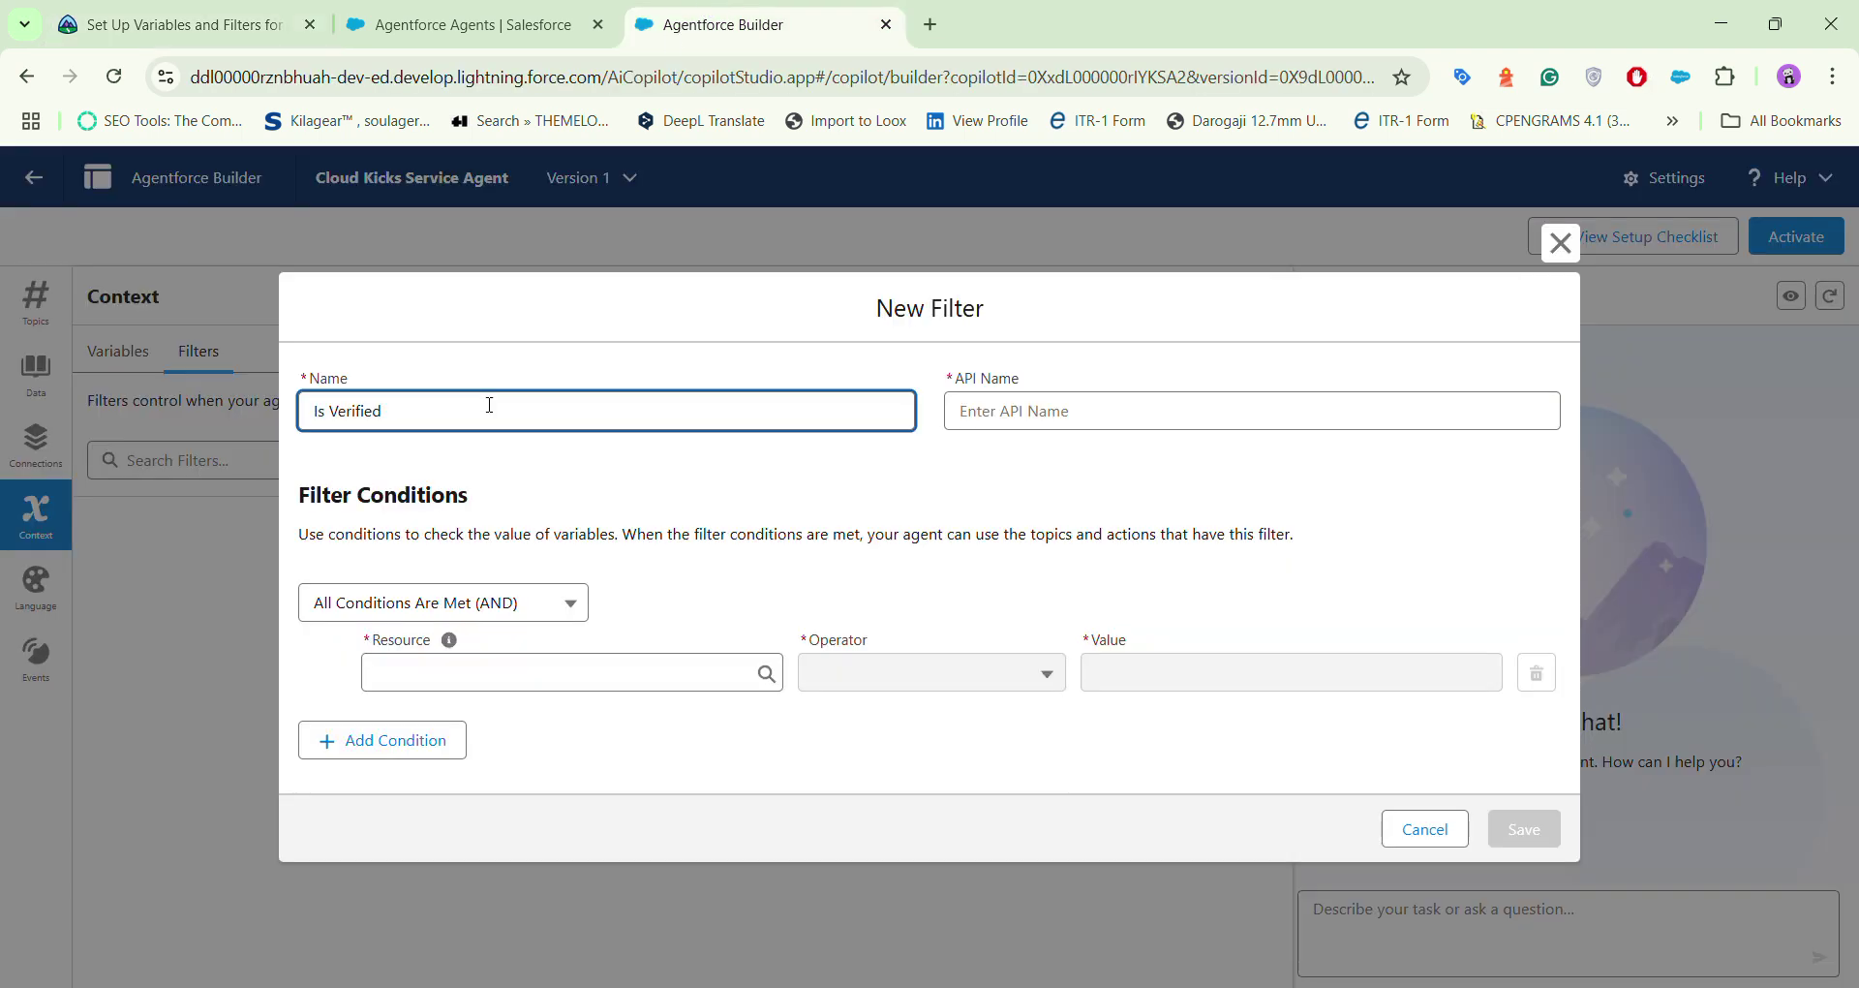
click(566, 367)
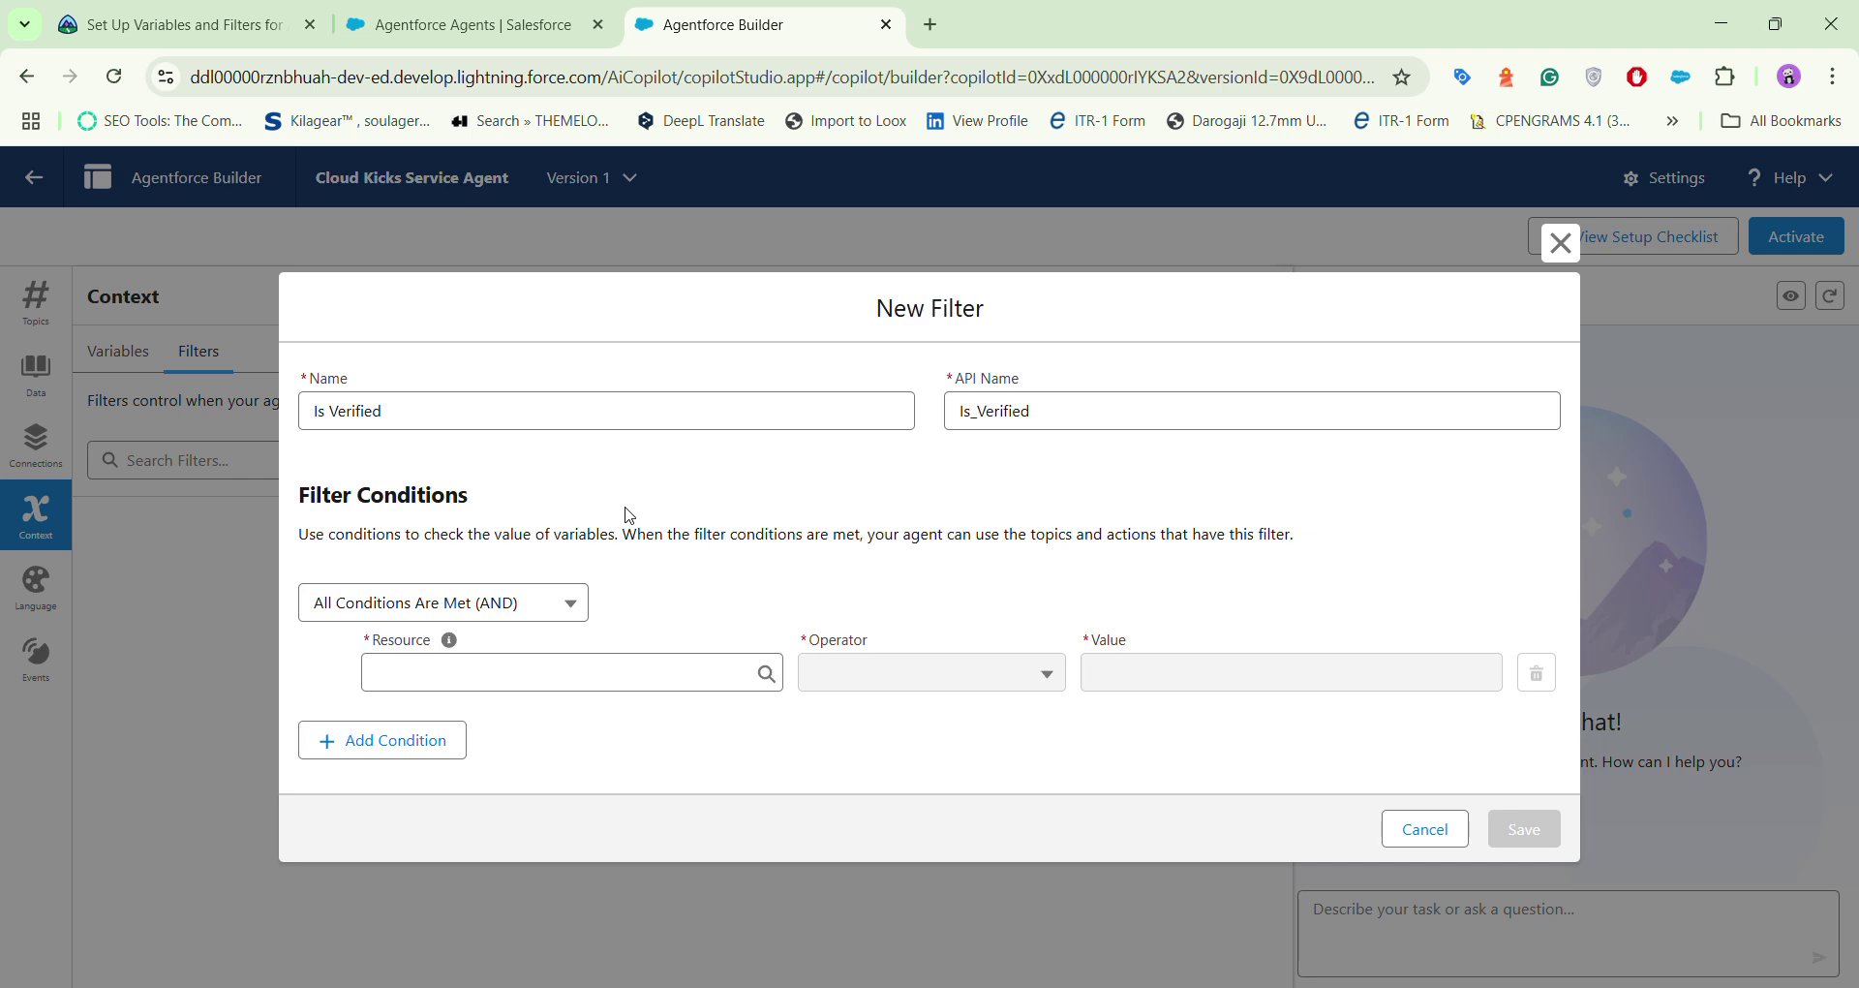
Step: Set the Is Verified filter's condition to resource Verified, operator Equal, value True, and save the filter
click(596, 664)
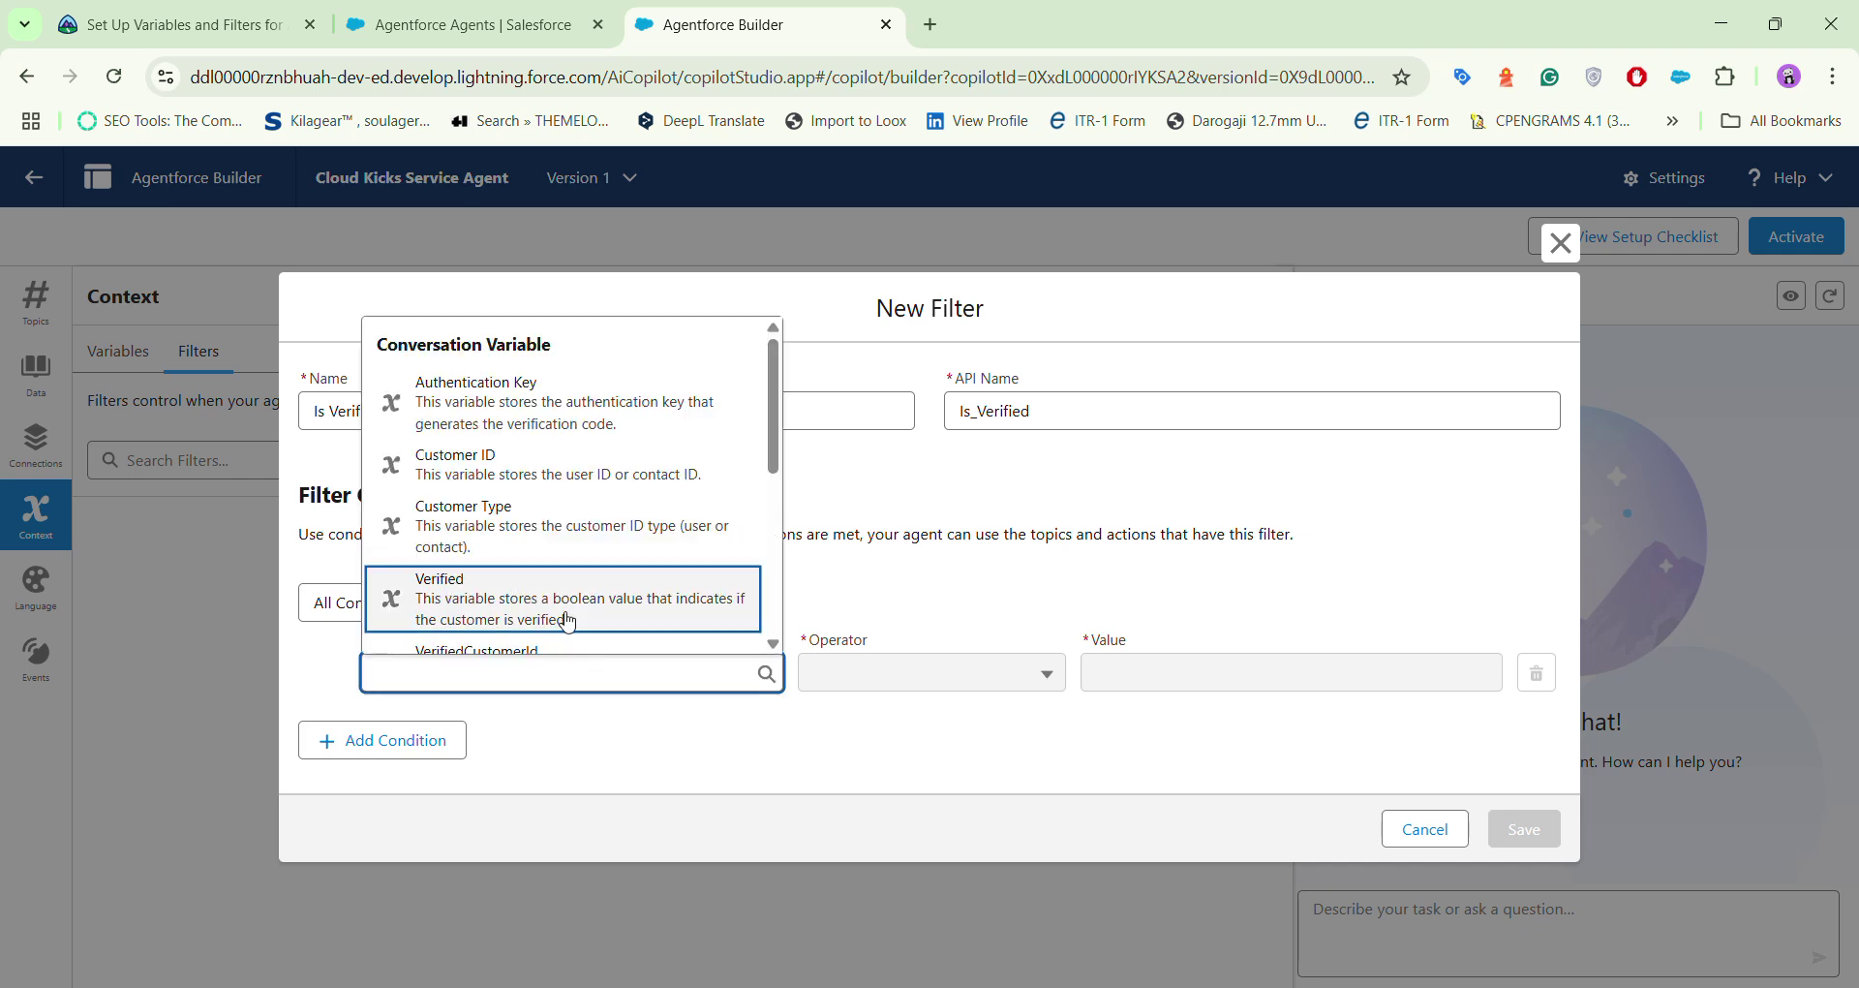
click(756, 602)
click(1004, 680)
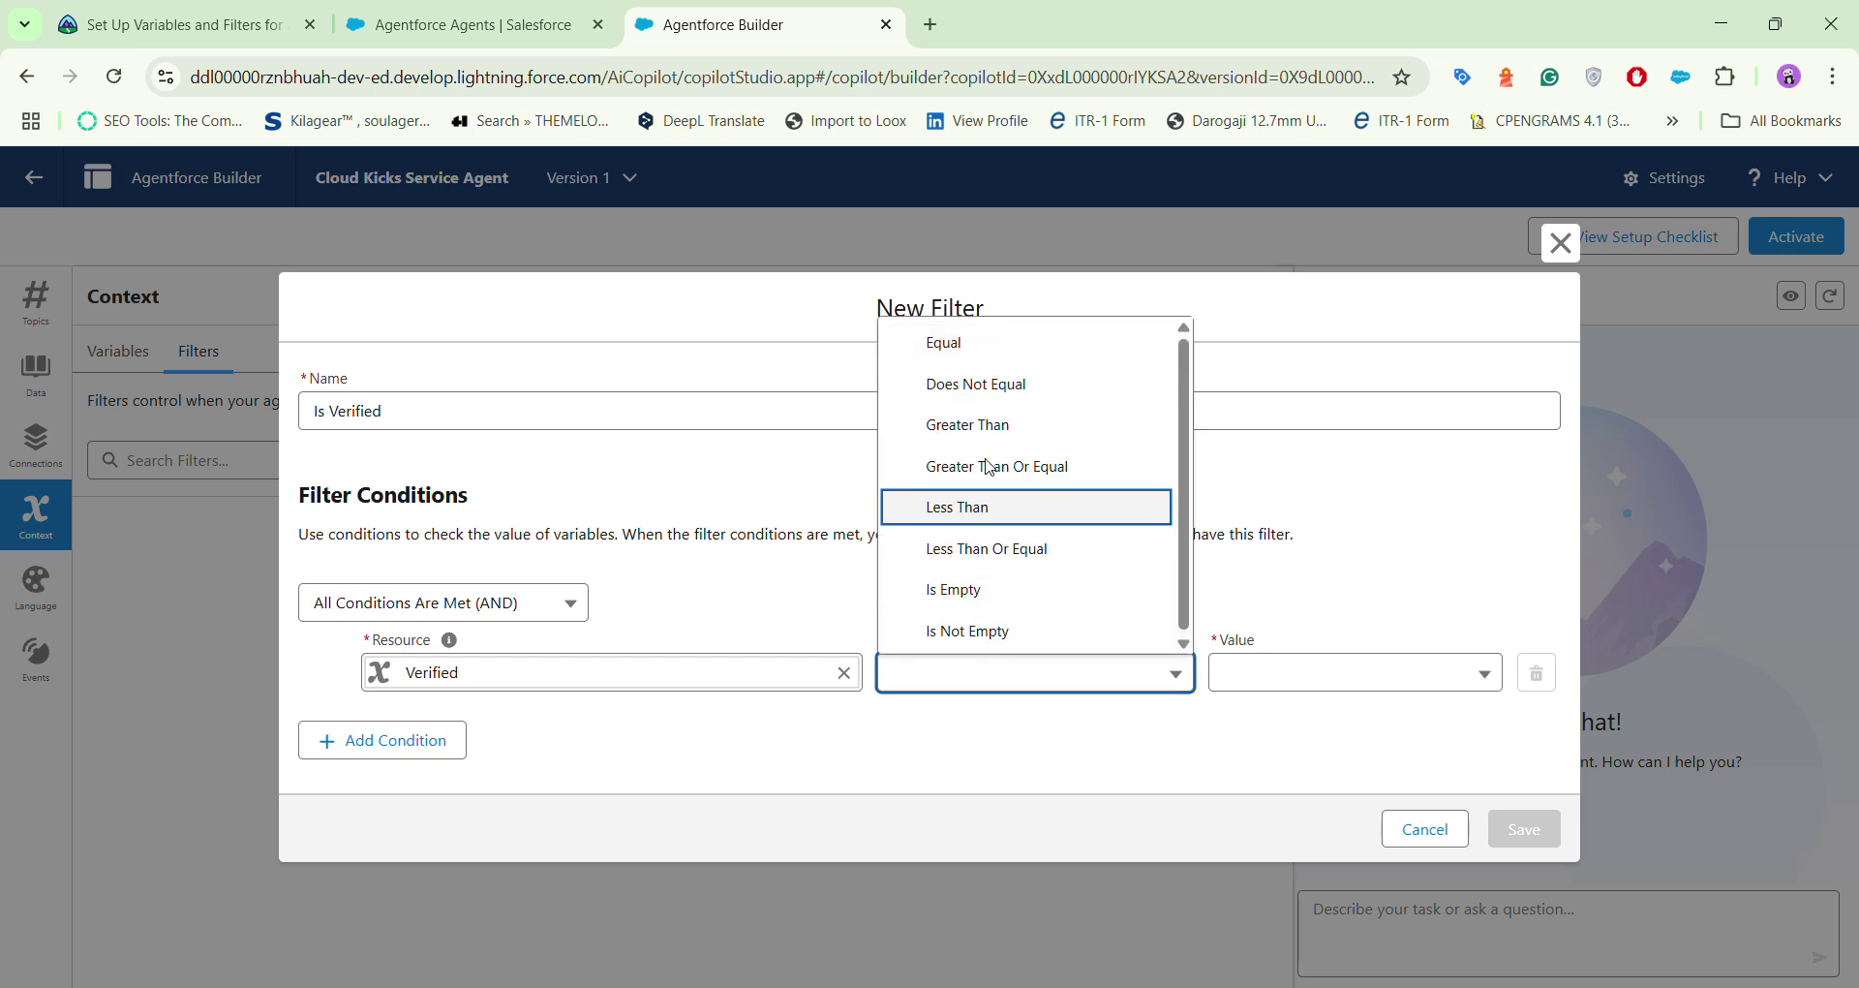
click(949, 366)
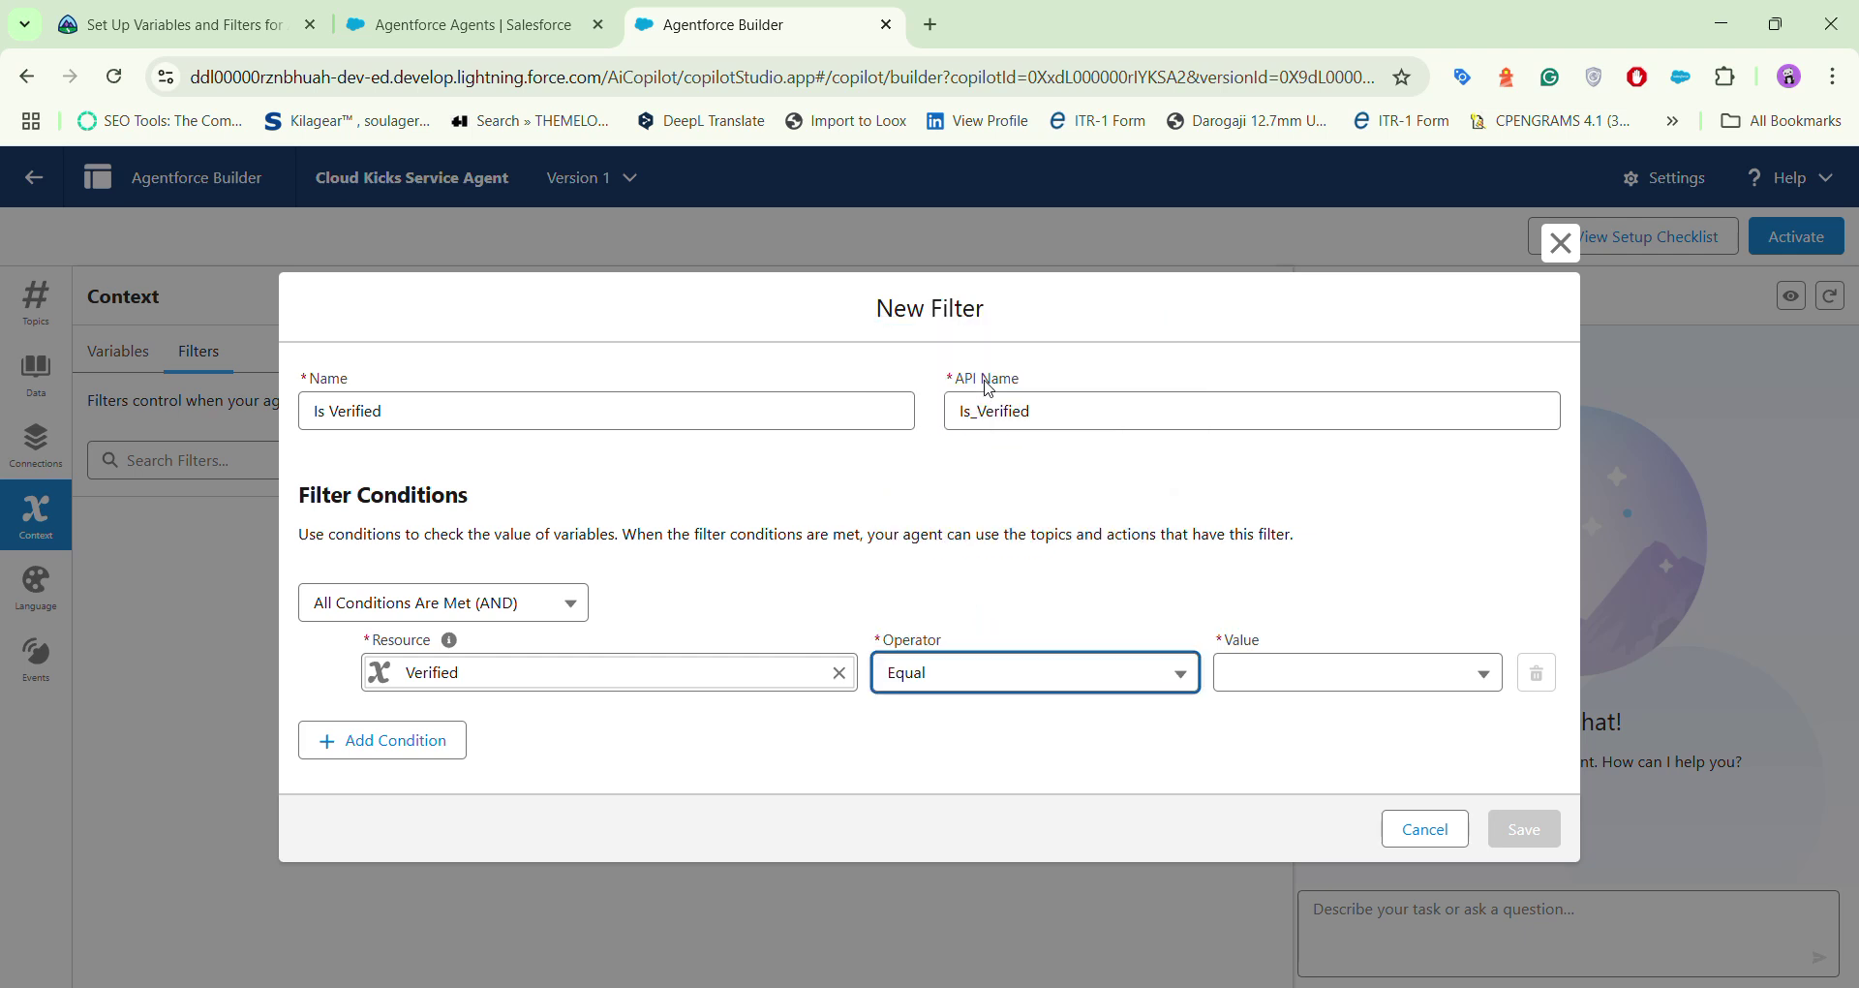
click(1261, 673)
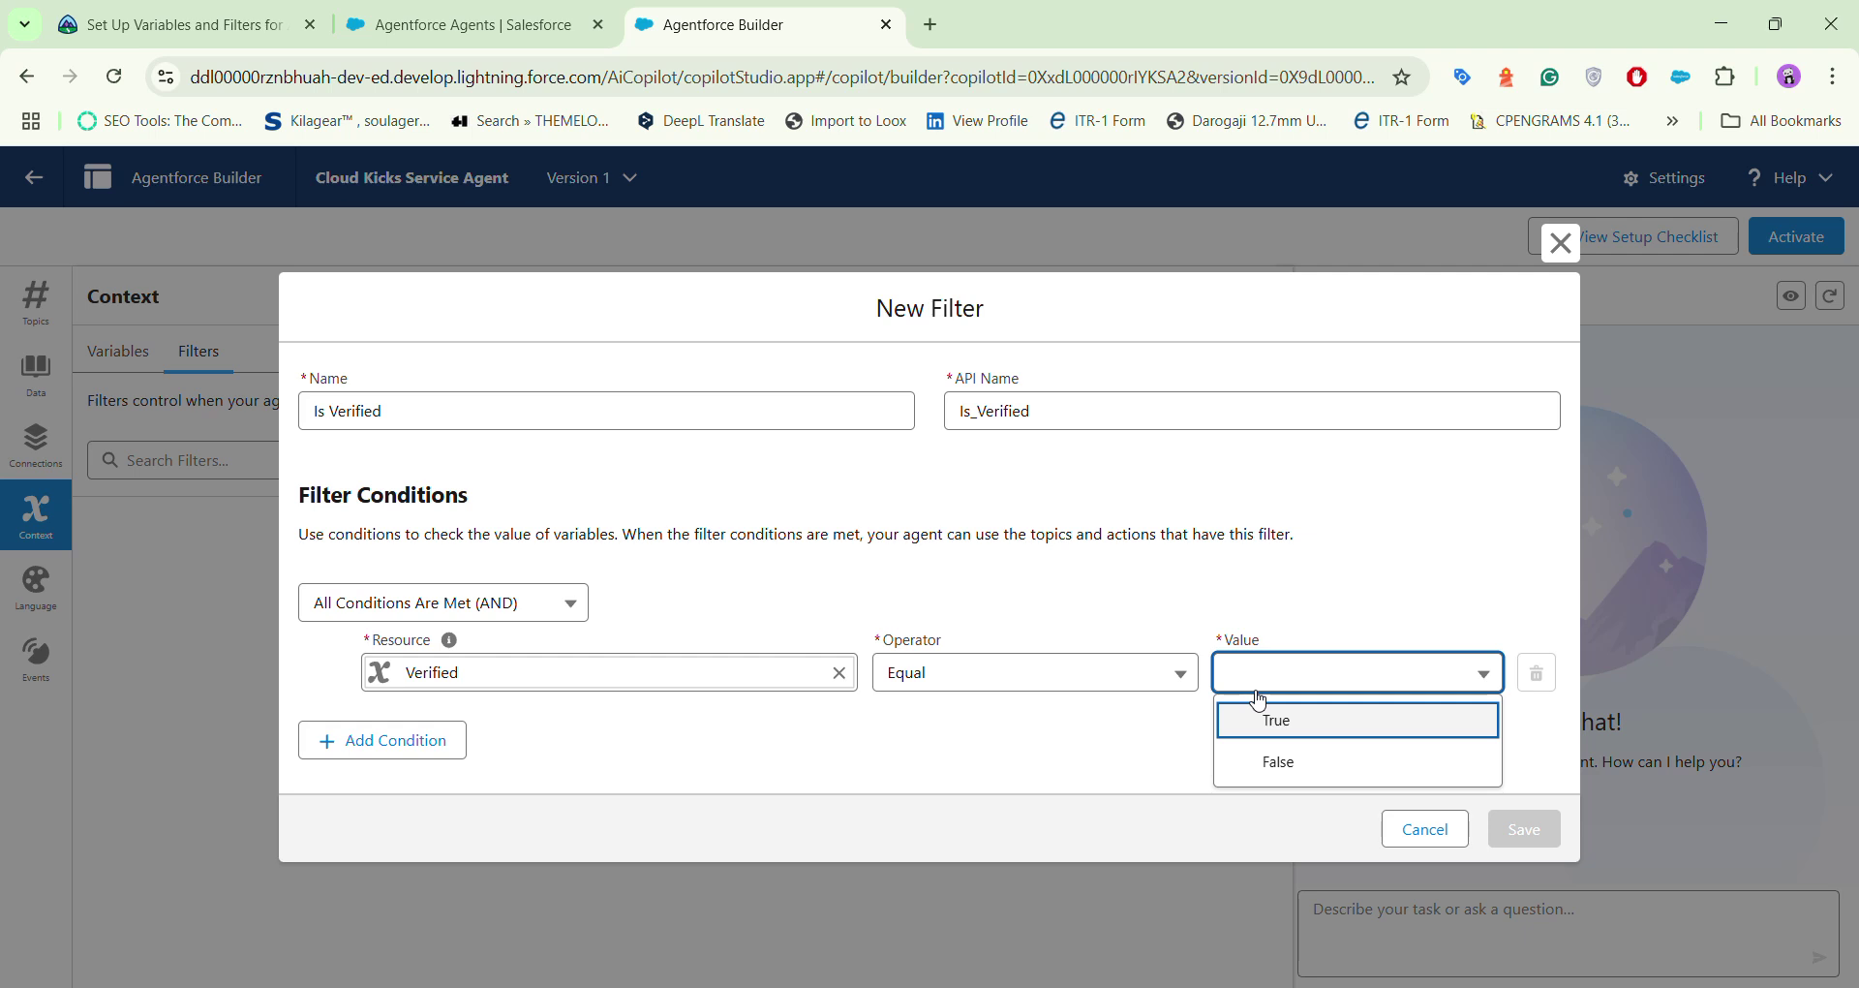
click(1259, 724)
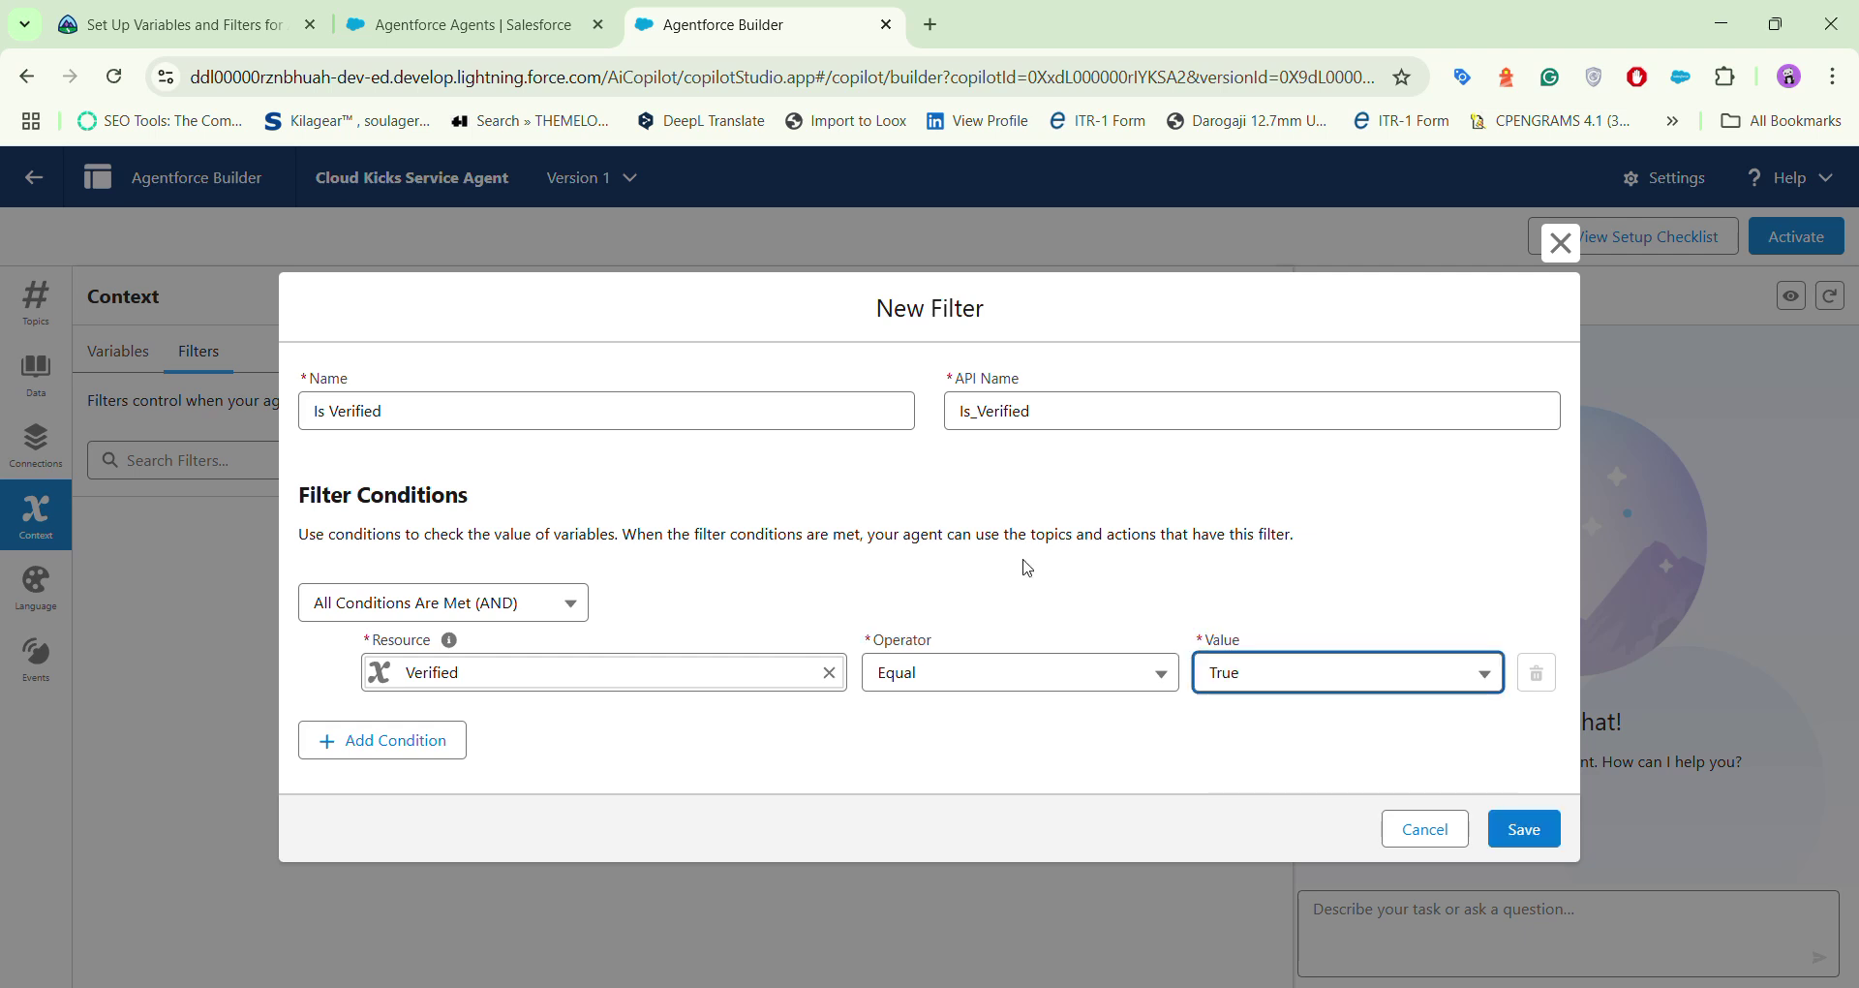
click(1524, 831)
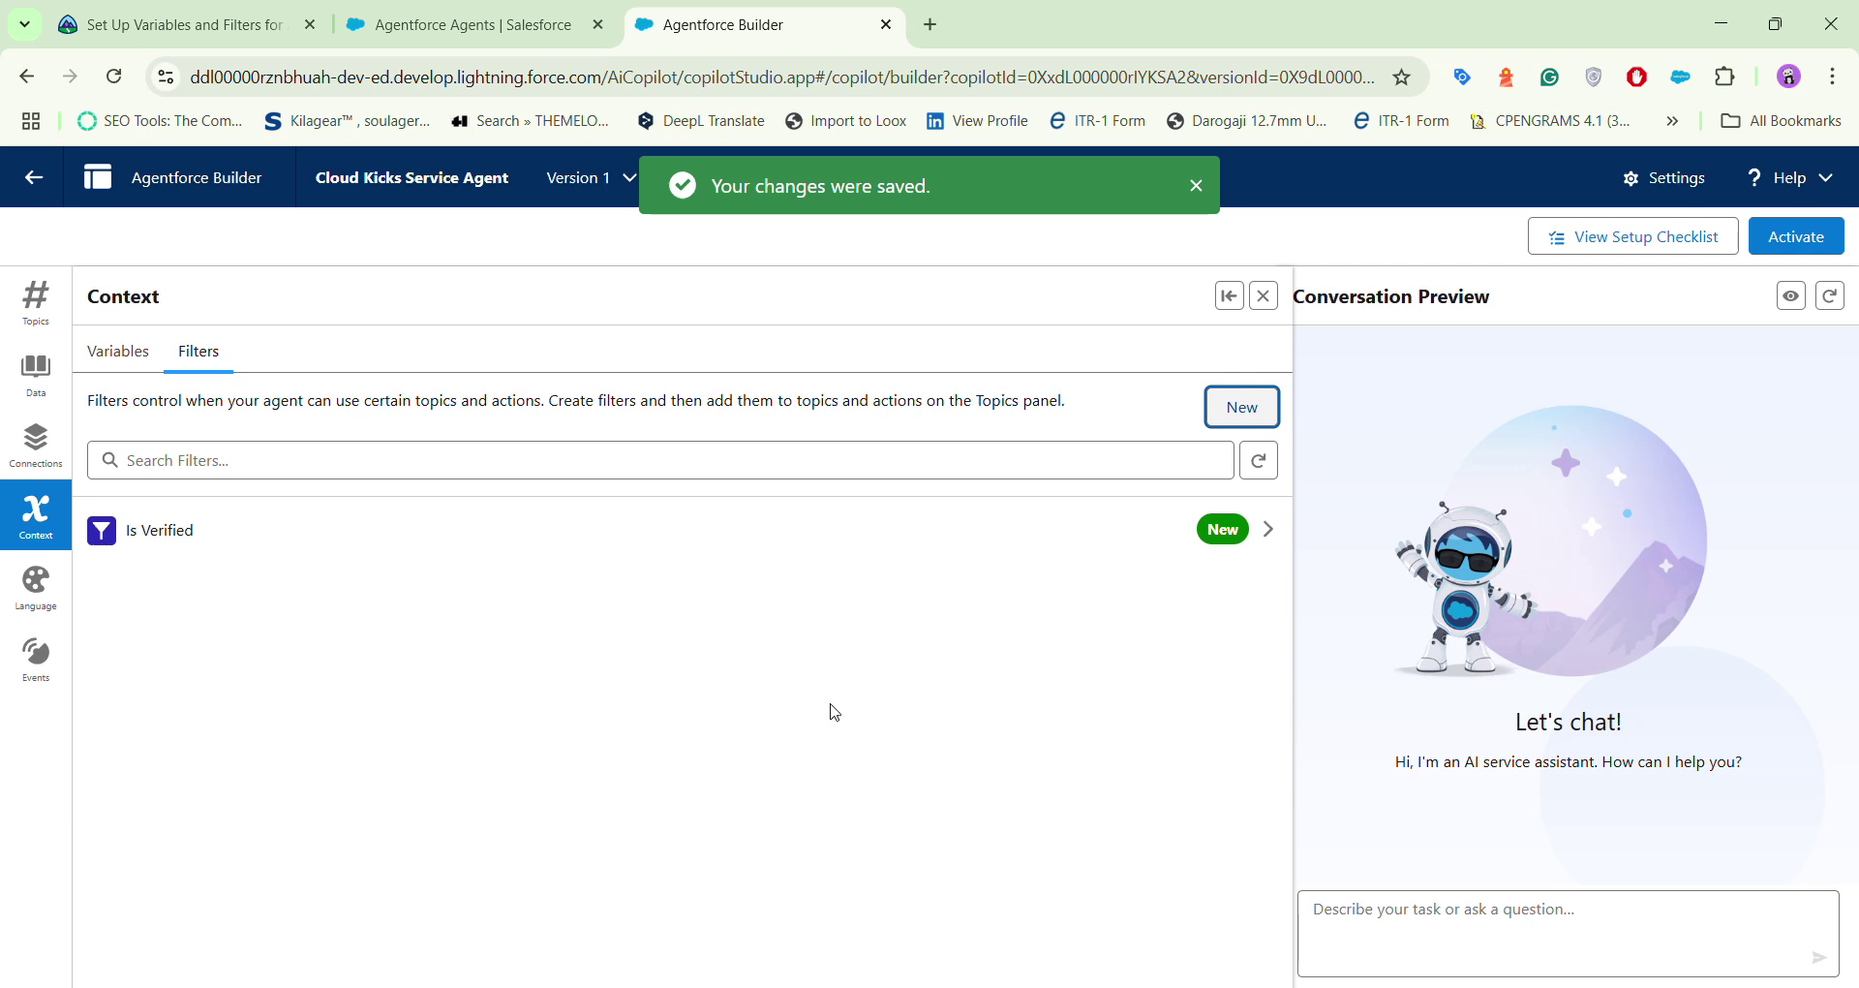
Step: Return from the Verify Customer action to the agent's list of topics and open the Case Management topic
click(39, 305)
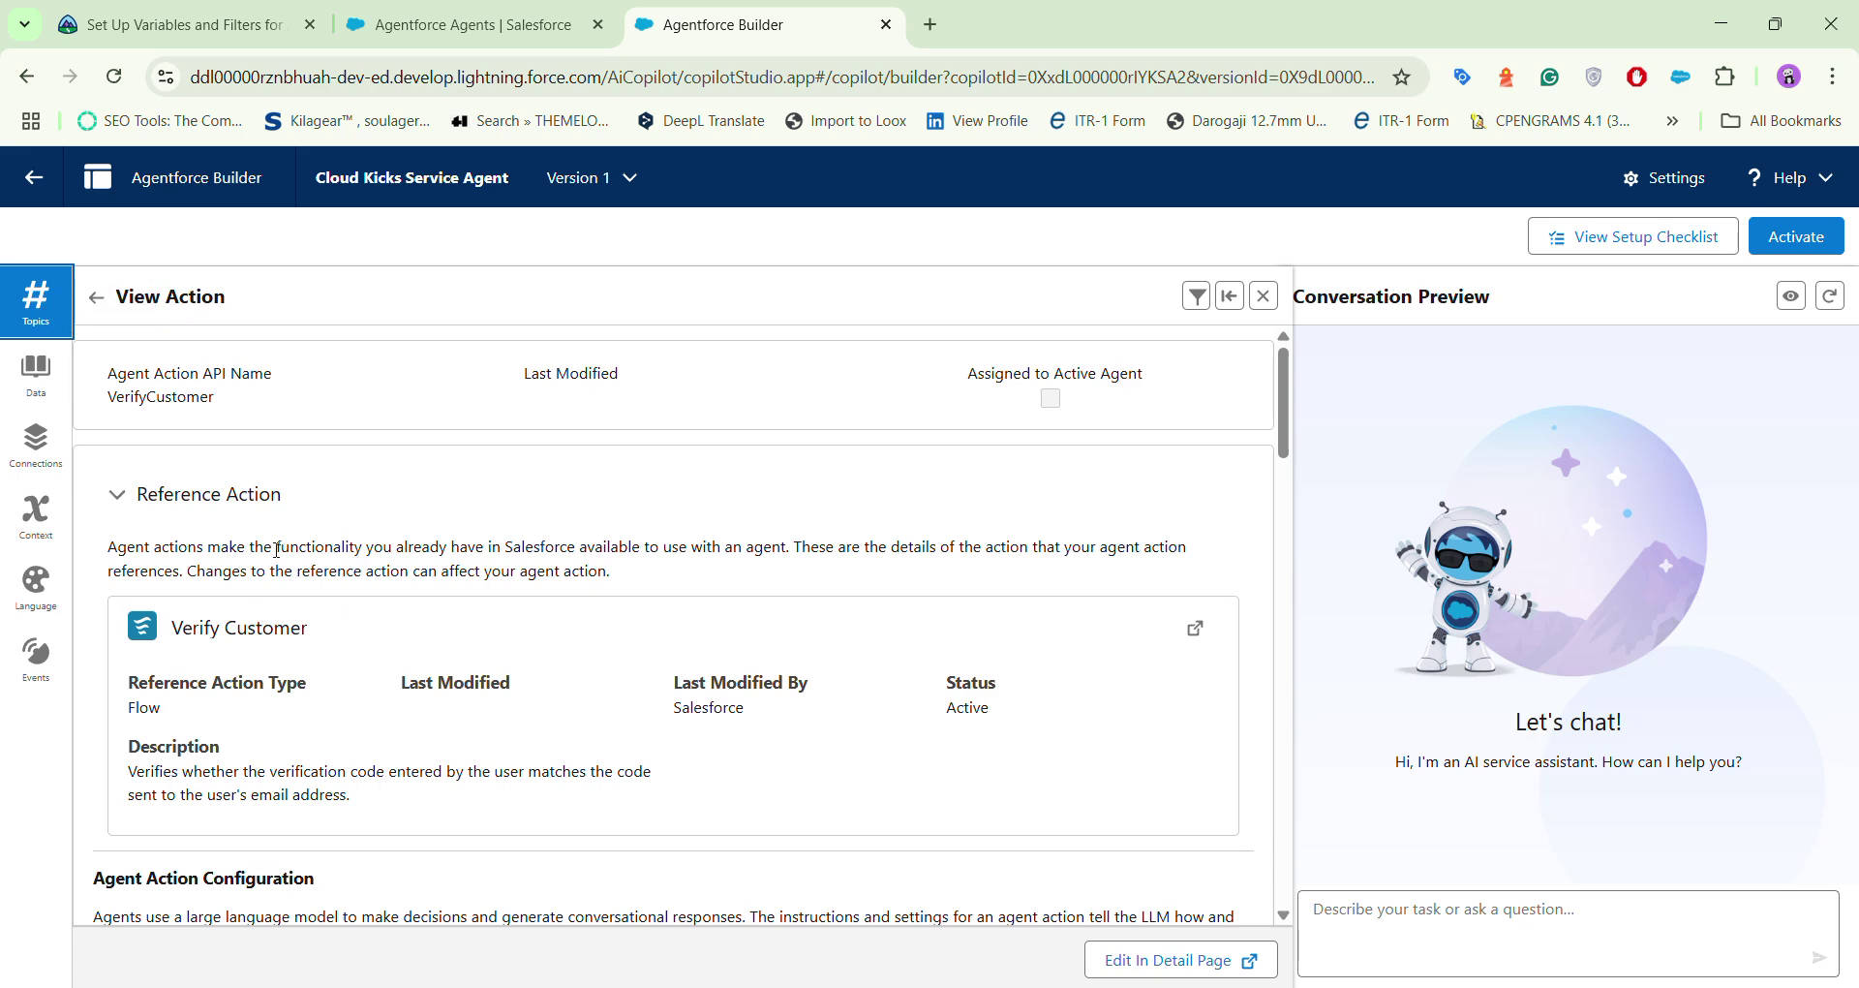
scroll(281, 560, down, 8)
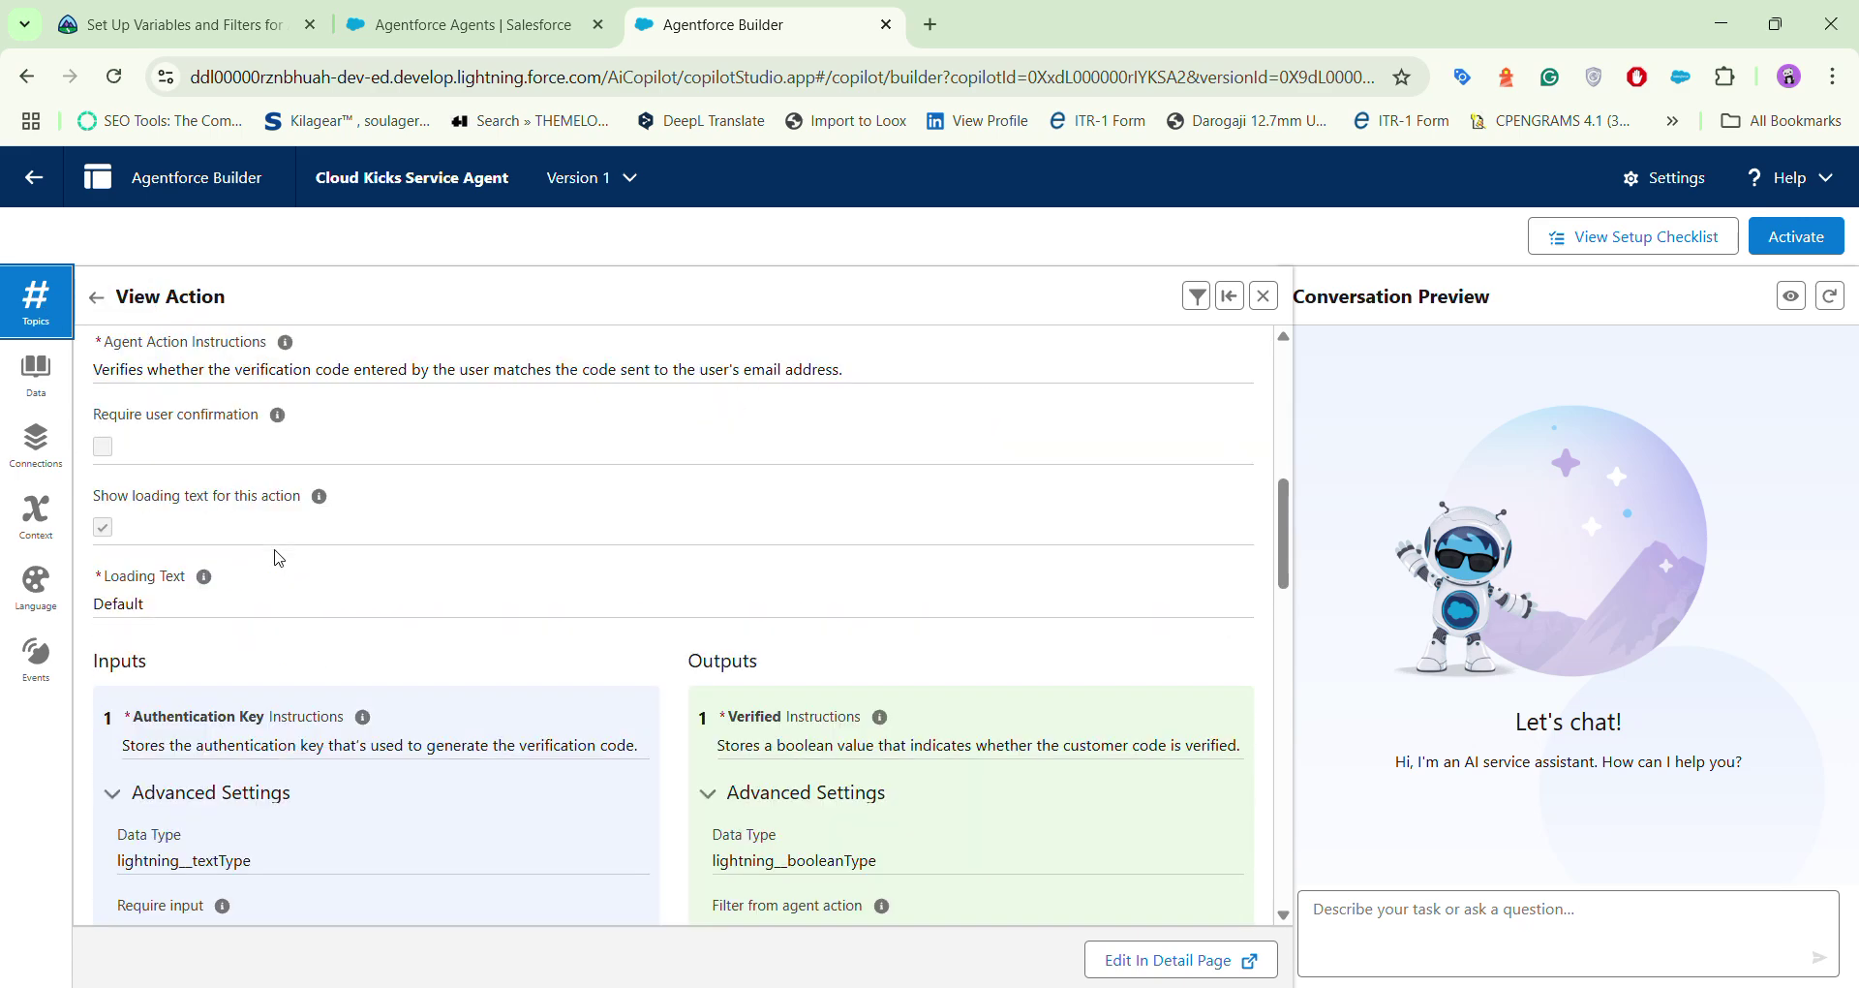
click(113, 323)
click(96, 297)
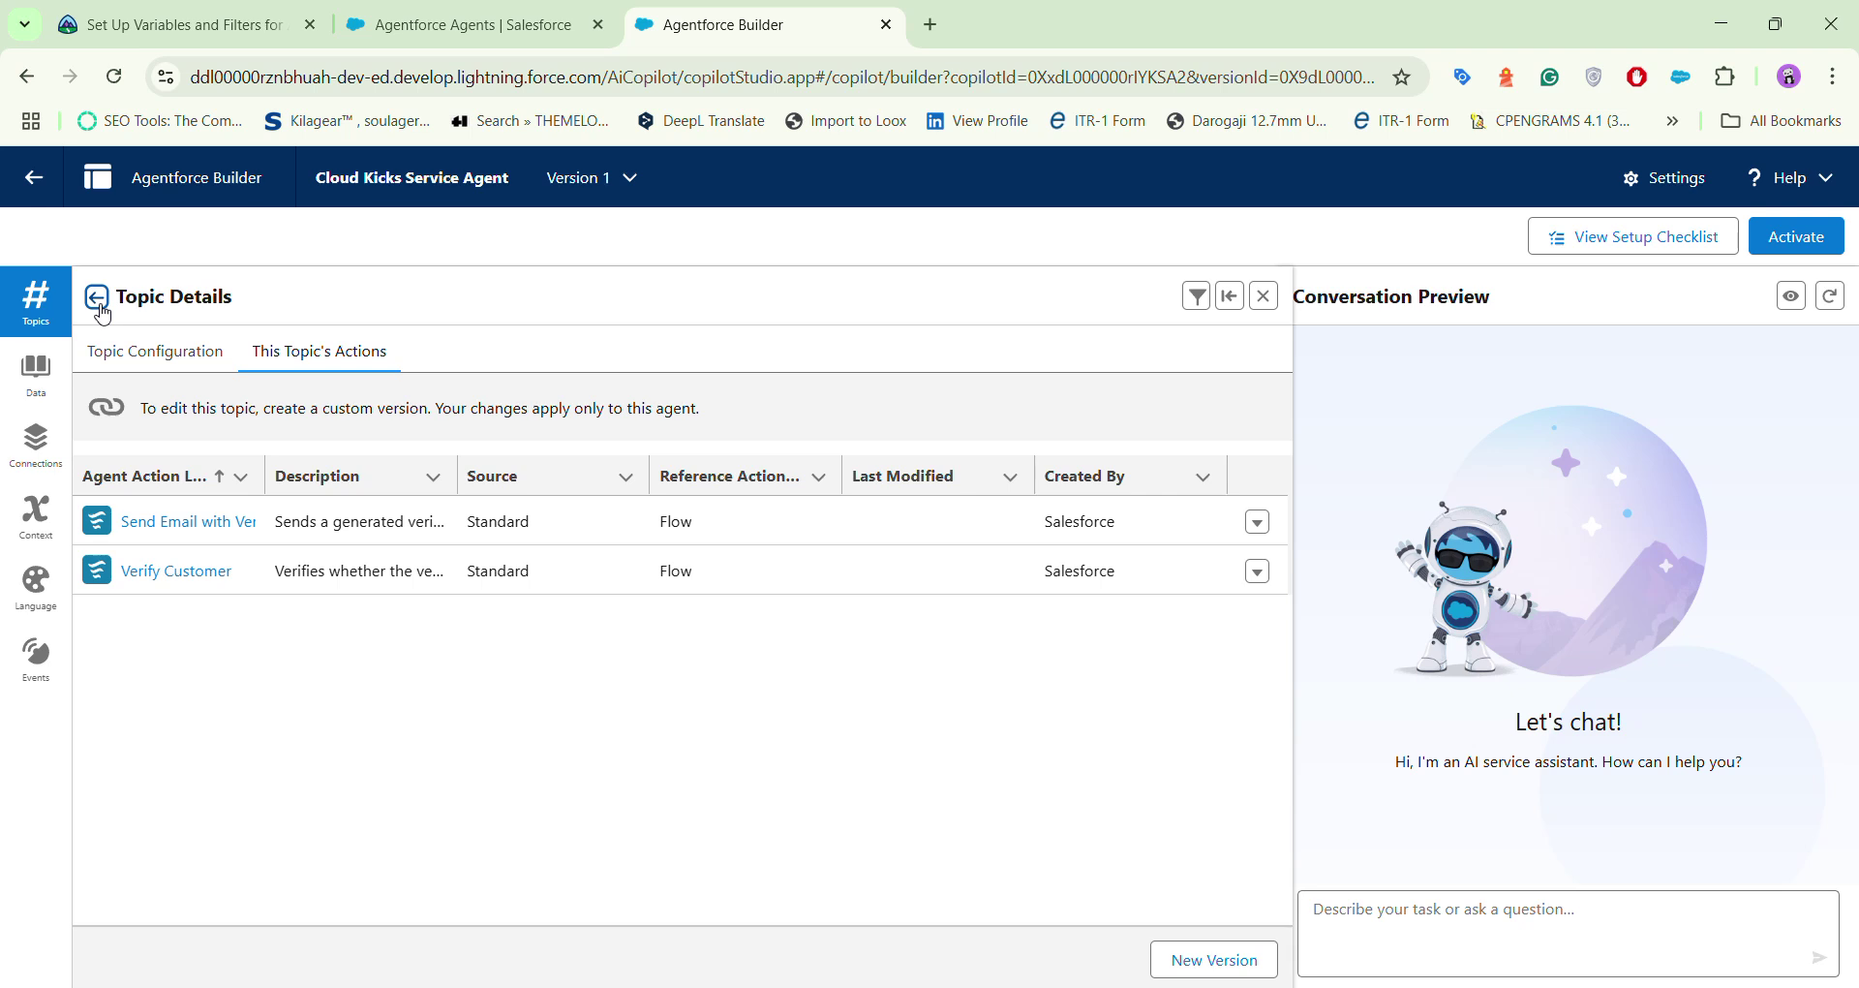
click(97, 298)
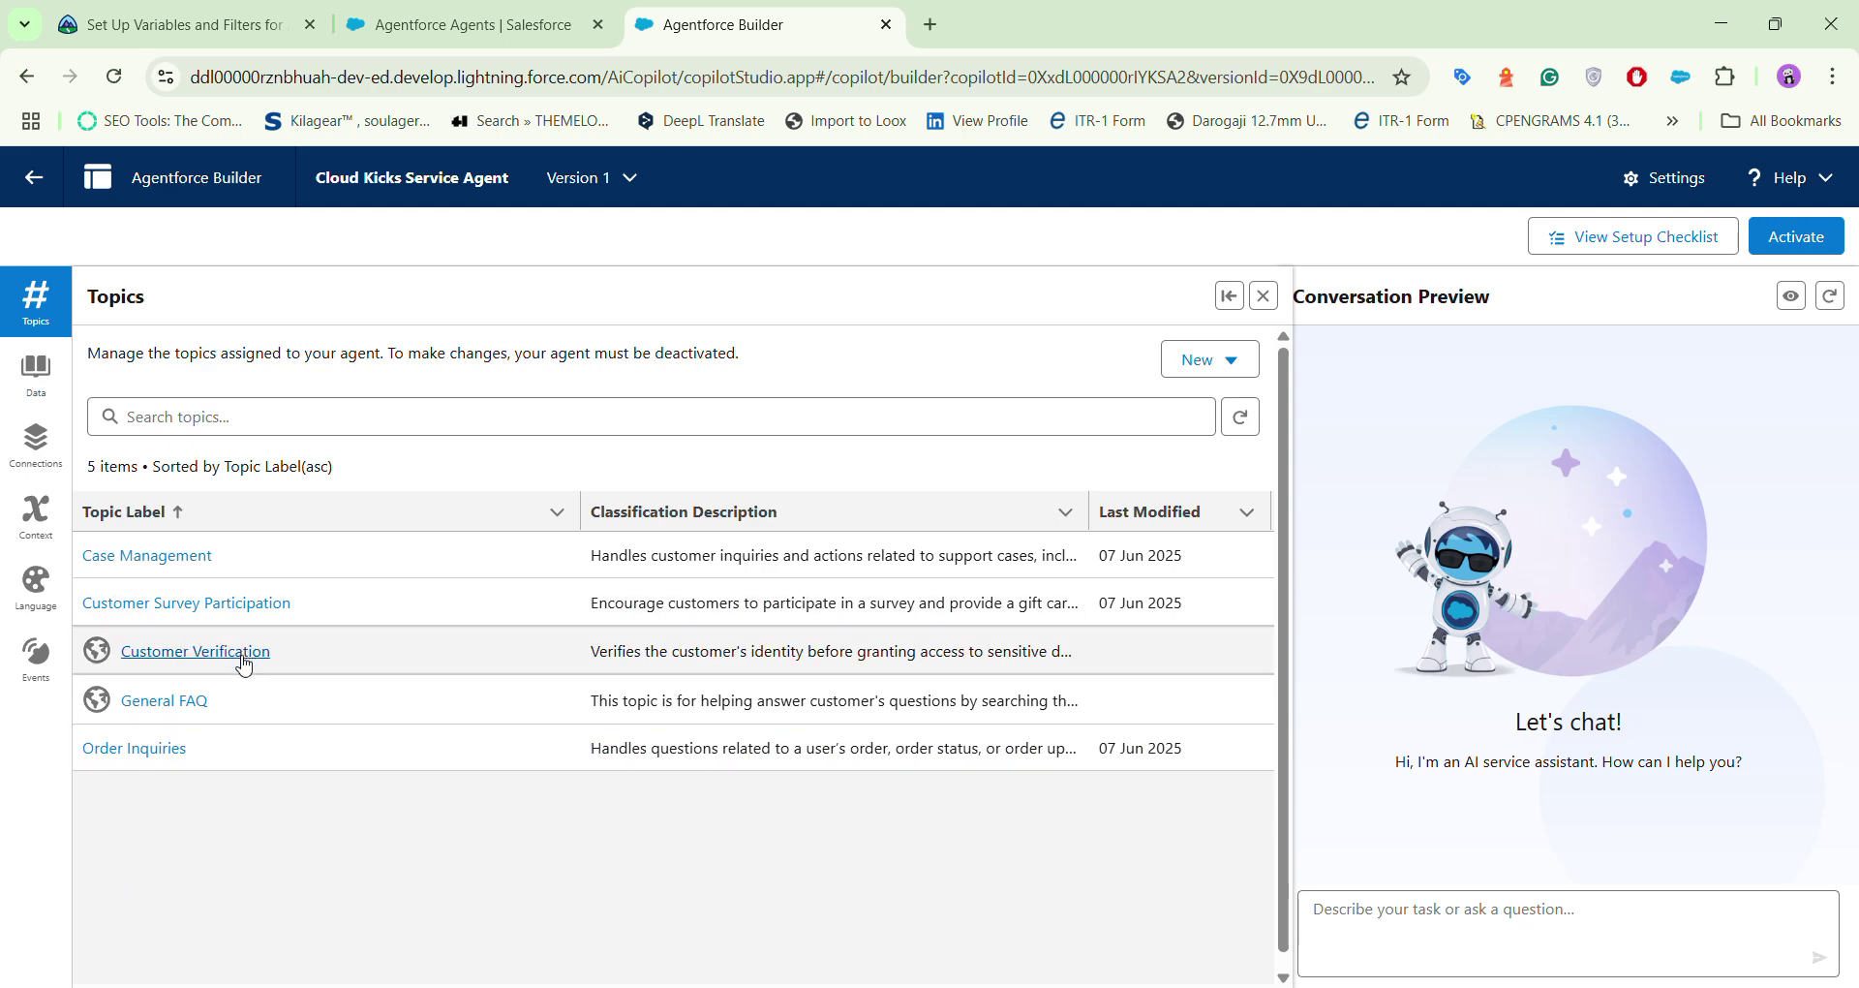
click(187, 571)
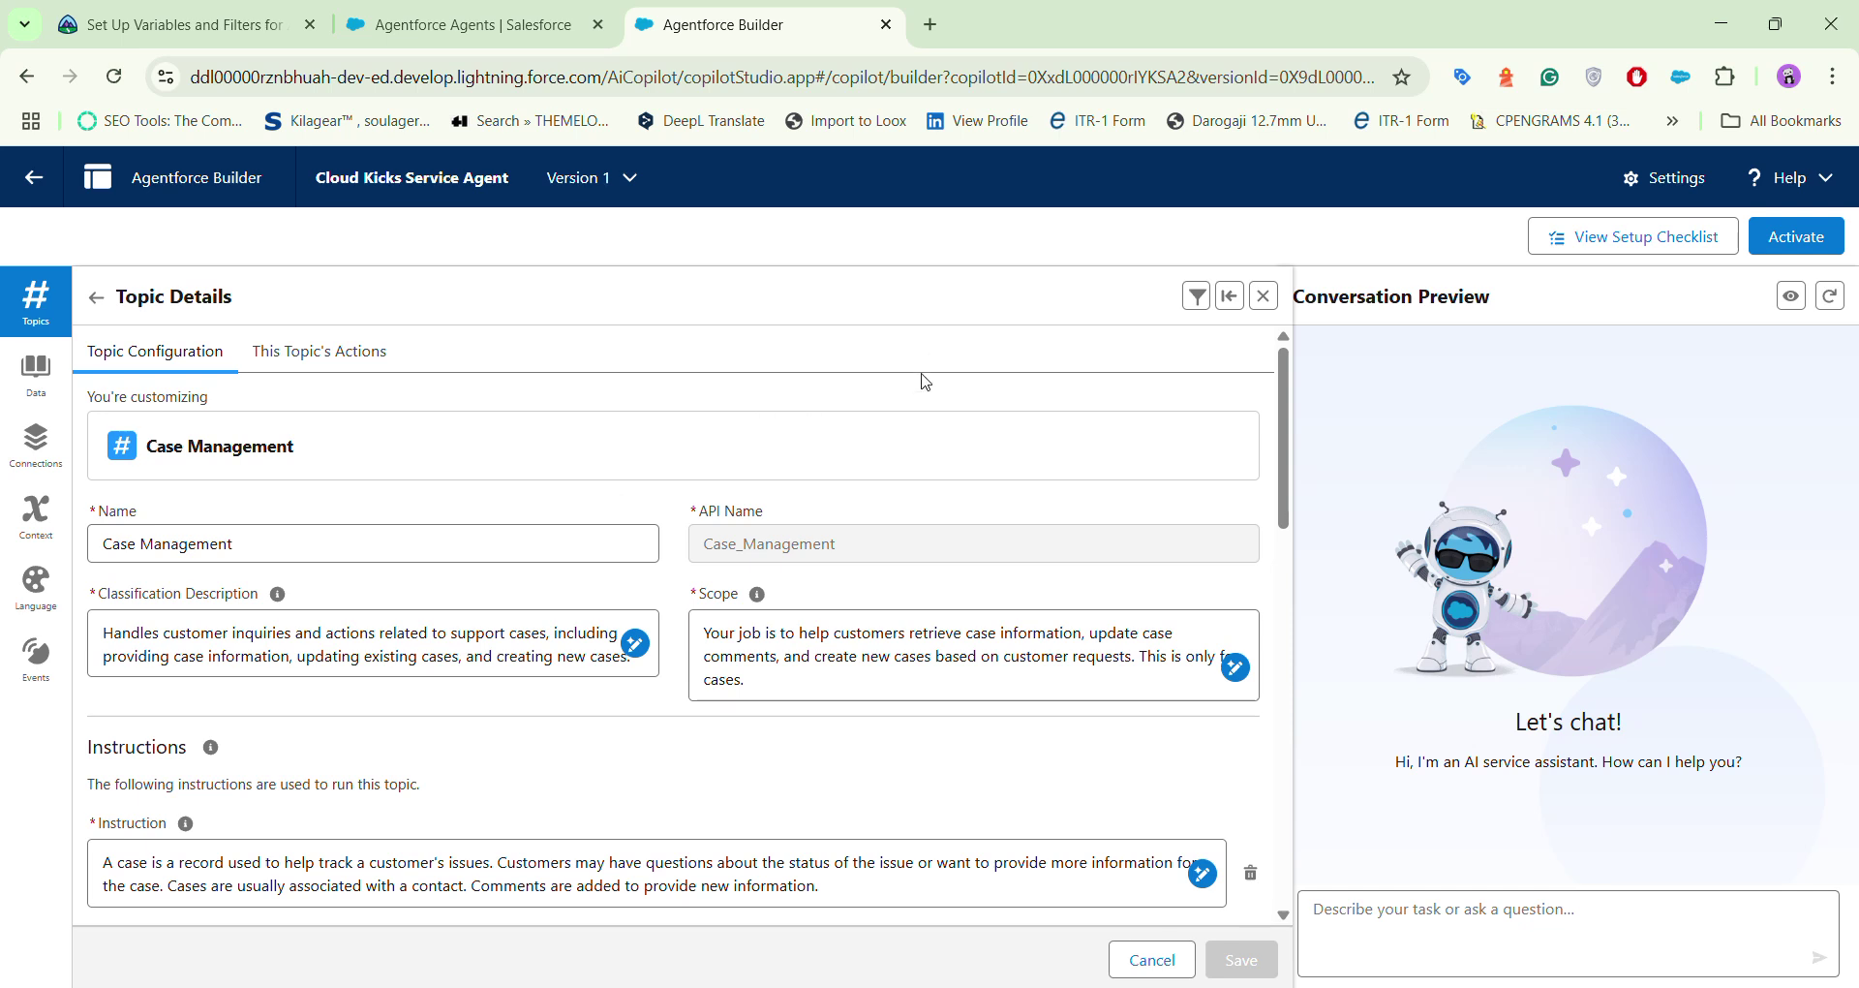
Step: Assign the Is Verified filter to the Case Management topic and save the assignment
click(1197, 295)
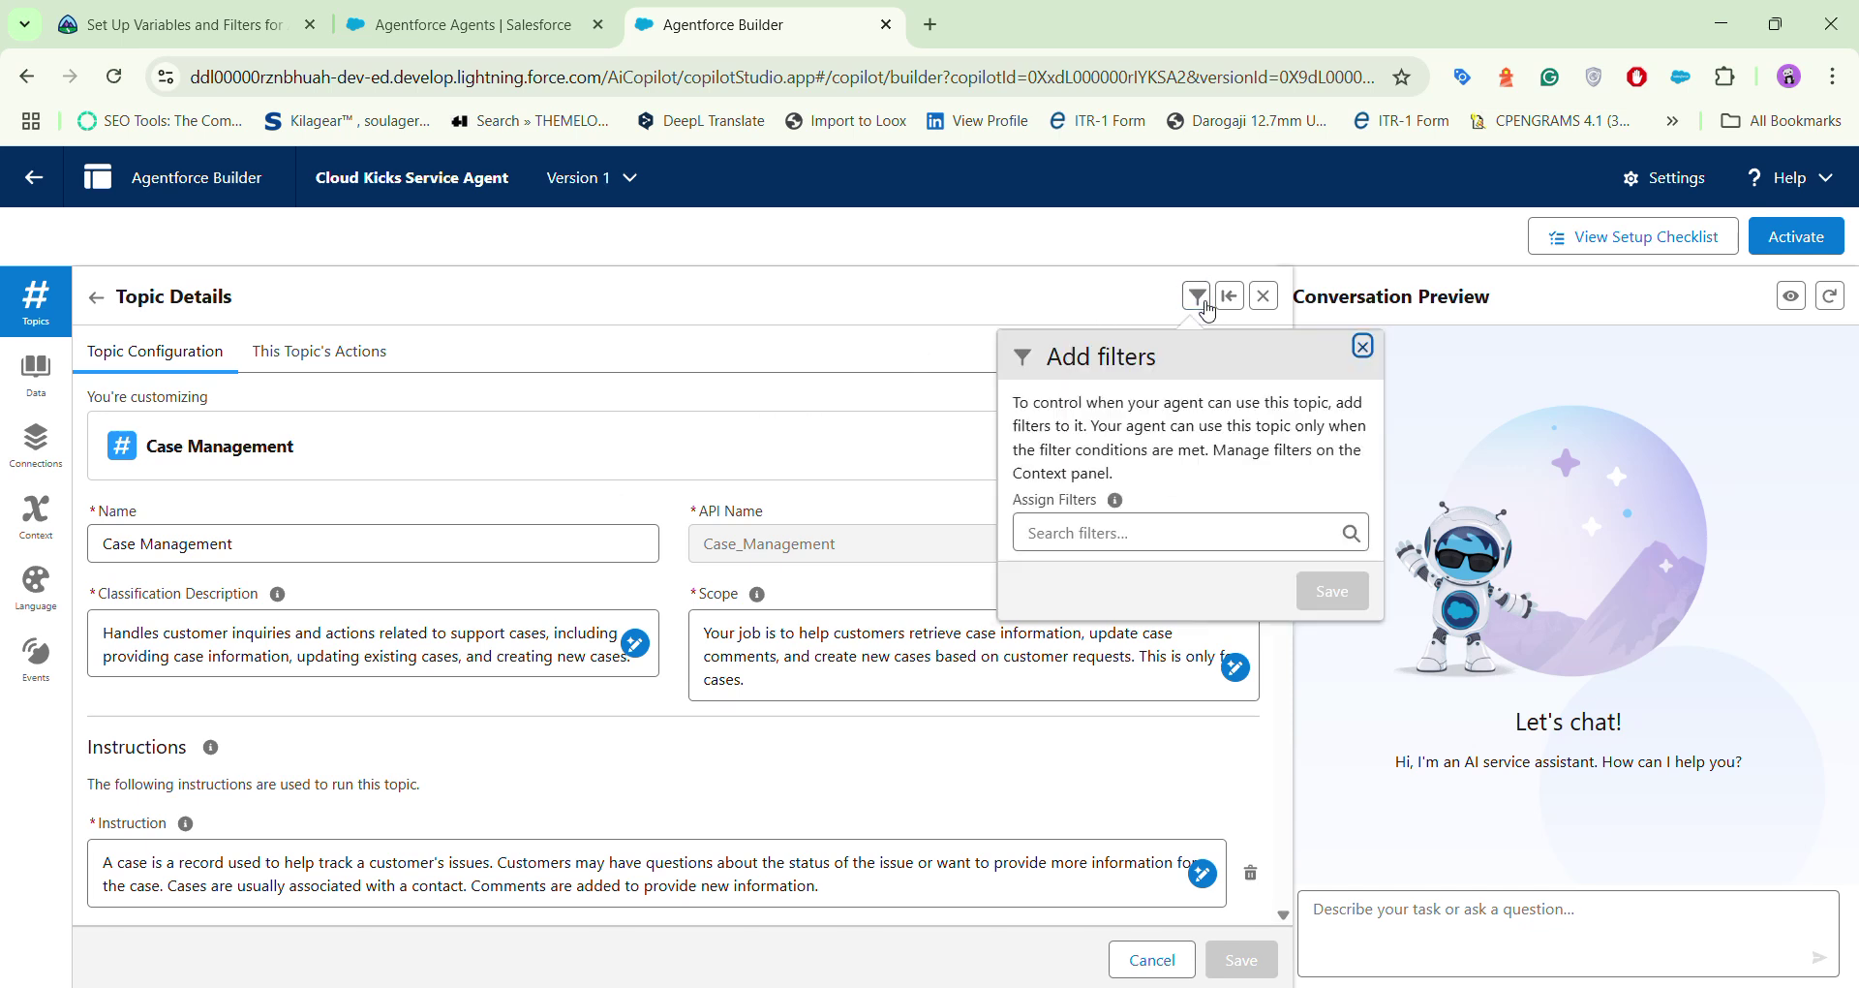
click(1109, 523)
click(1085, 574)
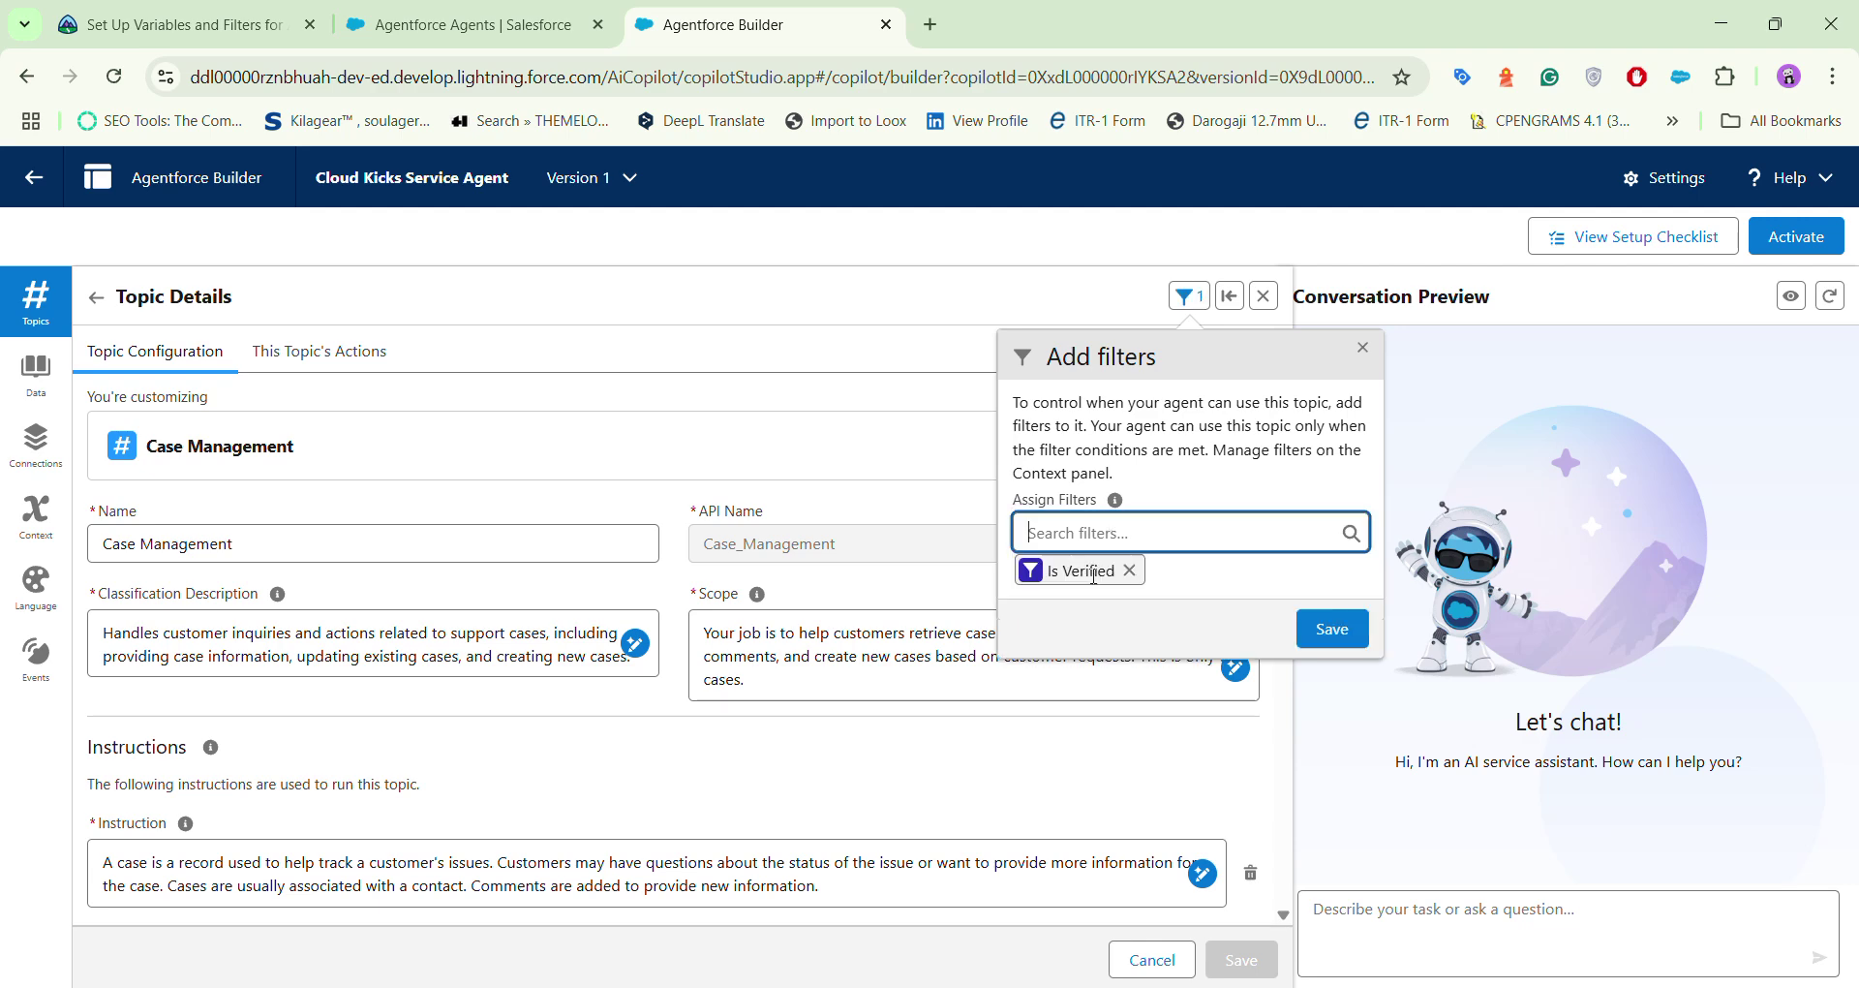
click(1330, 643)
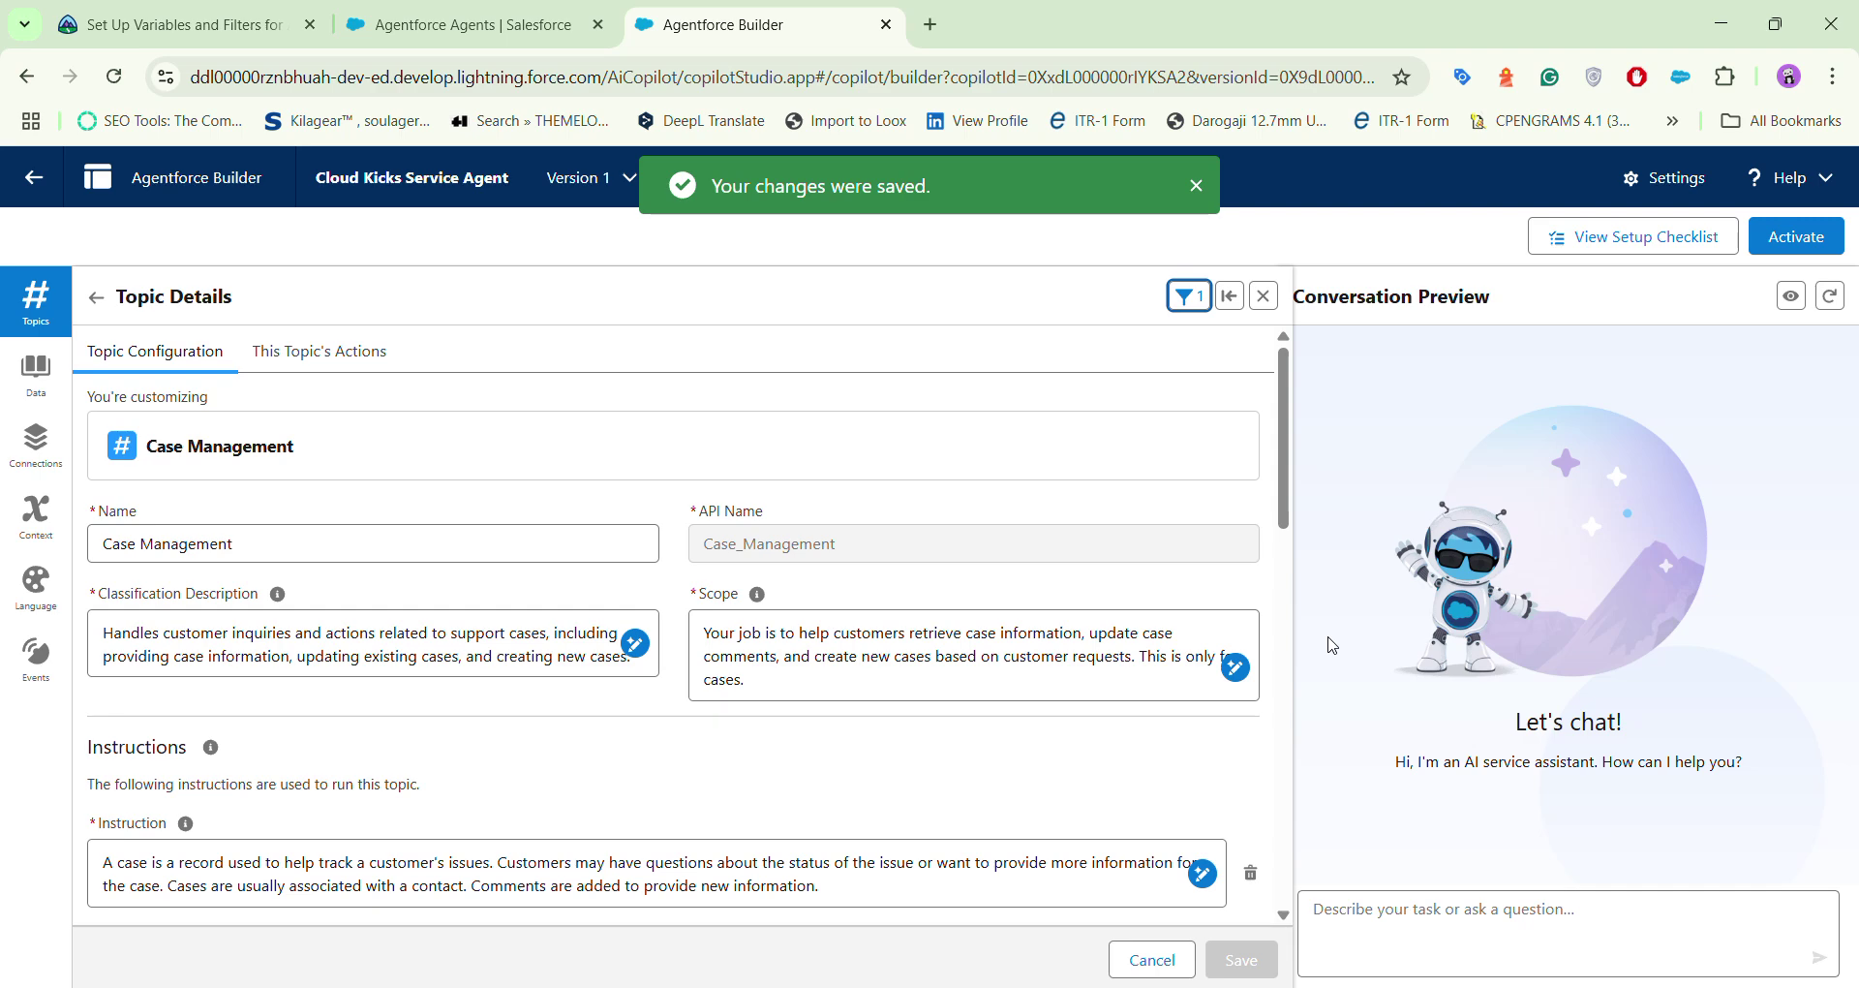
Step: Switch to the Trailhead project page and submit the Add Variables and Filters to Topics and Actions step for verification
scroll(1250, 722, down, 6)
scroll(1250, 722, down, 5)
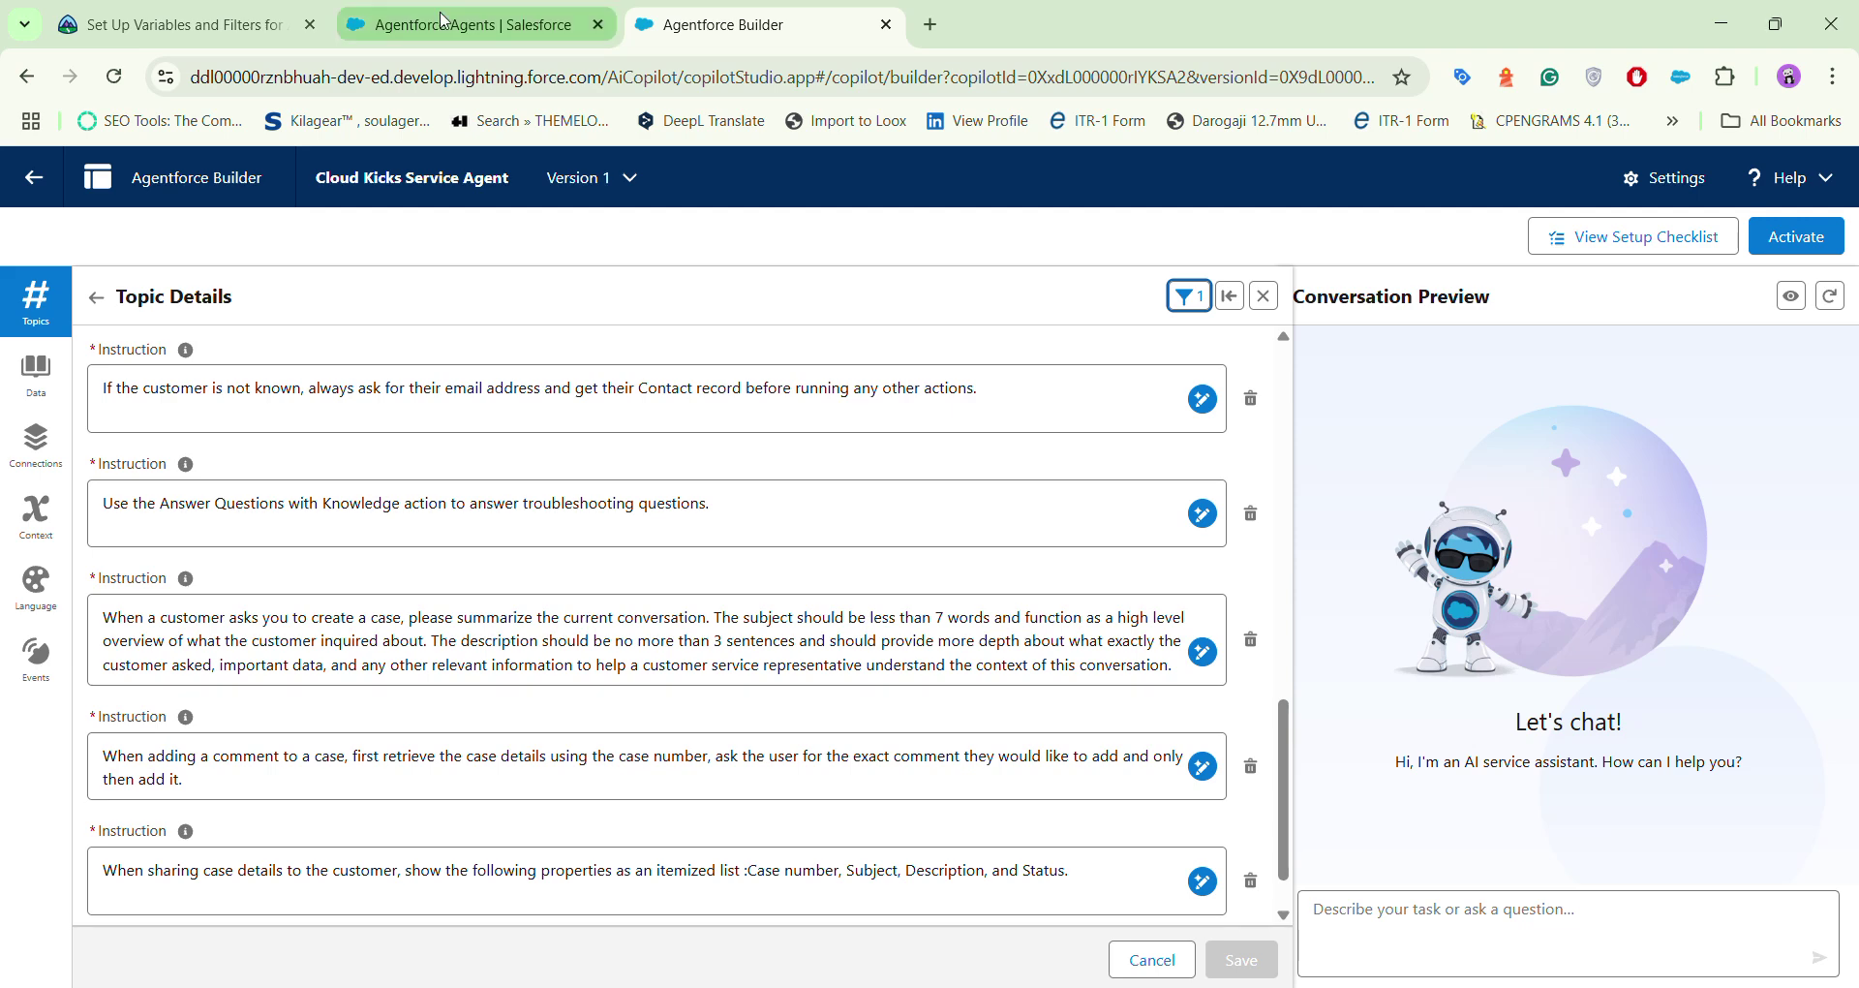
click(184, 24)
scroll(580, 610, down, 5)
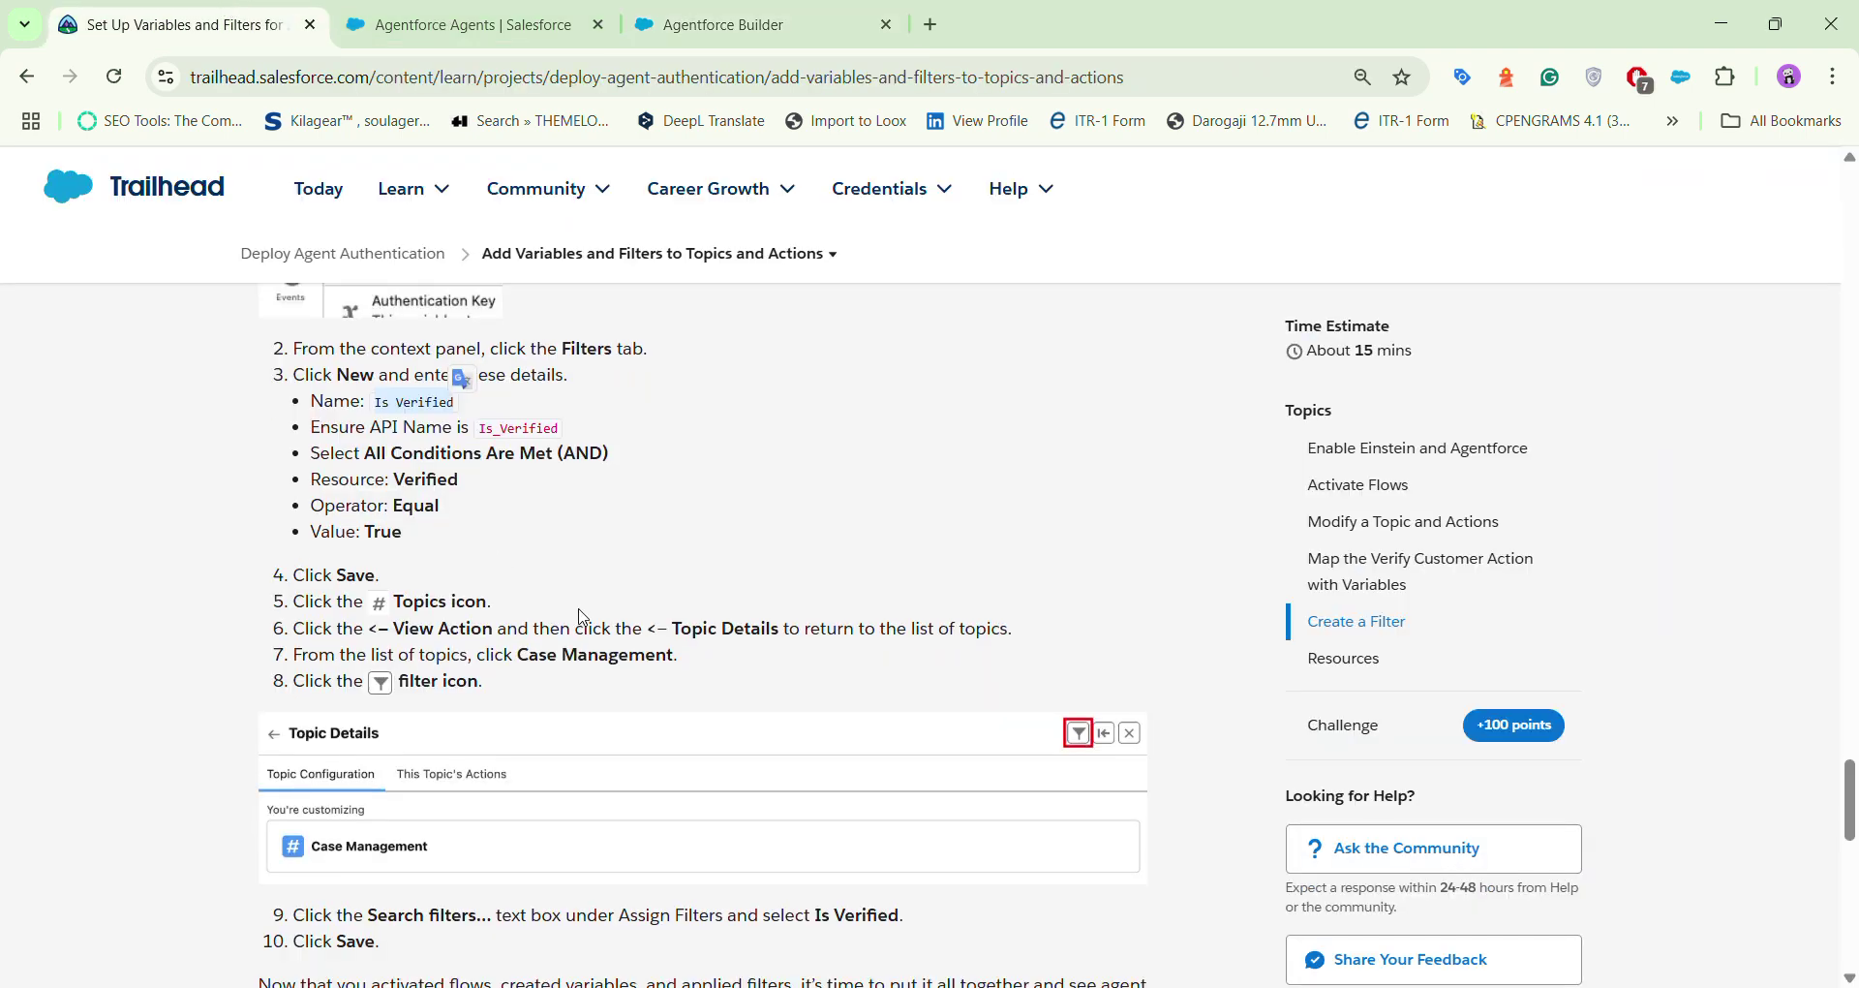
scroll(580, 610, down, 5)
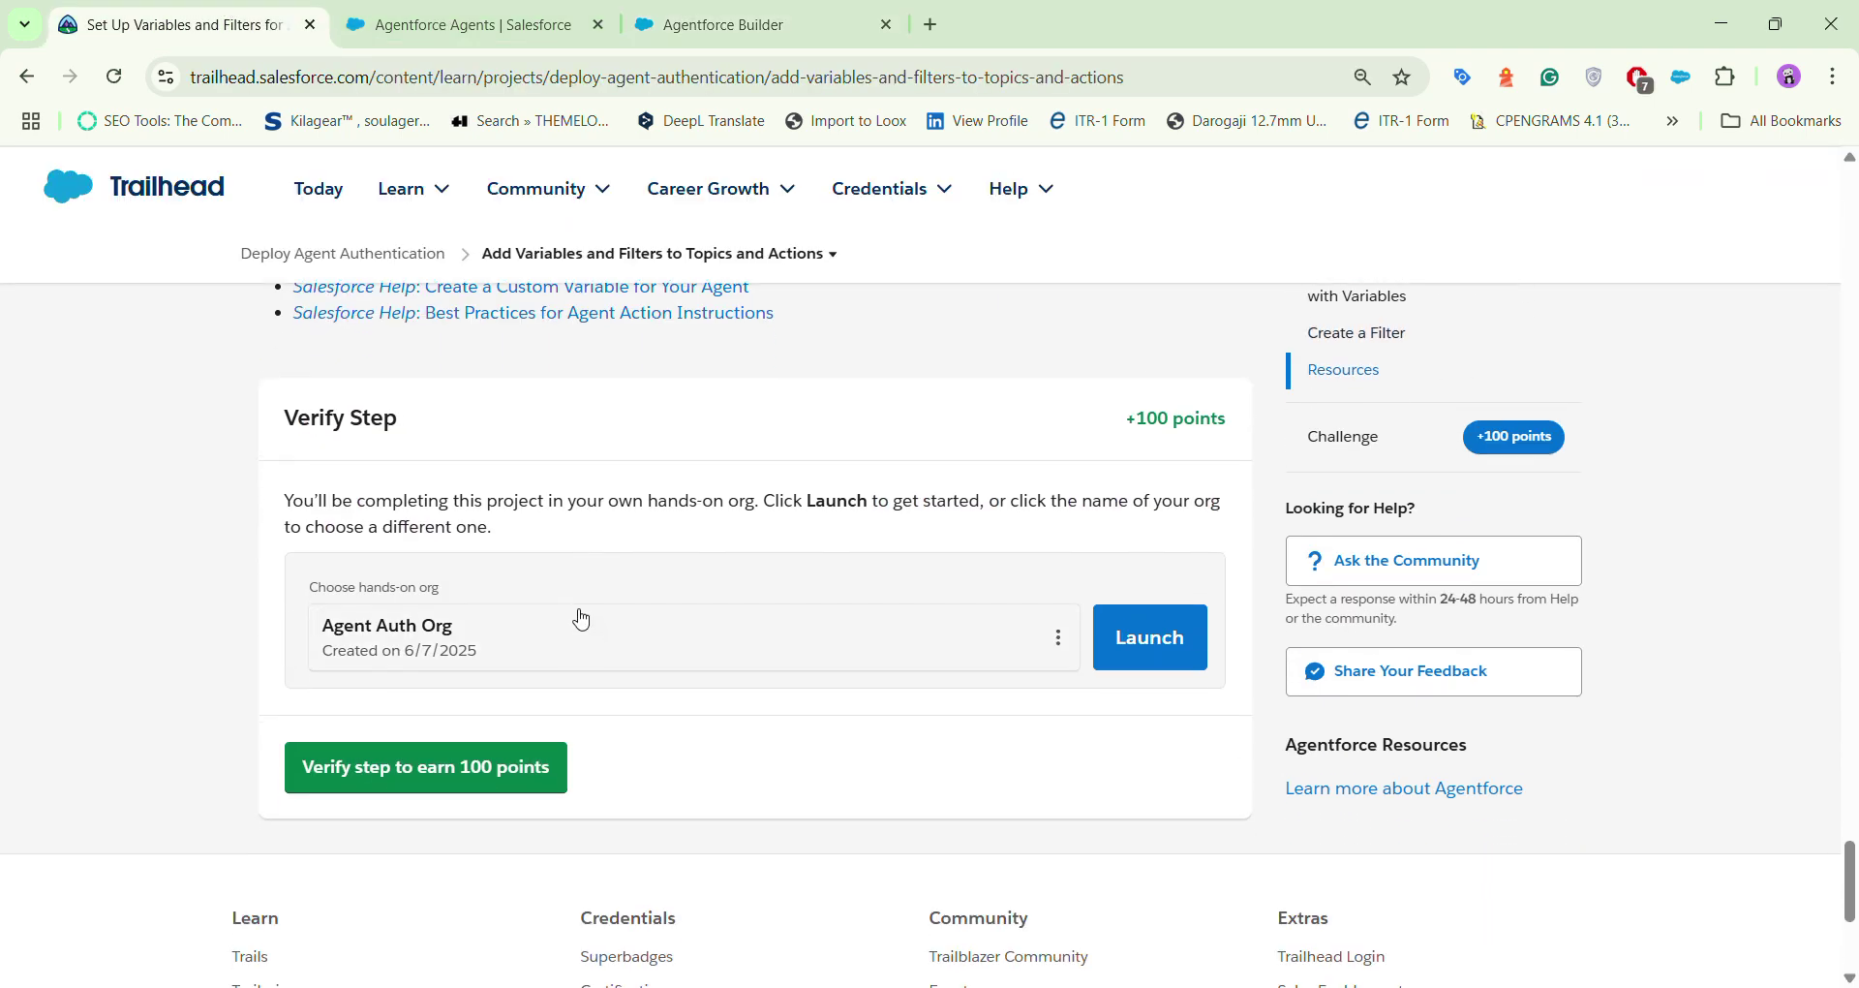
click(510, 758)
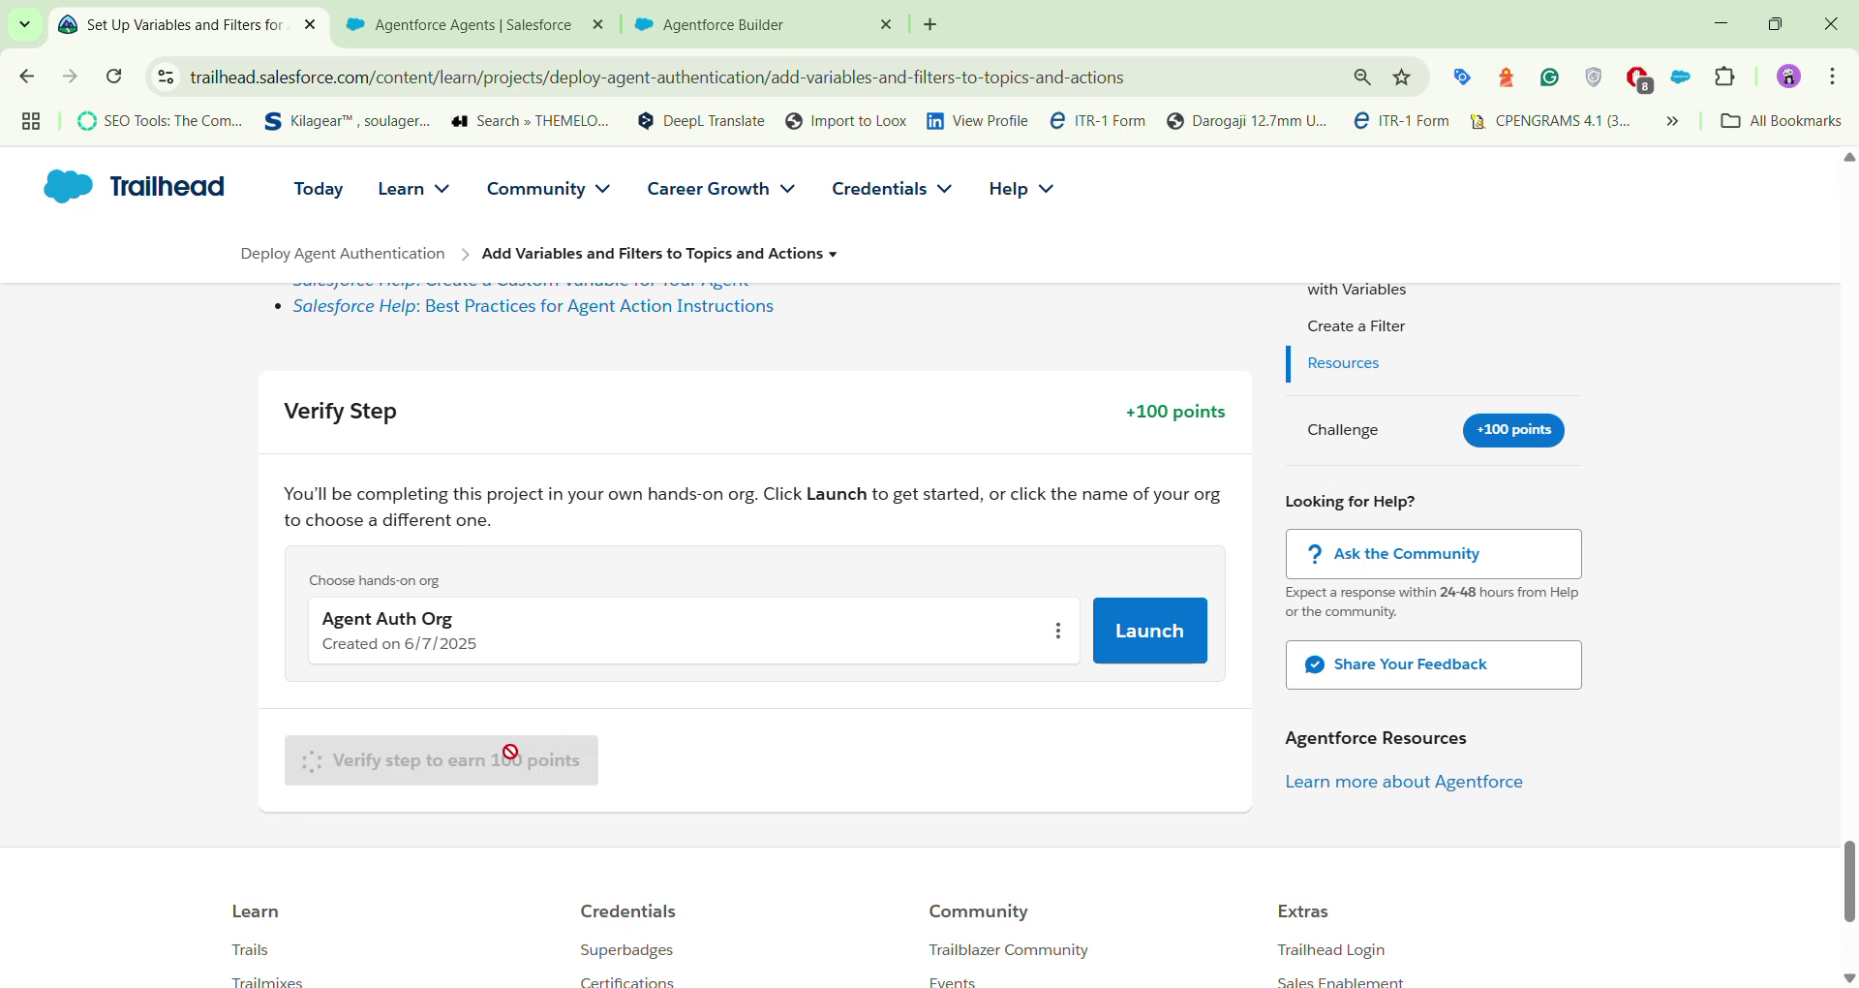